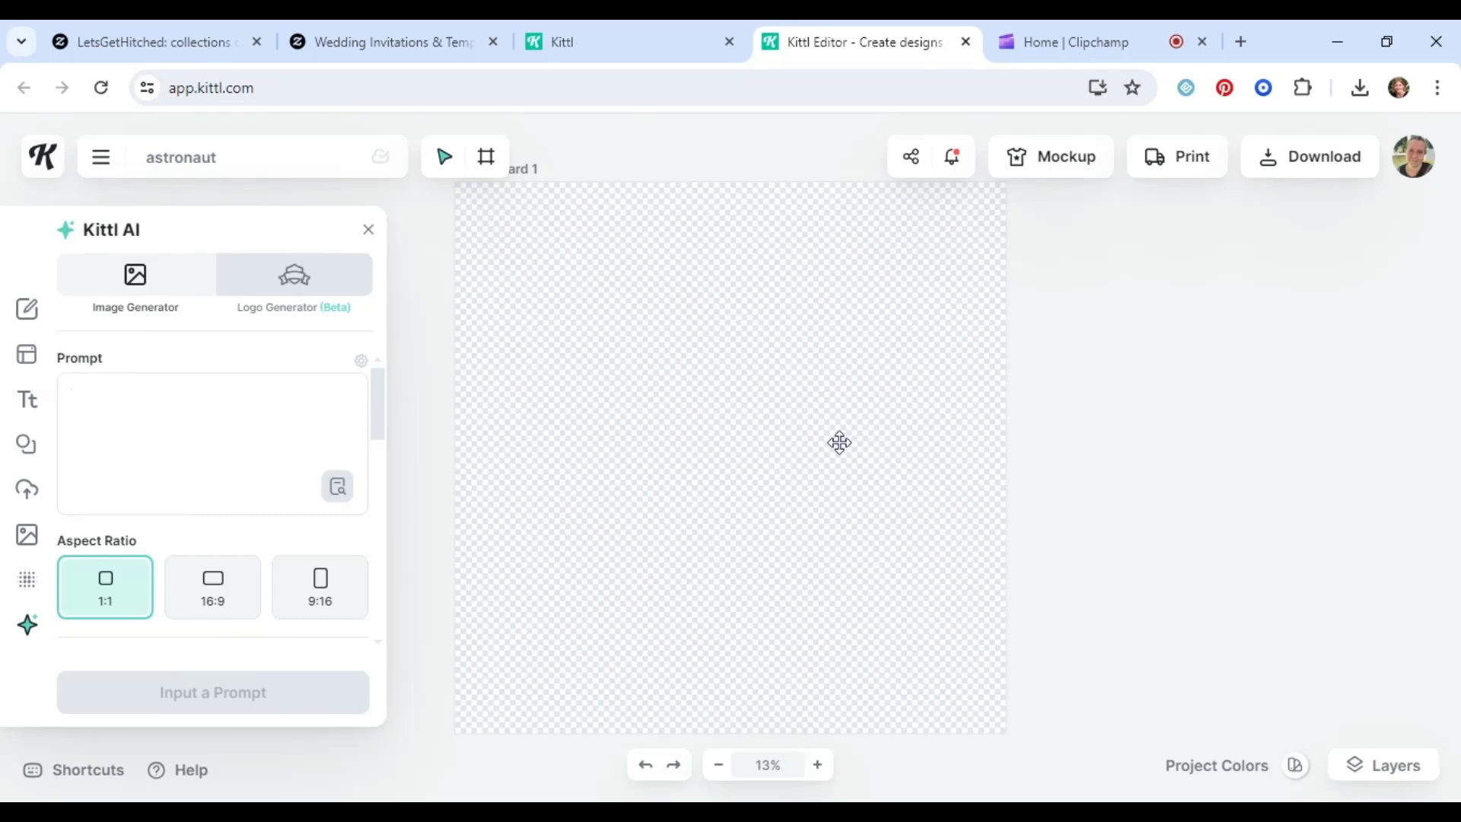
Generate a 9:16 image from a prompt starting with "retro, vintage colors, mushrooms and flowers, background, cottage core"
scroll(840, 442, "up", 3)
scroll(839, 443, "down", 3)
type("retro, vintage color")
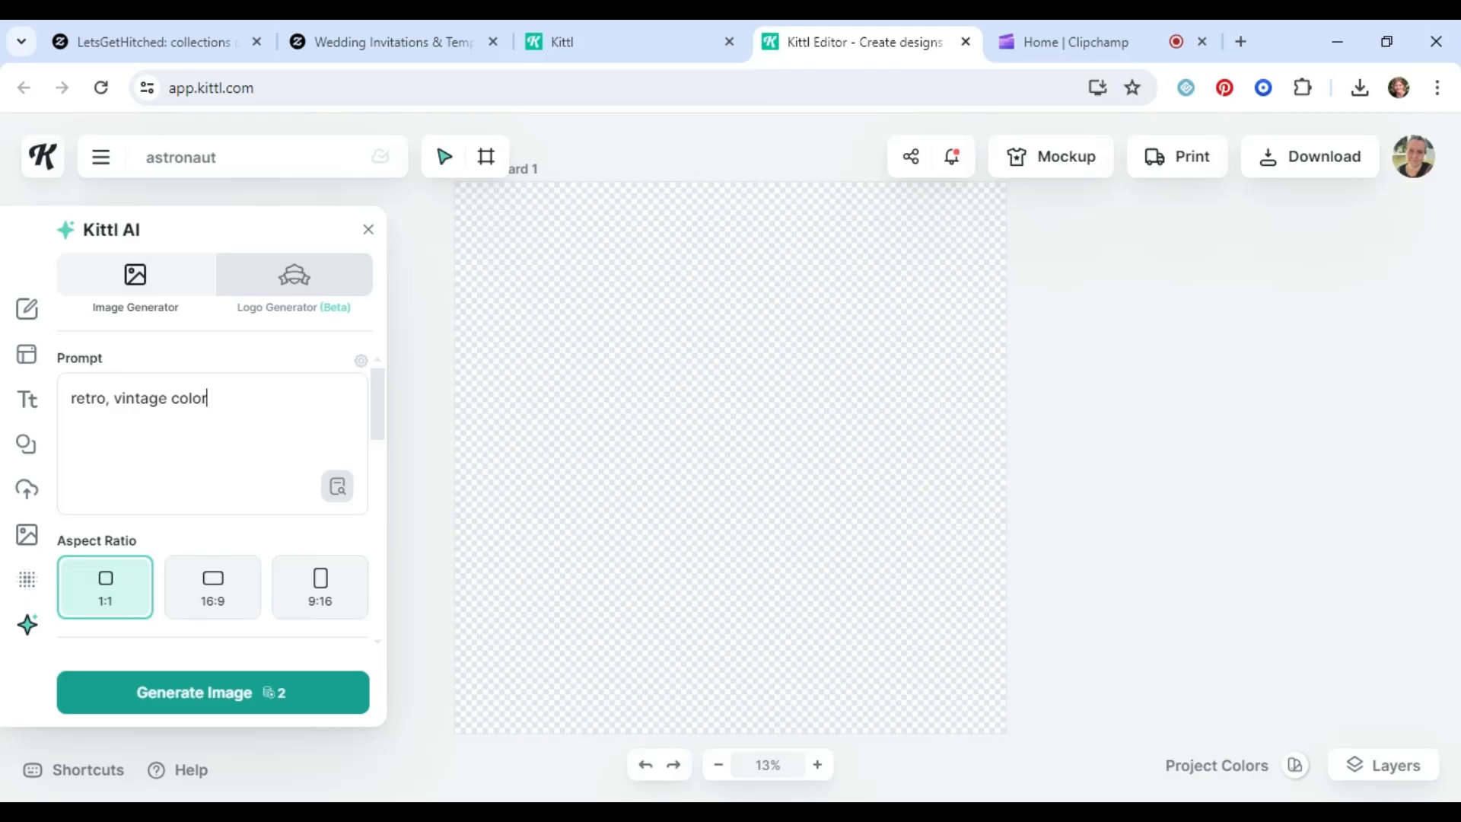
type("s, mushrooms and flowers, background,")
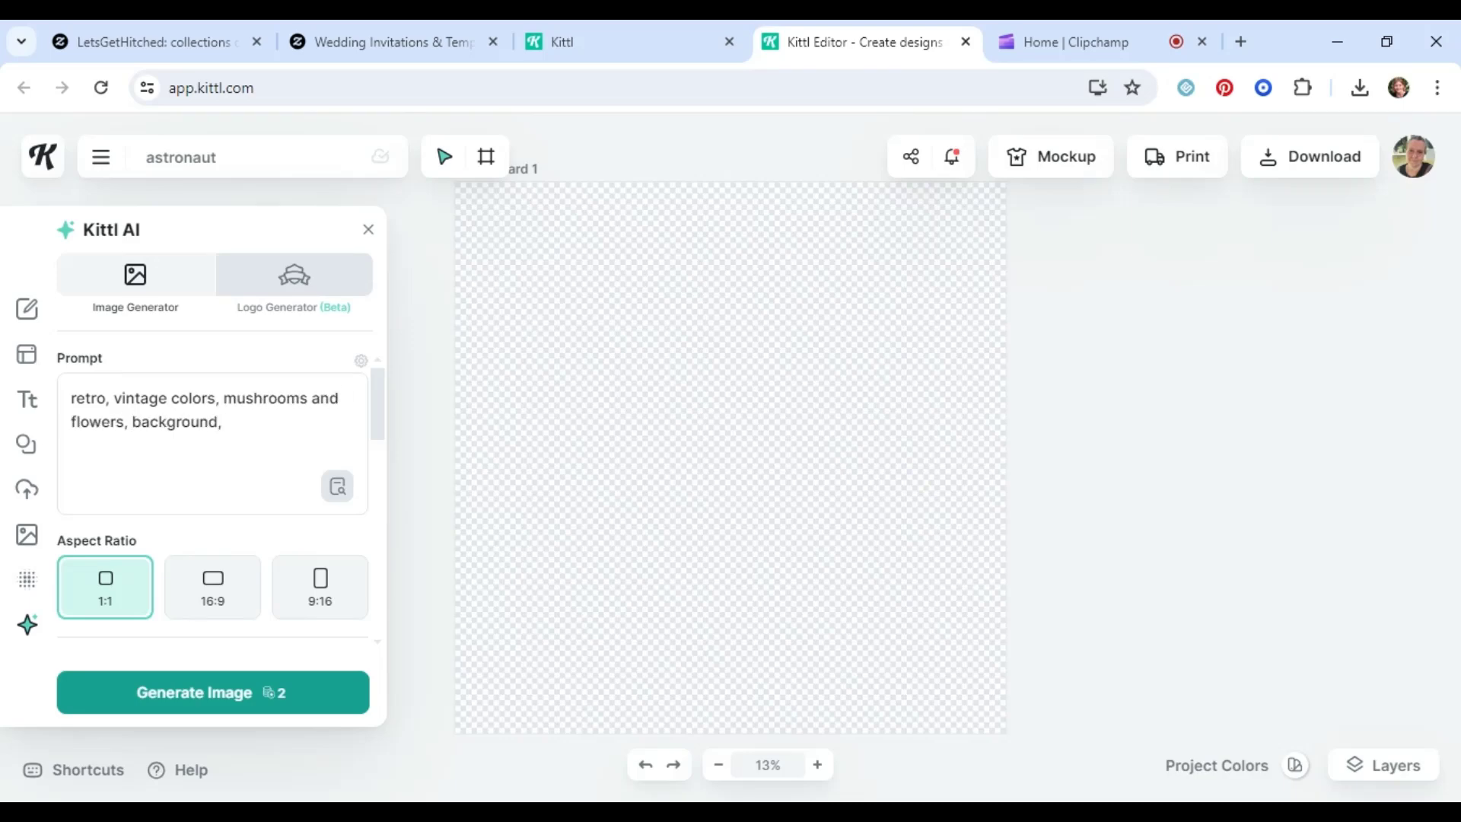
type(" cottage core, waterc")
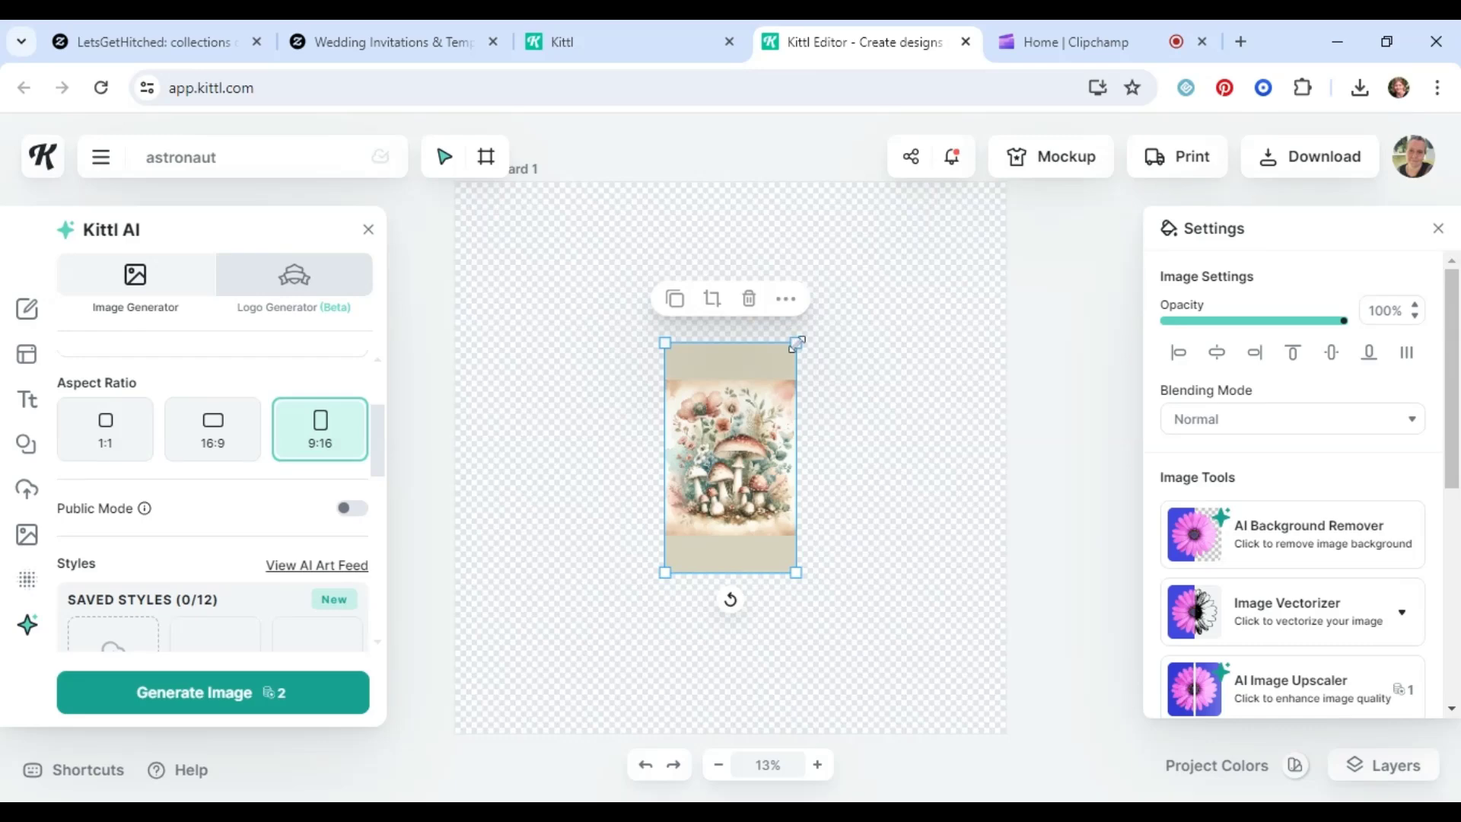
Enlarge the generated mushroom image until it covers the artboard's full height
left_click_drag(795, 344, 987, 156)
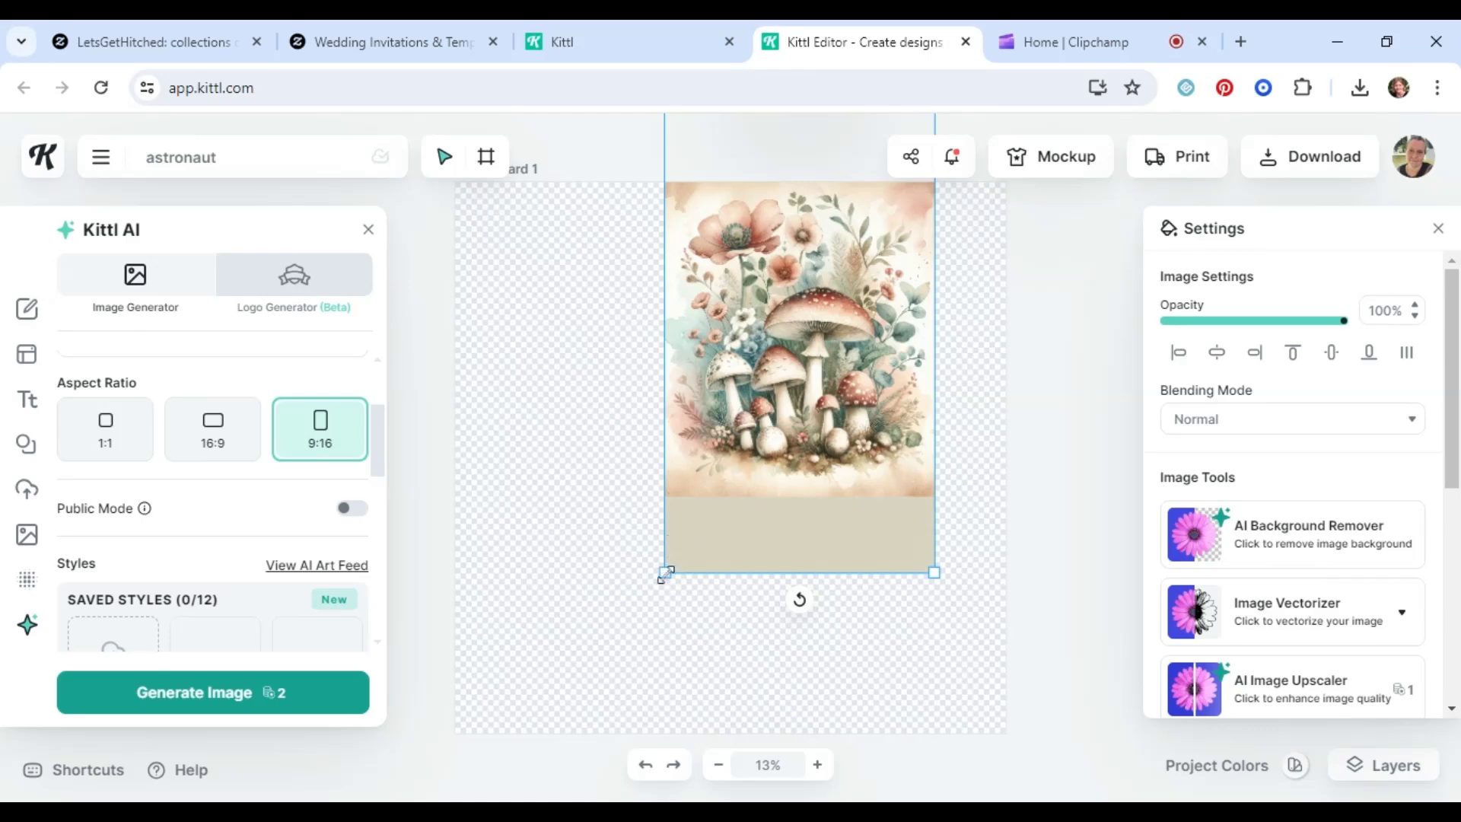
left_click_drag(661, 581, 500, 803)
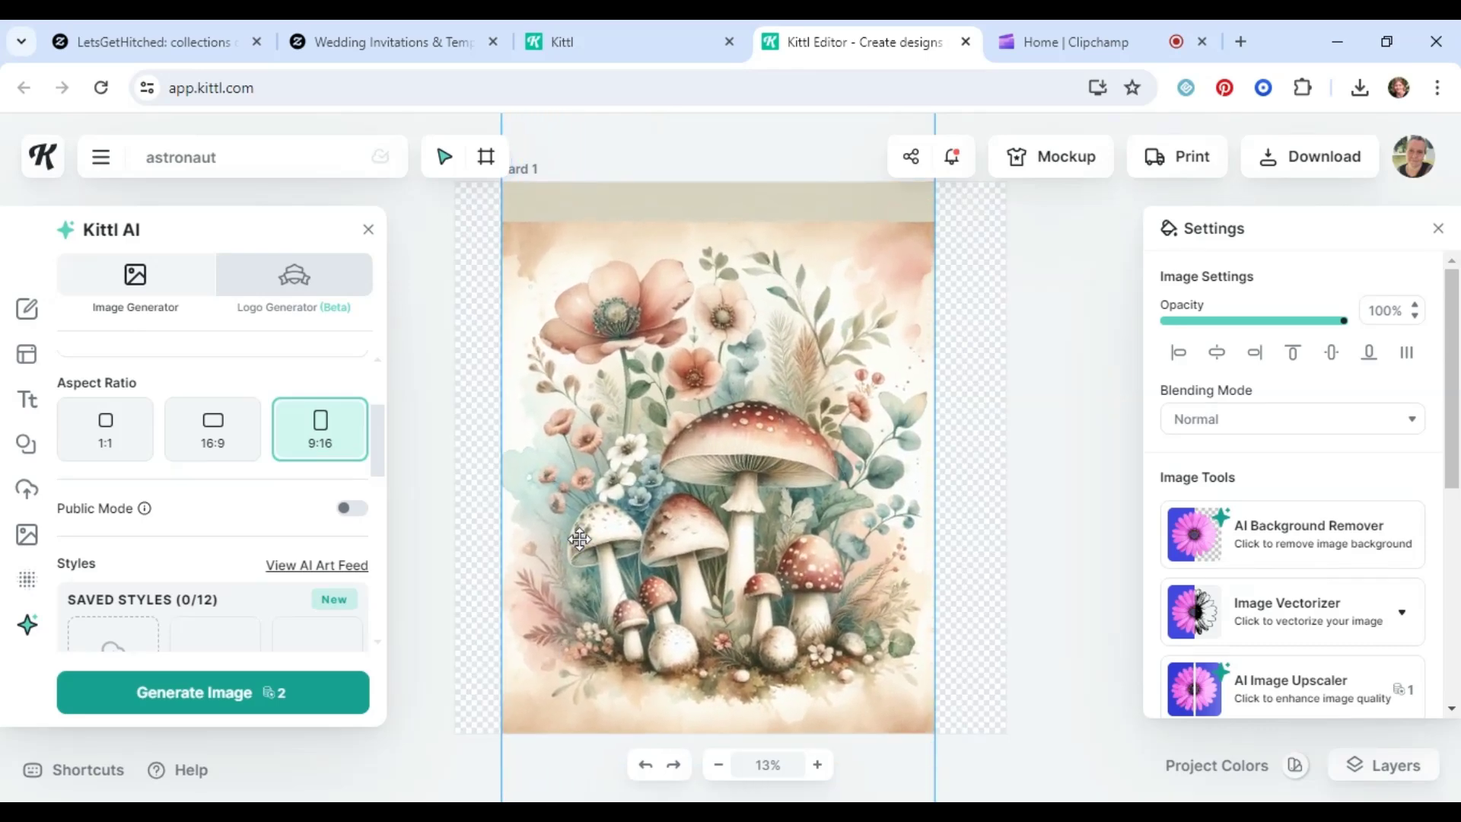
scroll(820, 393, "up", 5)
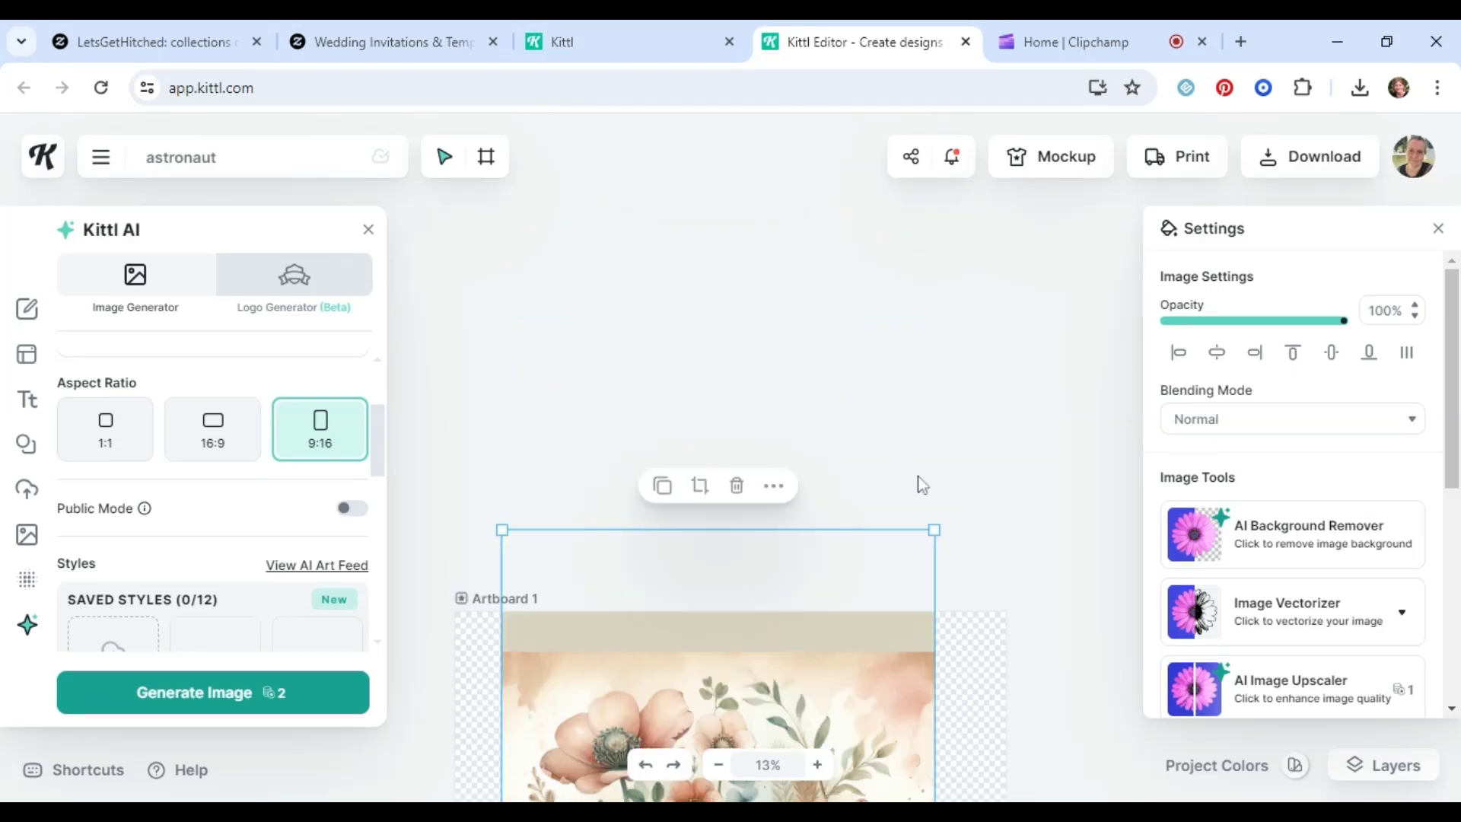
scroll(772, 426, "down", 5)
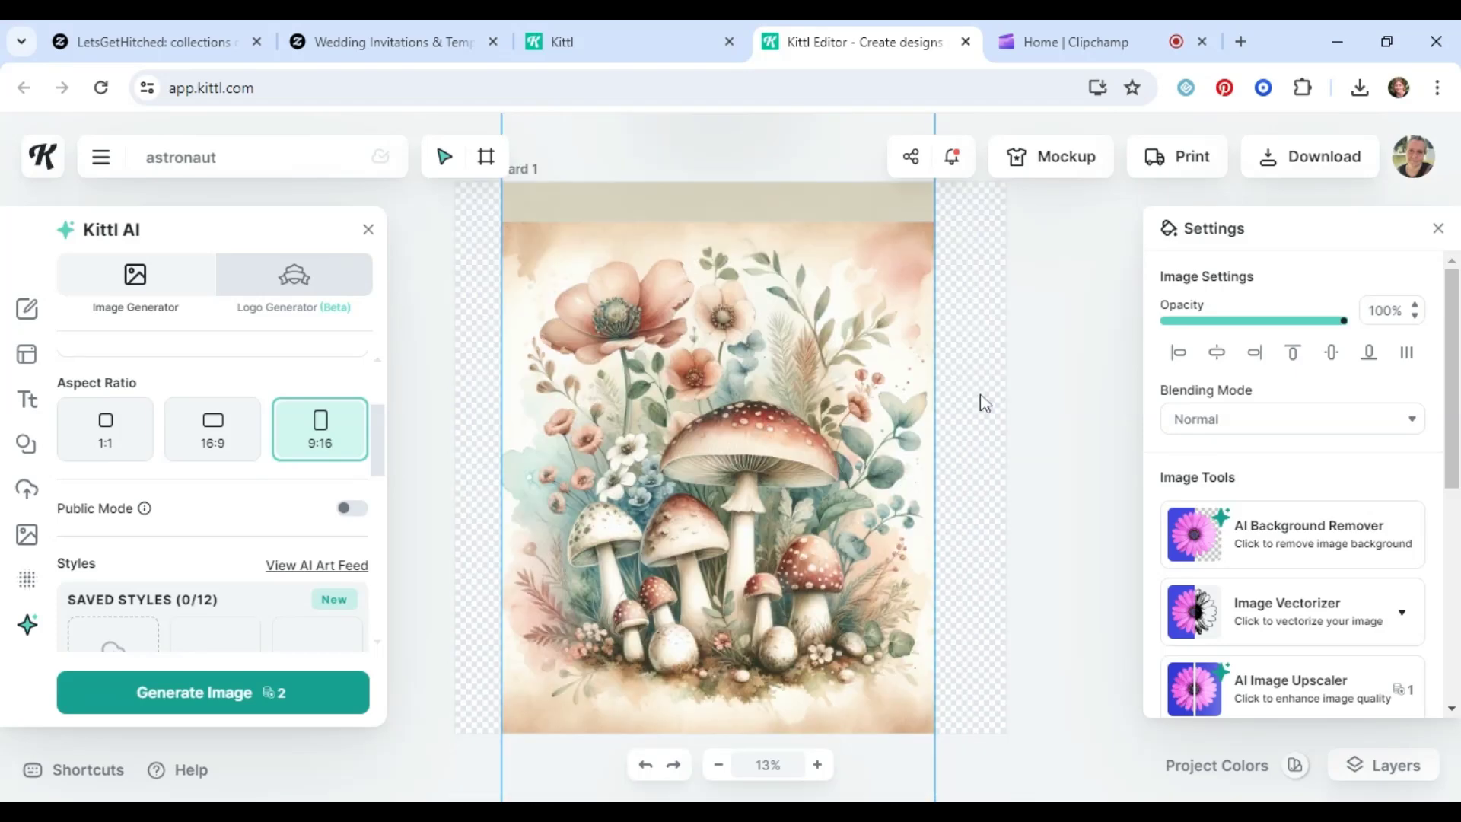
left_click(1045, 381)
Shrink Artboard 1 to about 3089 × 3658 px so it frames the mushroom artwork without the beige band and transparent sides
scroll(829, 457, "up", 3)
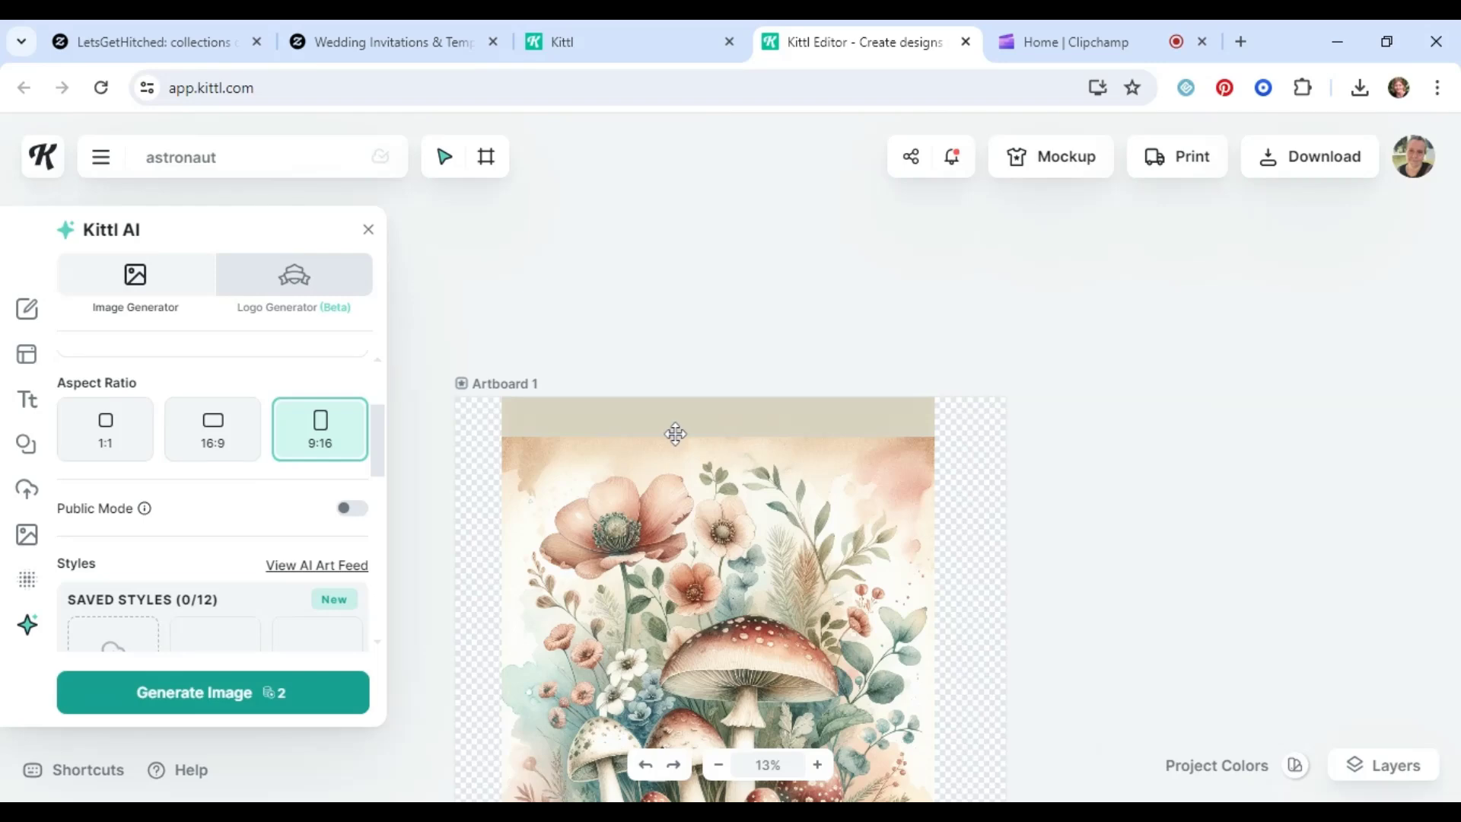
left_click(462, 385)
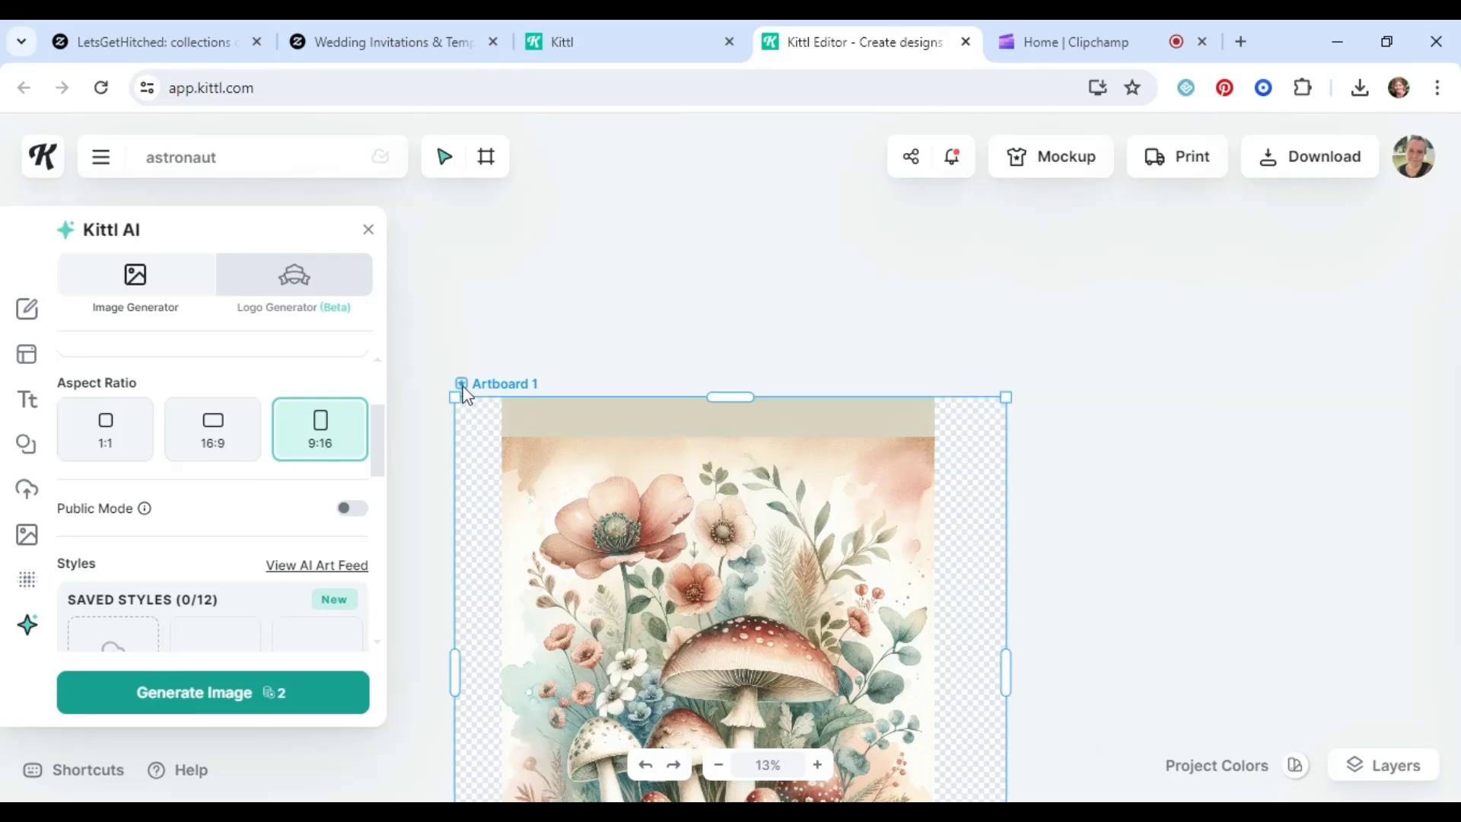
scroll(497, 439, "down", 3)
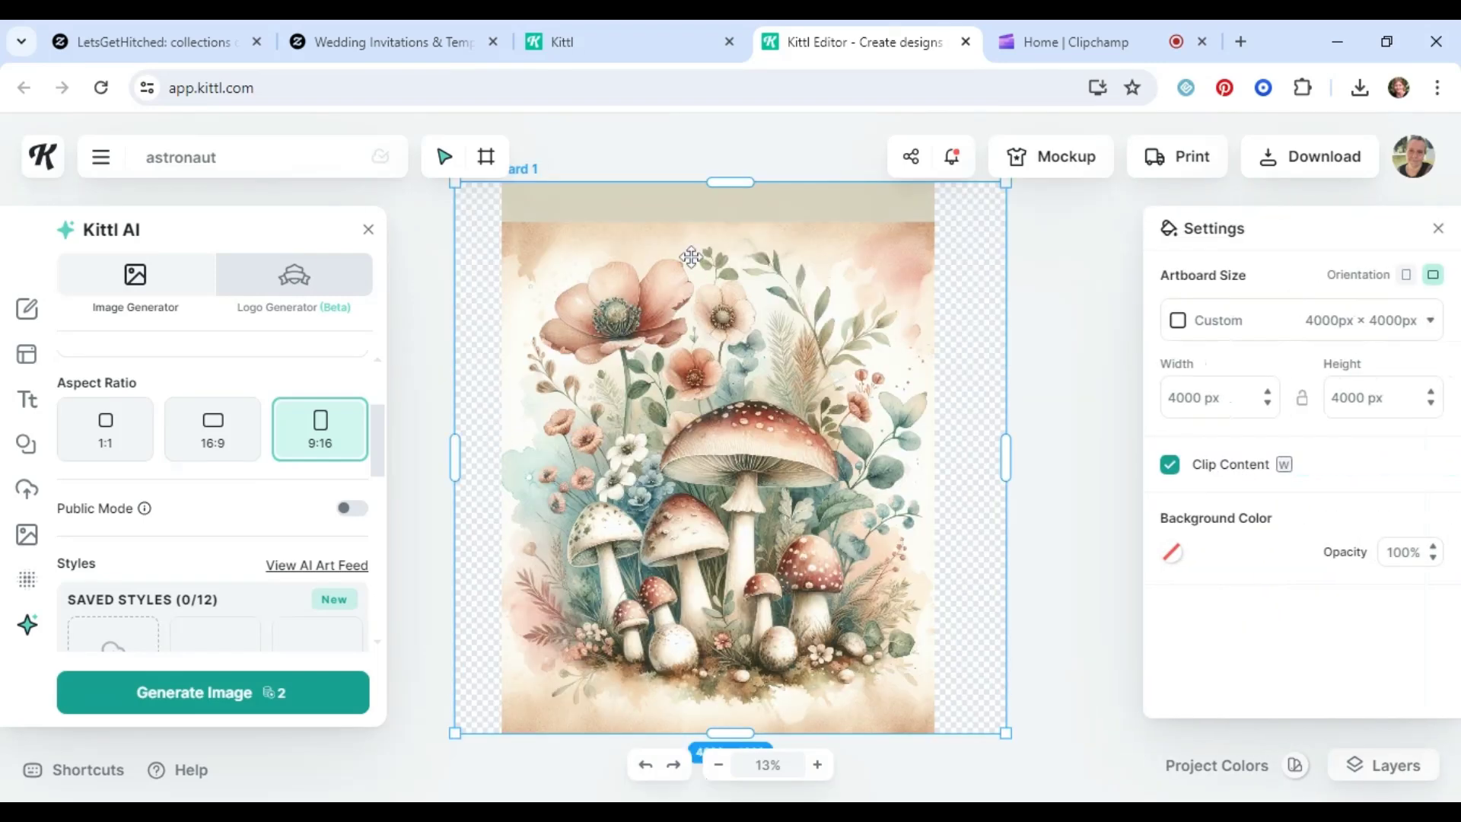
left_click_drag(747, 183, 746, 231)
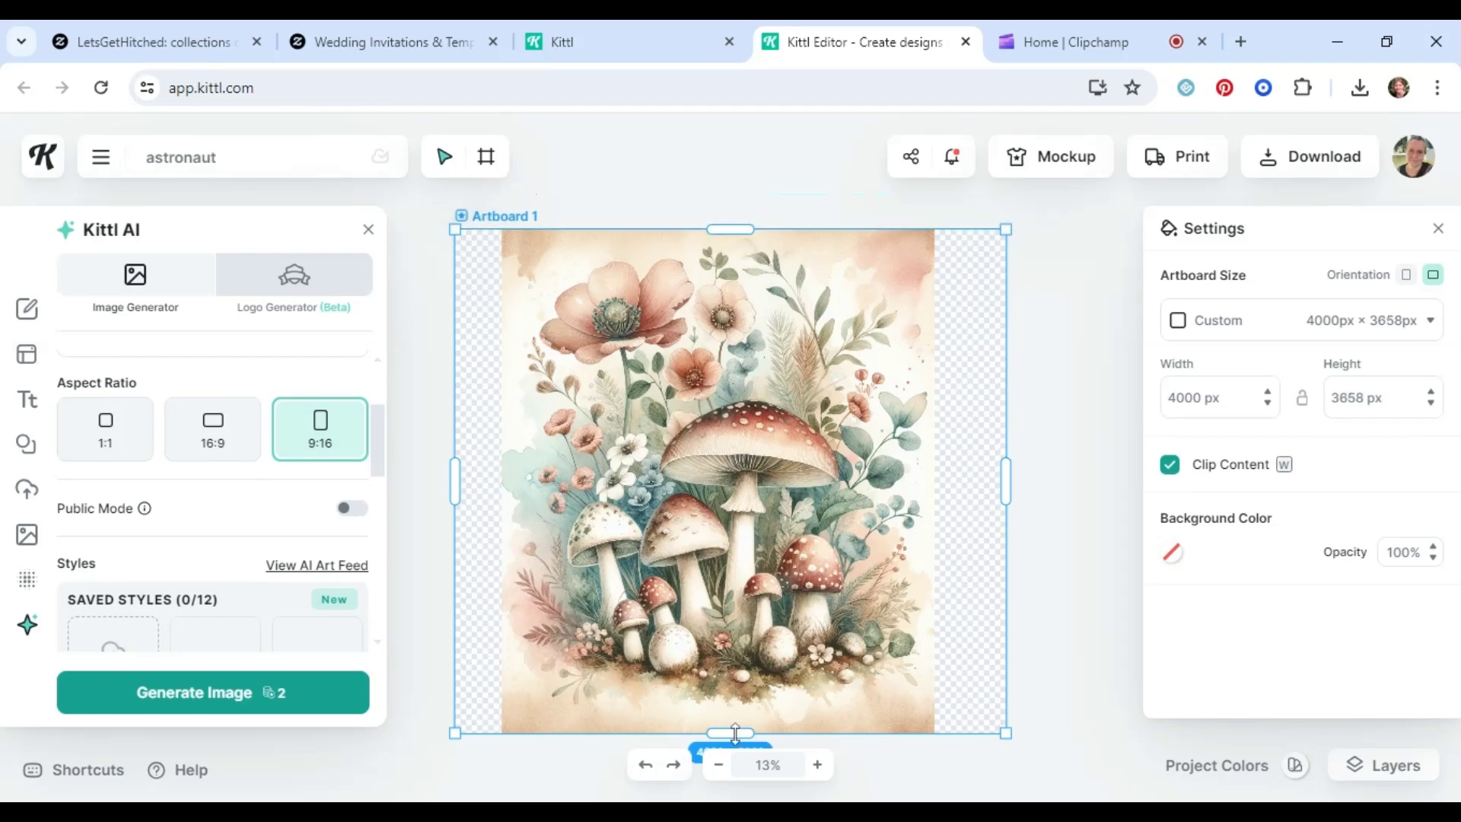
scroll(777, 642, "down", 3)
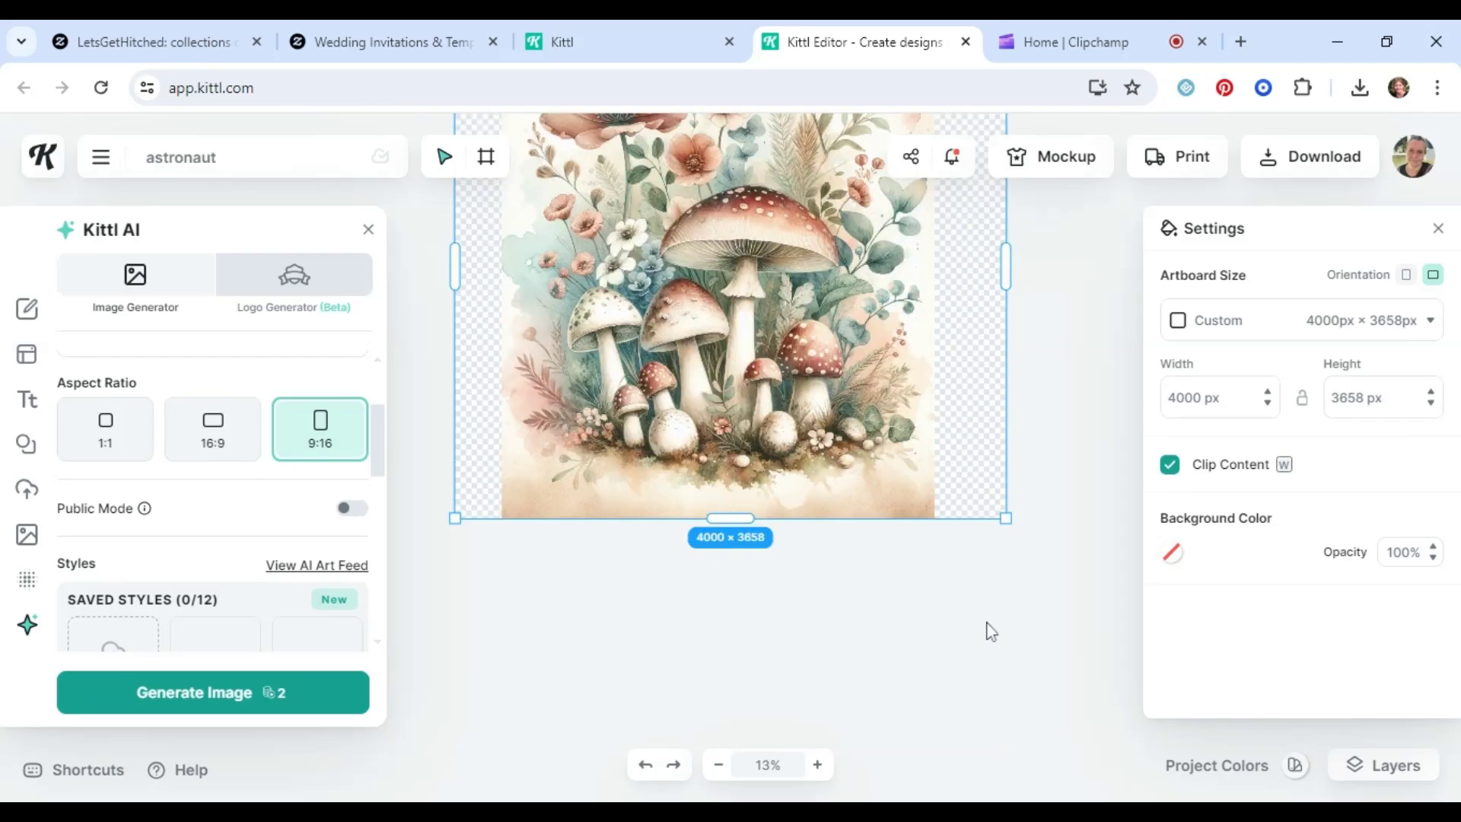
scroll(990, 631, "up", 3)
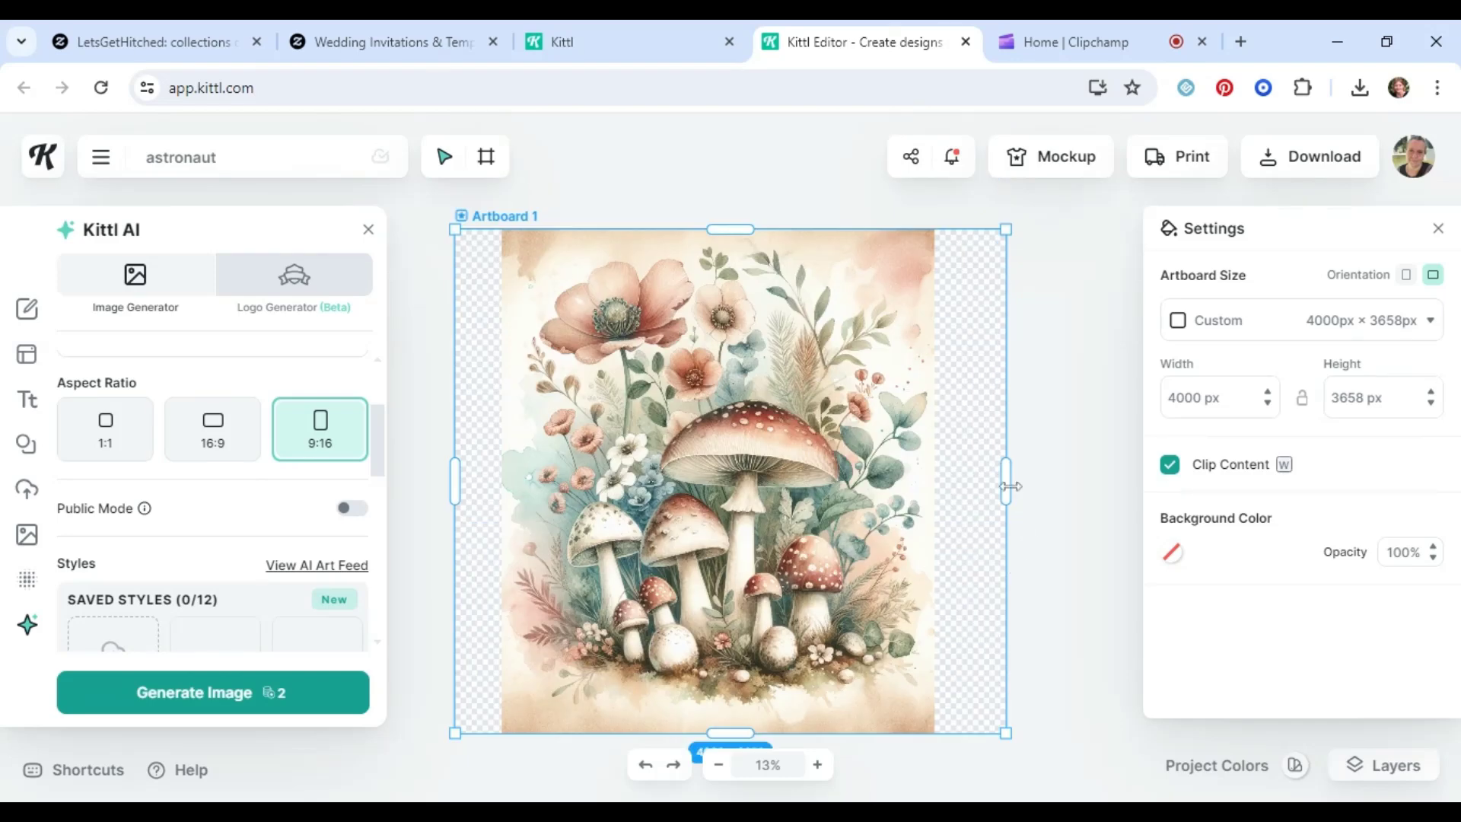
left_click_drag(1000, 473, 933, 499)
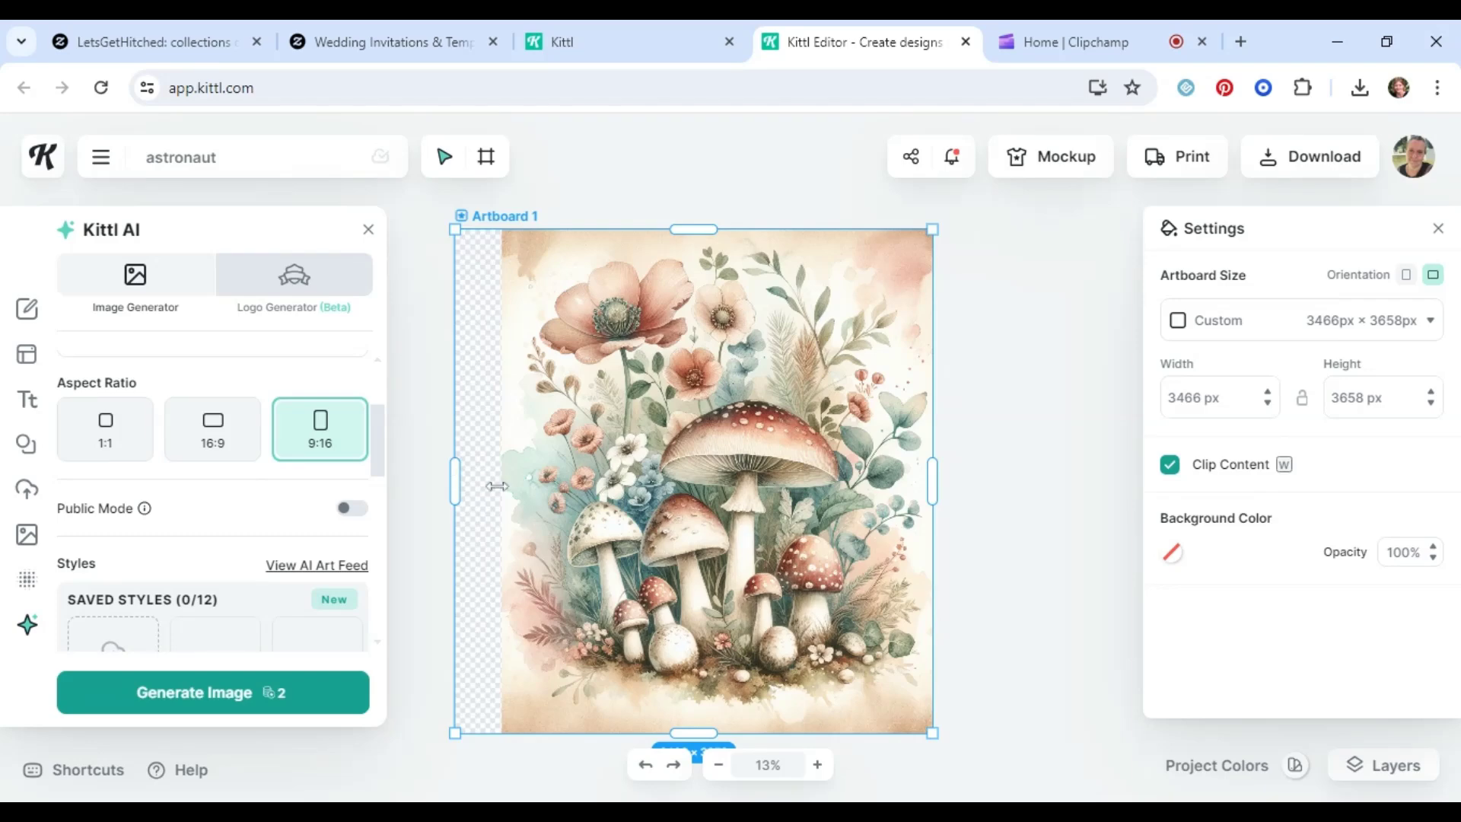
left_click_drag(497, 486, 508, 485)
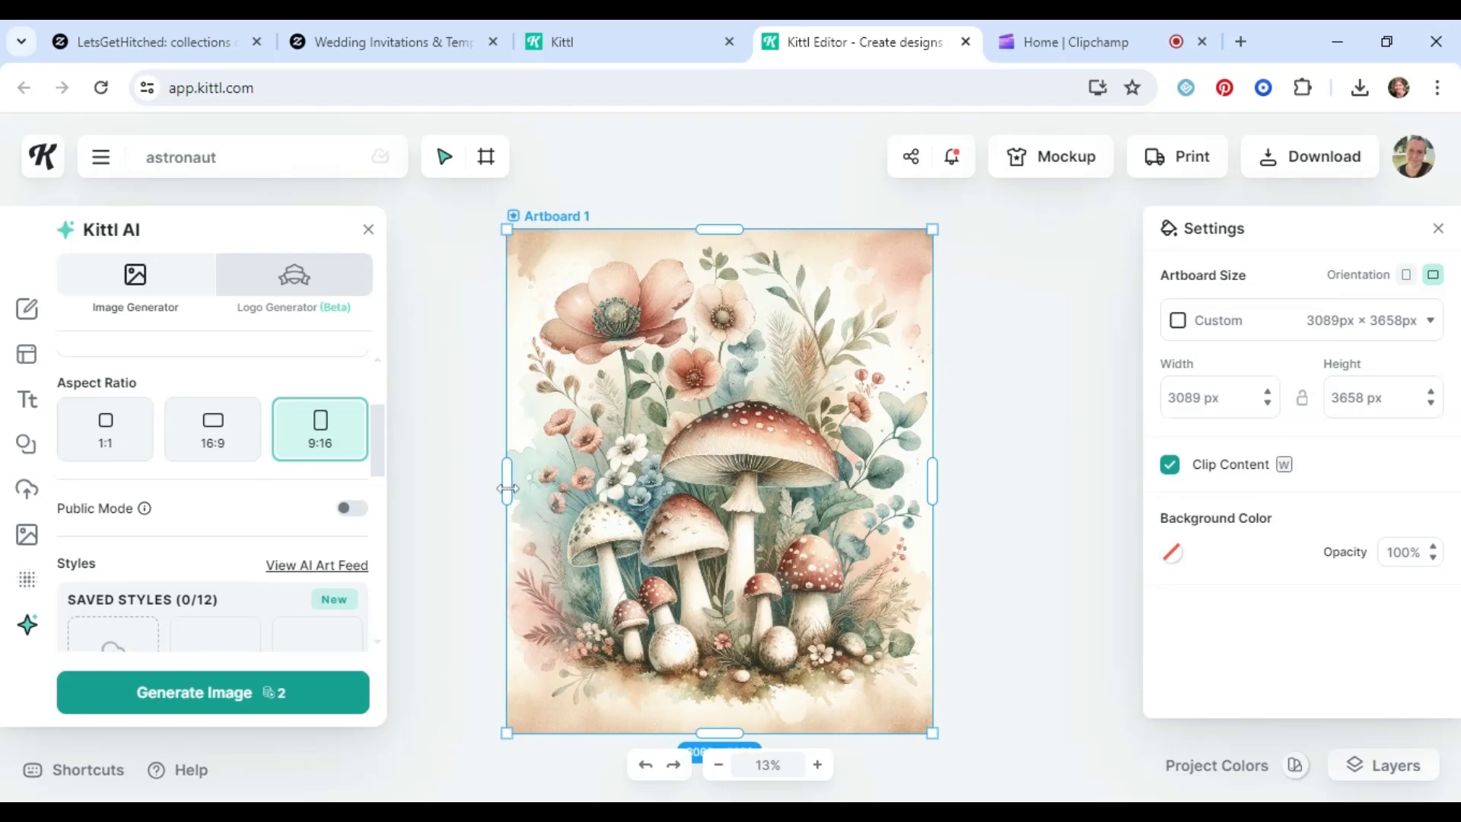
Check the account's remaining daily credits and the artboard's download options
left_click(1423, 159)
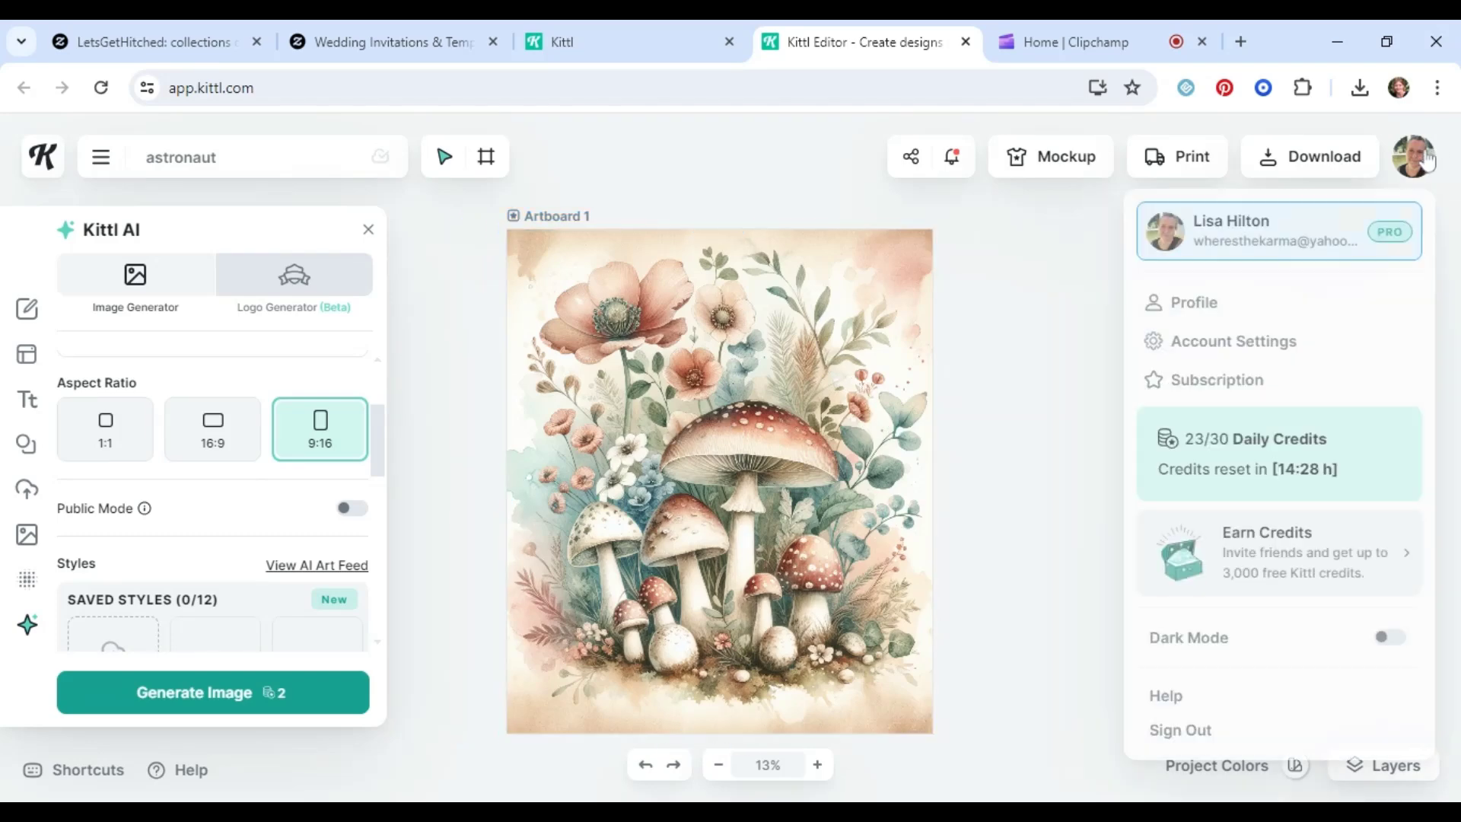
left_click(1304, 159)
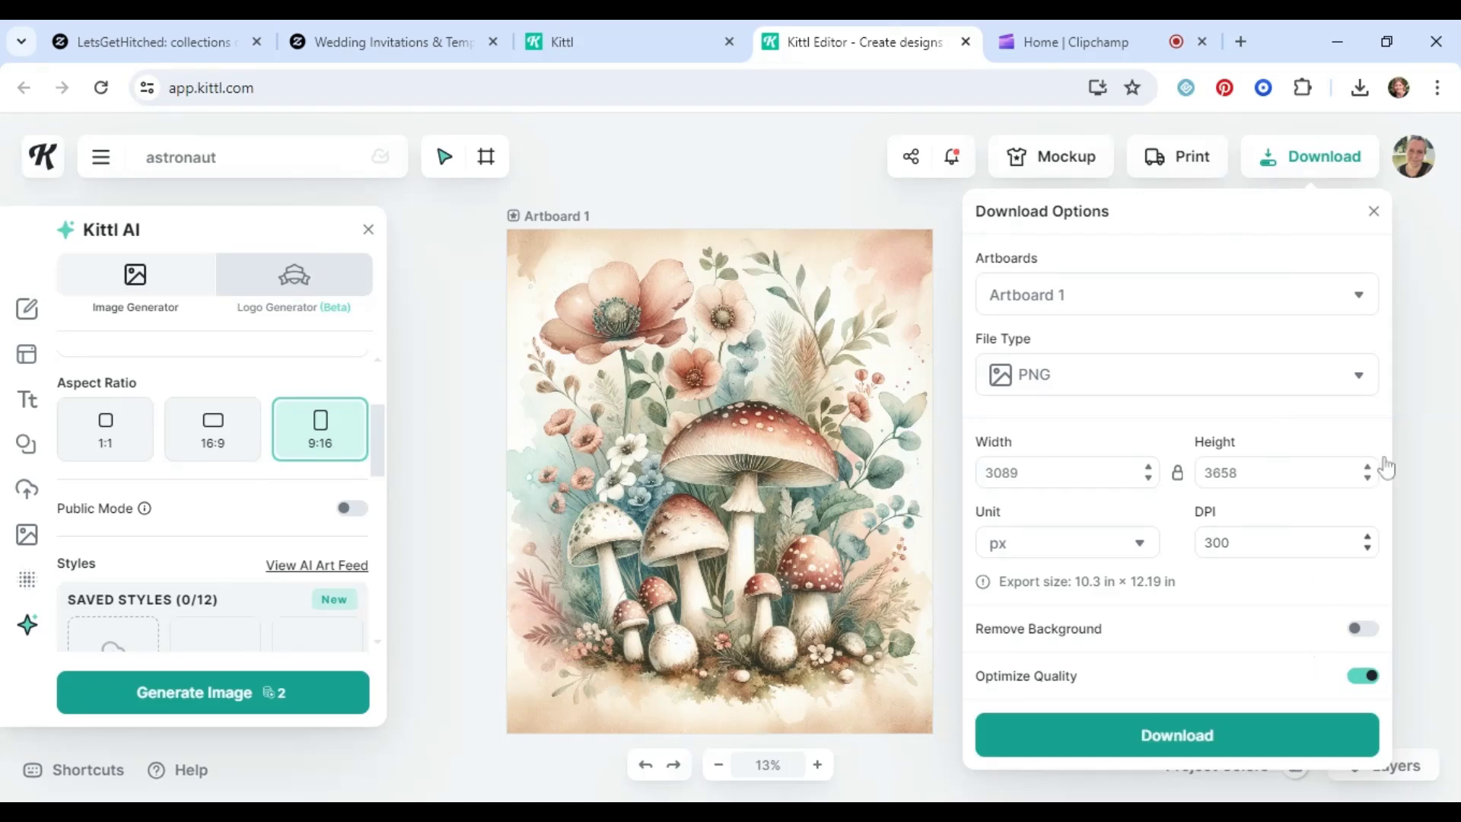
left_click(1429, 438)
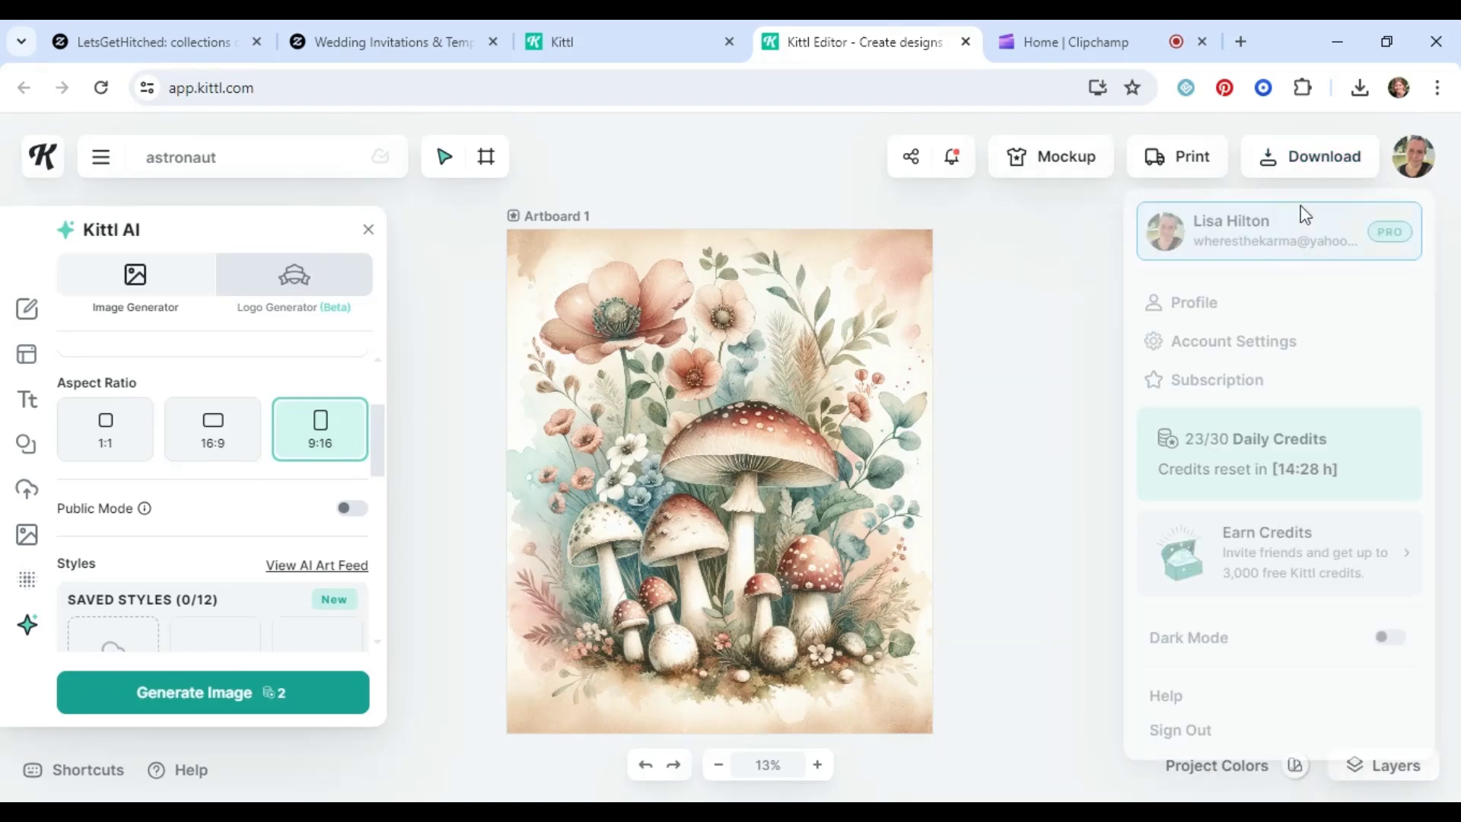
Upscale the mushroom image with the AI Image Upscaler and download Artboard 1 as a 3089 × 3658 px PNG at 300 DPI with Optimize Quality on
left_click(872, 382)
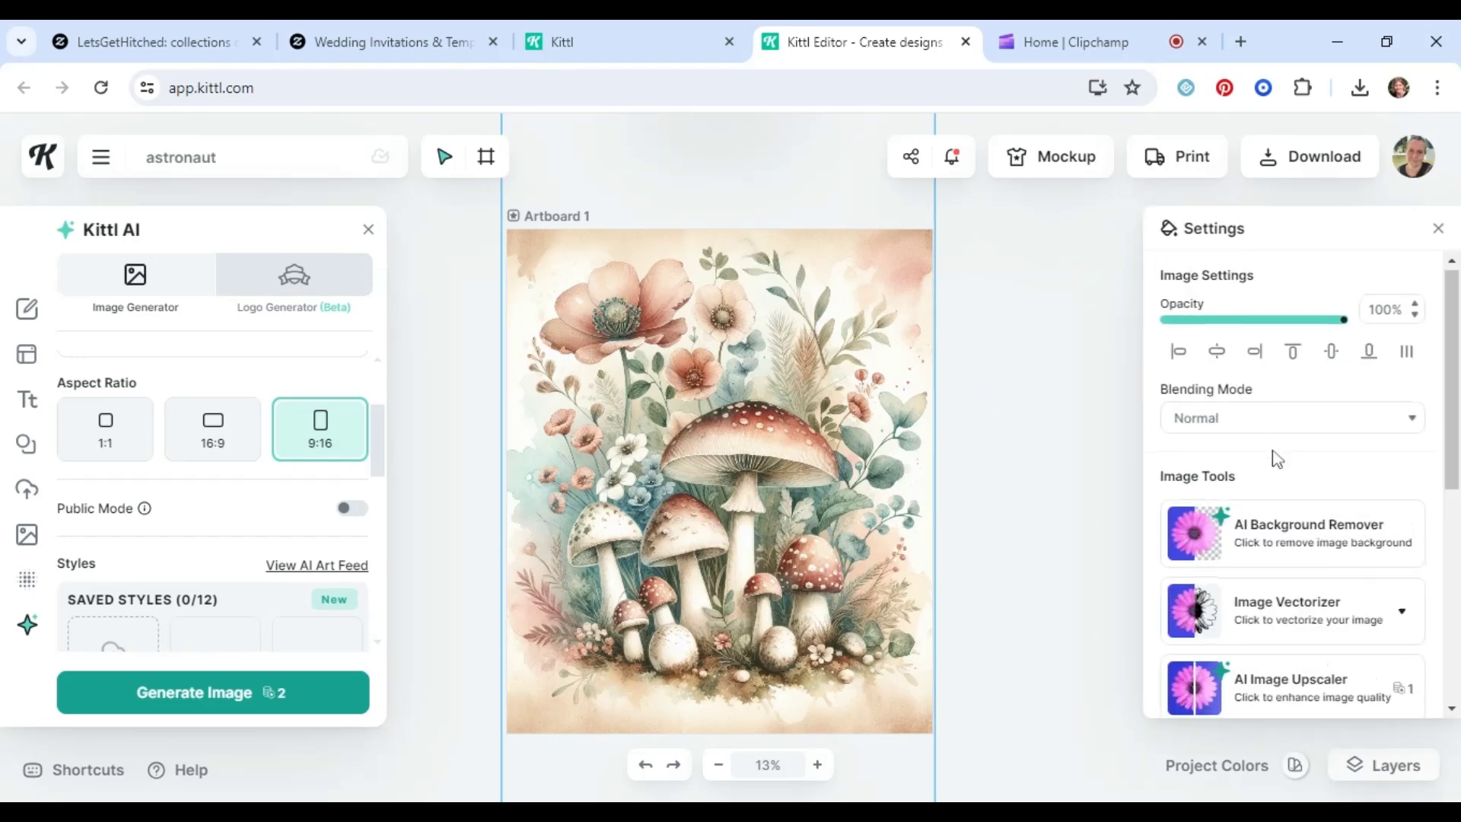
scroll(1272, 456, "down", 3)
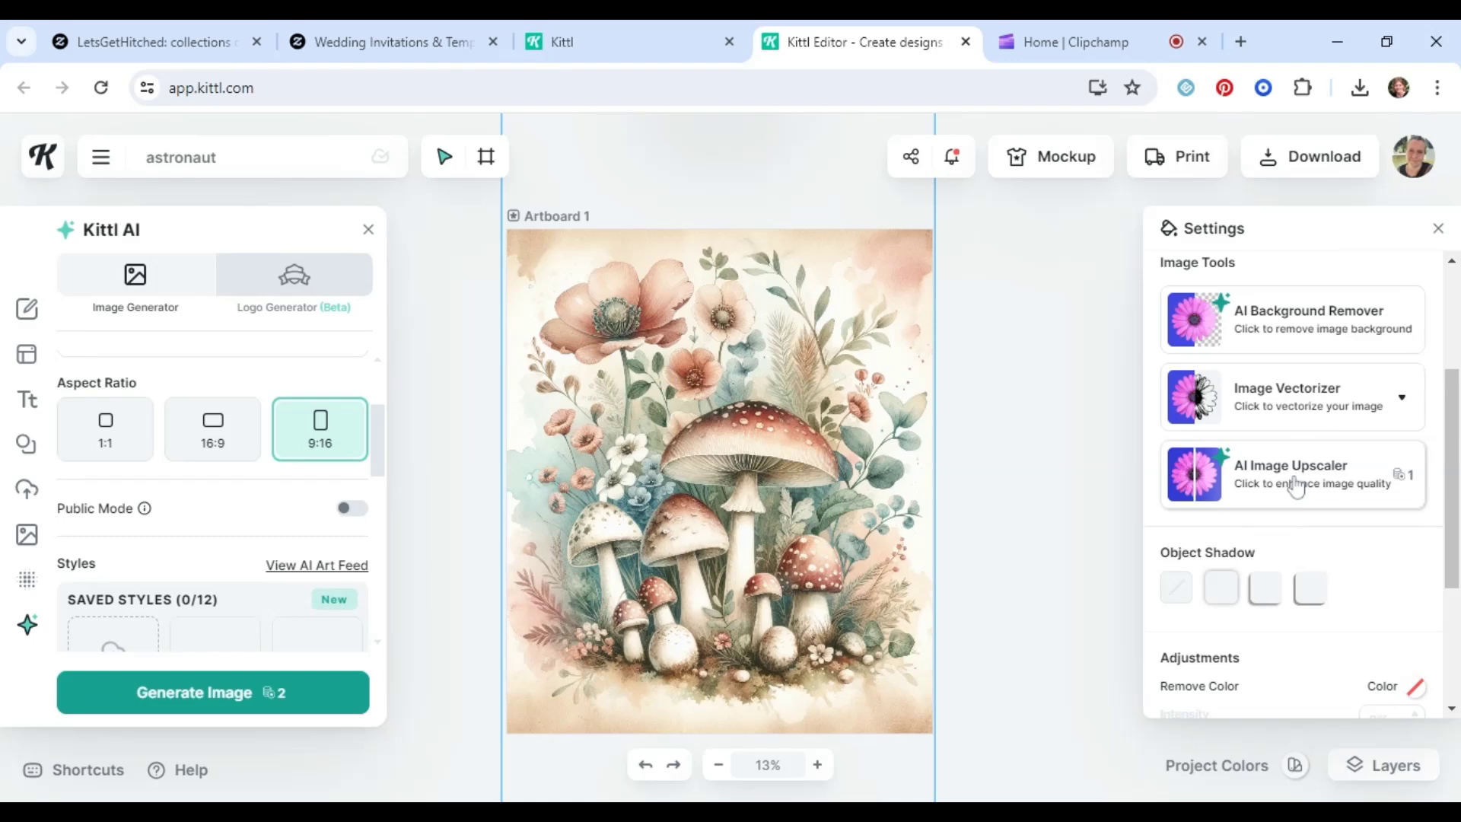
left_click(1296, 487)
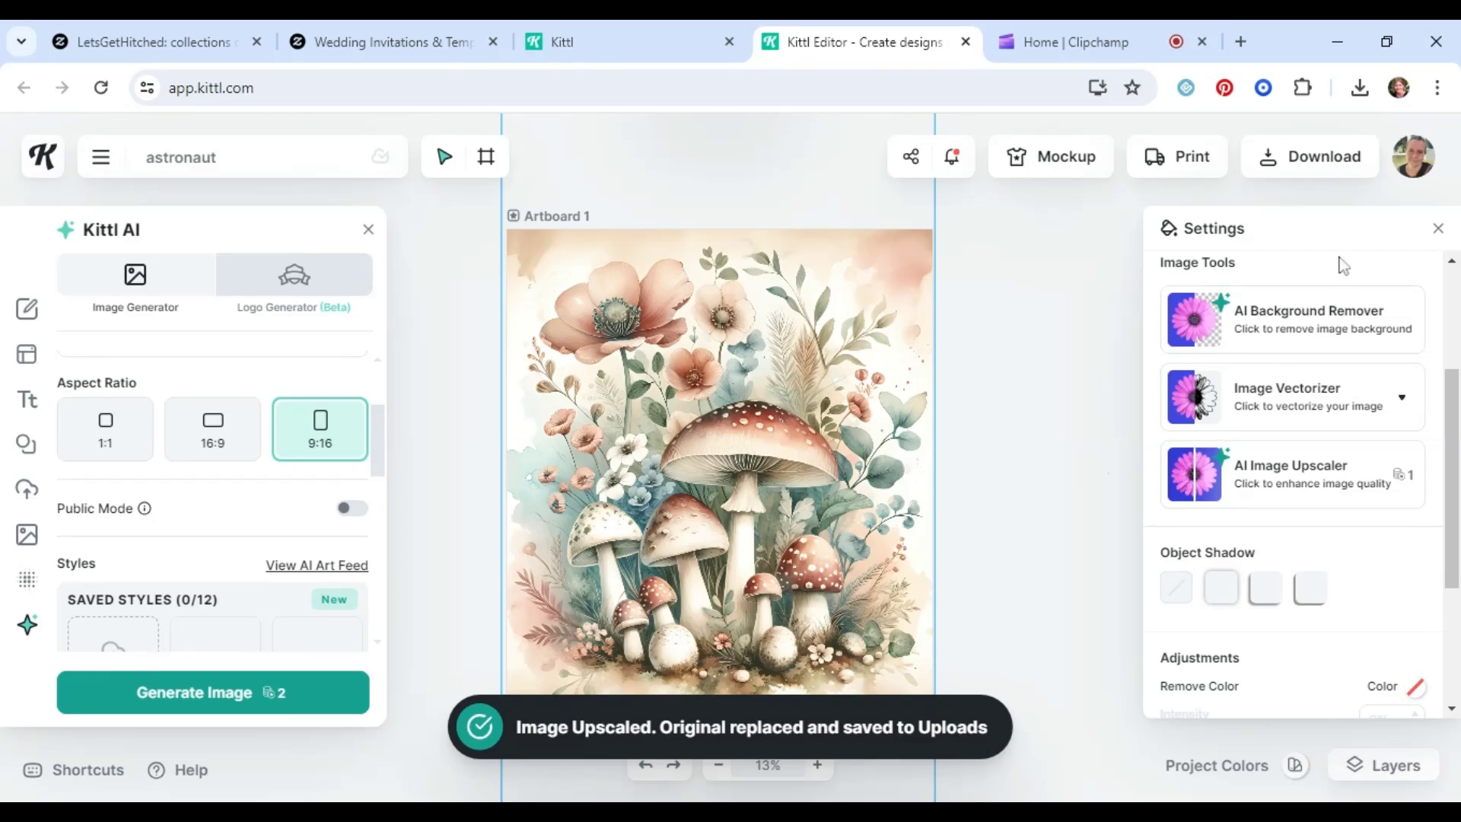
left_click(1312, 165)
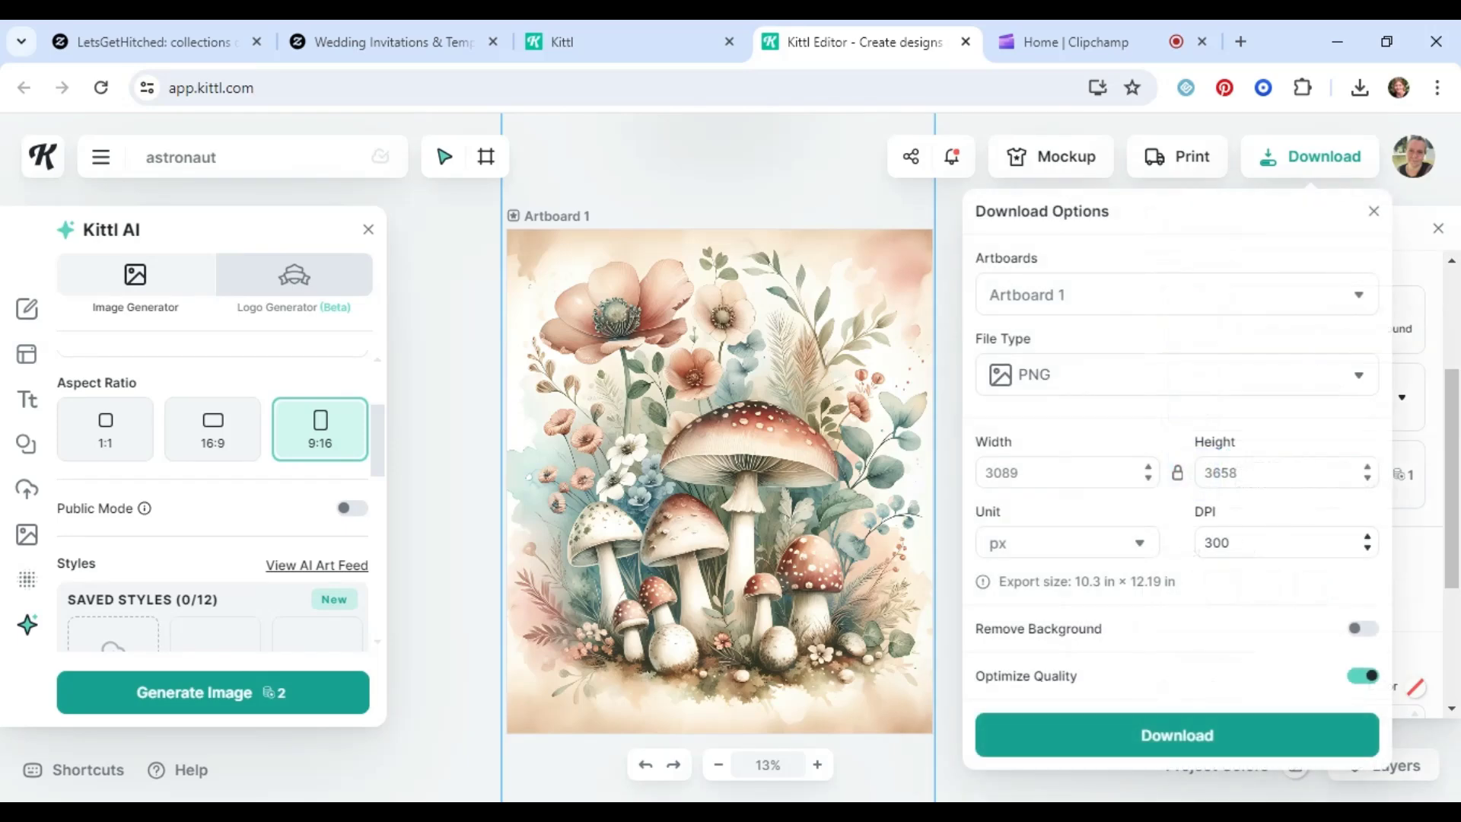
left_click(1303, 734)
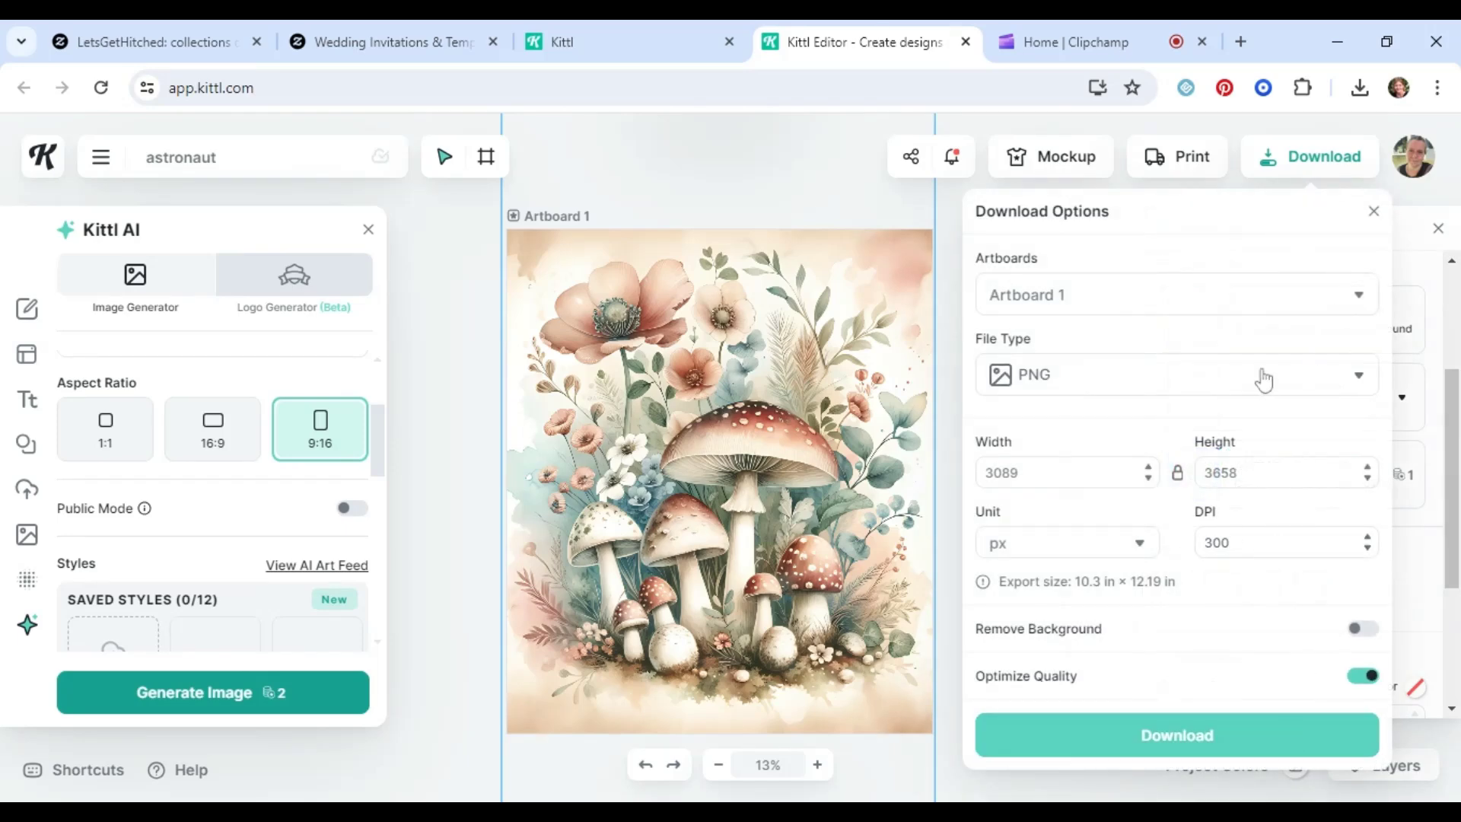
Delete the mushroom image and generate a 1:1 image from the prompt "ocean waves on sandy beach, white foam, pastel, light blue, sparkles, romantic,"
right_click(719, 463)
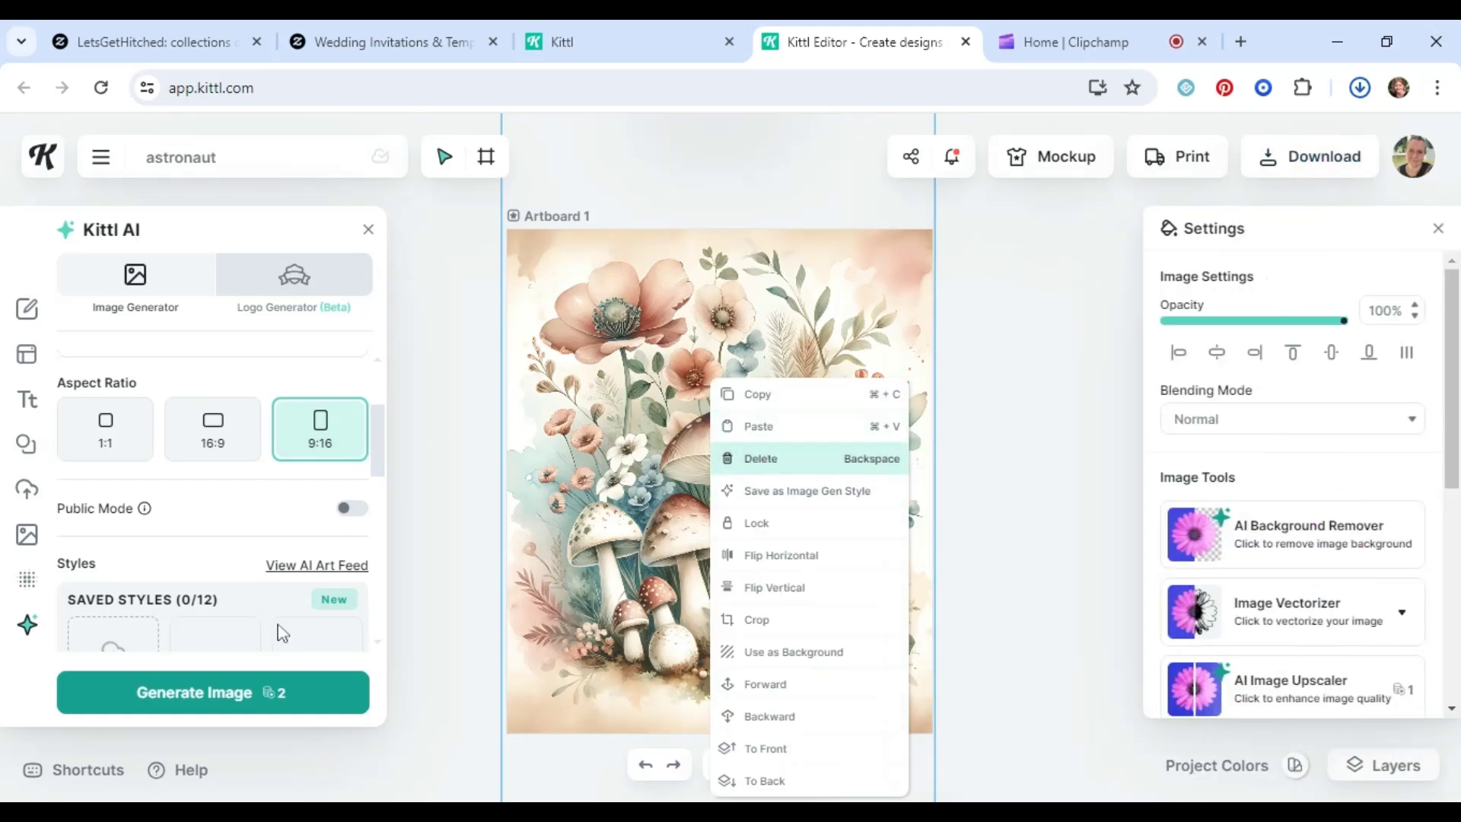
type("romantic")
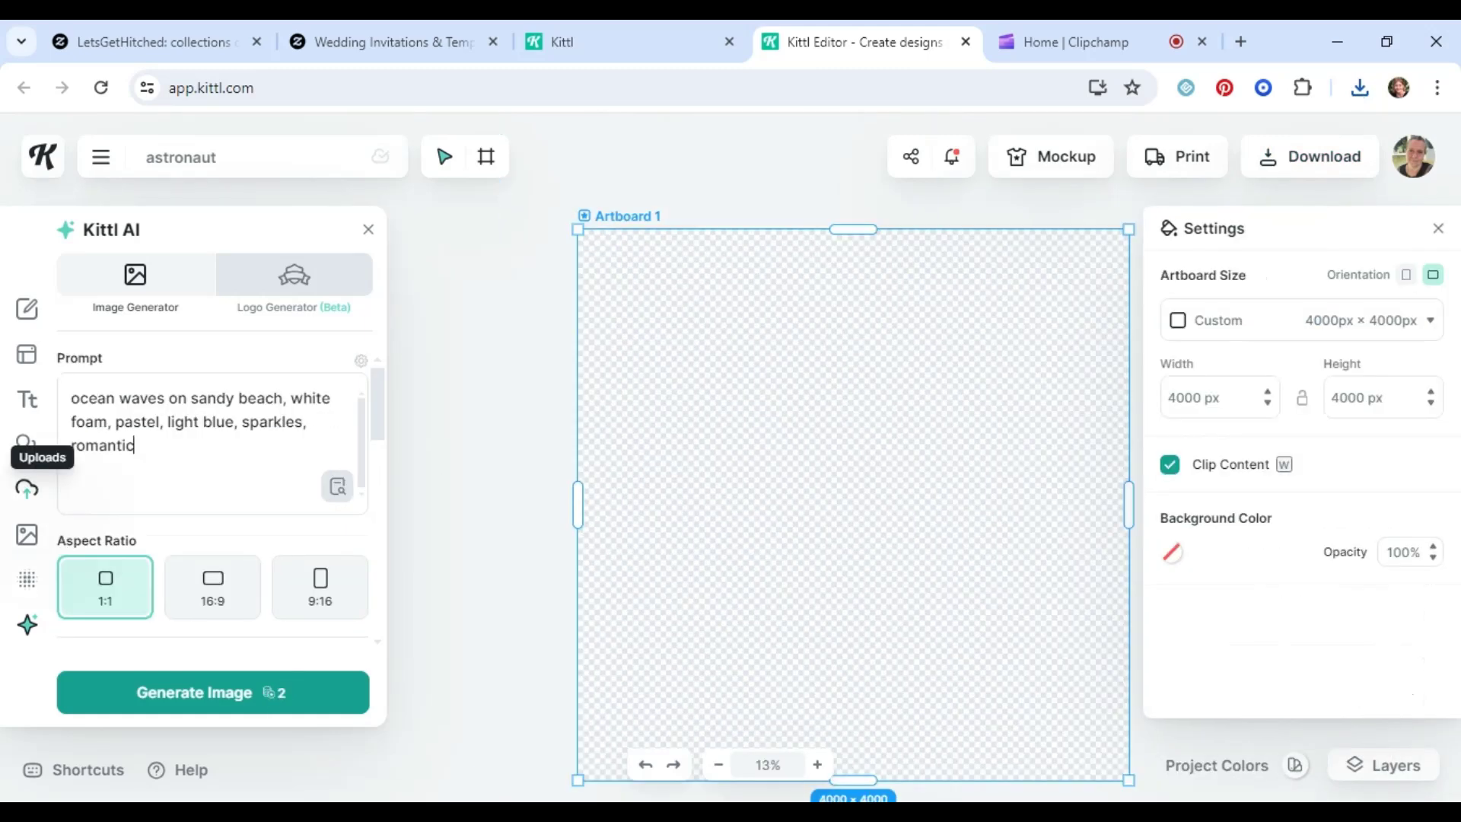
type(",")
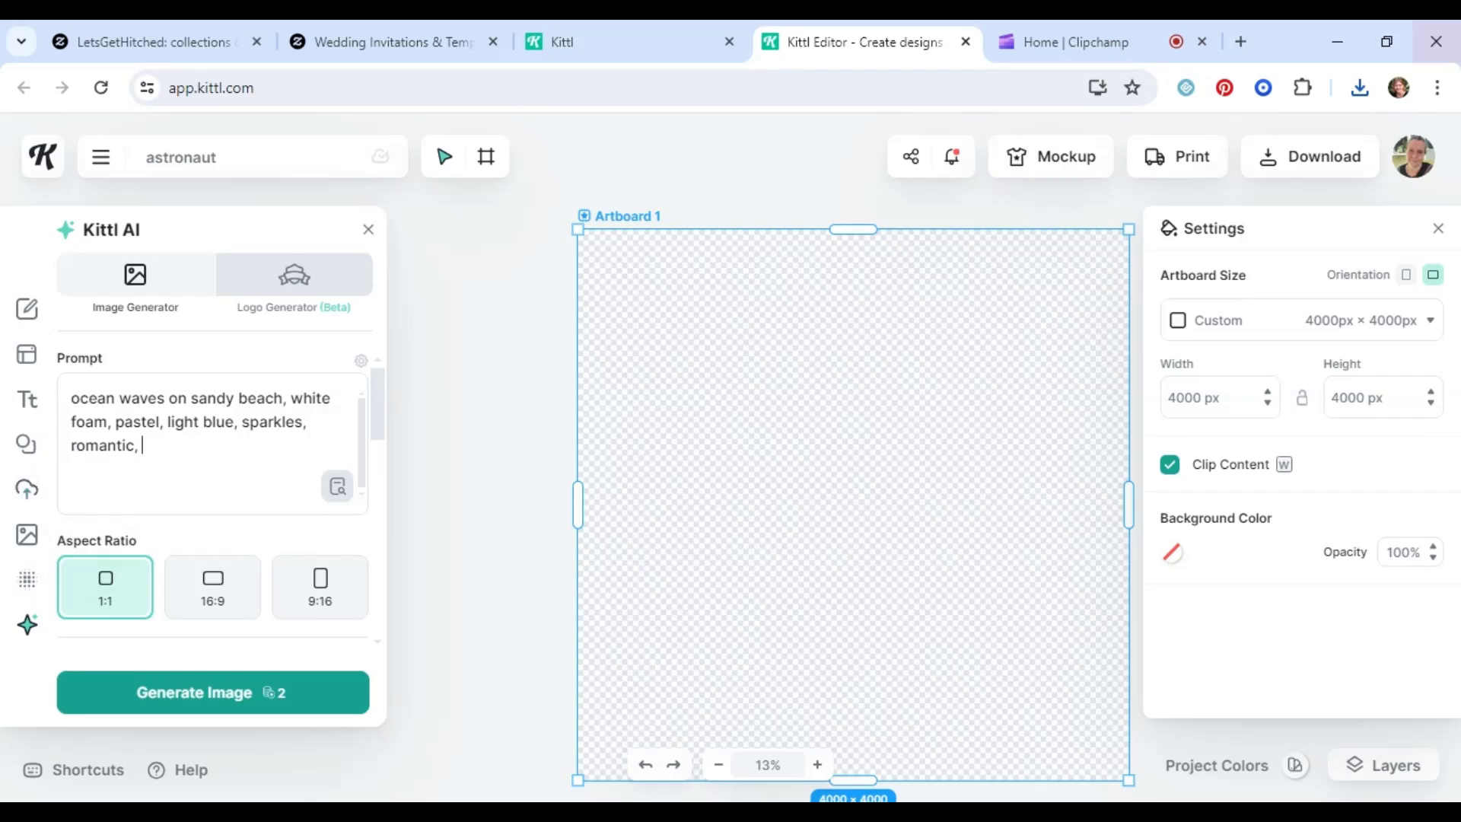
left_click(235, 695)
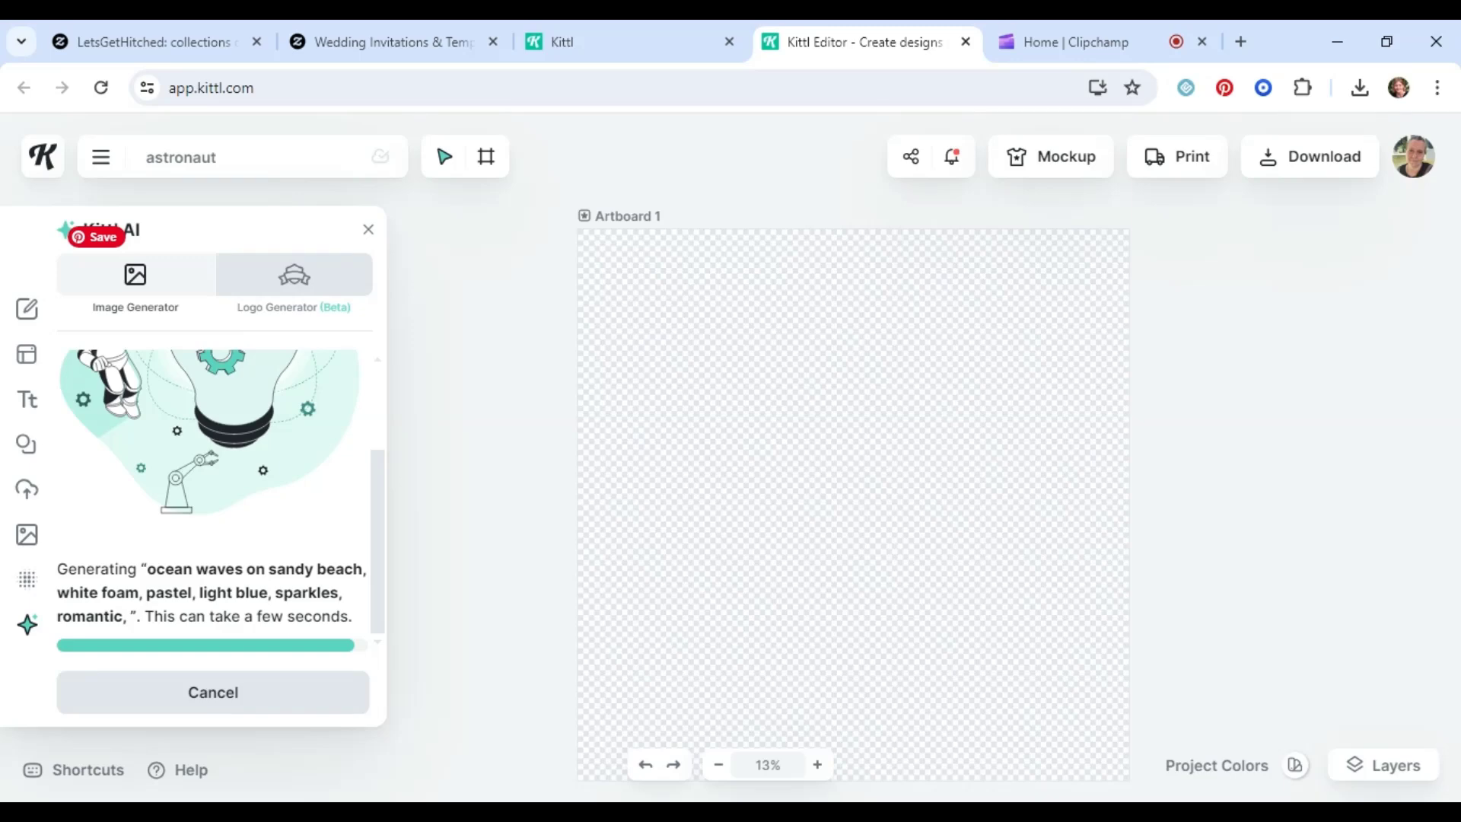
Position and enlarge the ocean image to fill the 4000 × 4000 px artboard, and upscale it with the AI Image Upscaler
left_click_drag(789, 403, 1075, 282)
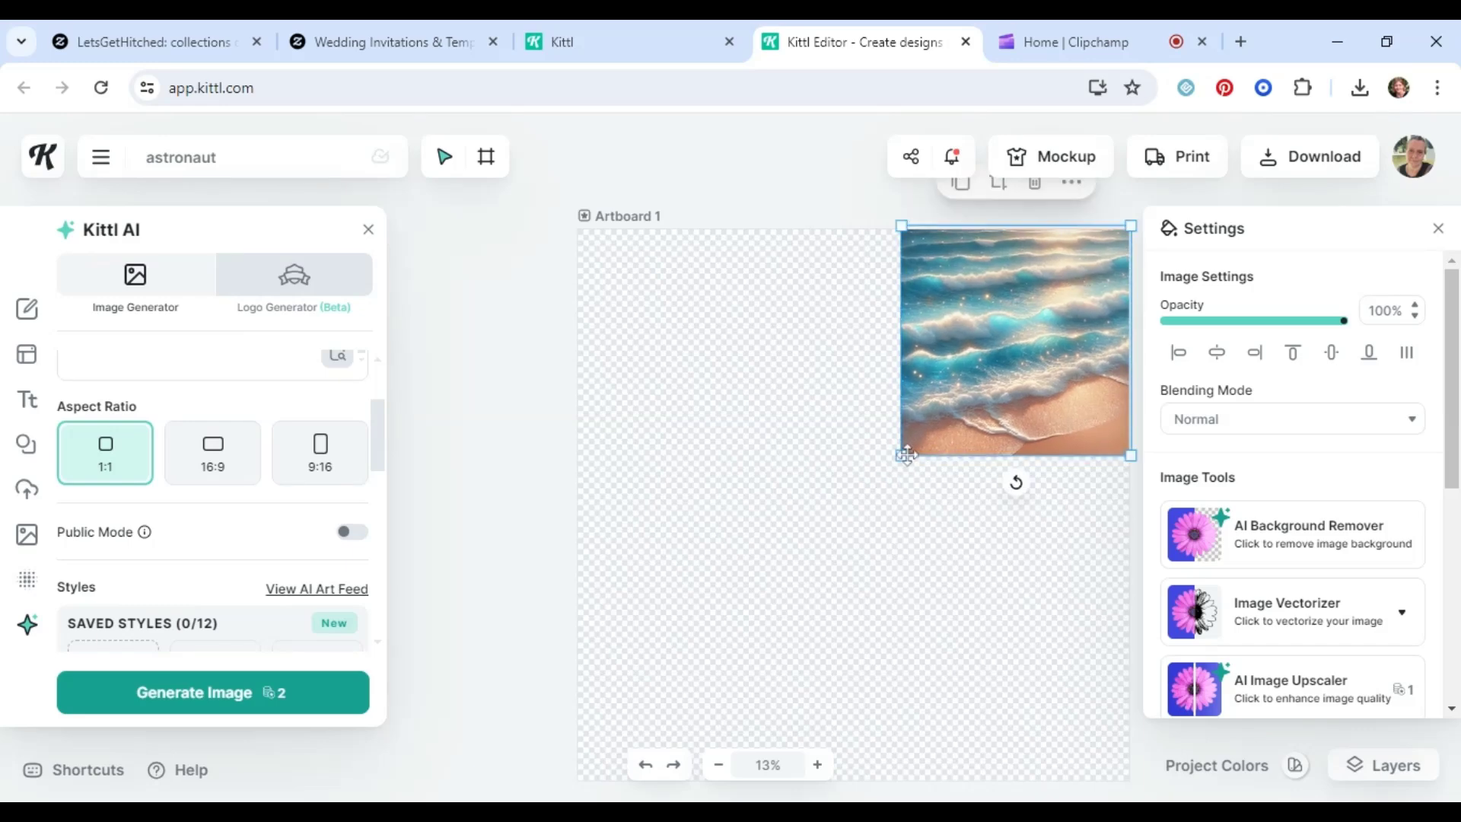
left_click_drag(902, 455, 575, 791)
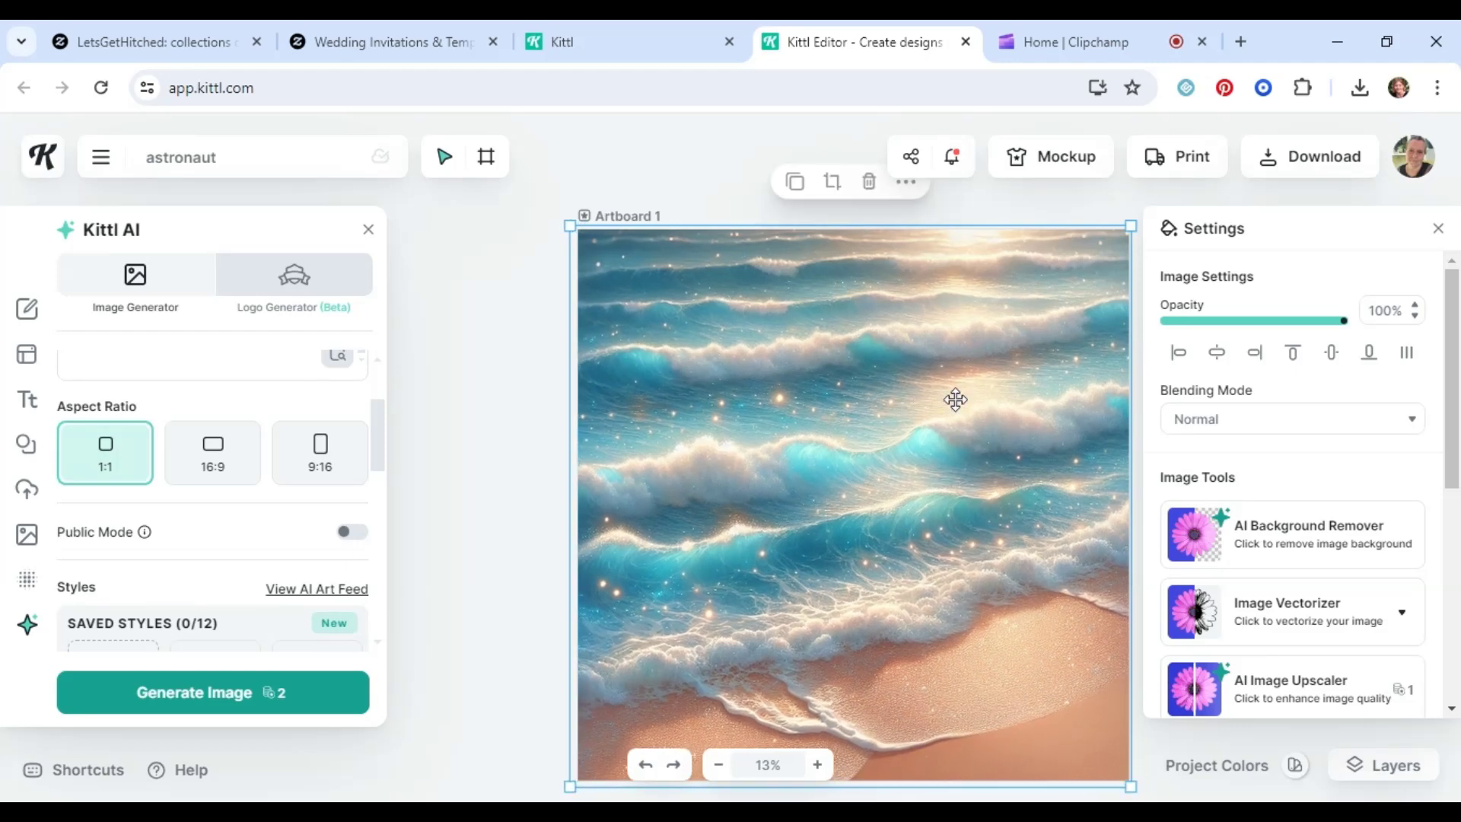
scroll(1291, 508, "down", 3)
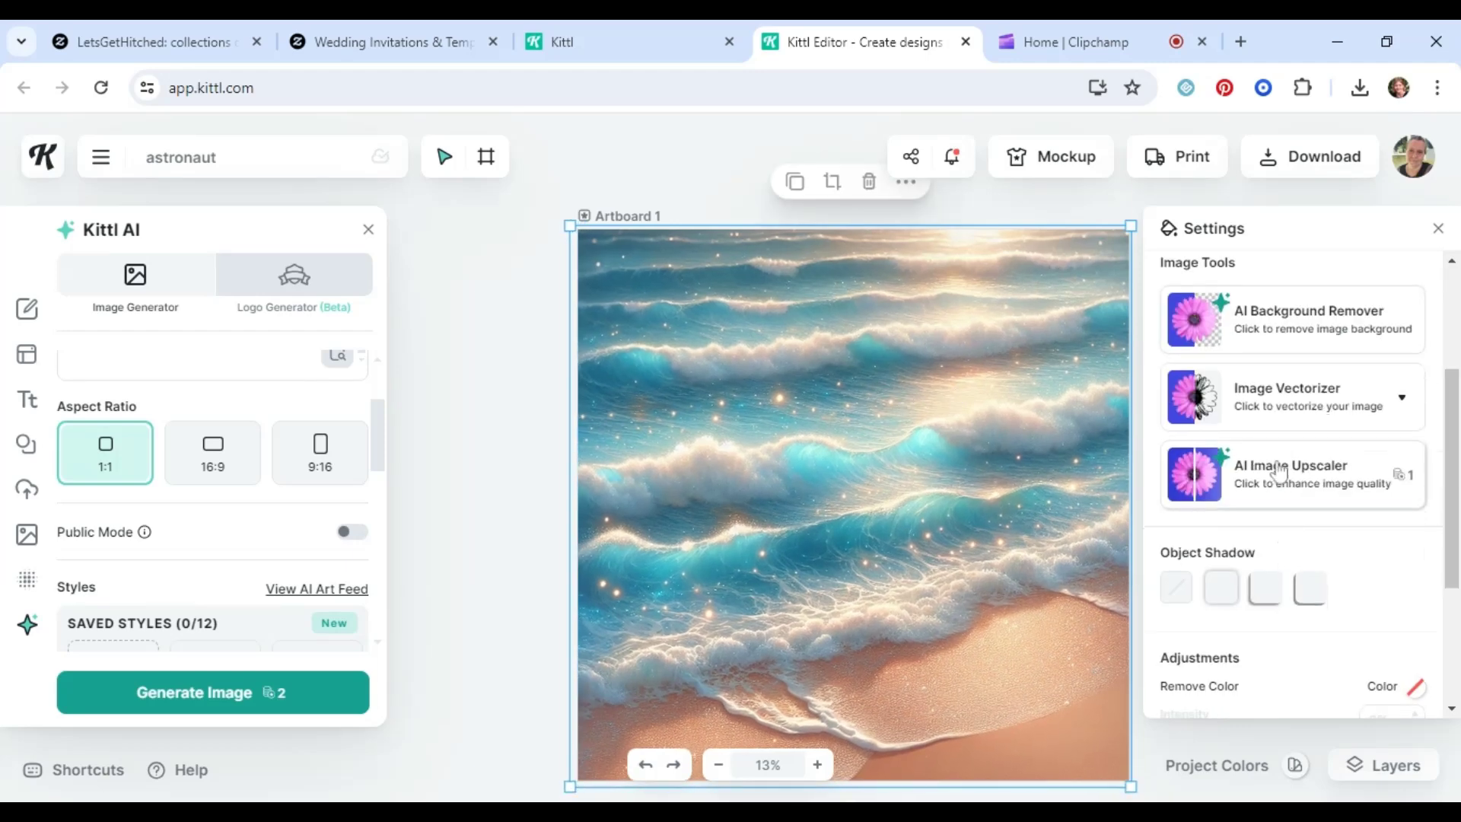
left_click(1283, 491)
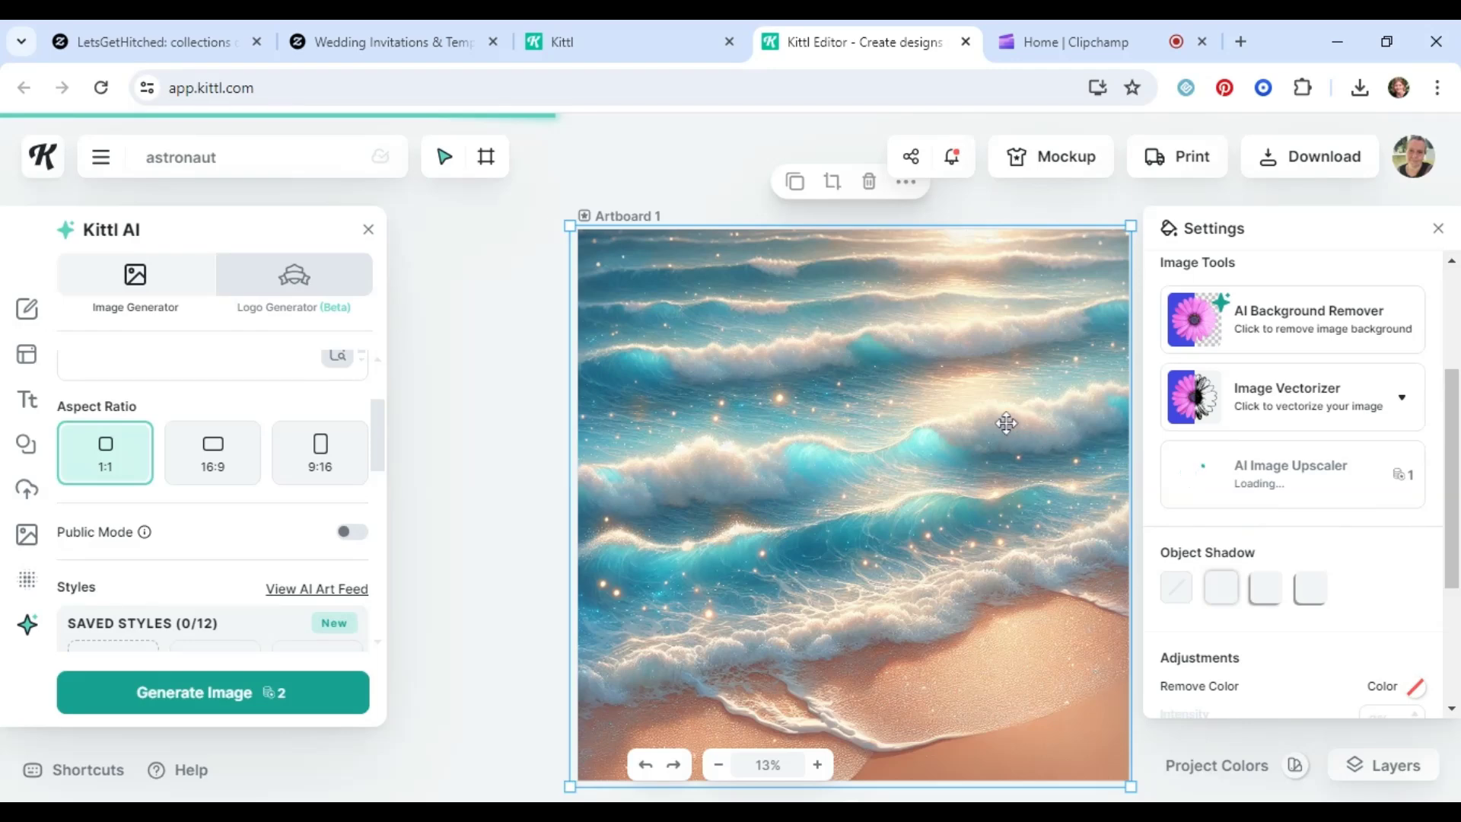
Rename the design as "ocean view"
left_click(228, 157)
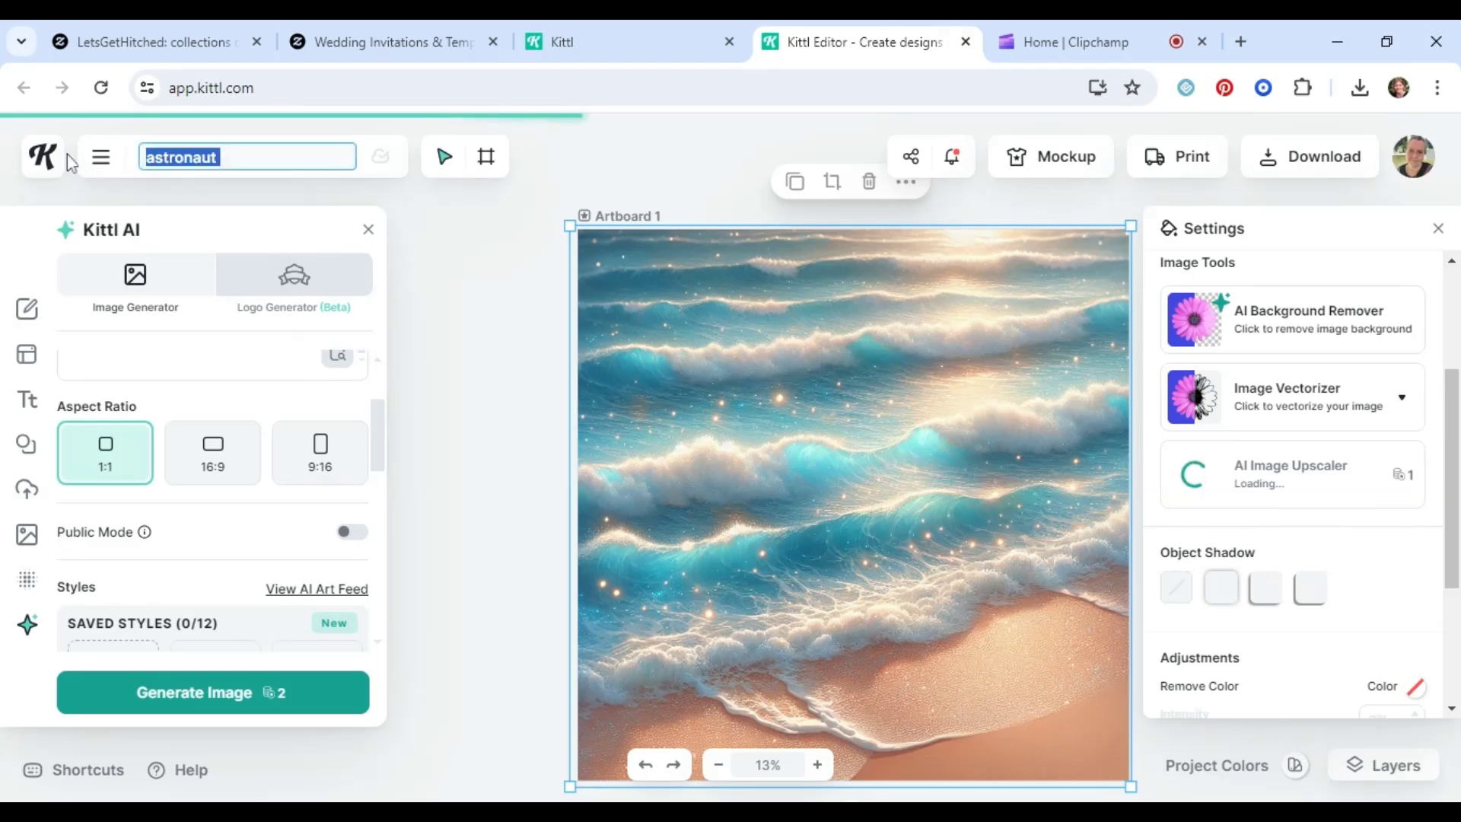
type("ocean view")
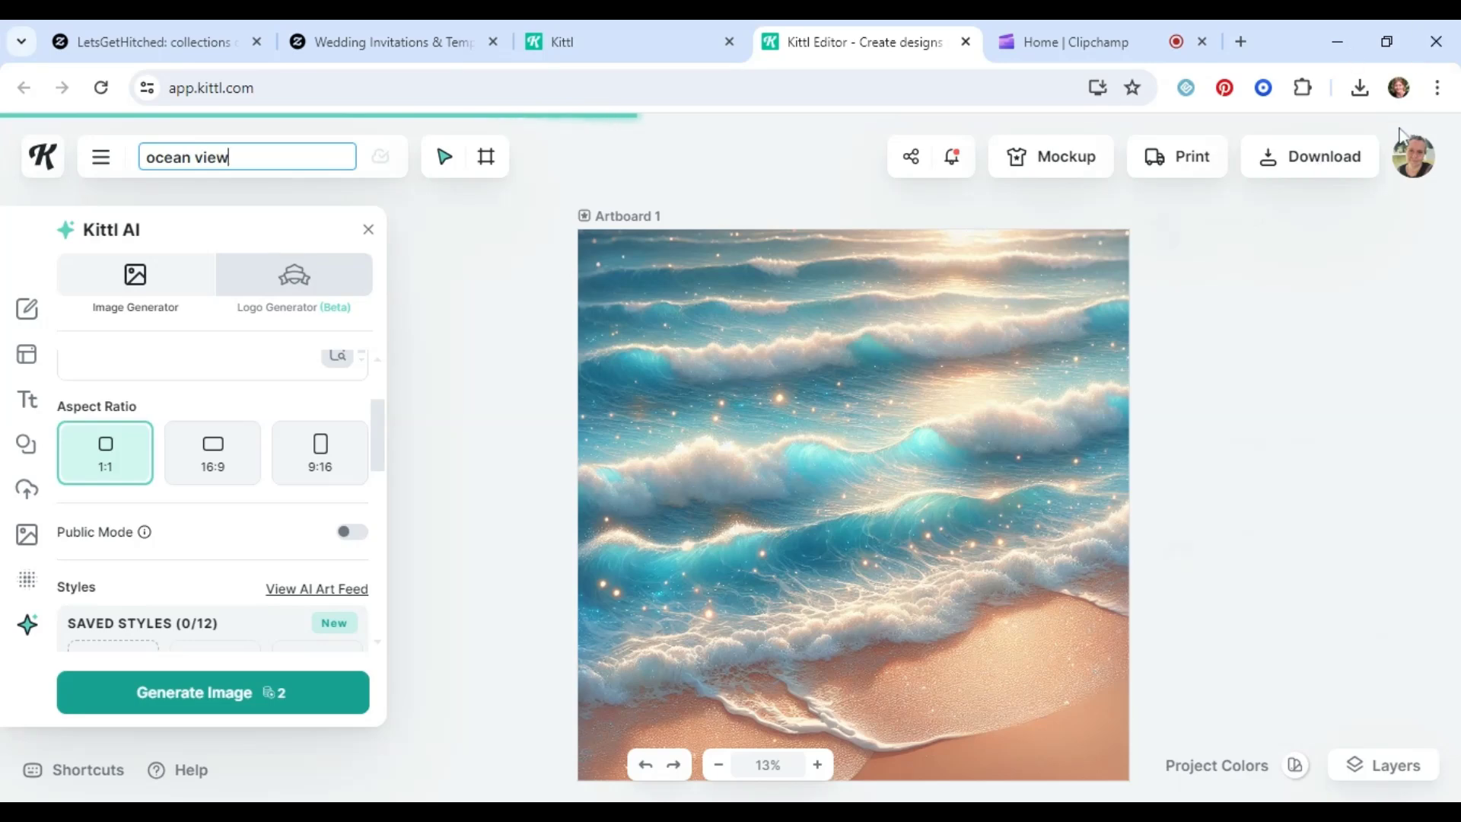
Download Artboard 1 as a 4000 × 4000 px PNG at 300 DPI with Optimize Quality on
left_click(1319, 165)
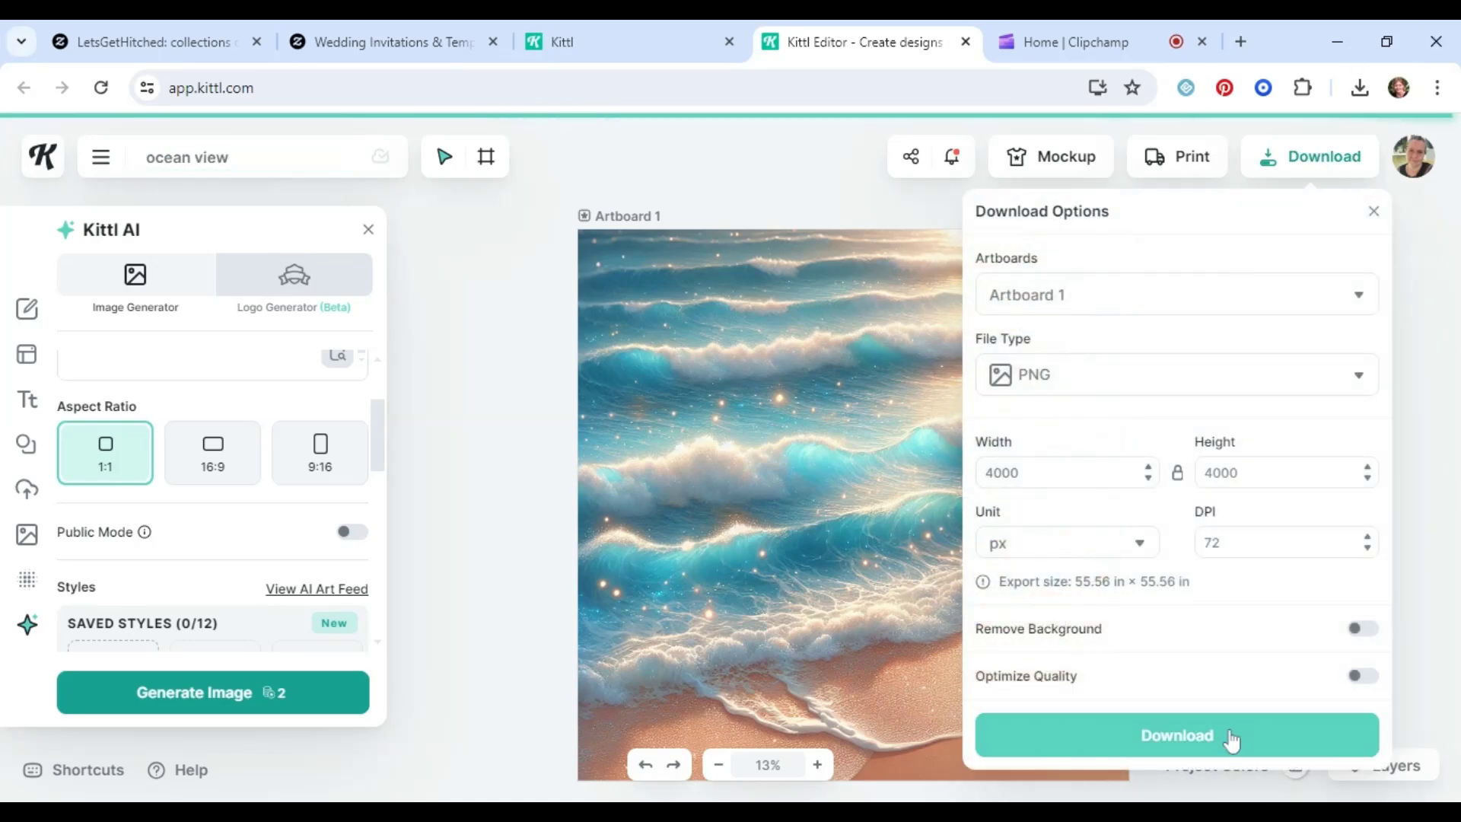
left_click_drag(1227, 544, 1098, 560)
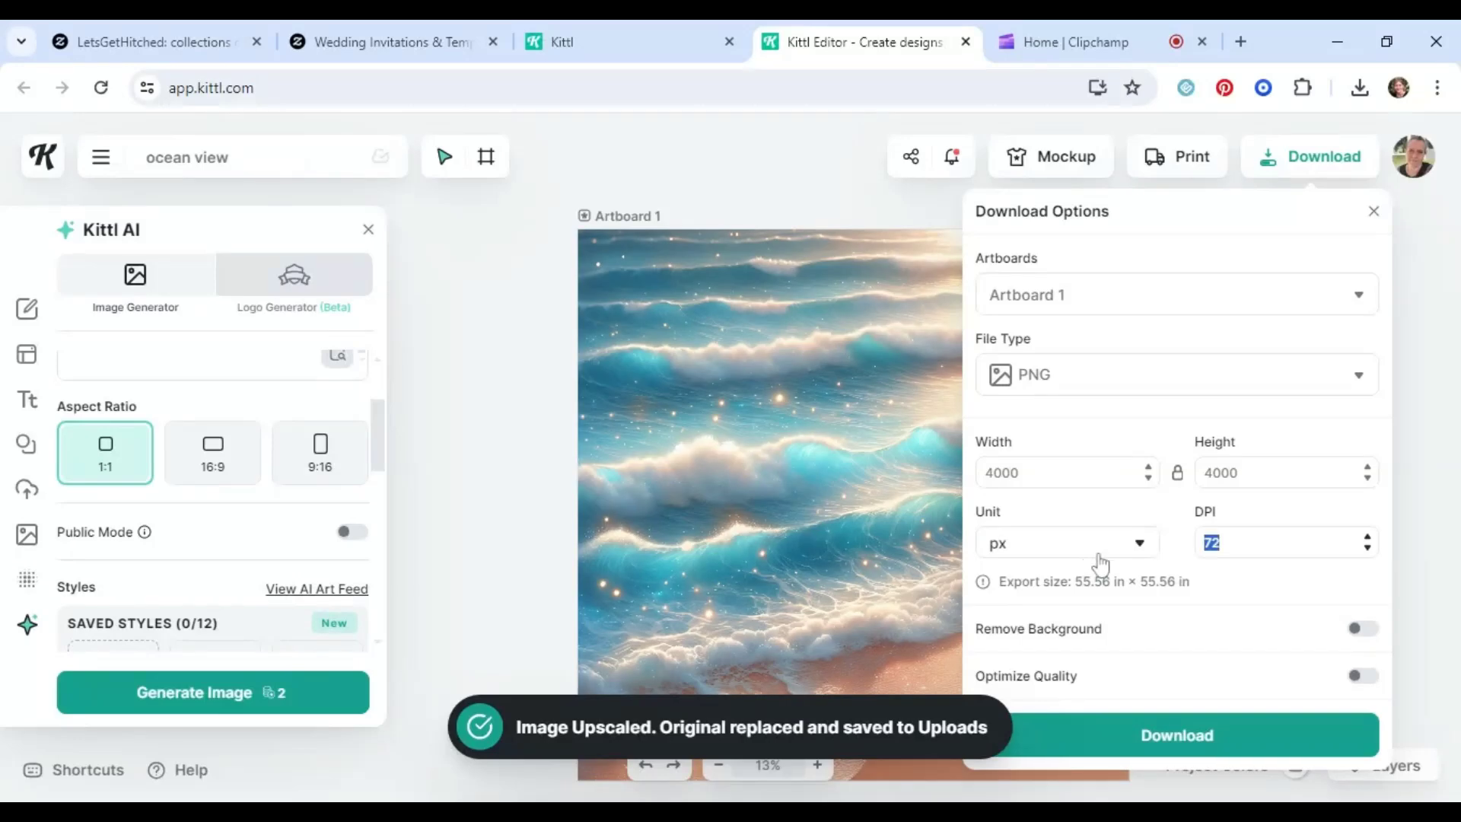
type("3")
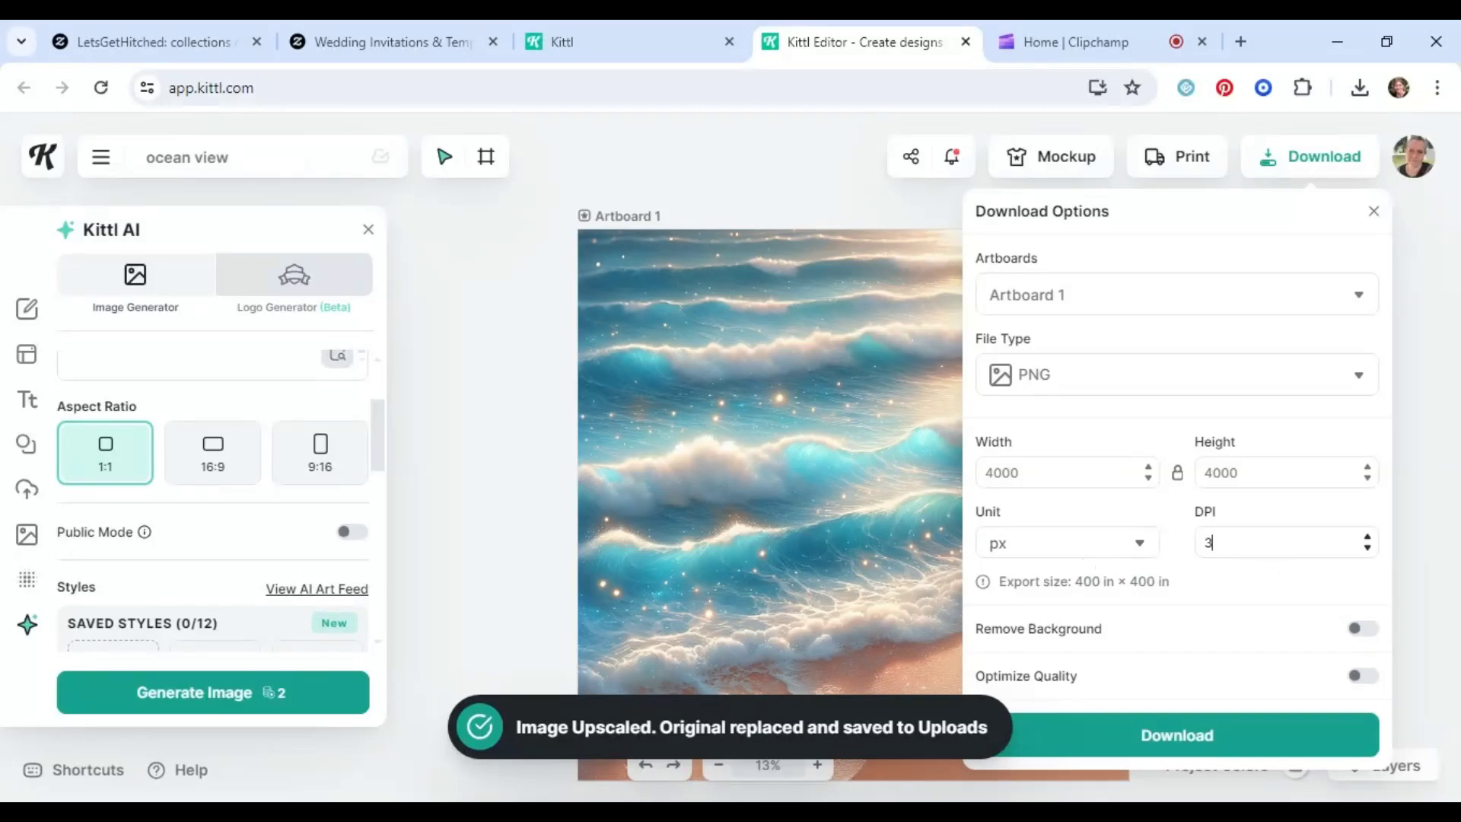
type("00")
left_click(1361, 676)
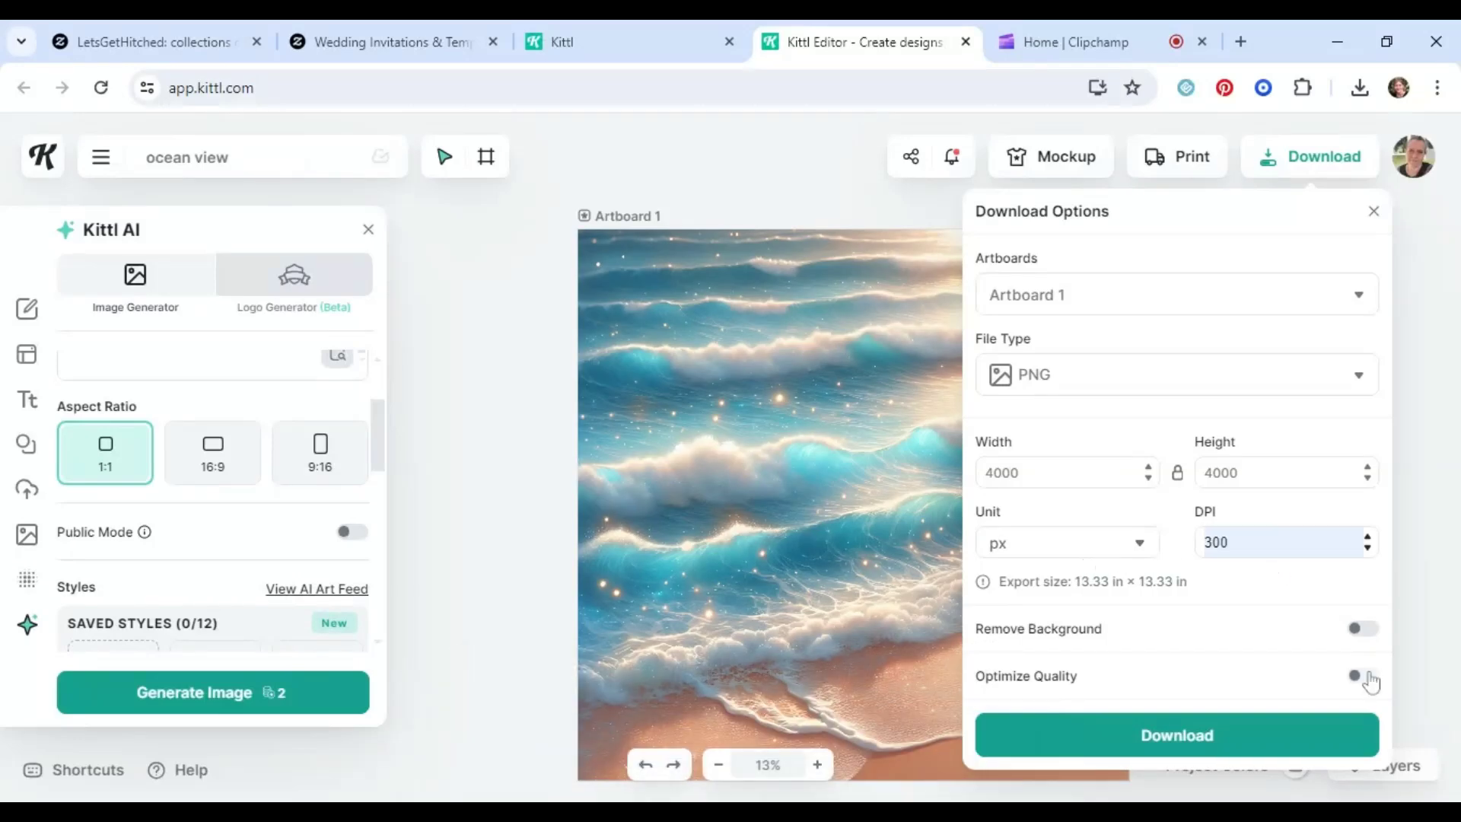
left_click(1293, 726)
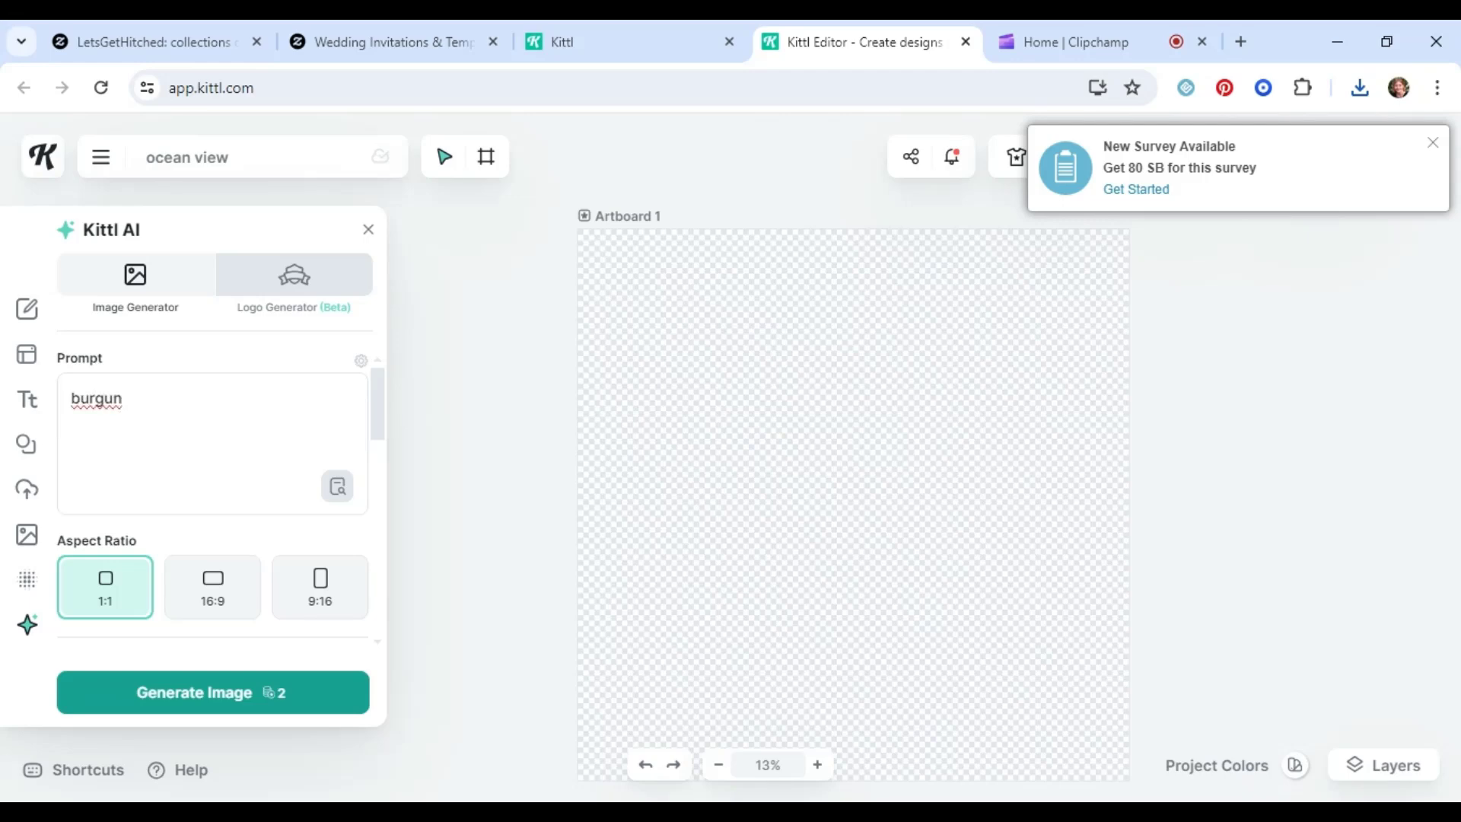
Generate a 1:1 image from the prompt "burgundy floral background, flowers, foliage, leaves, delicate, watercolor," and dismiss the survey pop-up
type("dy floral background, flowerss")
key("BackSpace")
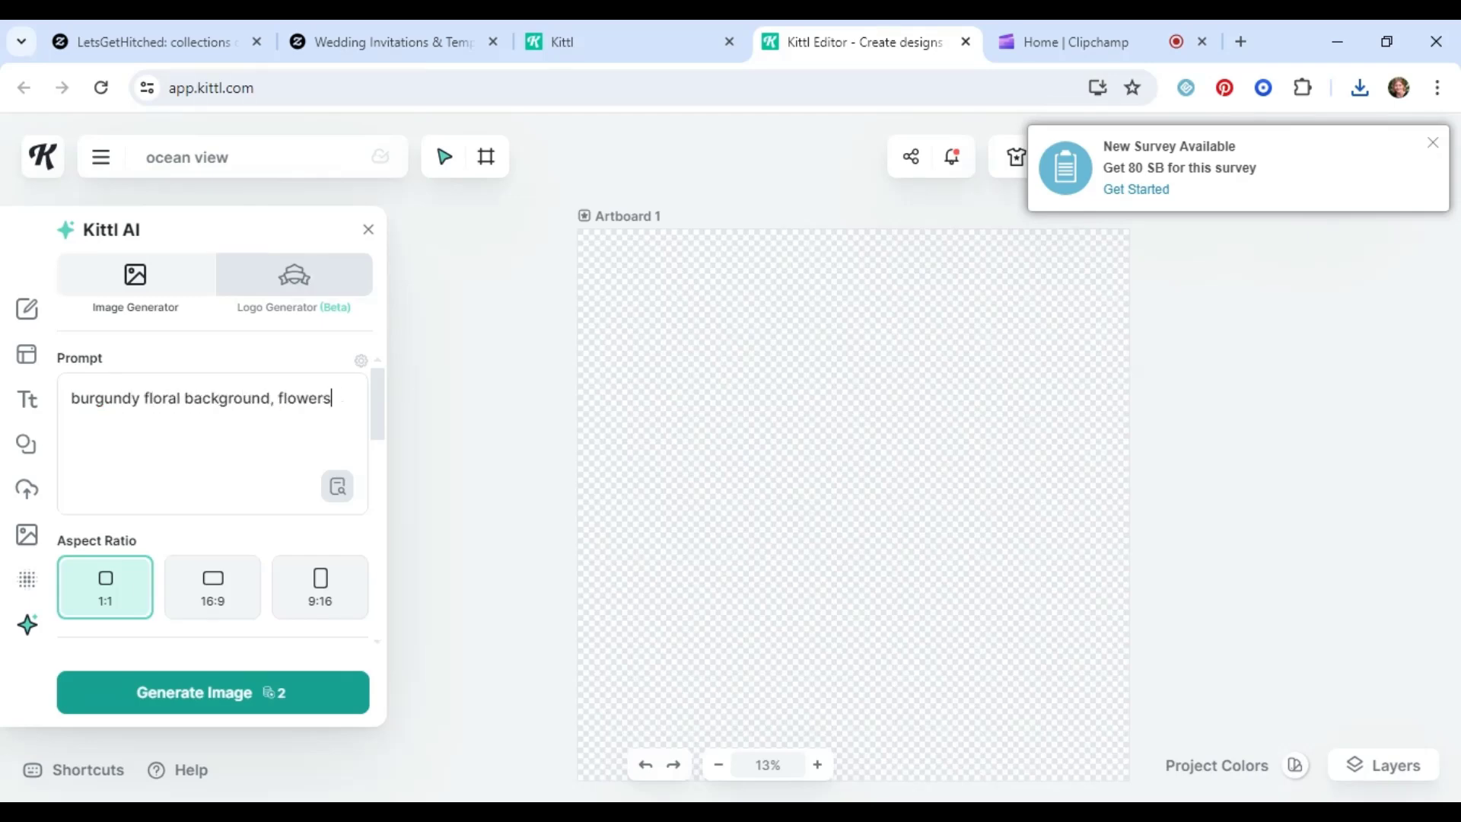
type(", foliage, leaves, delicate, watercolor,")
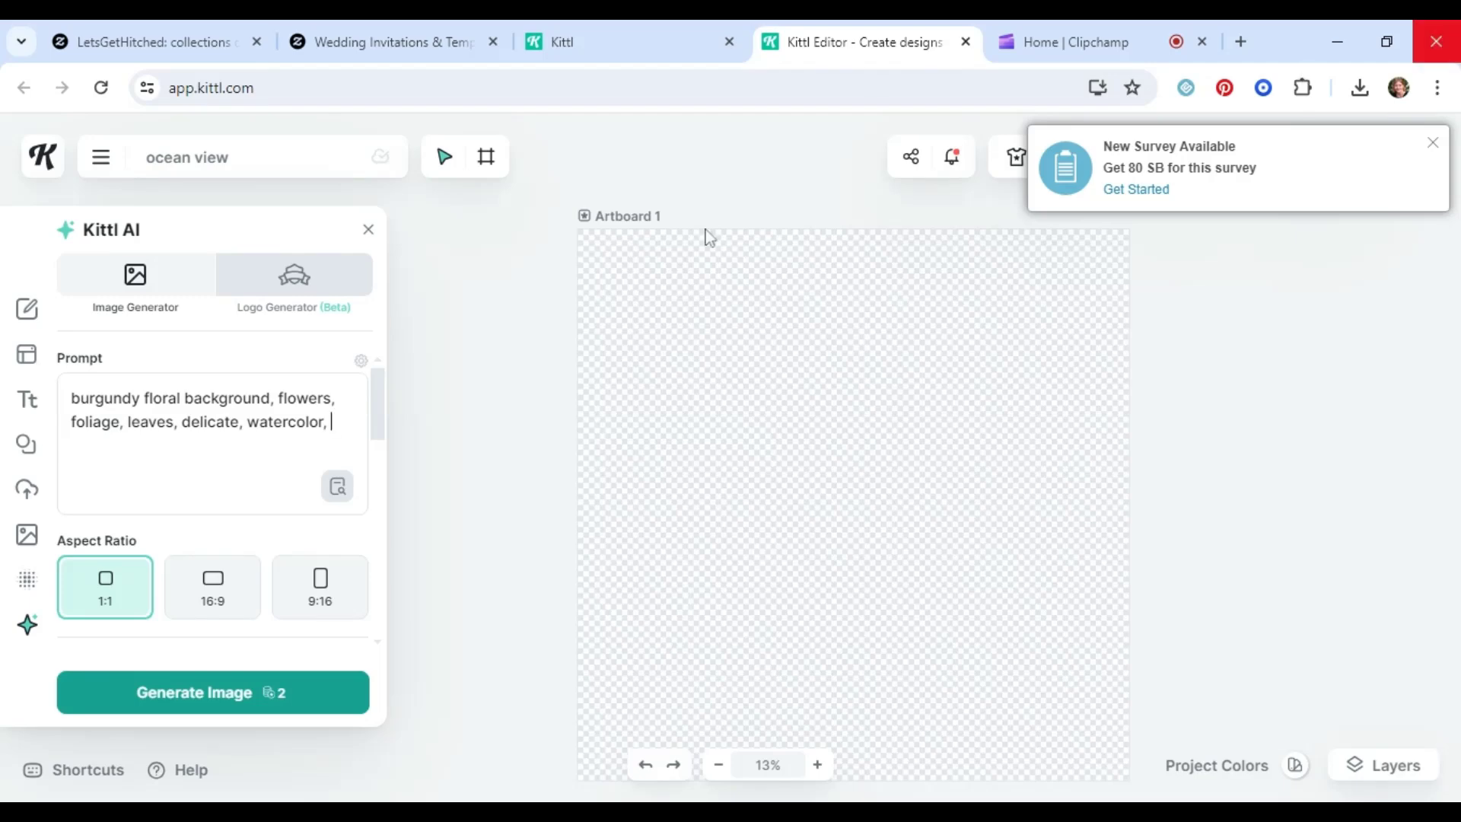
left_click(200, 693)
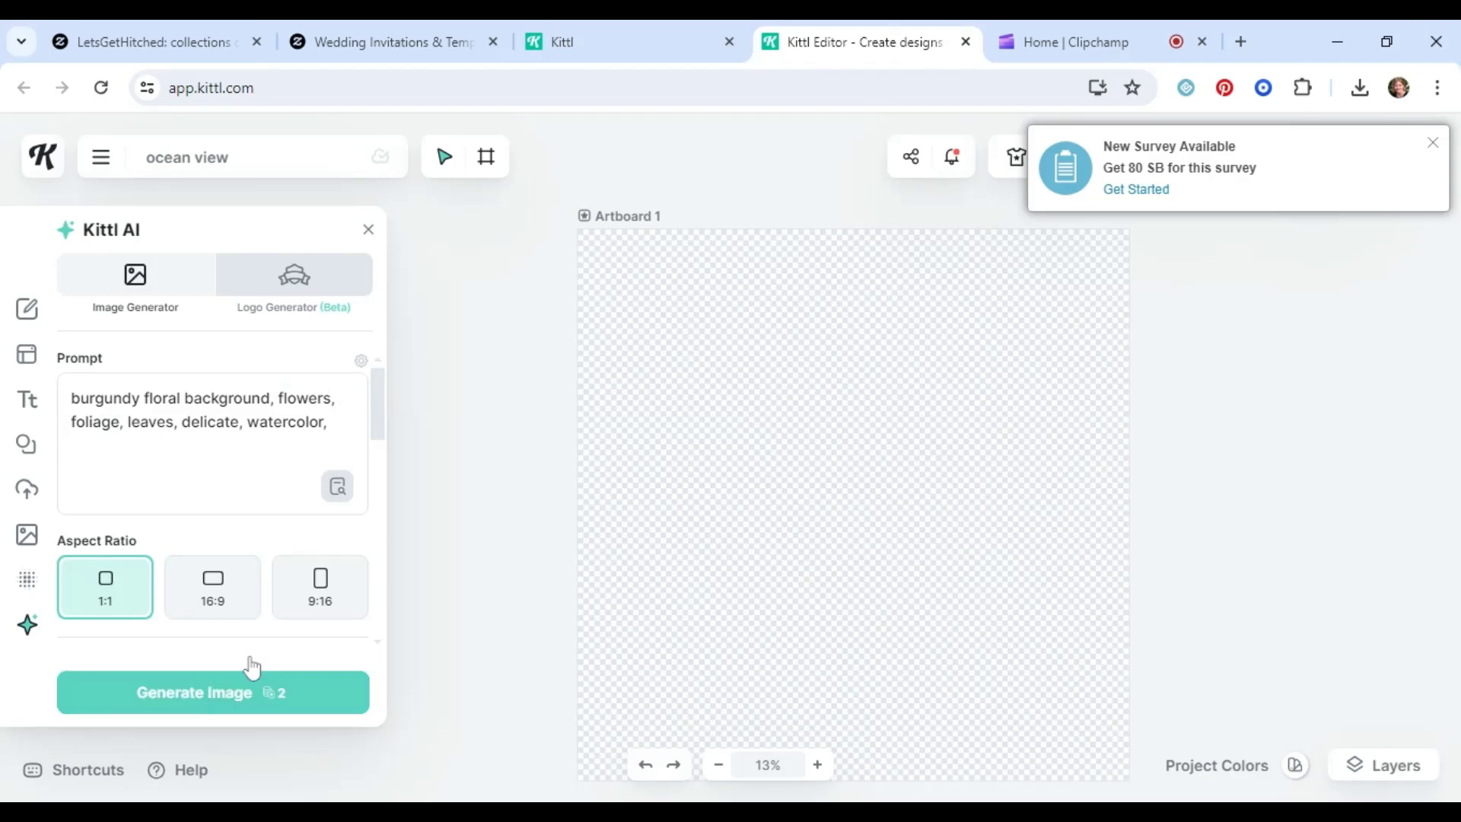
left_click(1433, 144)
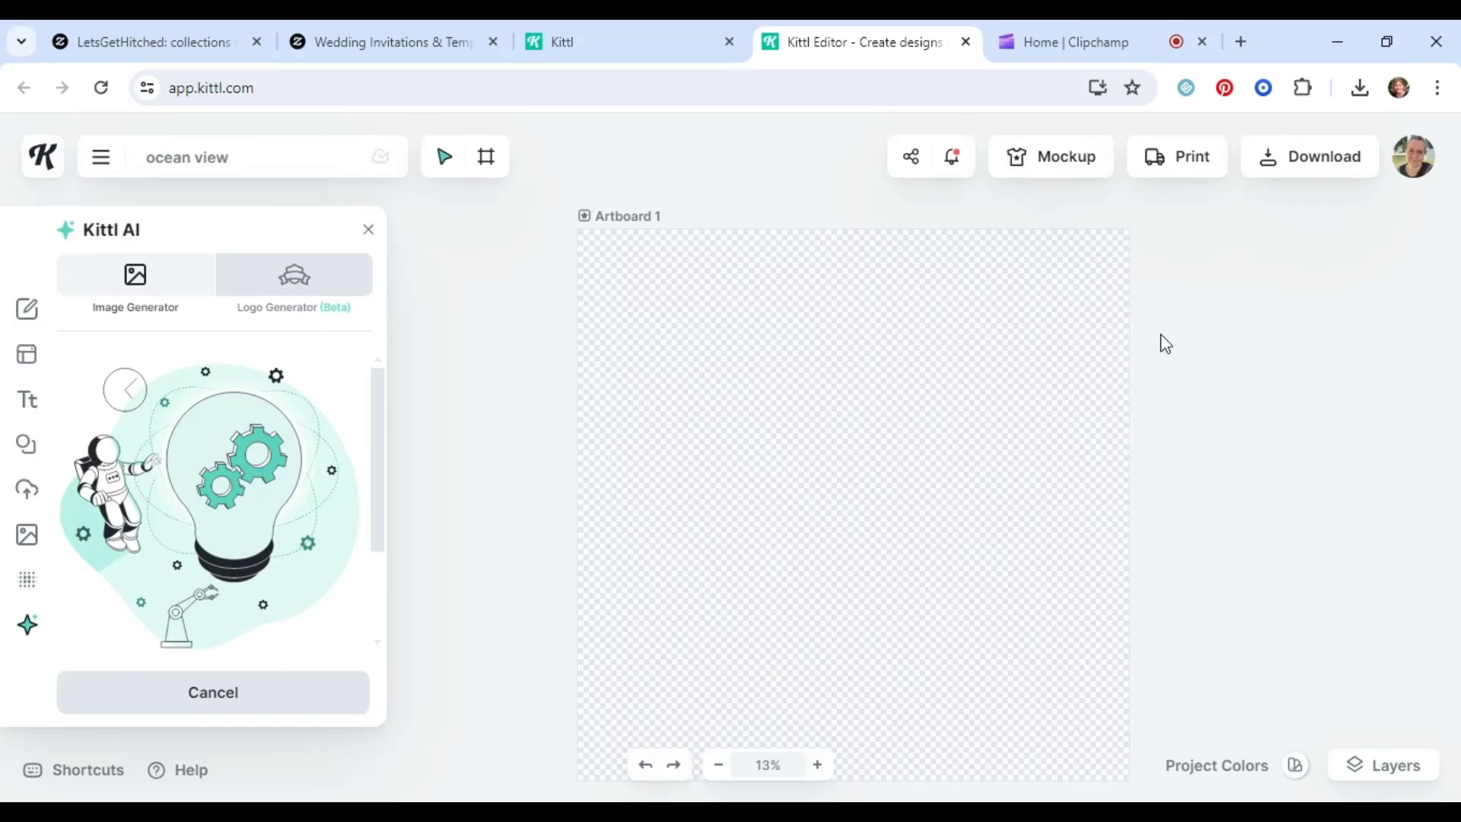
scroll(271, 369, "down", 2)
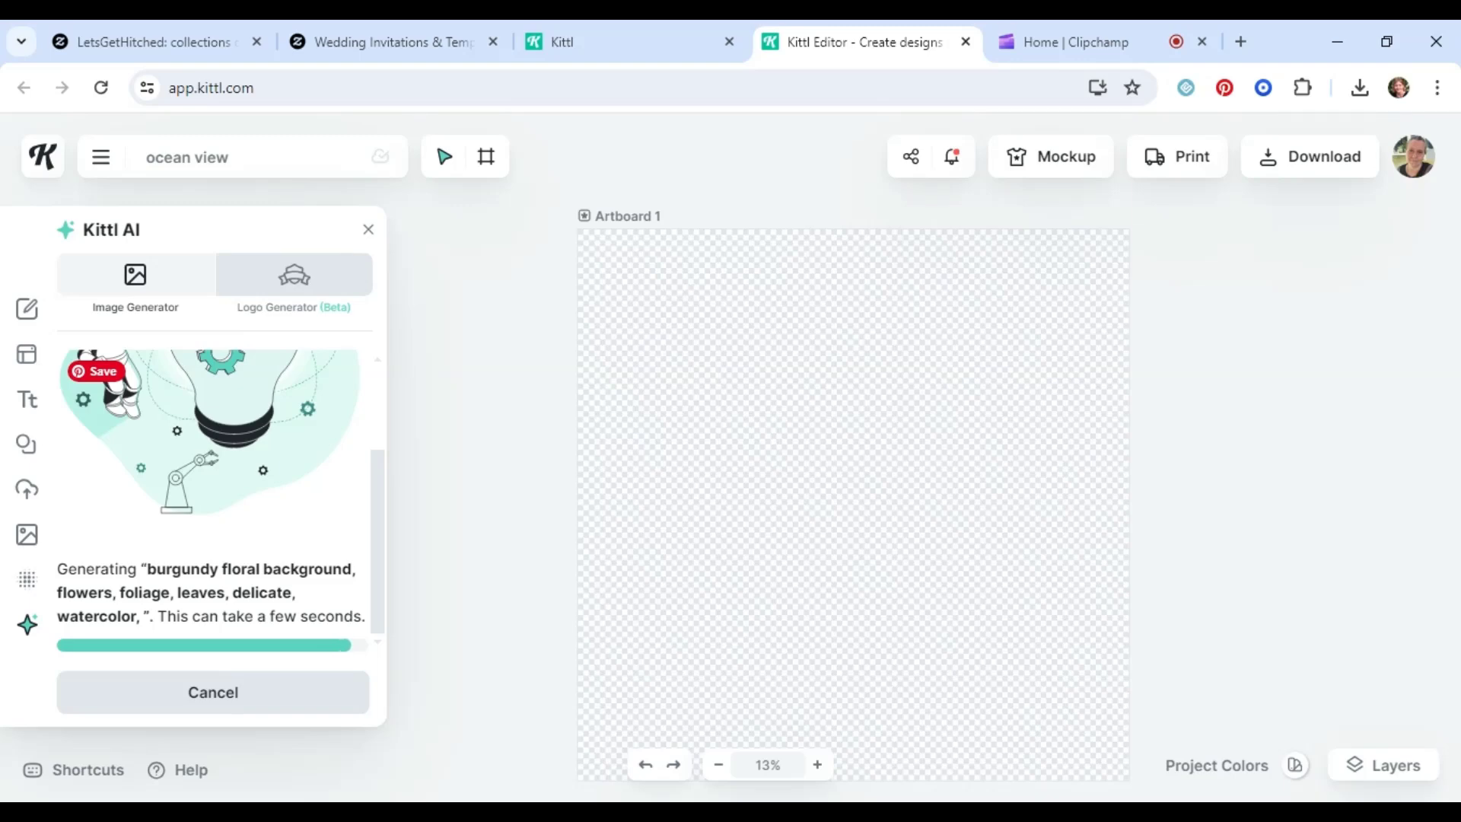
Position and enlarge the vintage floral pattern image to cover the whole artboard
left_click_drag(846, 343, 1053, 234)
scroll(1020, 319, "up", 3)
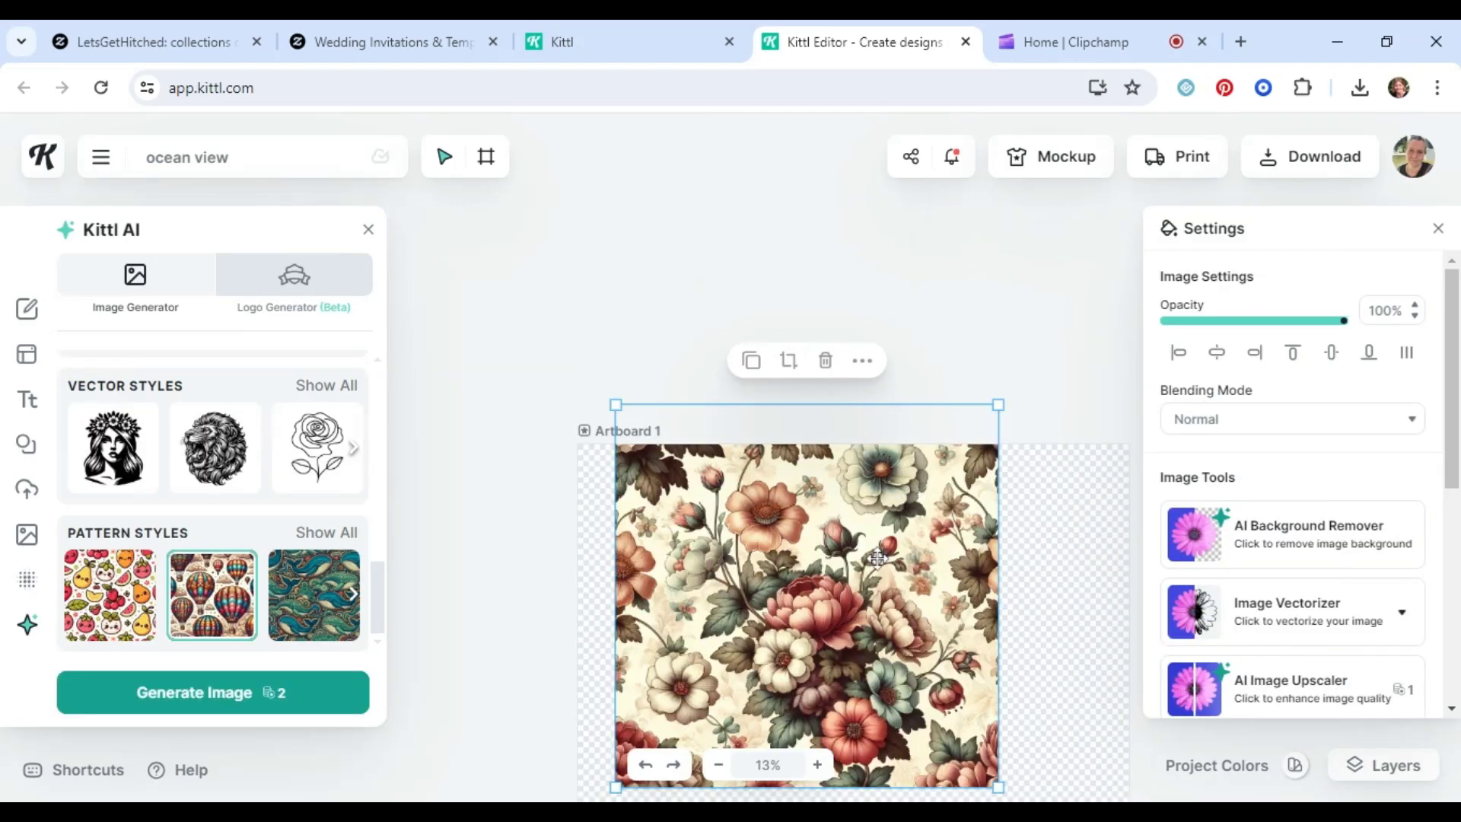
left_click_drag(875, 563, 1003, 588)
scroll(283, 528, "up", 3)
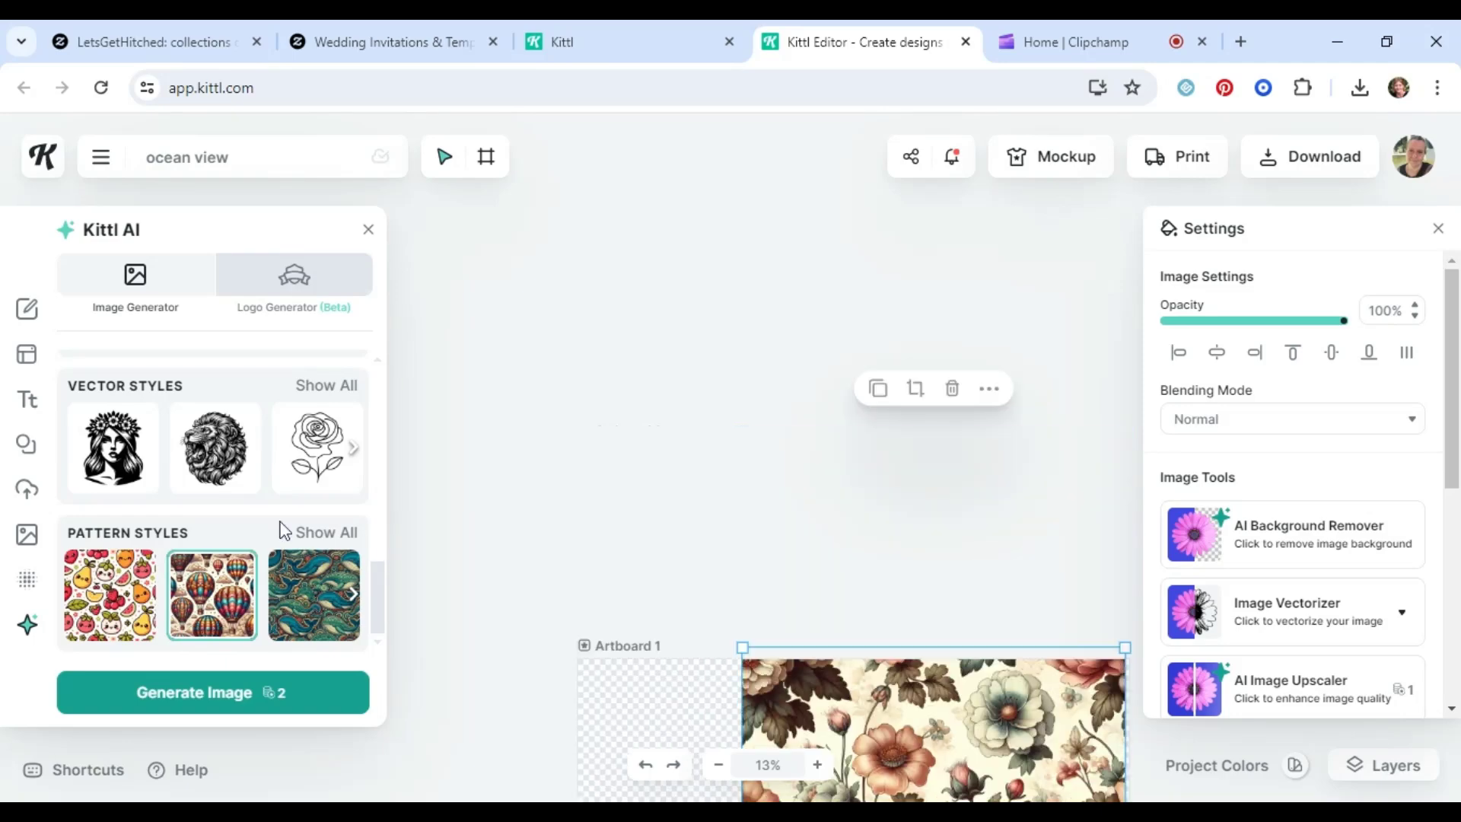
scroll(243, 527, "up", 5)
scroll(245, 527, "up", 3)
scroll(518, 461, "down", 5)
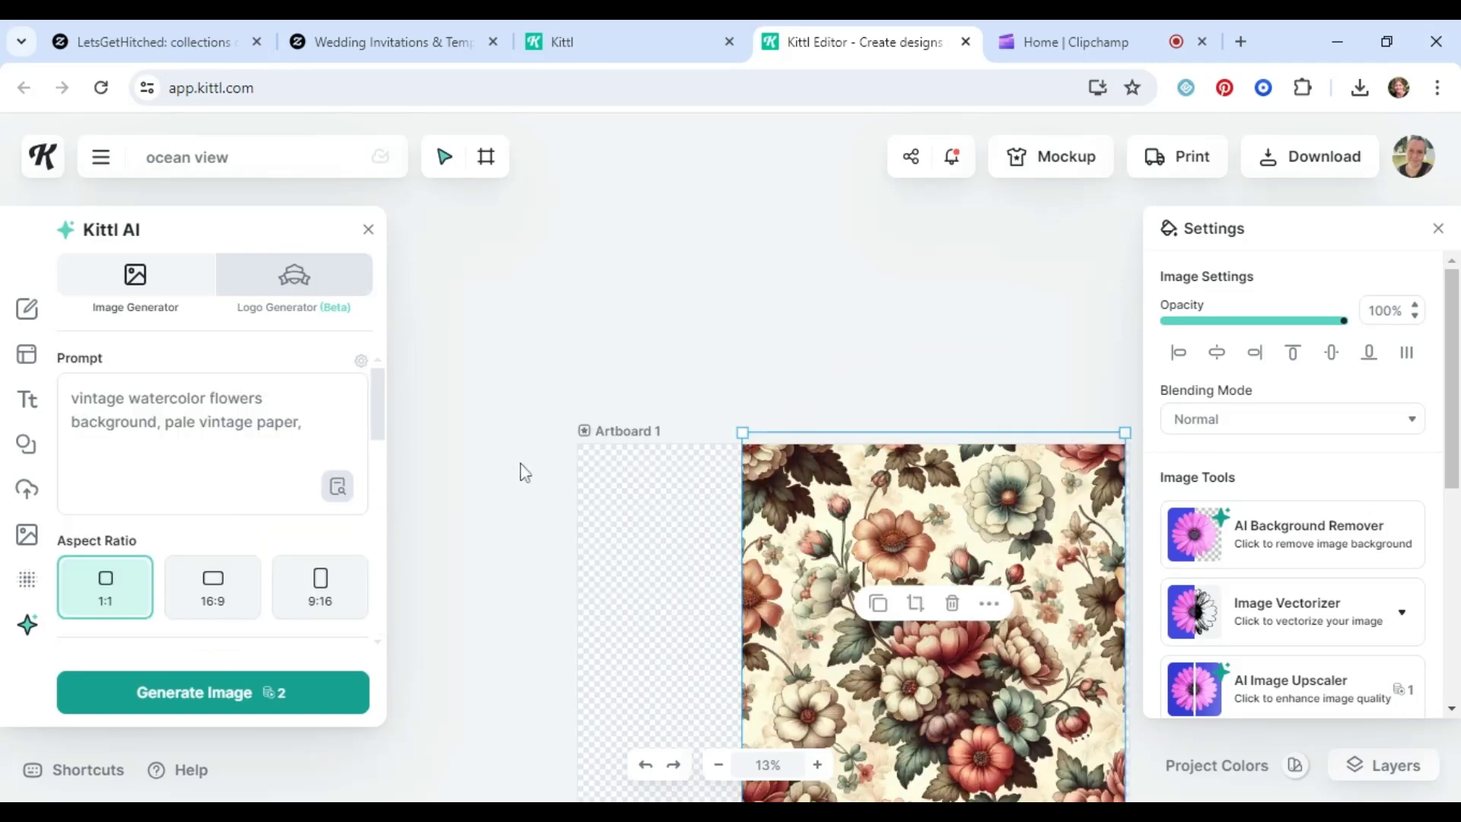
left_click_drag(735, 605, 578, 804)
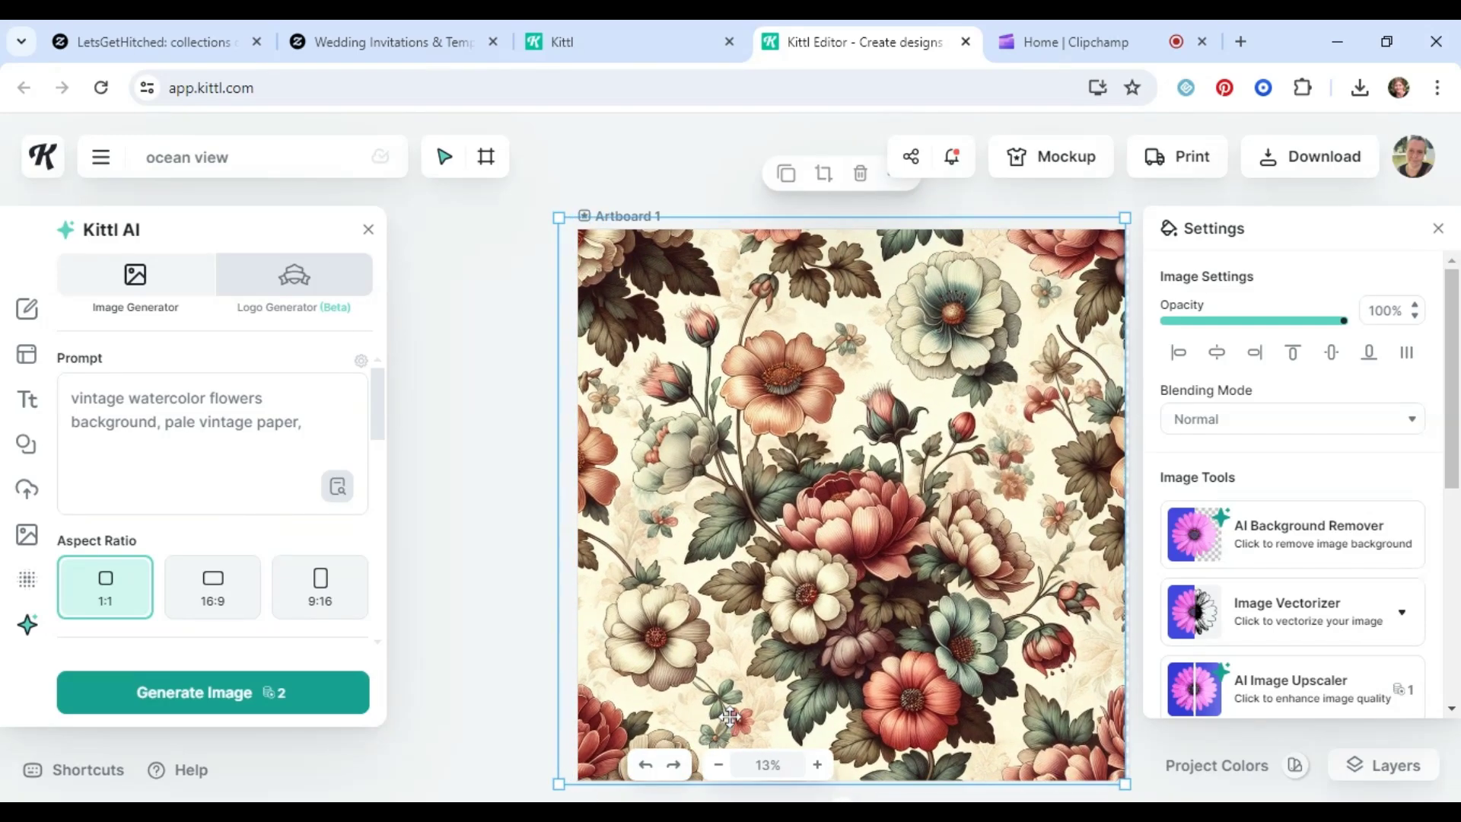
left_click_drag(728, 724, 734, 717)
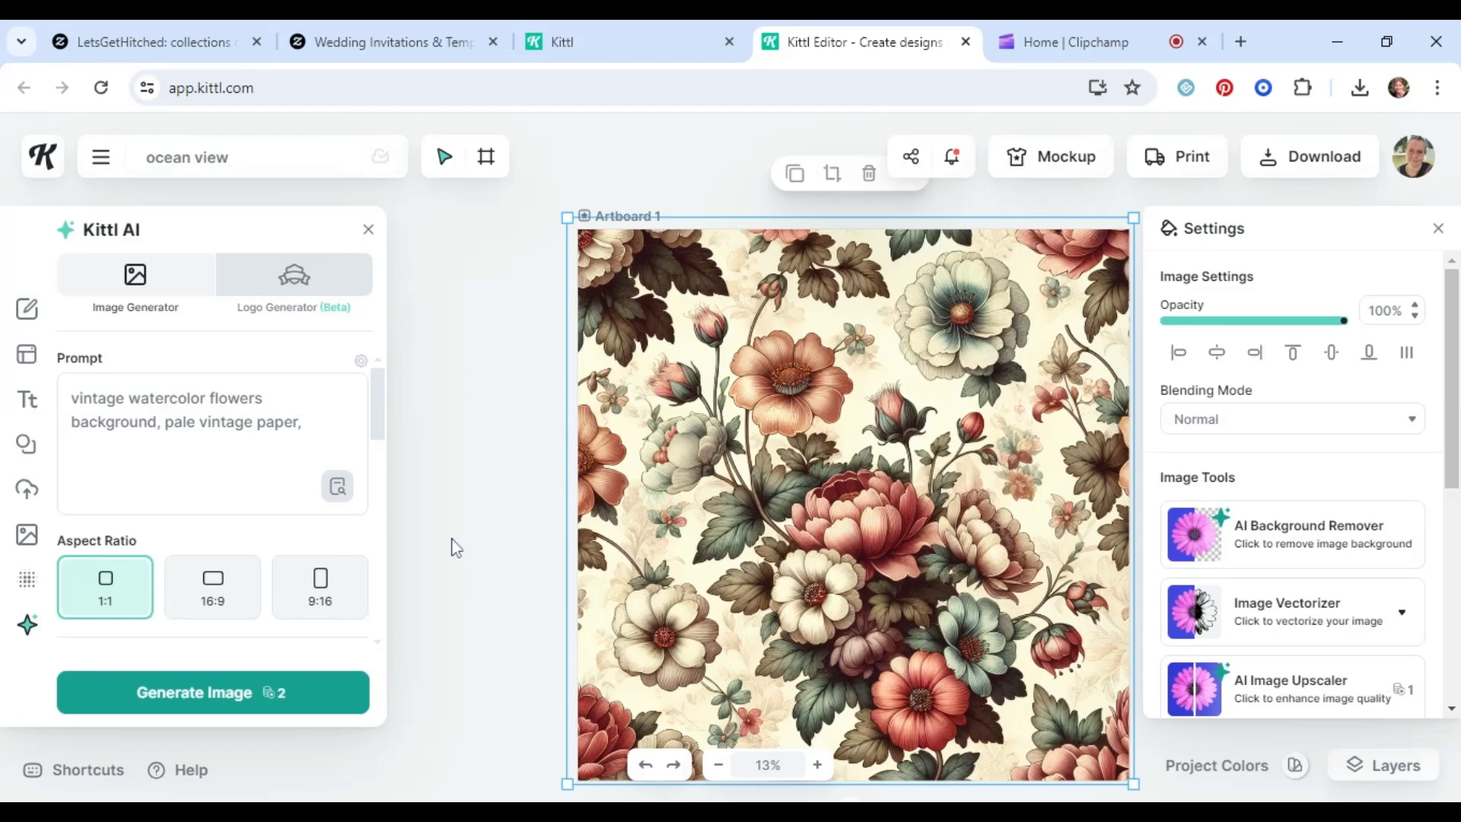
Upscale the floral image with the AI Image Upscaler and shrink it slightly to match the artboard's edges
left_click(1310, 156)
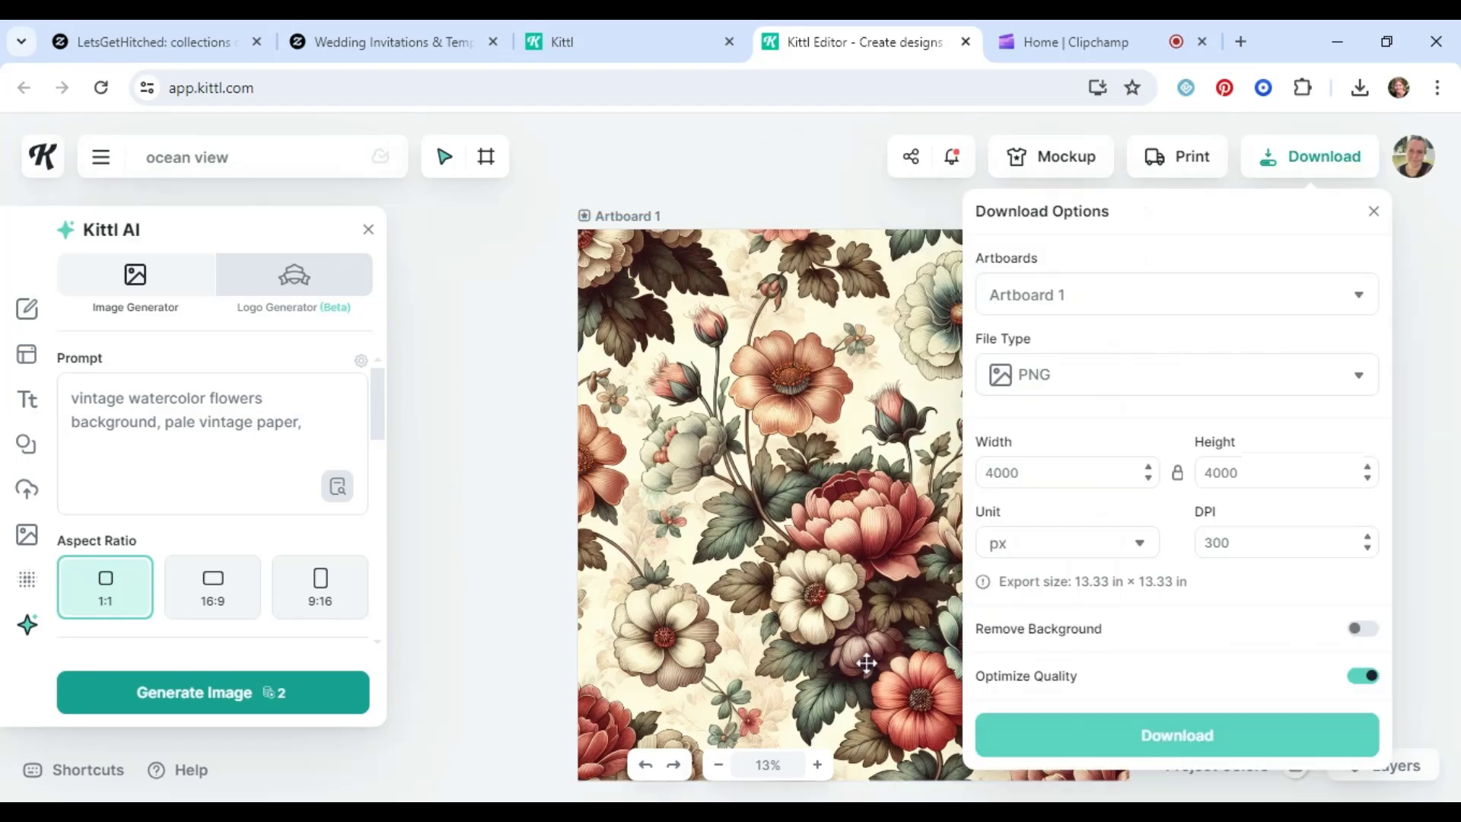
left_click(852, 581)
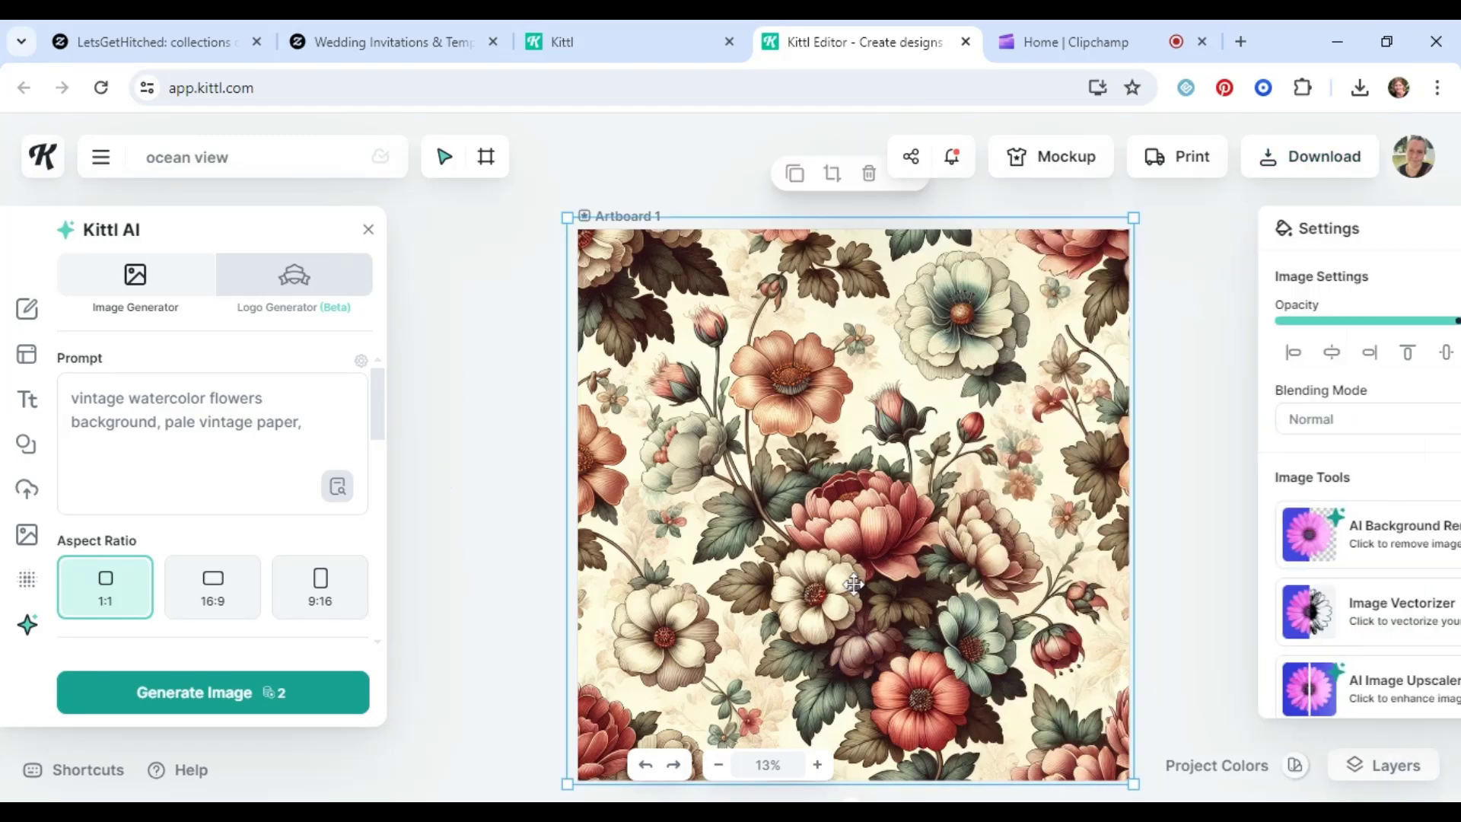
left_click(1269, 698)
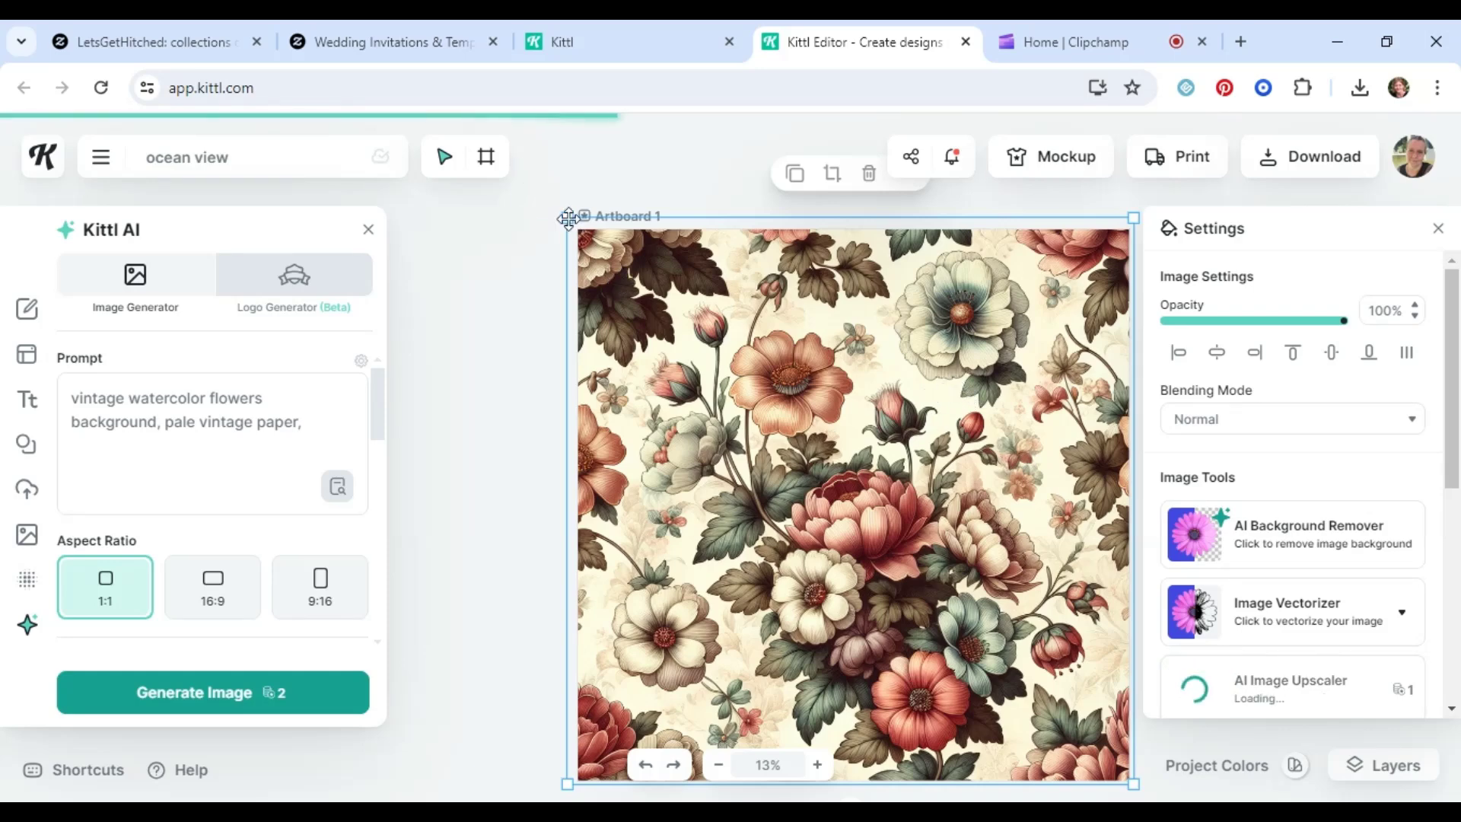
left_click_drag(567, 217, 577, 228)
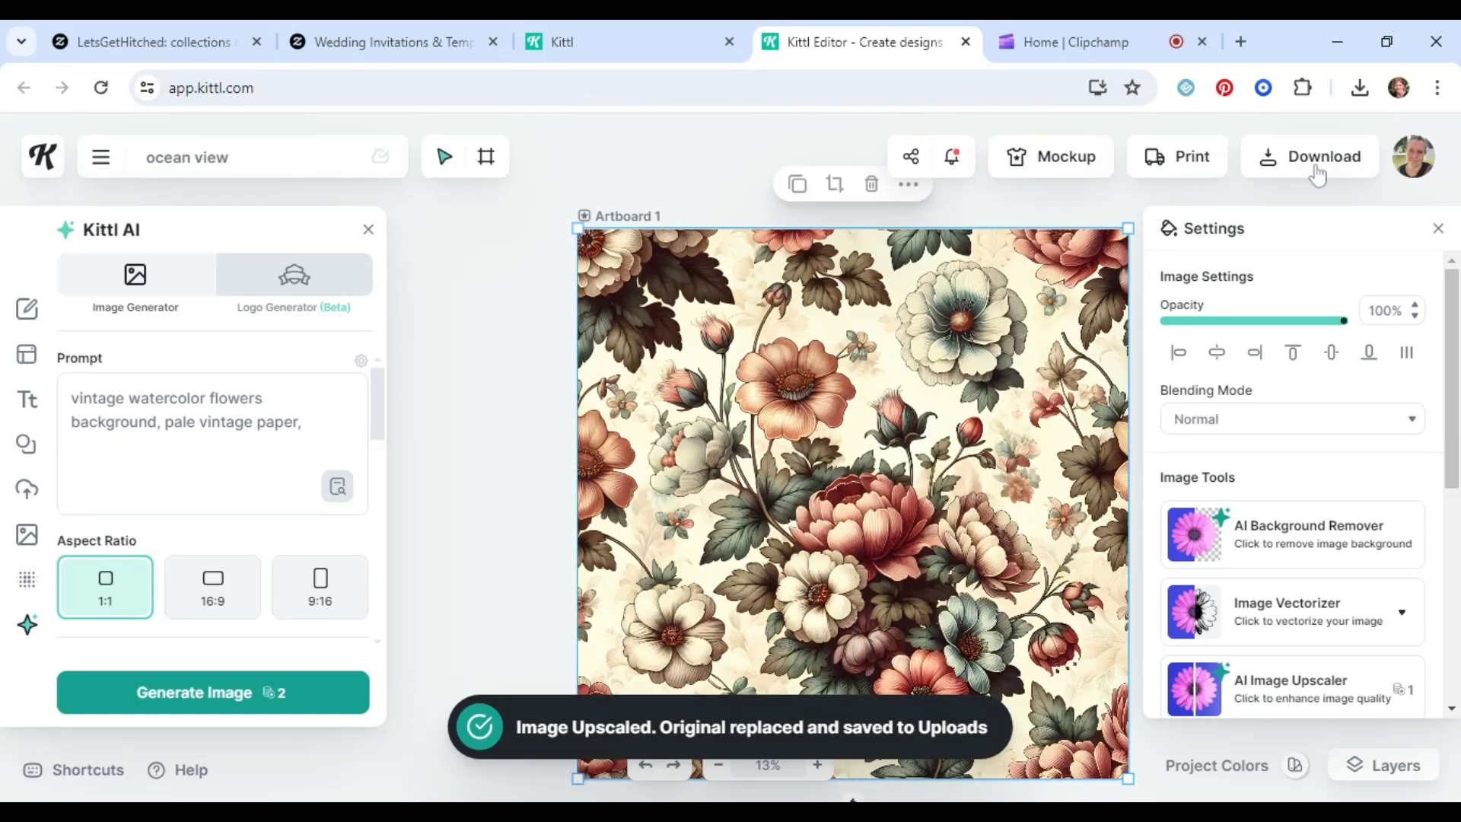
Rename the design as "floral background" and download Artboard 1 as a 4000 × 4000 px PNG at 300 DPI with Optimize Quality on
left_click(258, 160)
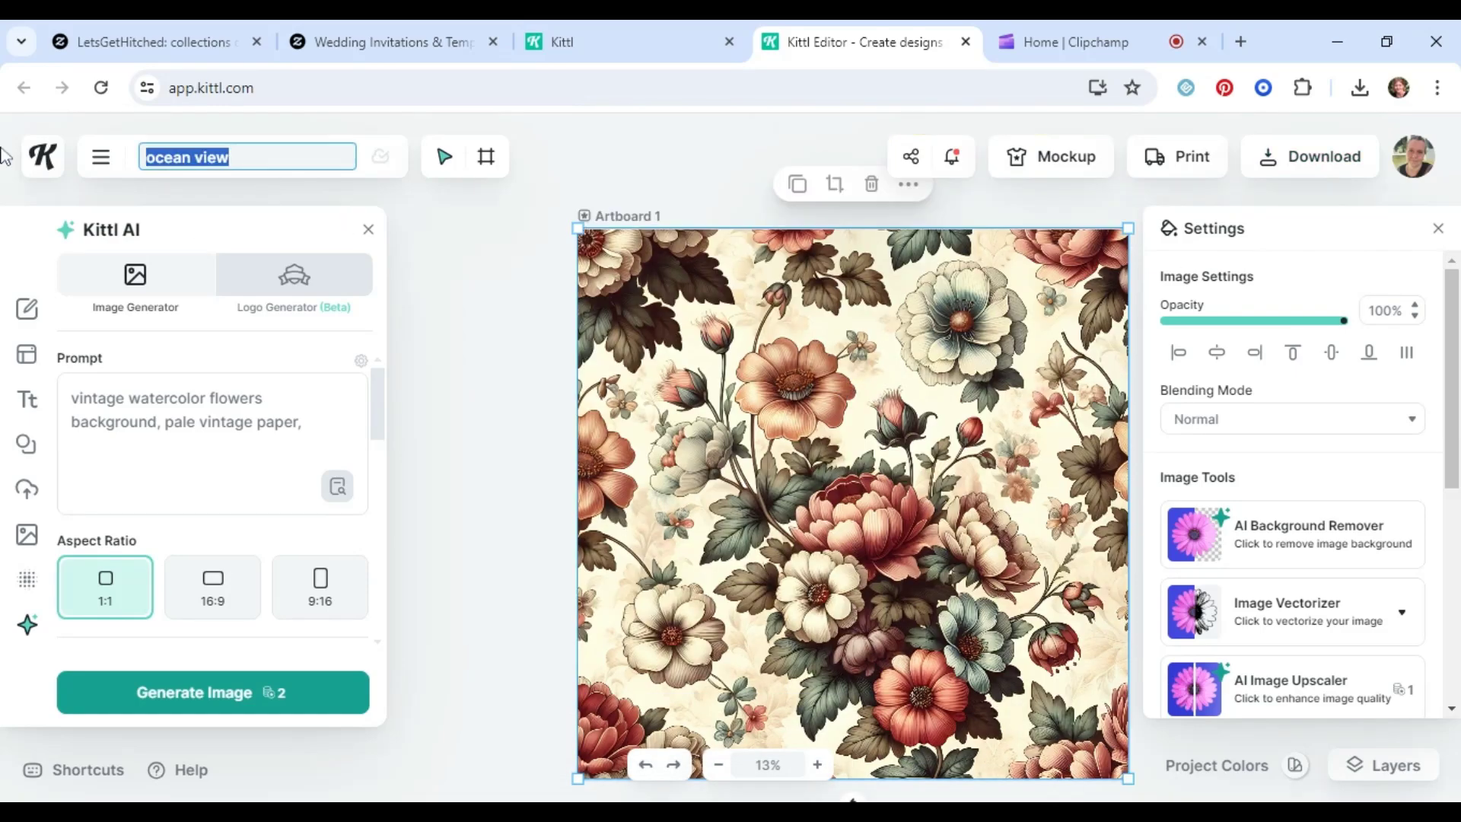
type("floral backg")
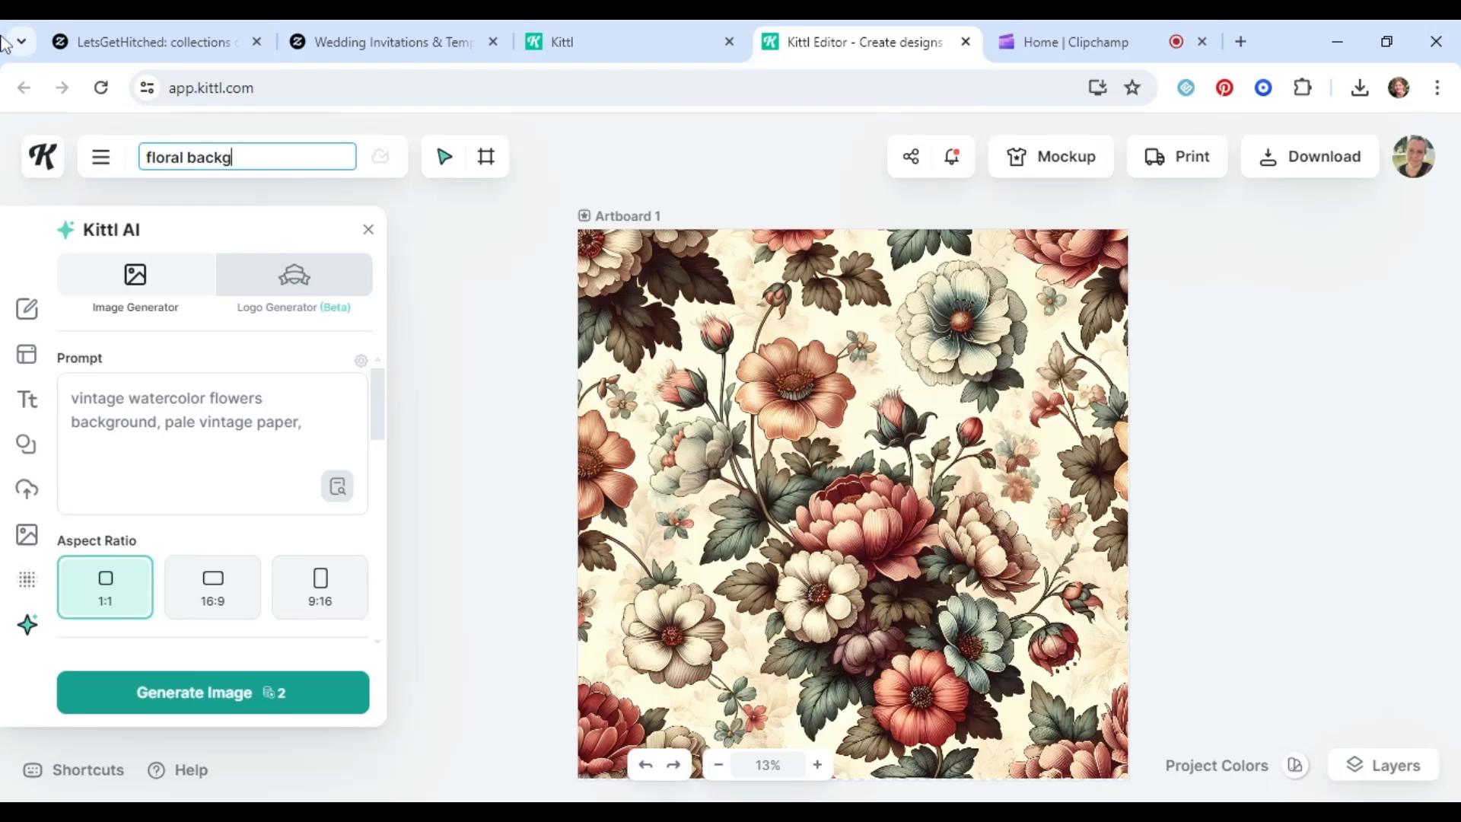
type("round")
left_click(1309, 156)
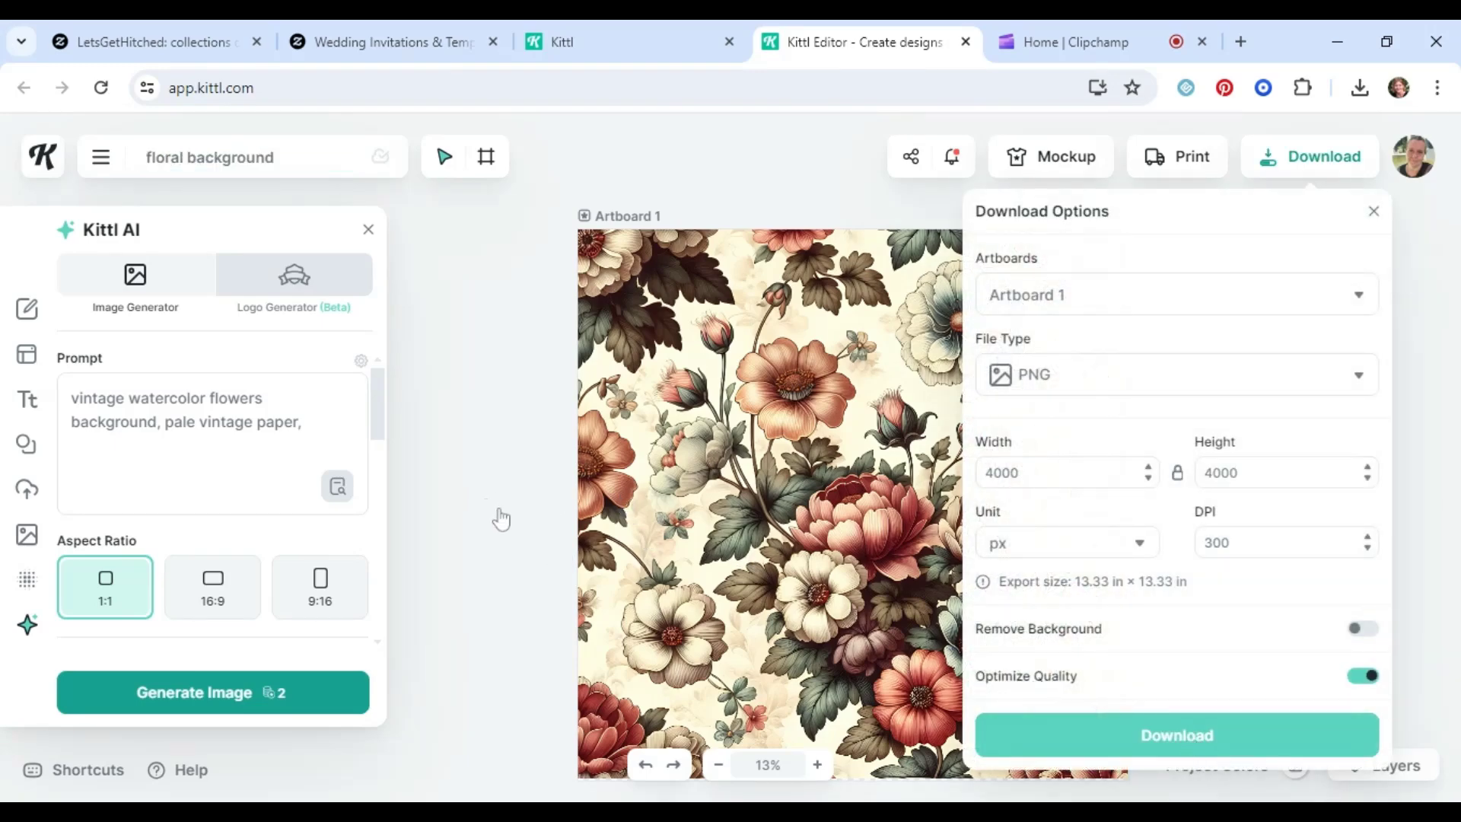
left_click(1177, 735)
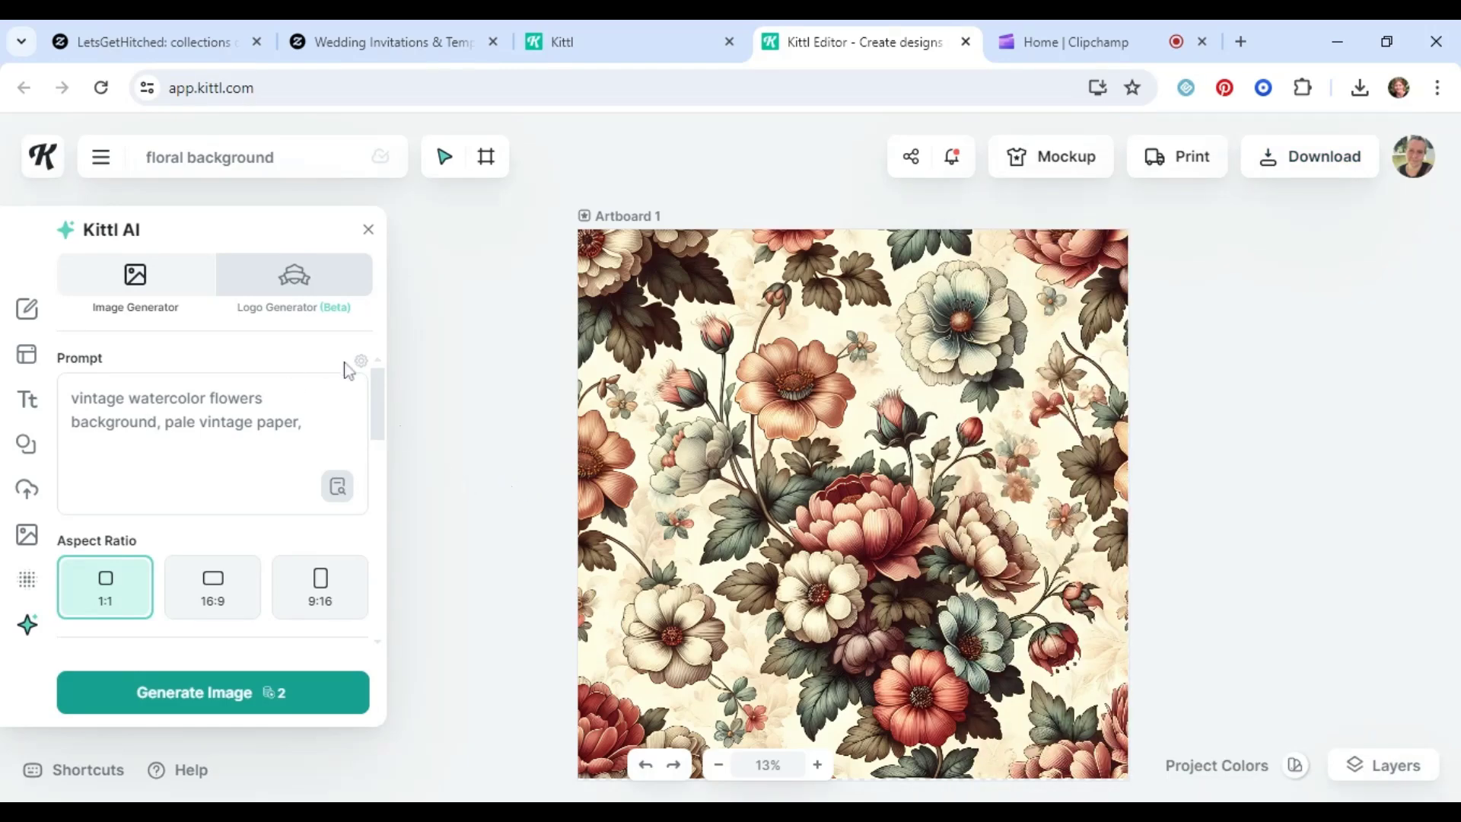
Switch to the Zazzle wedding invitations results and examine the popular invitation designs
scroll(344, 364, "down", 2)
left_click(380, 42)
scroll(533, 273, "up", 3)
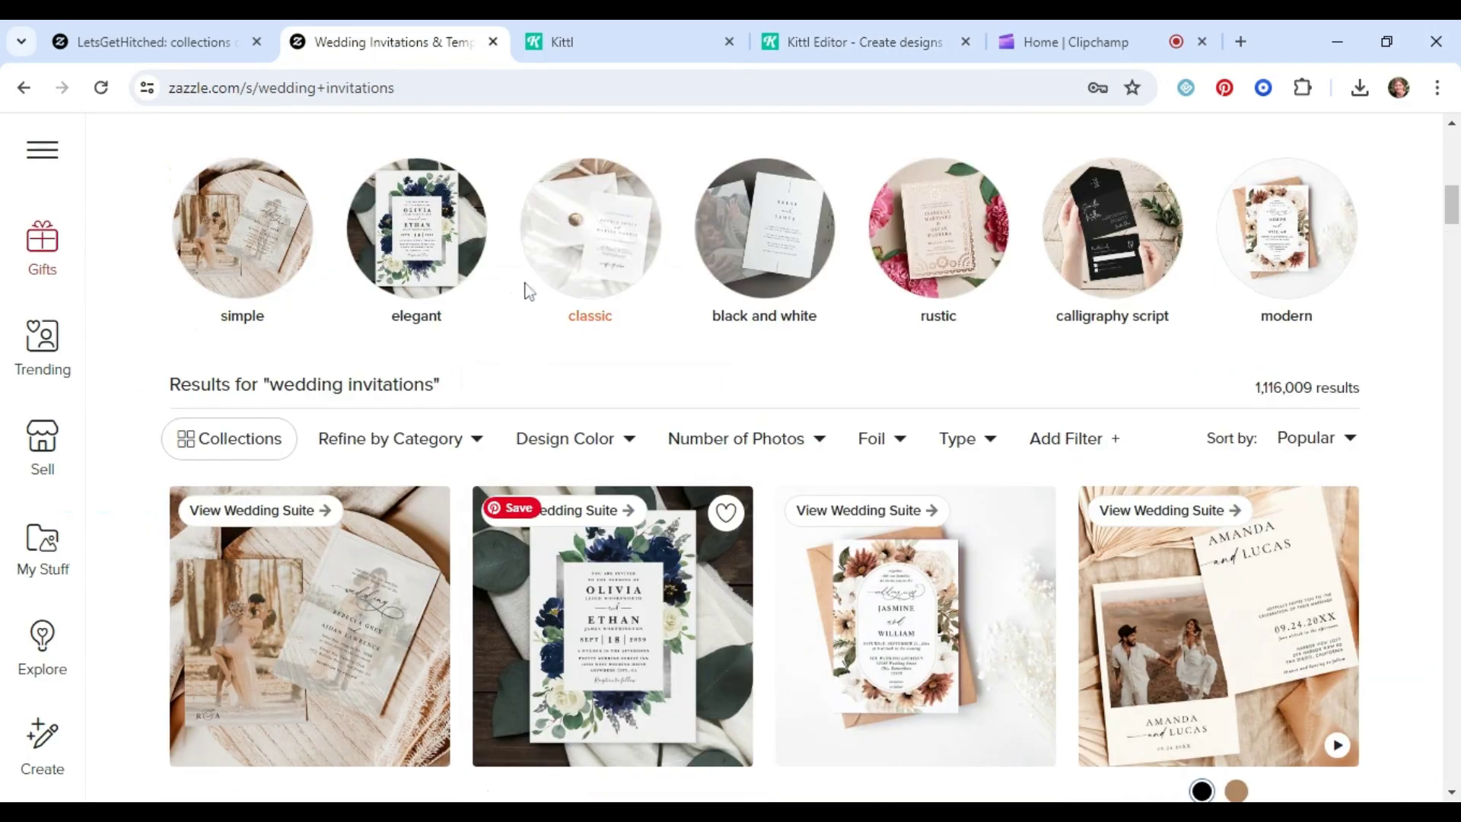
scroll(530, 269, "down", 3)
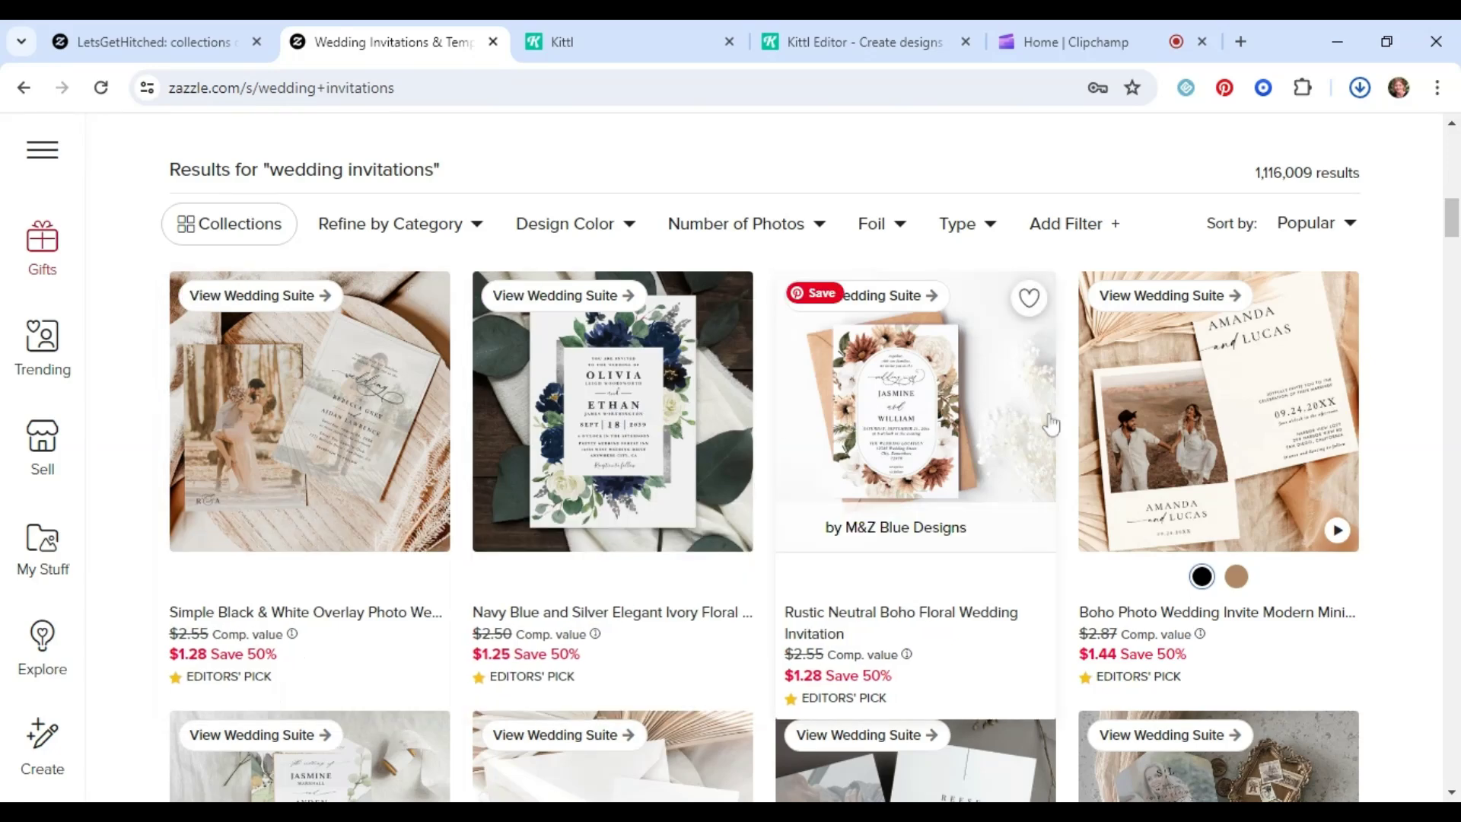
scroll(1057, 428, "down", 2)
scroll(1057, 428, "down", 4)
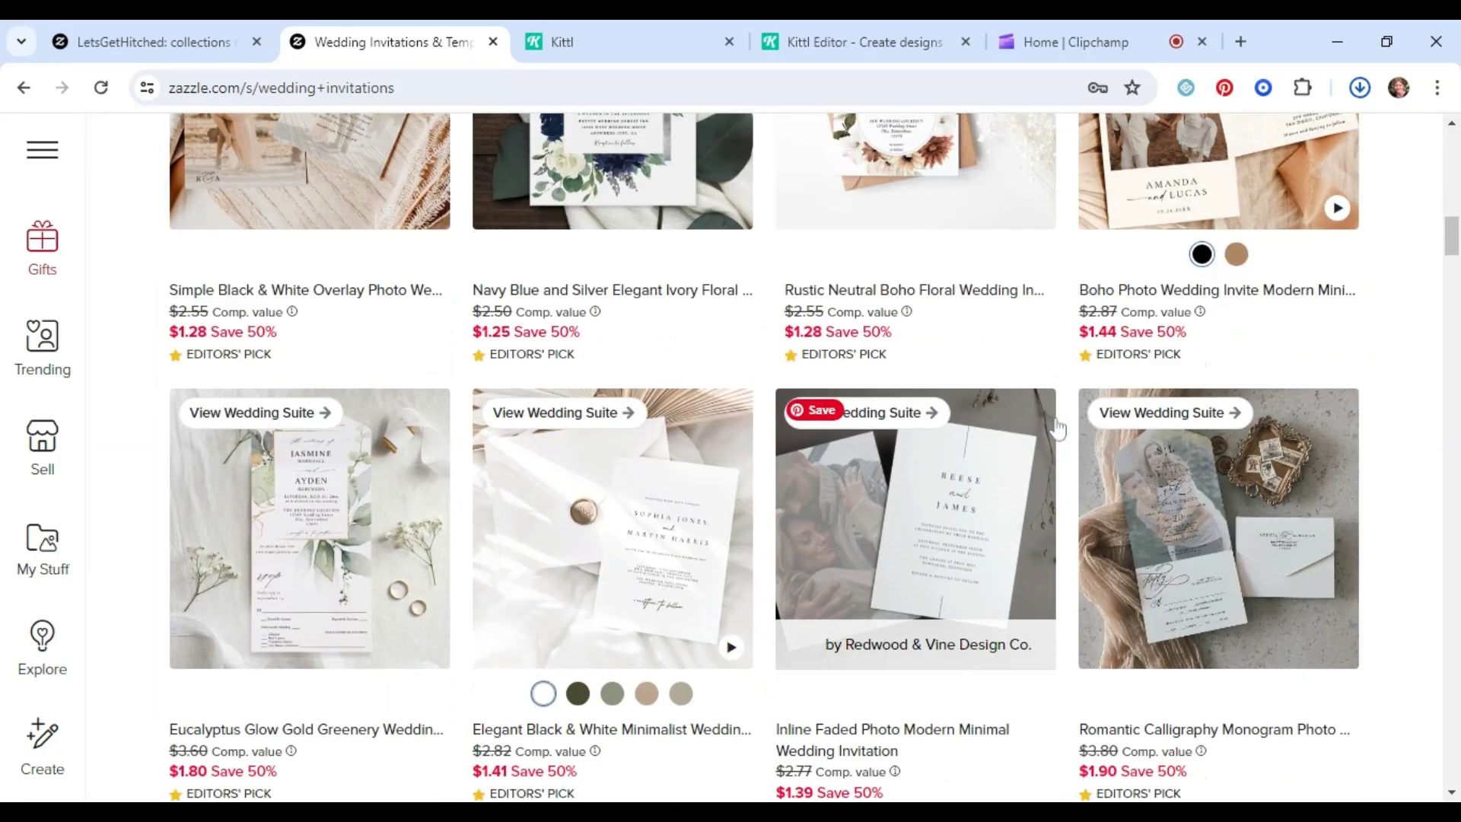
scroll(1057, 428, "down", 2)
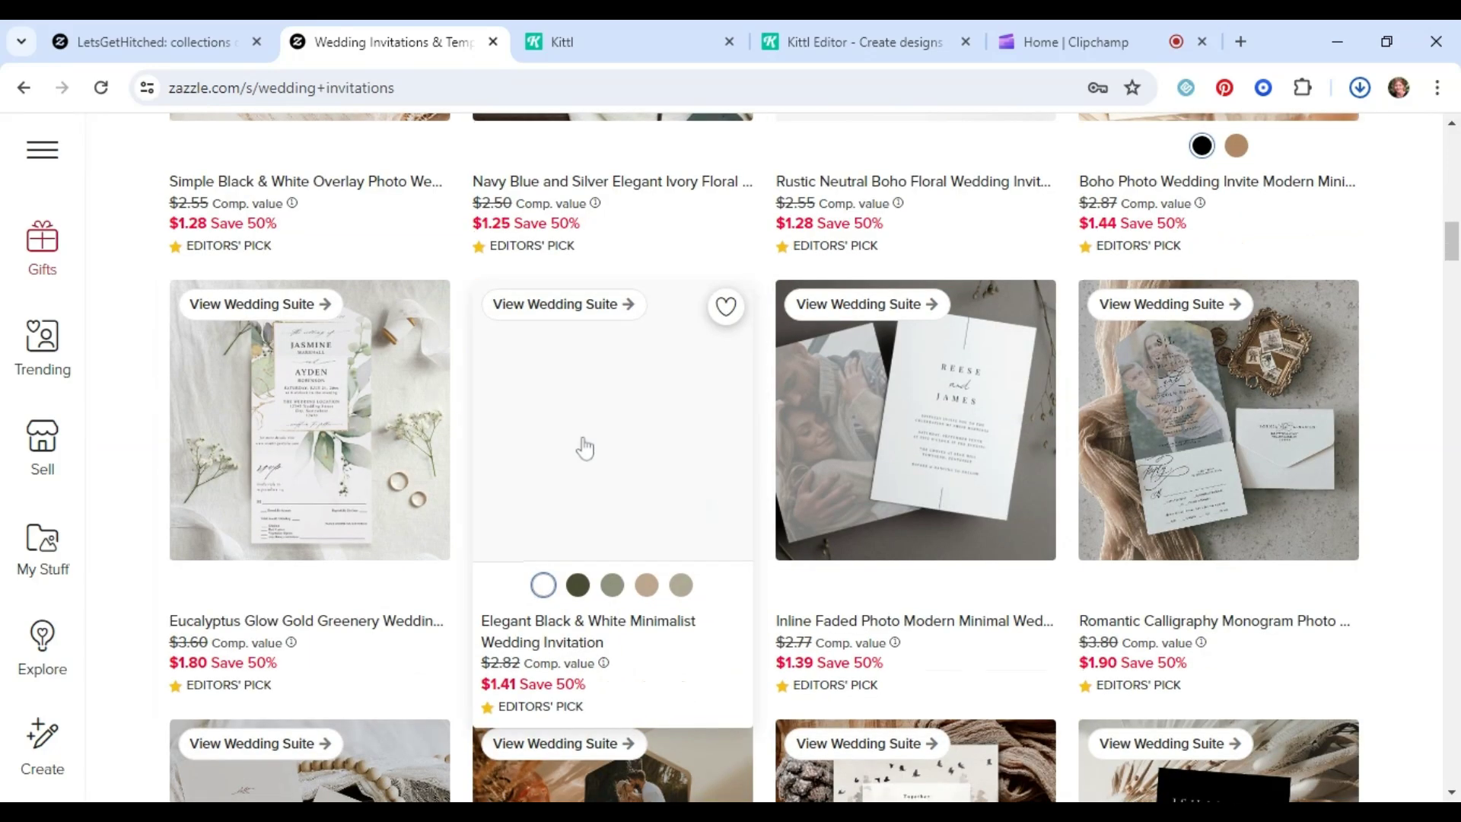
scroll(584, 446, "down", 4)
scroll(584, 447, "down", 3)
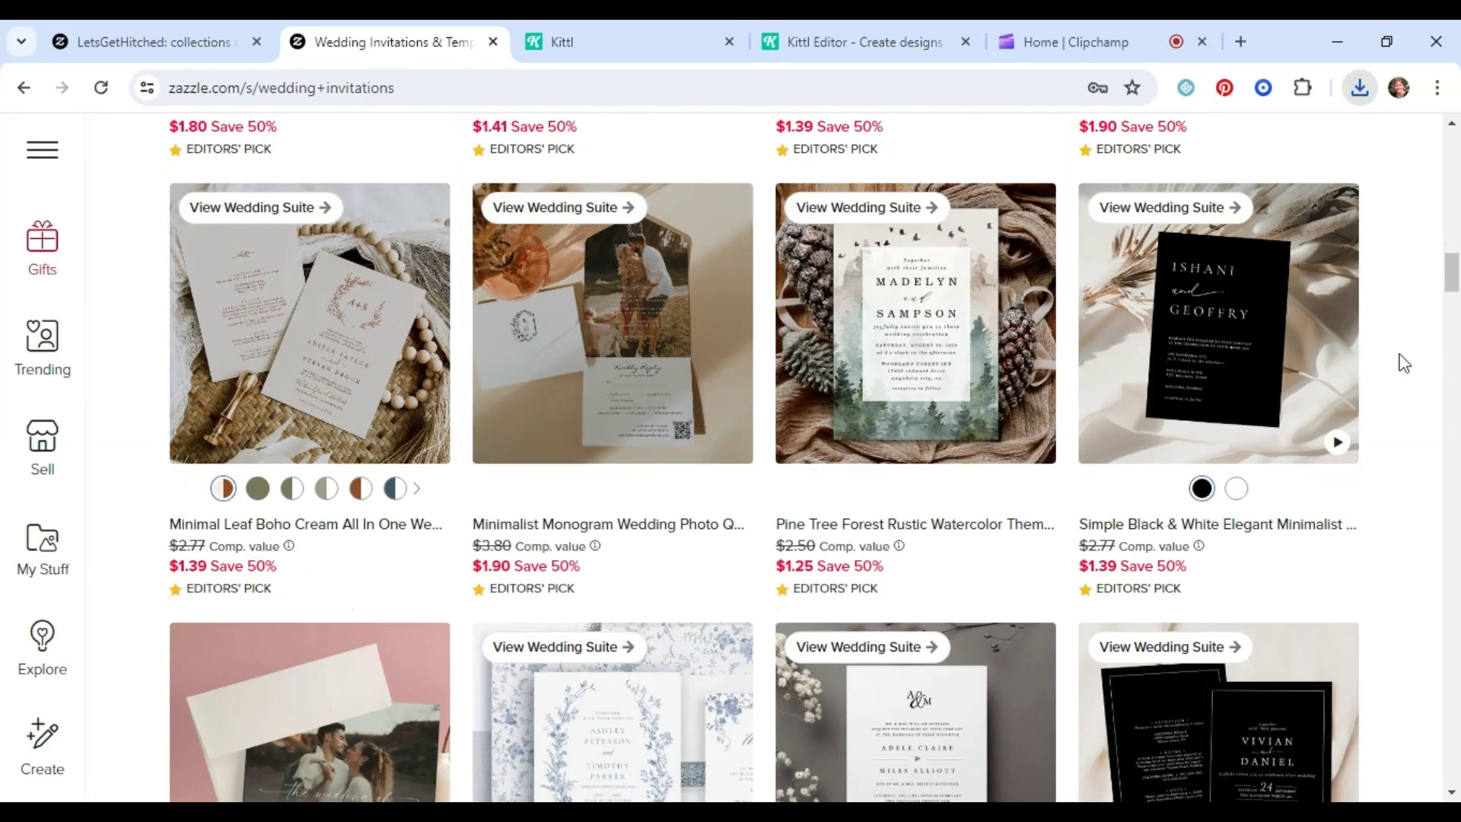
scroll(1288, 368, "down", 3)
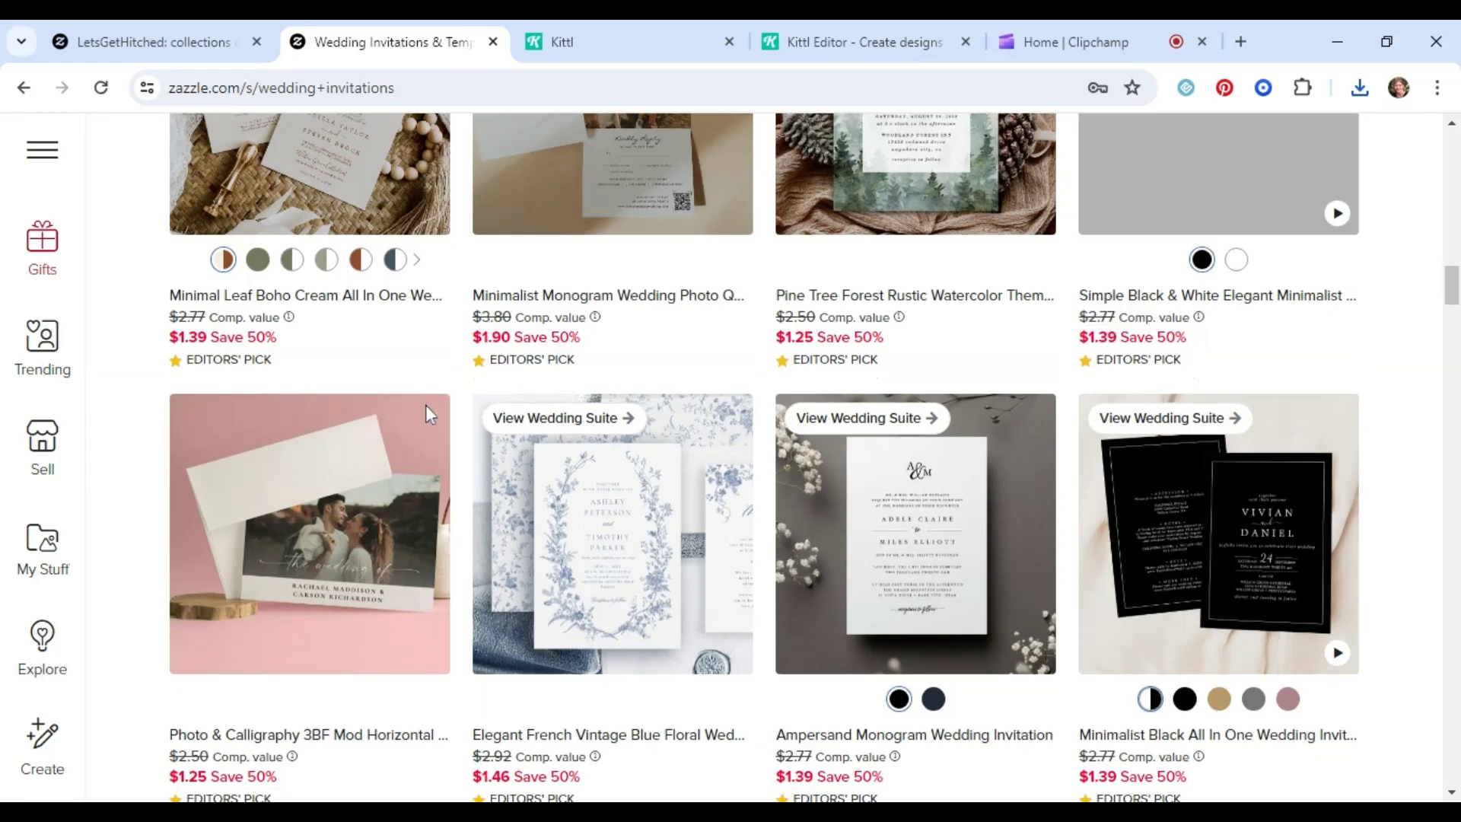
scroll(426, 406, "down", 4)
scroll(426, 406, "down", 1)
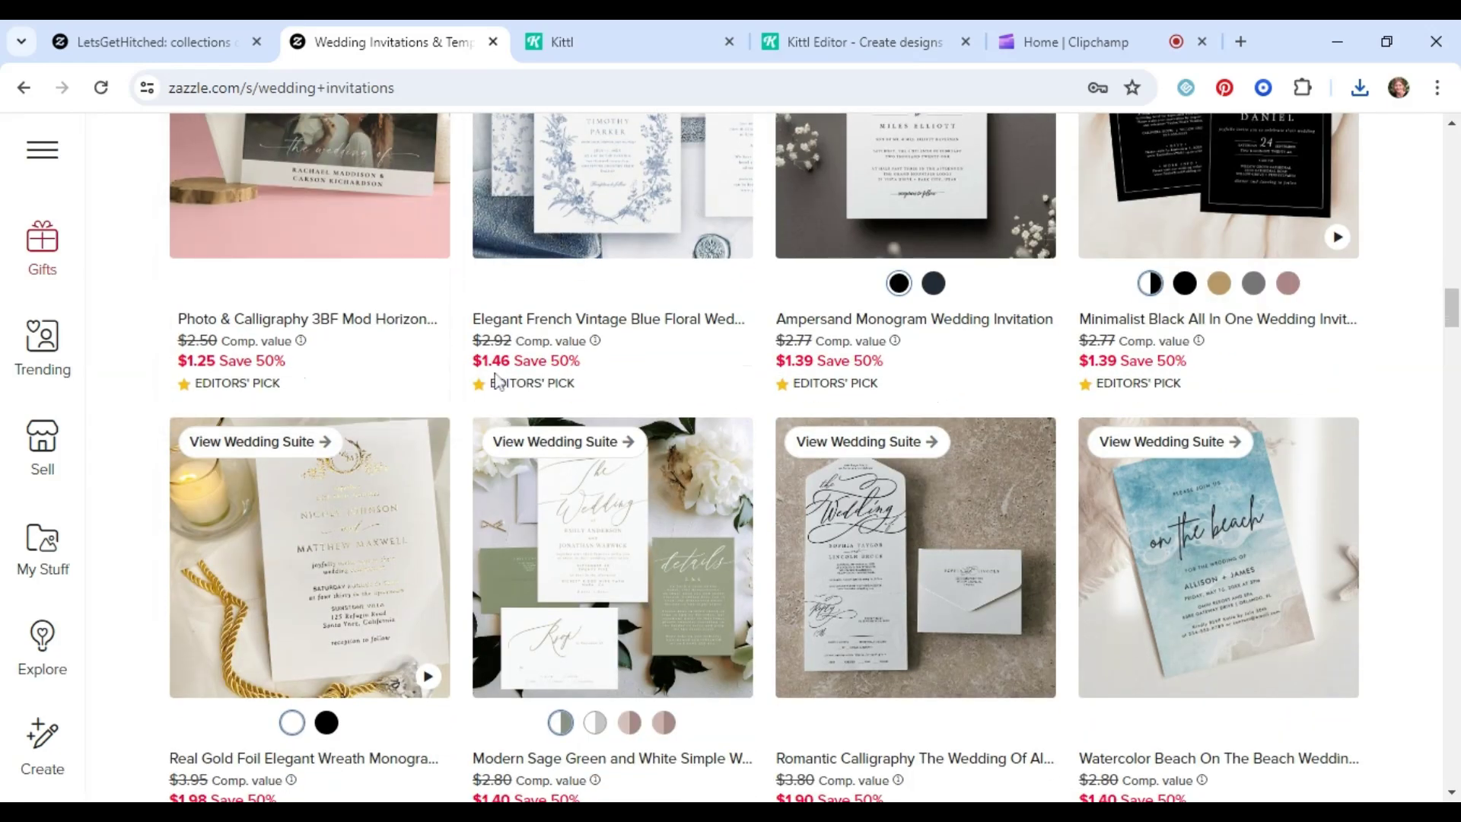
From the Zazzle store's Create options, view all blank products and open the Invitations & Announcements category
left_click(143, 42)
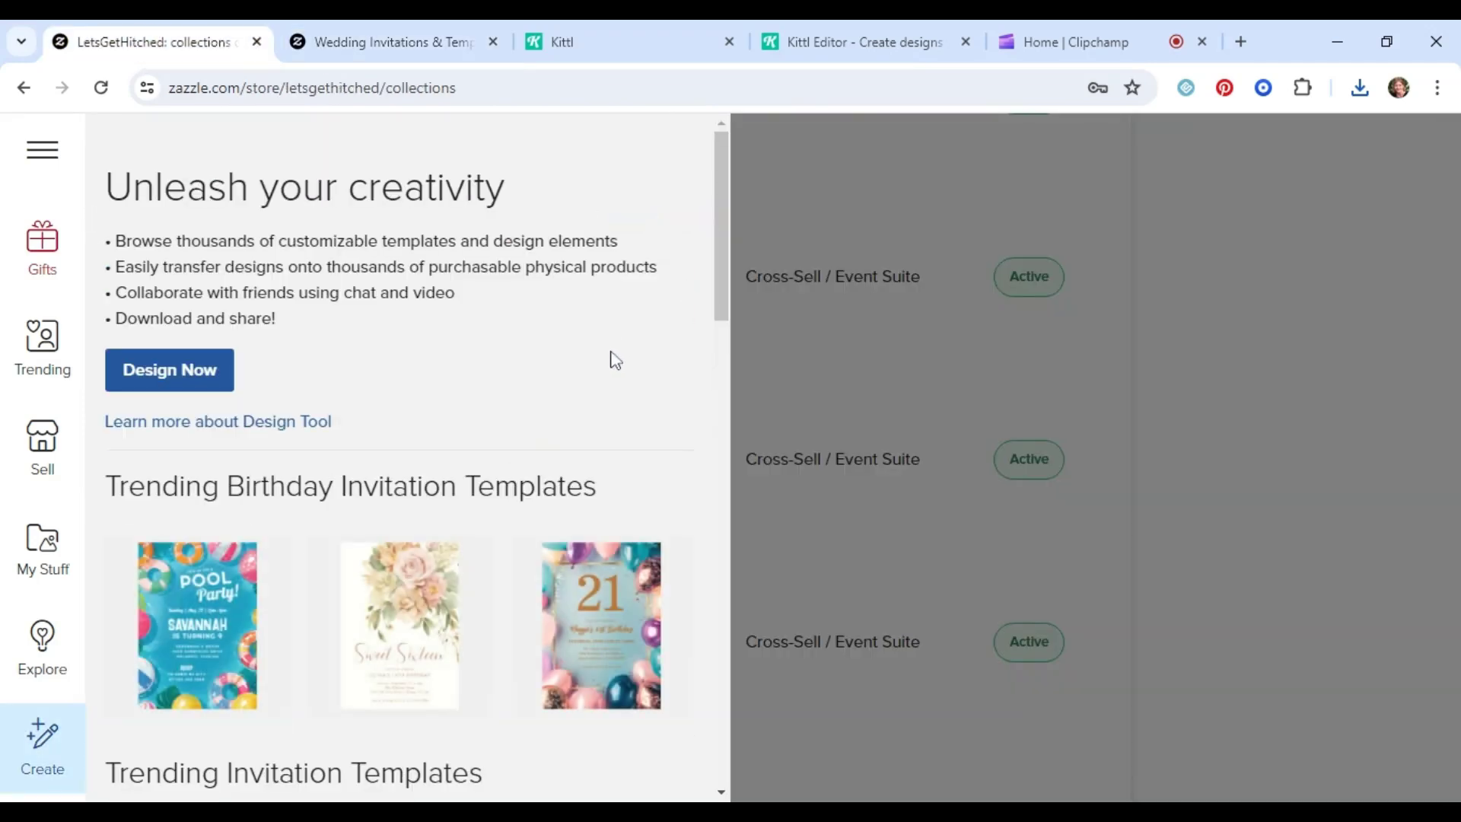
scroll(615, 359, "down", 7)
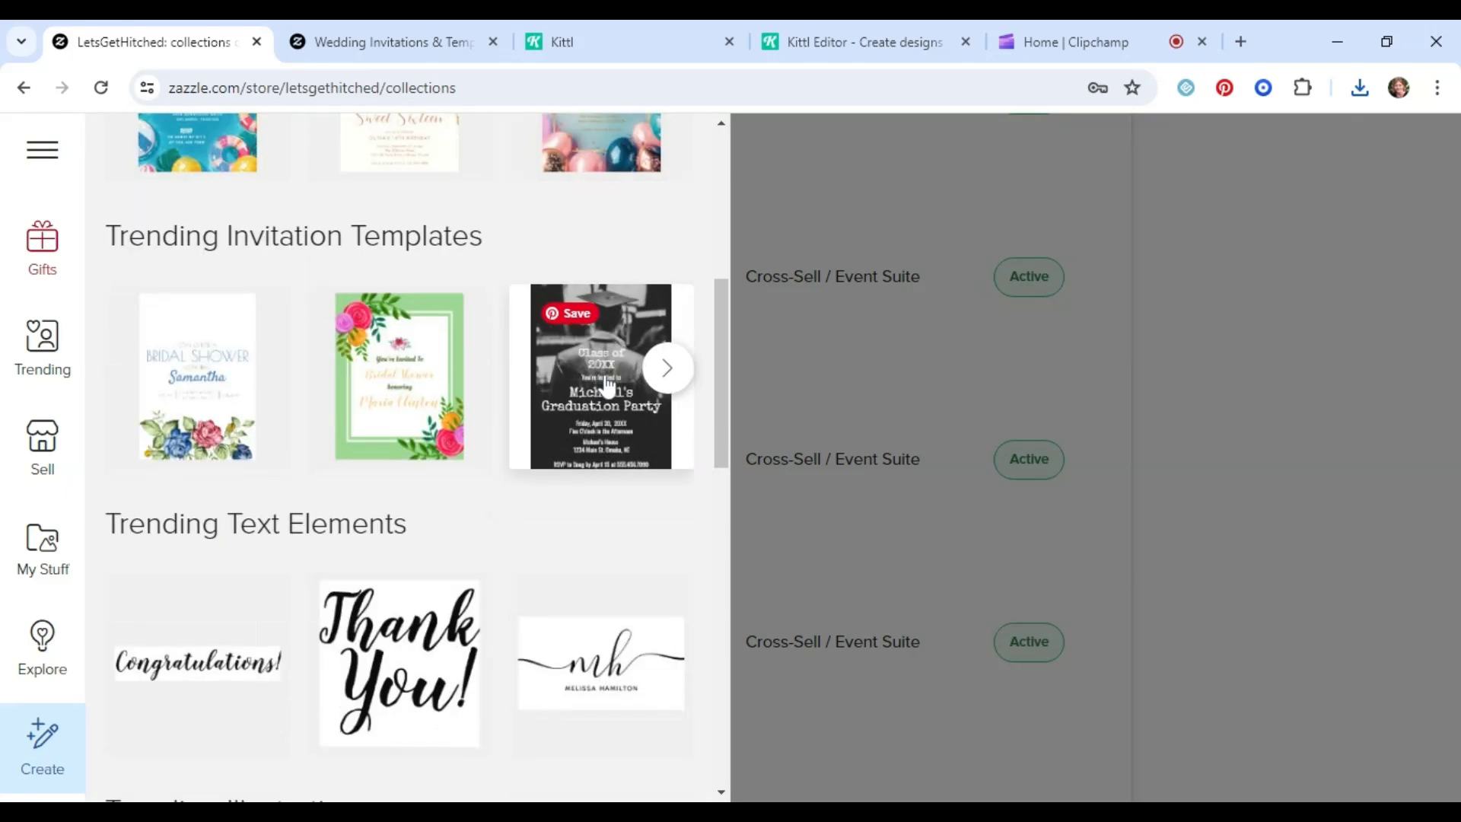
scroll(608, 386, "down", 15)
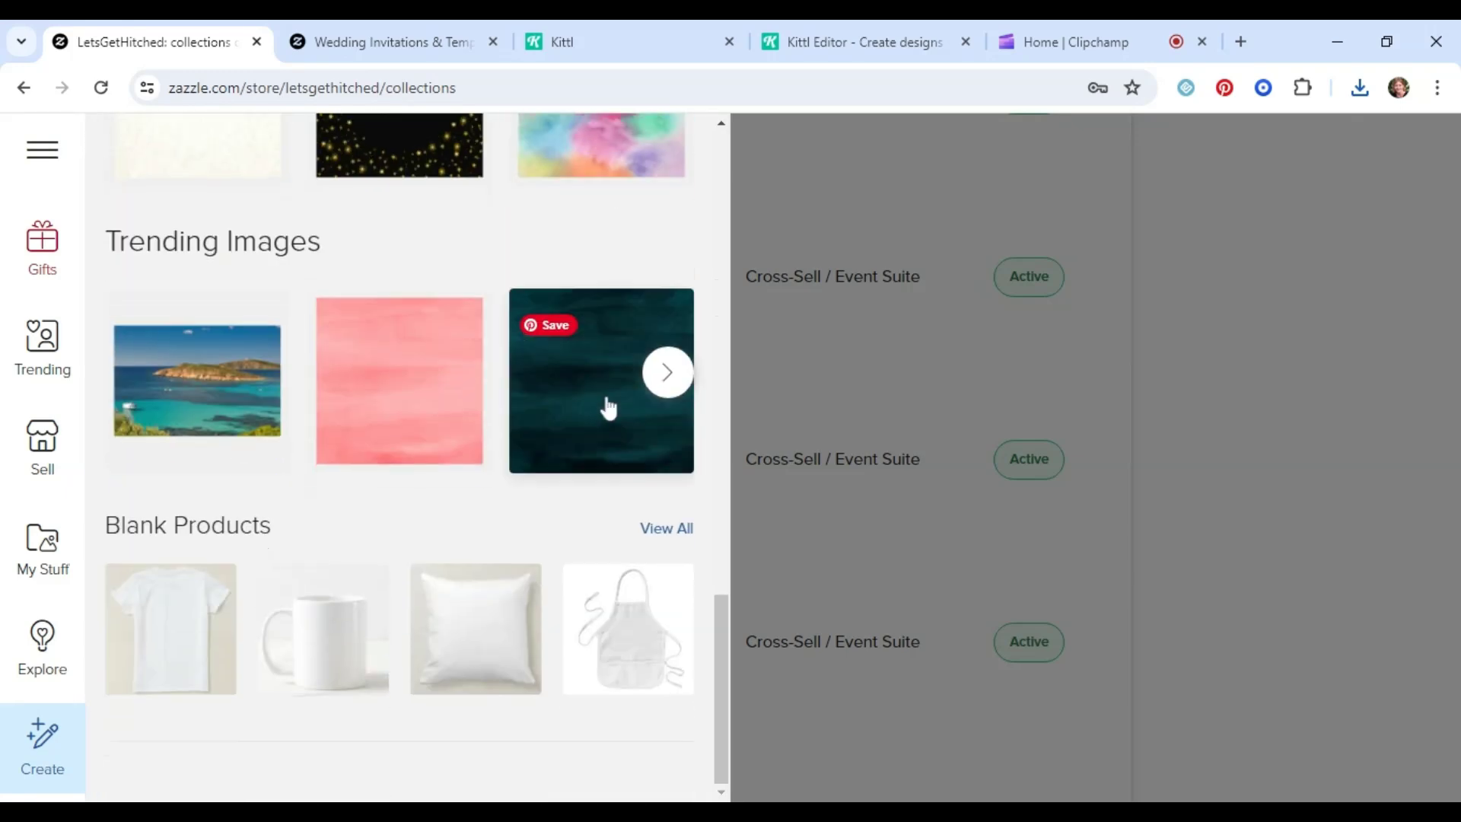
left_click(668, 531)
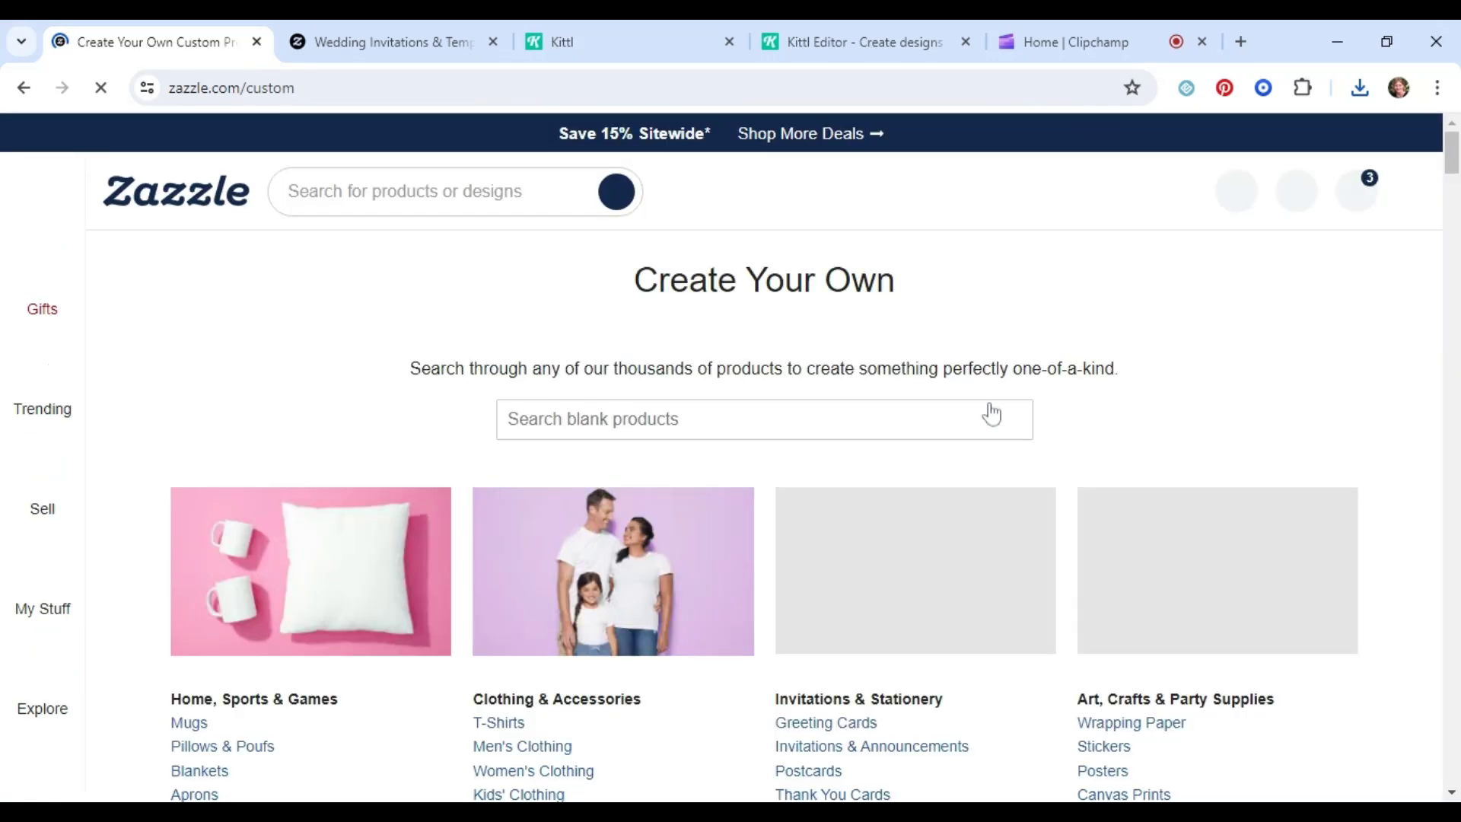
scroll(628, 465, "down", 2)
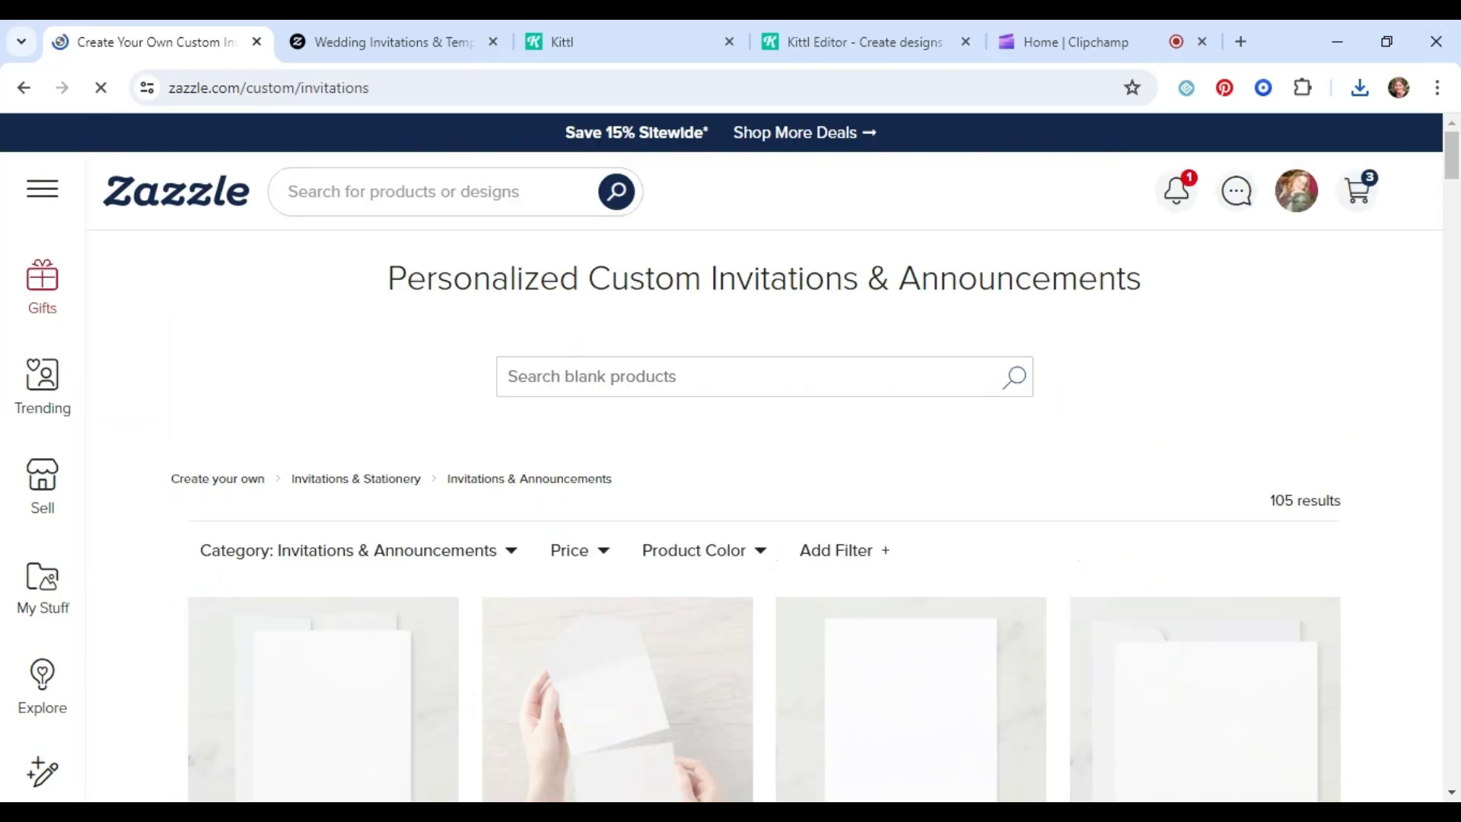
Open the blank 5" x 7" flat invitation with matte paper and white envelopes and start customizing its design
scroll(690, 369, "down", 3)
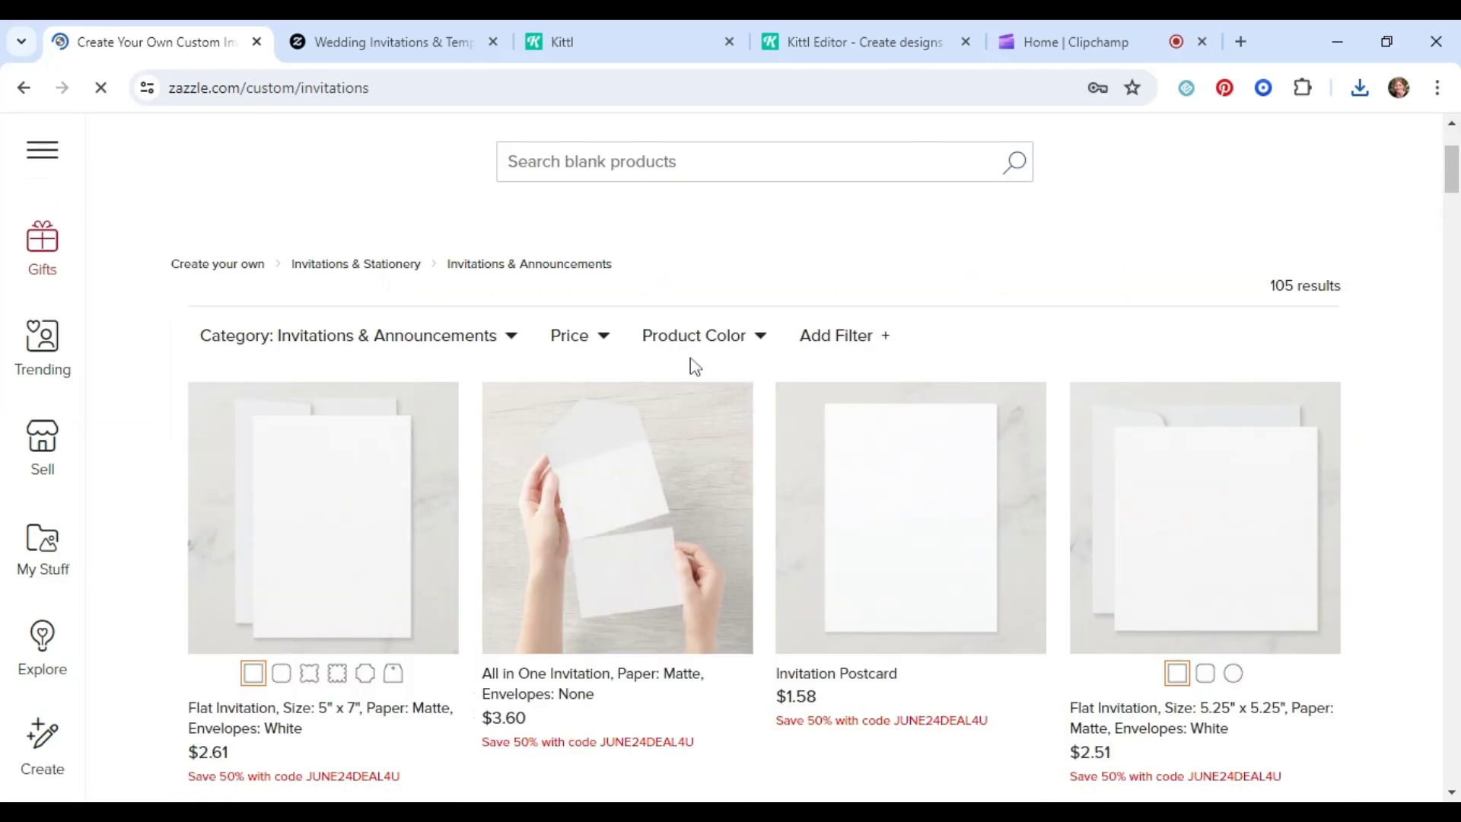
scroll(695, 367, "down", 2)
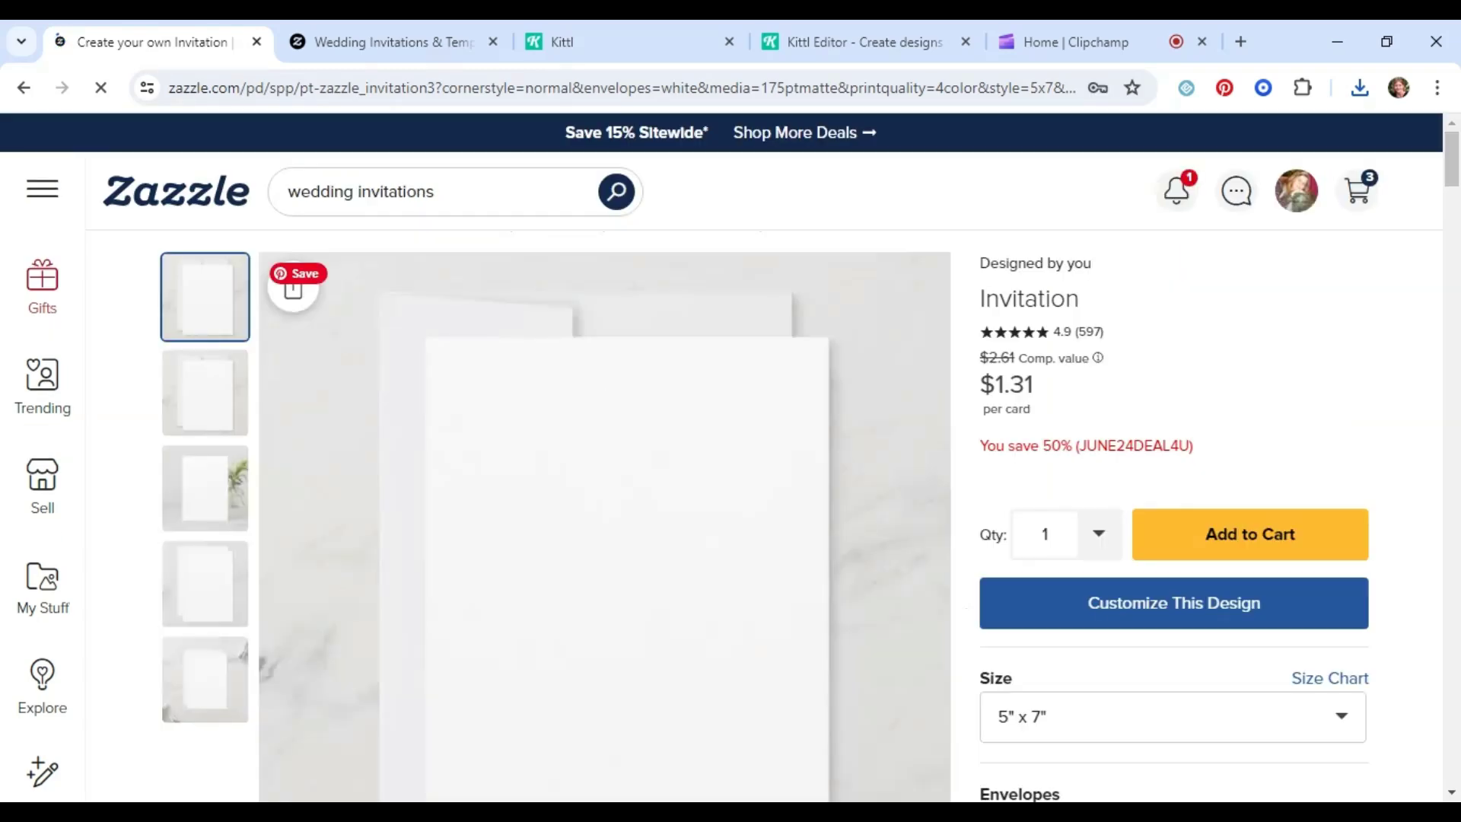
scroll(605, 525, "down", 1)
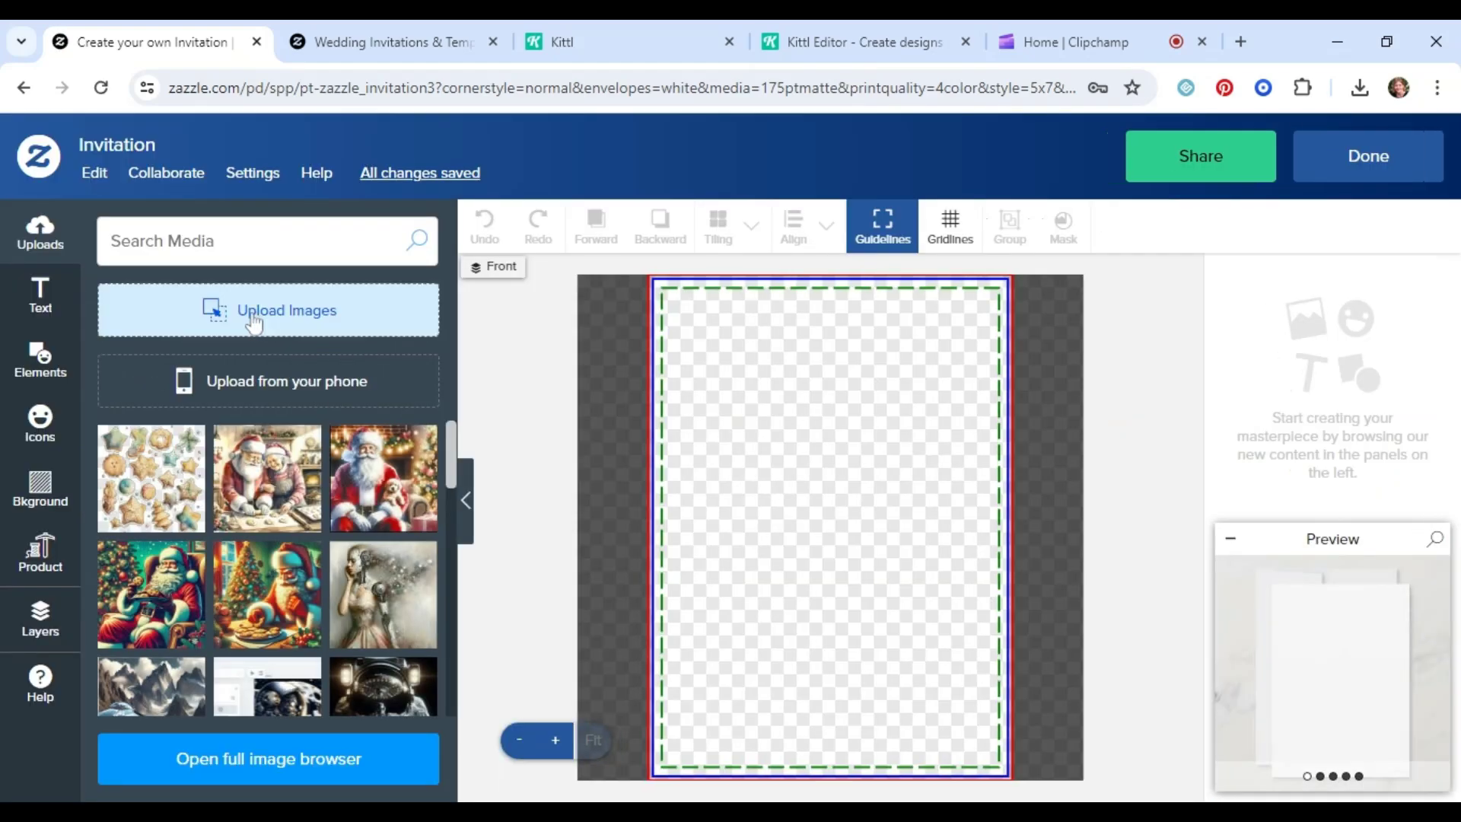
Upload the background images to the media library and delete all the placed copies from the invitation's artboard
left_click(254, 318)
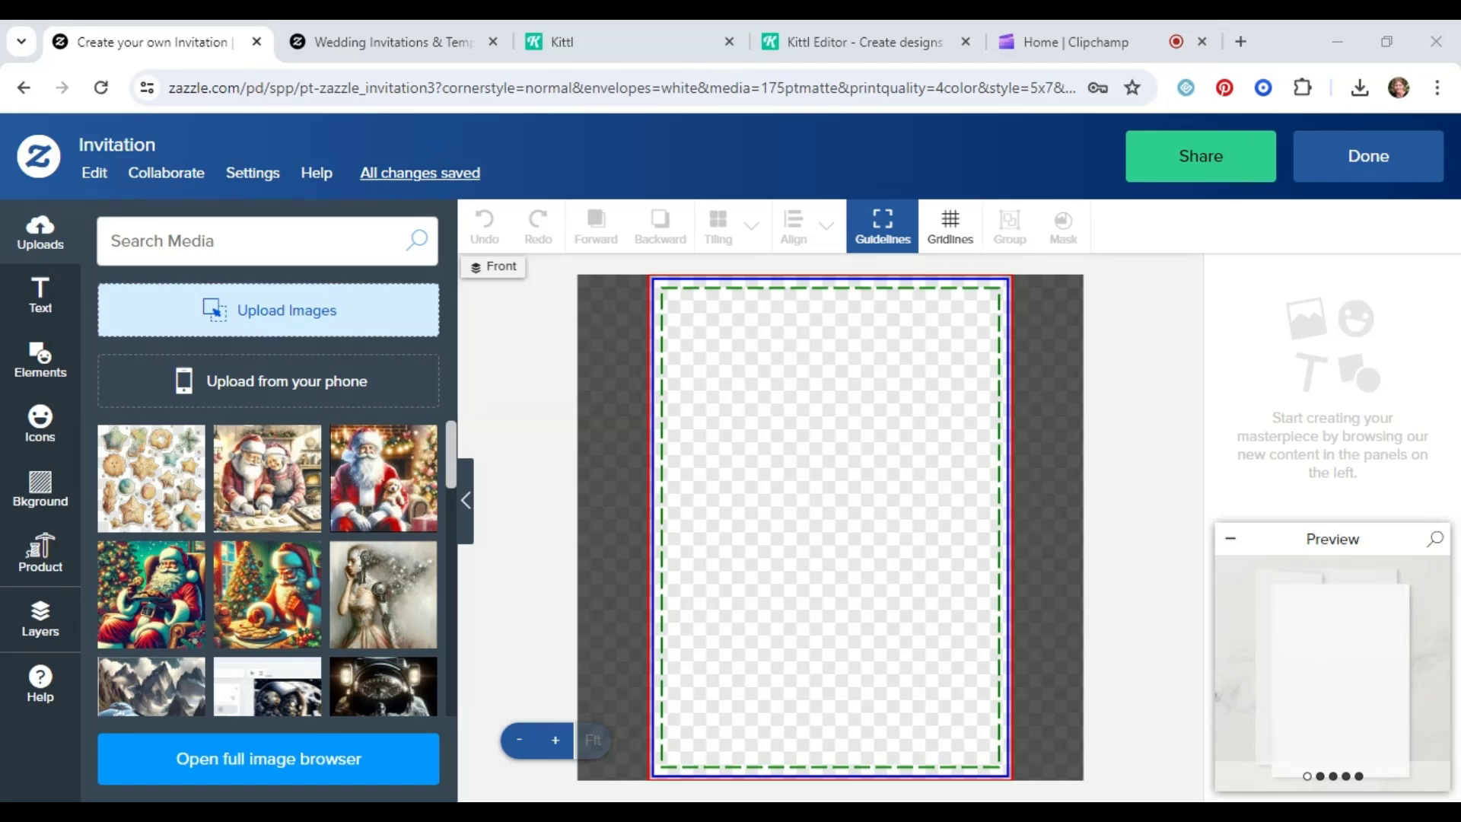
right_click(1135, 399)
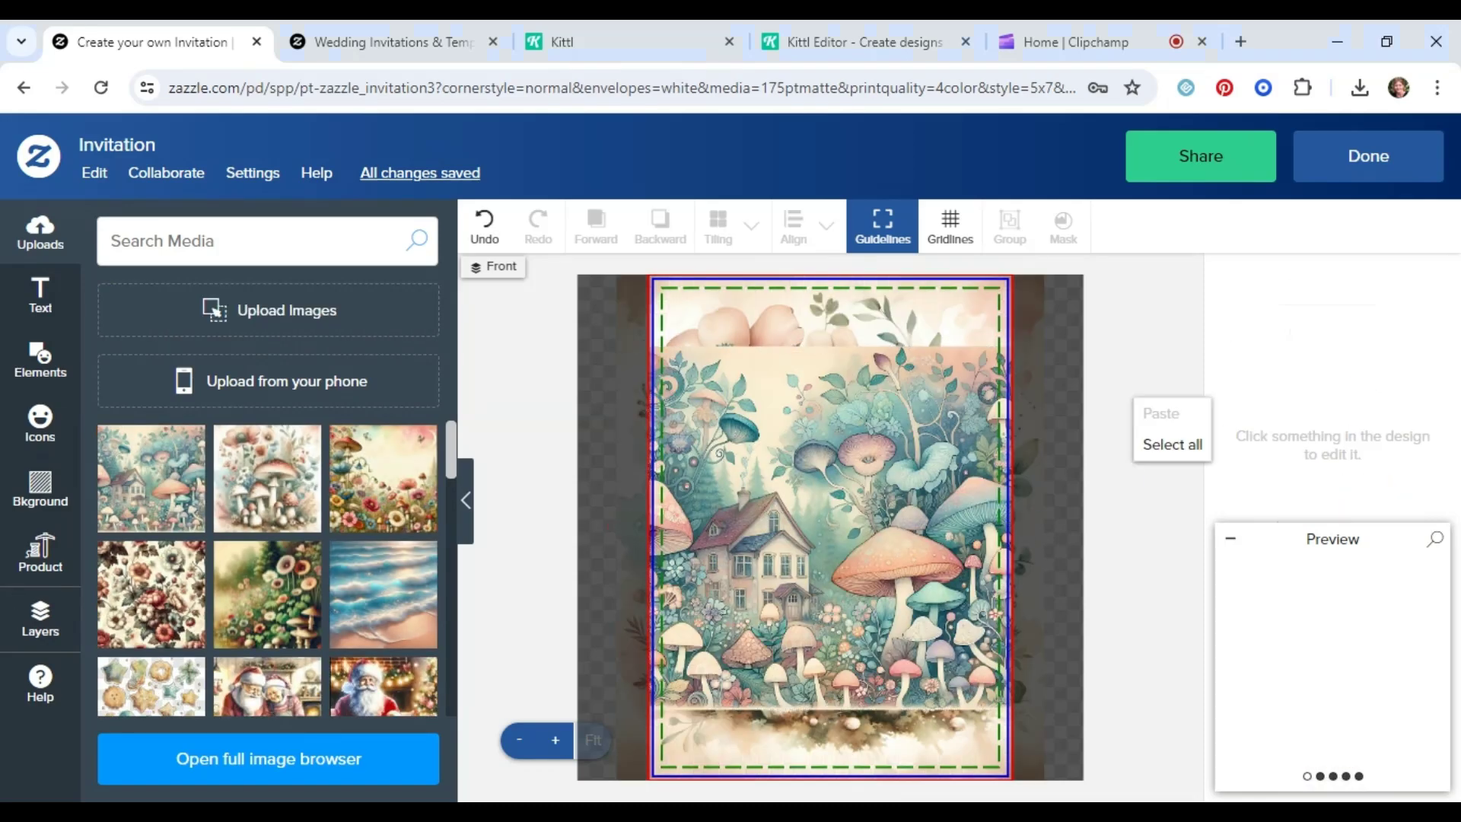
left_click(1164, 448)
right_click(867, 495)
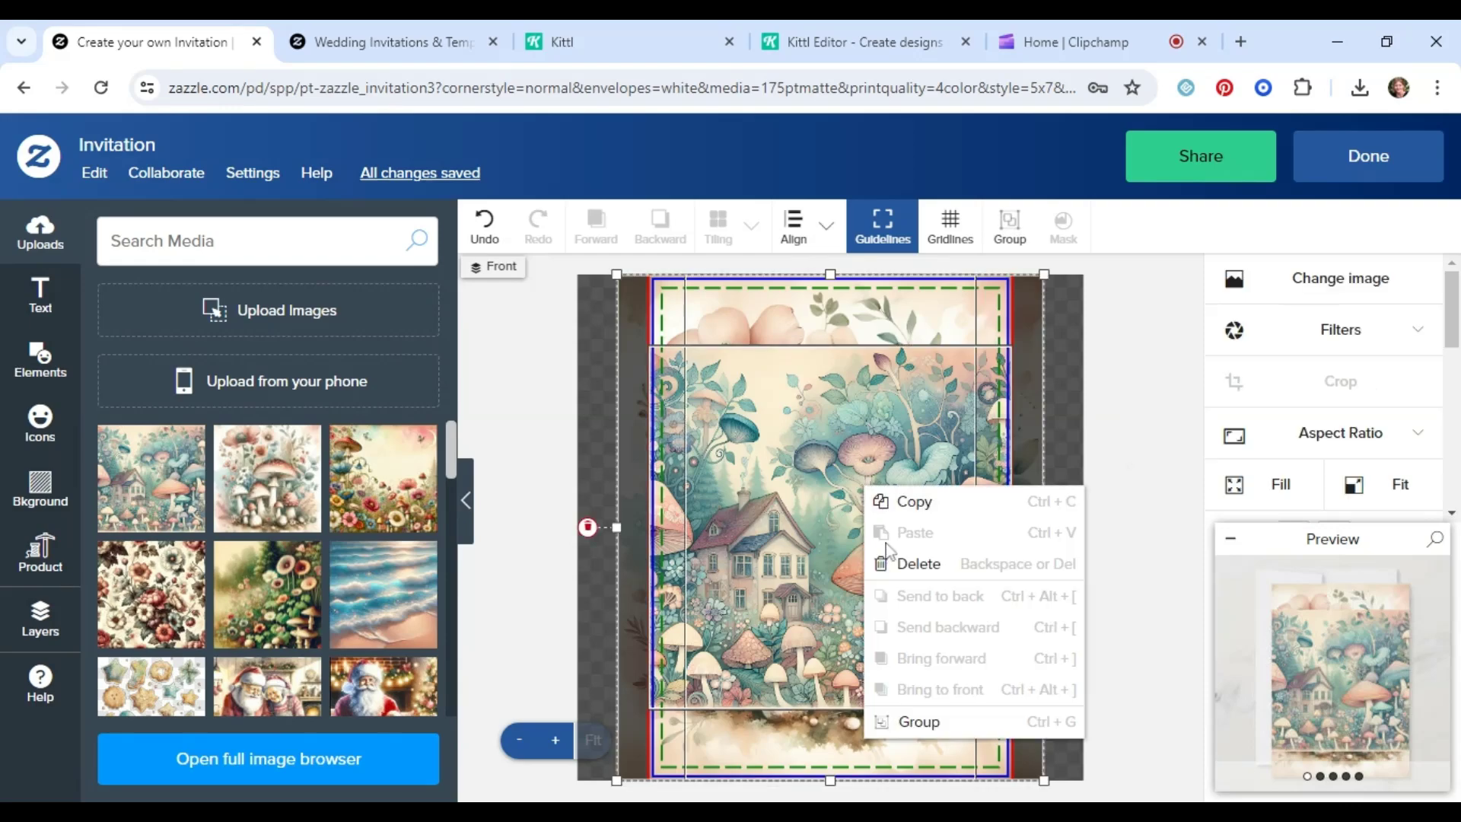
left_click(913, 563)
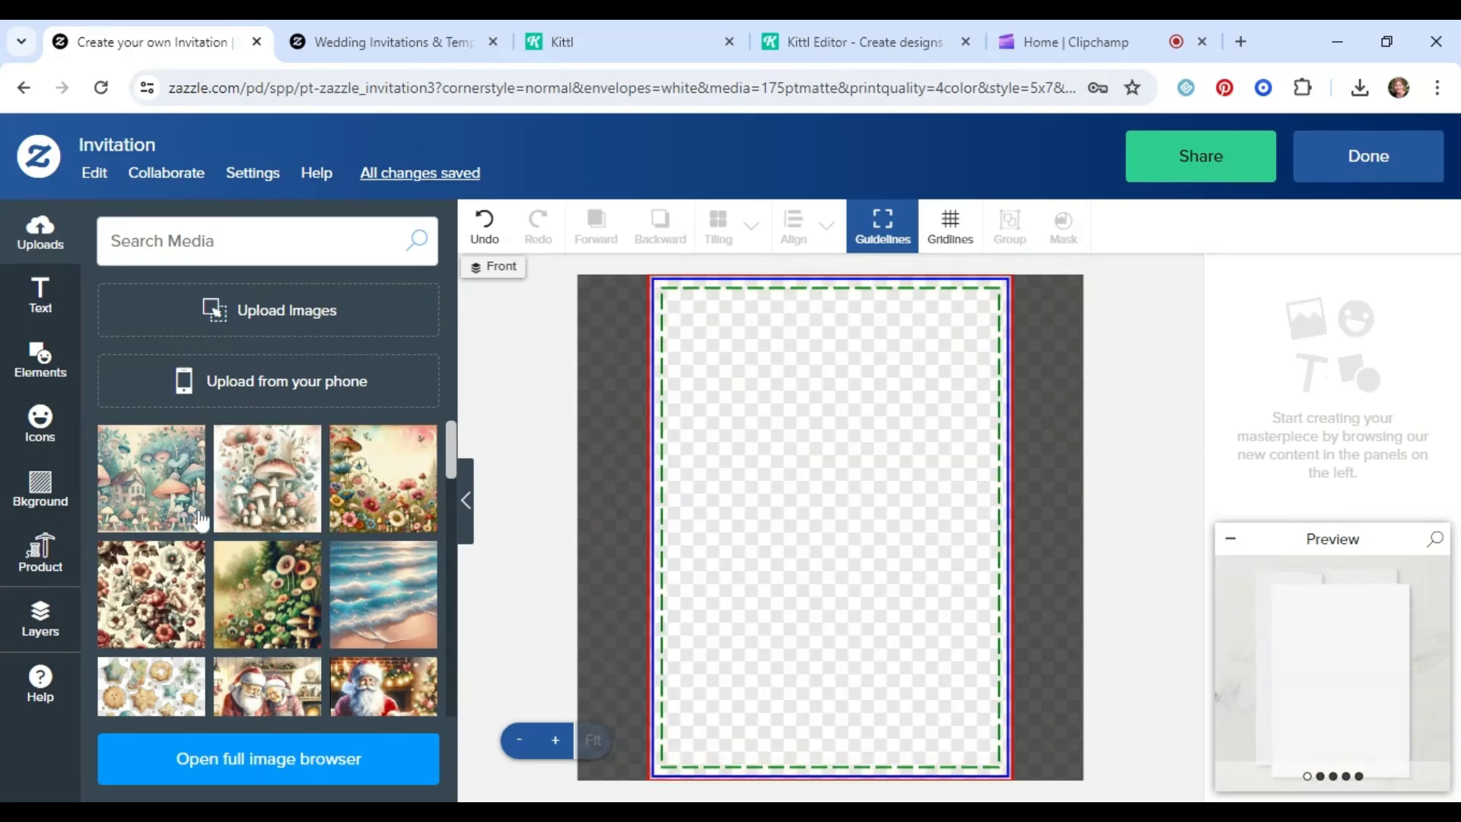
Add a square shape, stretch it upward into a tall rectangle and center it vertically on the artboard
left_click(42, 366)
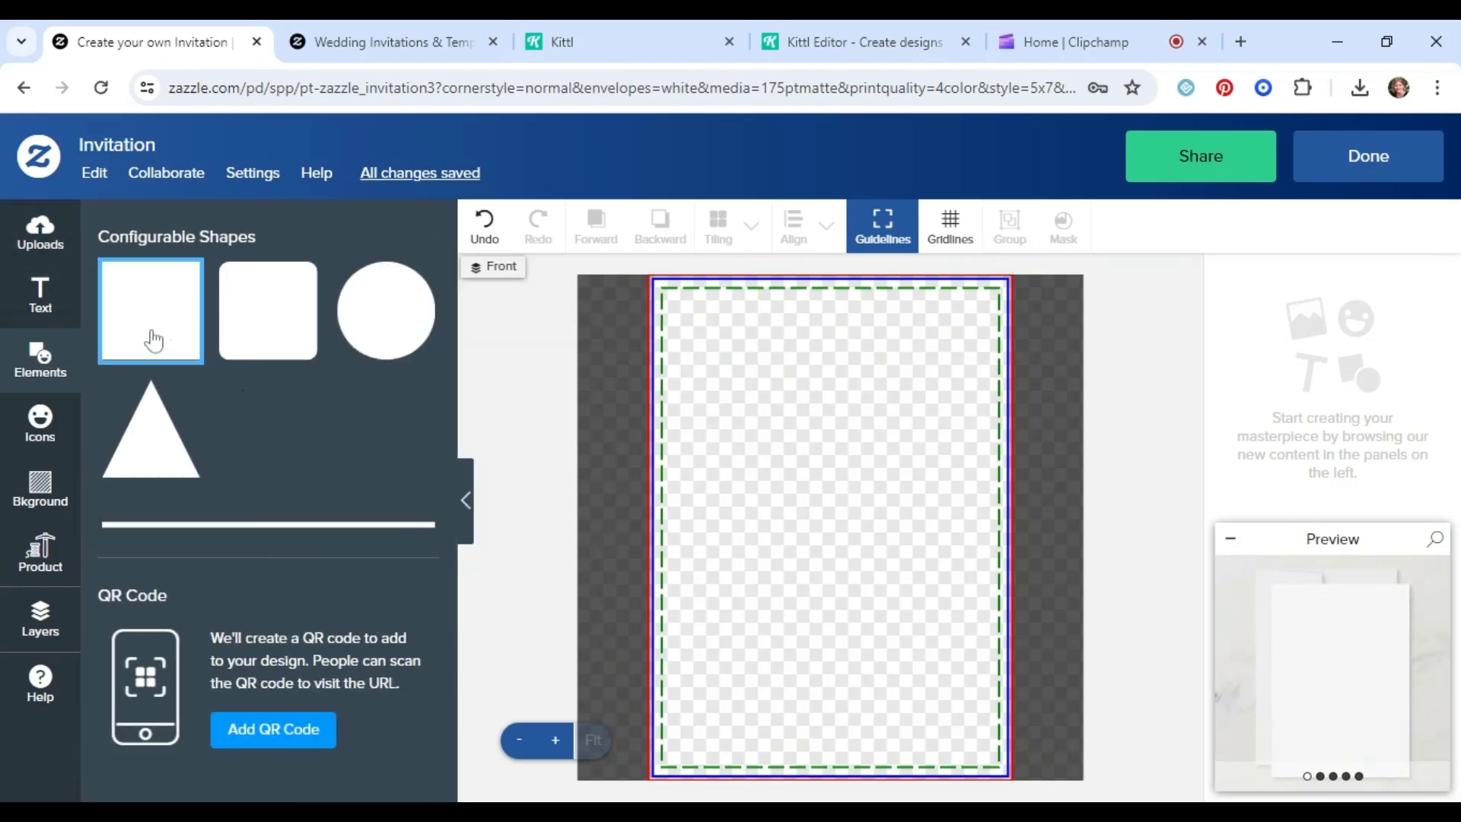
left_click_drag(872, 446, 857, 474)
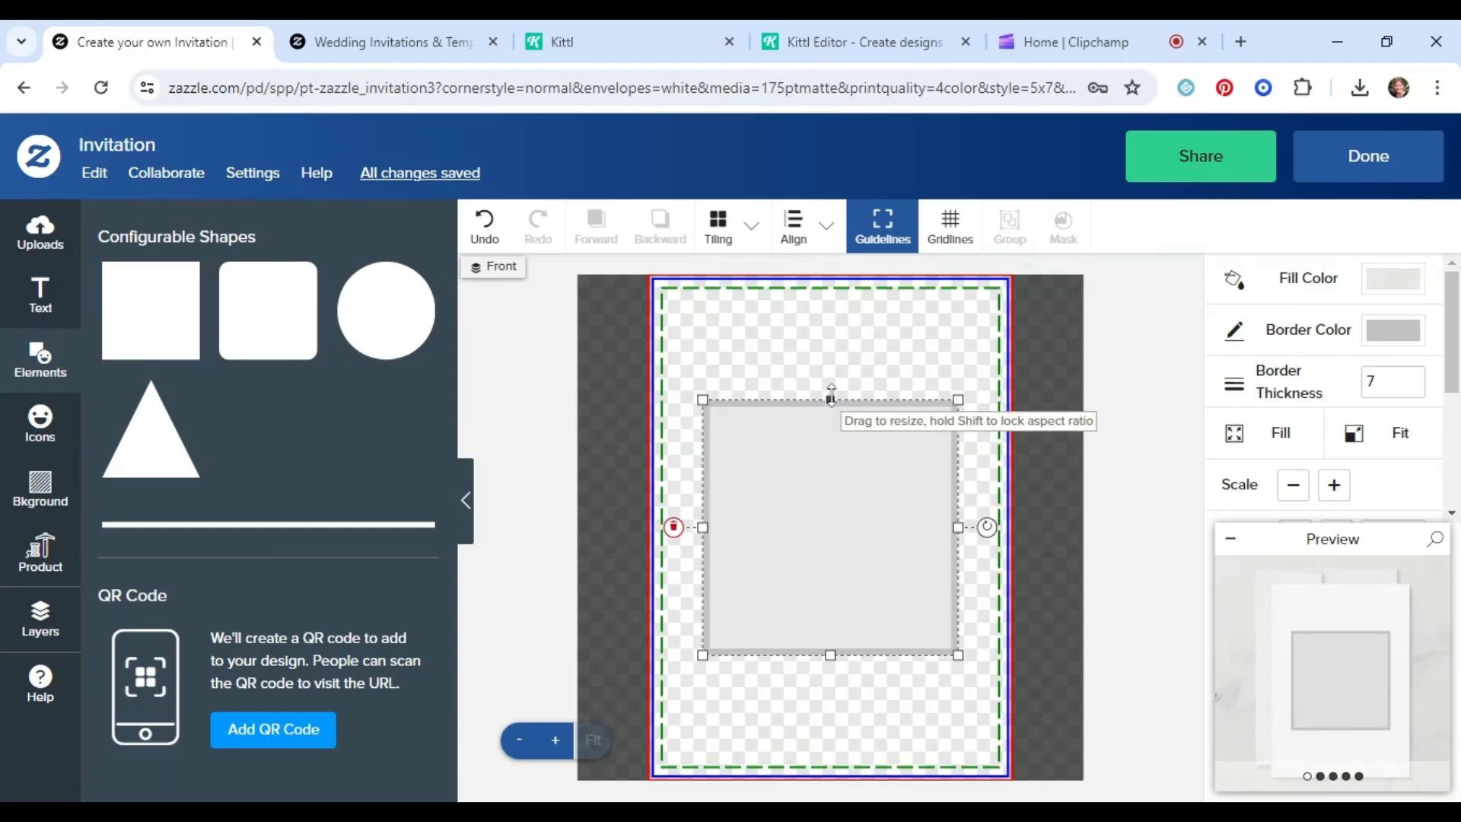
left_click_drag(830, 404, 830, 326)
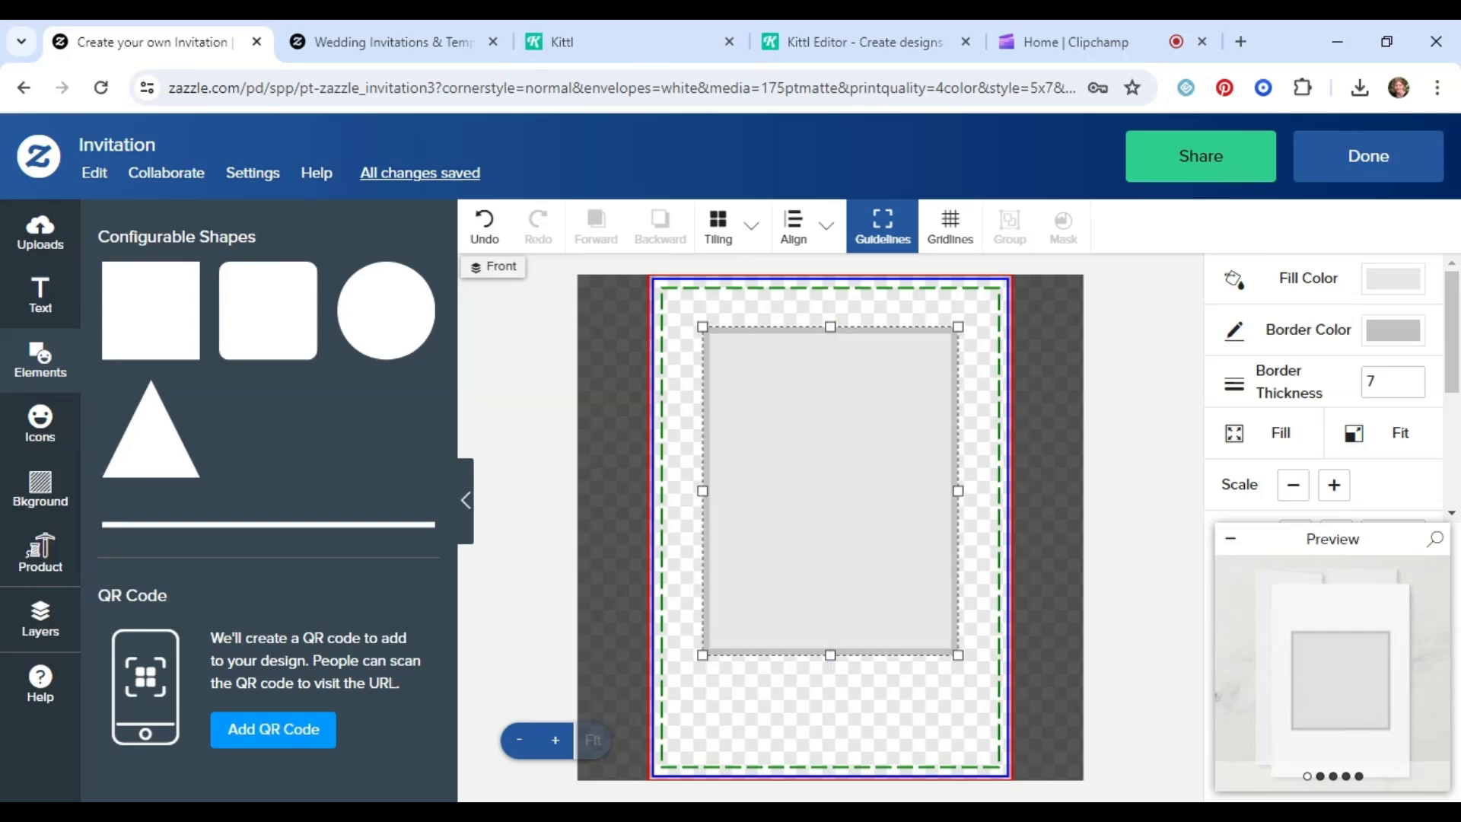
left_click(807, 245)
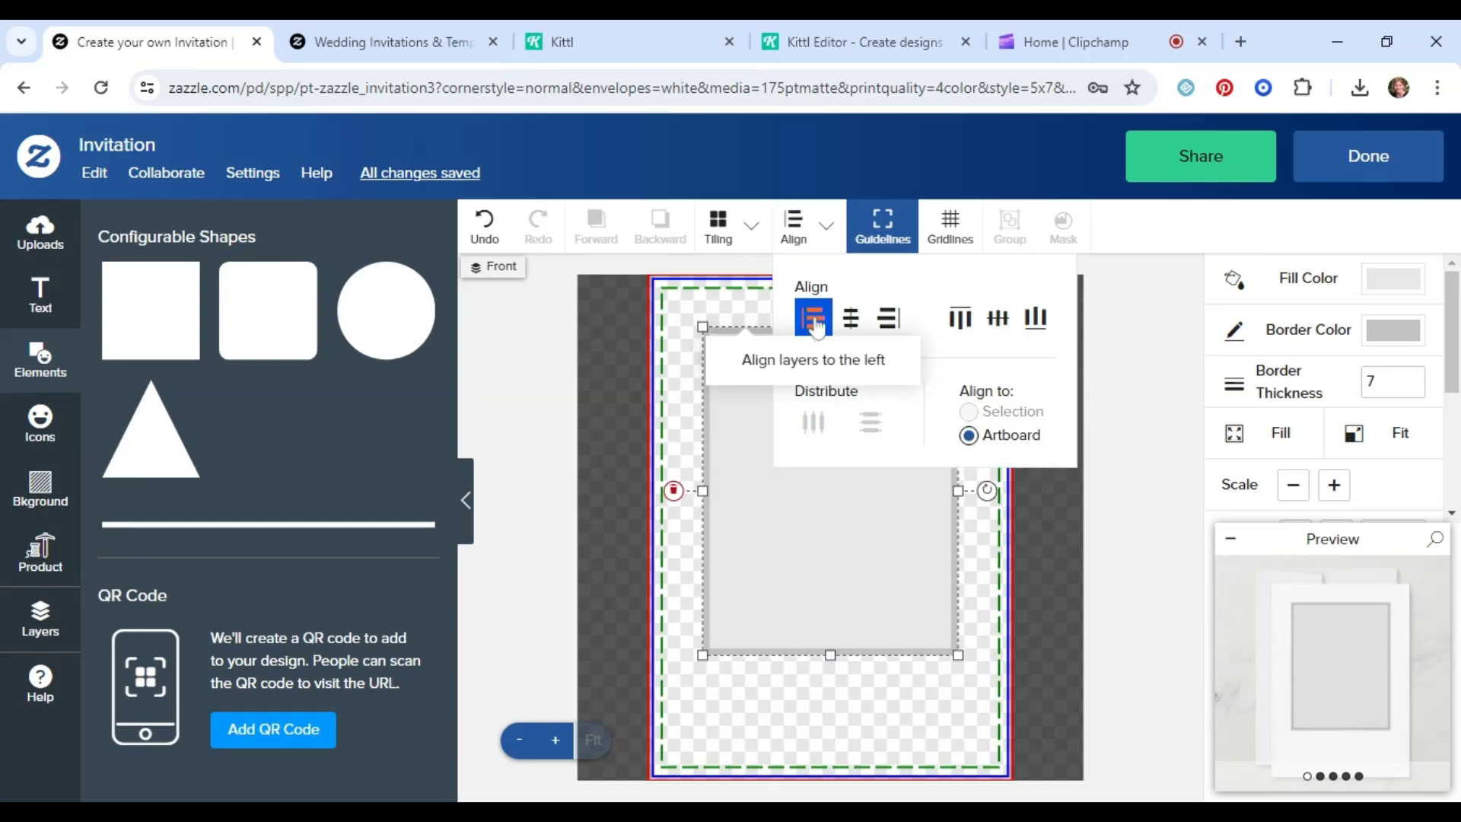
left_click(813, 318)
left_click(853, 318)
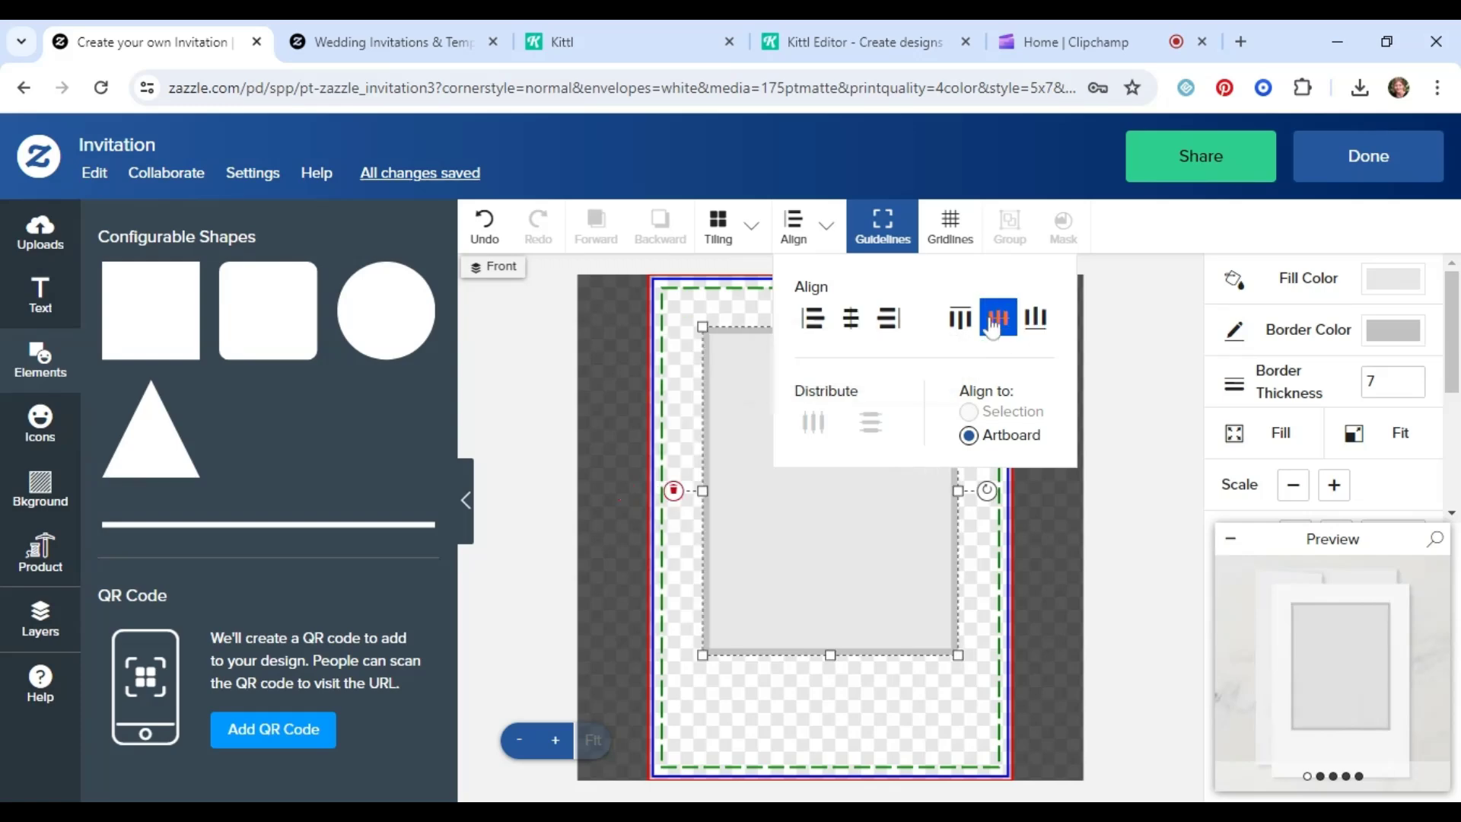
left_click(873, 607)
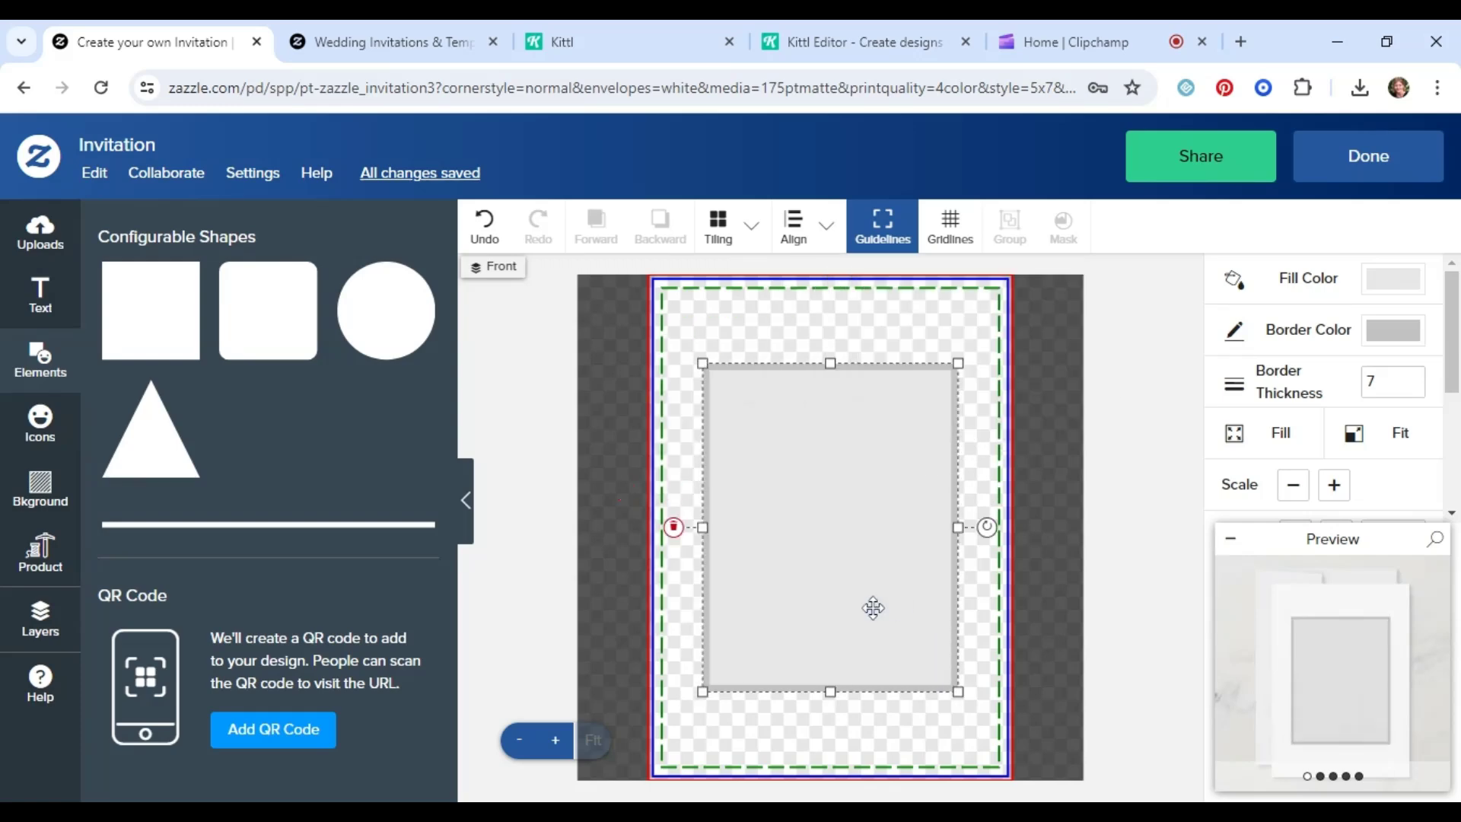
Set both the rectangle's fill color and its border color to white (#FFFFFF)
left_click(1392, 278)
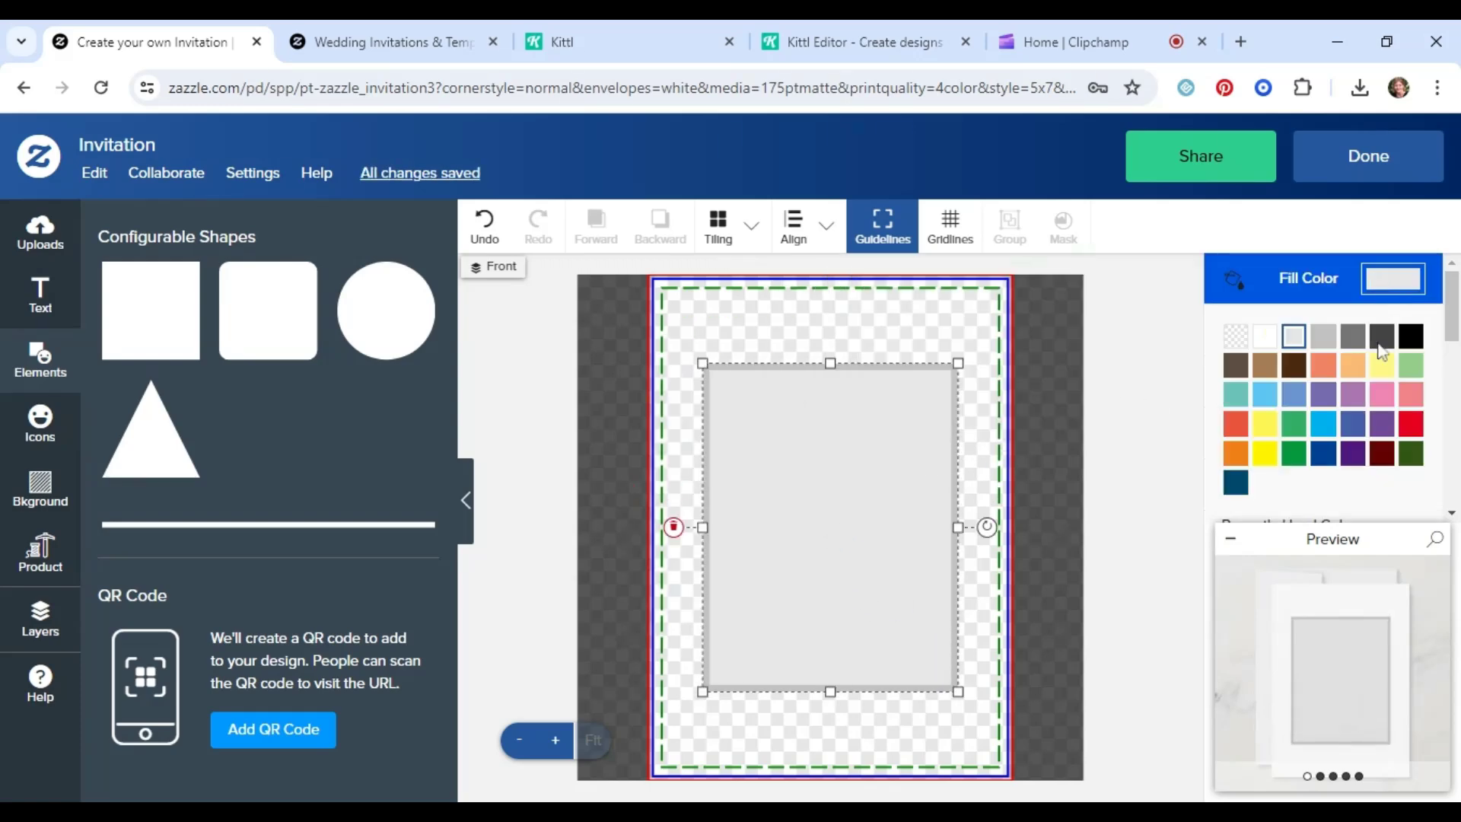
left_click(1265, 335)
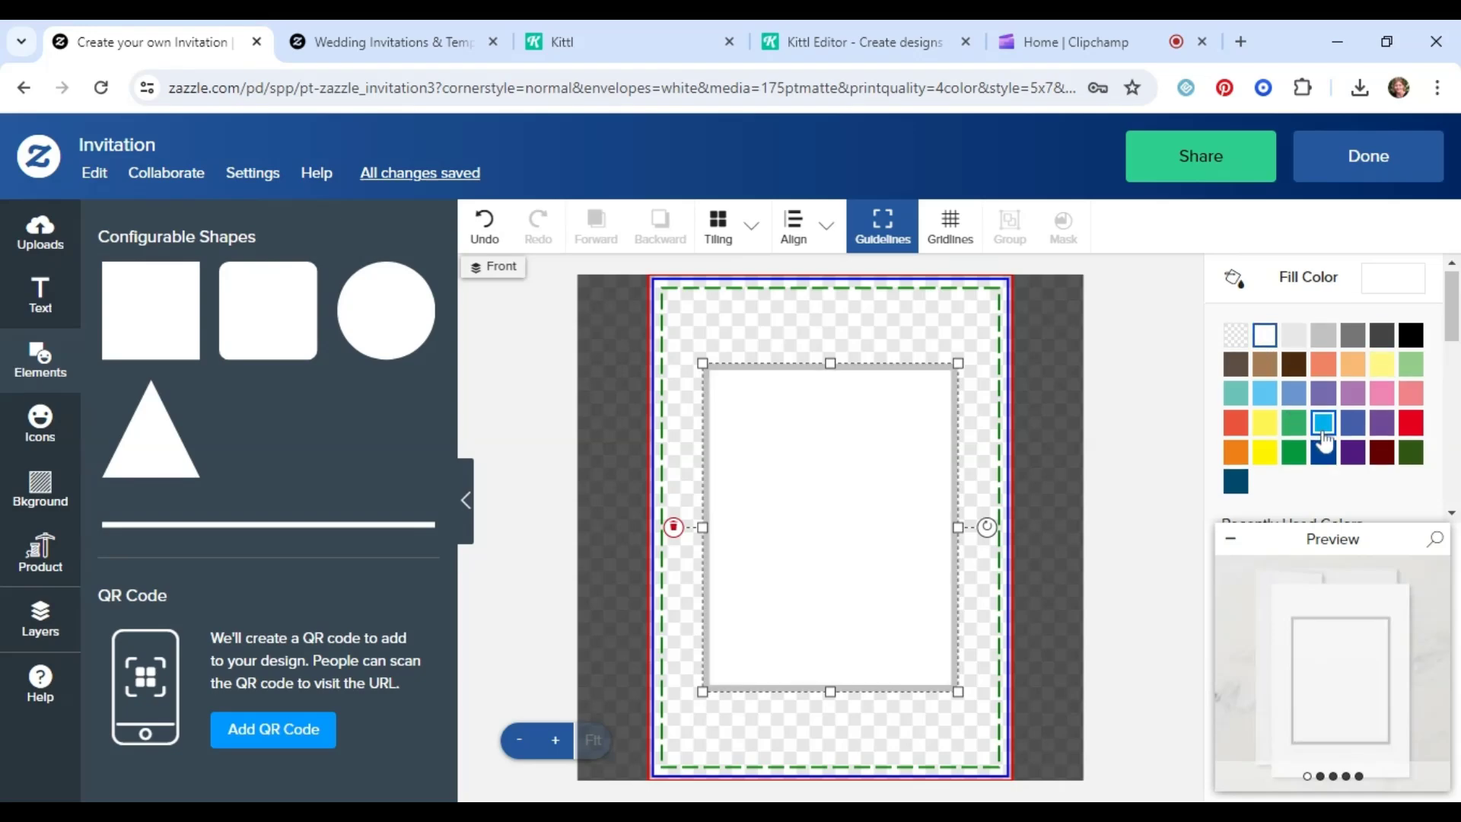
scroll(1328, 437, "down", 3)
scroll(1327, 423, "down", 3)
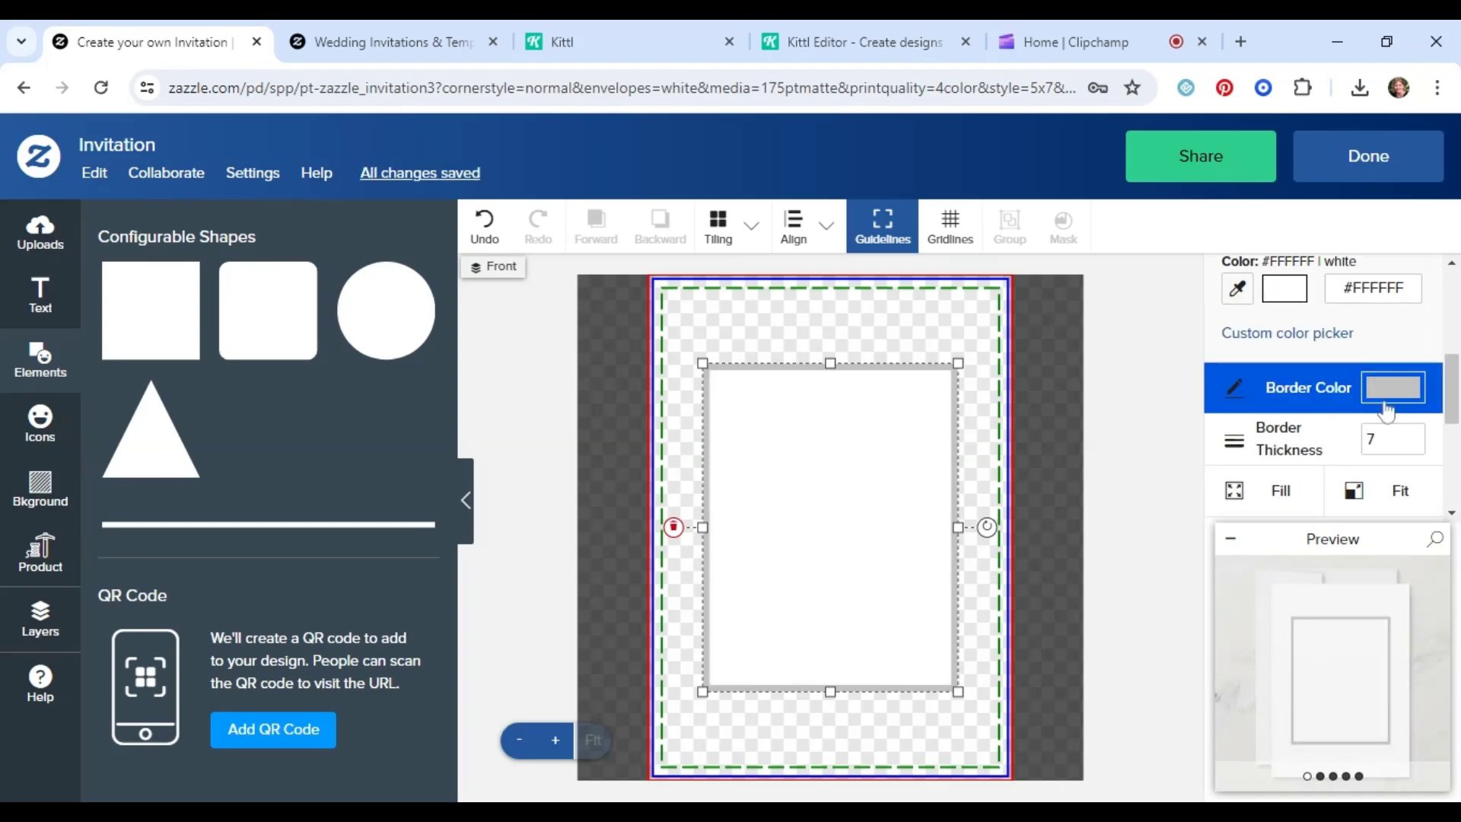
left_click(1328, 387)
scroll(1302, 358, "up", 3)
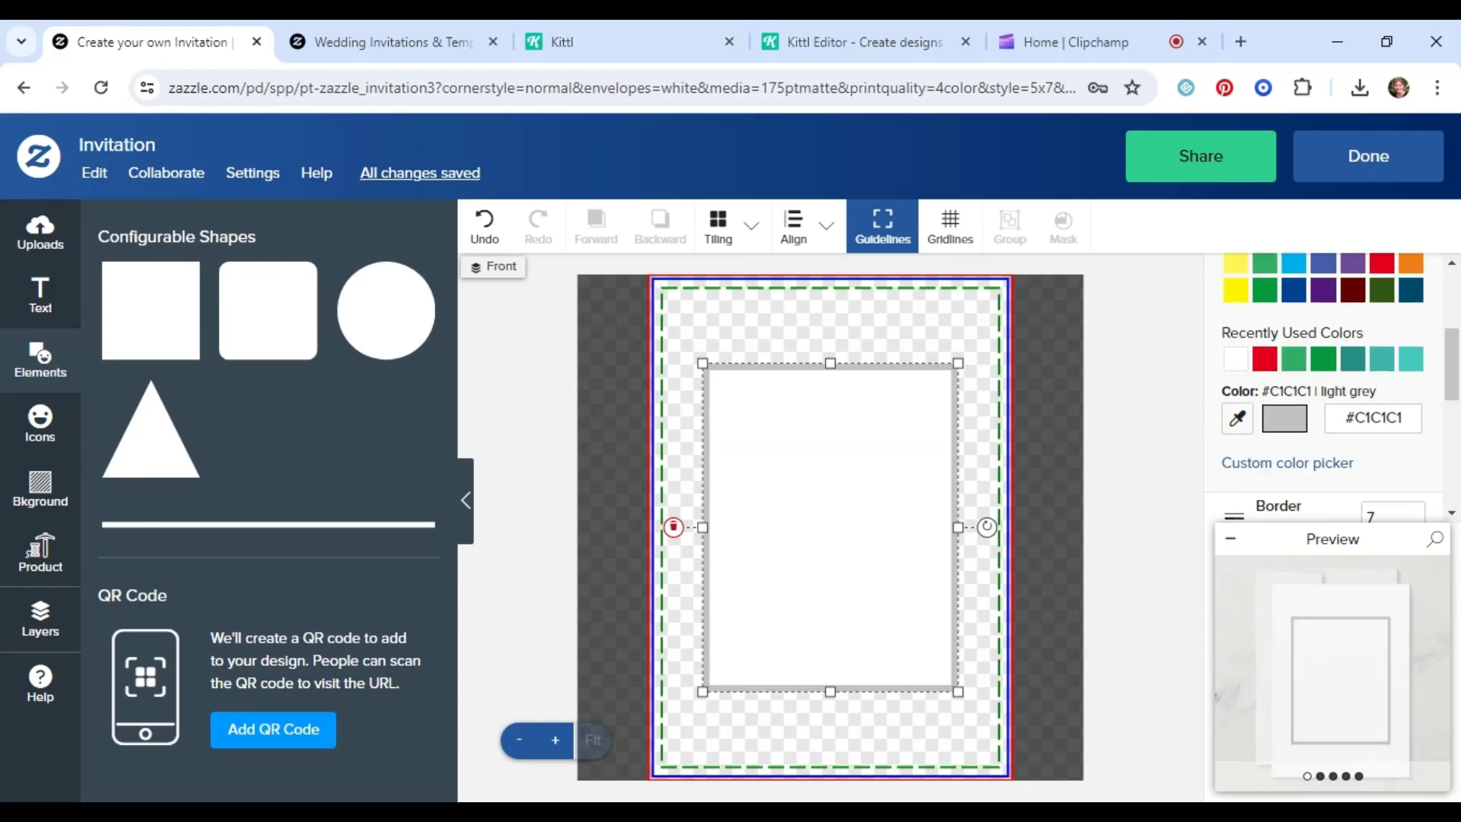
left_click(1236, 358)
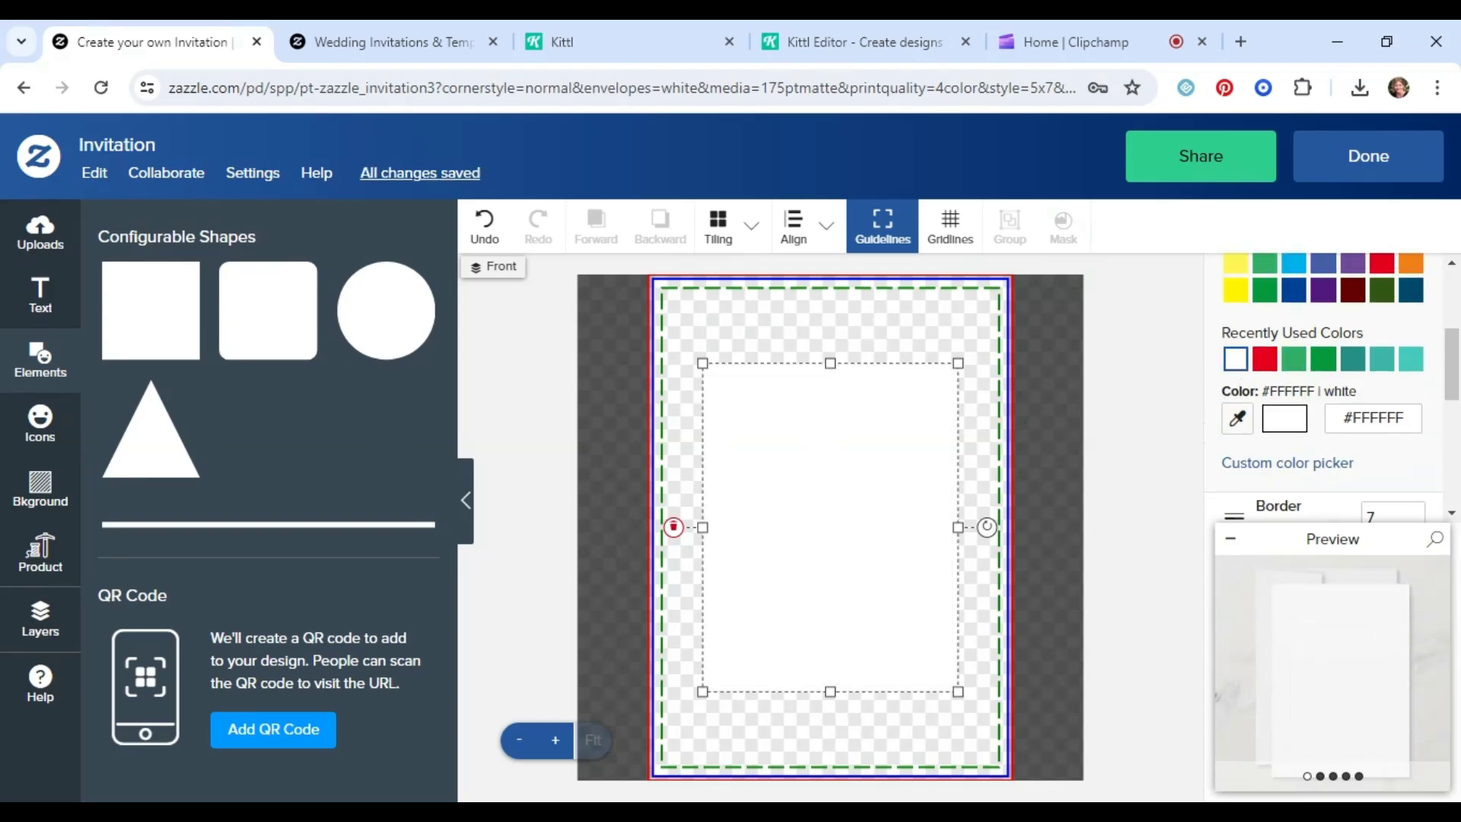
Switch to the Zazzle wedding invitations results and open the account's list of stores
left_click(348, 36)
scroll(837, 305, "up", 15)
left_click(1294, 190)
scroll(1139, 496, "down", 2)
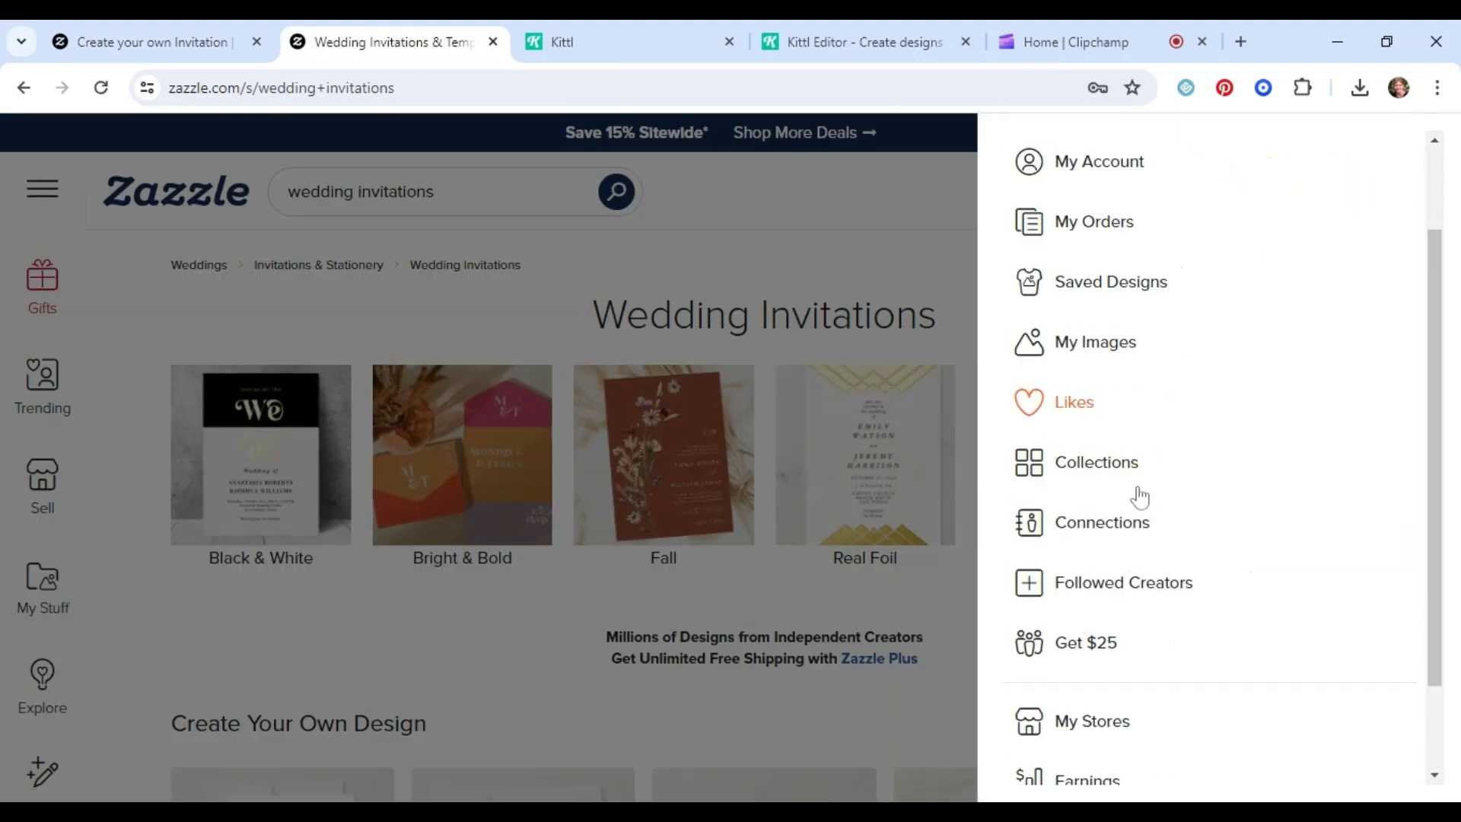
left_click(1112, 627)
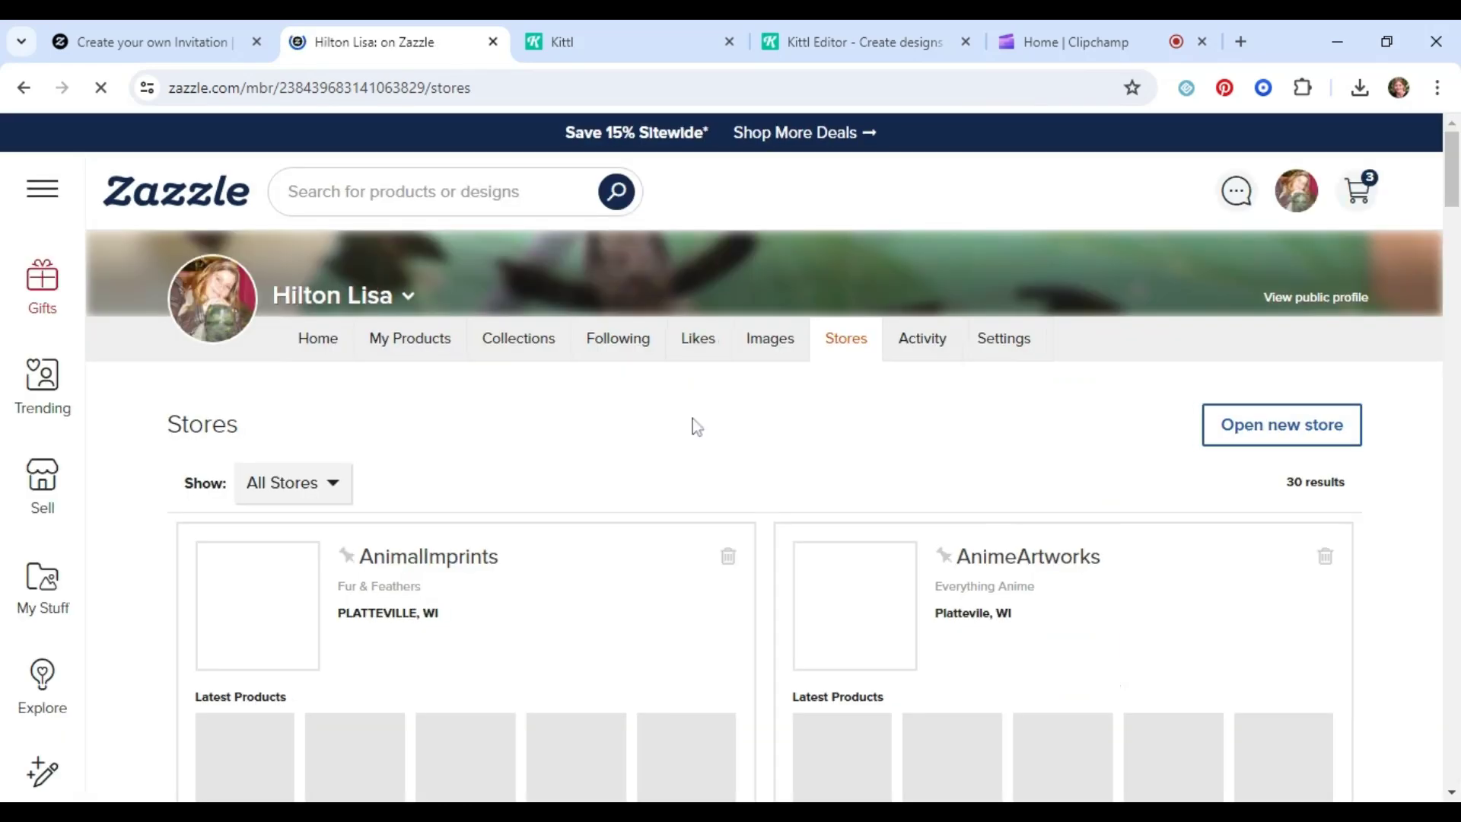
Find the LetsGetHitched store and open the Turquoise Ocean Waves Coastal Wedding Invitation from its products
scroll(693, 426, "down", 10)
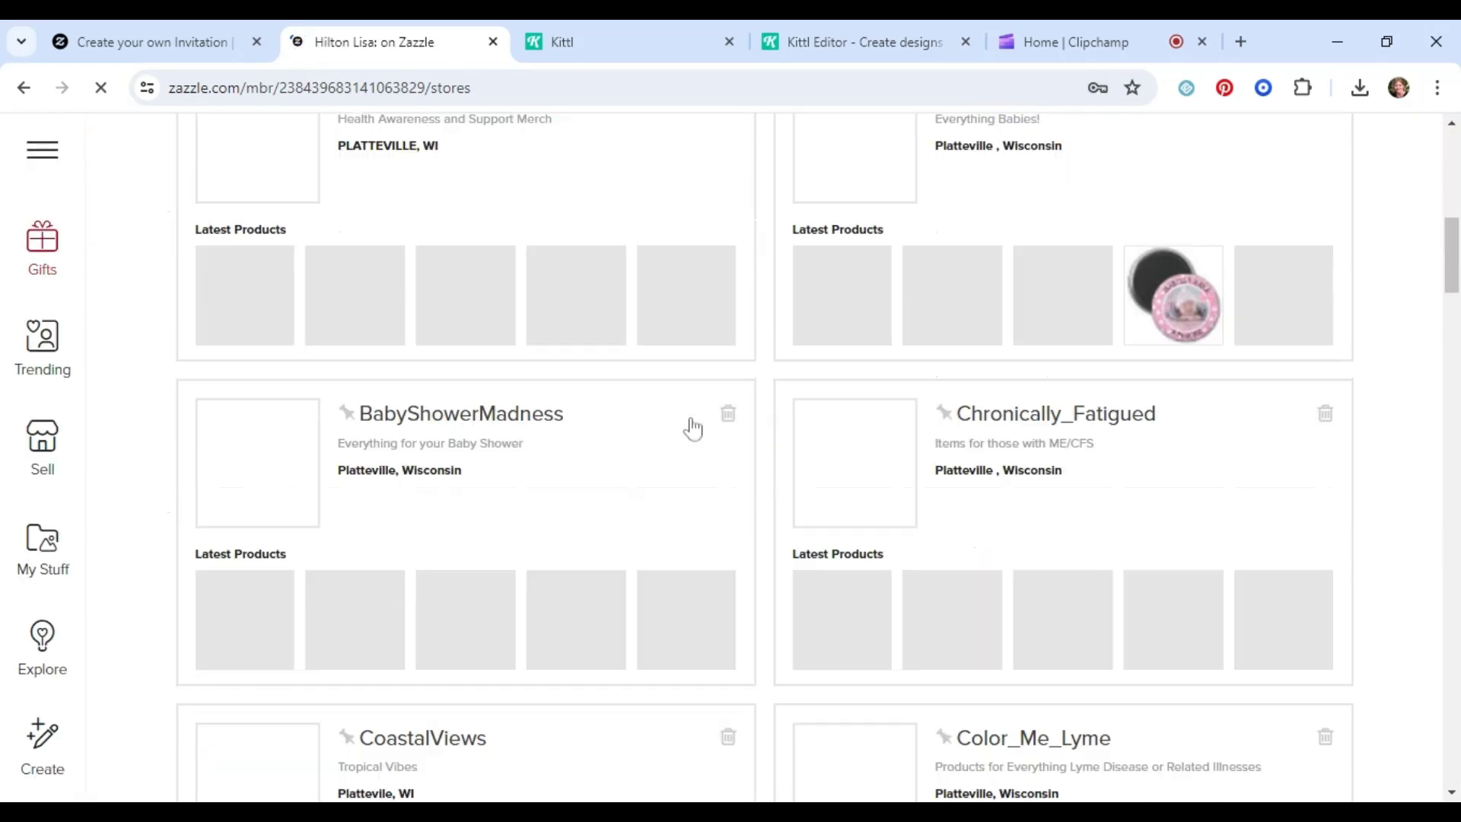
scroll(693, 429, "down", 10)
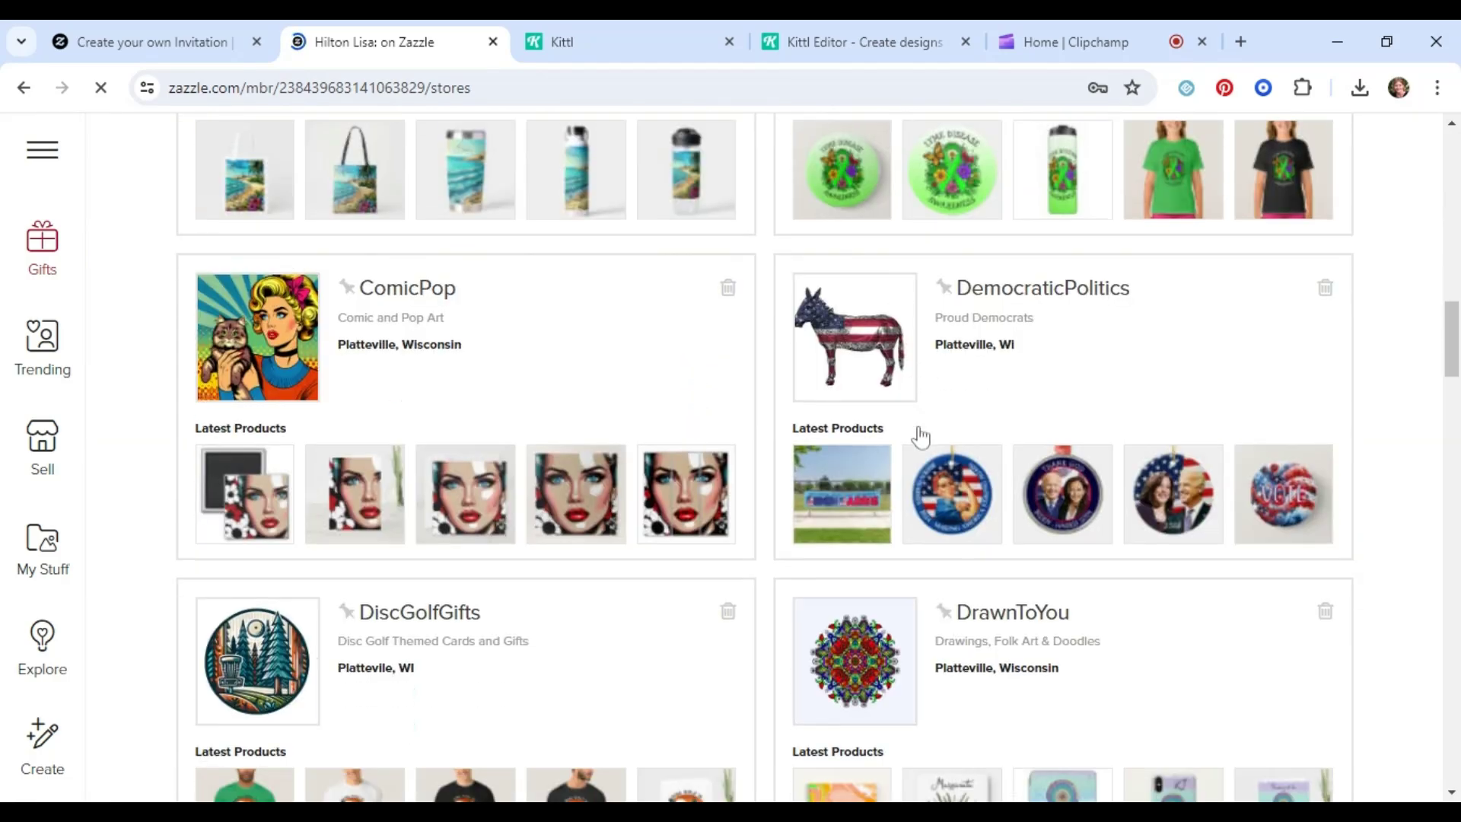
scroll(920, 437, "down", 19)
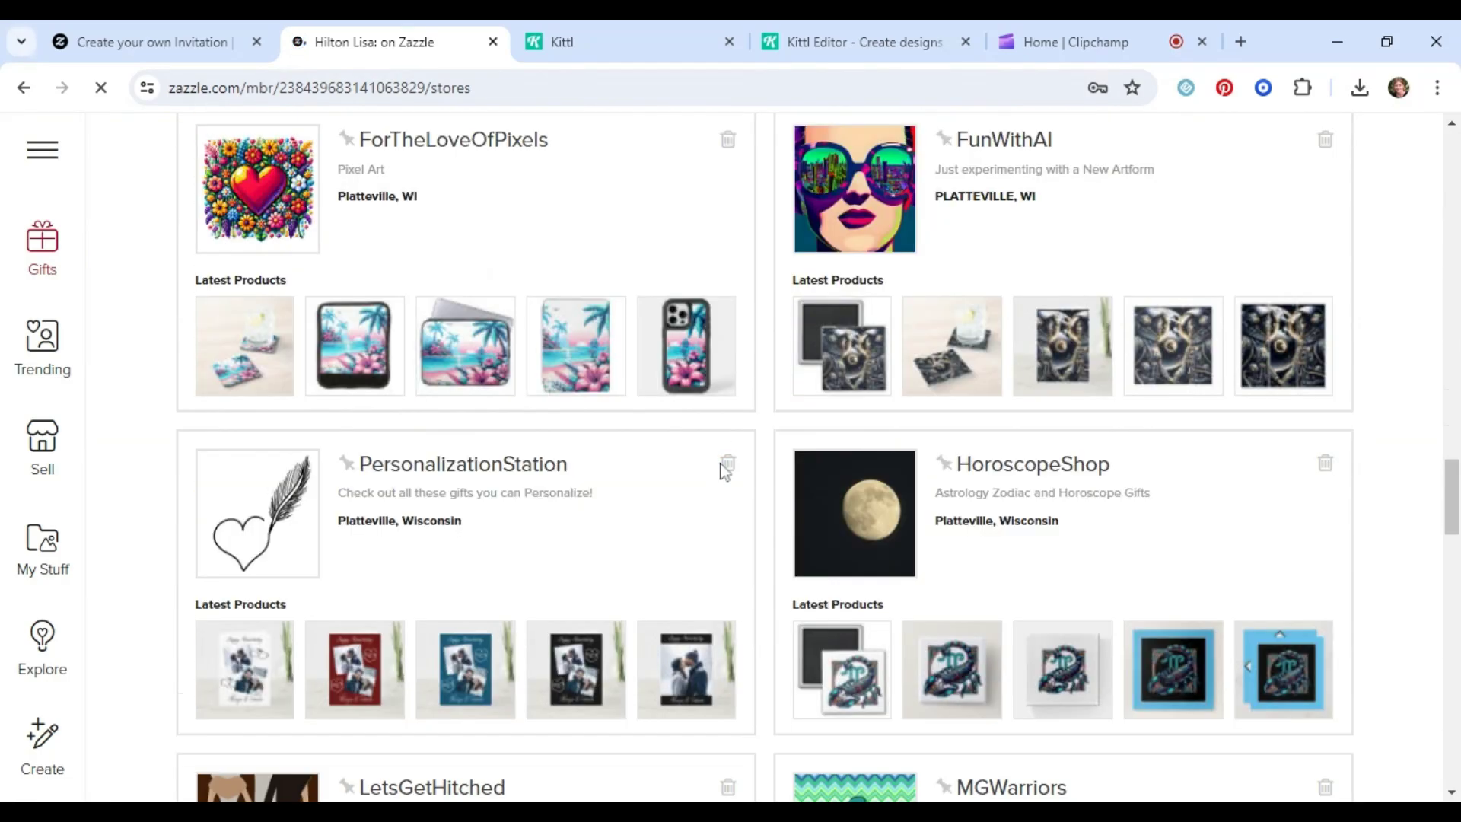
scroll(483, 480, "down", 4)
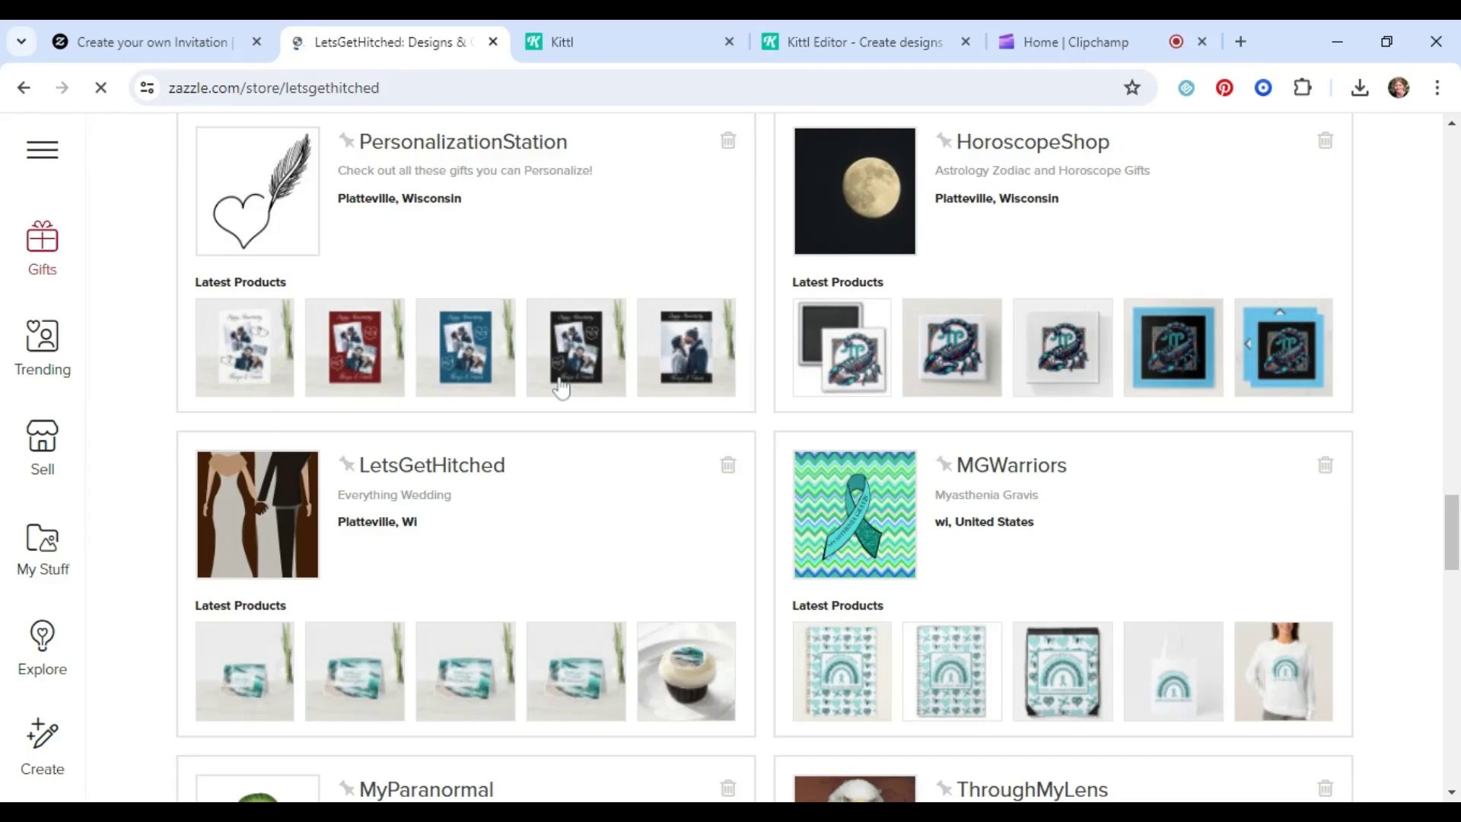
scroll(560, 427, "down", 18)
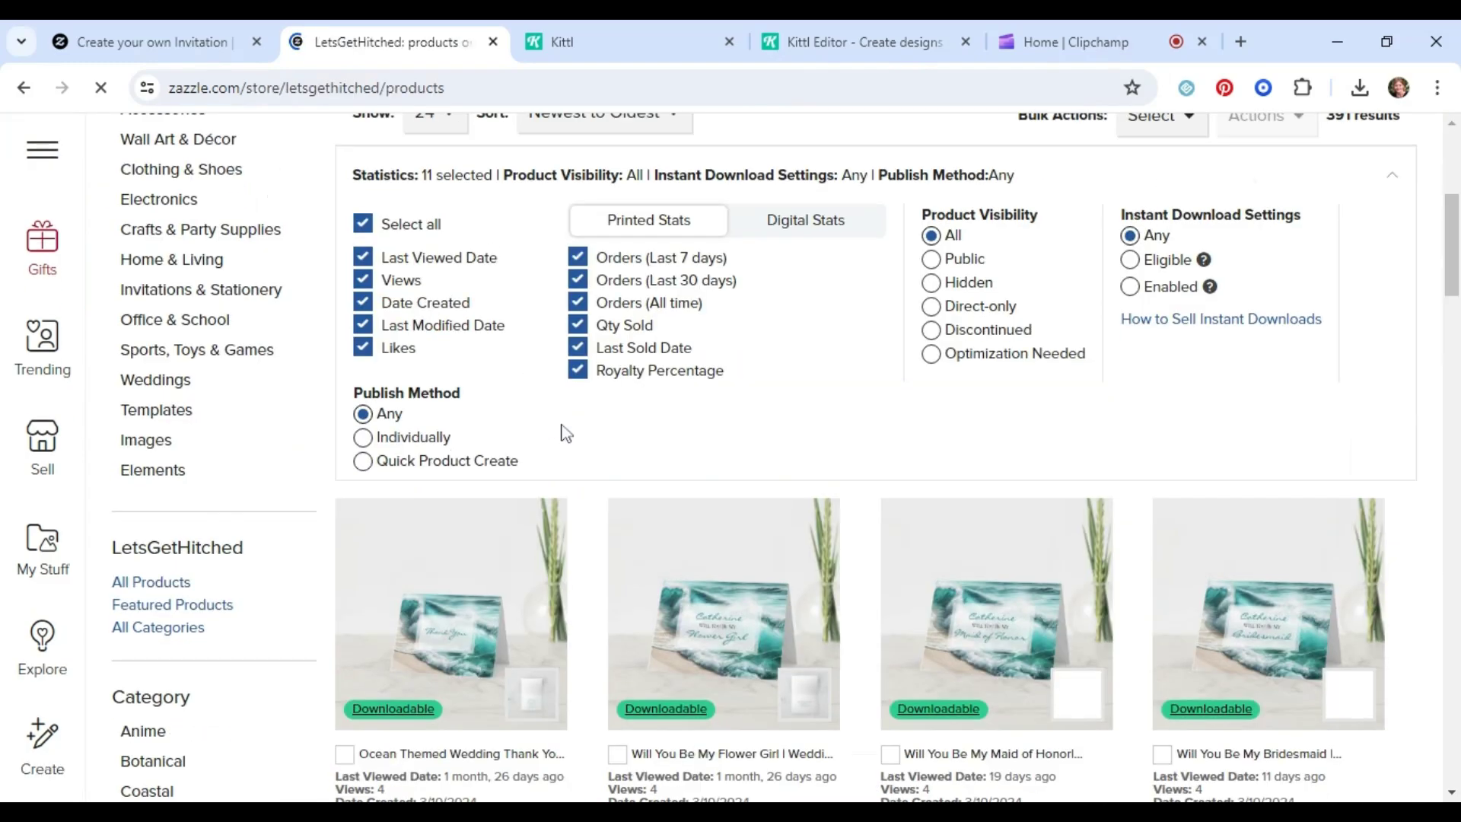
scroll(807, 407, "down", 14)
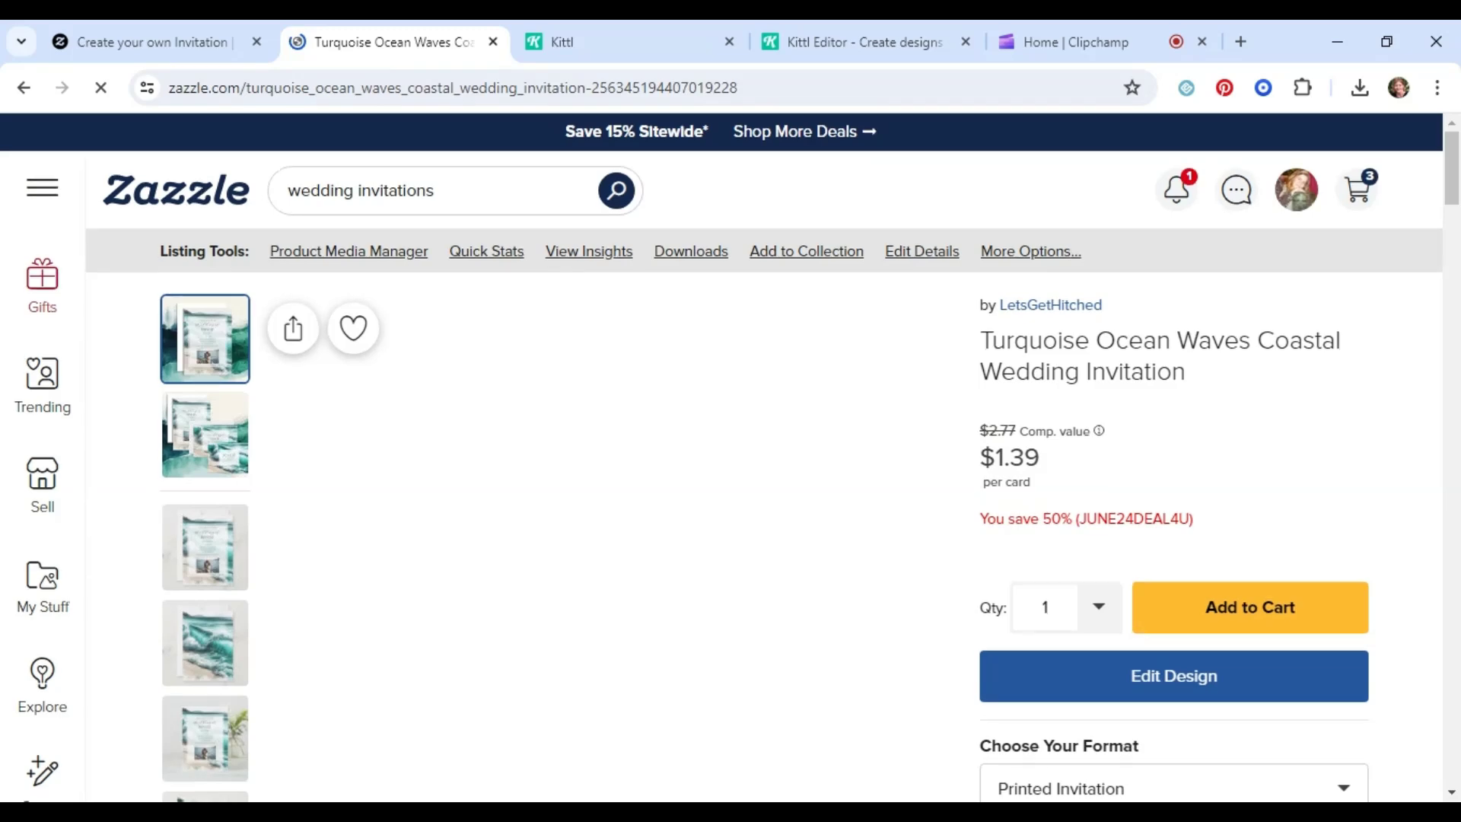
Enlarge the coastal invitation's main preview and examine how its translucent text panel sits over the background
scroll(764, 461, "down", 2)
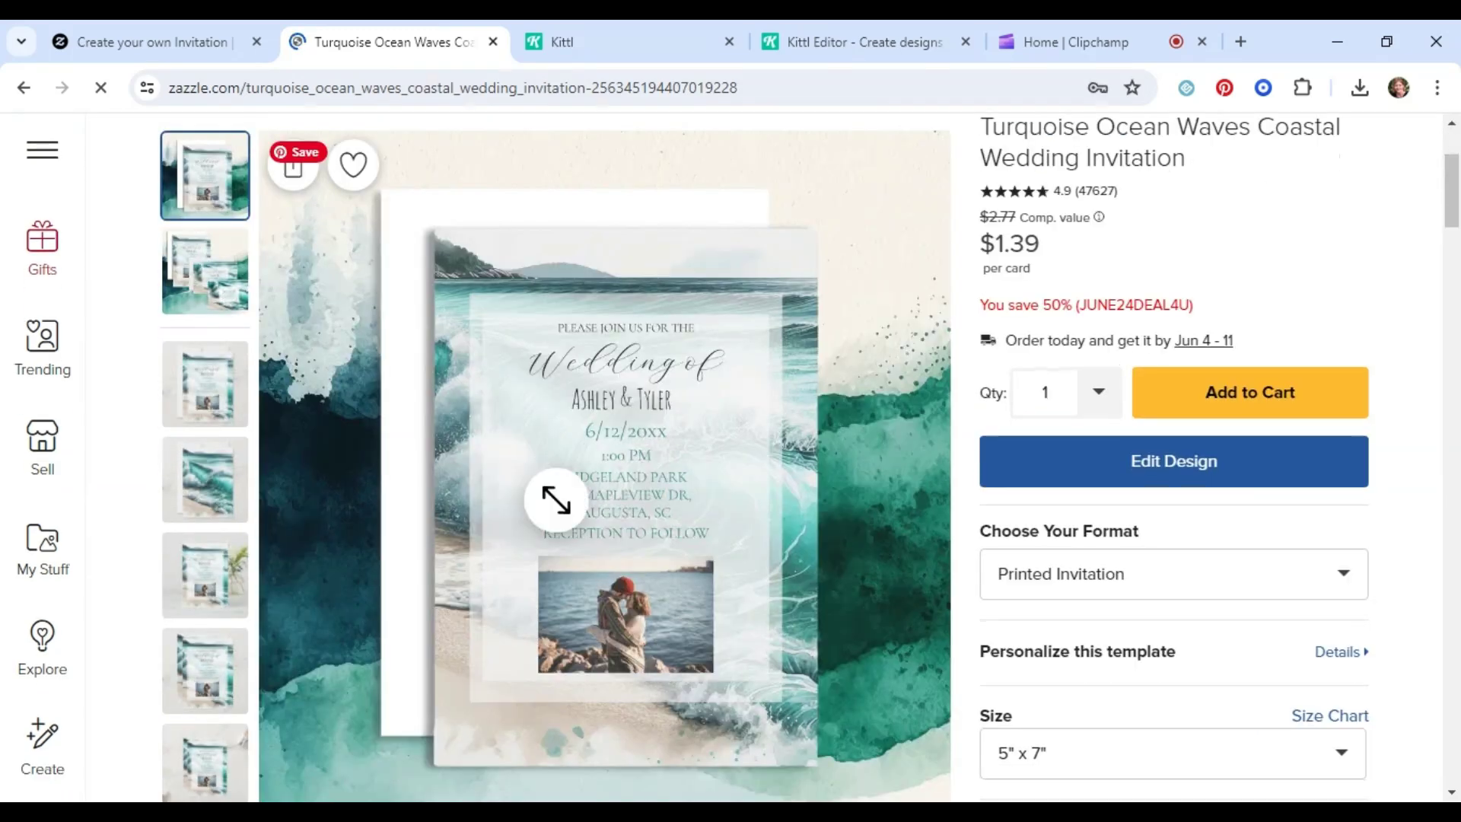
left_click(854, 432)
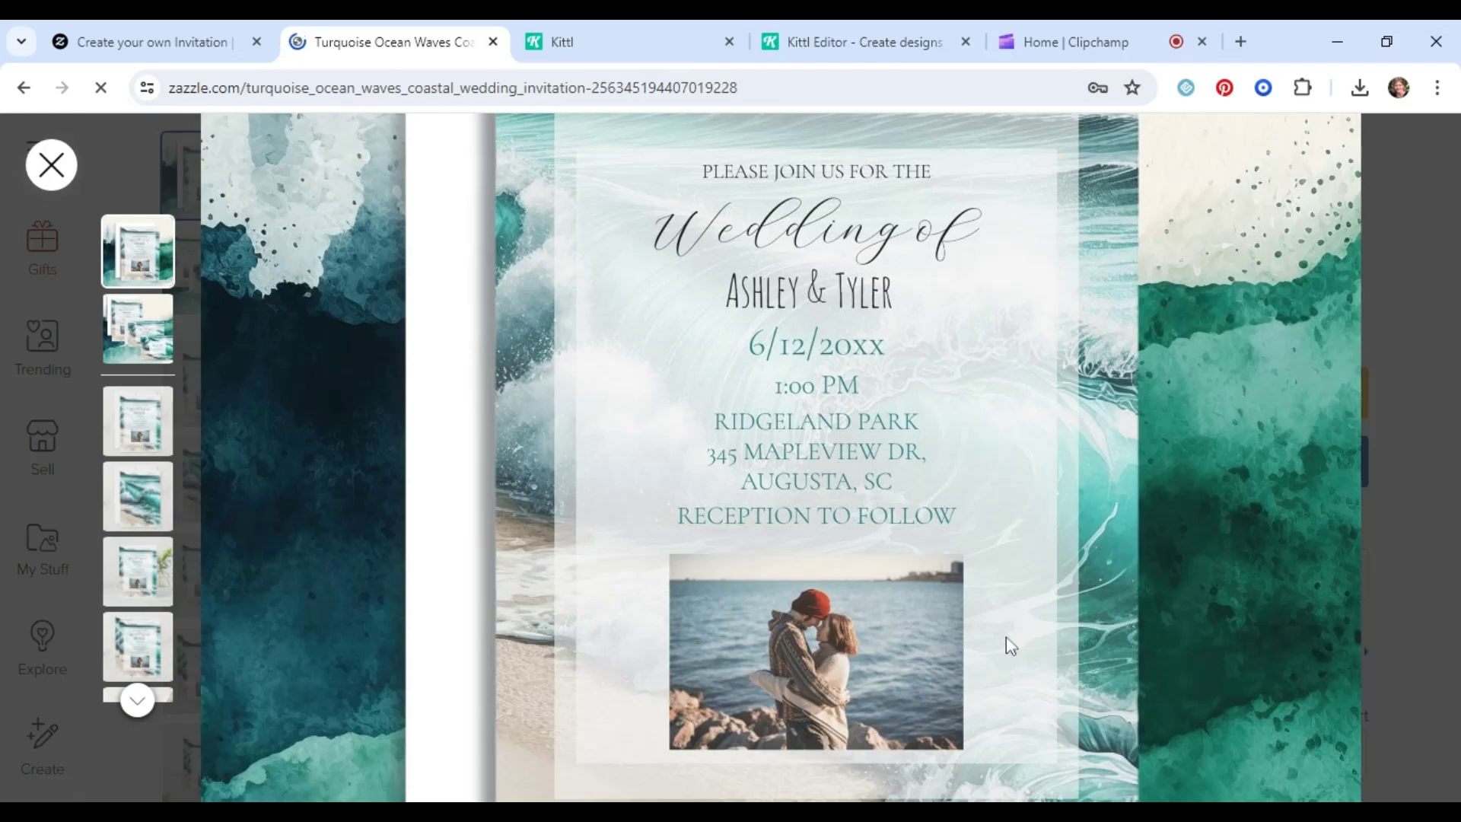
scroll(1006, 637, "down", 2)
scroll(1006, 637, "up", 2)
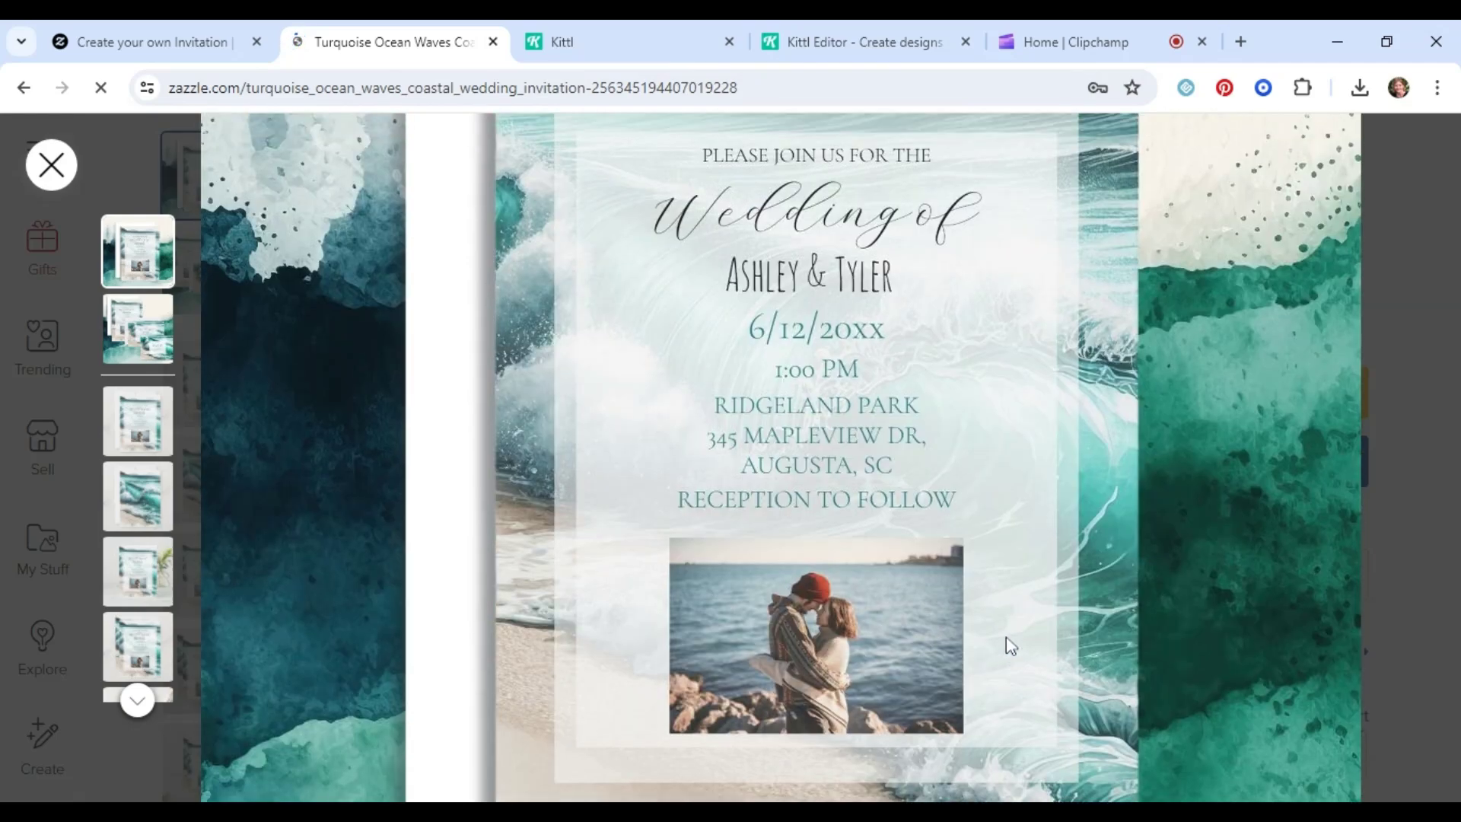
scroll(1006, 638, "up", 1)
Return to the Zazzle invitation editor, search the uploaded images for "fad", and add the translucent white image to the design
left_click(156, 43)
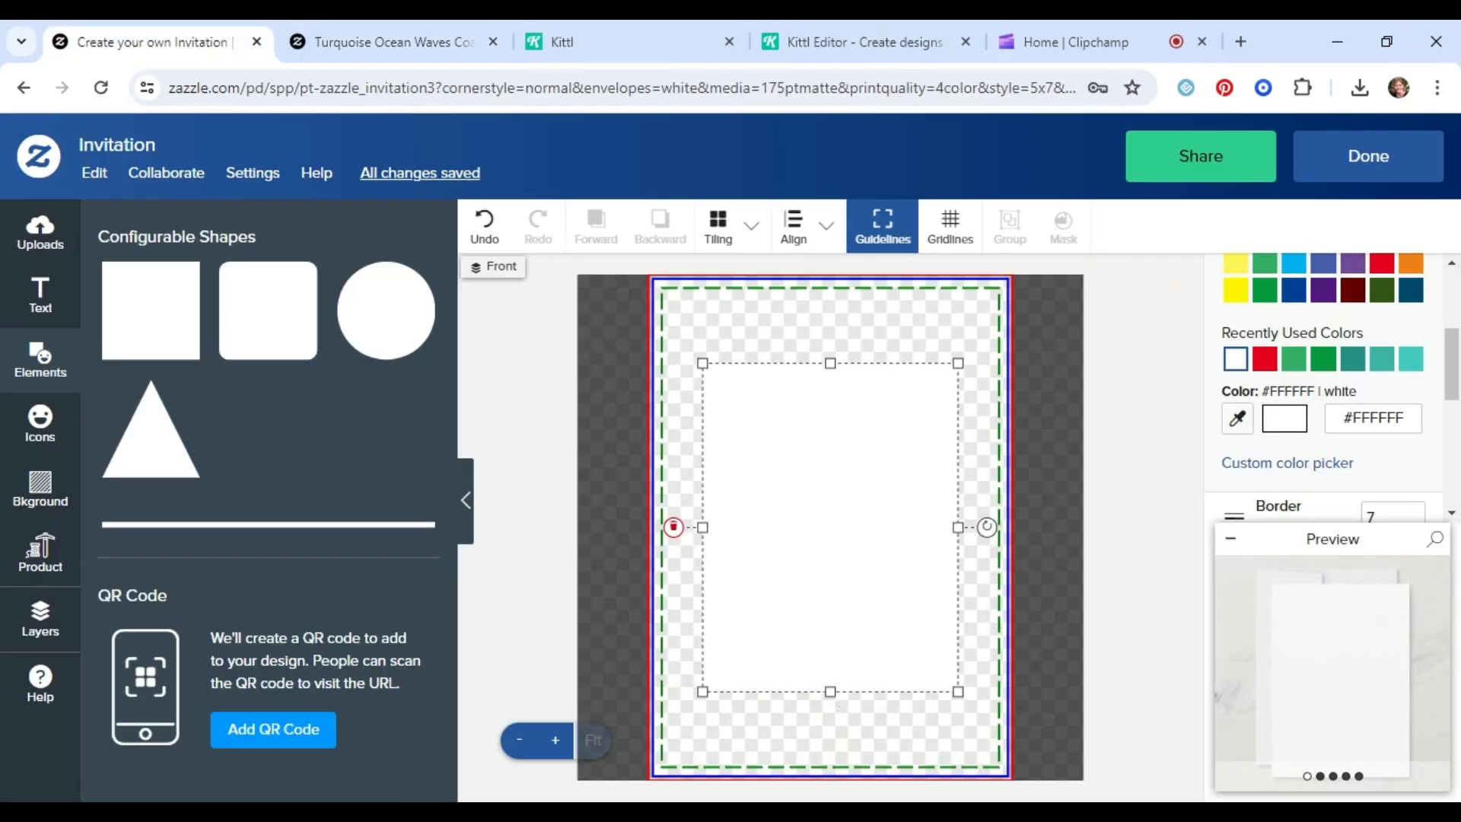
left_click(38, 232)
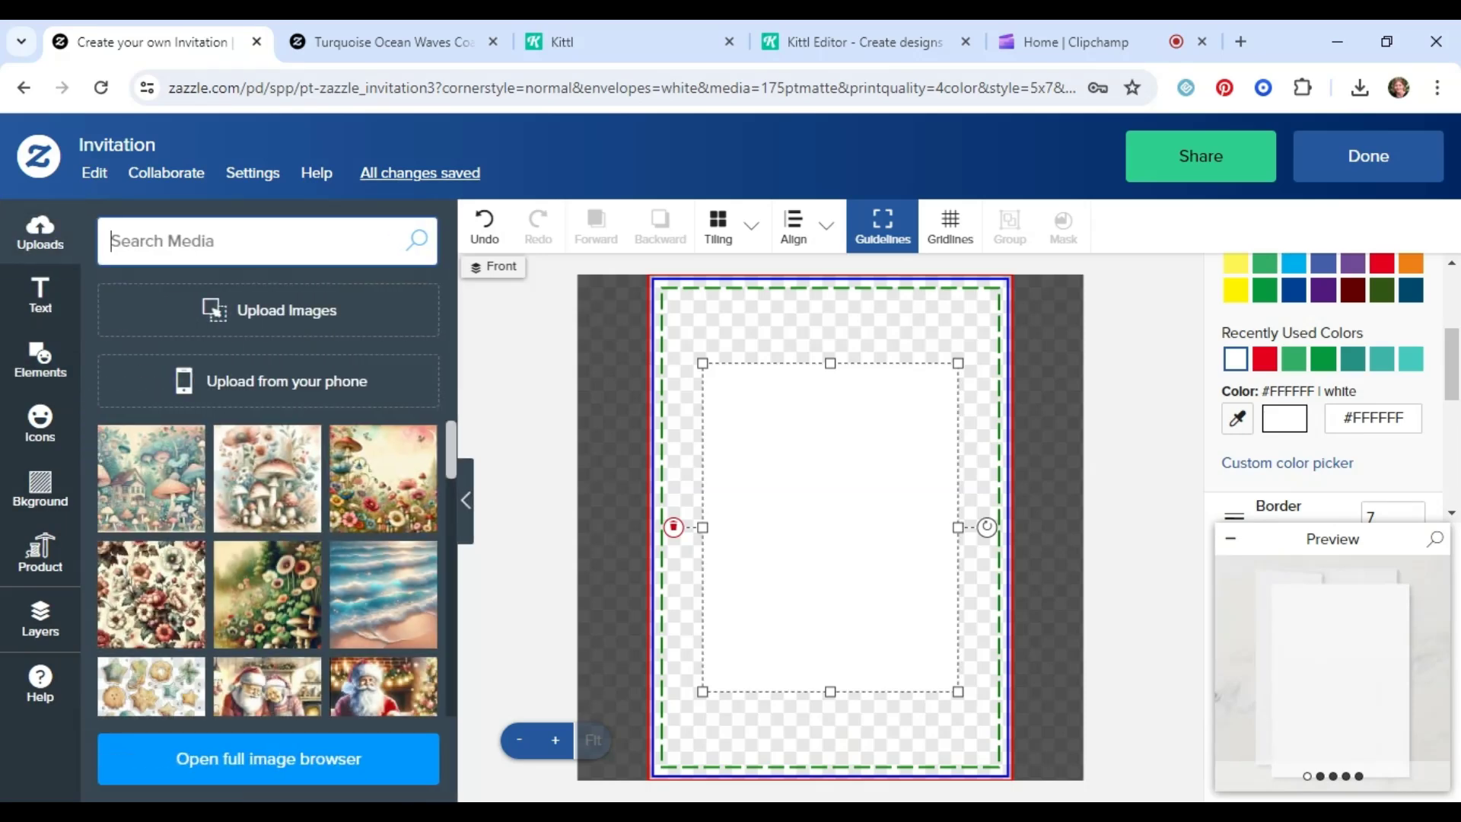
type("fad")
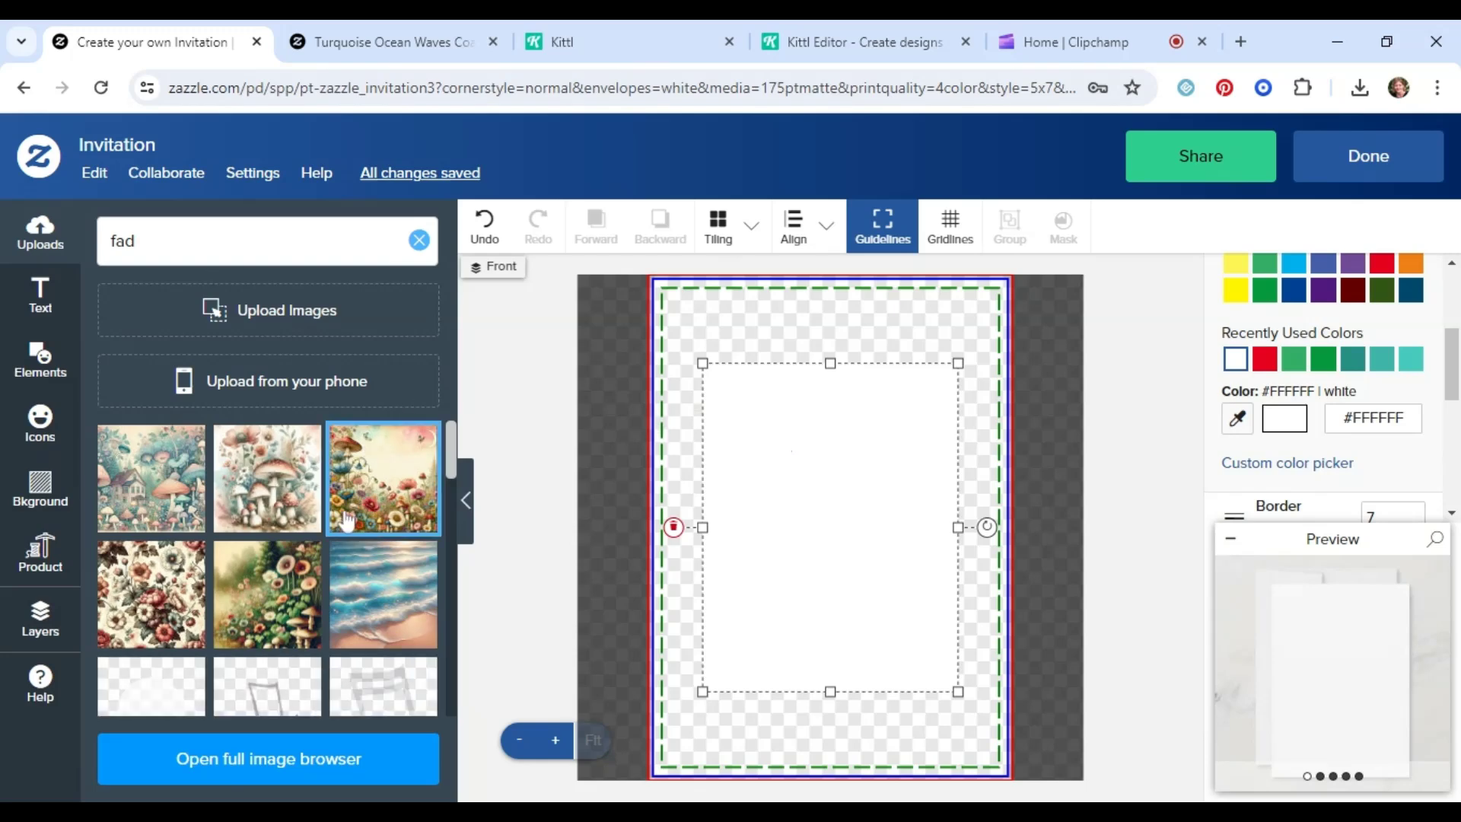
scroll(337, 508, "down", 3)
scroll(337, 509, "down", 3)
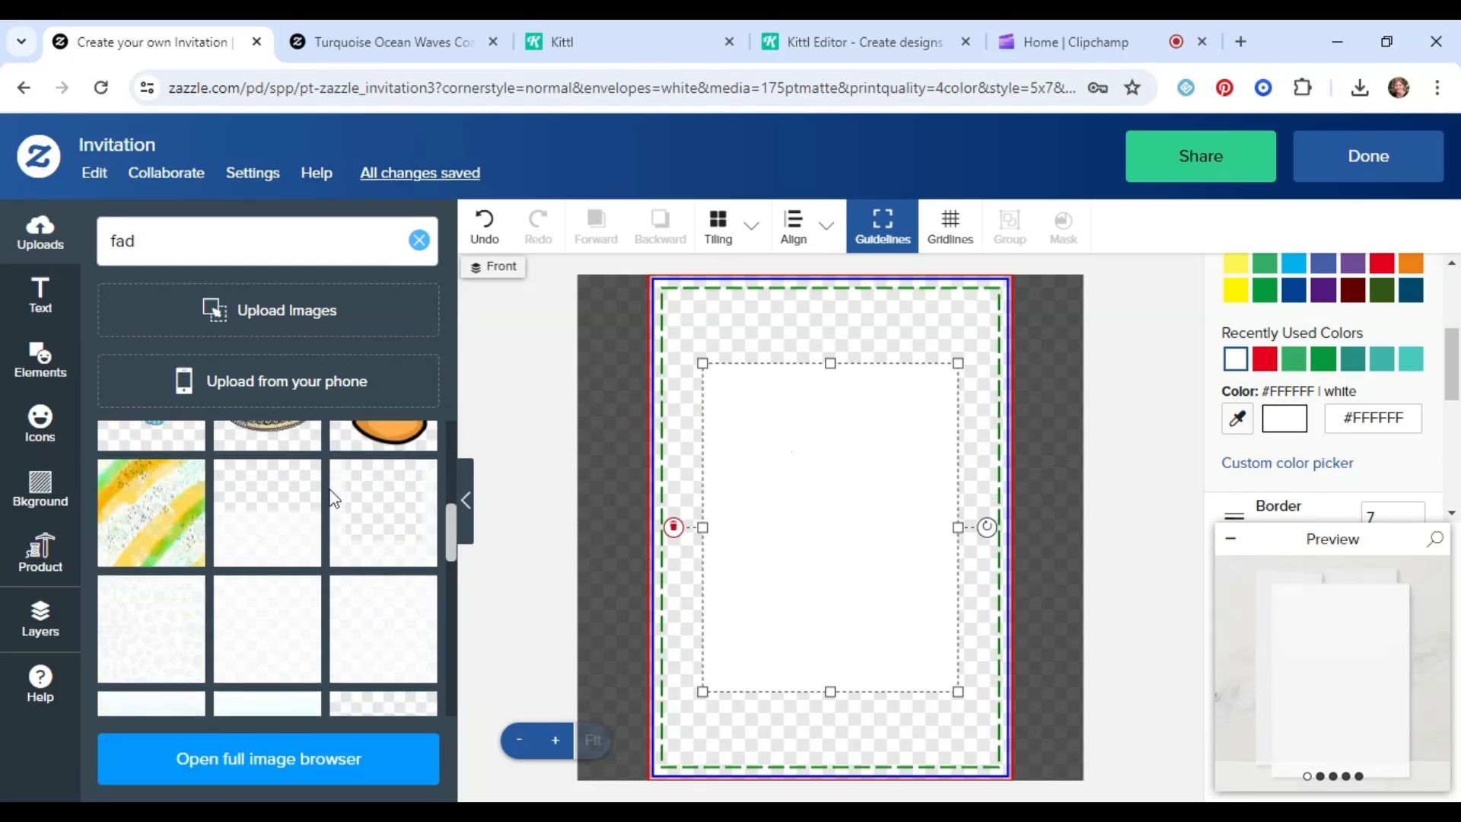
scroll(332, 498, "down", 2)
left_click(287, 538)
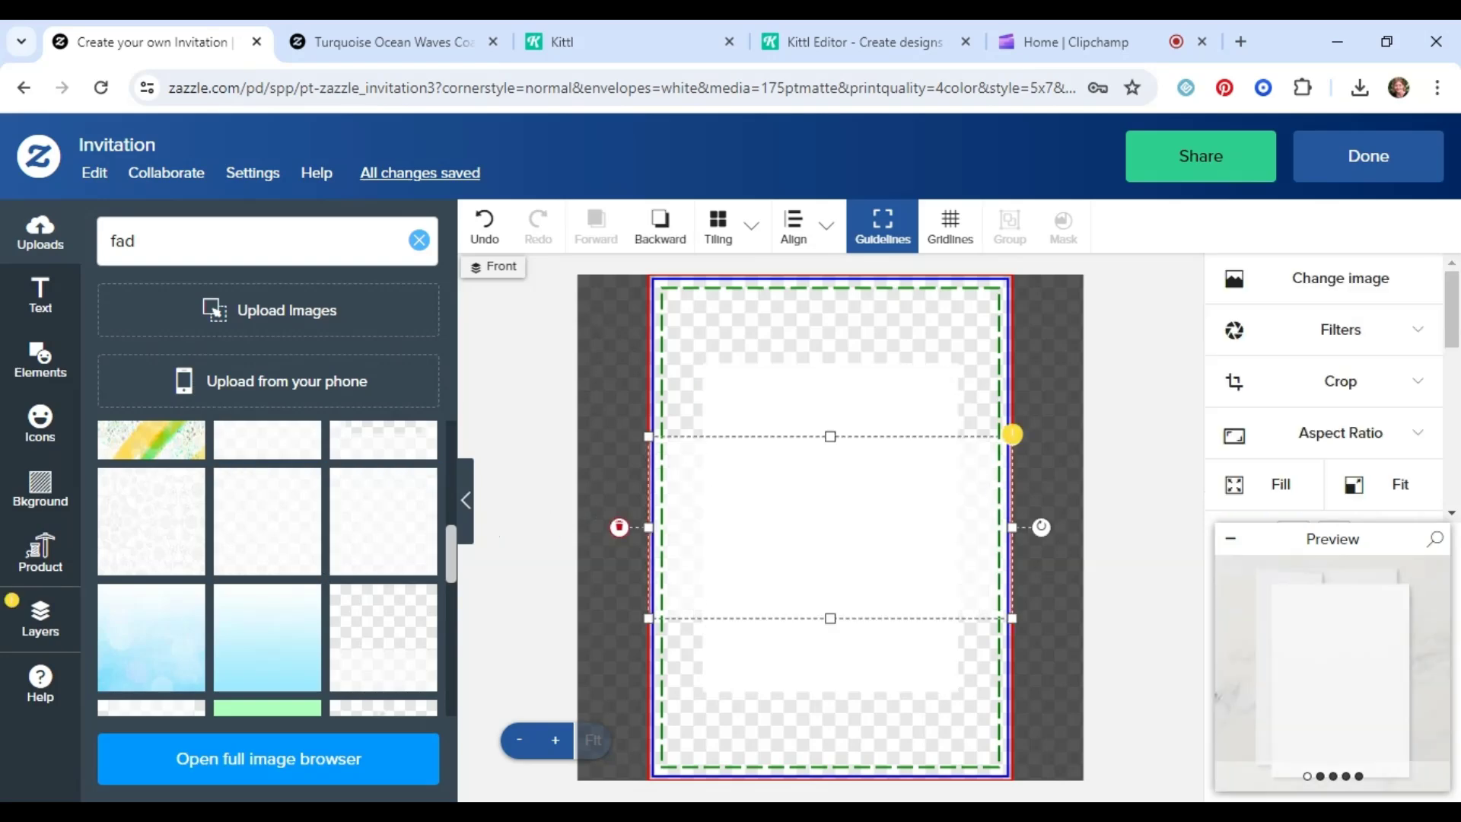
right_click(913, 516)
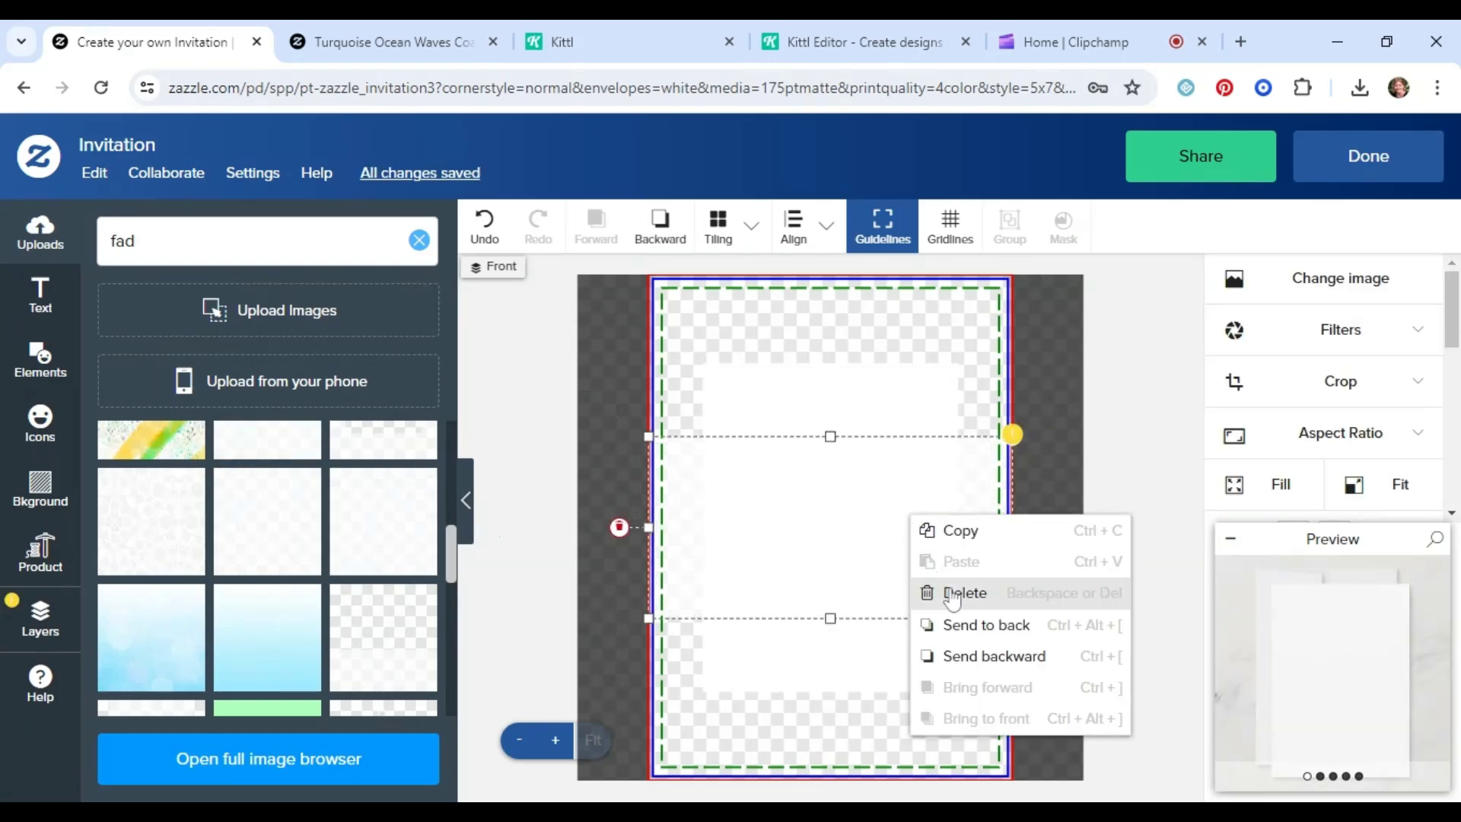
left_click(903, 496)
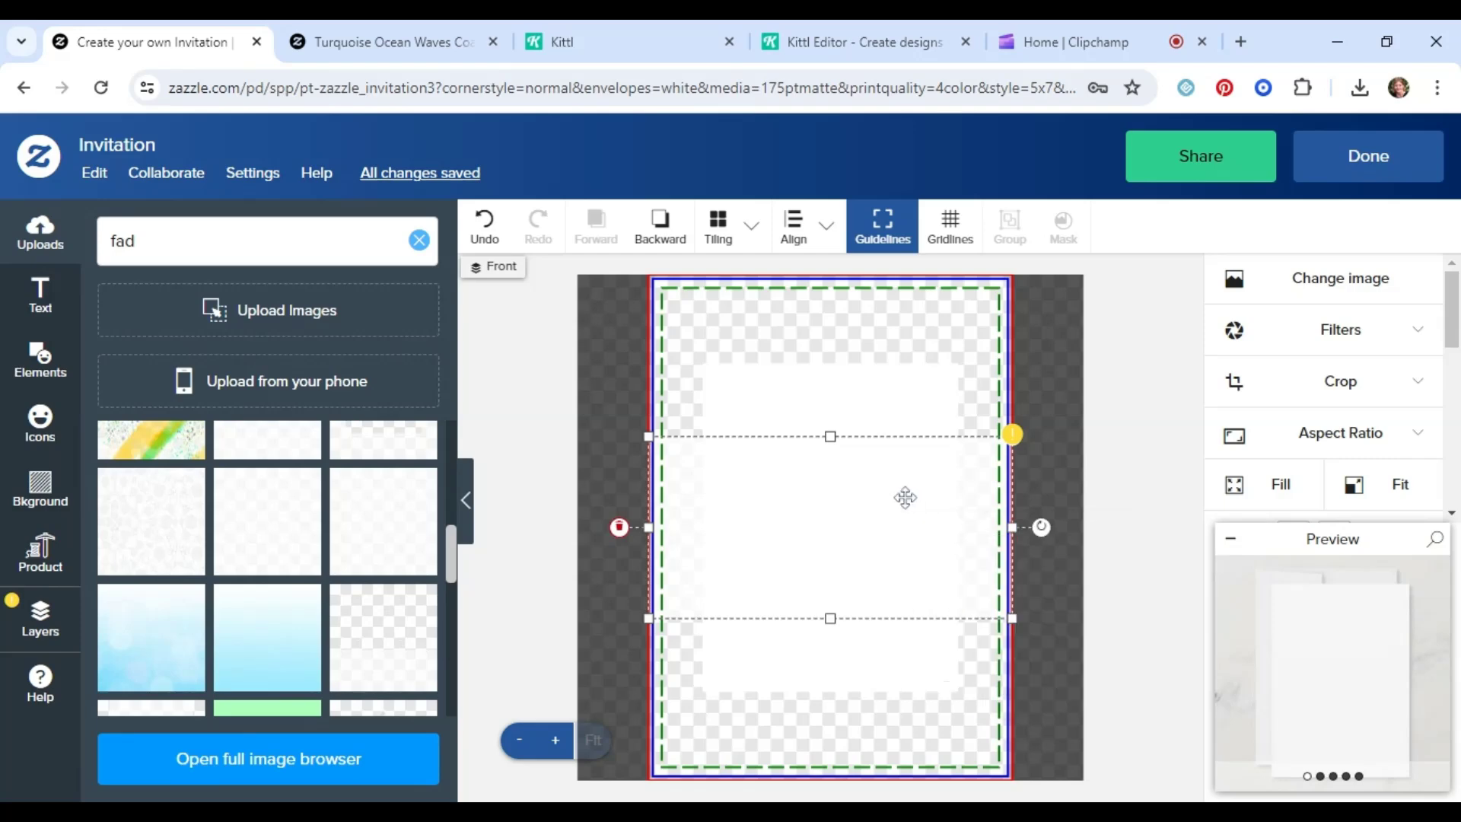
Rotate the translucent image 90° to portrait and resize it to extend slightly beyond the white rectangle on all sides
left_click_drag(1040, 526, 829, 315)
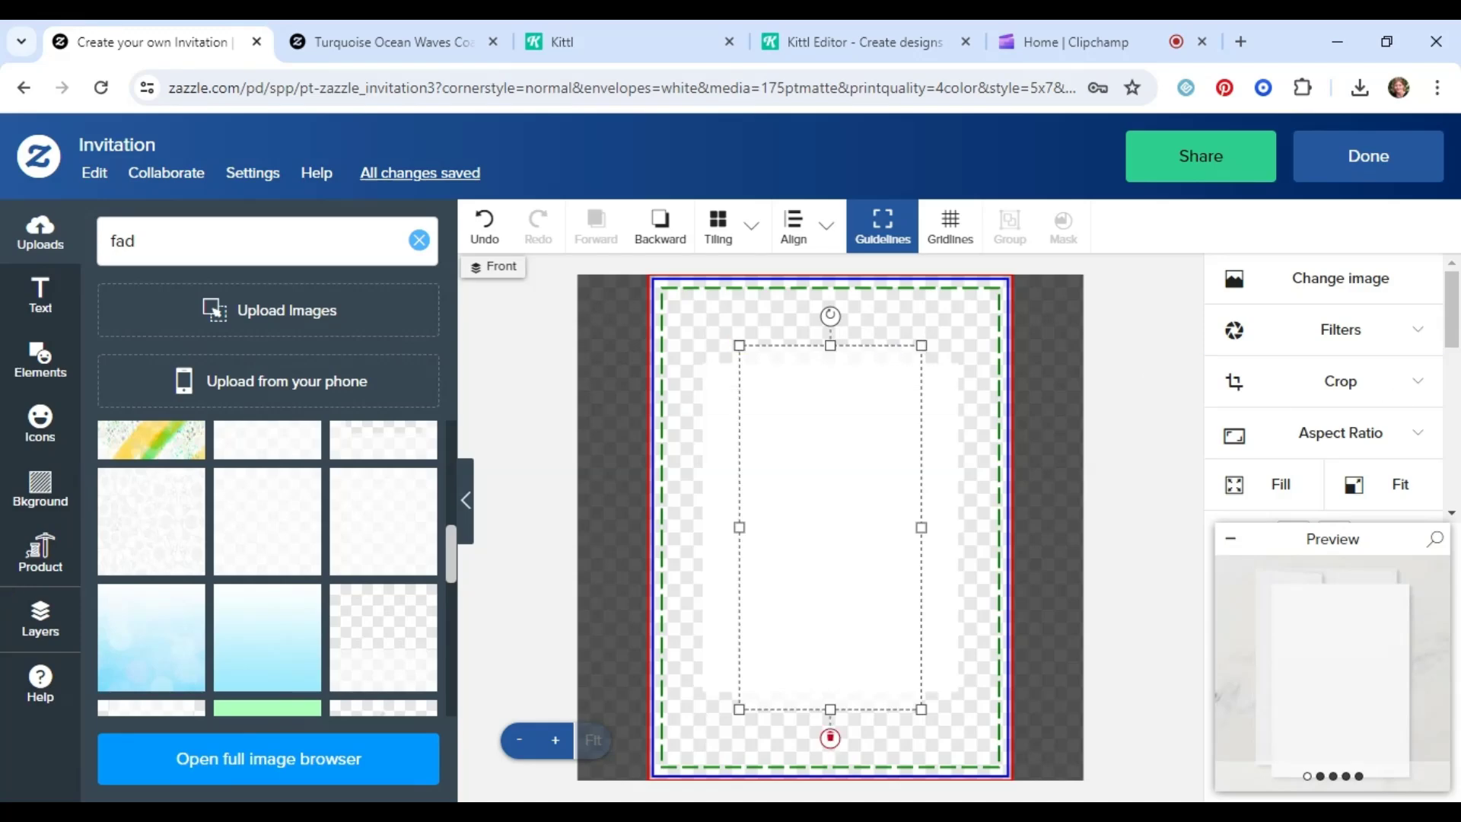
left_click_drag(920, 346, 1081, 264)
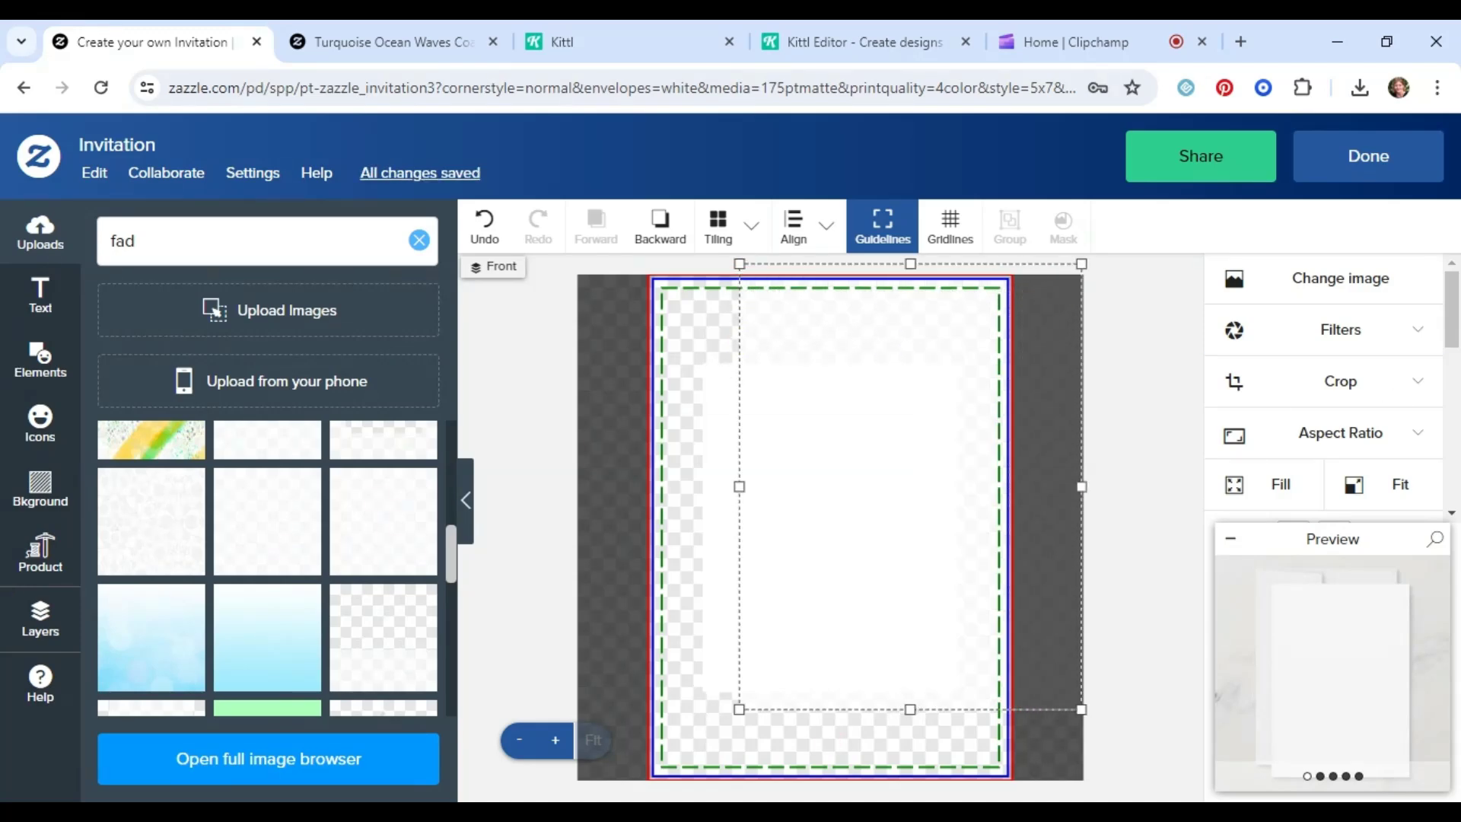
left_click_drag(900, 485, 864, 512)
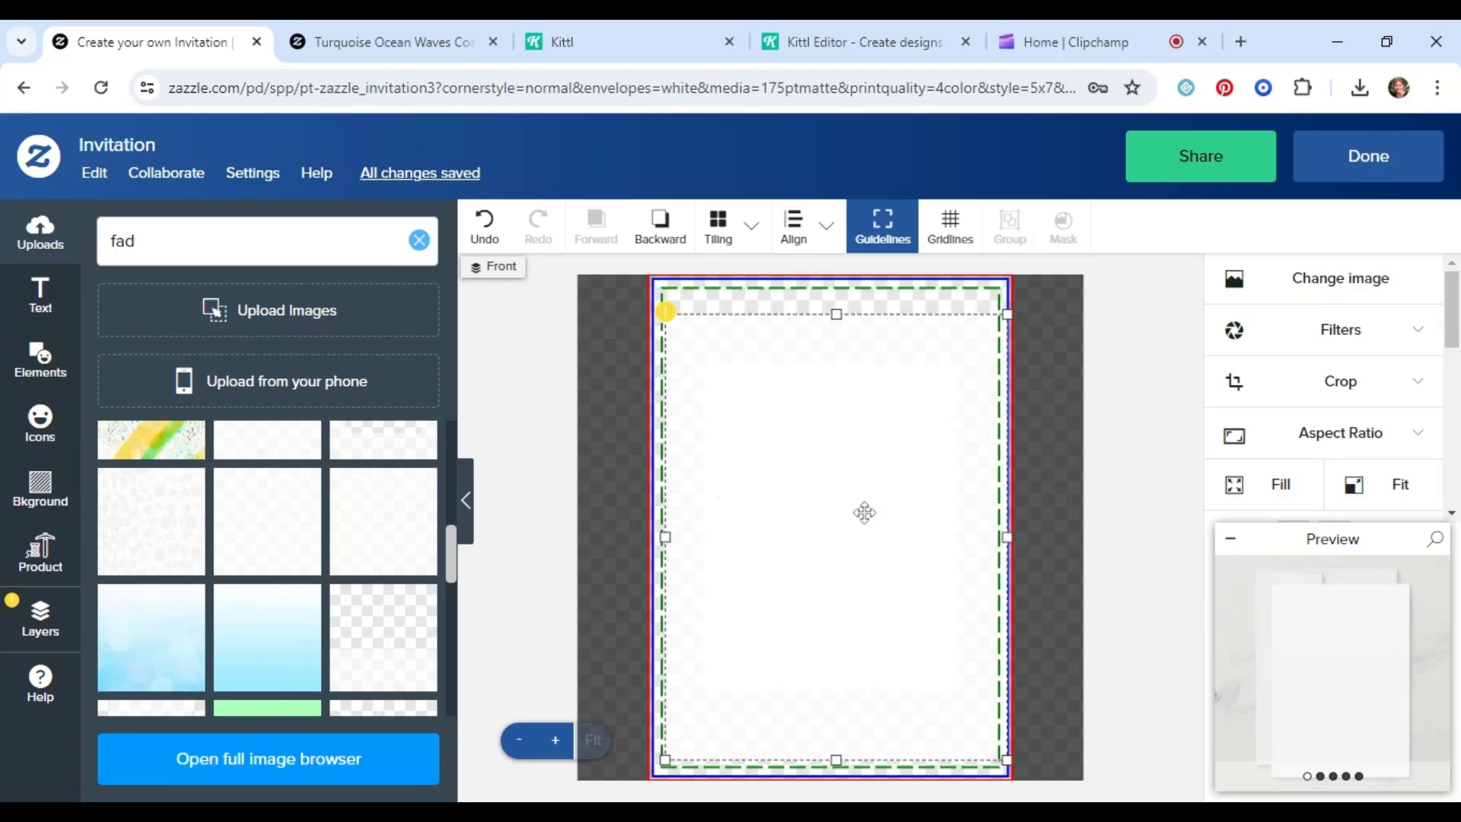
left_click_drag(1008, 318, 963, 363)
left_click_drag(875, 466, 905, 441)
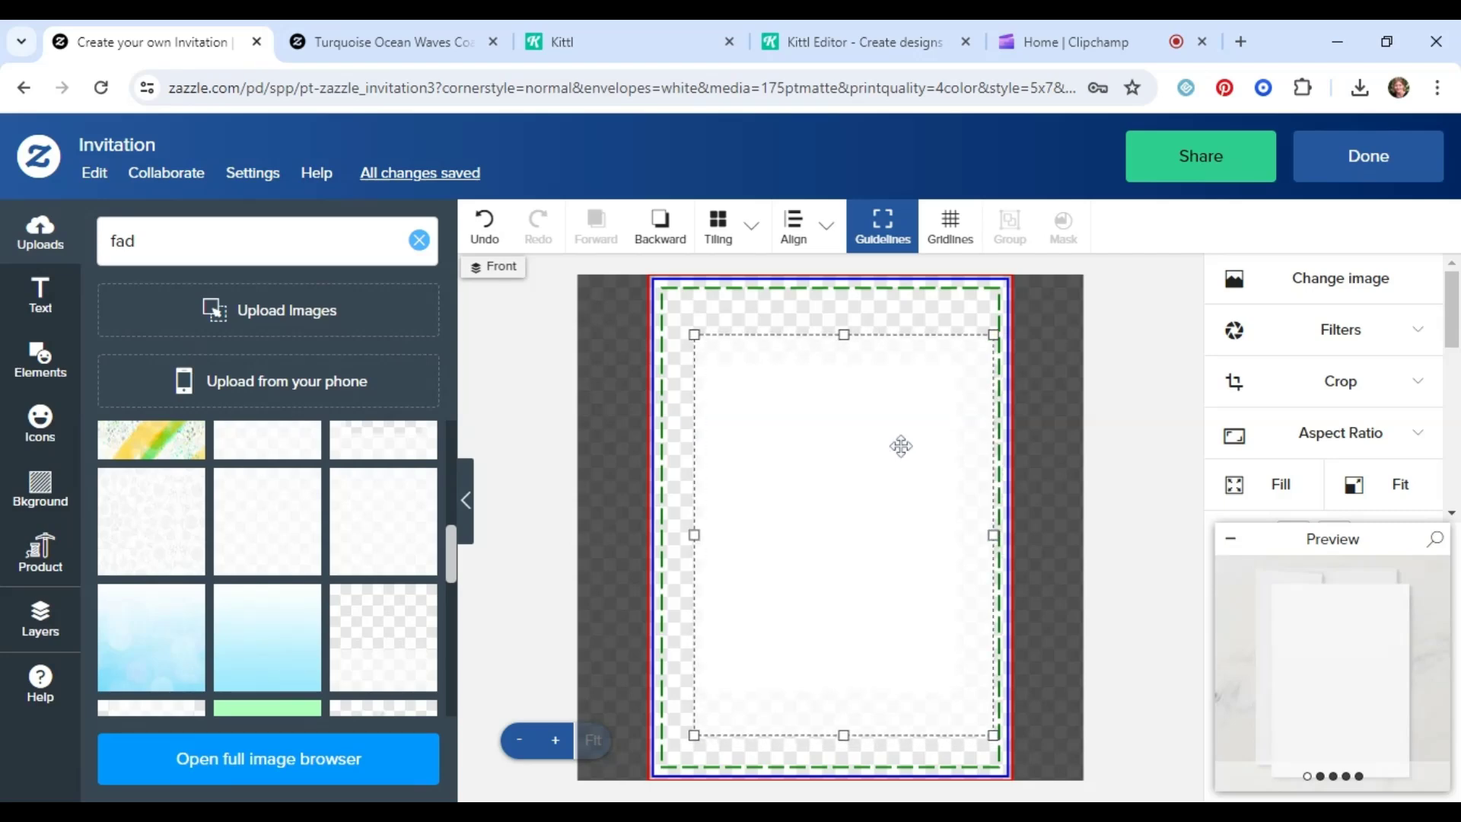
Center the translucent image on the artboard in both directions and send it to the back behind the white rectangle
left_click(792, 228)
left_click(996, 318)
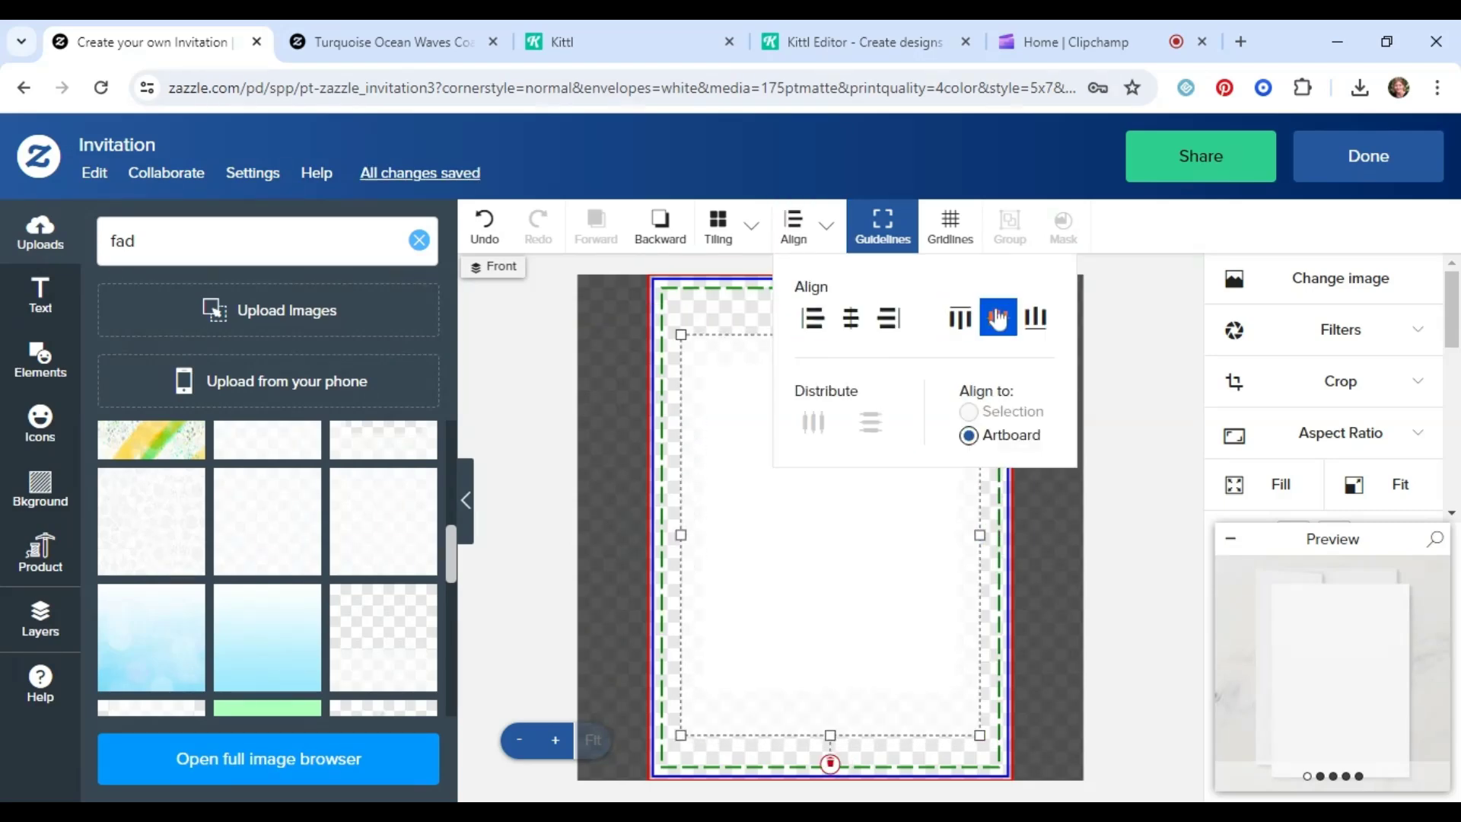
right_click(883, 538)
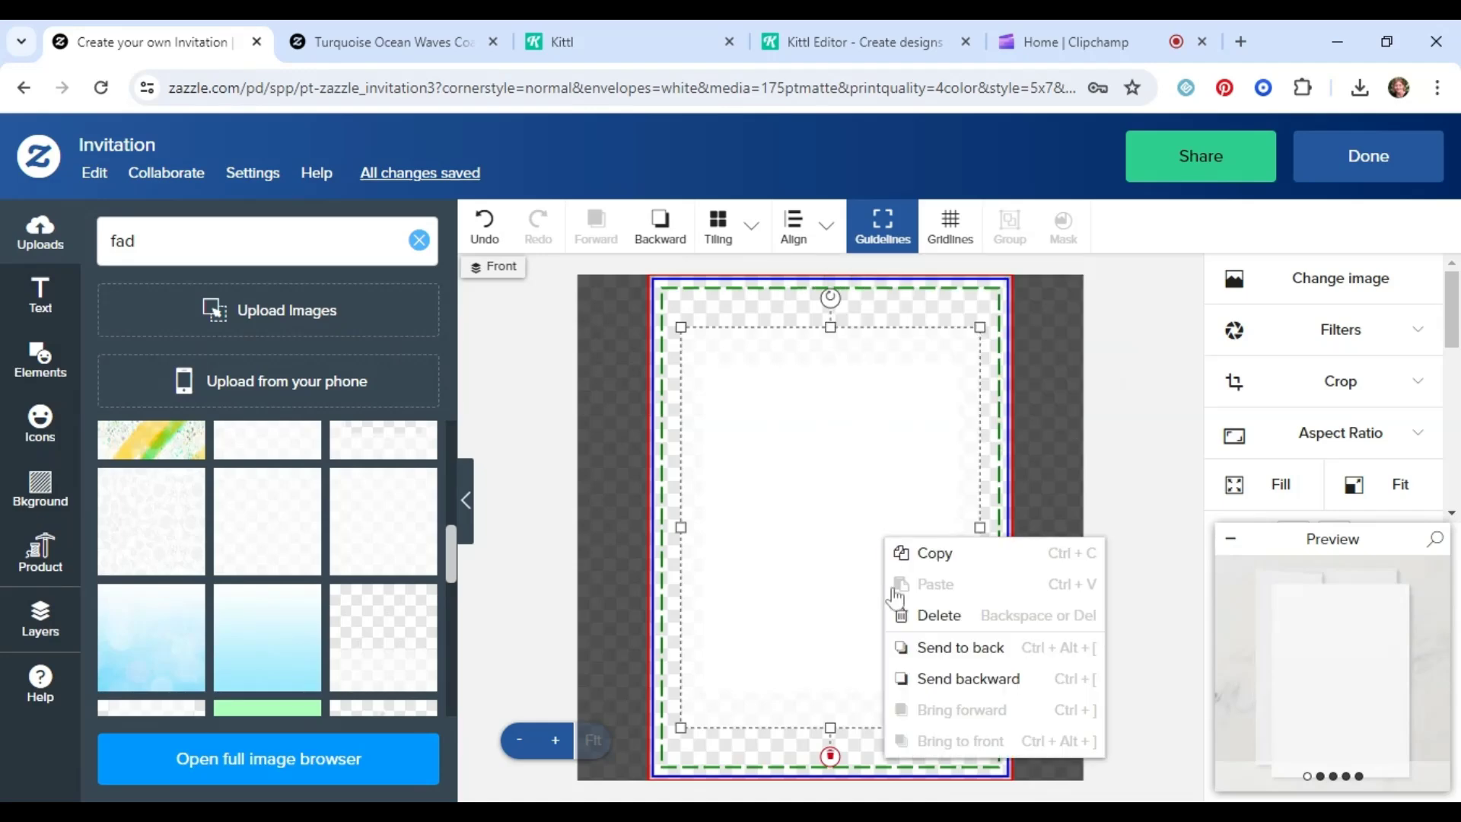
left_click(936, 650)
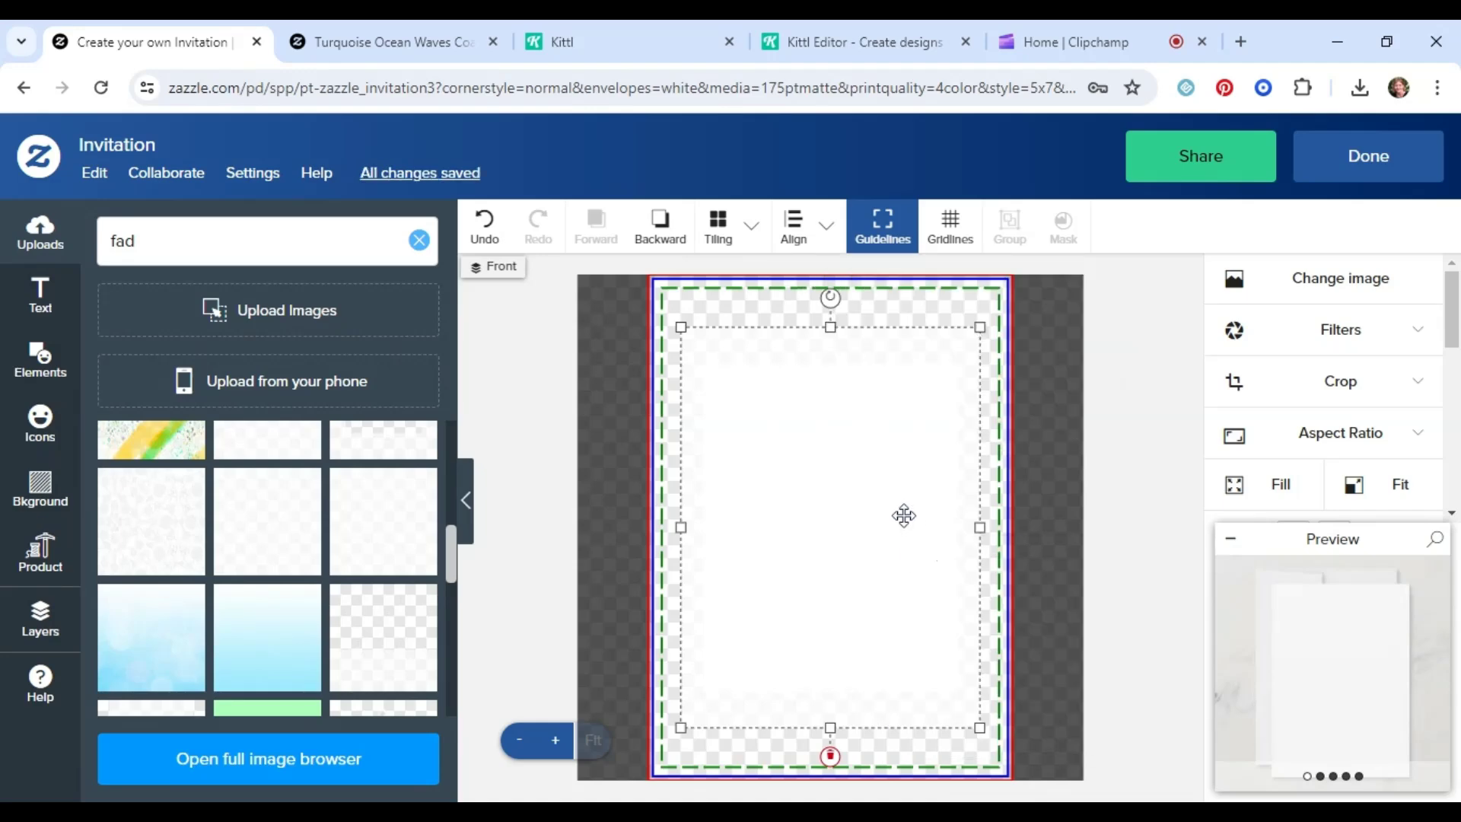
left_click(867, 489)
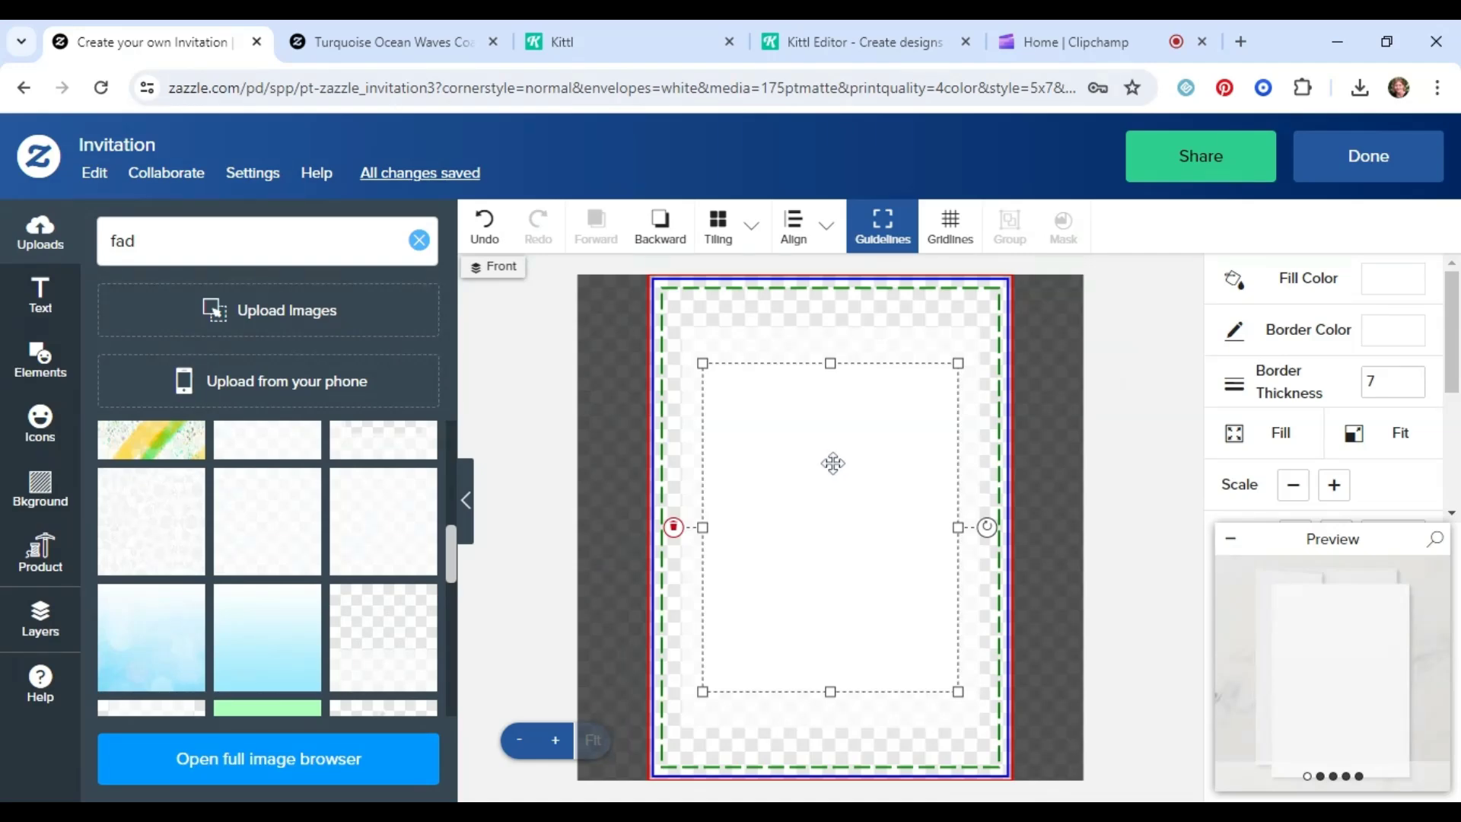
Add a text object reading "JOIN US FOR" to the invitation
left_click(40, 296)
left_click(286, 259)
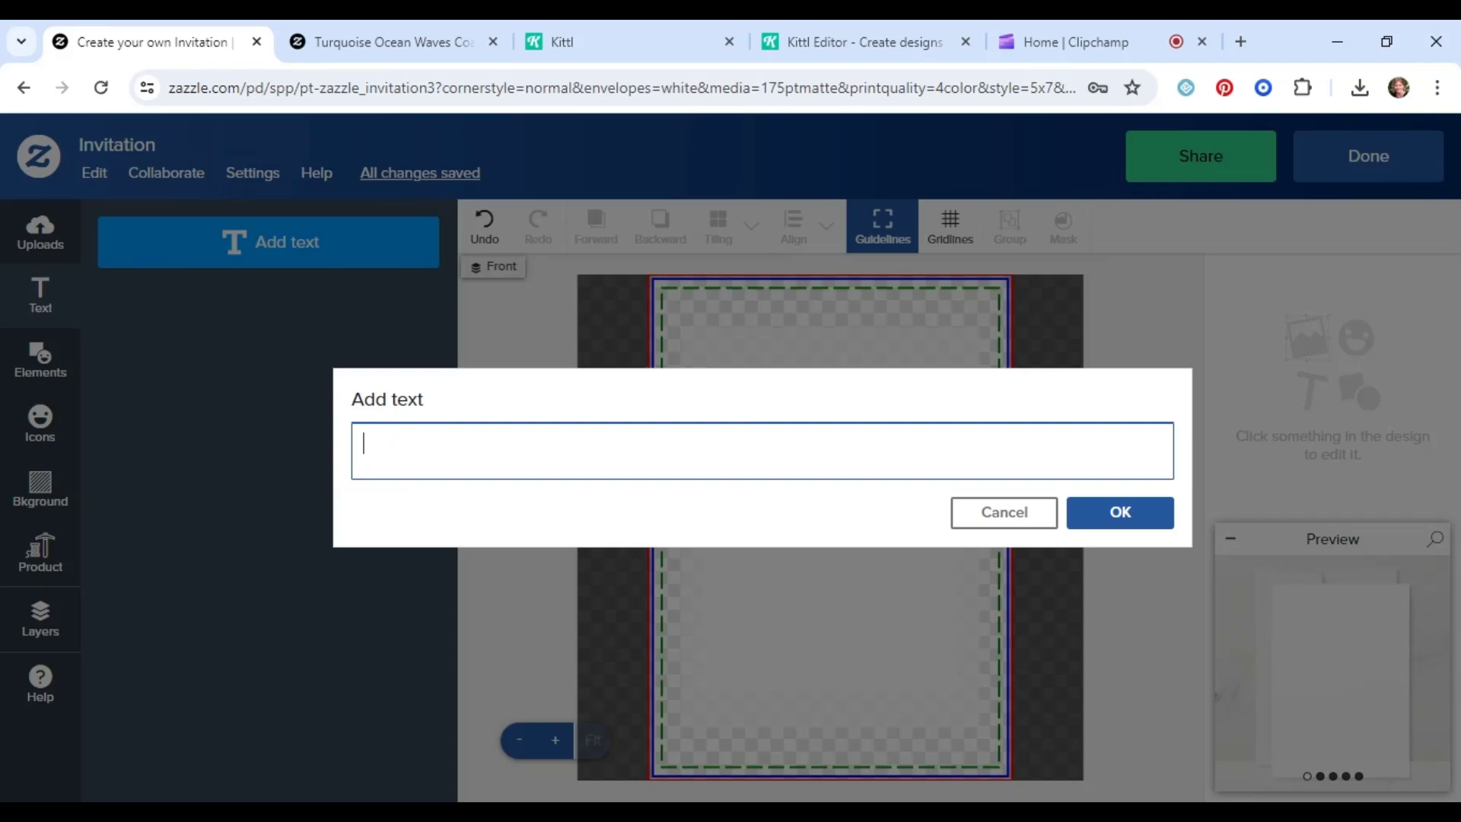
type("JOIN US FOR")
left_click(1129, 515)
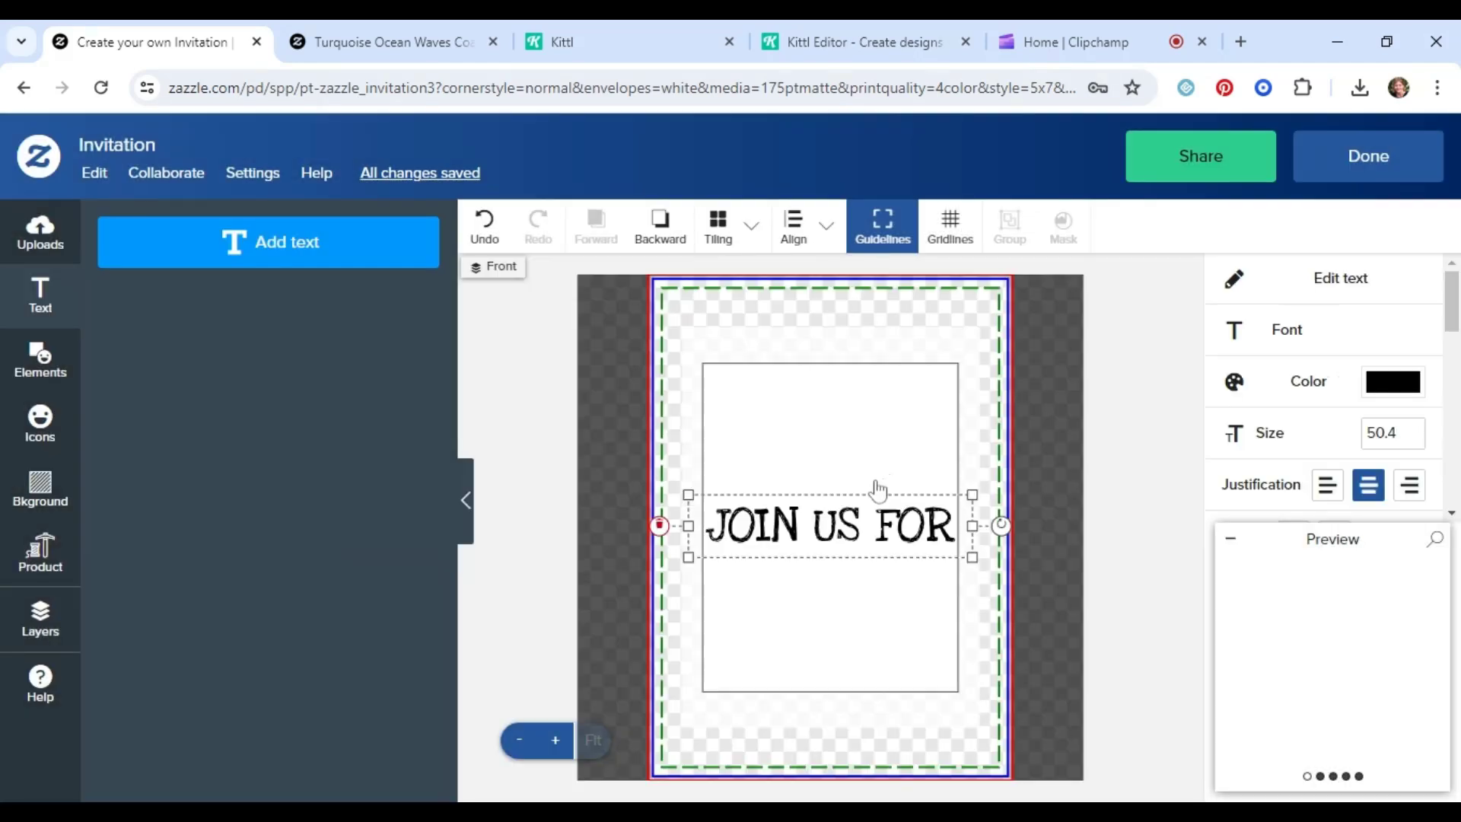
Change the font of the "JOIN US FOR" text to Abhaya Libre Medium
left_click(1354, 330)
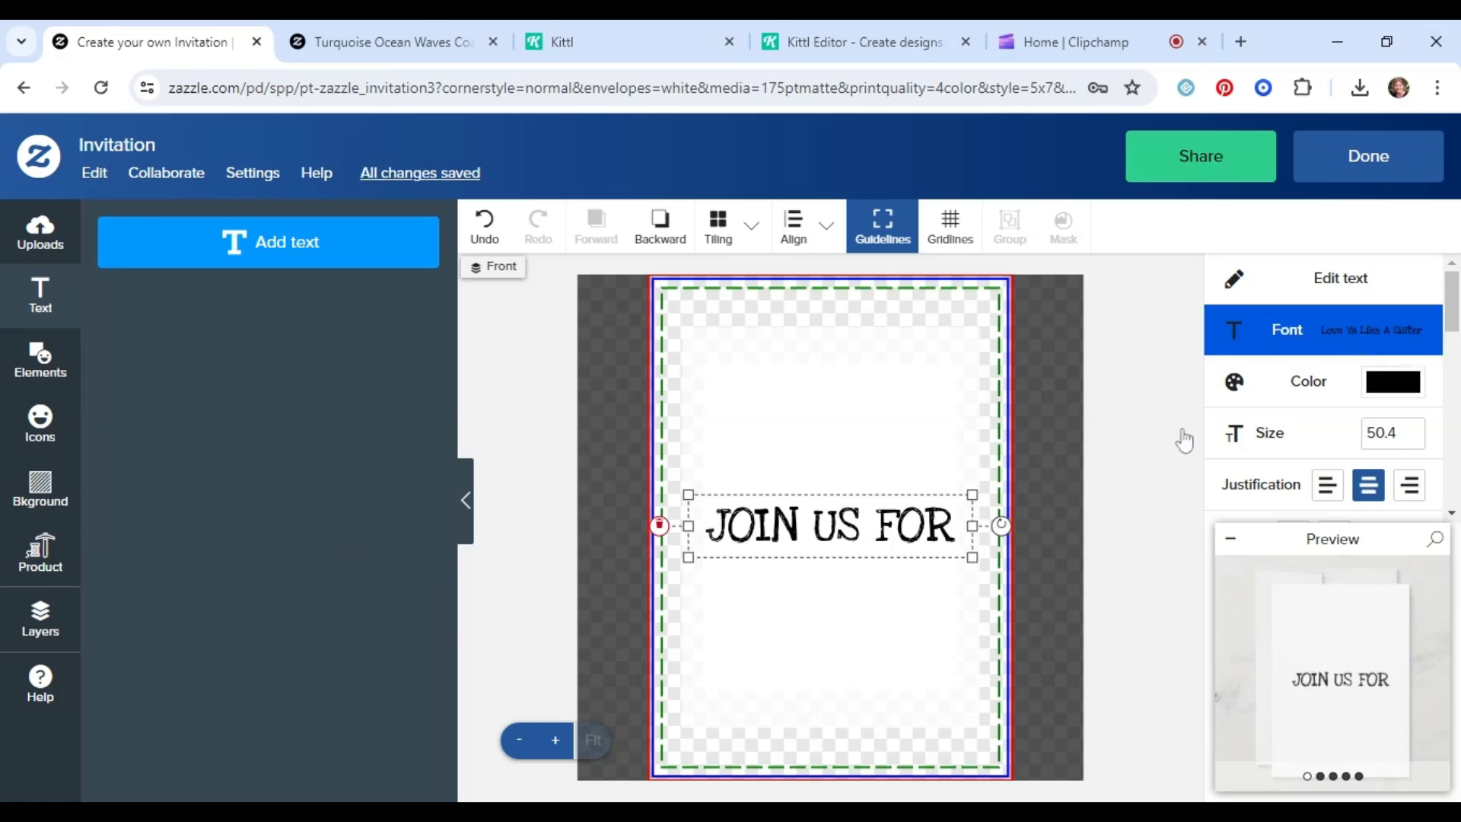
scroll(1323, 395, "down", 1)
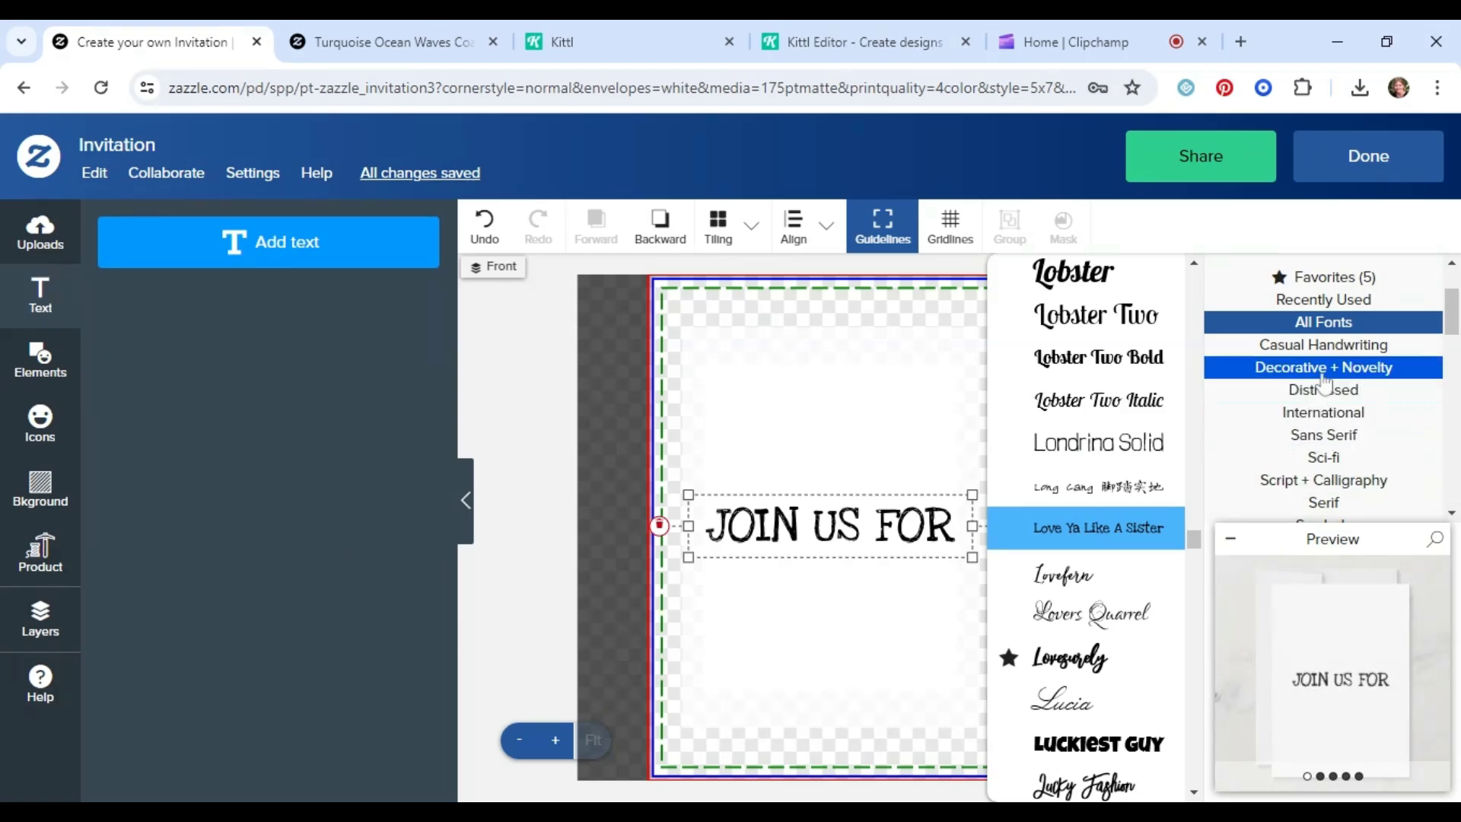
left_click(1305, 481)
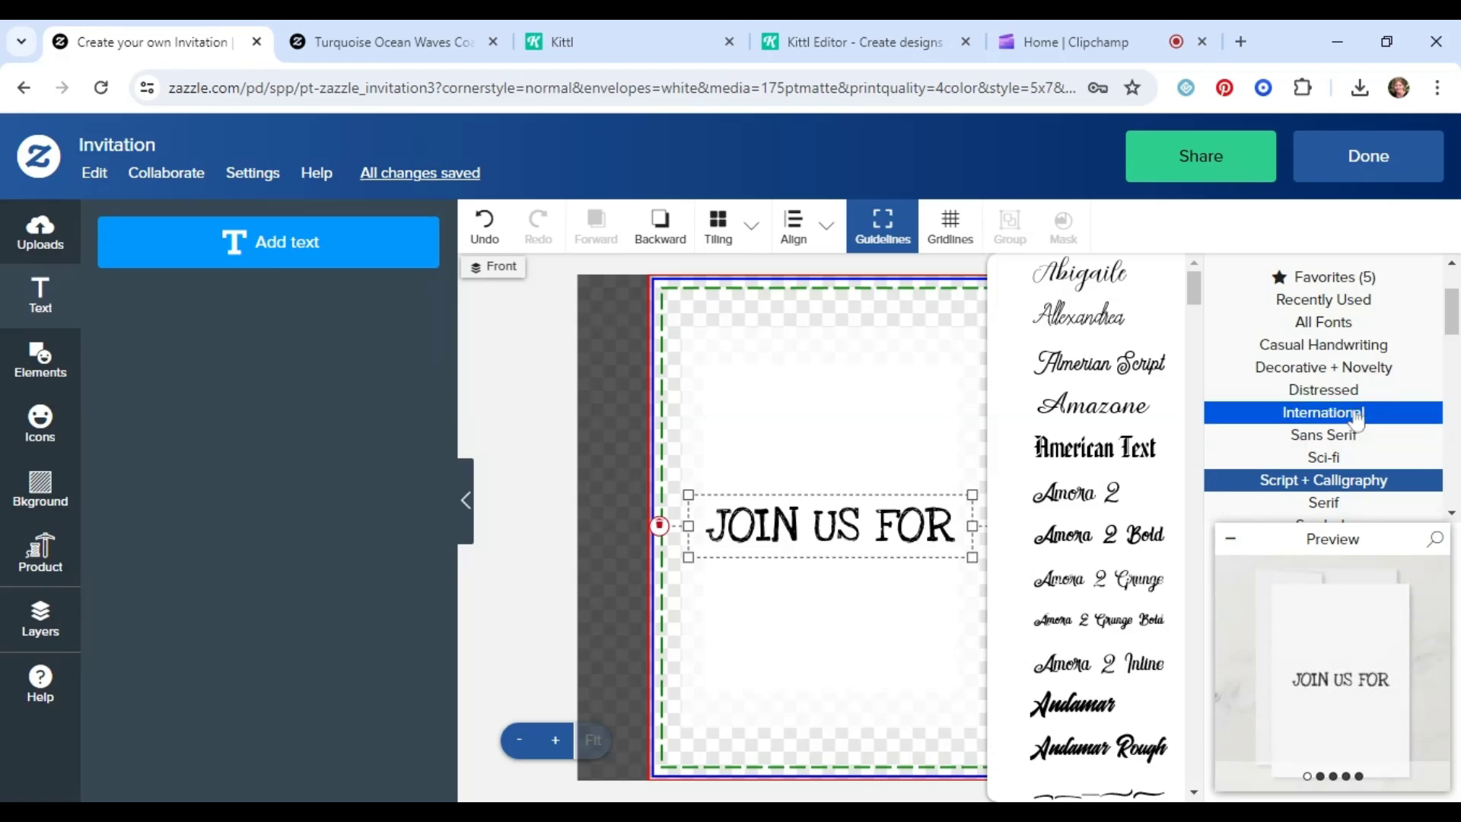
scroll(1357, 426, "down", 3)
scroll(1354, 420, "up", 4)
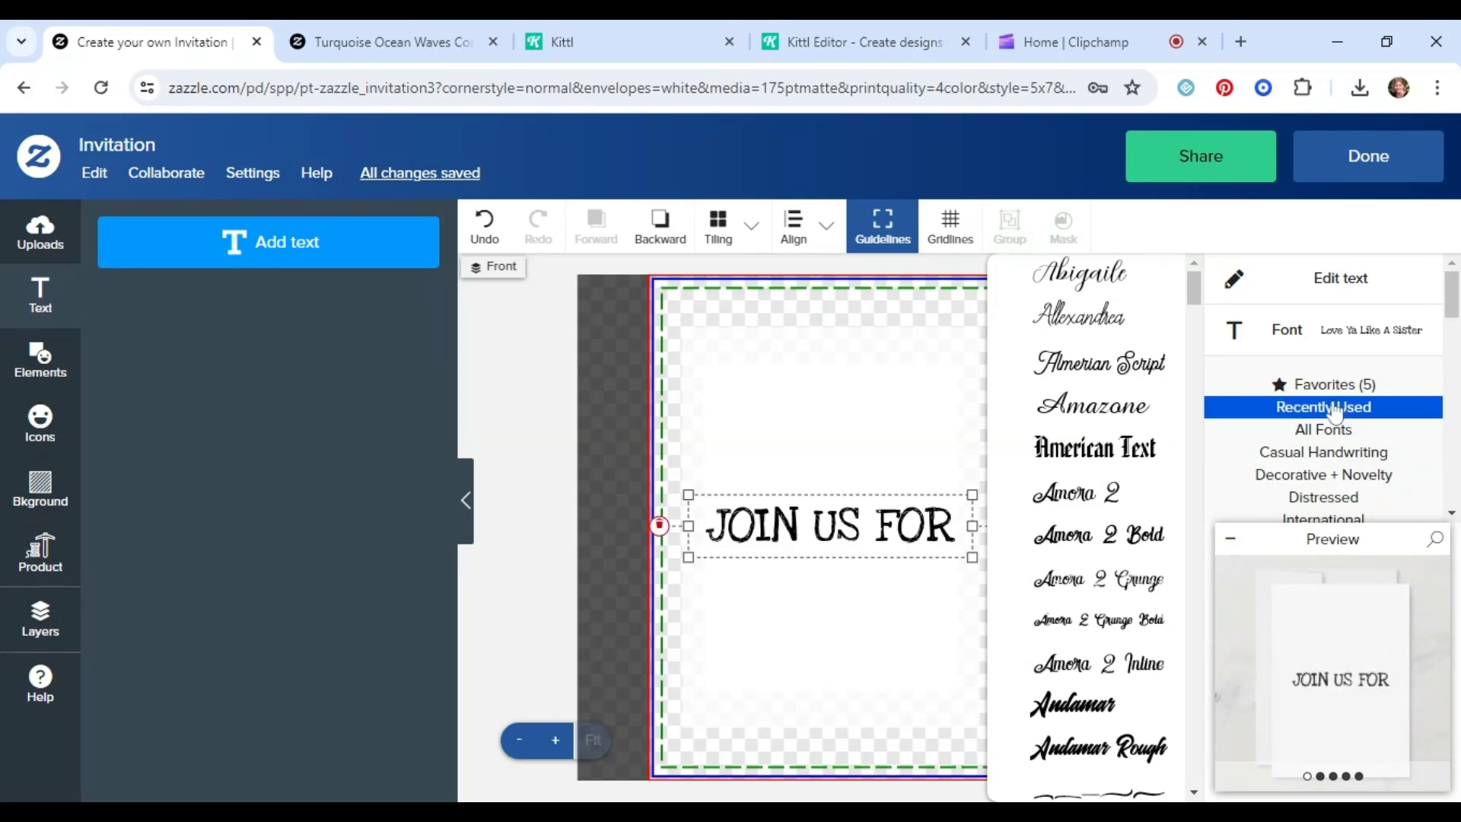
left_click(1326, 434)
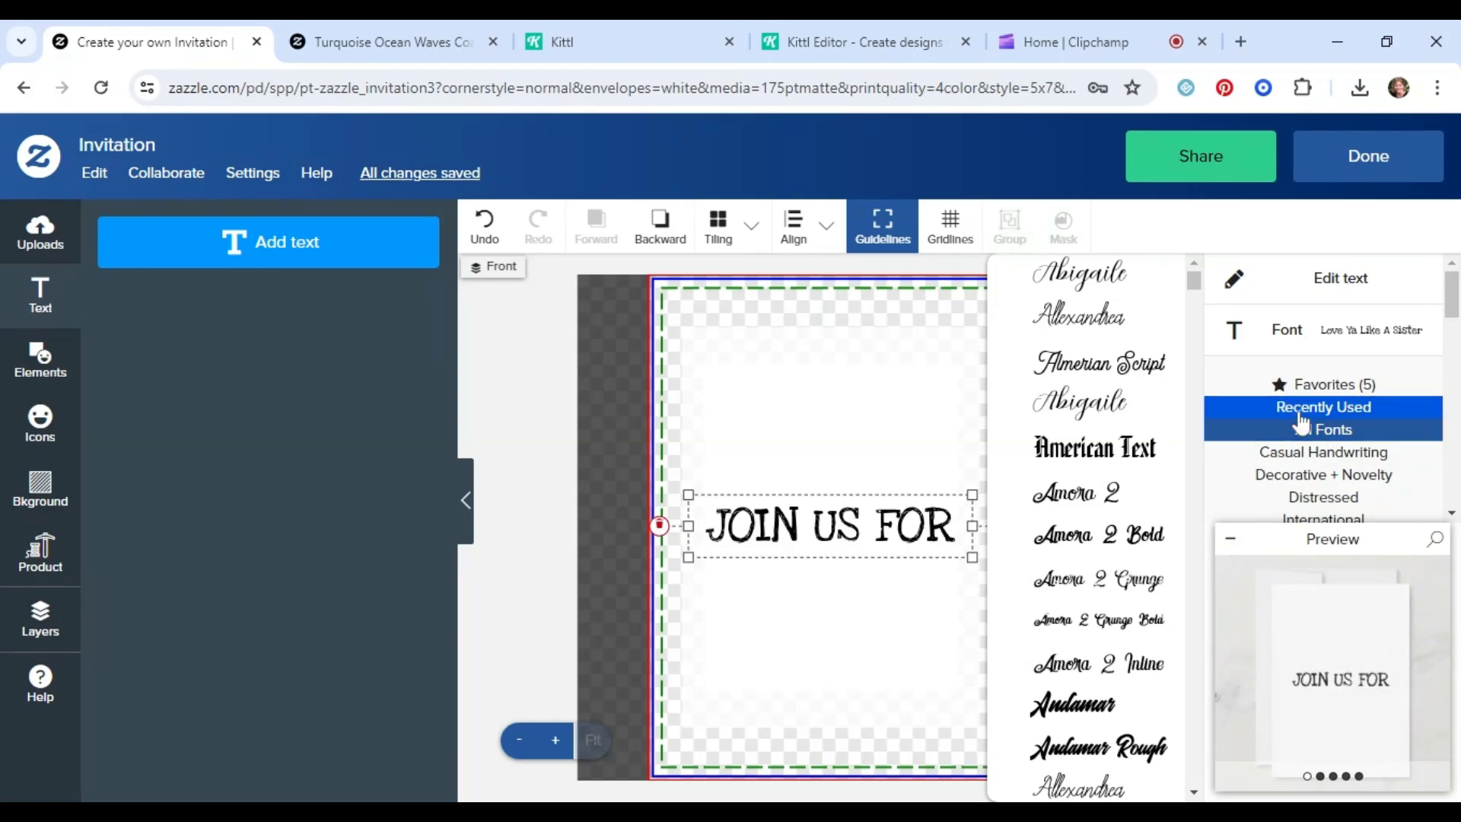
left_click(1137, 372)
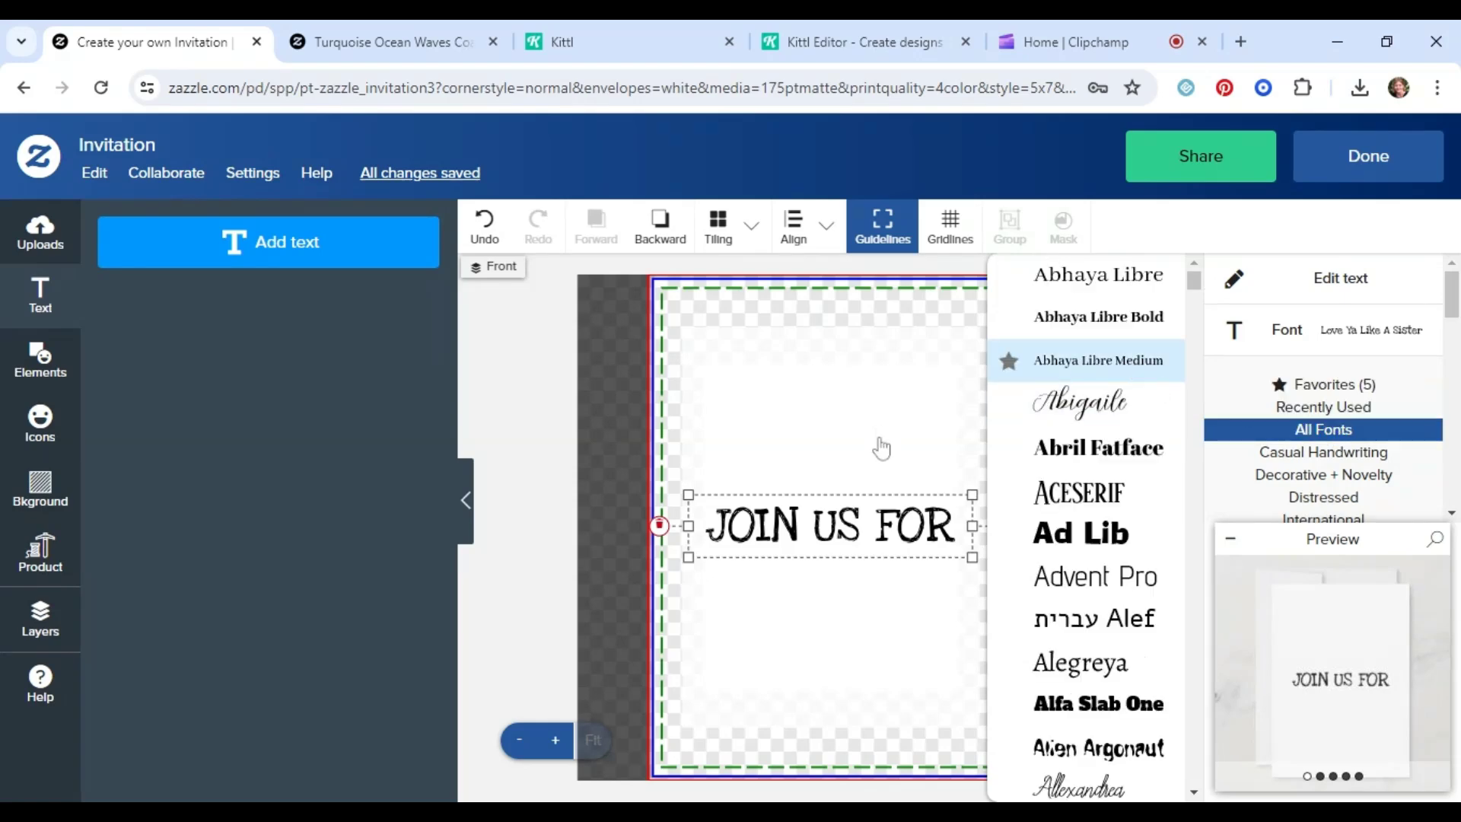
Scale the "JOIN US FOR" text down to size 17.4 and place it just inside the white rectangle's upper edge
scroll(1339, 388, "down", 5)
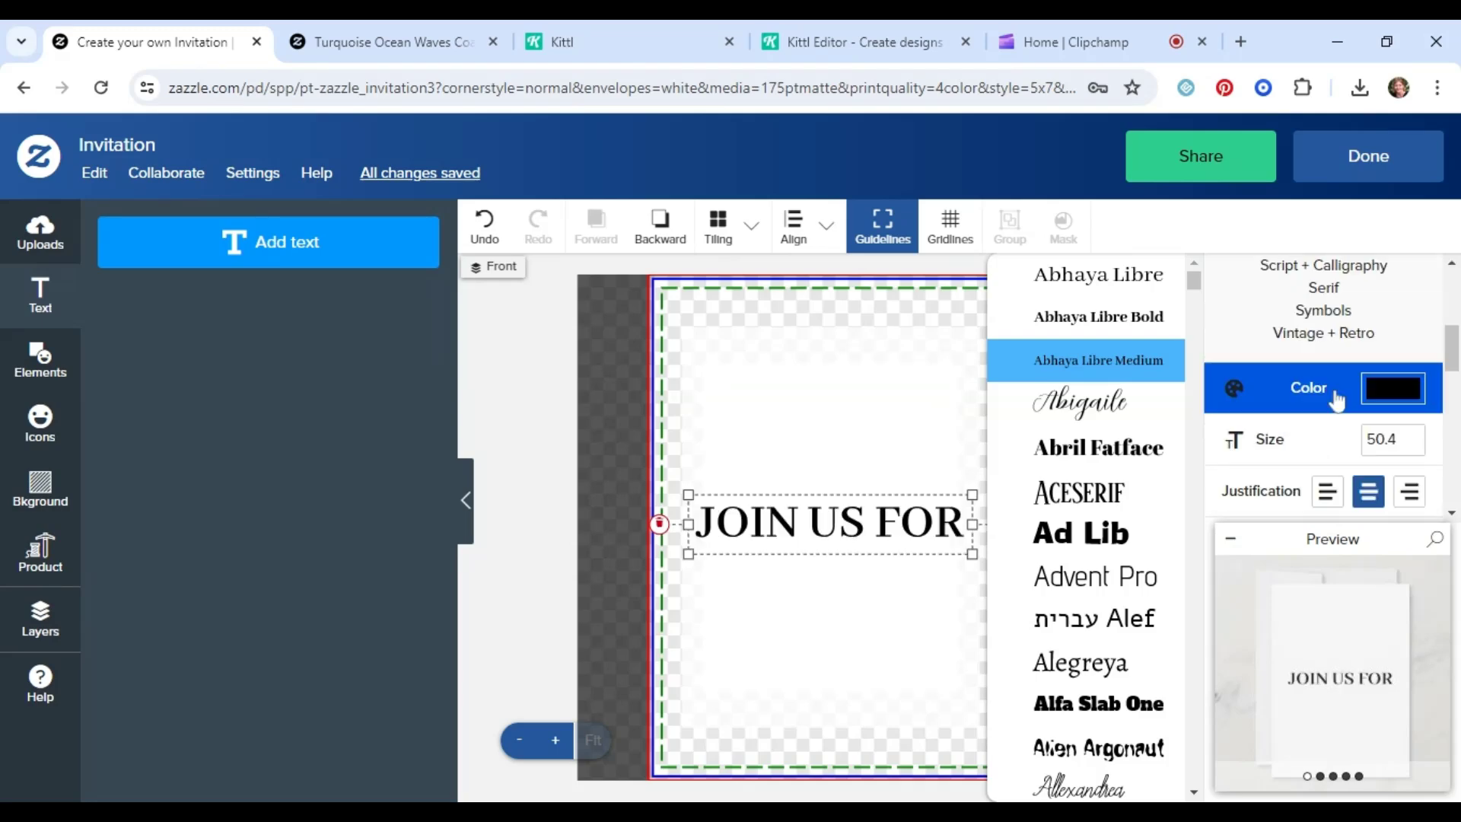
scroll(1317, 354, "up", 3)
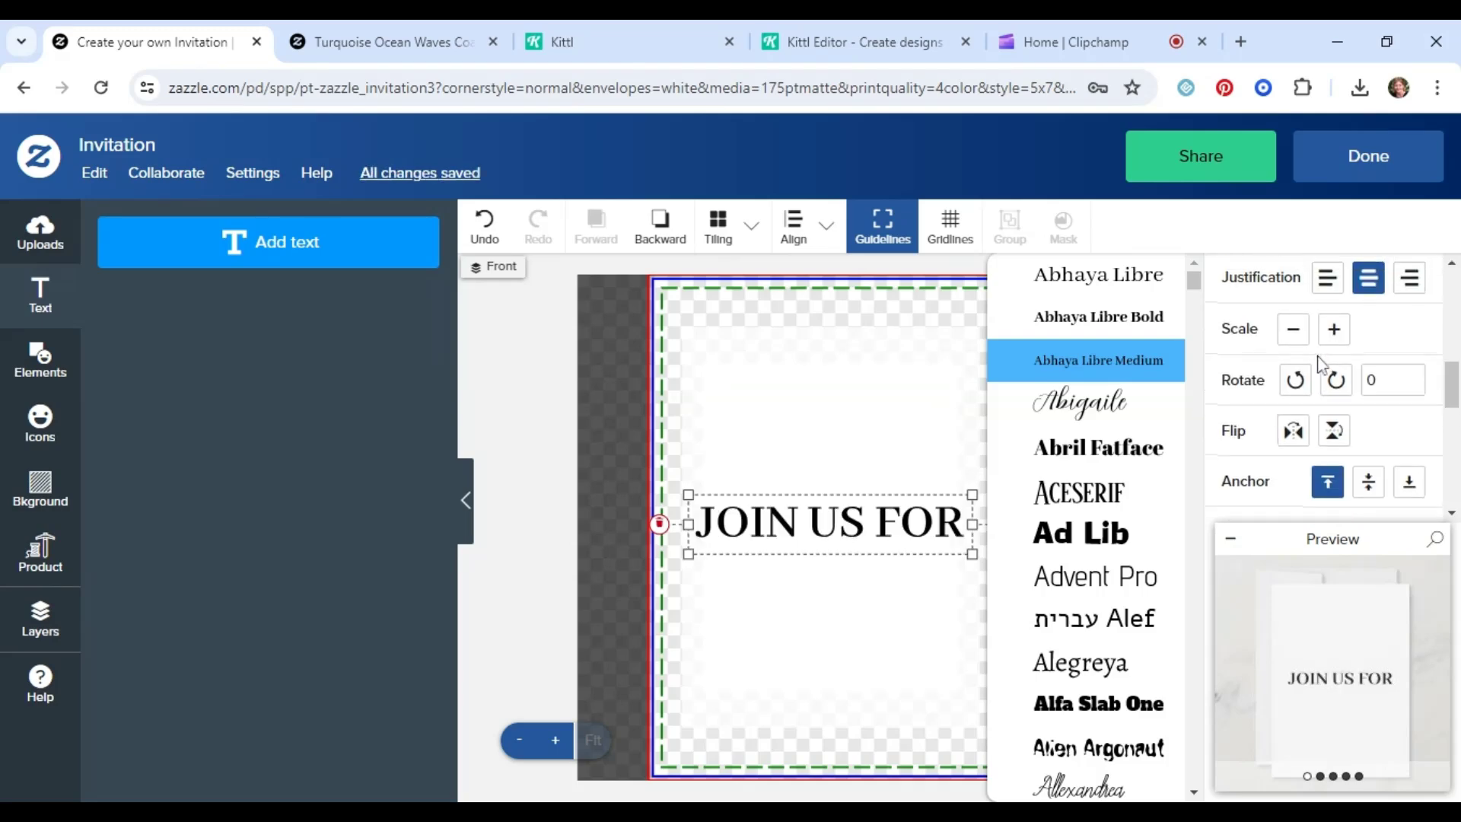
left_click(1297, 441)
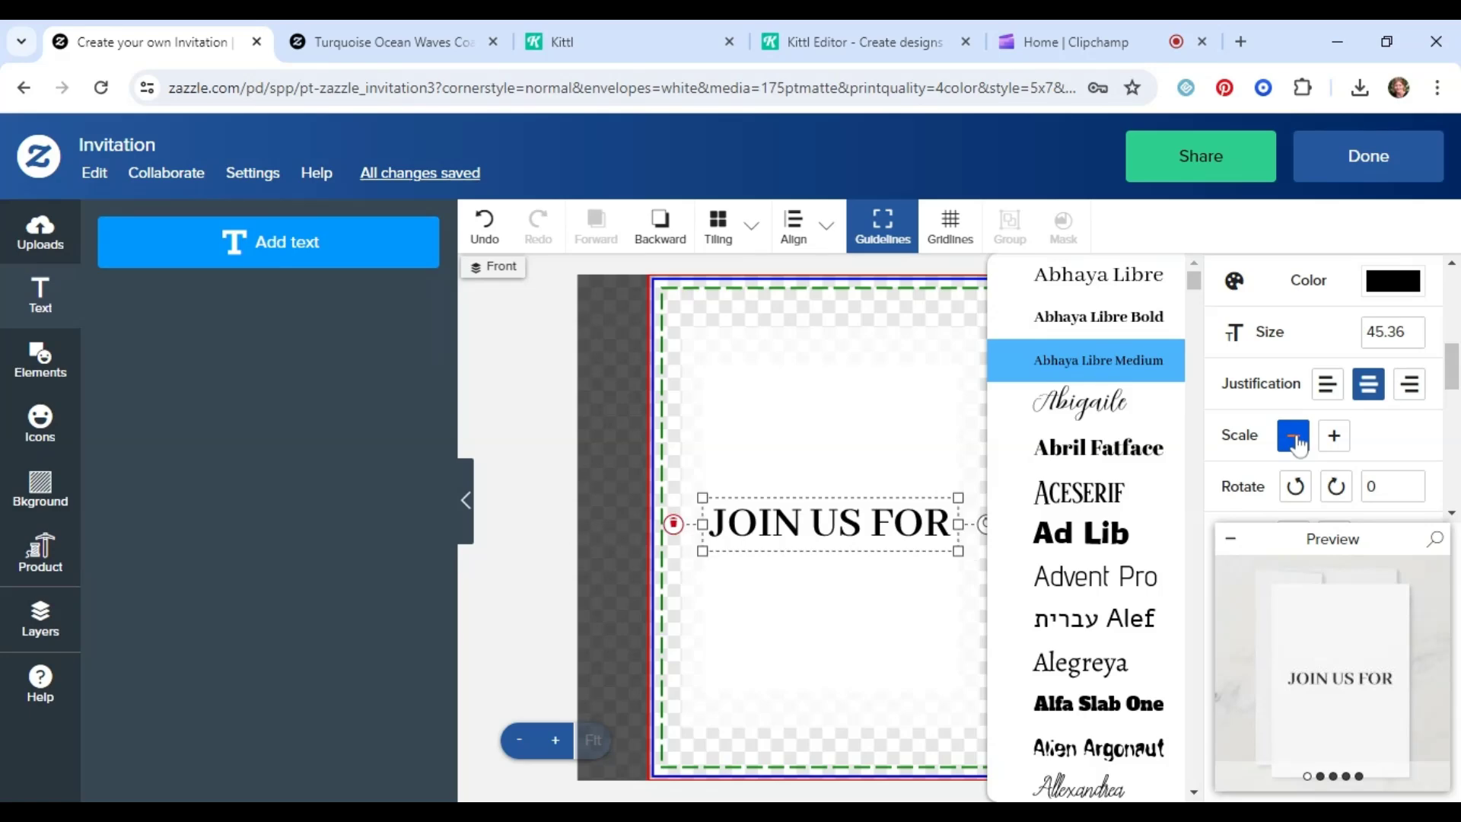
left_click(1297, 442)
left_click(1297, 441)
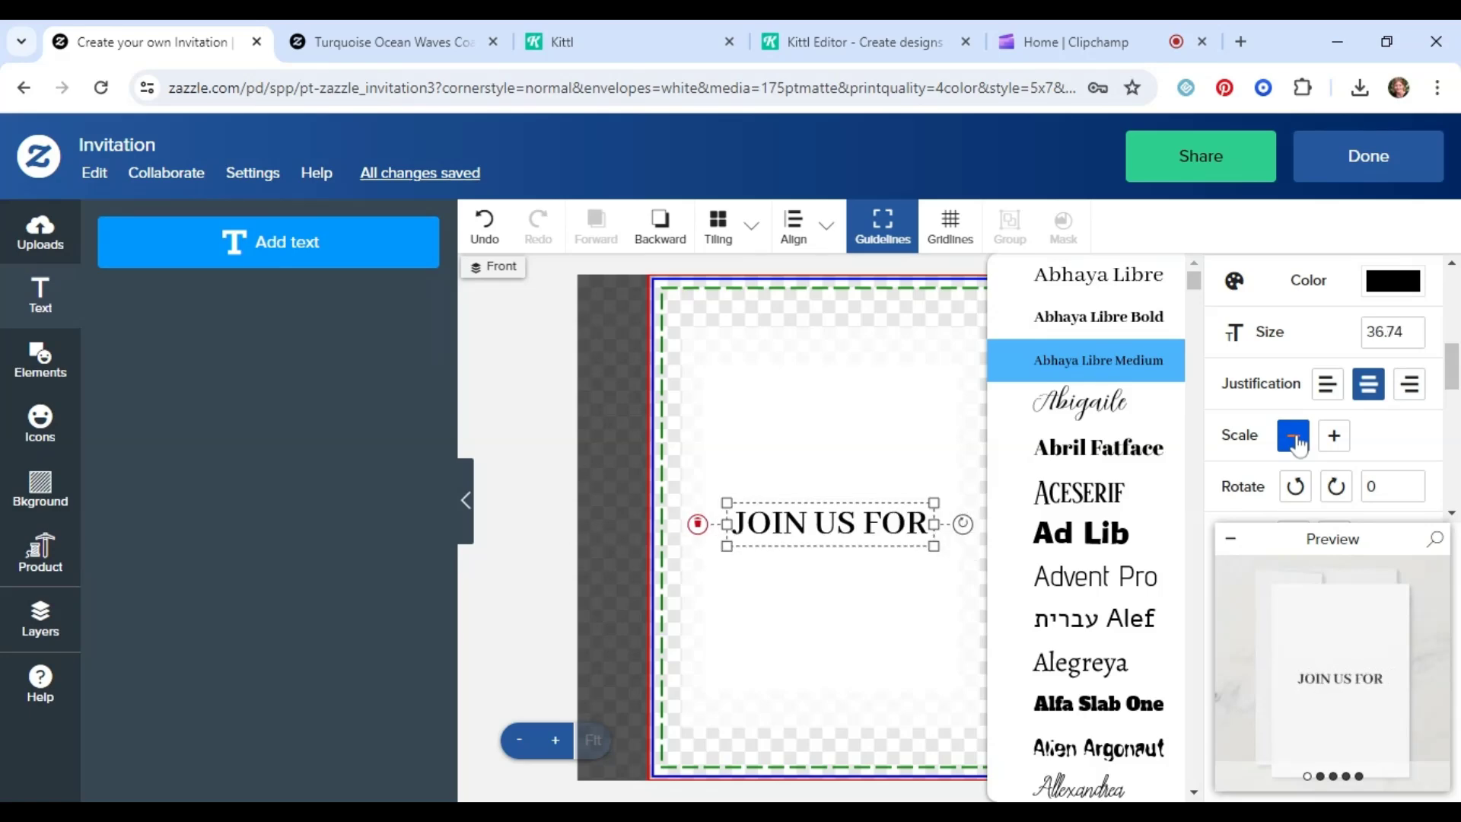
left_click(1297, 441)
left_click(1297, 442)
left_click(1297, 442)
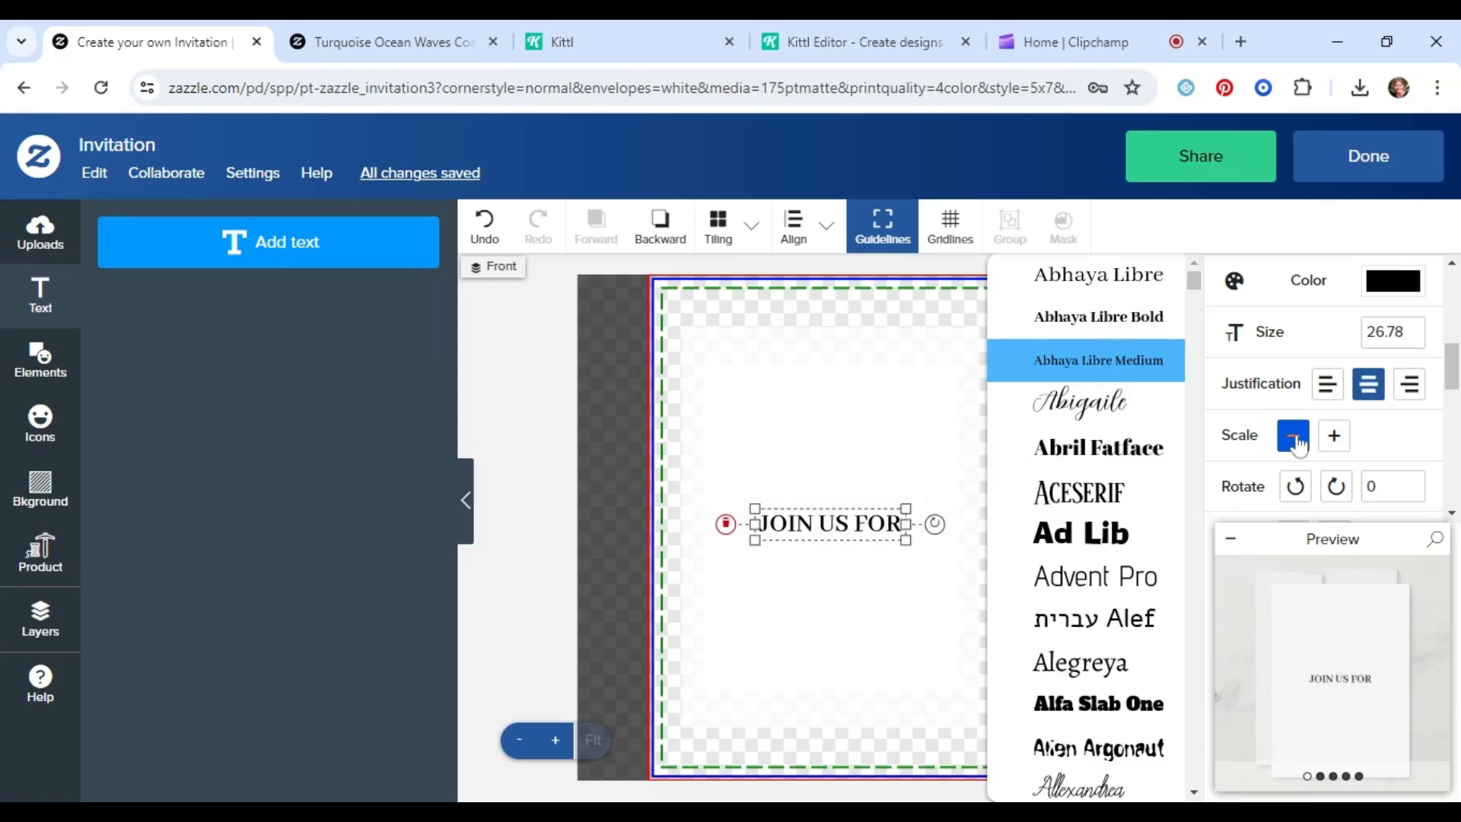
left_click(1297, 441)
left_click(1297, 441)
left_click(1297, 441)
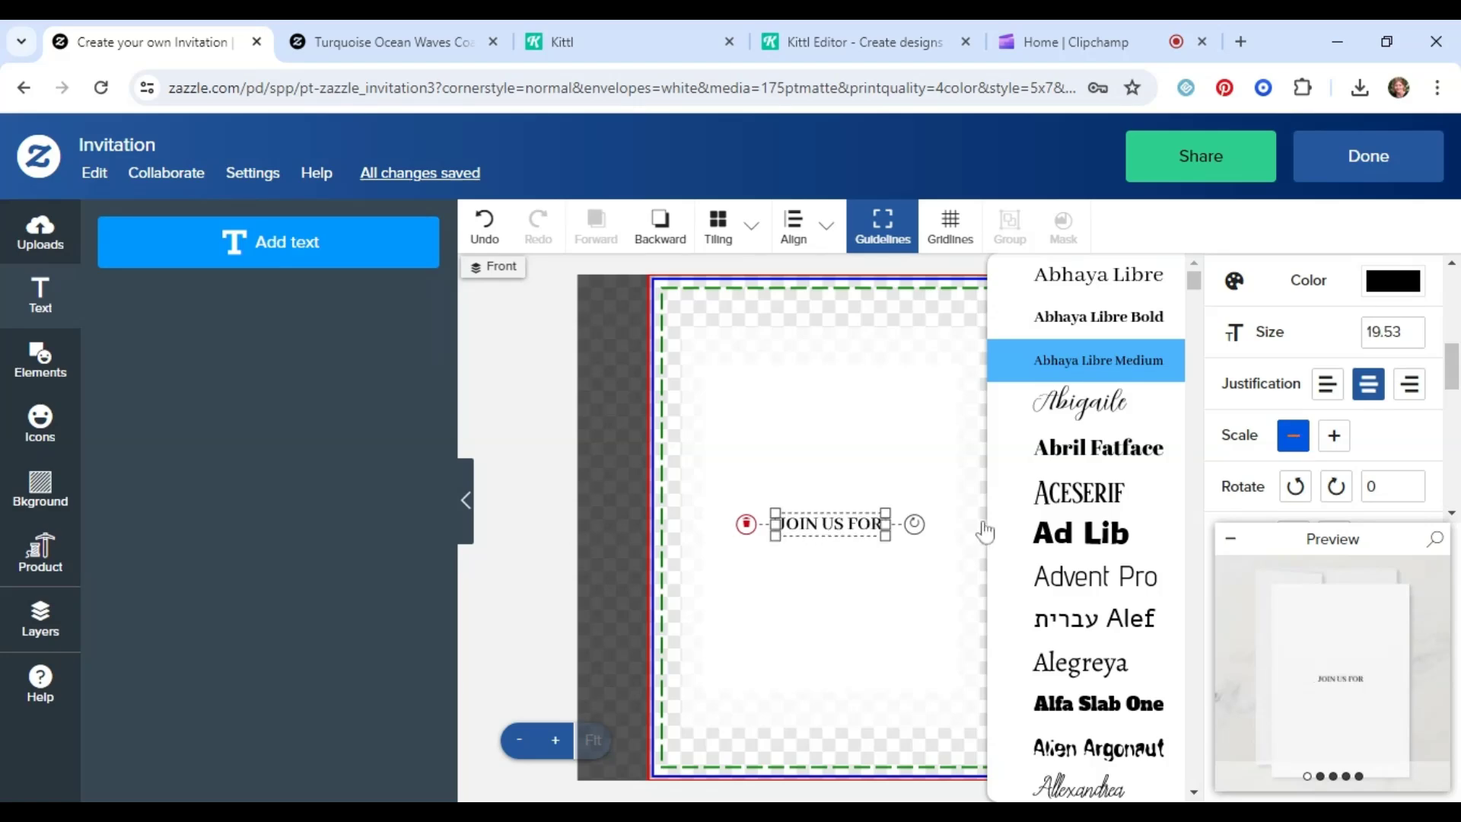
left_click_drag(855, 516, 855, 379)
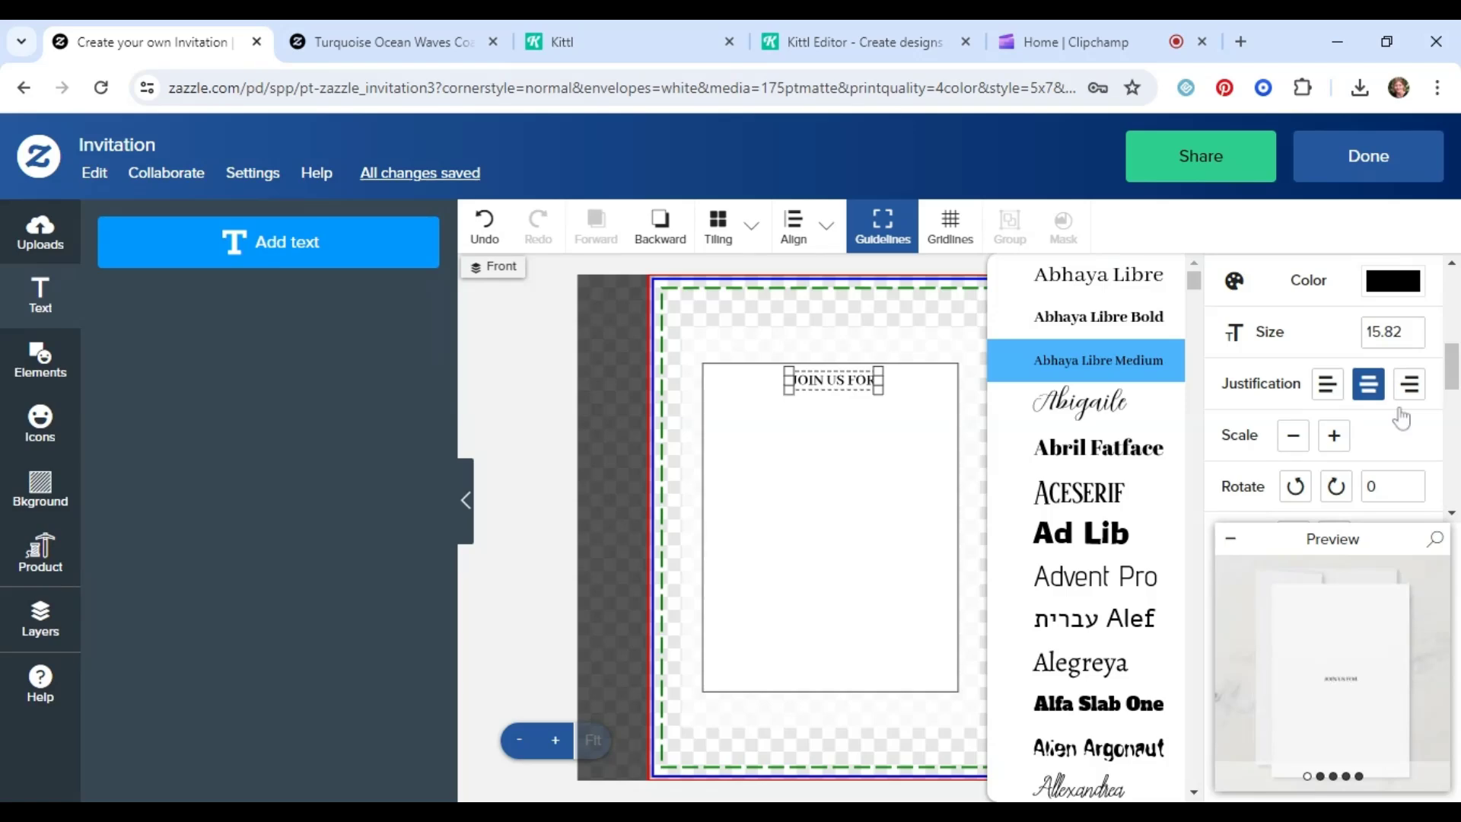
left_click(1333, 437)
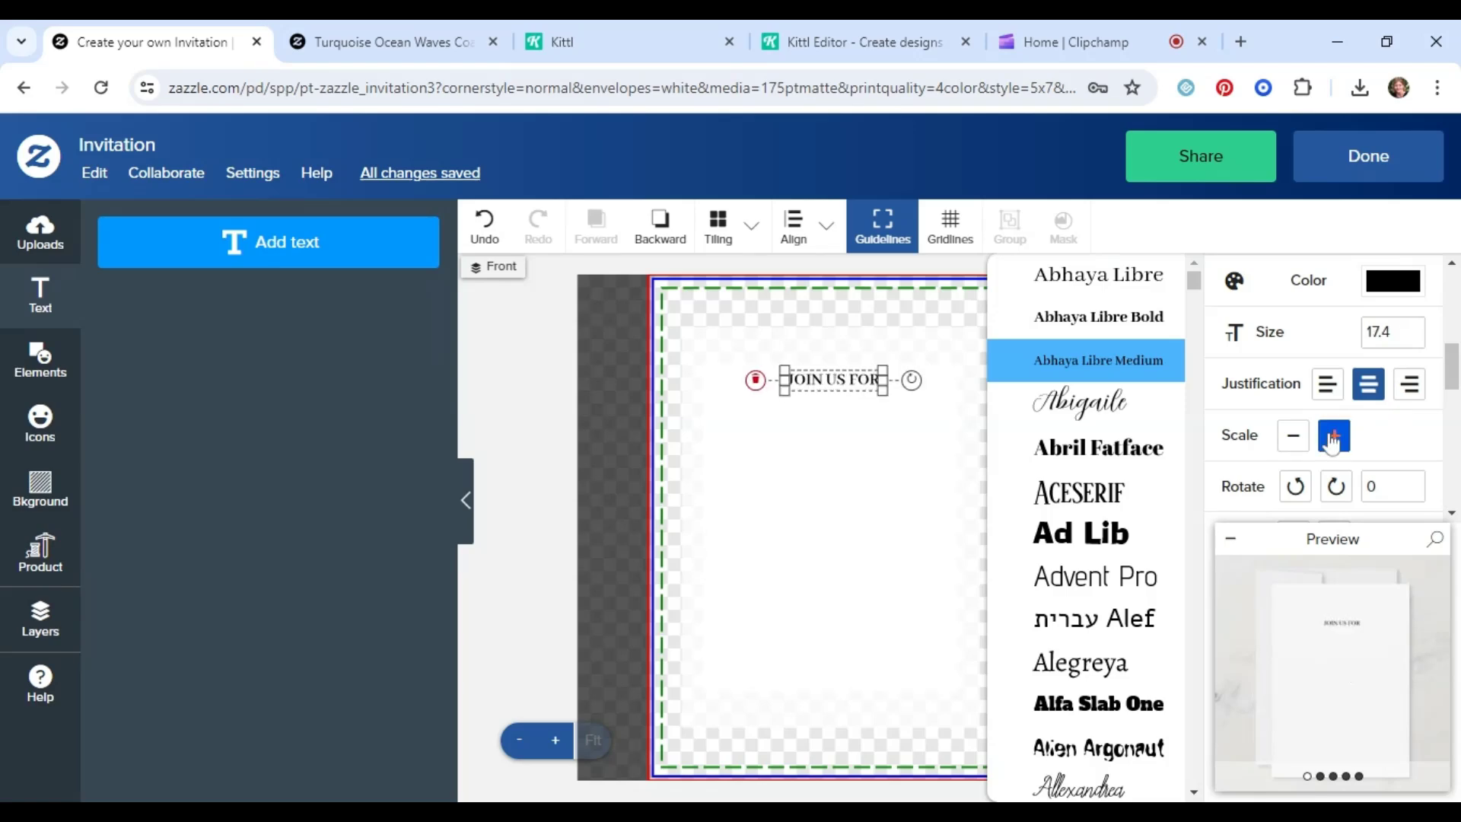
Add a text line reading "the Wedding of" and place it directly below "JOIN US FOR"
left_click(325, 257)
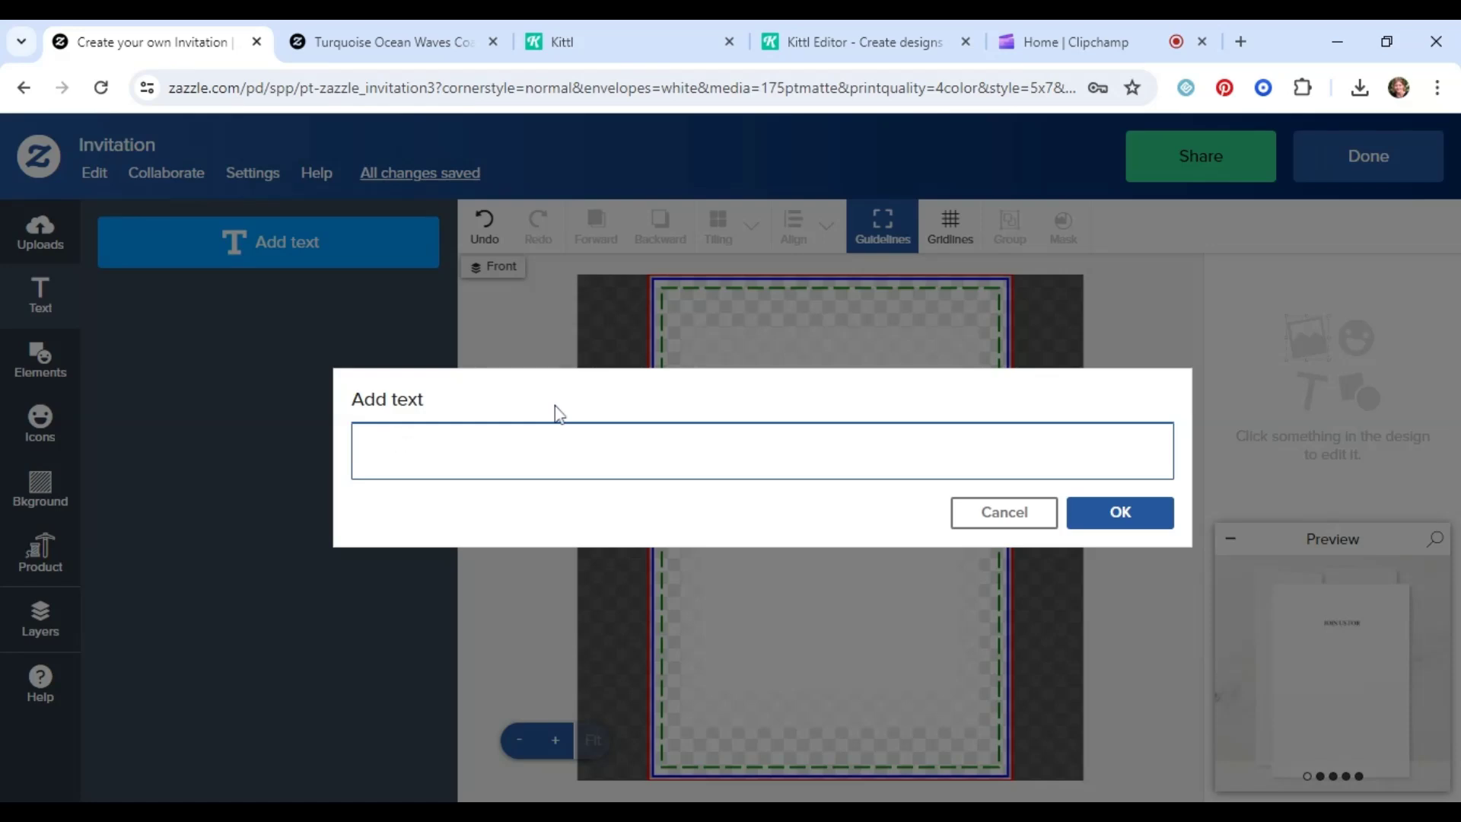
type("The Wedding of")
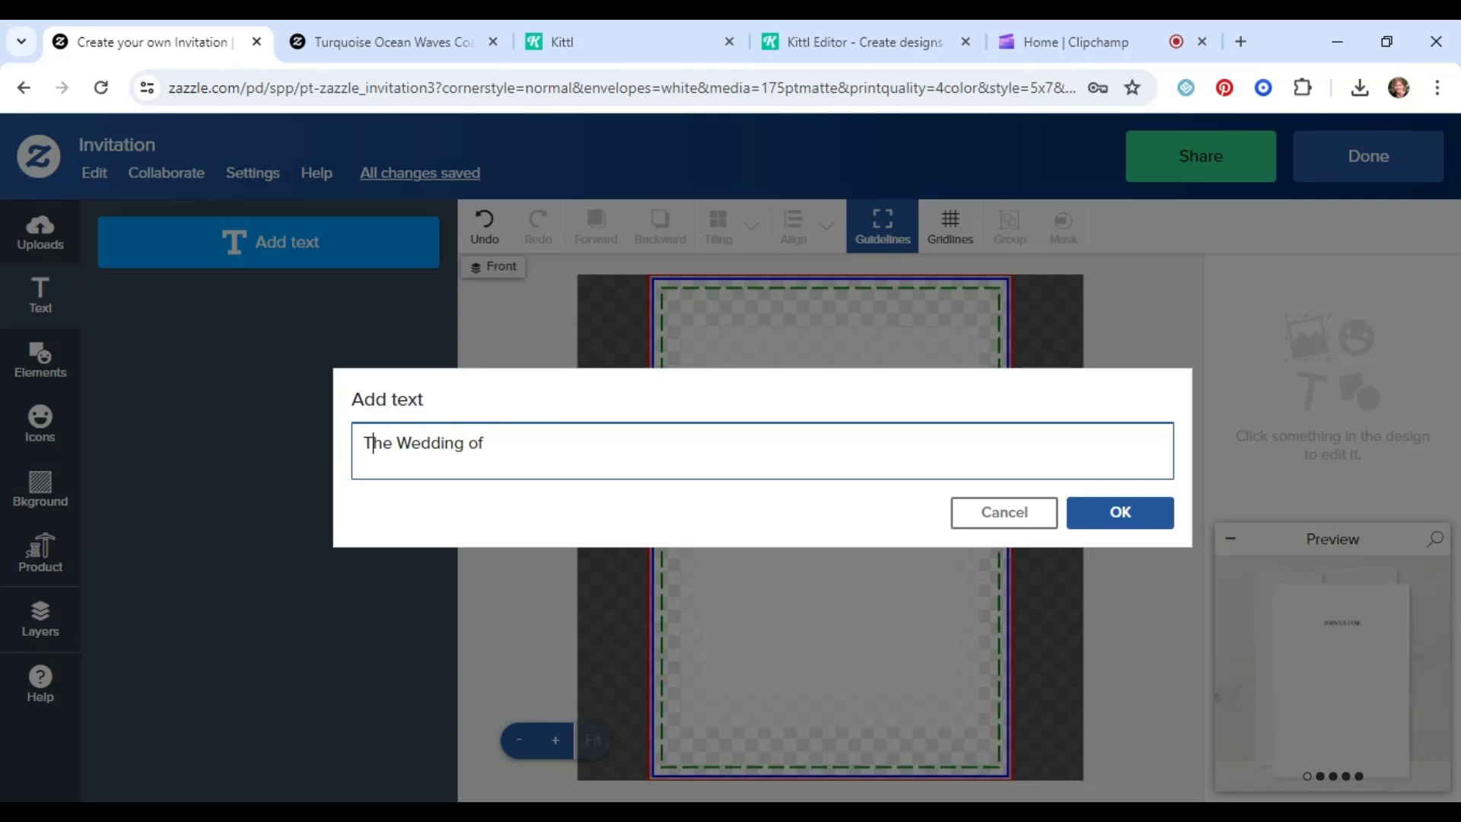
key("BackSpace")
type("t")
left_click(1087, 516)
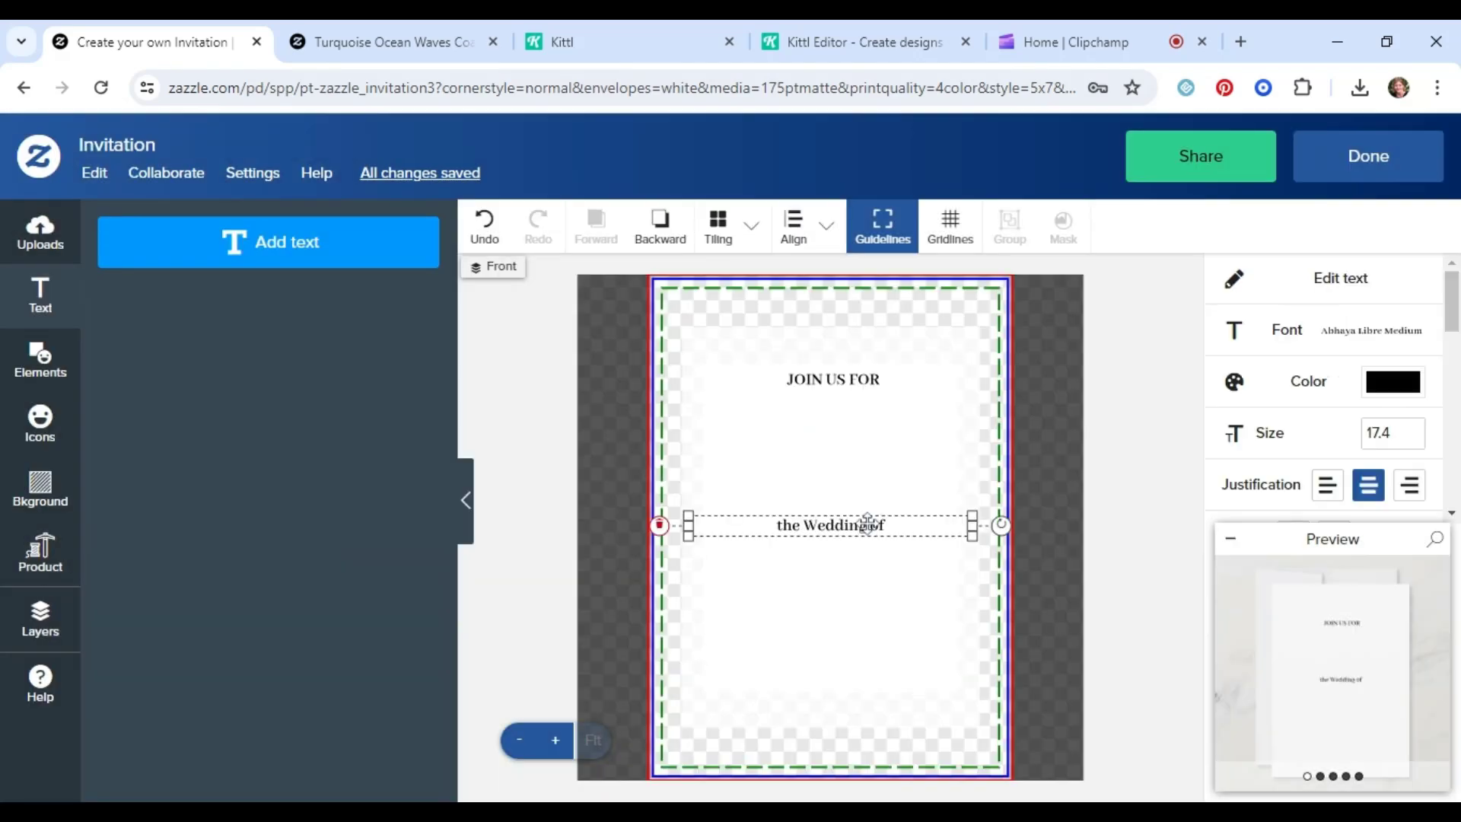
left_click_drag(863, 521, 872, 404)
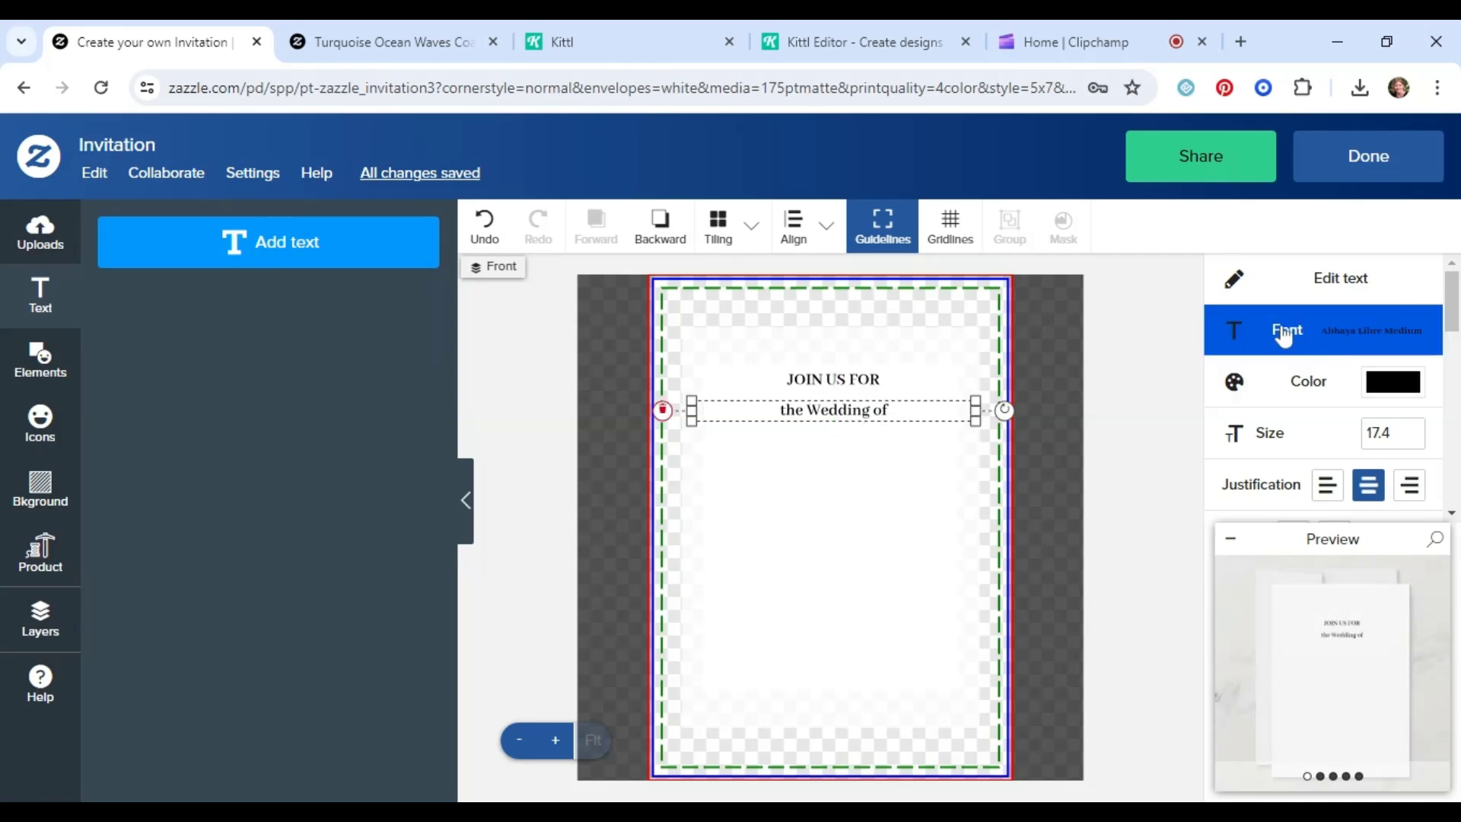
Set the "the Wedding of" text to the Abigaile font and scale it up to size 28.02
left_click(1288, 329)
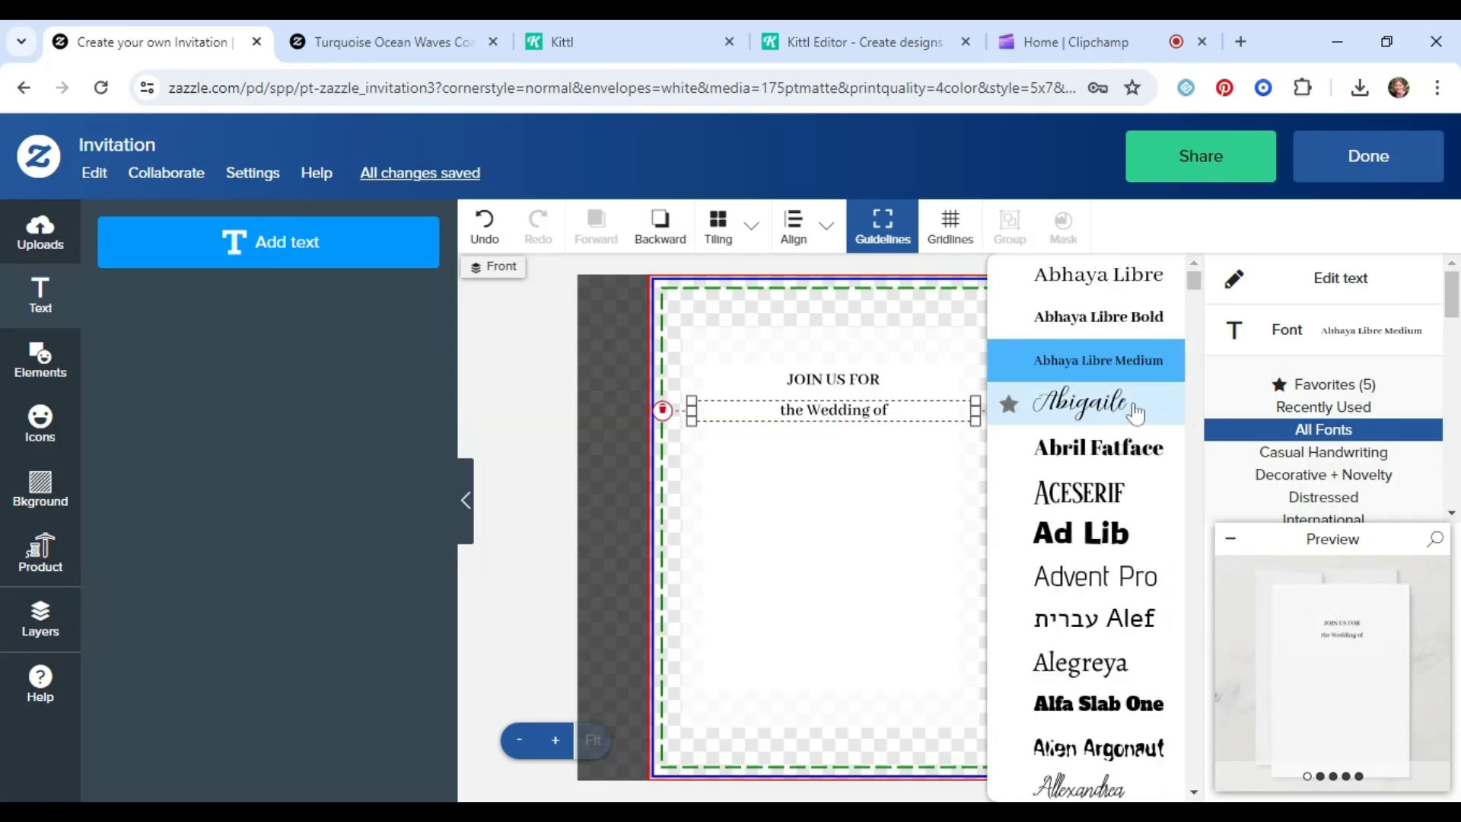
left_click(1095, 404)
scroll(1347, 363, "down", 5)
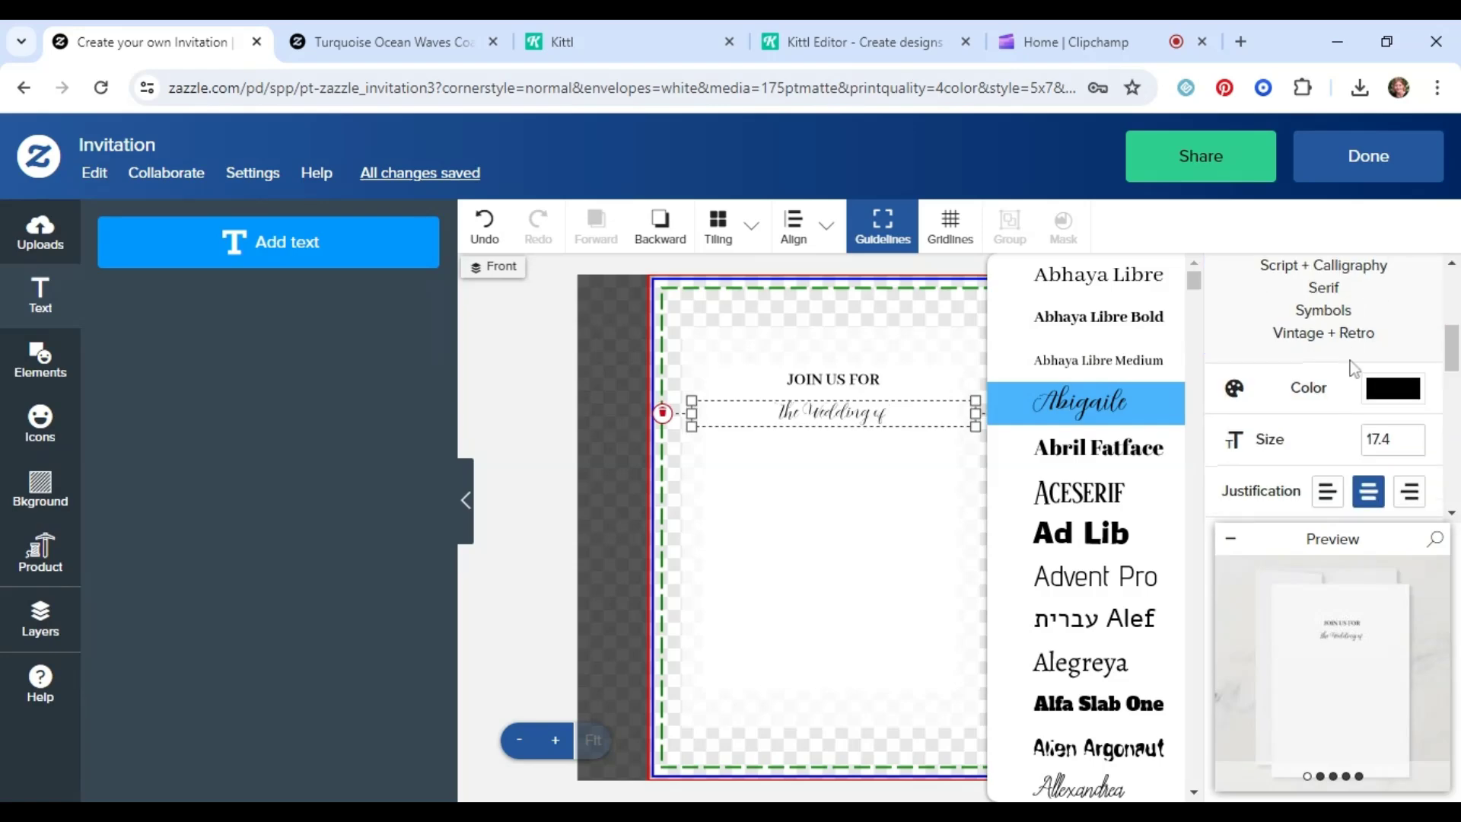
left_click(1335, 329)
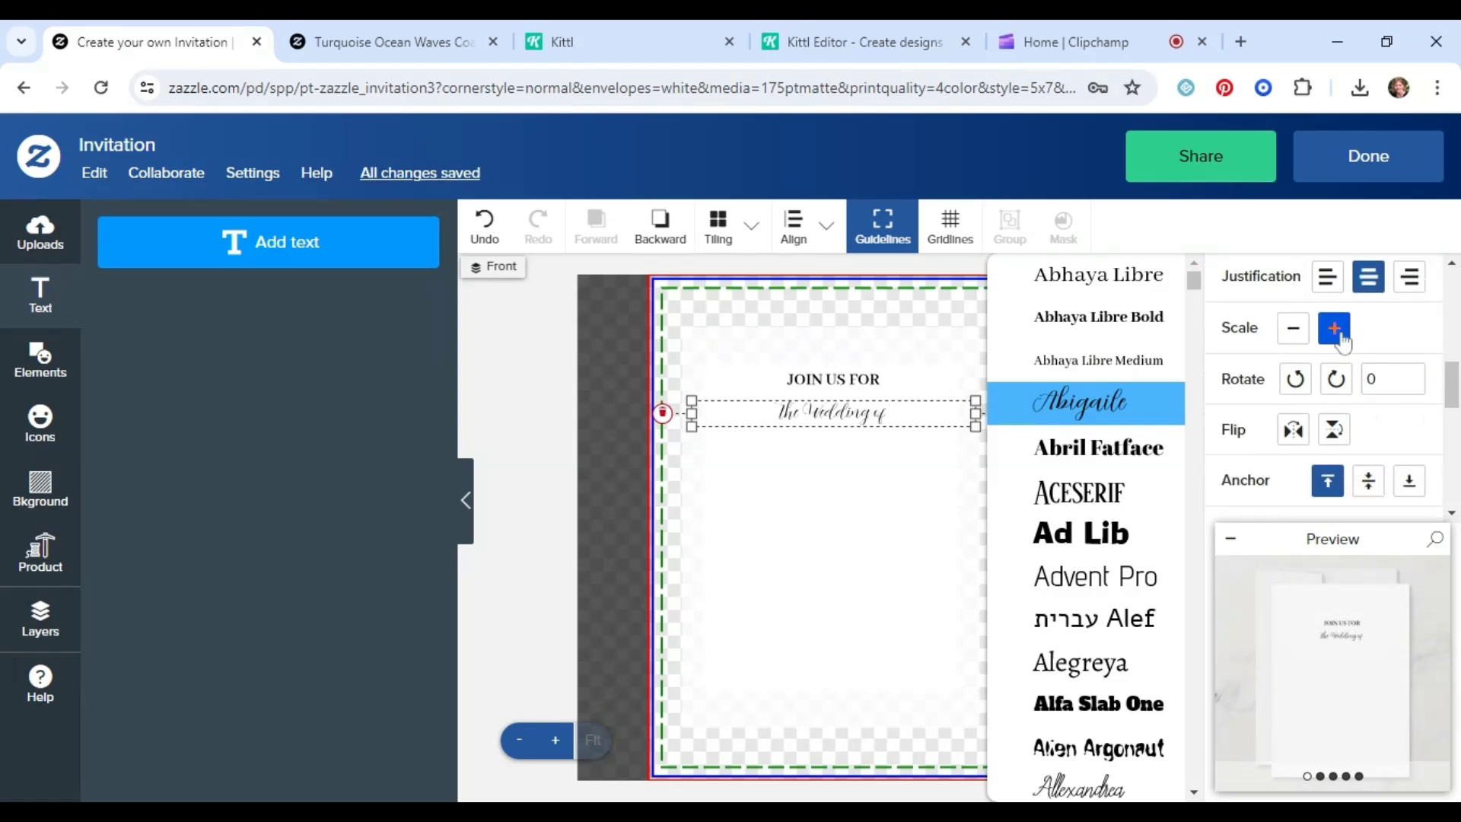
left_click(1338, 332)
left_click(1337, 331)
left_click(1337, 332)
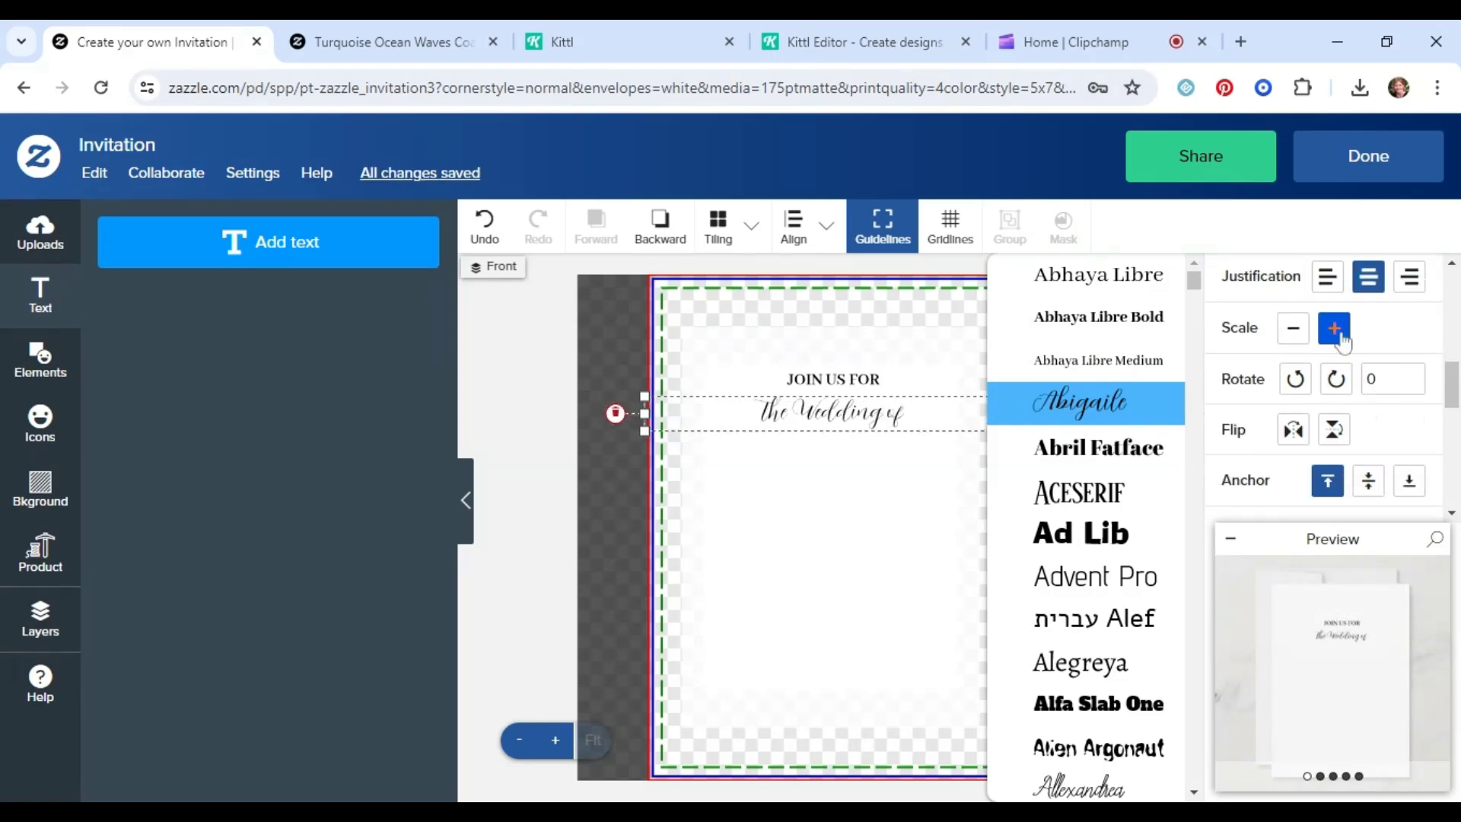
left_click(1337, 331)
left_click(1337, 333)
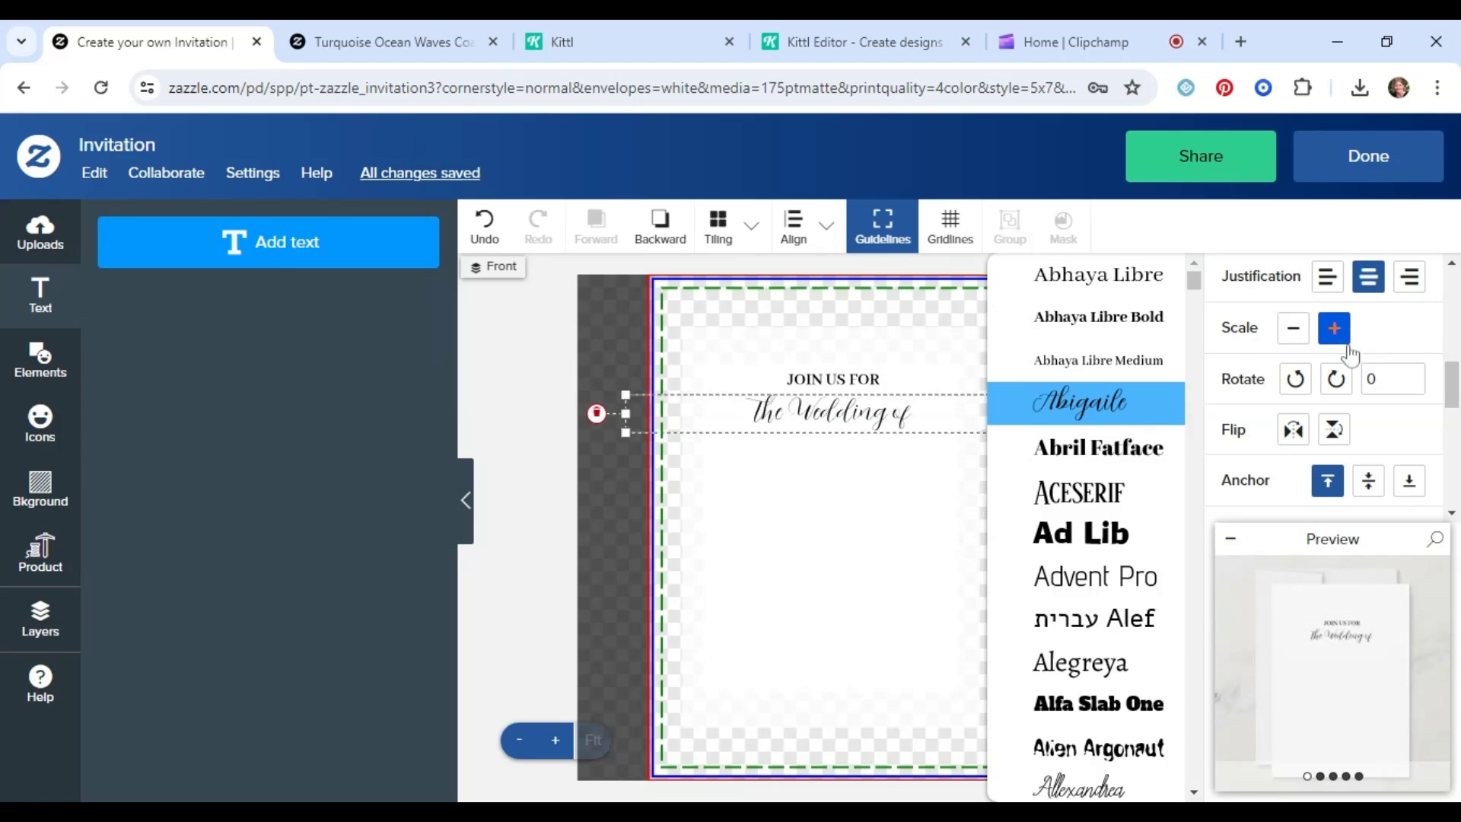
Try several Script + Calligraphy fonts, such as Amora 2 and English Vivace, on the "the Wedding of" text
scroll(1360, 358, "up", 5)
scroll(1360, 358, "down", 1)
left_click(1312, 478)
left_click(1141, 489)
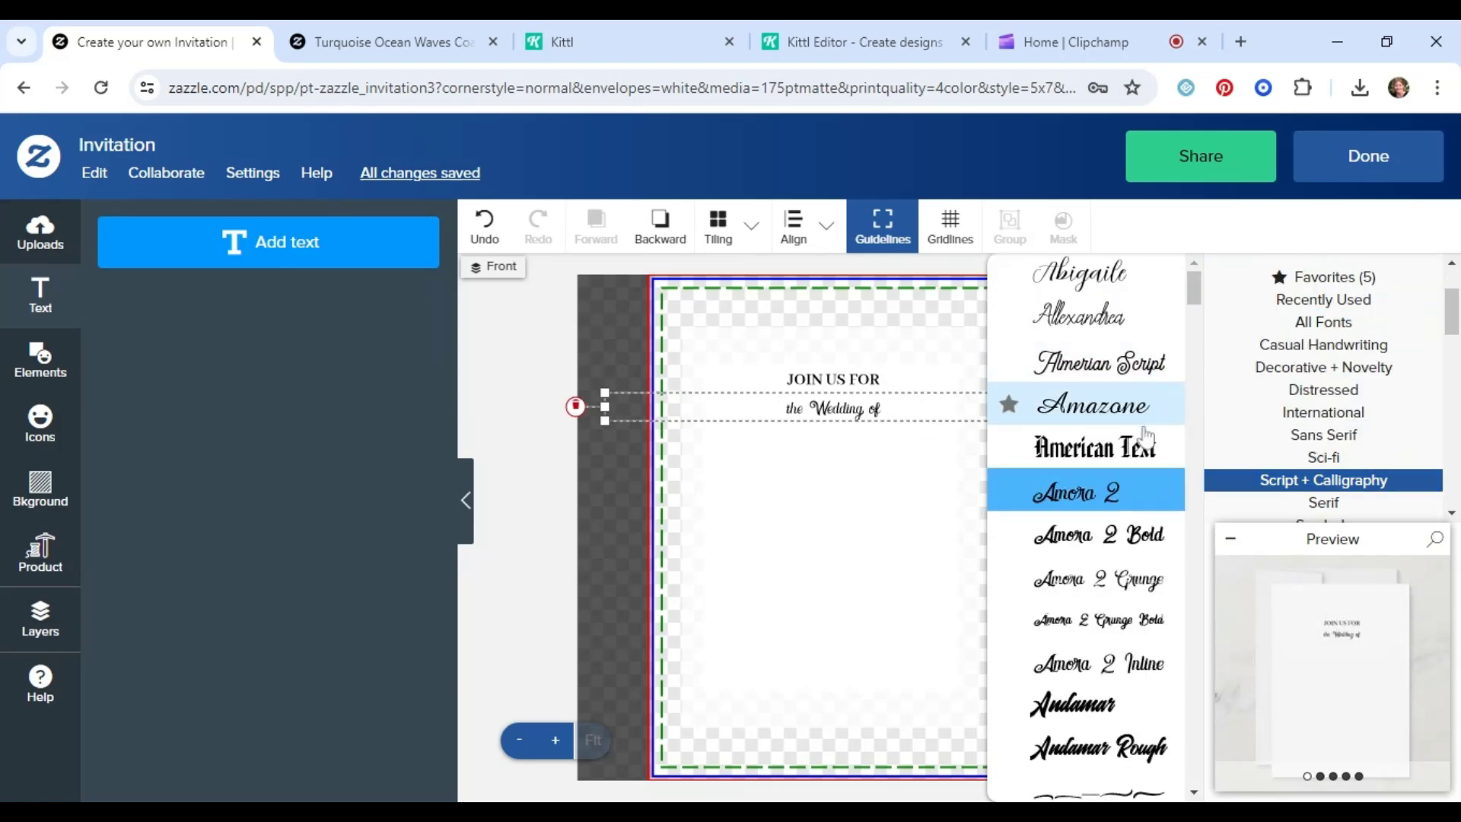
scroll(1141, 472, "down", 4)
left_click(1126, 615)
scroll(1122, 567, "down", 1)
left_click(1112, 428)
left_click(1112, 564)
scroll(1125, 563, "down", 2)
left_click(1109, 468)
scroll(1103, 529, "down", 7)
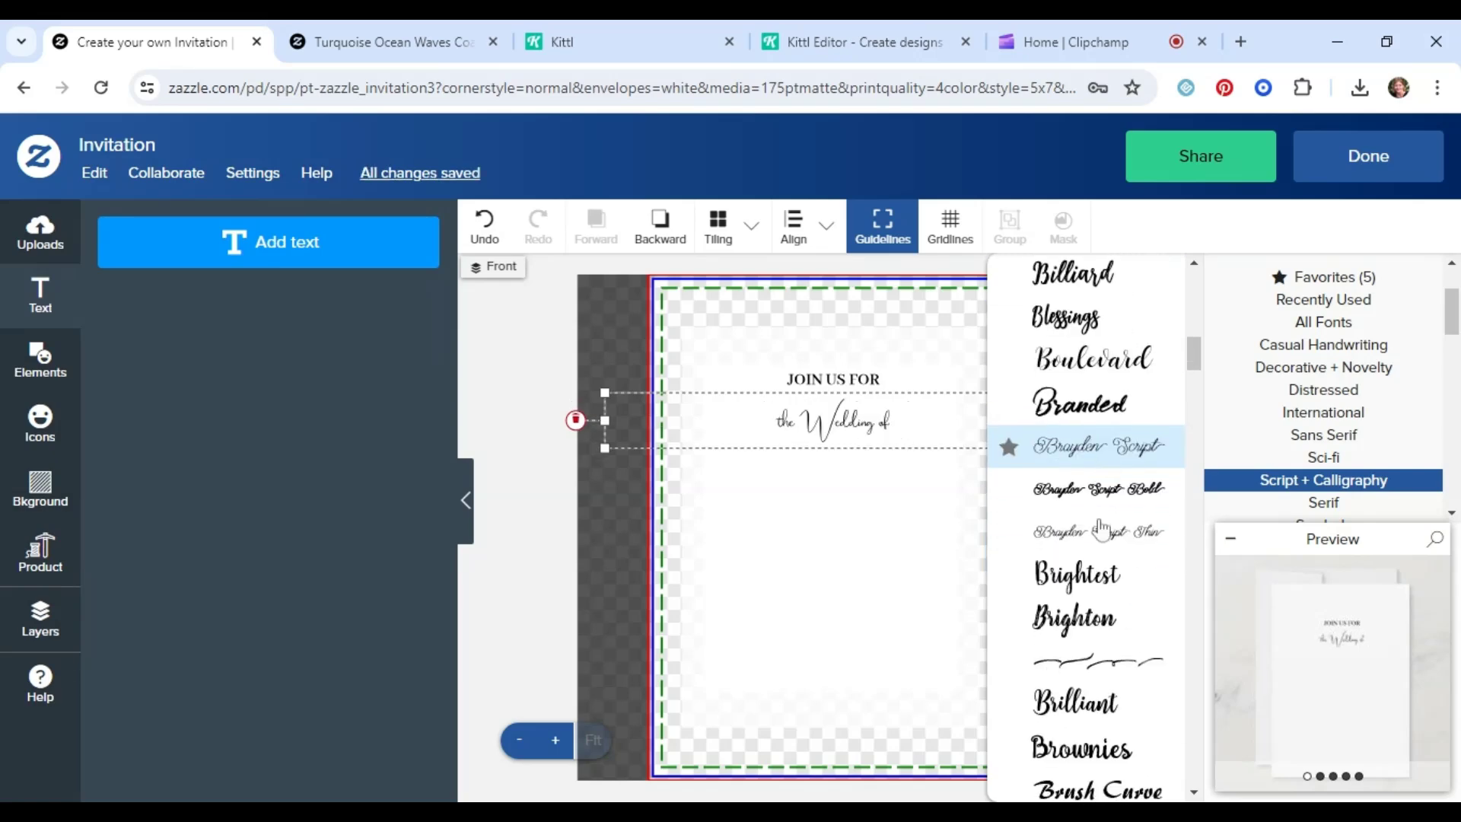
left_click(1112, 625)
scroll(1111, 624, "down", 4)
left_click(1122, 744)
scroll(1099, 648, "down", 3)
left_click(1098, 646)
scroll(1099, 563, "down", 3)
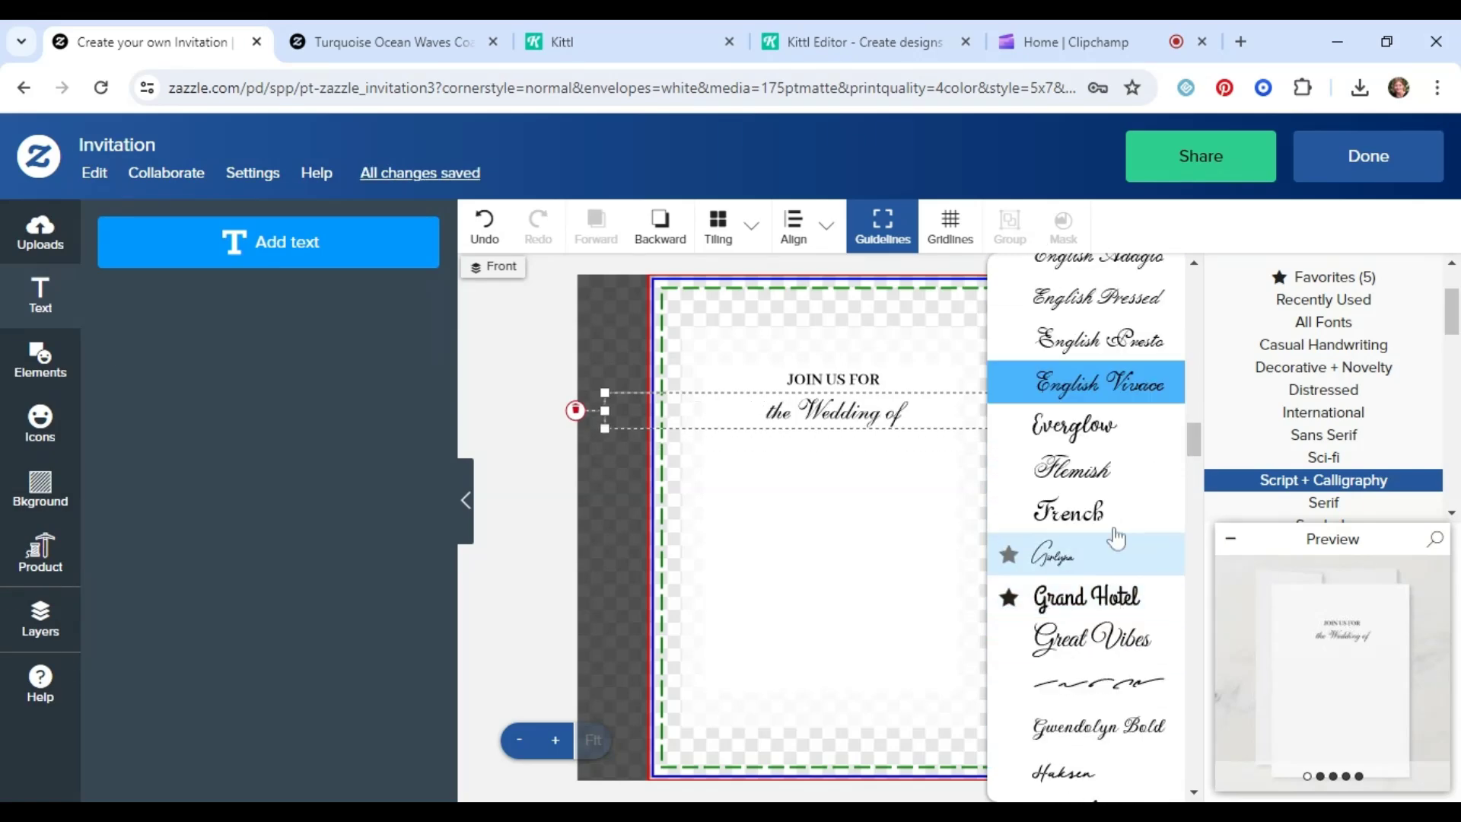
Change the font of the "the Wedding of" text to Herschel Script
left_click(1103, 468)
scroll(1116, 487, "down", 1)
scroll(1116, 489, "down", 3)
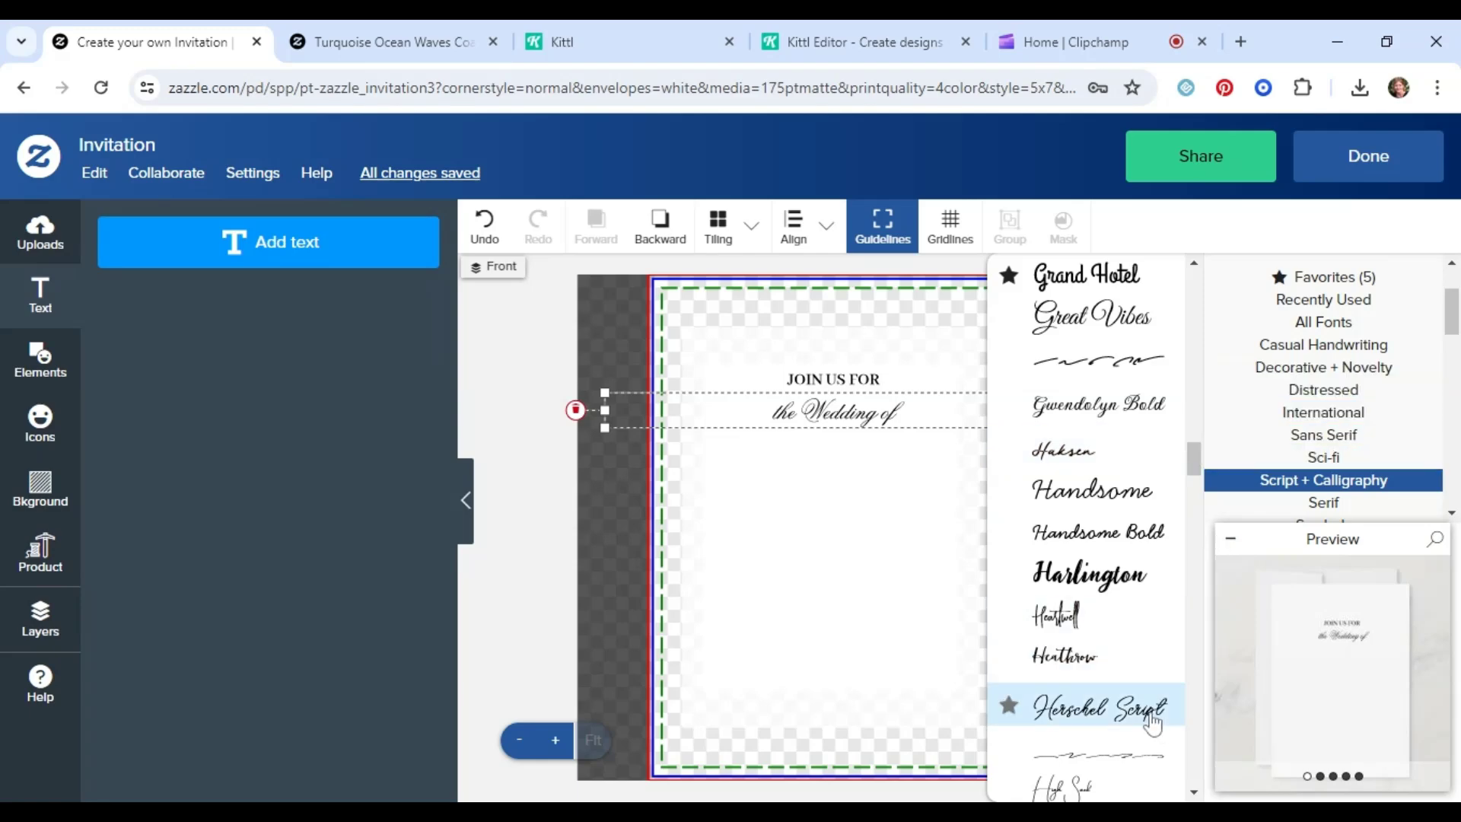
left_click(1118, 708)
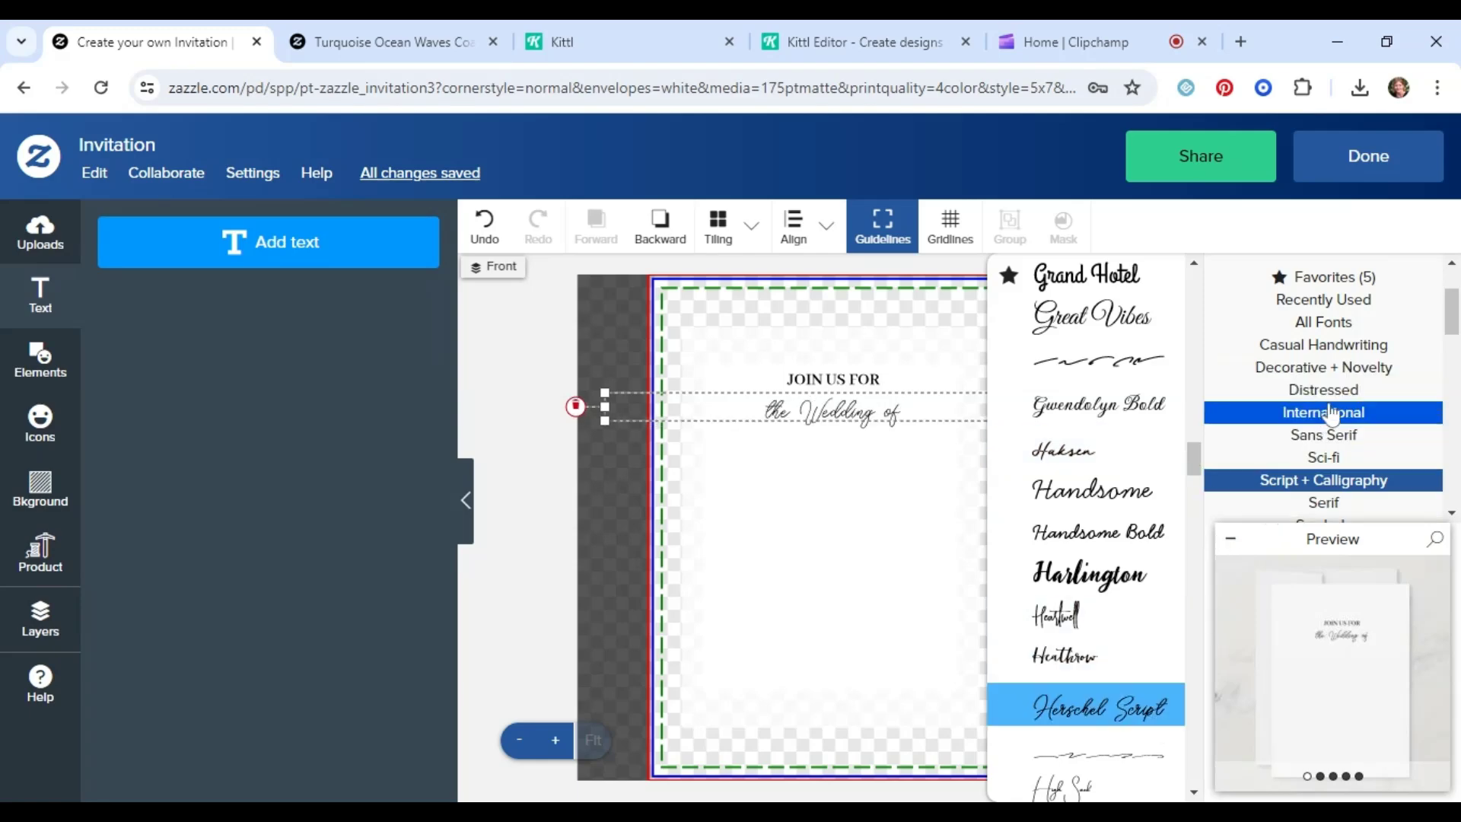
Scale the "the Wedding of" text up to size 41.02 and move it slightly lower beneath "JOIN US FOR"
scroll(1326, 430, "down", 2)
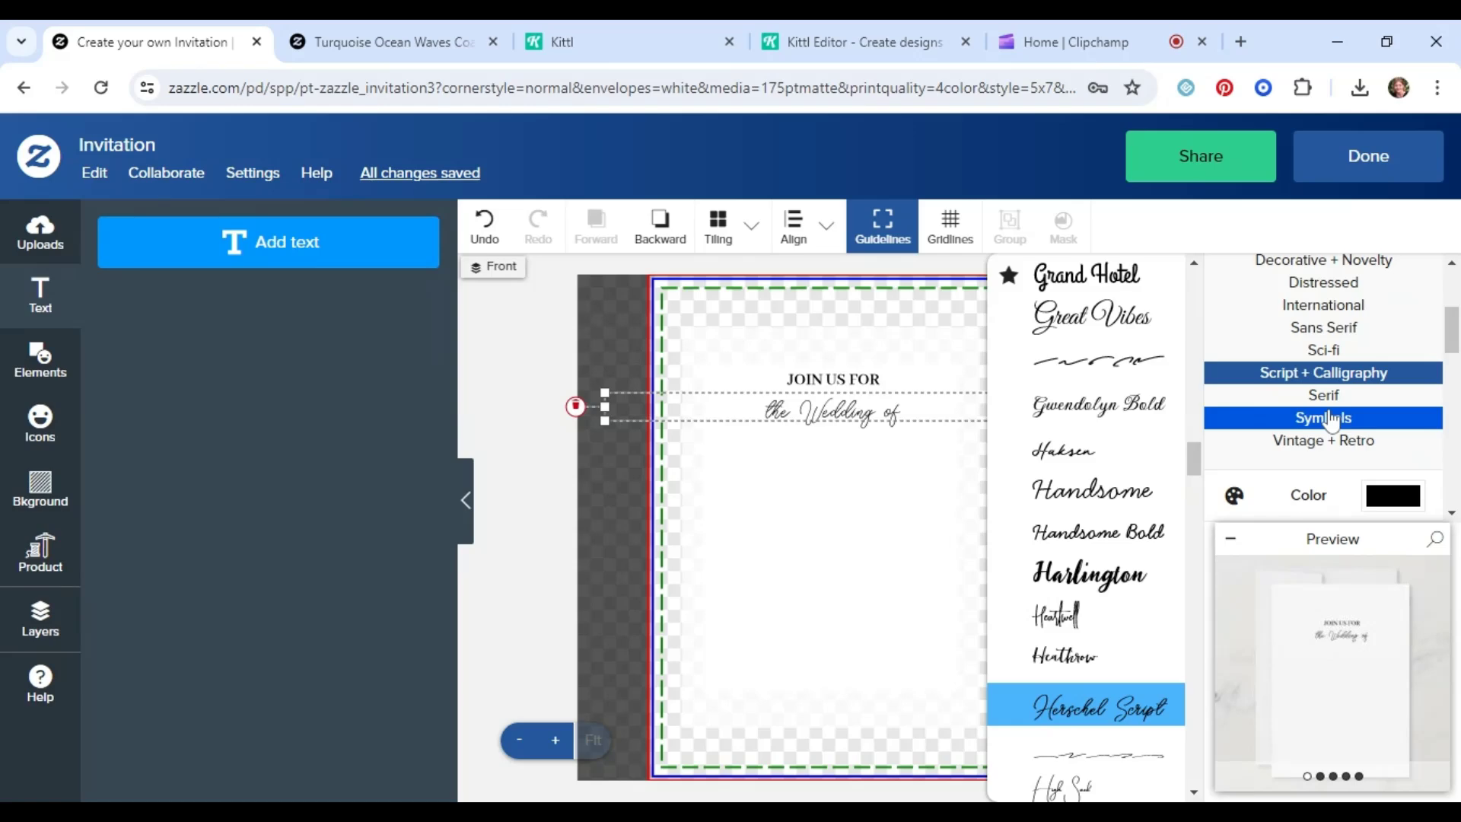
scroll(1329, 421, "up", 3)
scroll(1329, 421, "down", 5)
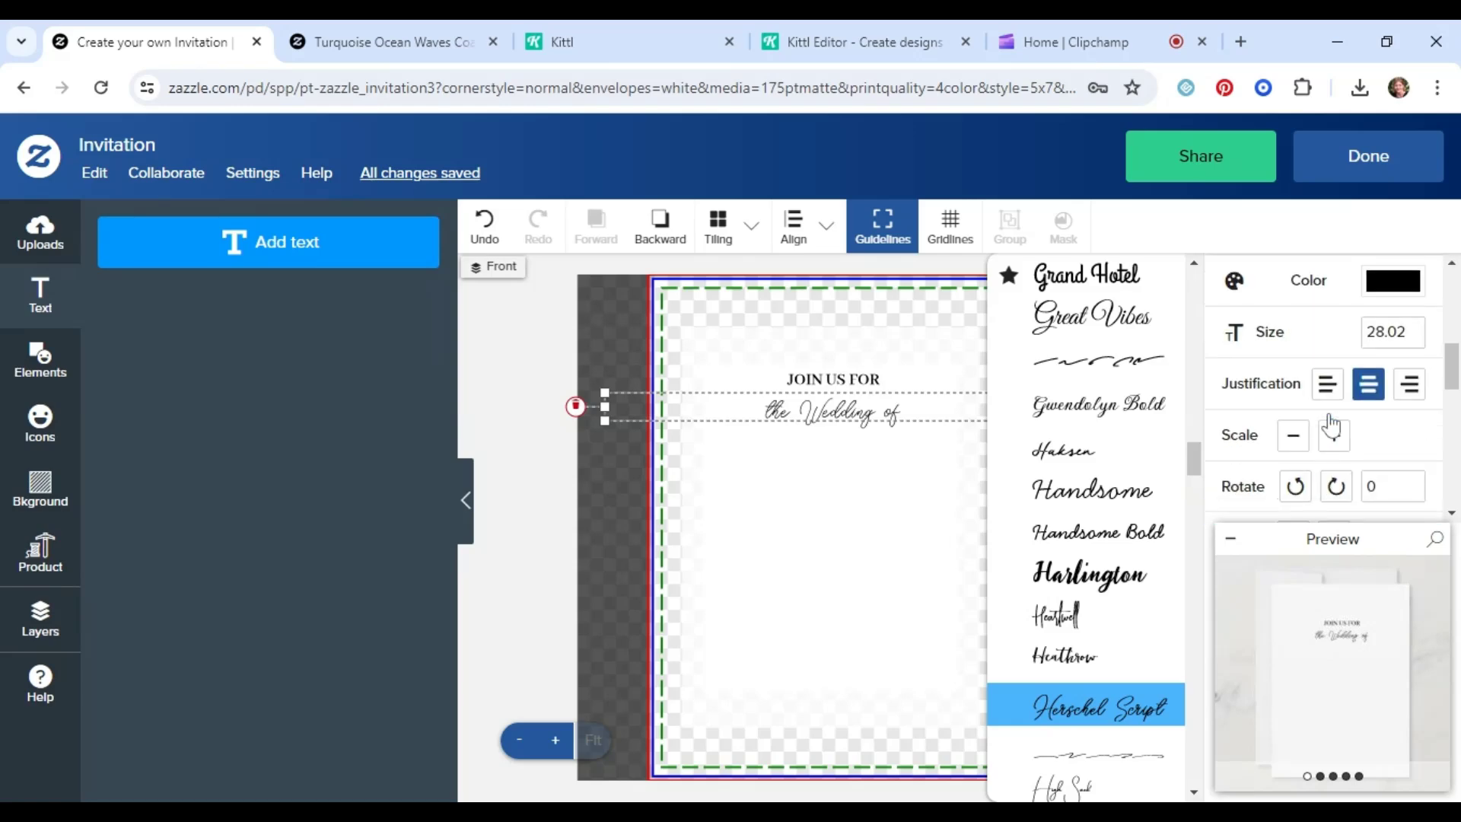
scroll(1335, 403, "up", 3)
left_click(1336, 440)
left_click(1336, 442)
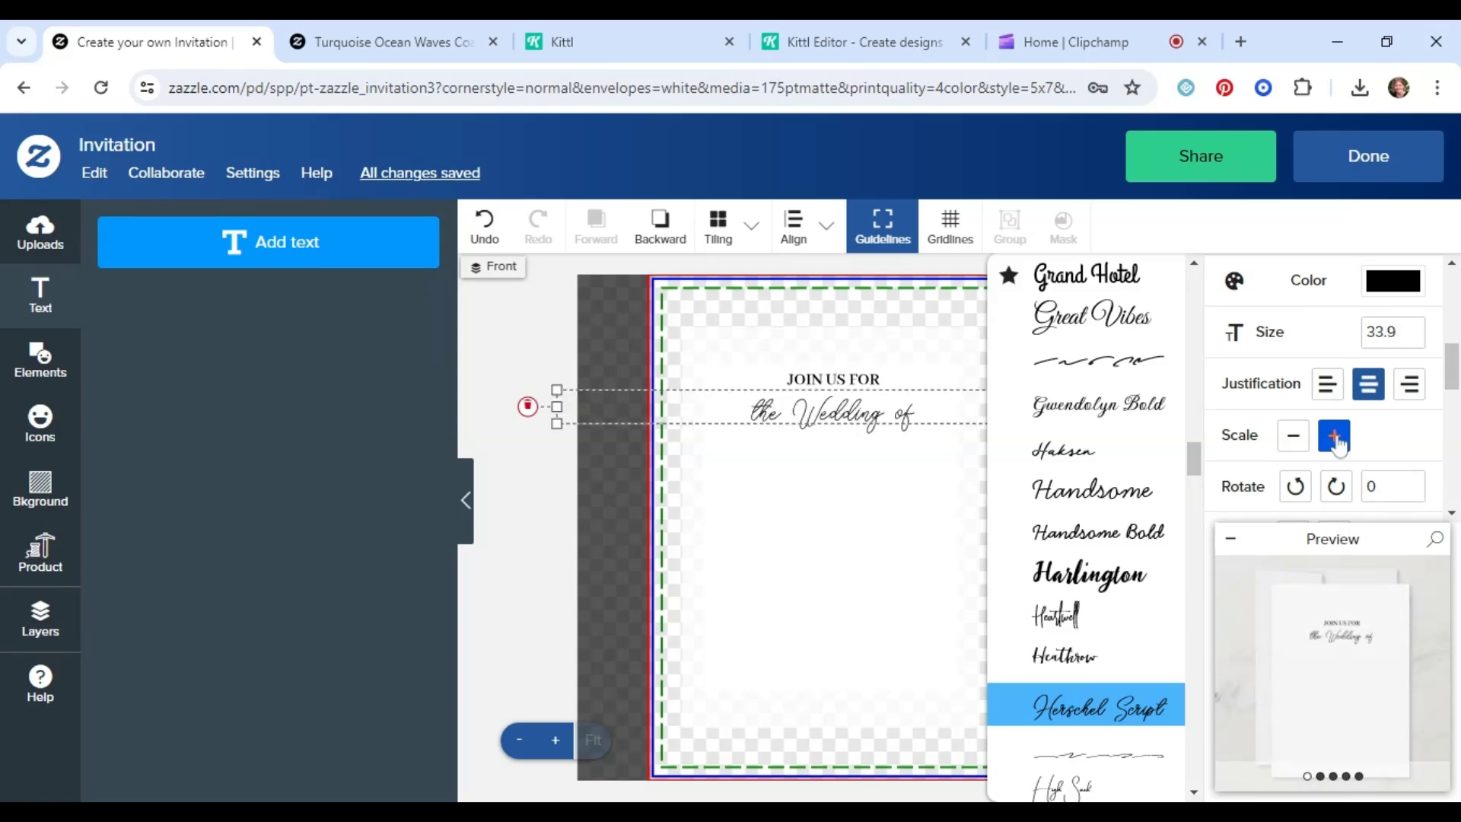
left_click(1337, 441)
left_click(1337, 441)
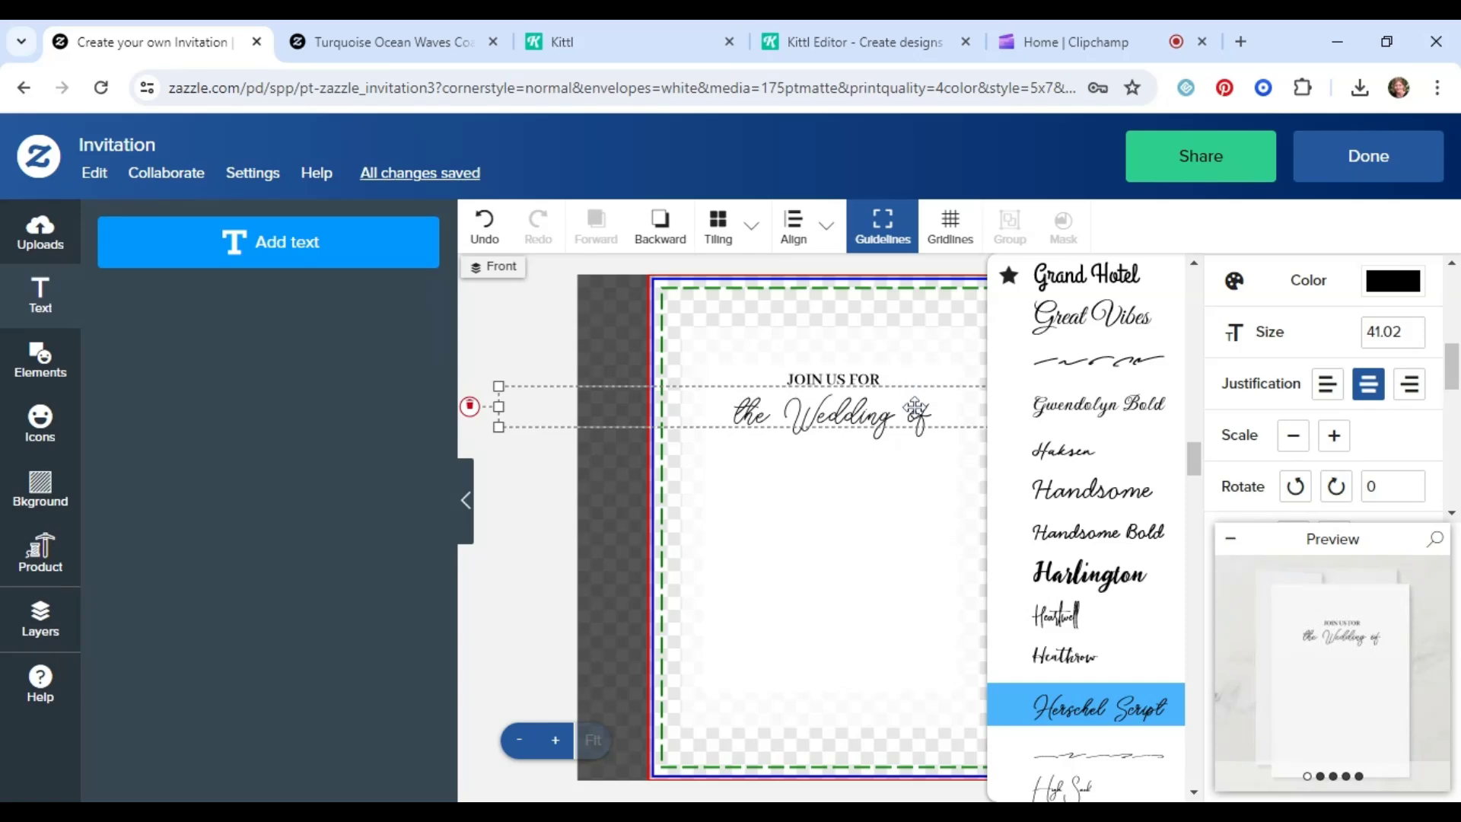
left_click_drag(919, 411, 916, 415)
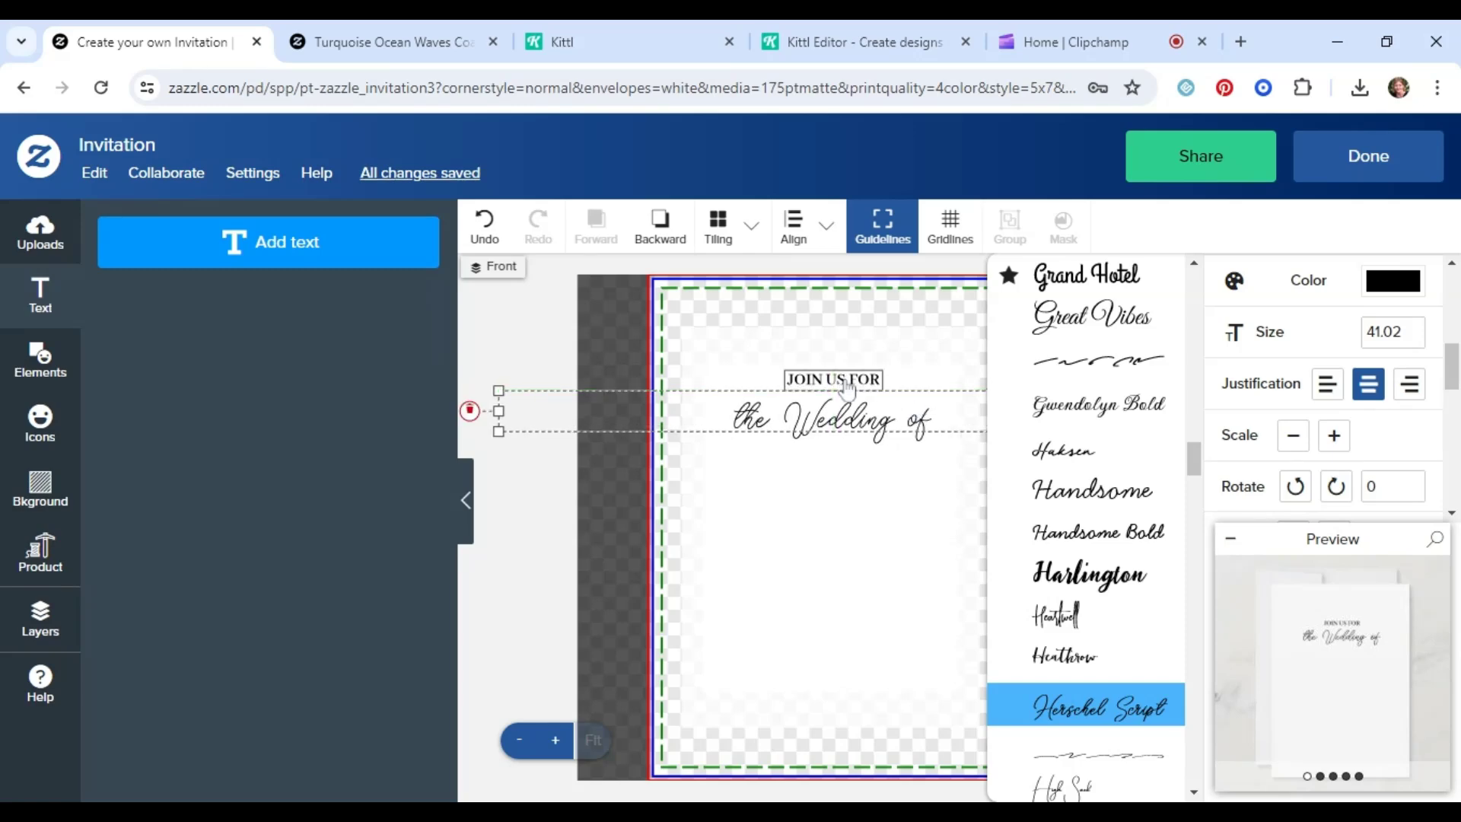
Add the couple's full names as a two-line text in the "JOIN US FOR" style and place it below "the Wedding of"
left_click(841, 379)
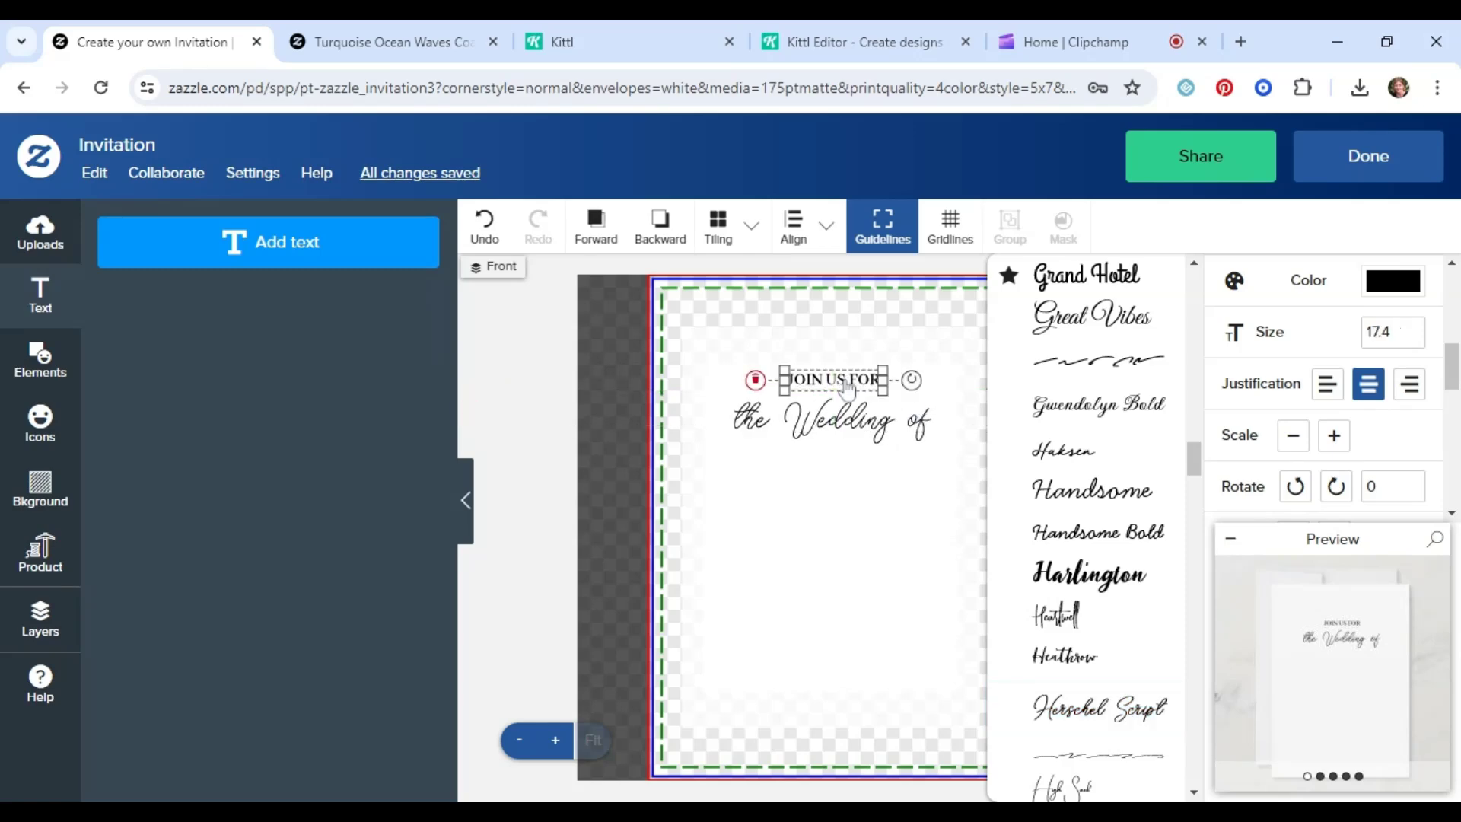
left_click(304, 255)
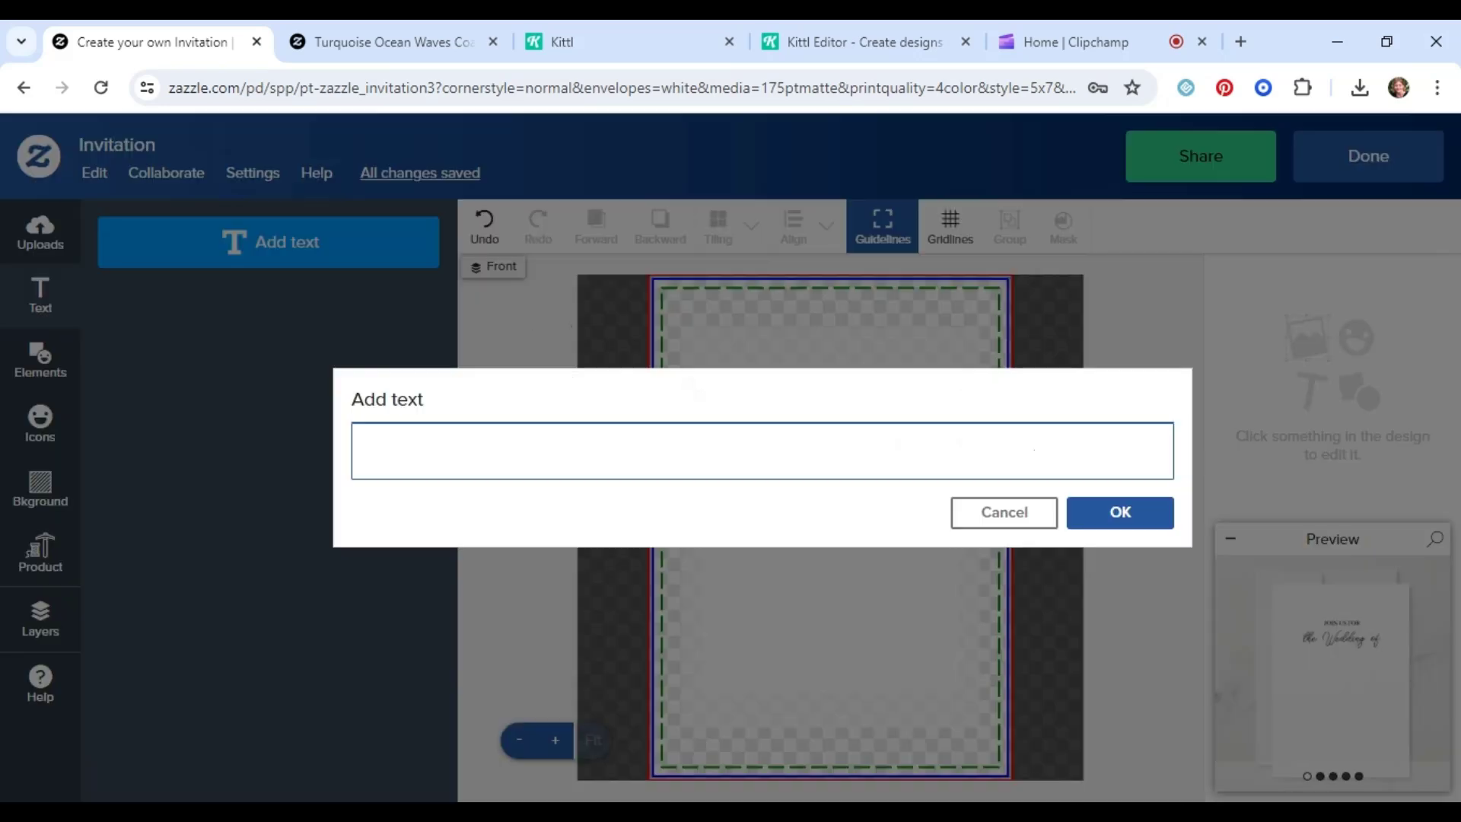
type("Jennifer Taylor &")
key("Return")
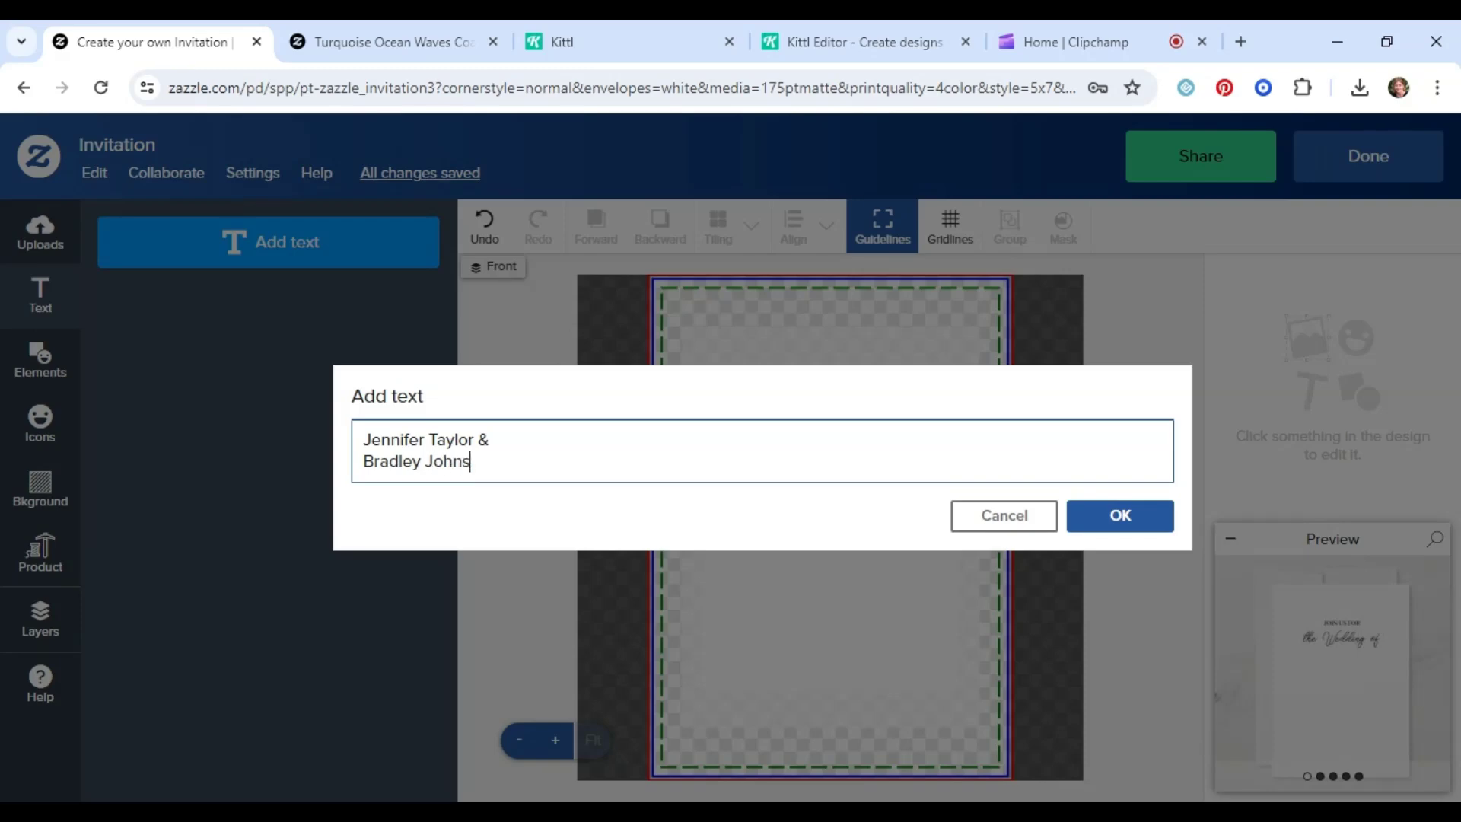
left_click(1120, 528)
left_click_drag(890, 524, 891, 467)
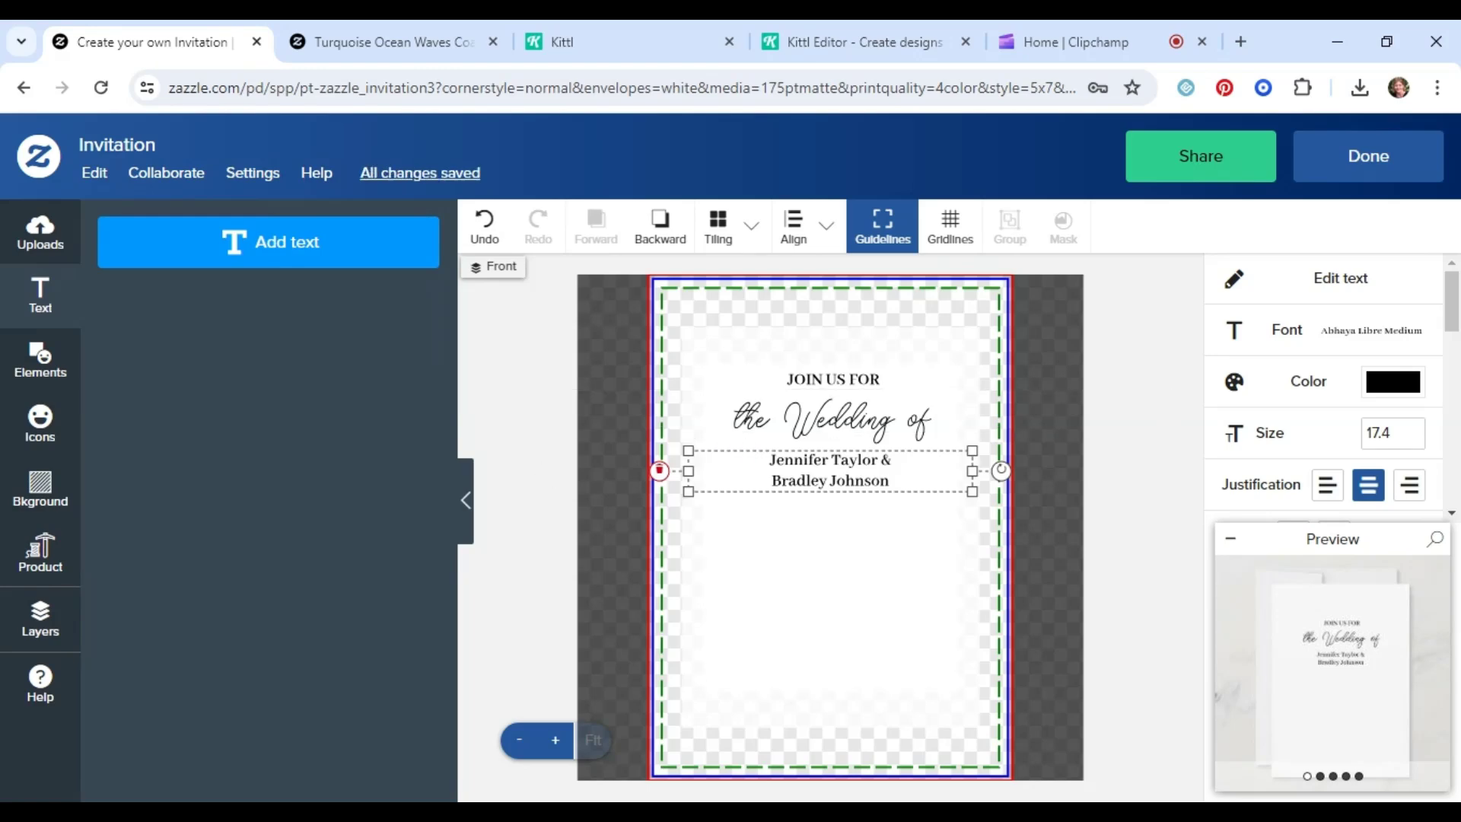
Add a text object reading "| 12 |" for the day of the date and place it just below the couple's names
left_click(268, 267)
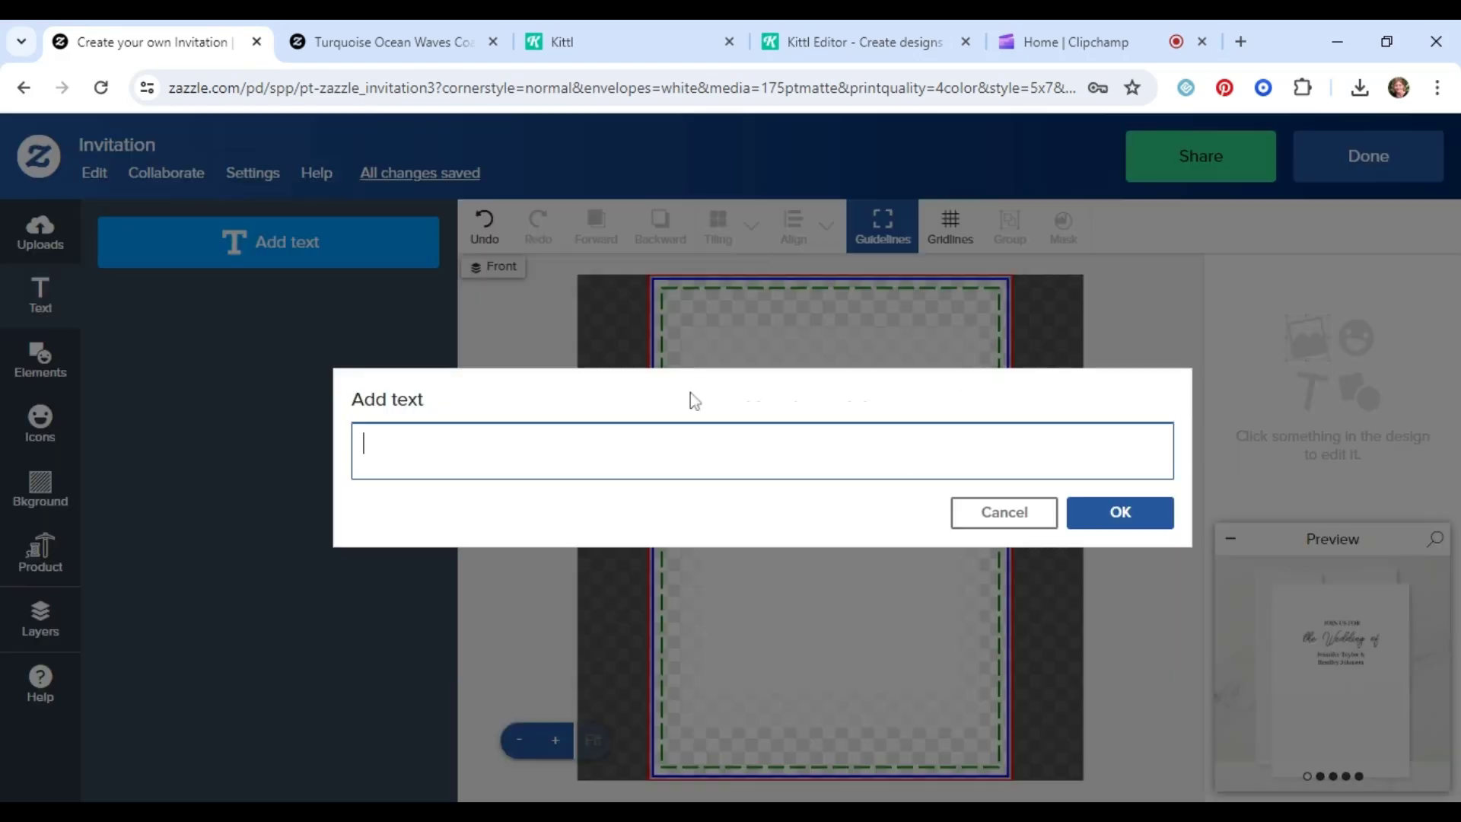
left_click(373, 30)
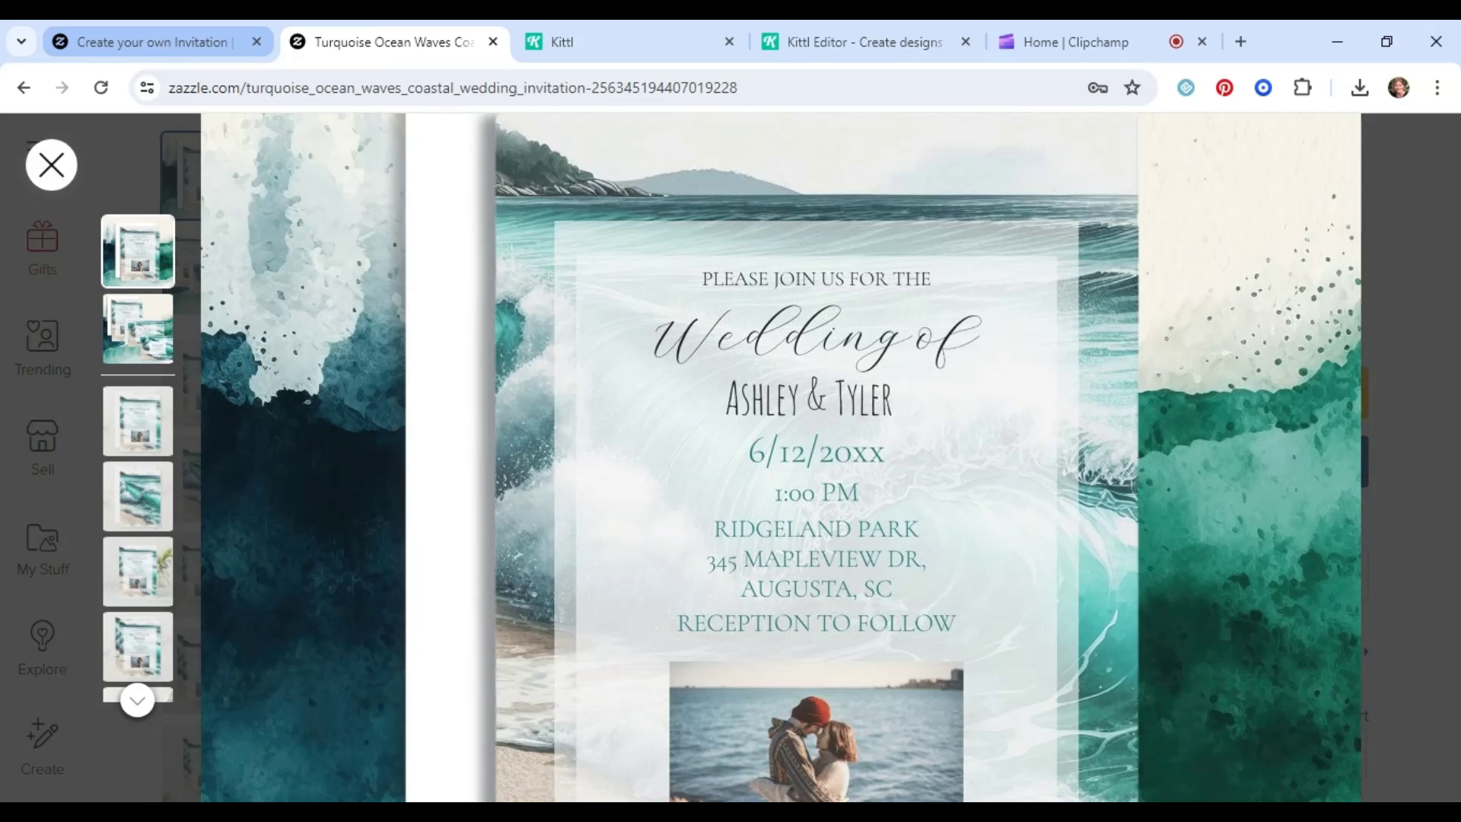
left_click(163, 45)
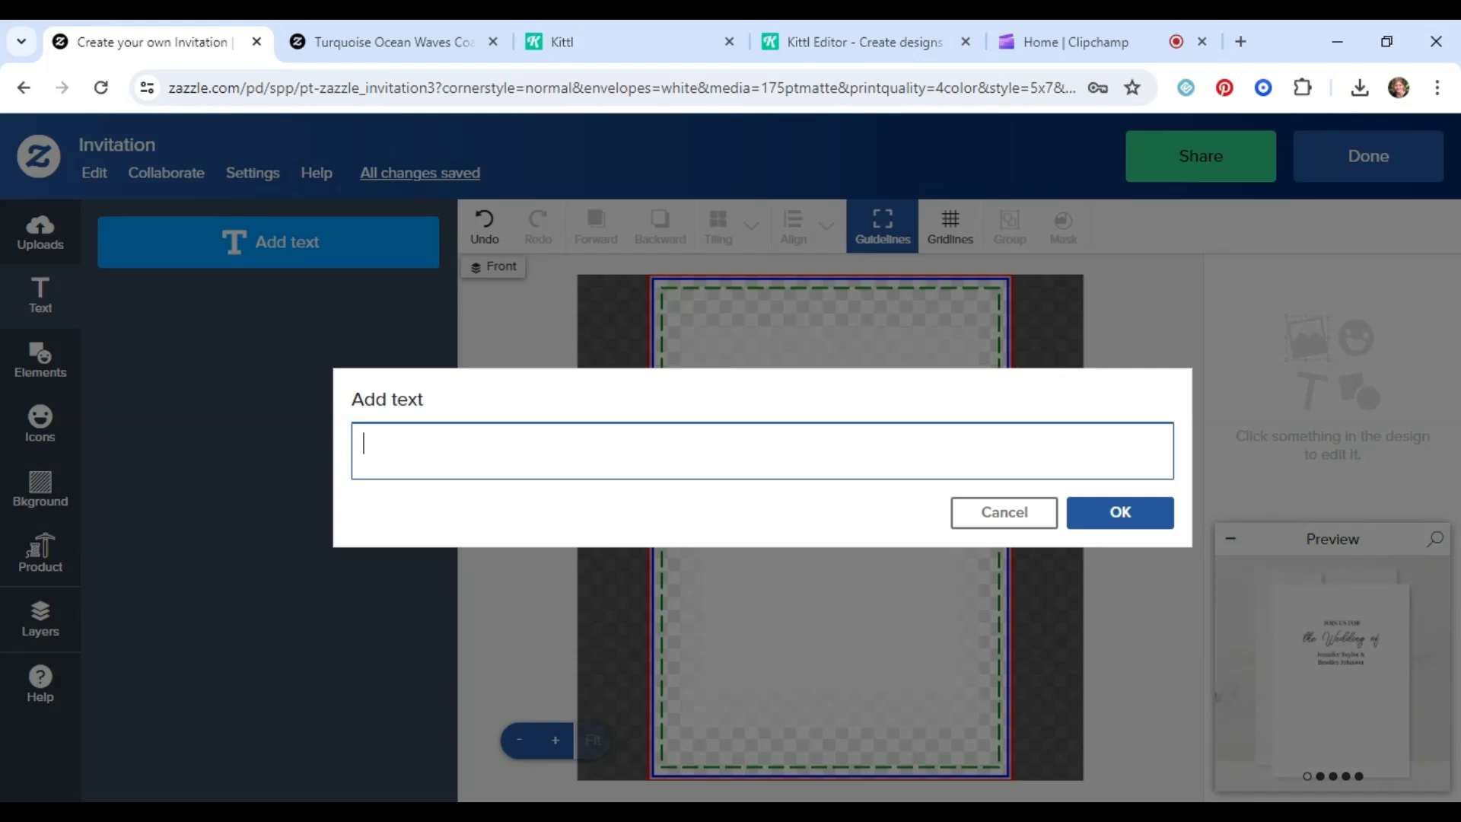
type("12 |")
left_click(1134, 509)
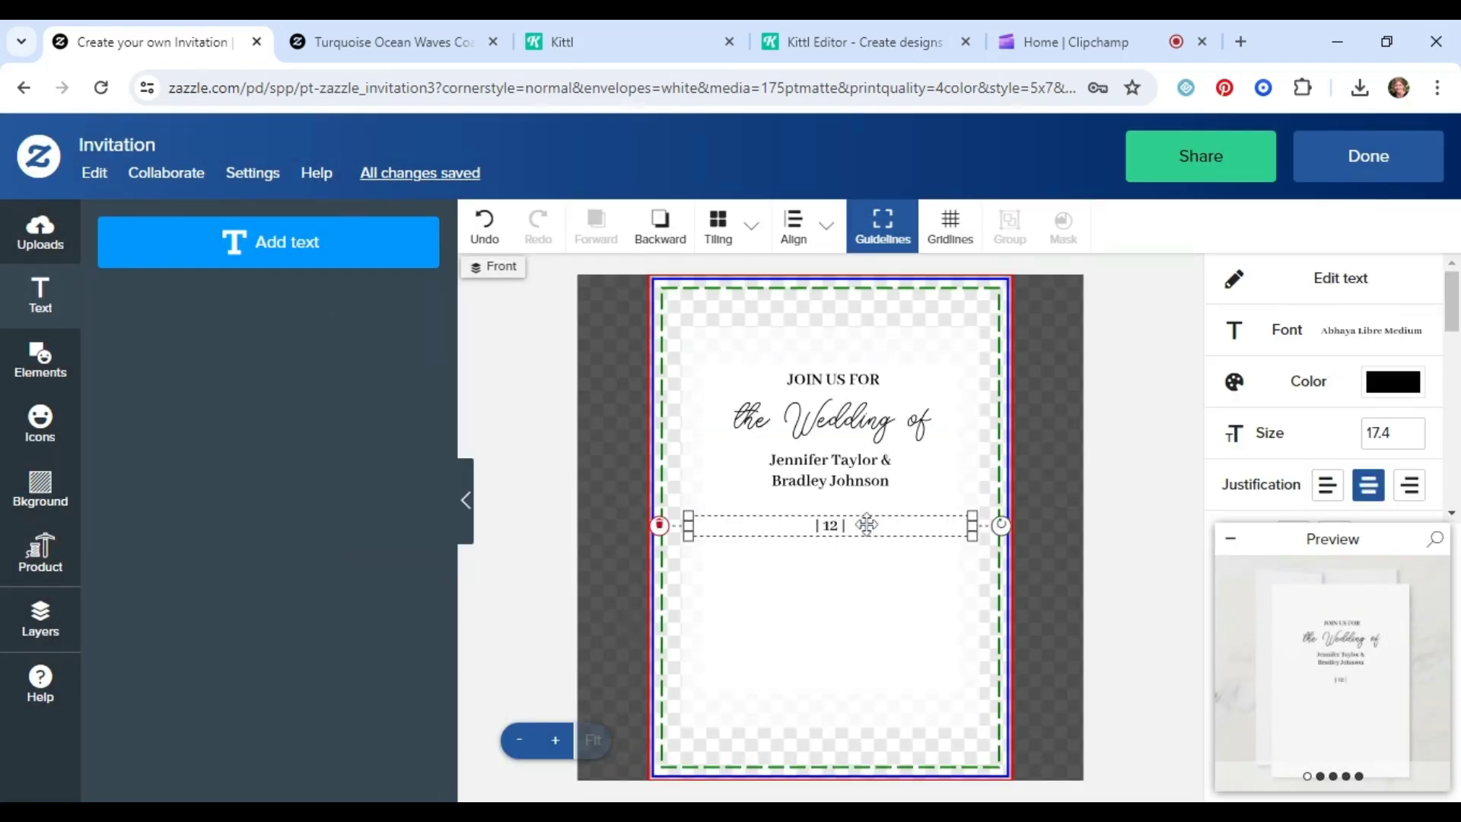
left_click_drag(866, 523, 866, 514)
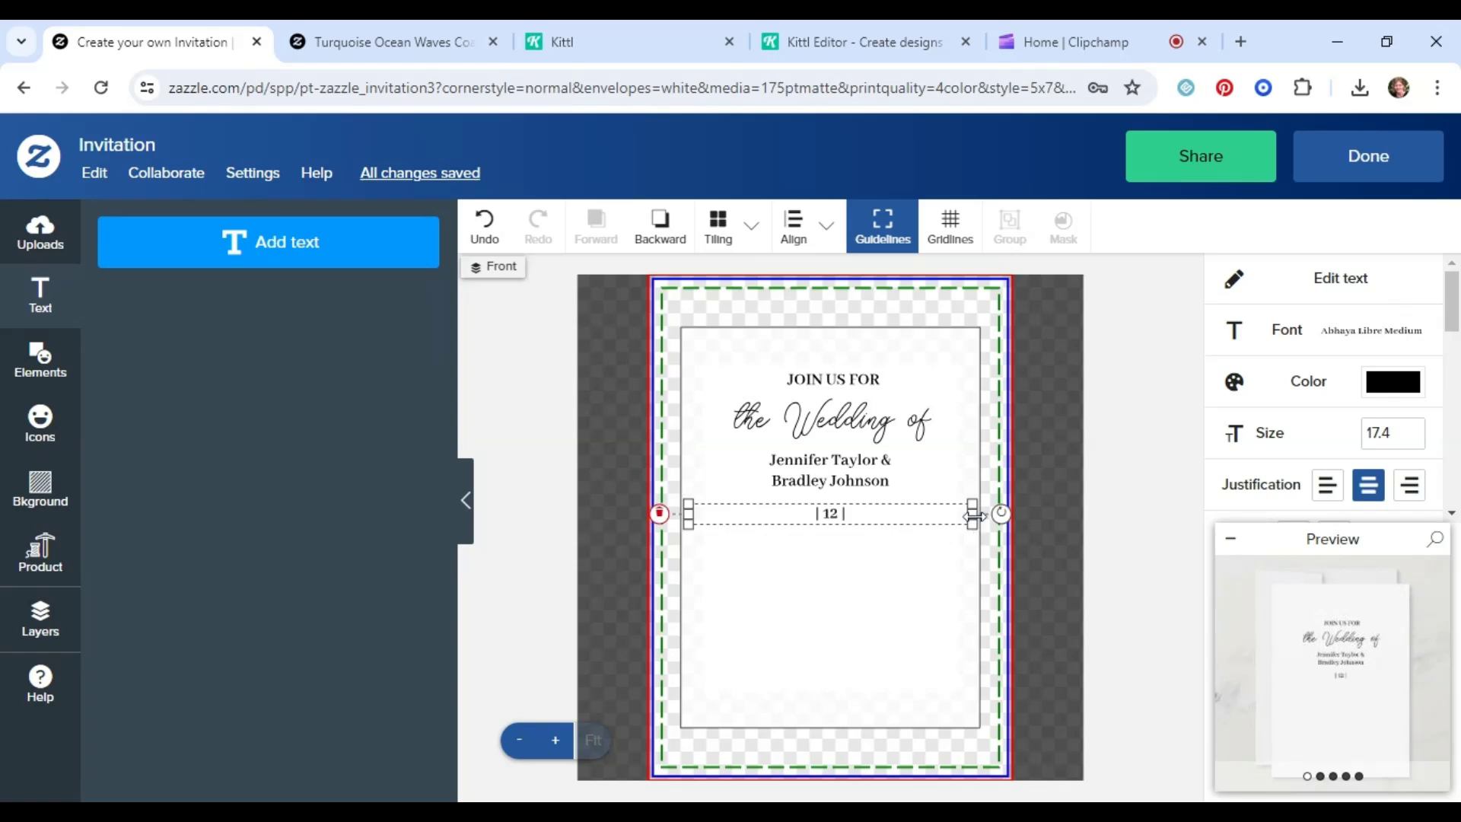
Narrow the "| 12 |" text box to fit its content and center it horizontally on the artboard
left_click_drag(973, 515, 744, 515)
left_click(792, 227)
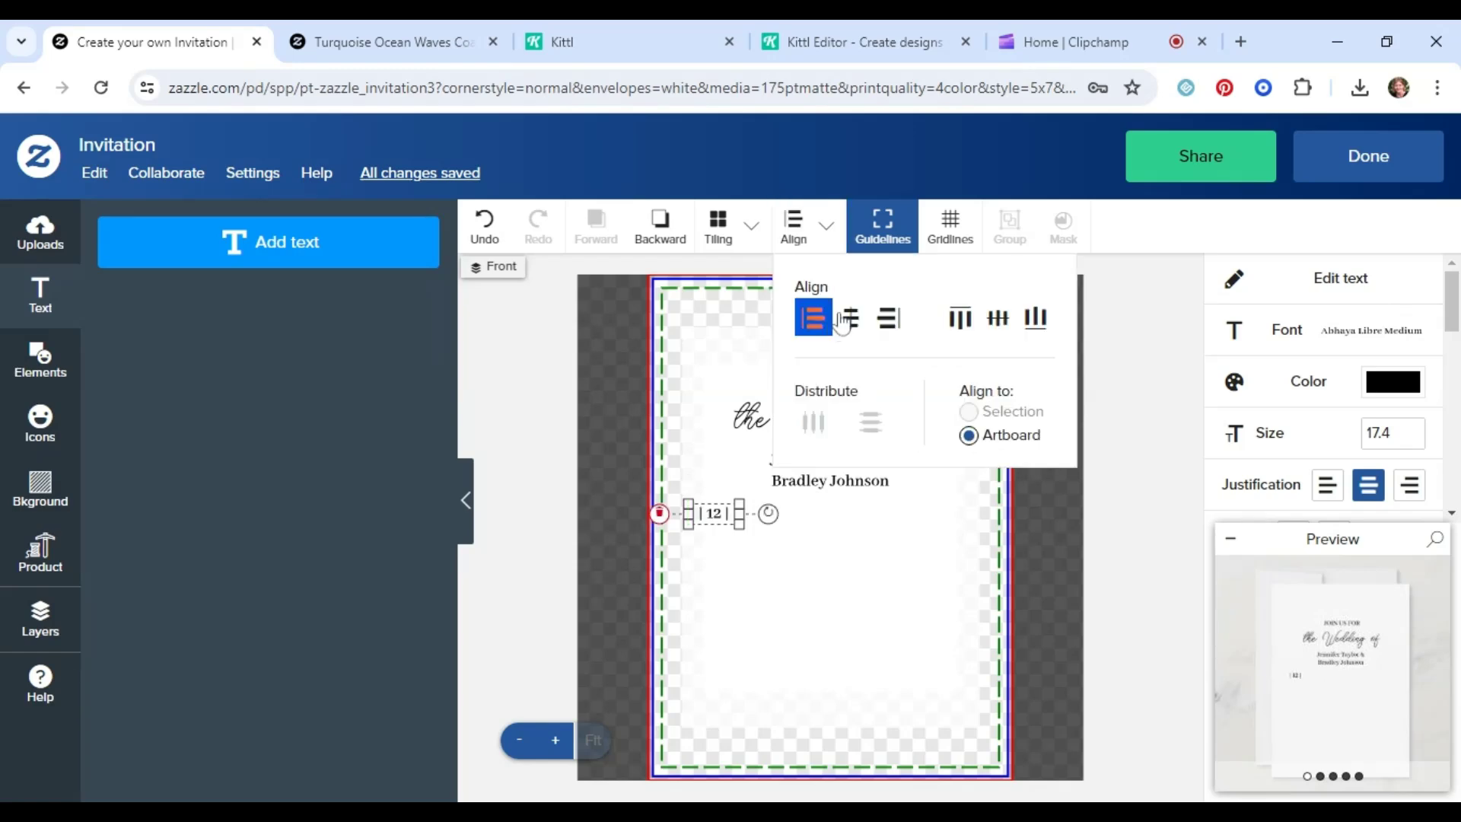
left_click(856, 346)
Scale the "| 12 |" text up to size 28.02 and nudge it slightly closer to the couple's names
scroll(1362, 392, "down", 2)
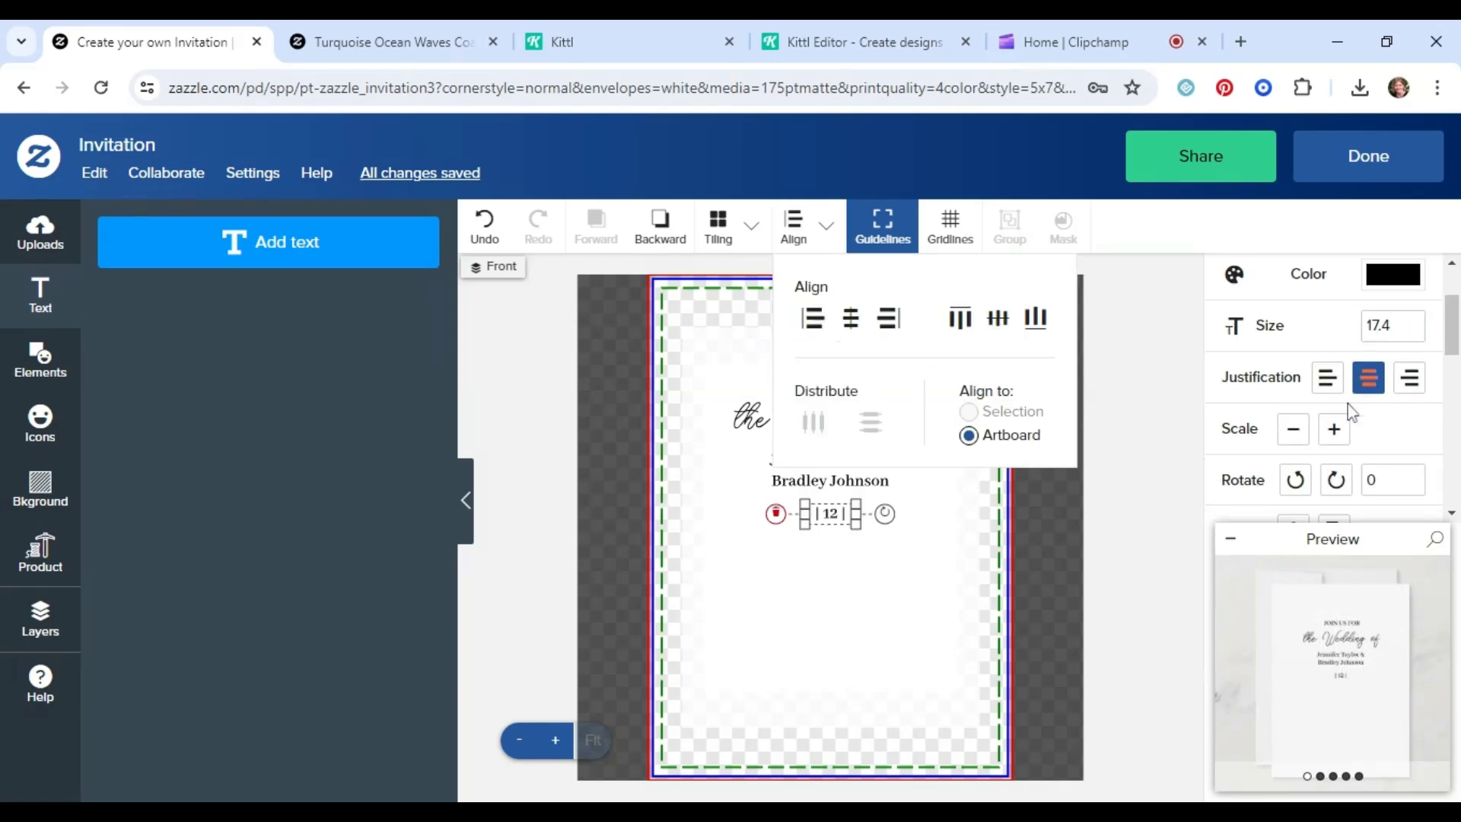
left_click(1343, 432)
left_click(1342, 432)
left_click(1343, 432)
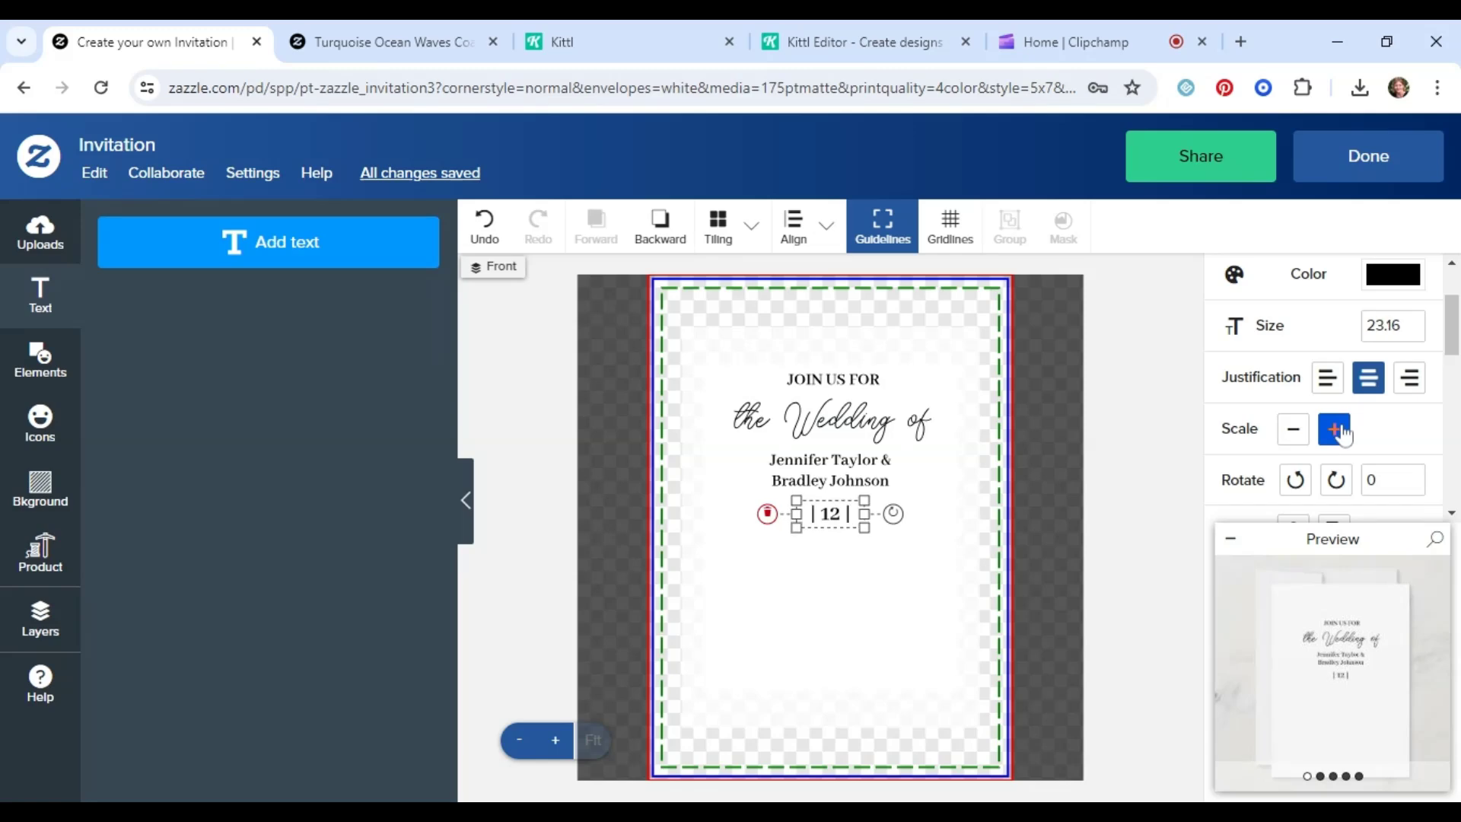
left_click(1343, 432)
left_click(1342, 432)
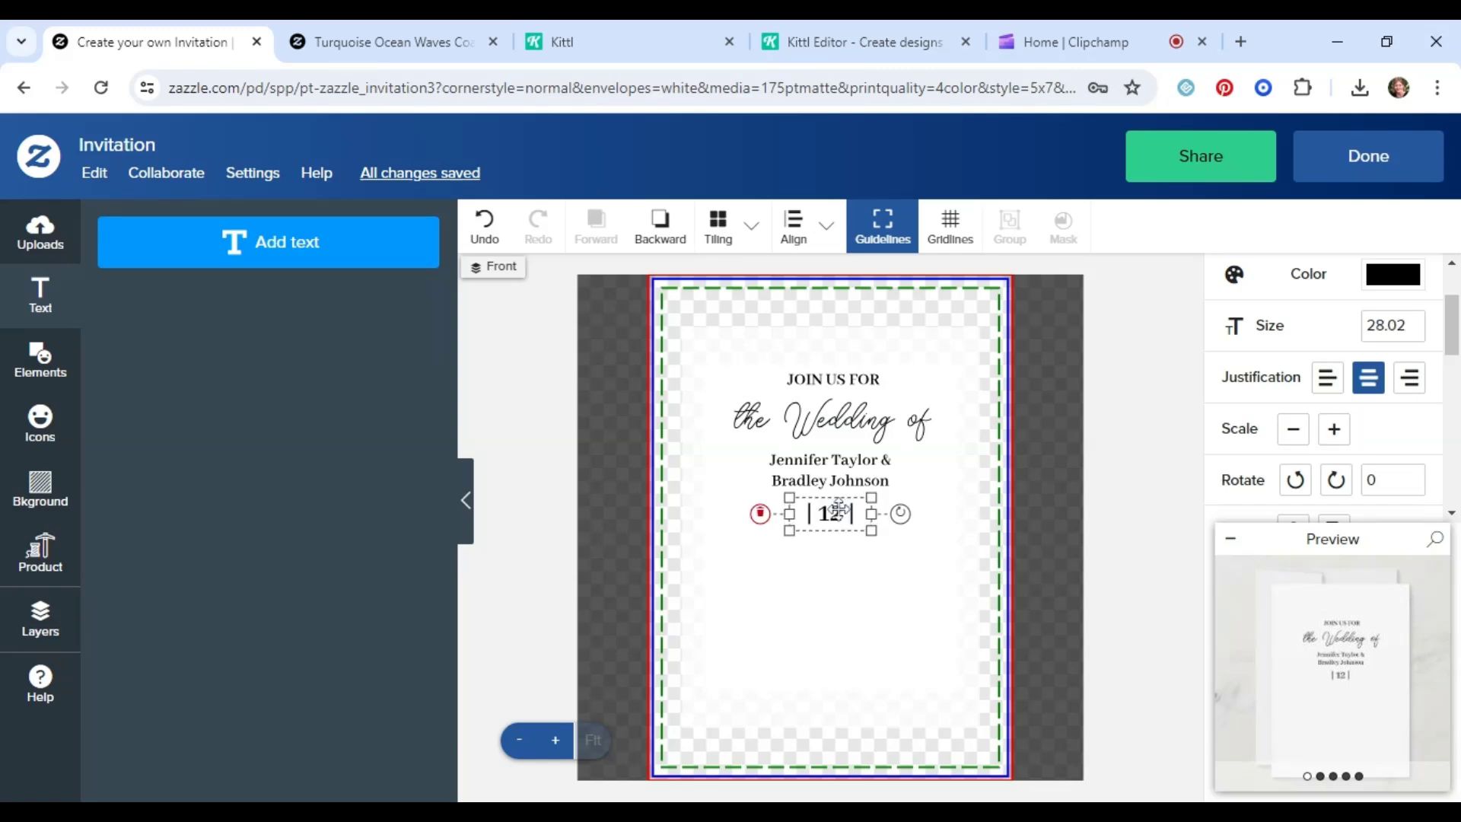
left_click_drag(838, 507, 838, 505)
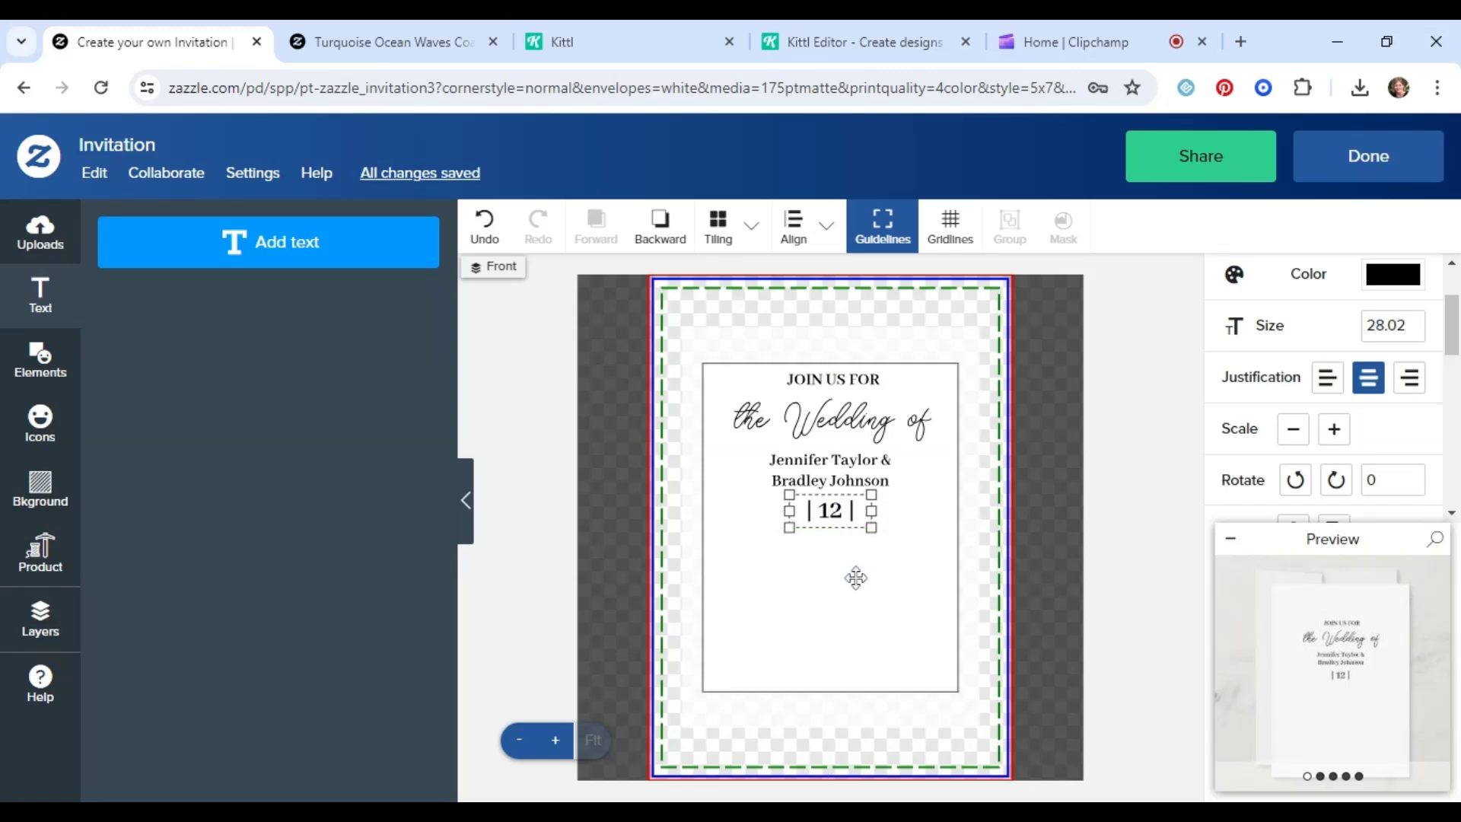
Add a text object reading "June" and set its justification to right
left_click(841, 566)
left_click(565, 422)
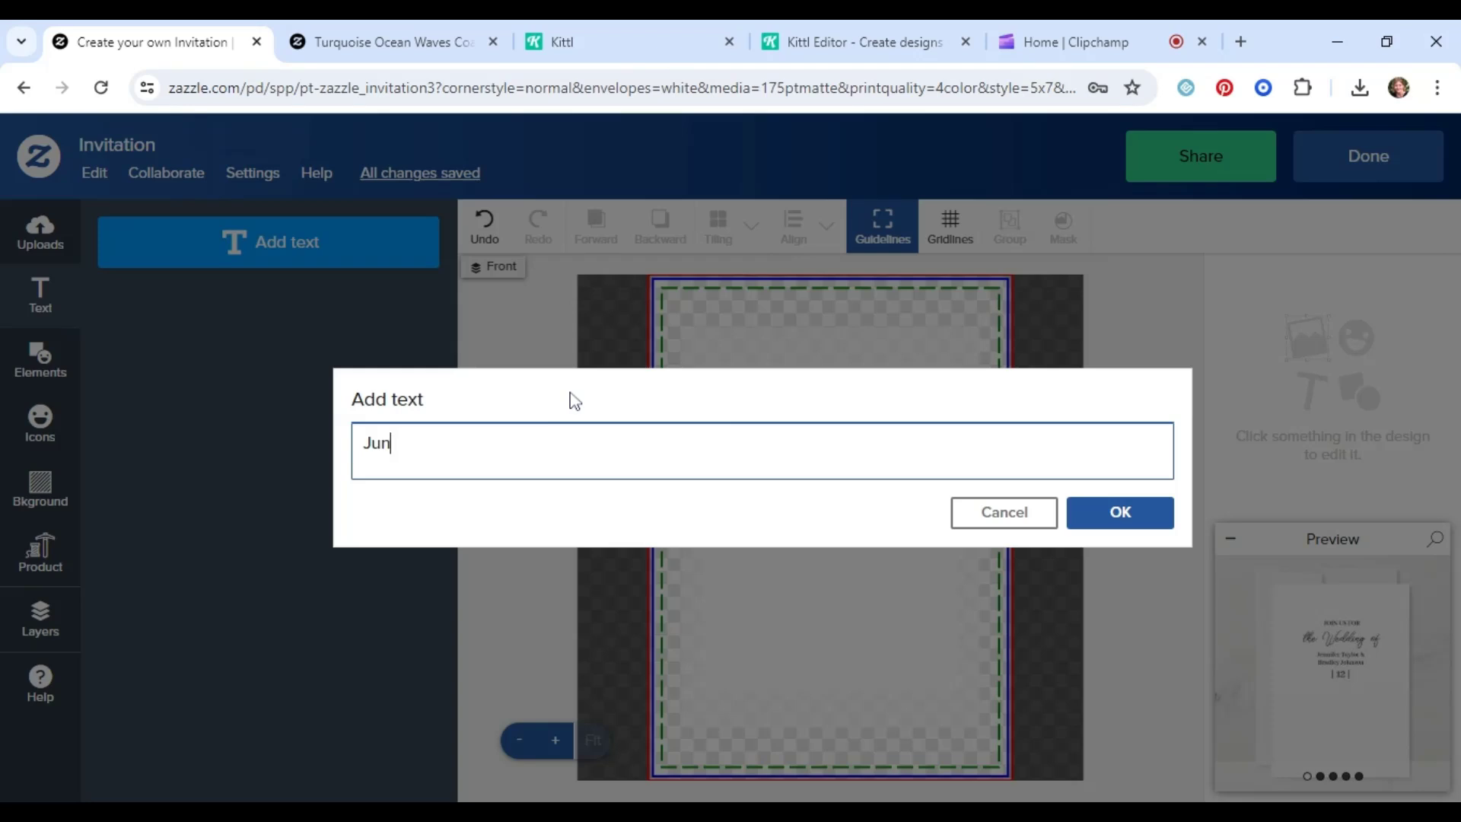
left_click(1100, 517)
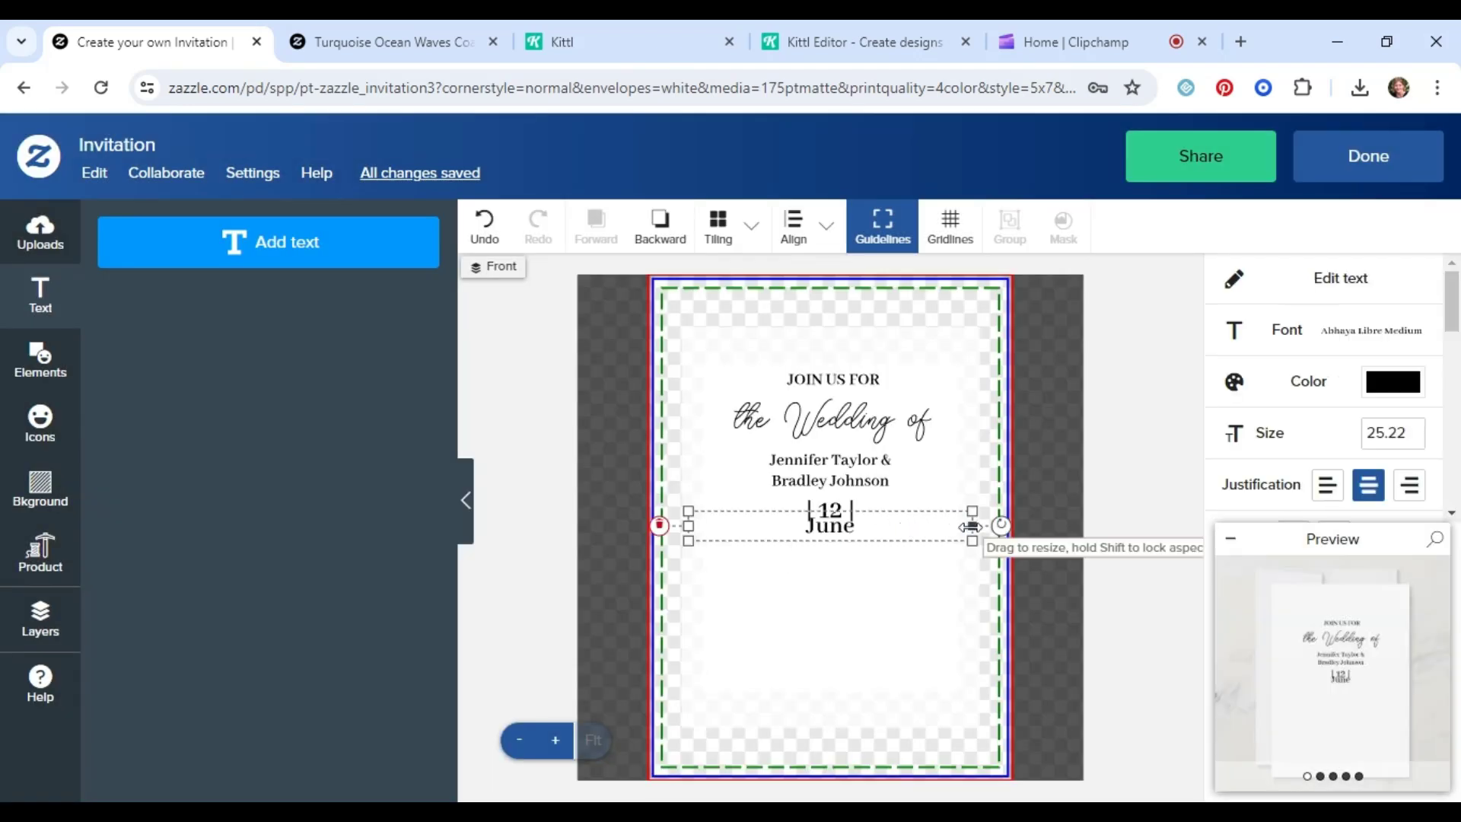
left_click(1409, 487)
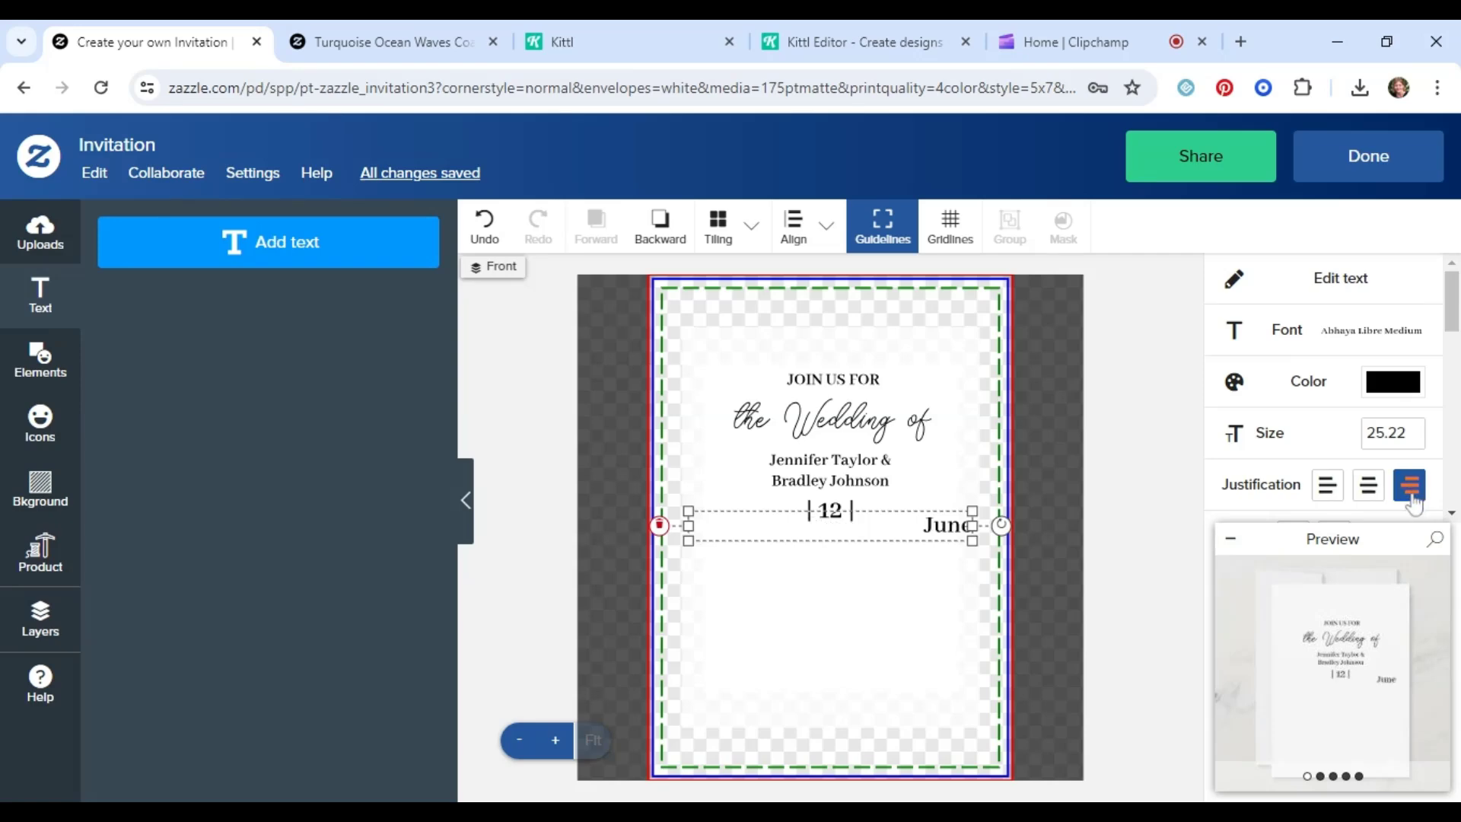
Place the "June" text immediately before "| 12 |" on the same line
left_click_drag(946, 528, 770, 508)
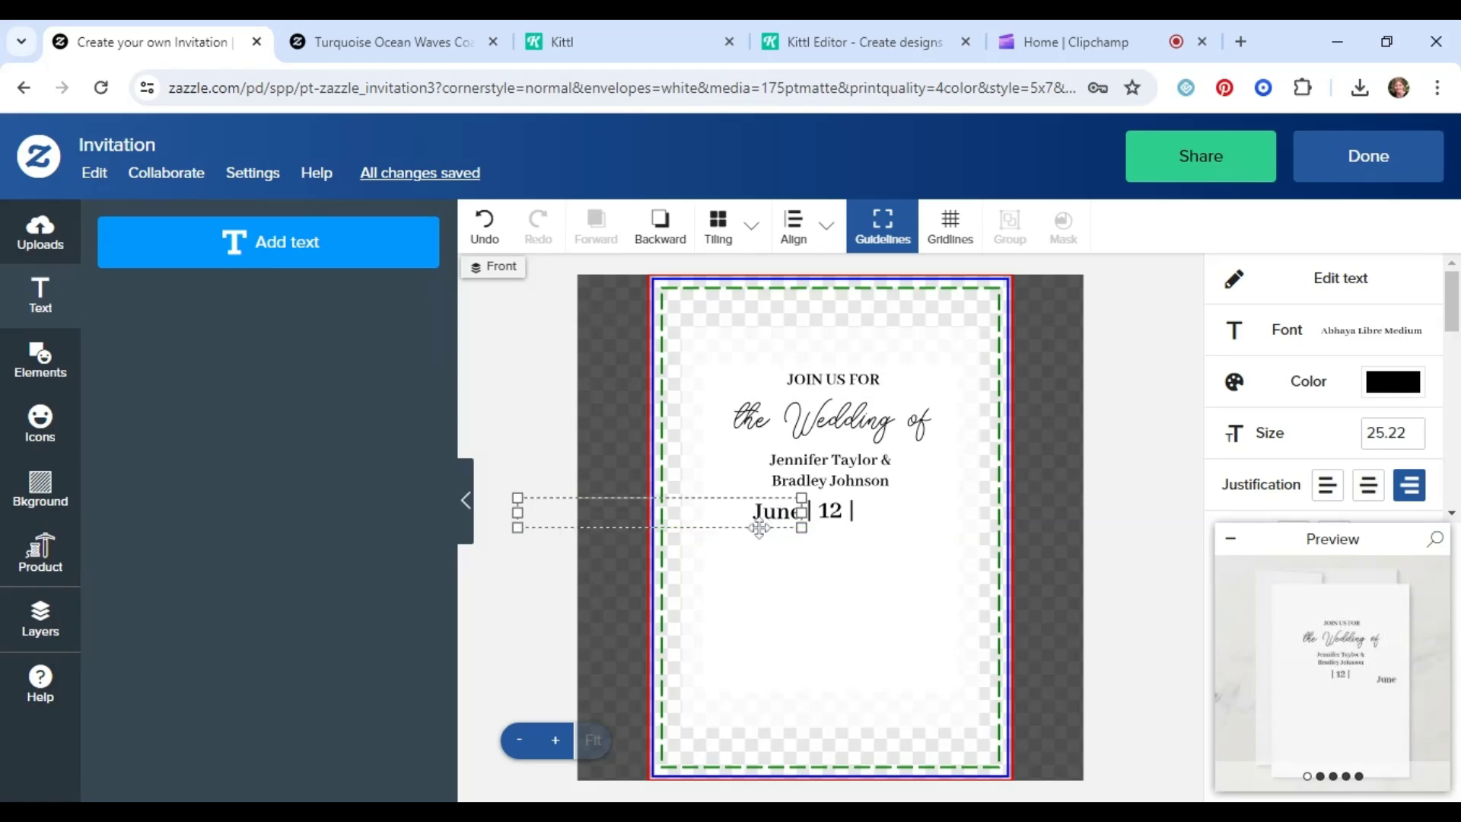
left_click(826, 582)
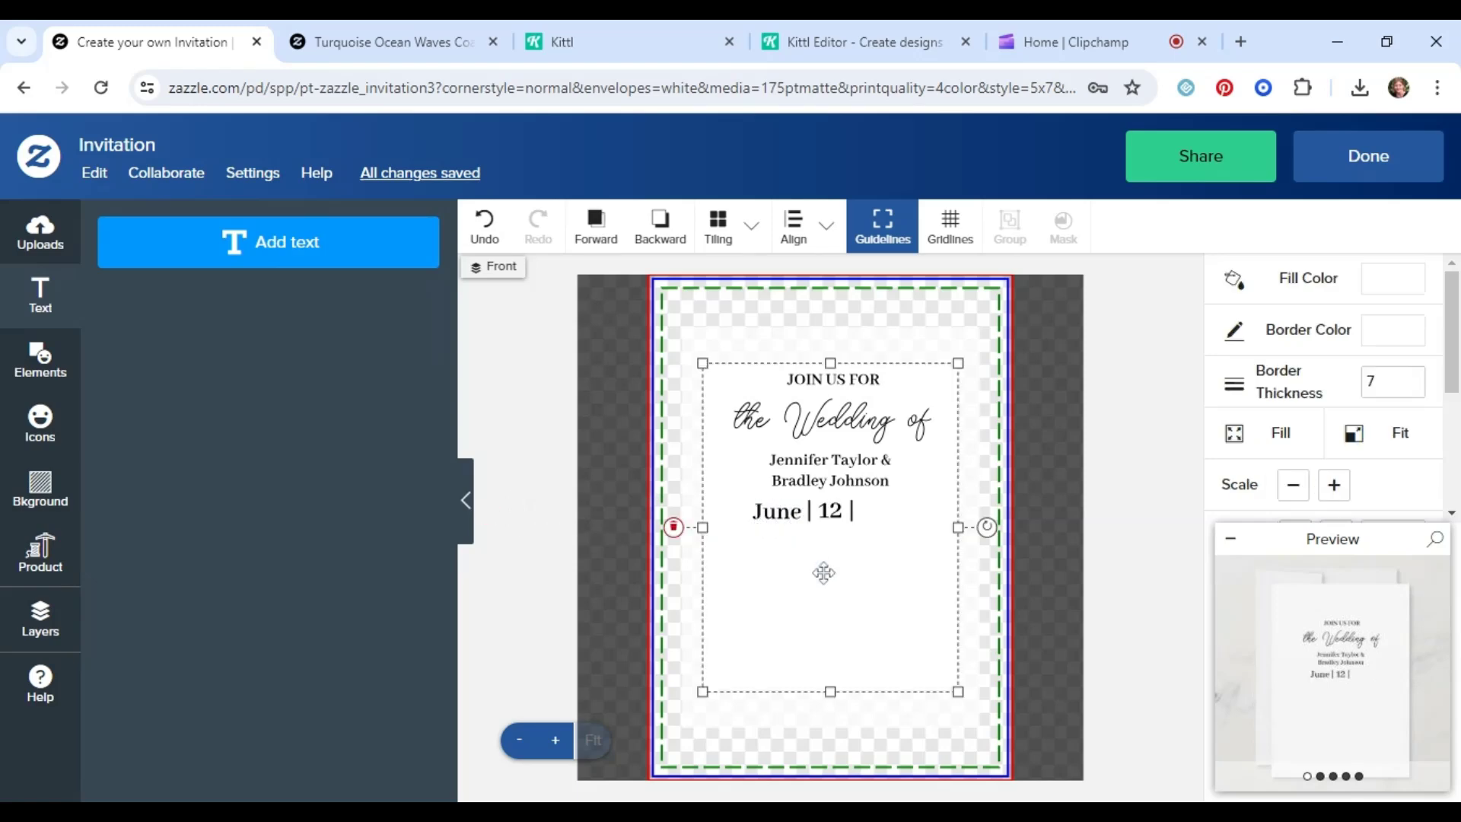
left_click(772, 514)
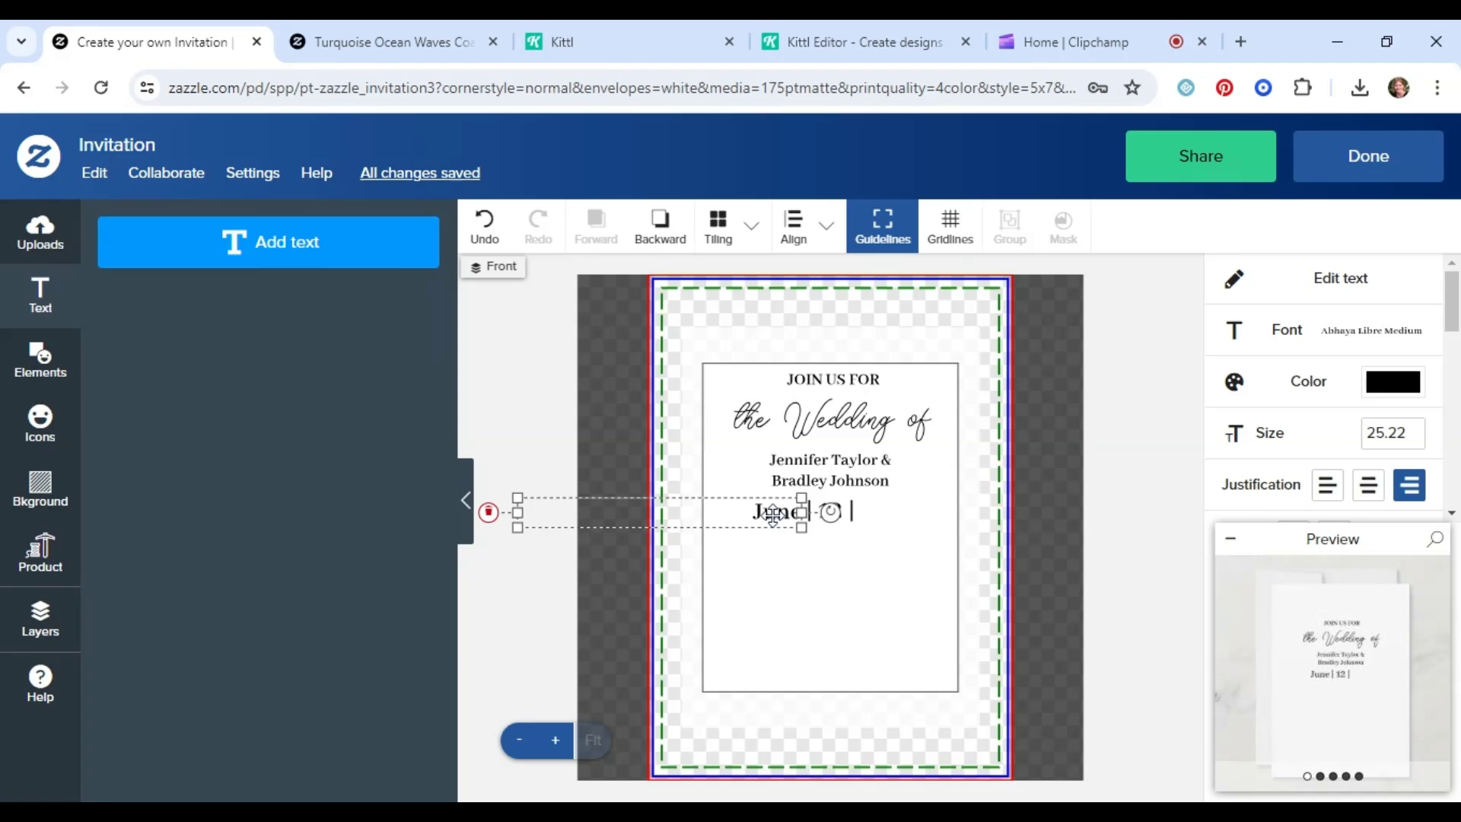
Scale the "June" text down to size 20.43 and align it just before "| 12 |" on the date line
left_click_drag(772, 513, 772, 511)
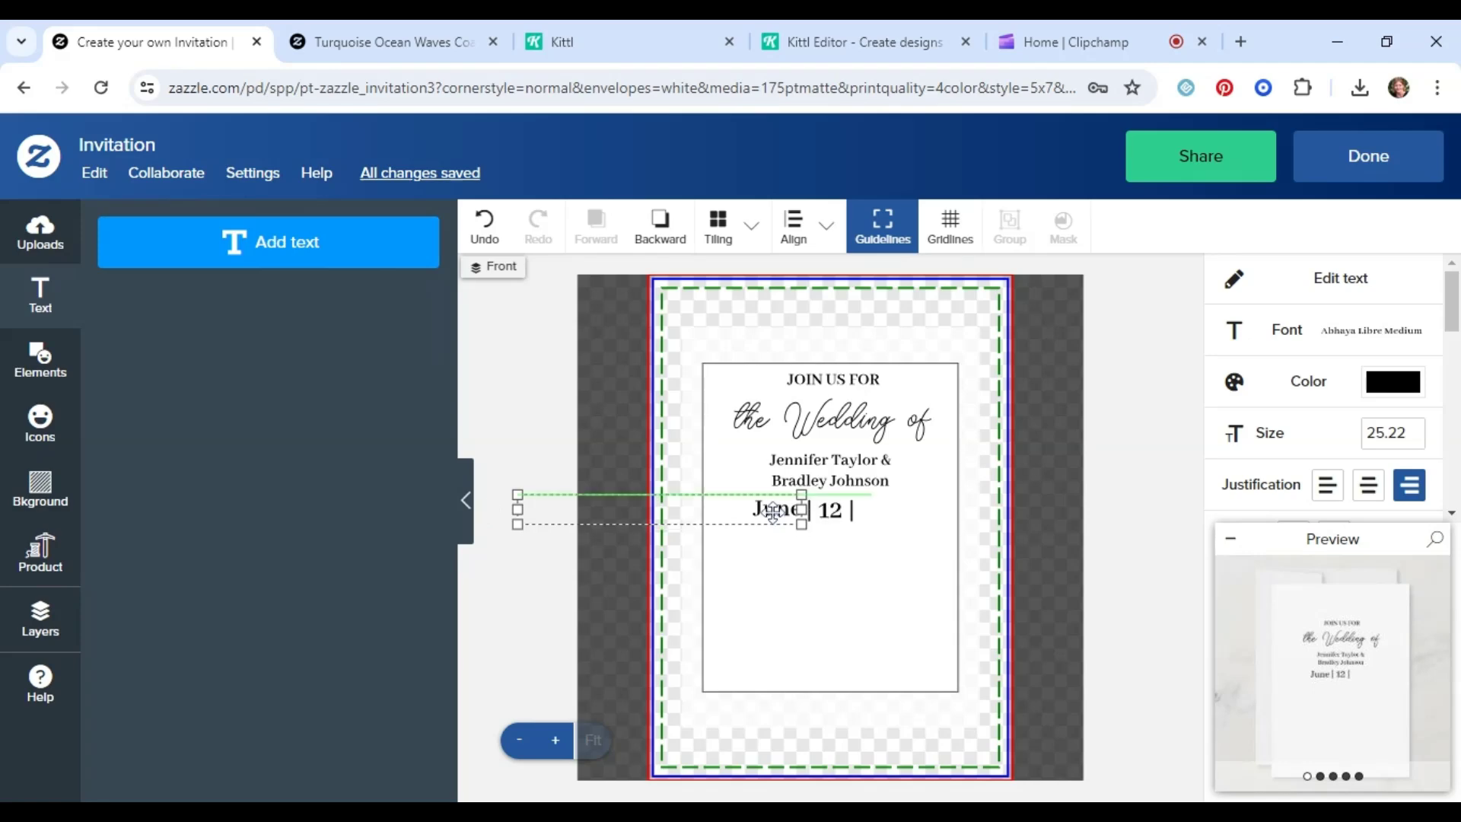
left_click(776, 564)
left_click_drag(777, 513, 781, 512)
left_click(786, 560)
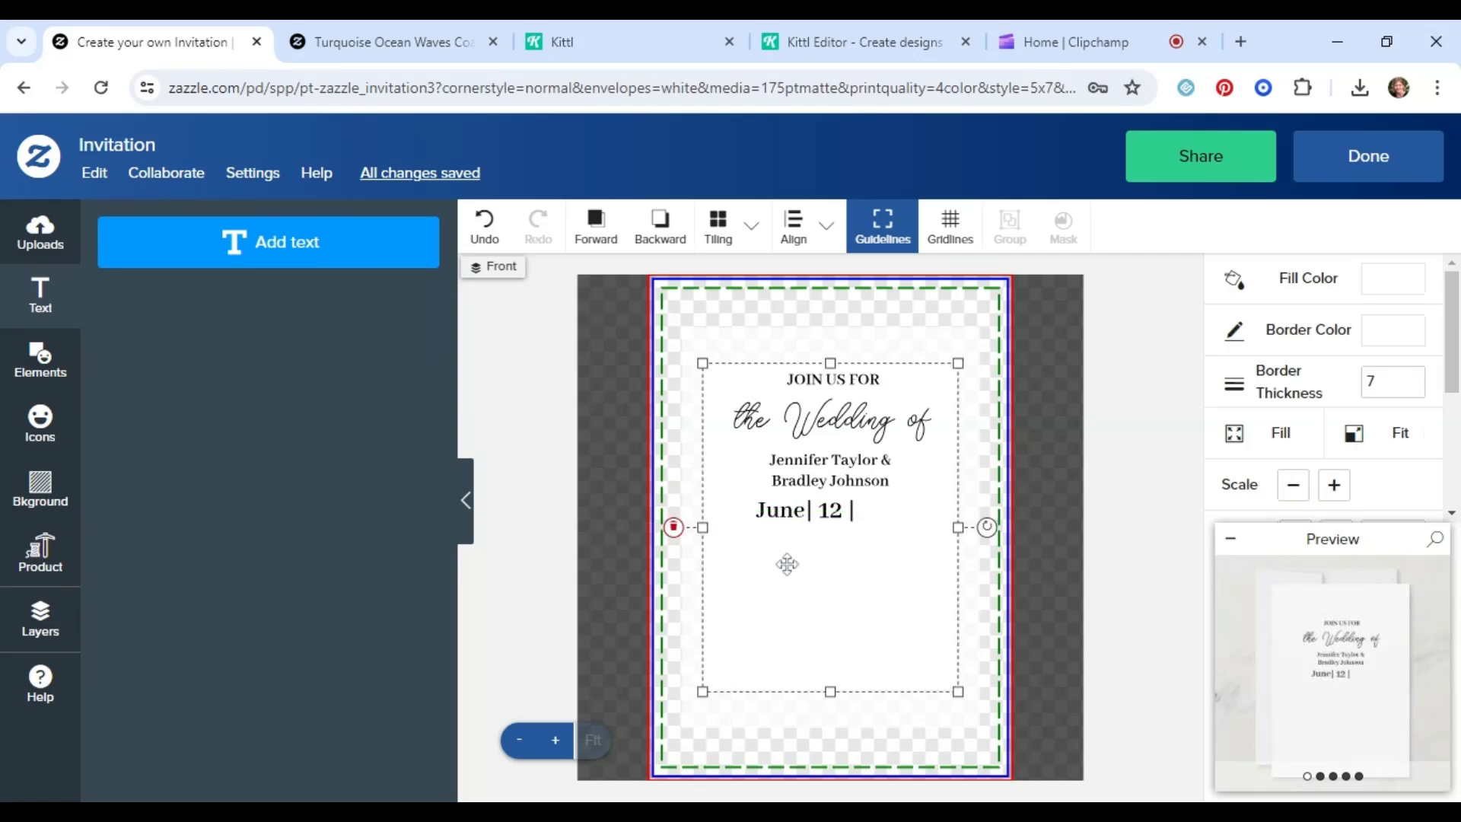
left_click(784, 511)
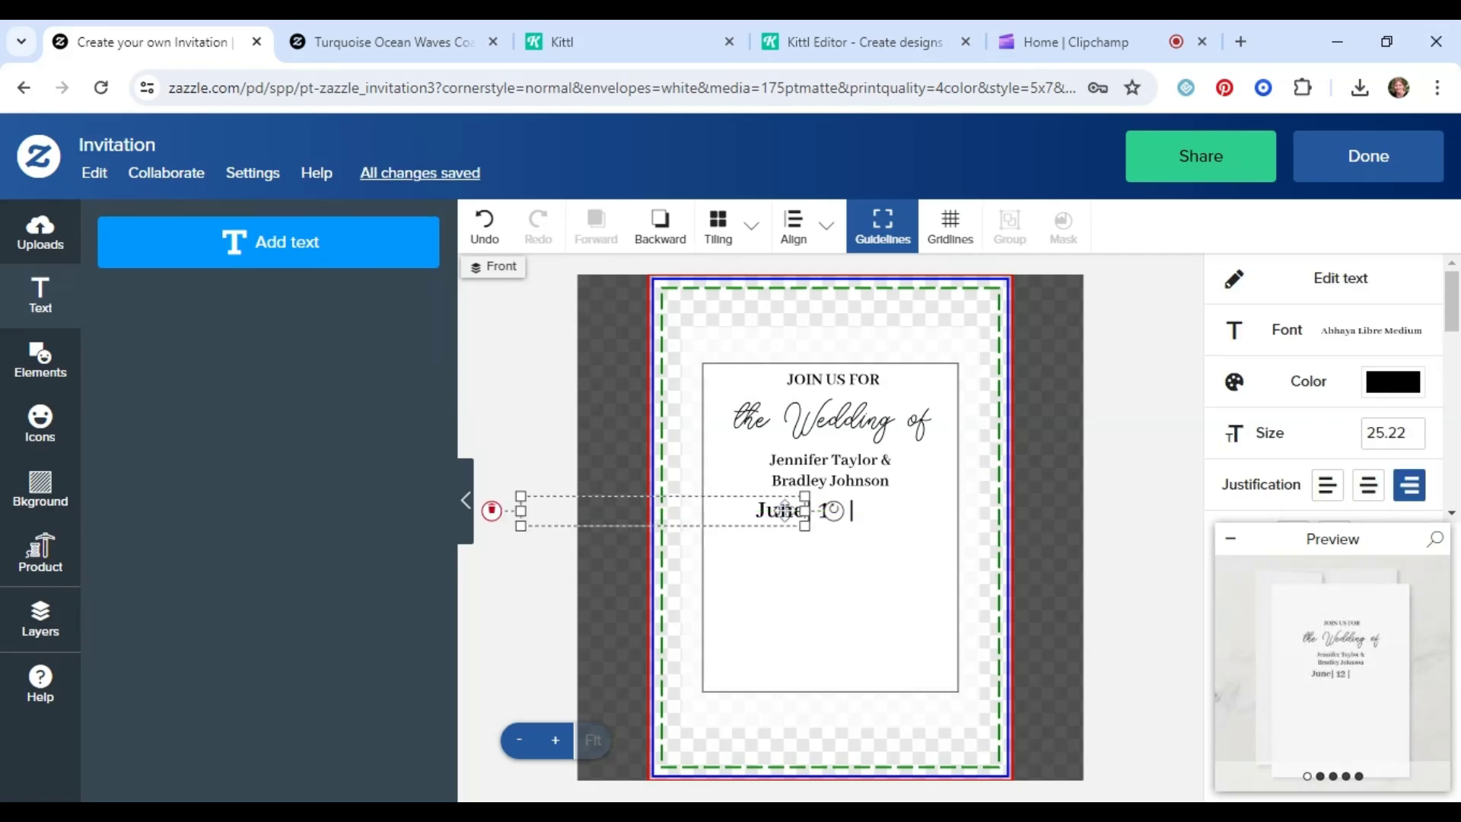
left_click_drag(781, 510, 779, 508)
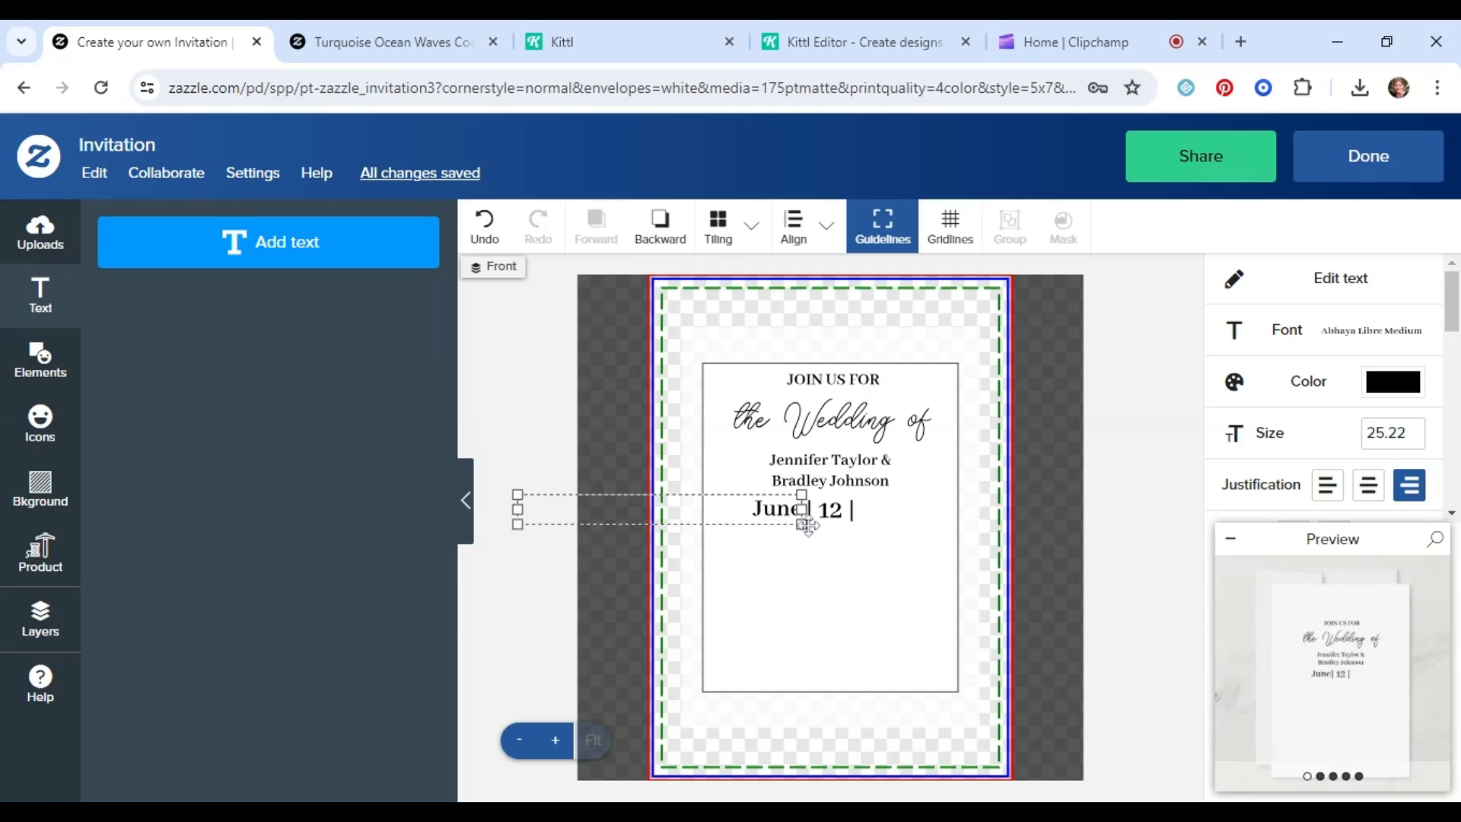
scroll(1327, 433, "down", 1)
left_click(1293, 430)
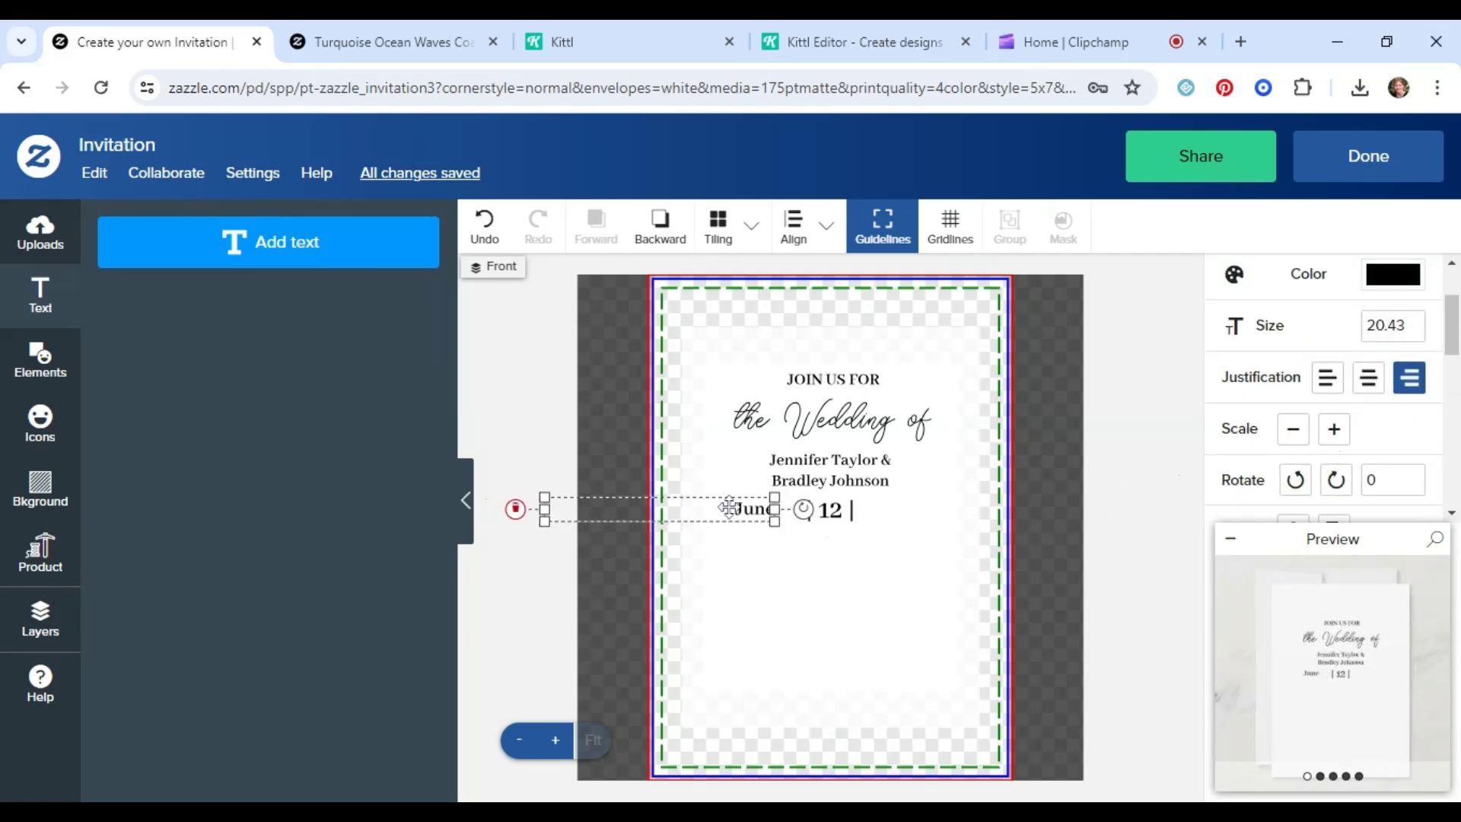
left_click_drag(731, 508, 755, 508)
left_click(844, 574)
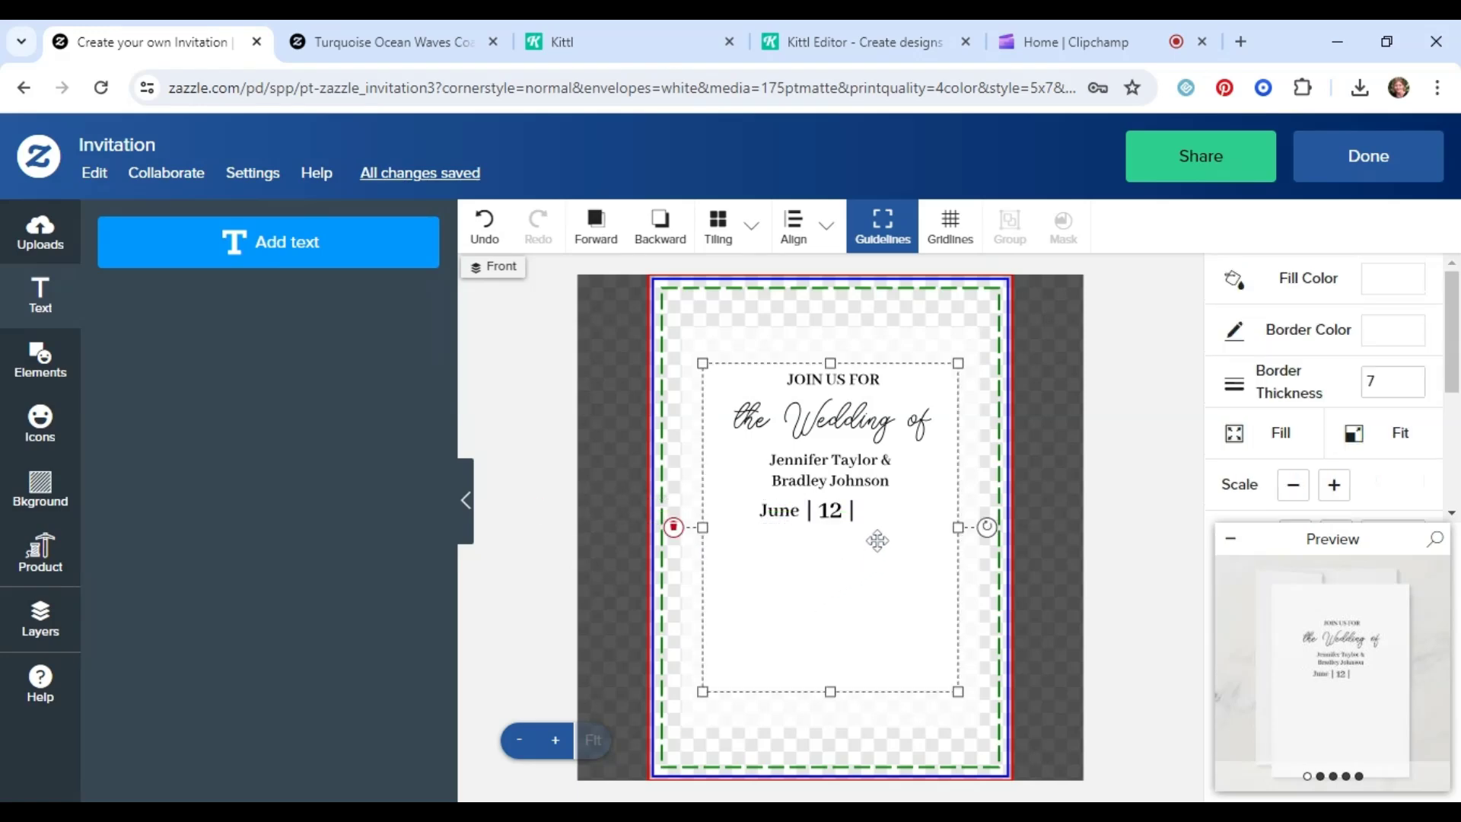
Add a left-justified "20XX" text object and place it after "| 12 |" on the date line
left_click(339, 259)
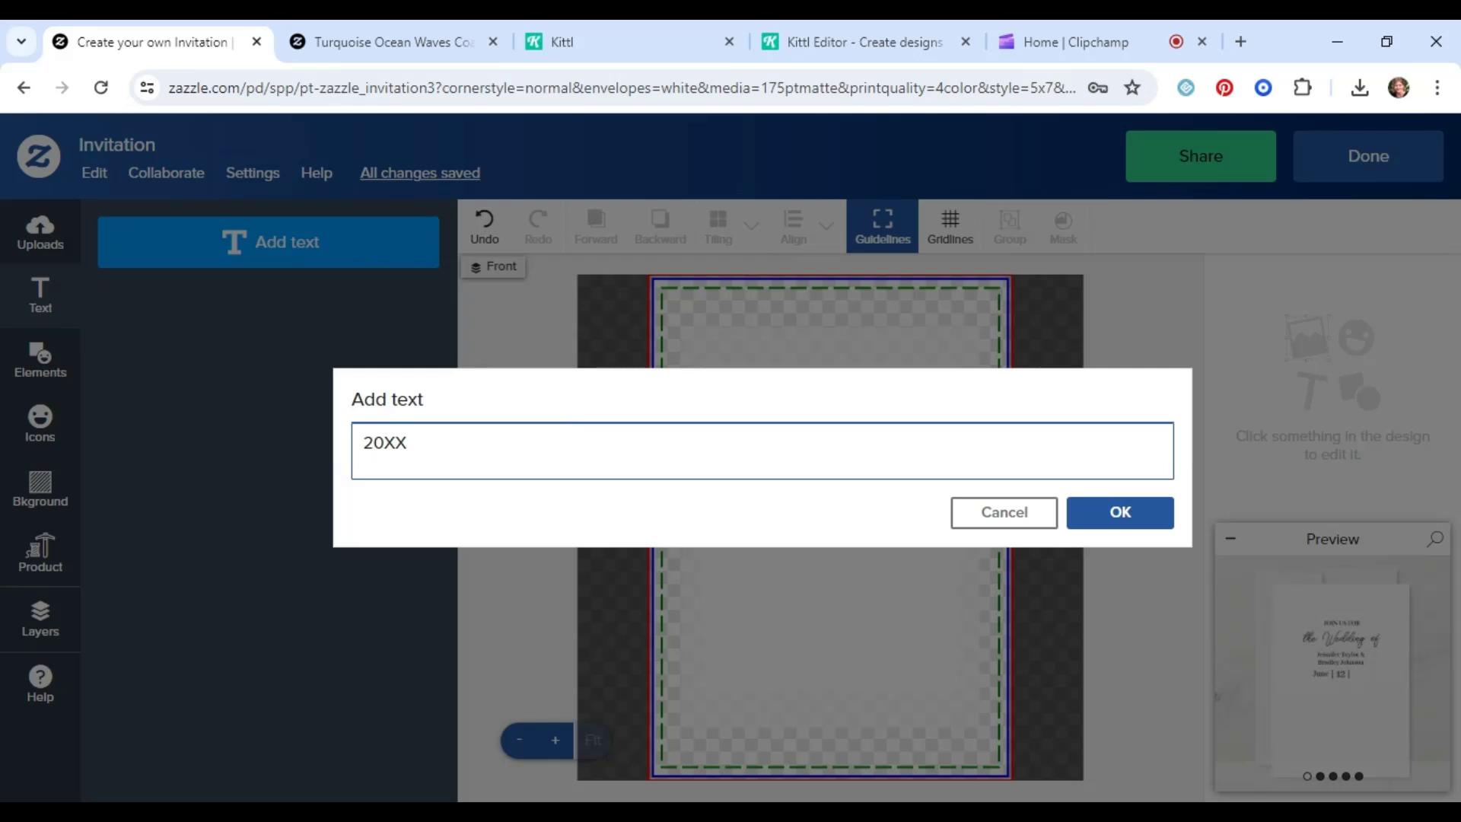
left_click(1099, 523)
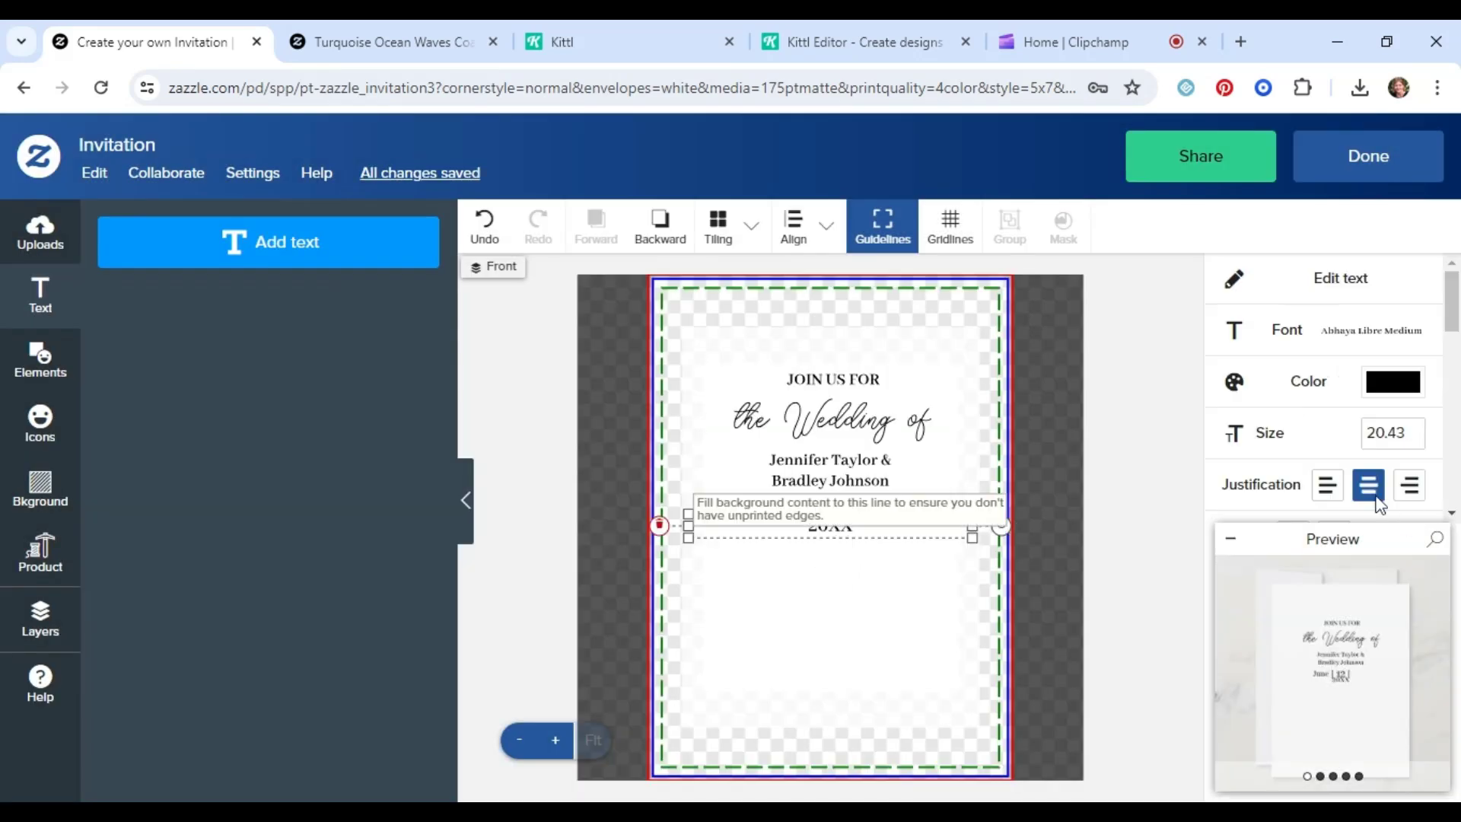
left_click(1327, 495)
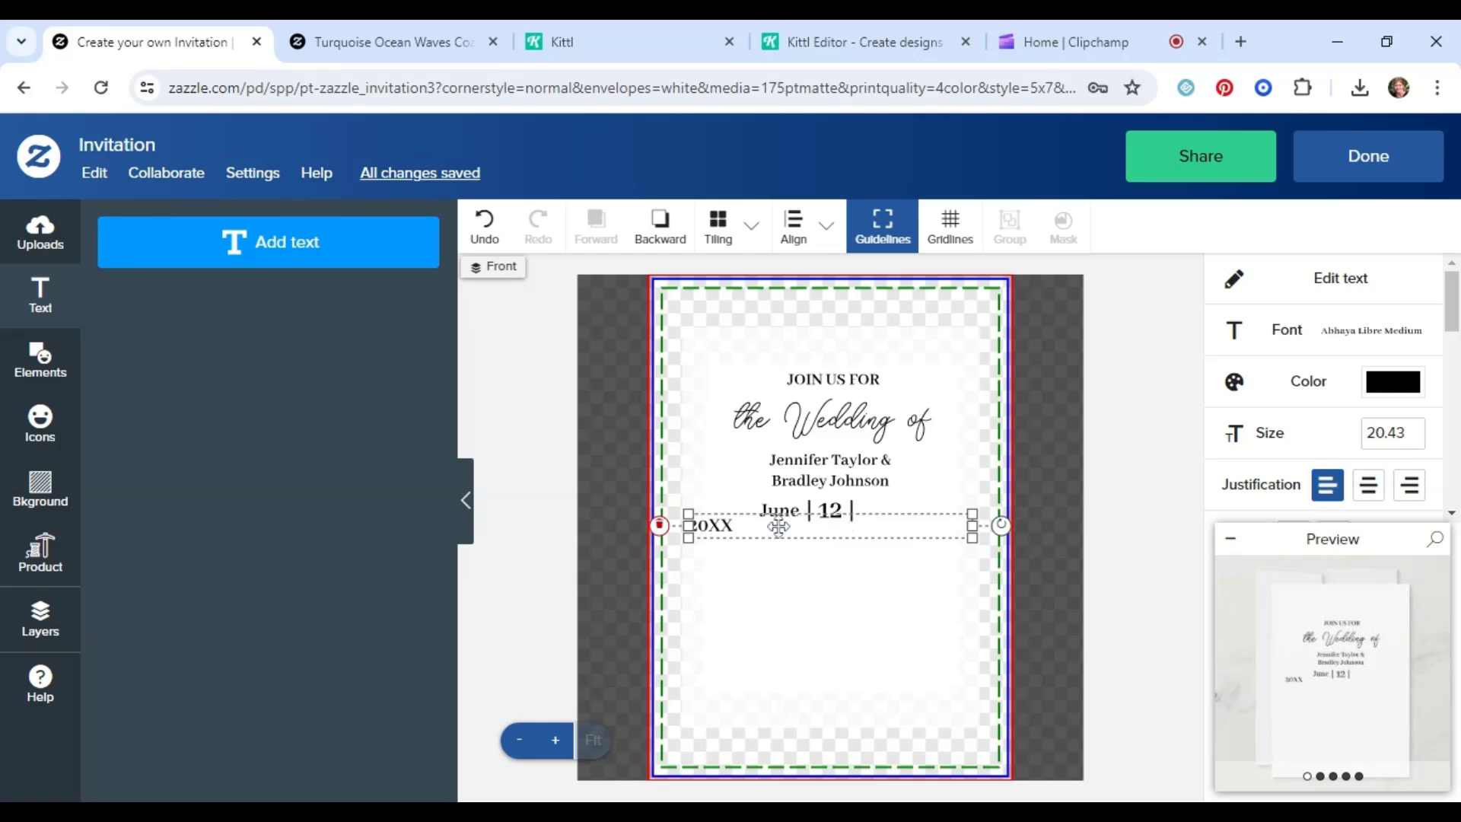
left_click_drag(777, 525, 953, 512)
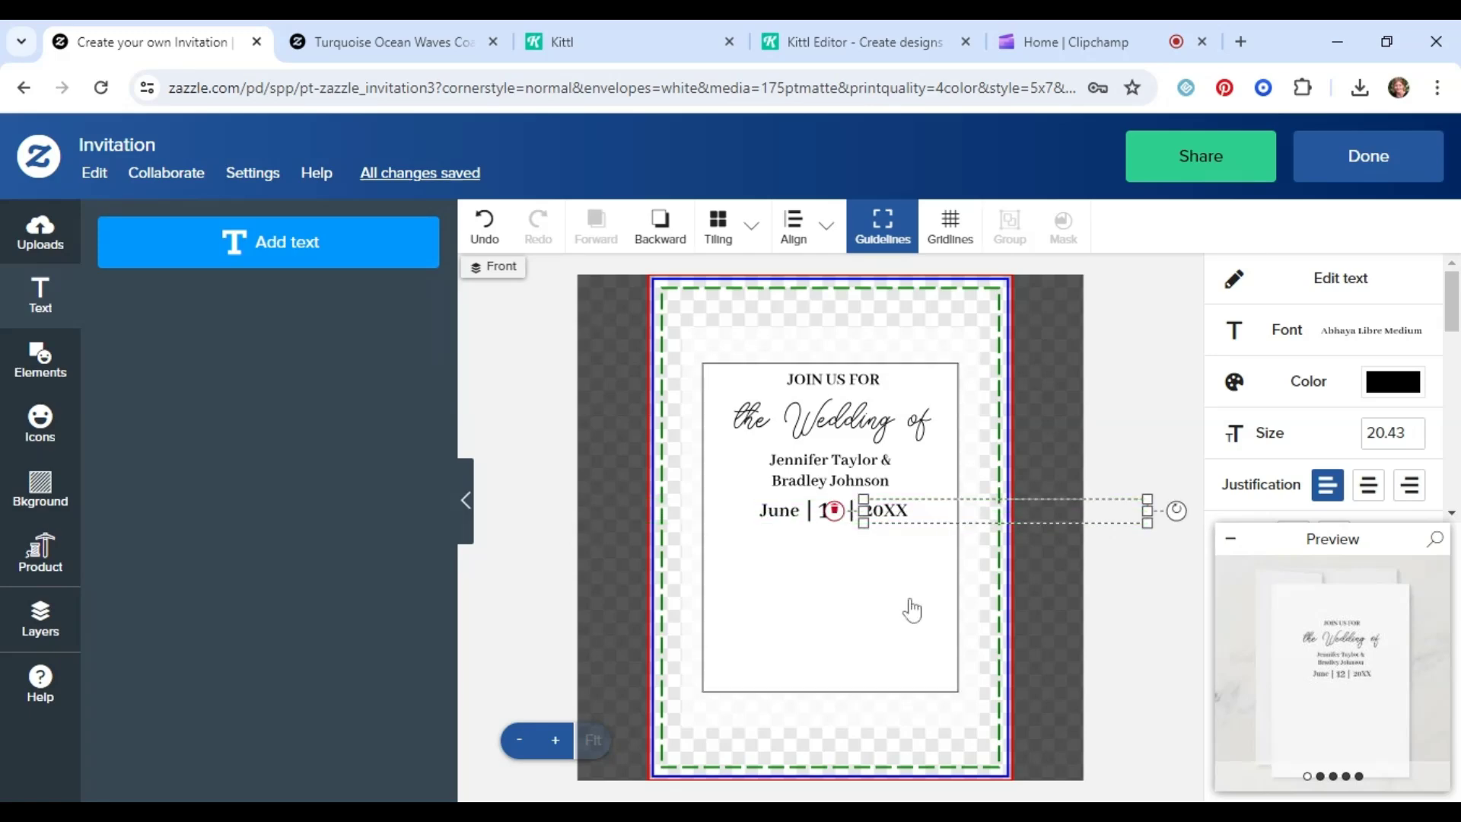
left_click(913, 609)
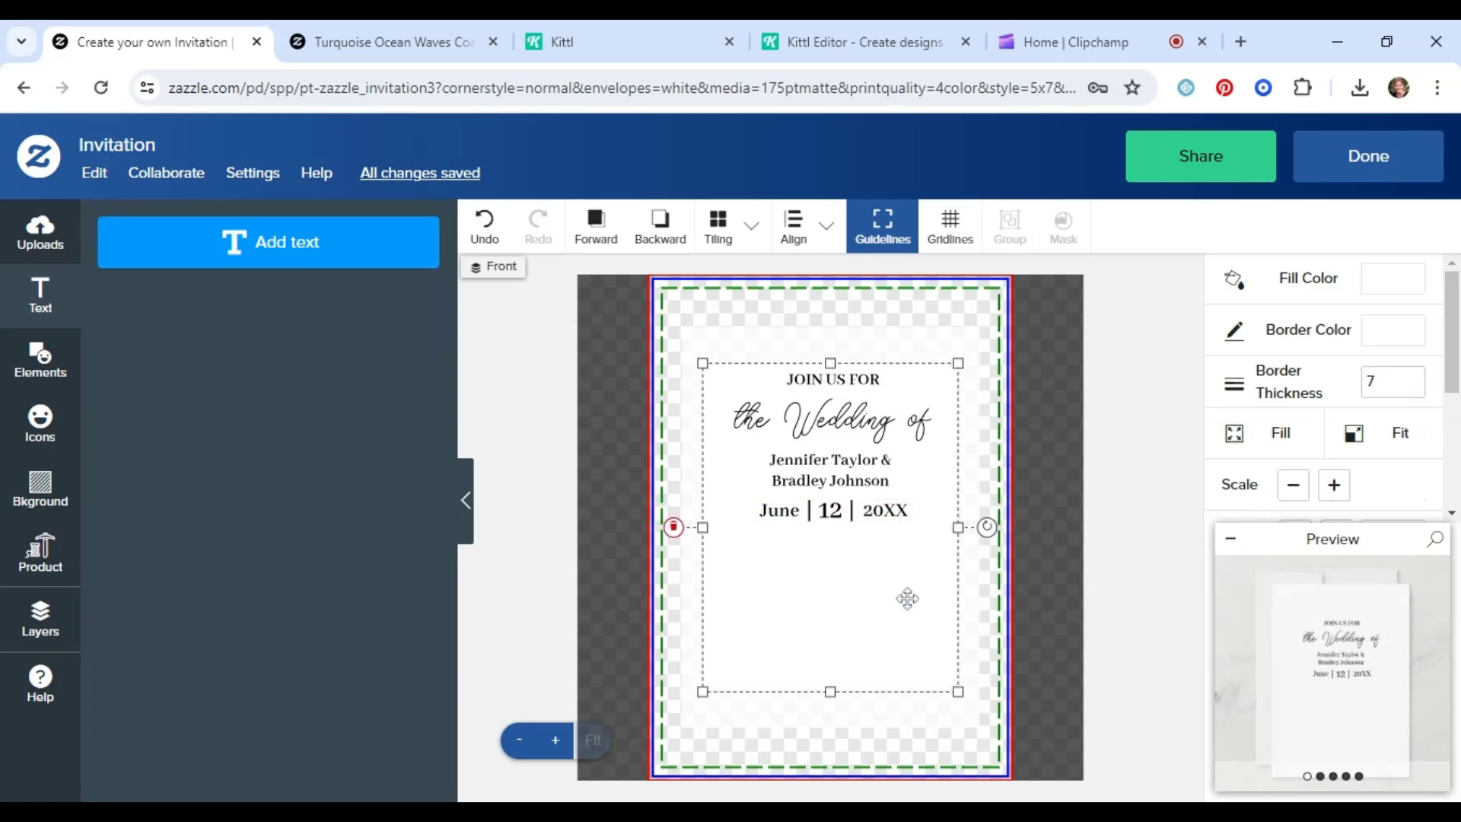
Fine-tune the horizontal position of "20XX" so its gap after "| 12 |" matches the gap beside "June"
left_click(910, 510)
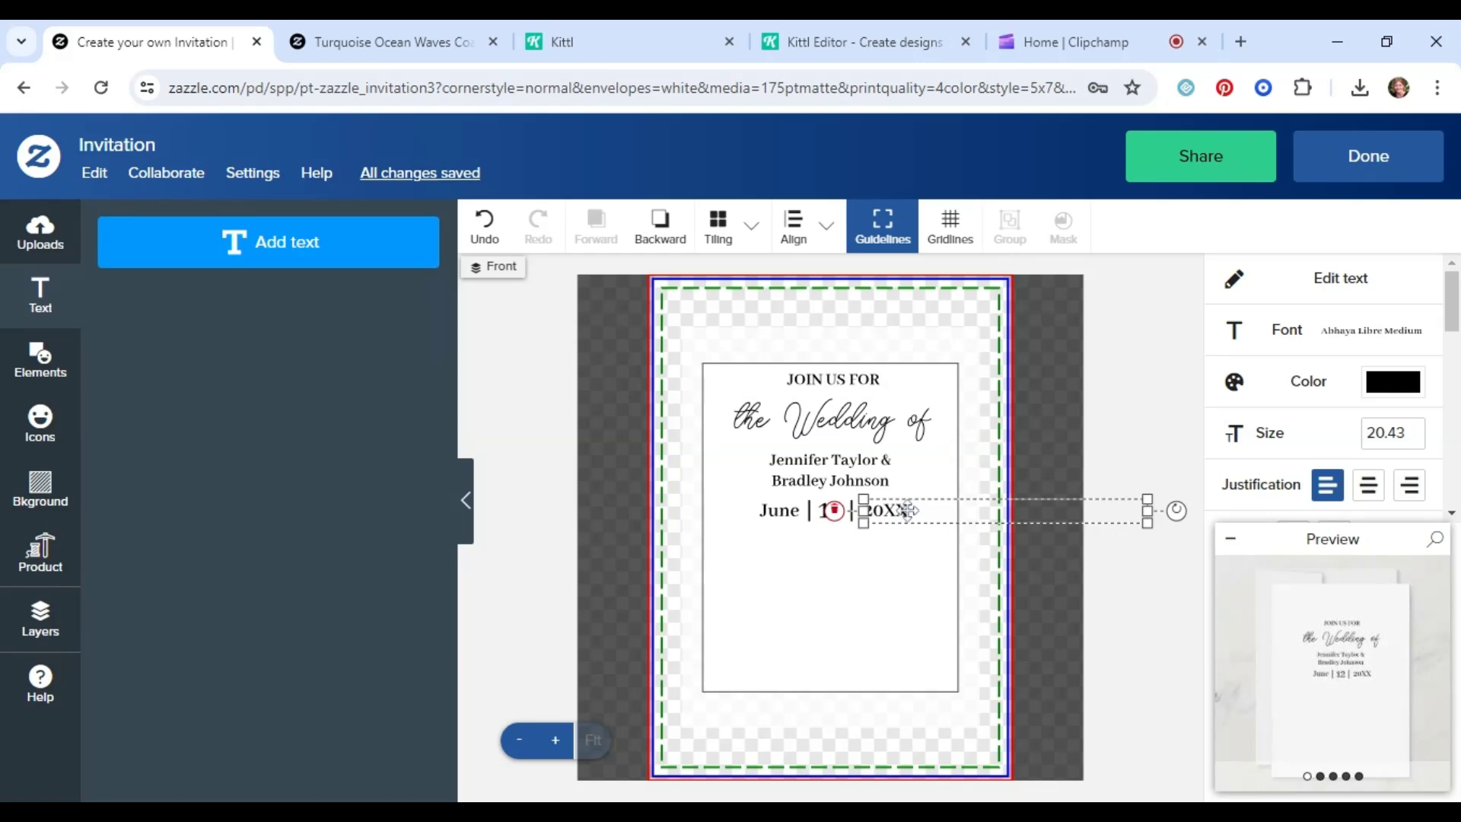
left_click_drag(907, 510, 905, 515)
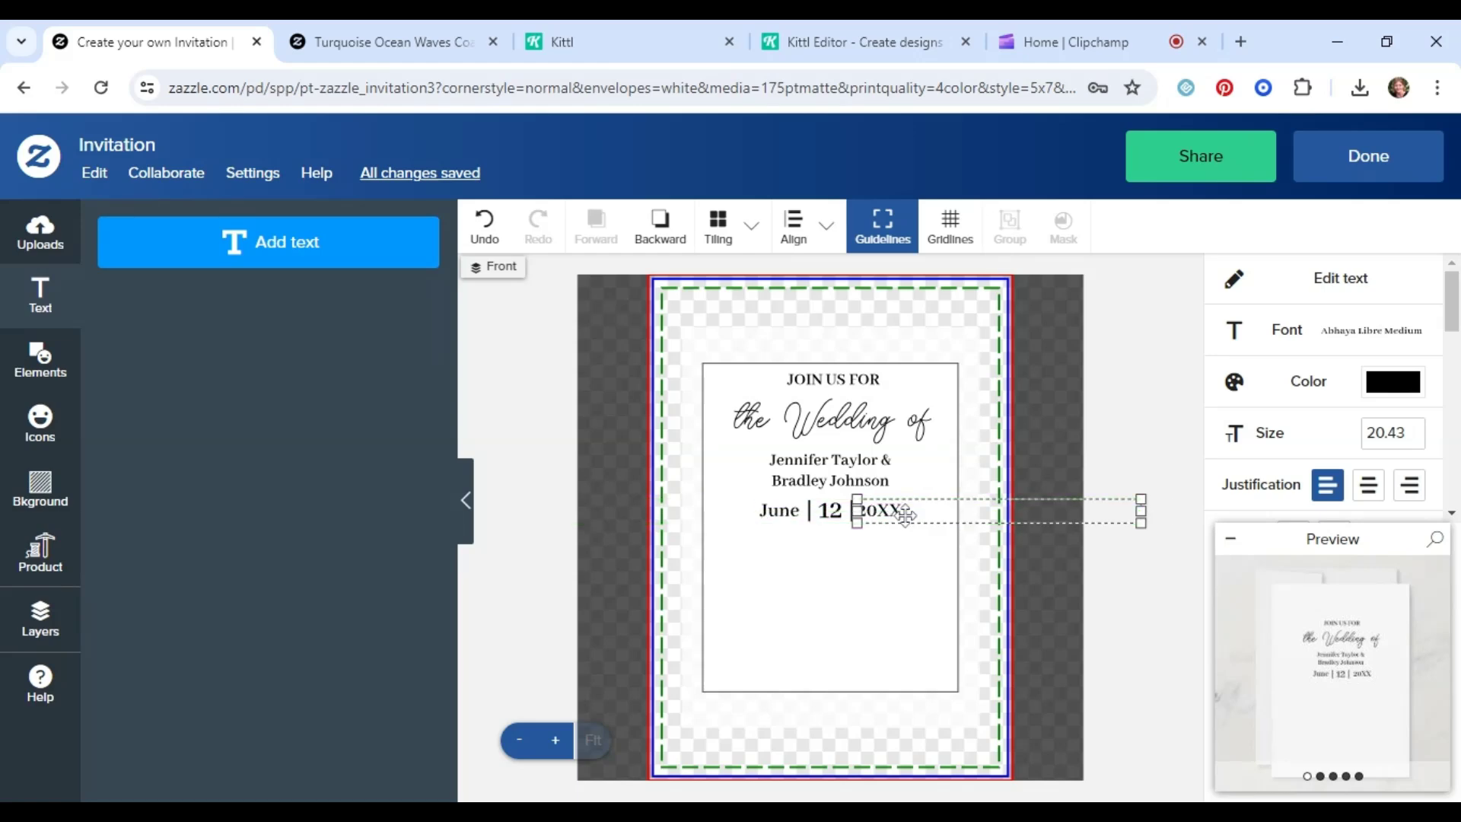
left_click(879, 590)
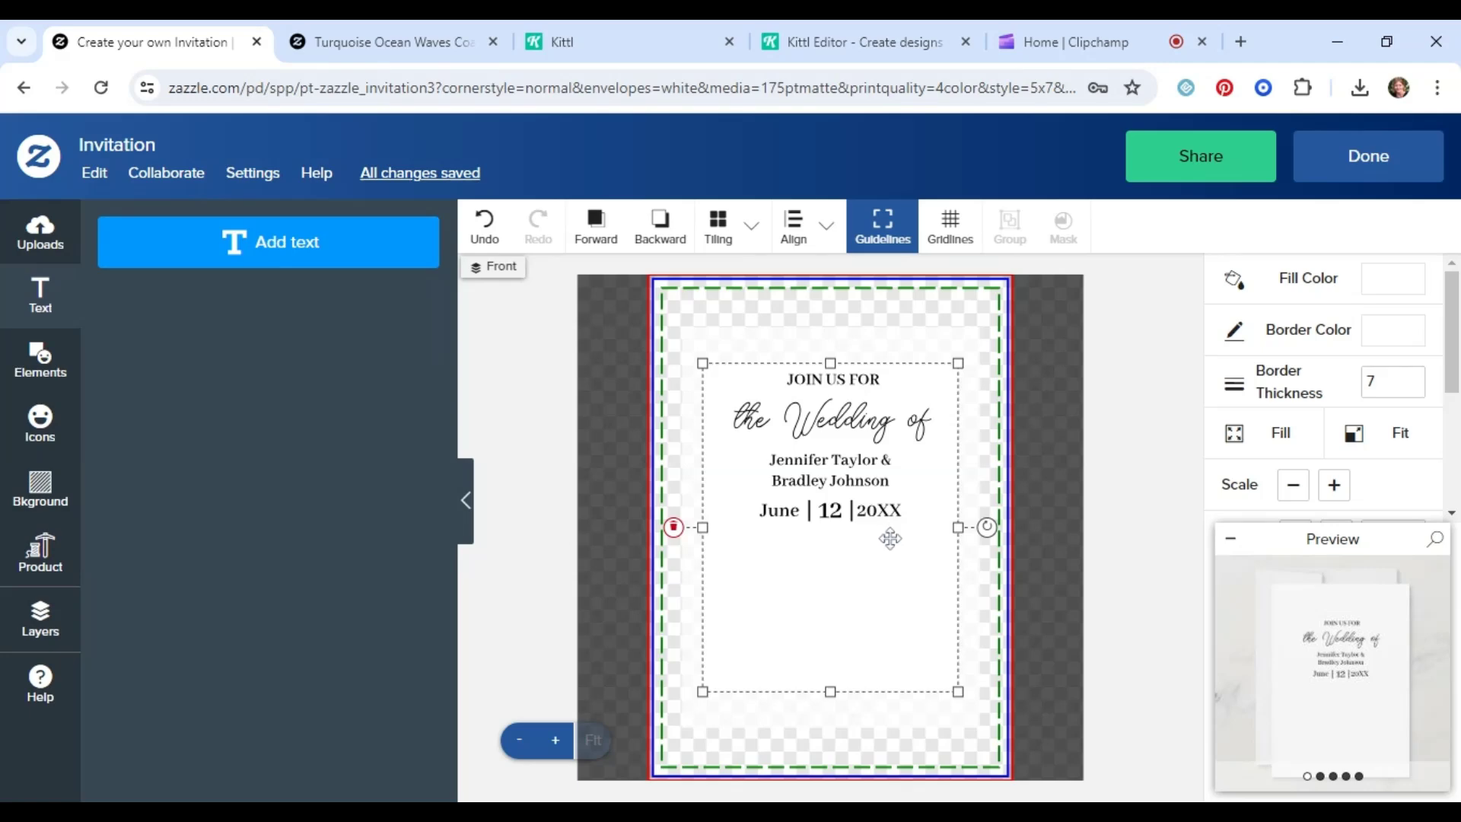
left_click(888, 506)
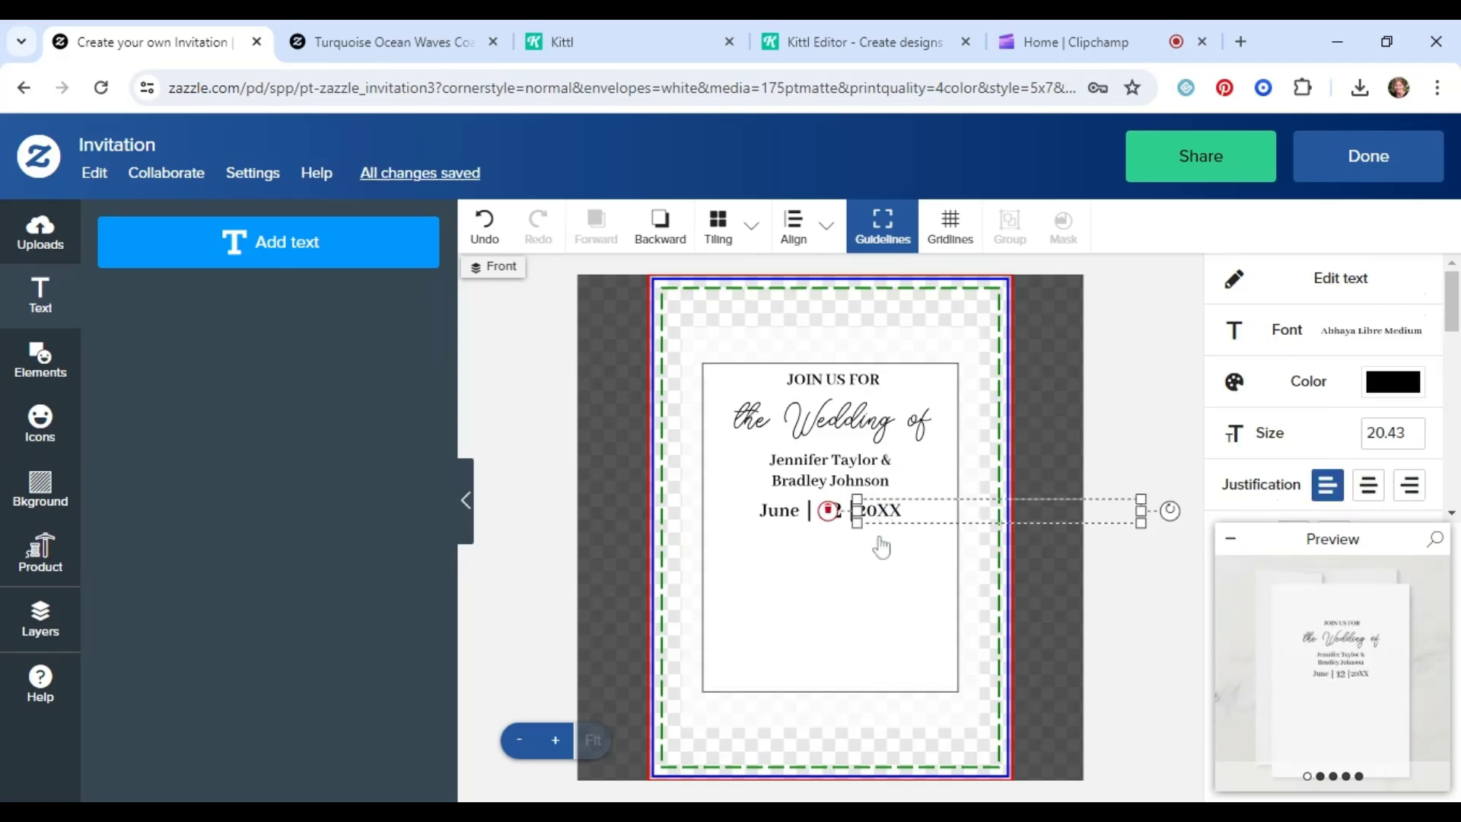
key("Right")
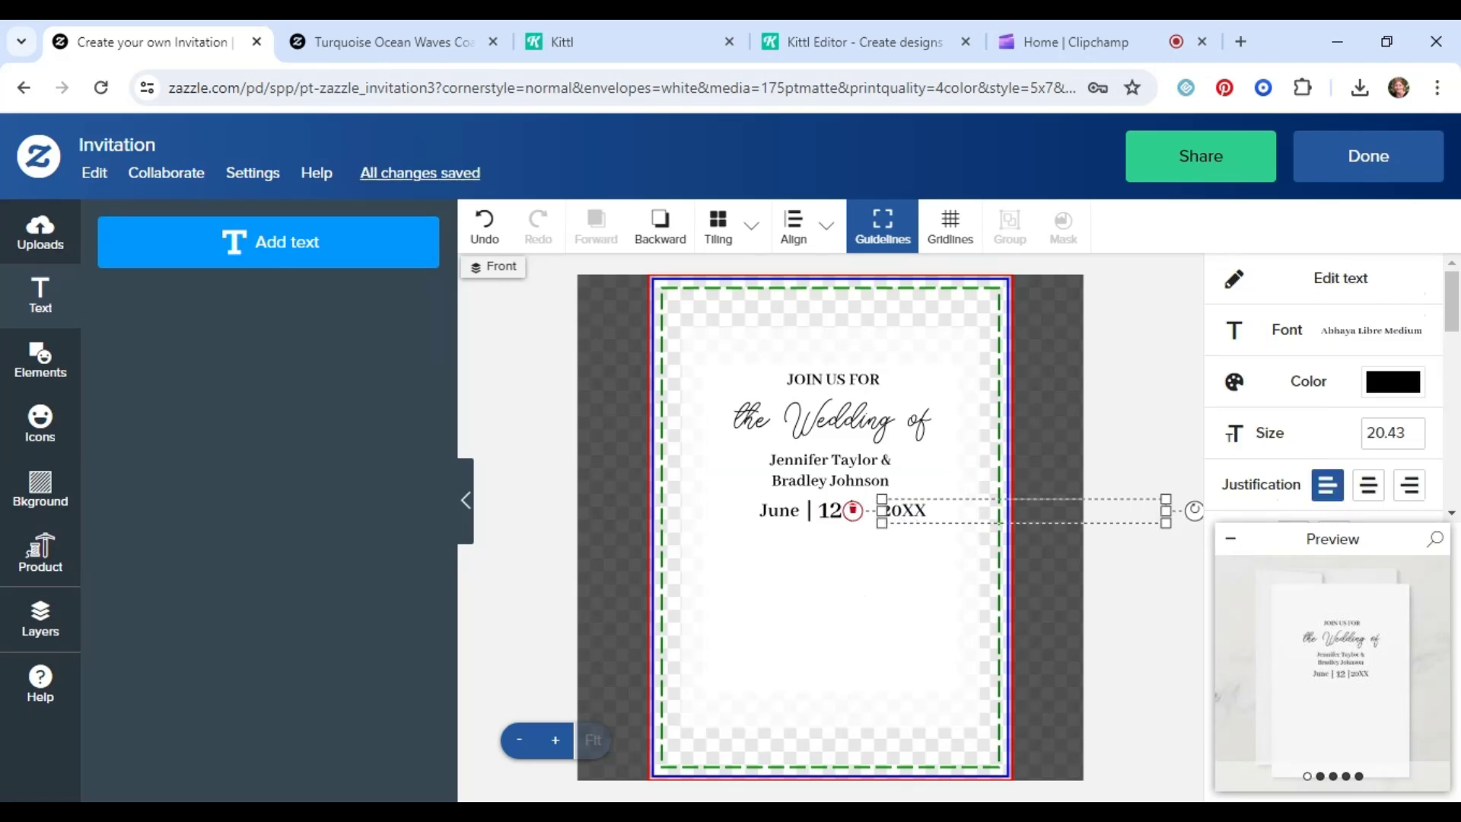
left_click(952, 560)
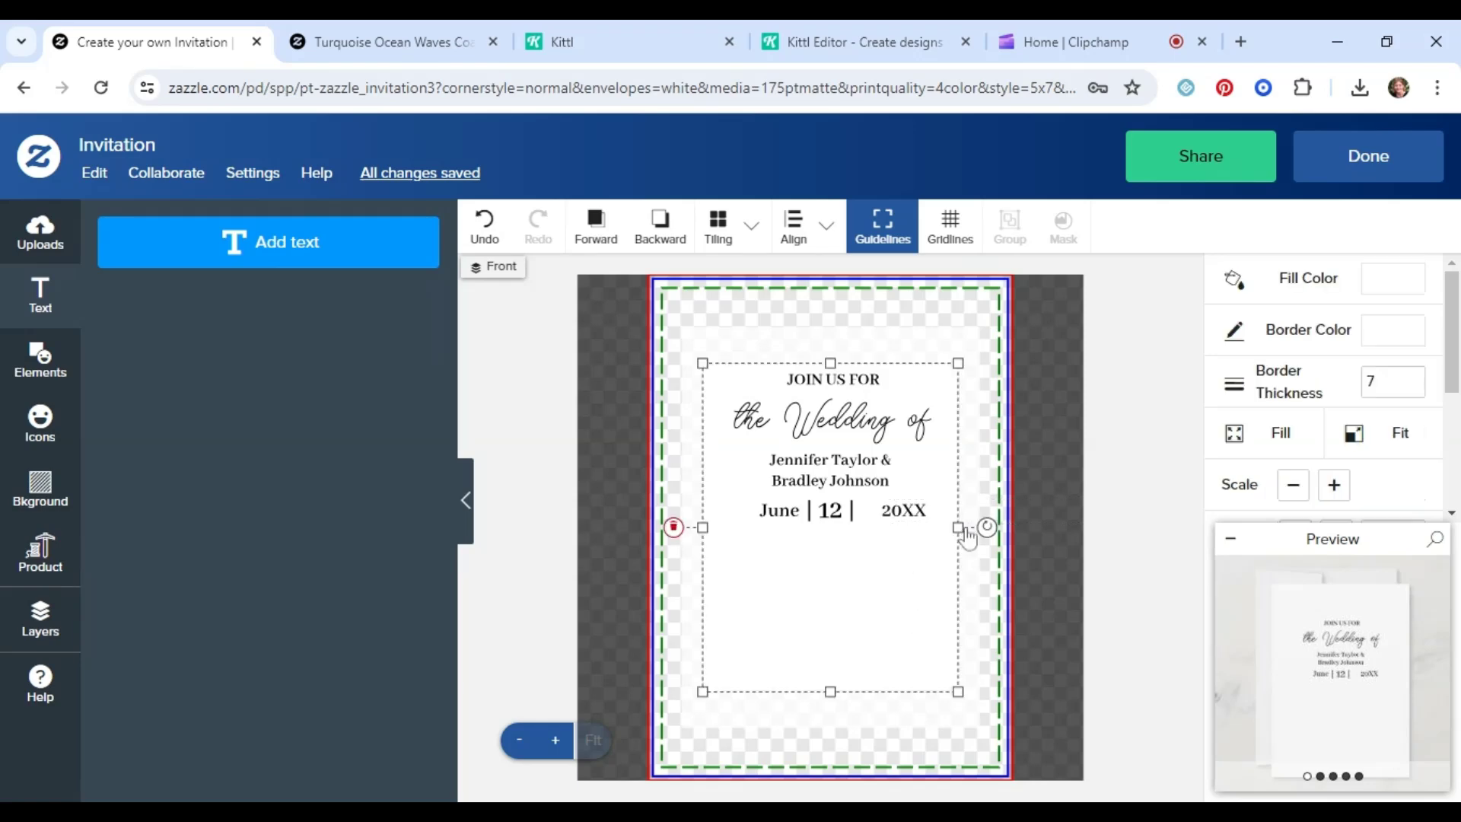
left_click(940, 508)
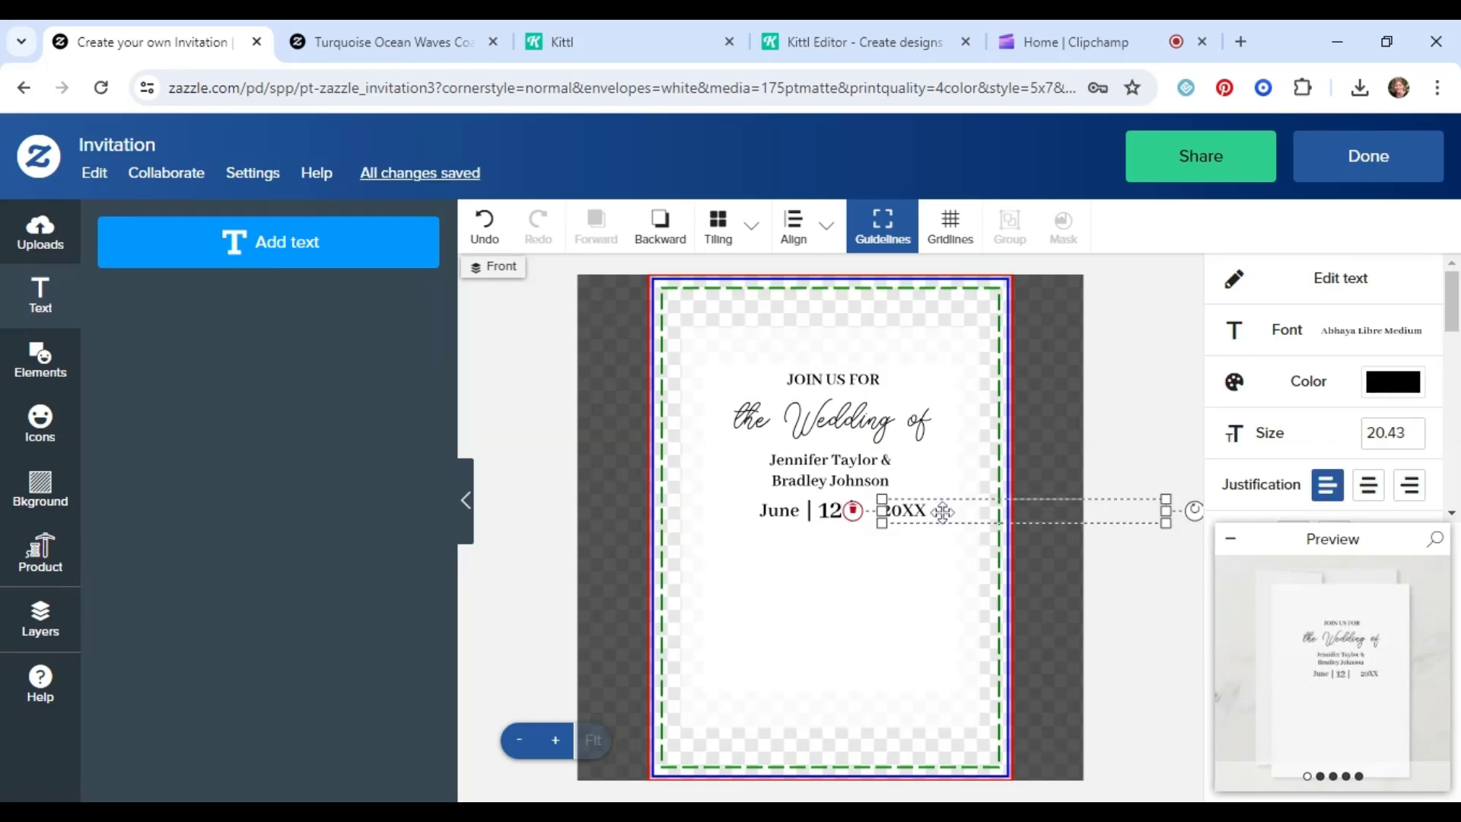
left_click_drag(942, 511, 926, 510)
left_click(724, 649)
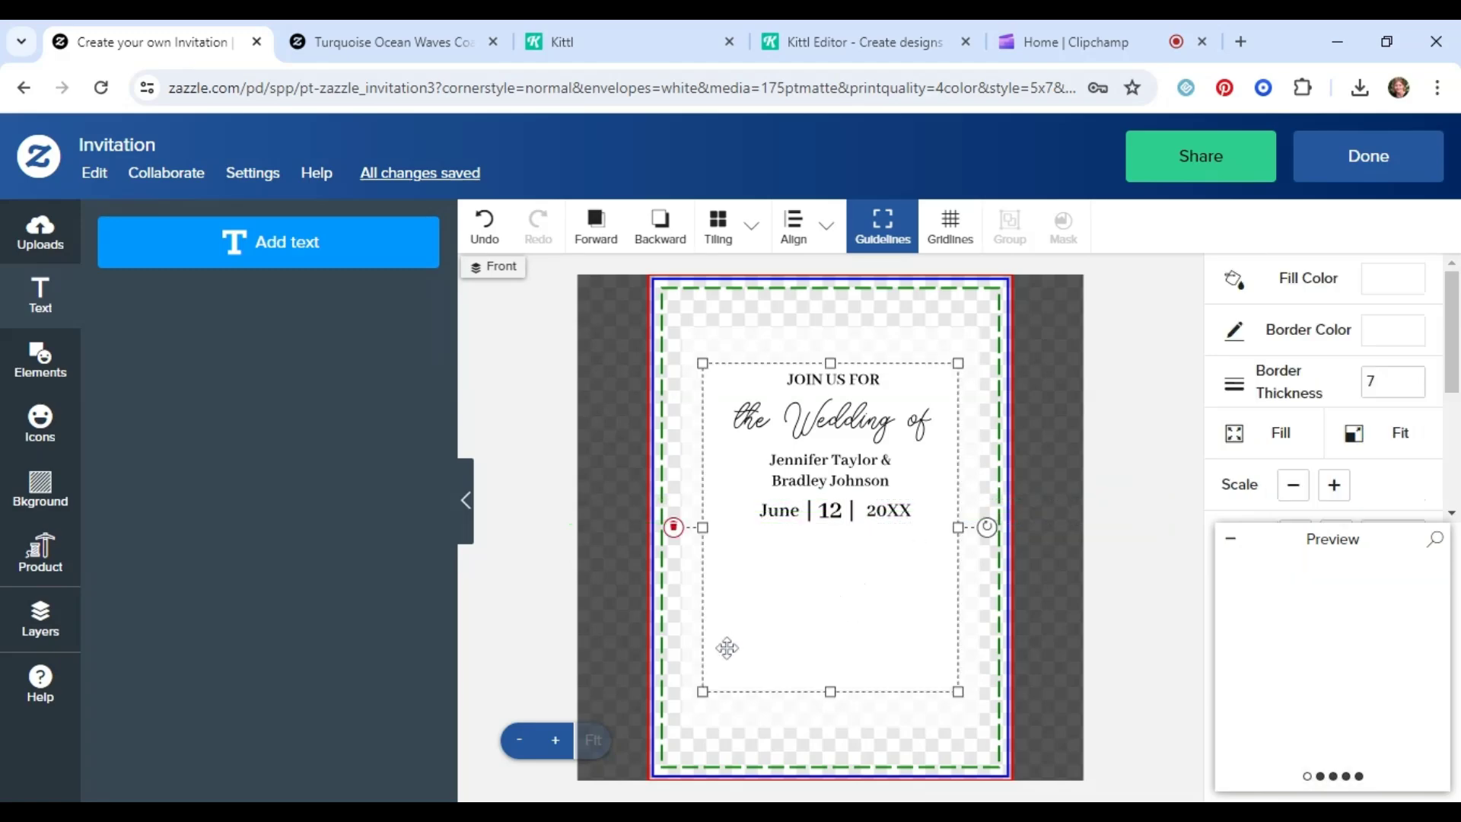
left_click(903, 509)
left_click_drag(904, 509, 900, 509)
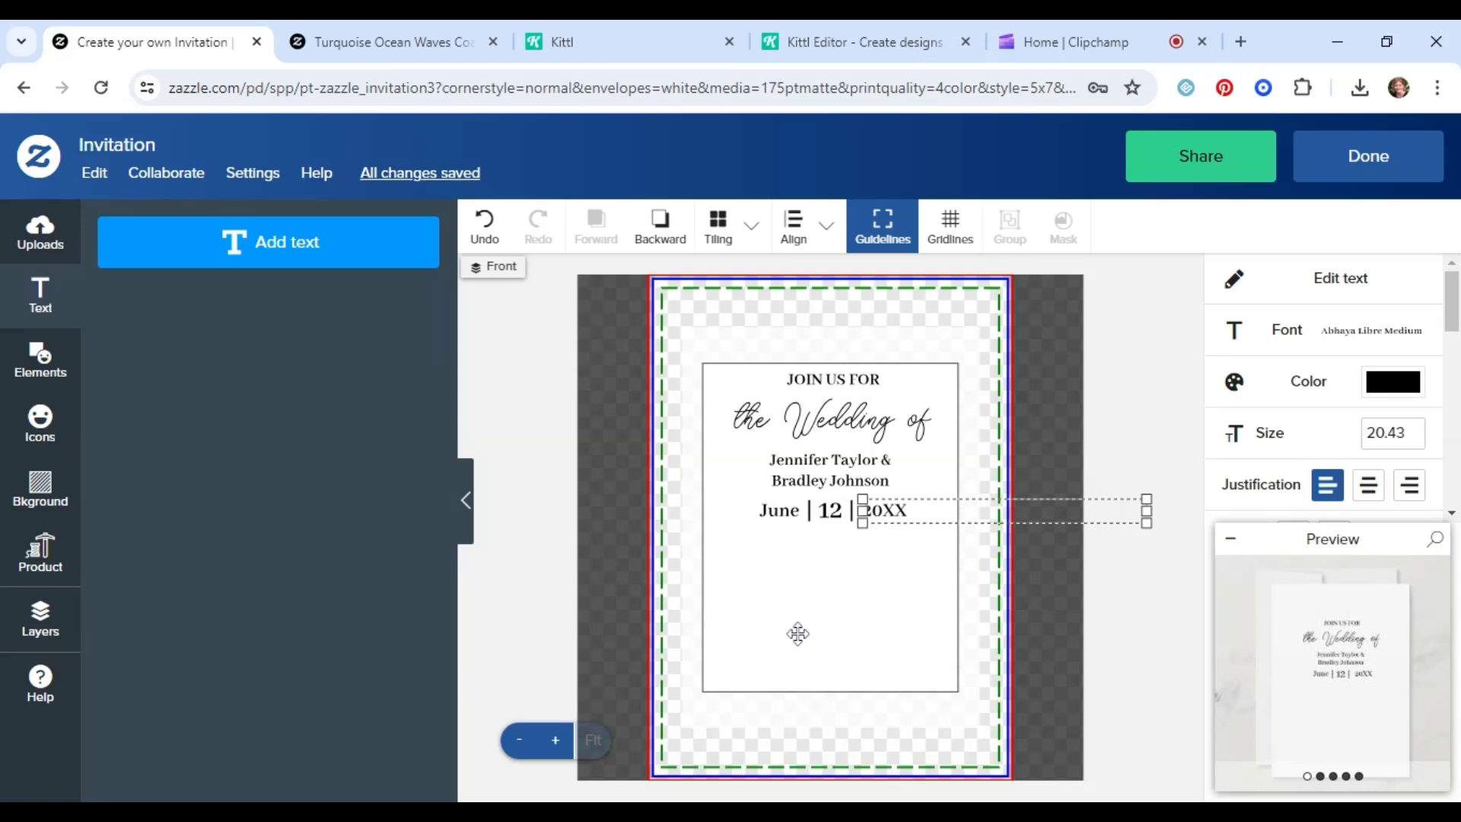
left_click(796, 632)
Scale the "| 12 |" text up one increment to size 30.82
left_click(830, 512)
scroll(1304, 418, "down", 3)
left_click(1334, 322)
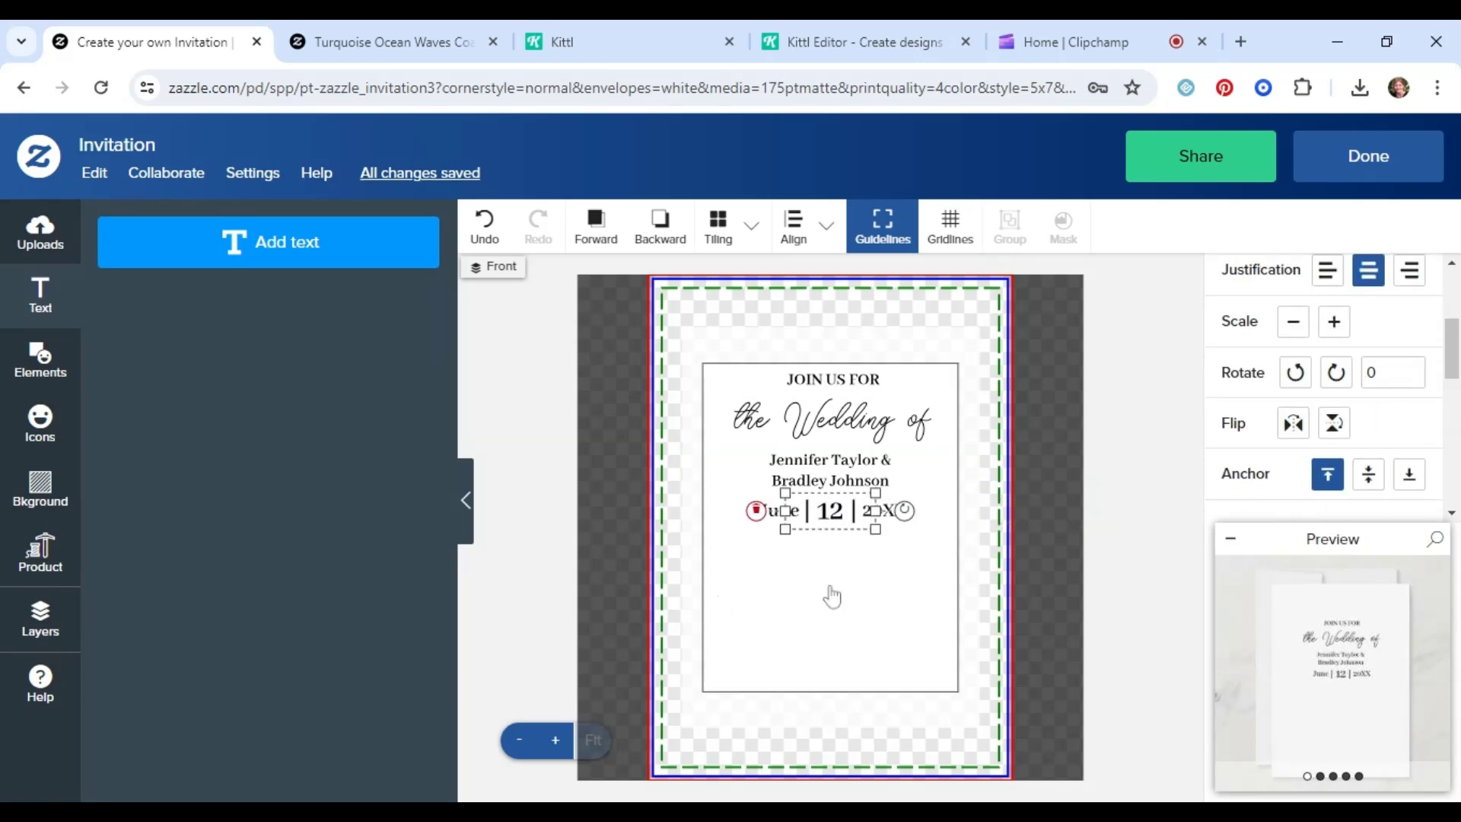
left_click(832, 597)
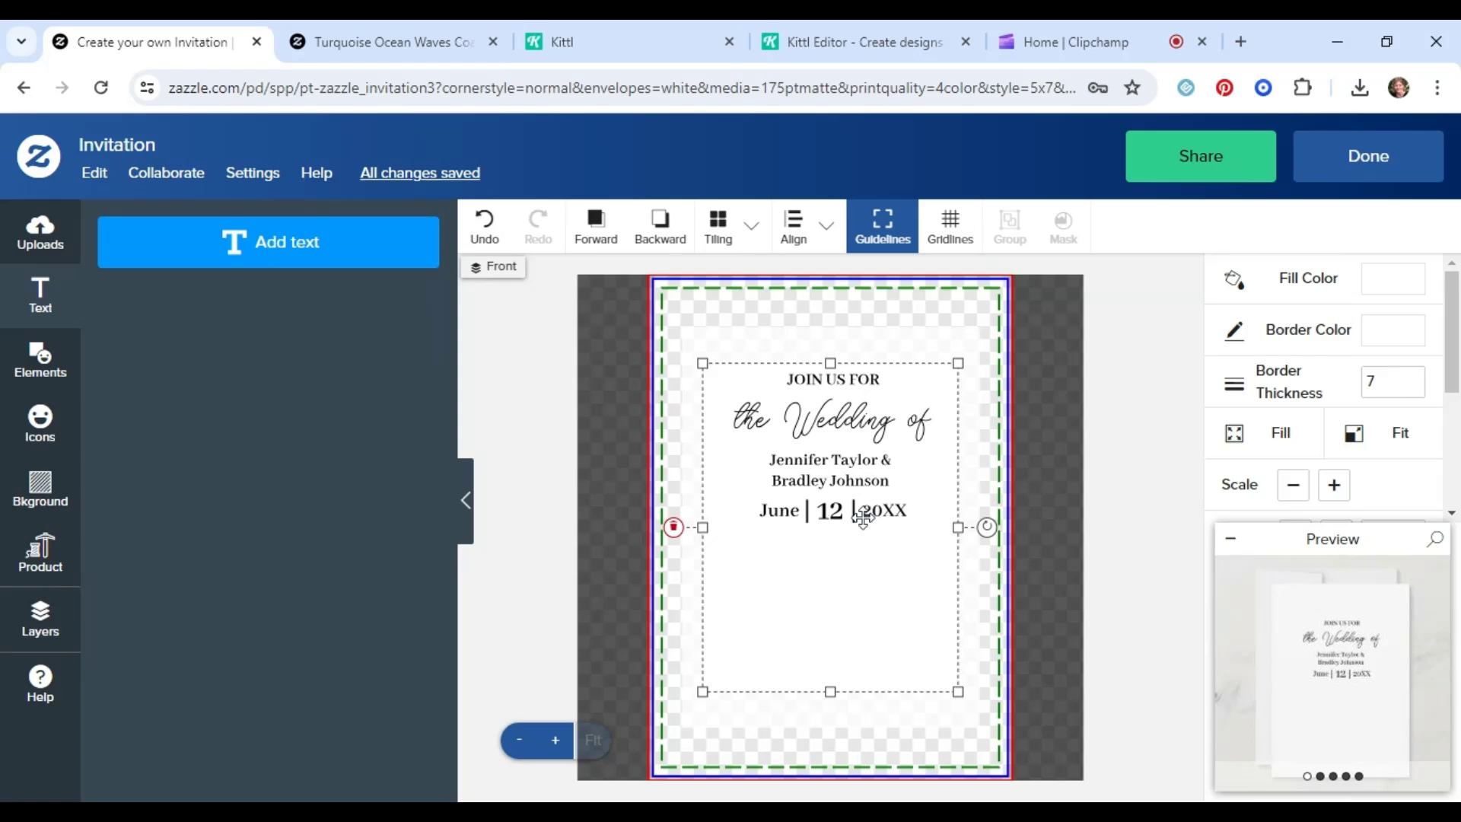
Check the Turquoise Ocean Waves sample invitation's wording and add the text "3:00 in the Afternoon" centered below the date line
left_click(395, 47)
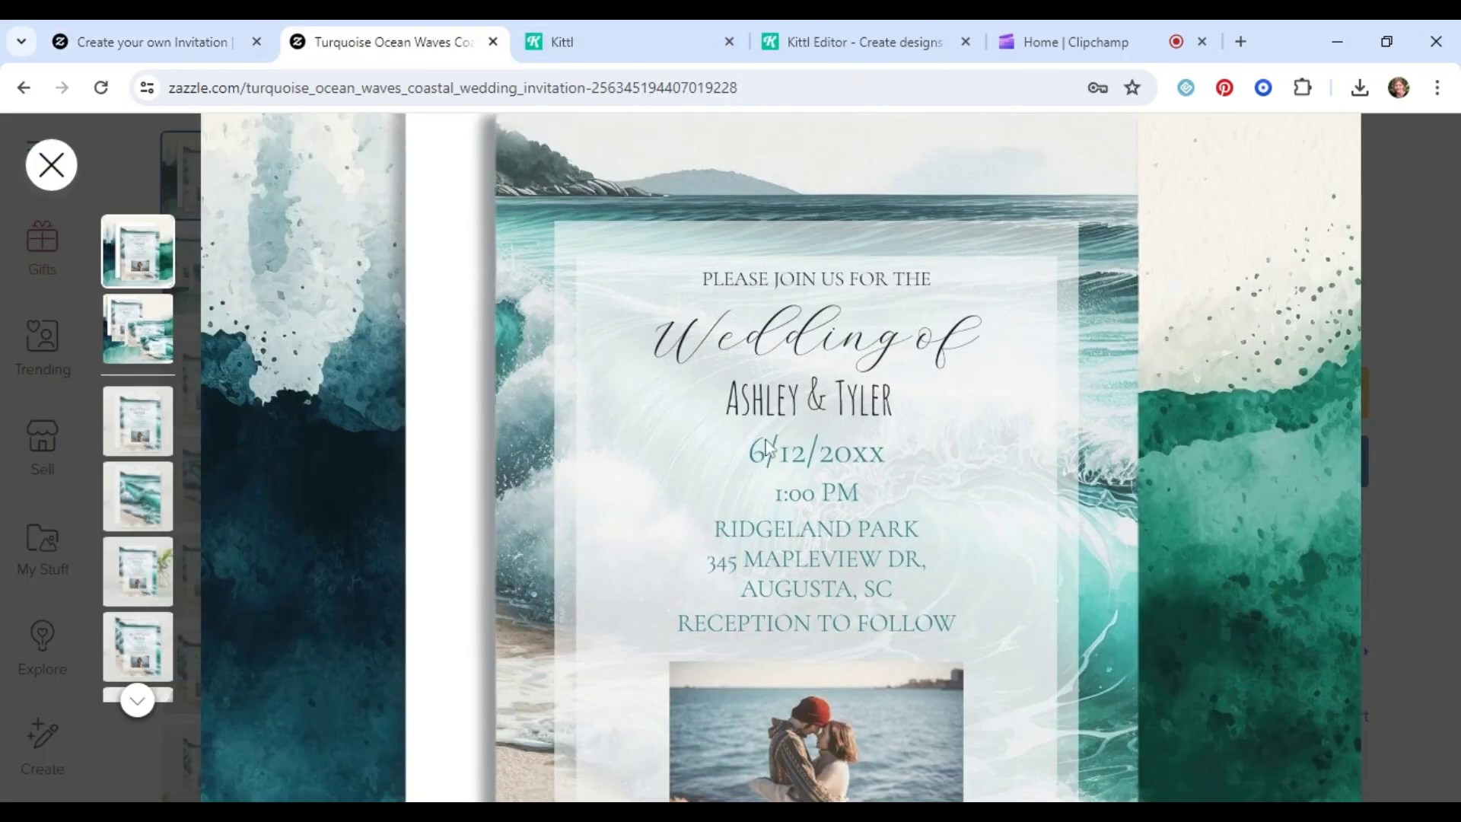
left_click(134, 40)
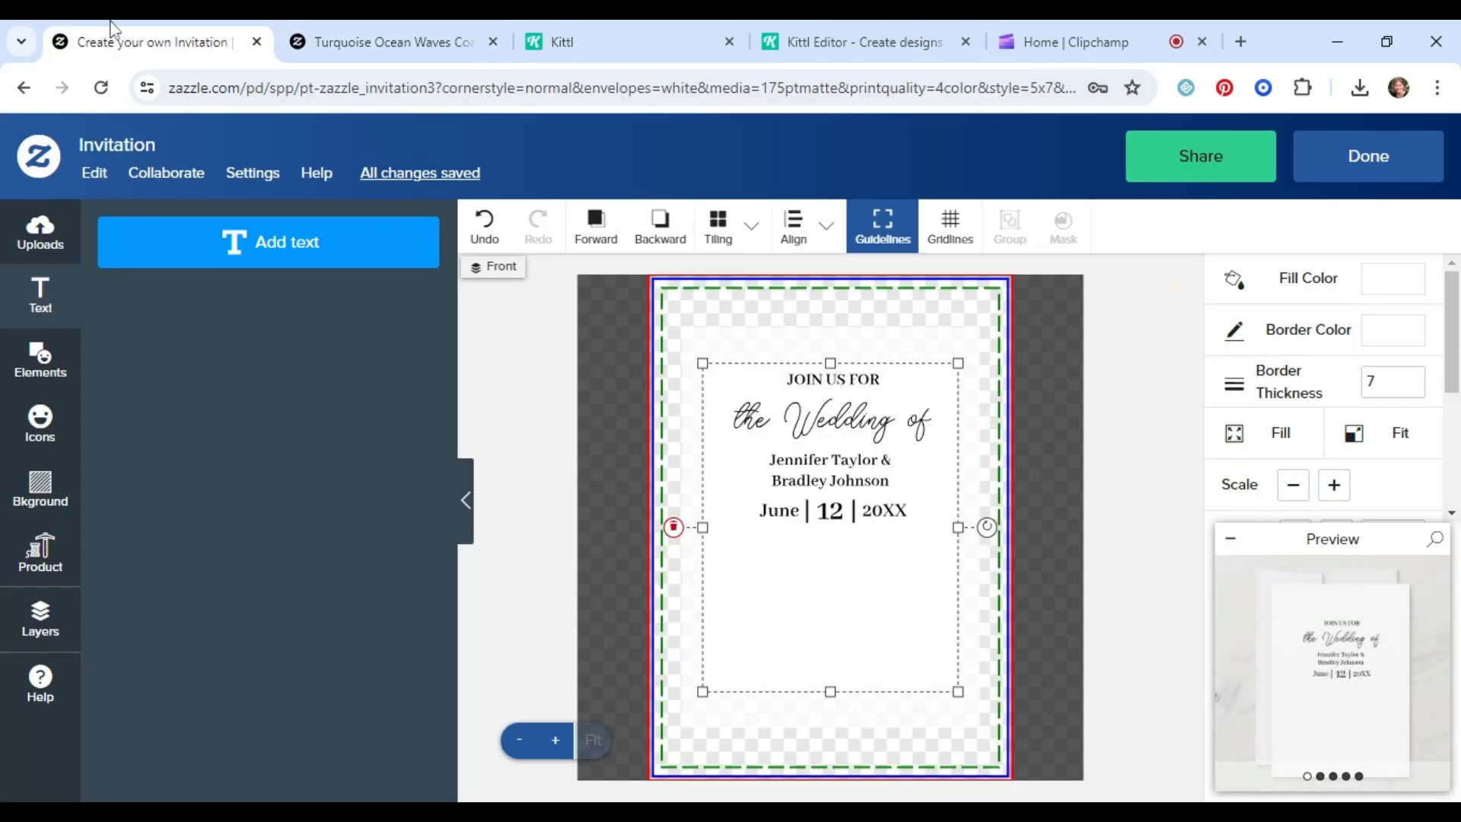
left_click(232, 245)
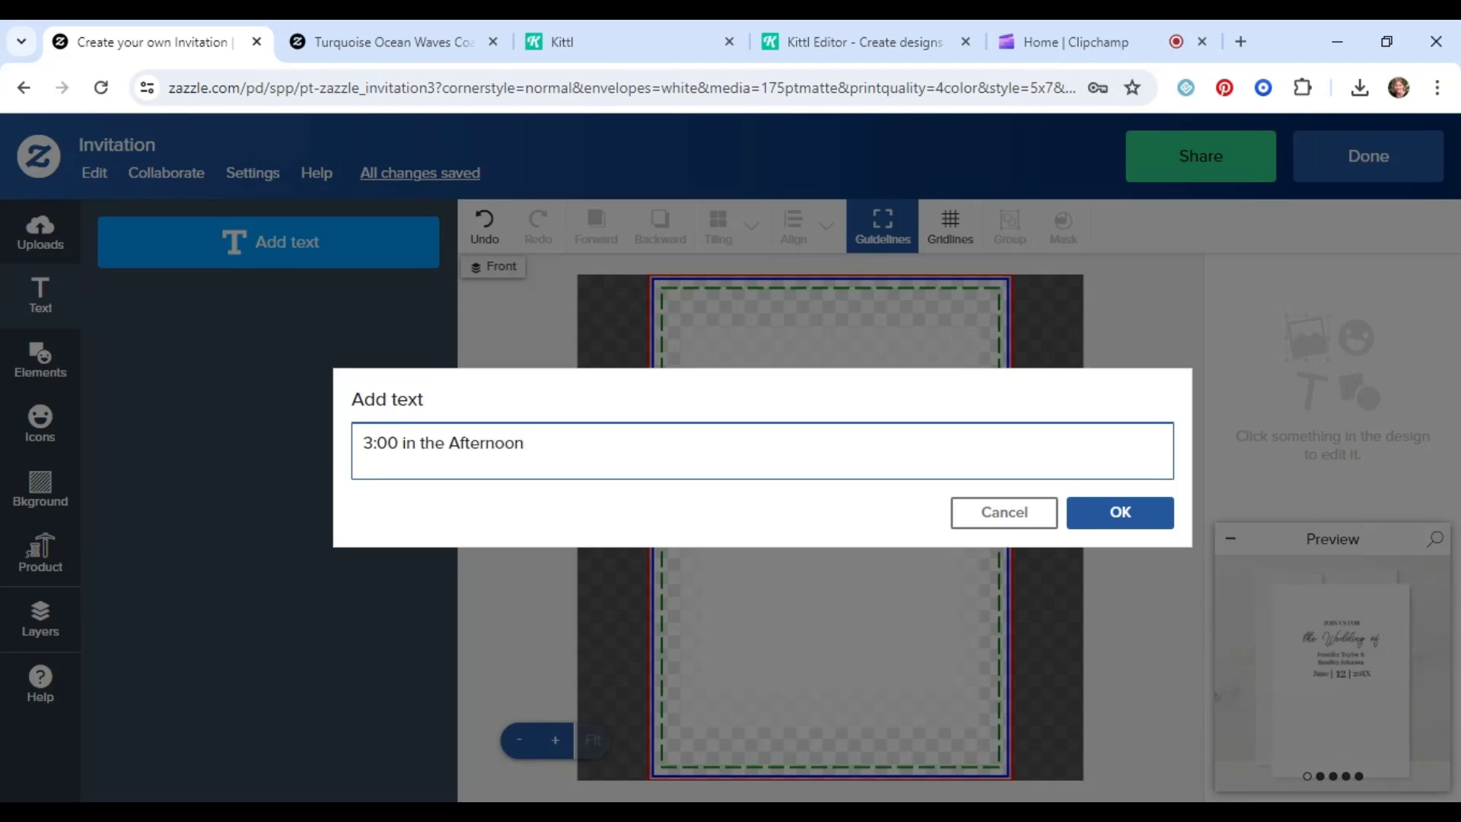
left_click(1157, 512)
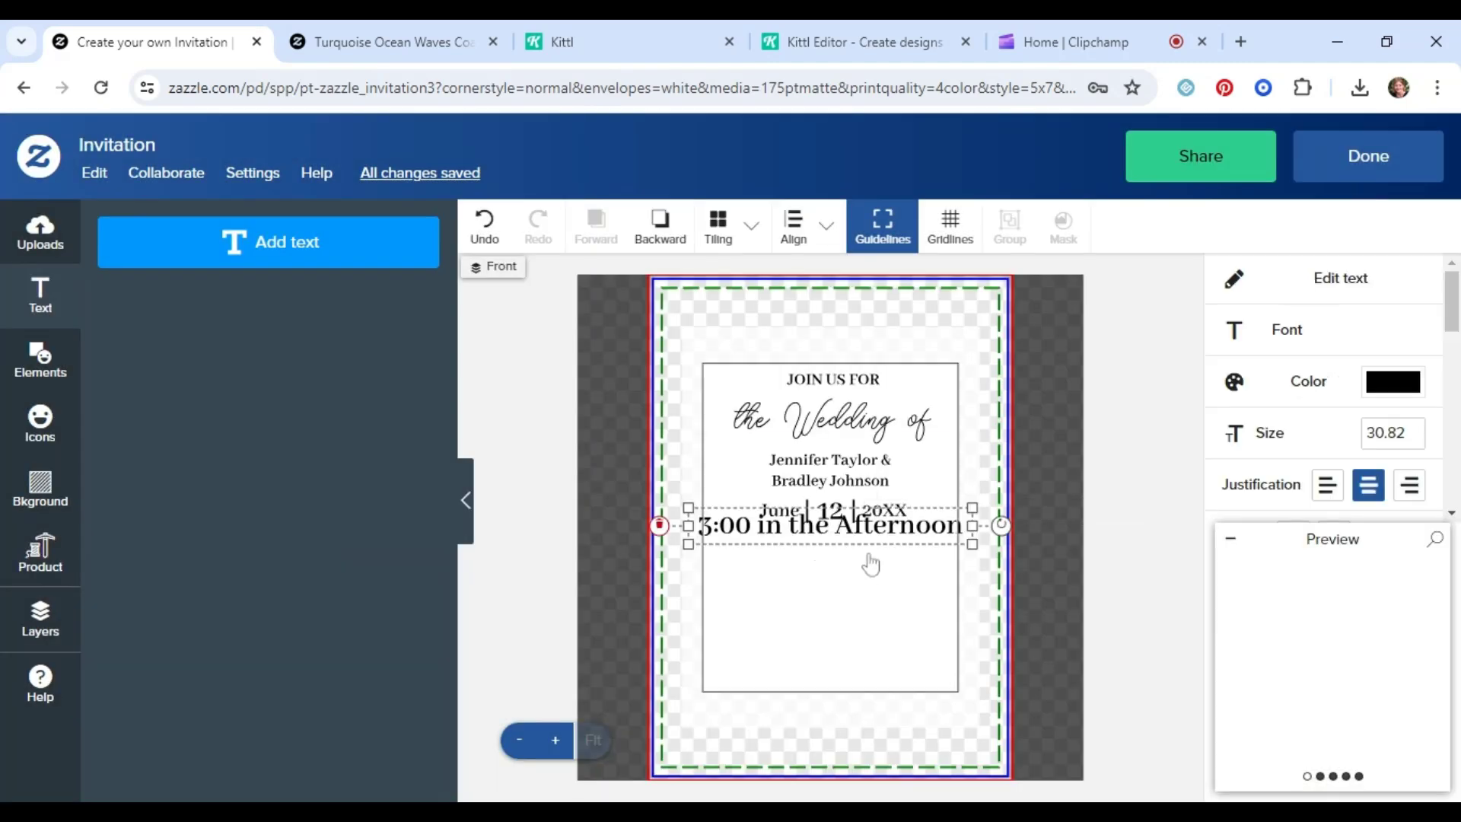
left_click_drag(855, 525, 856, 545)
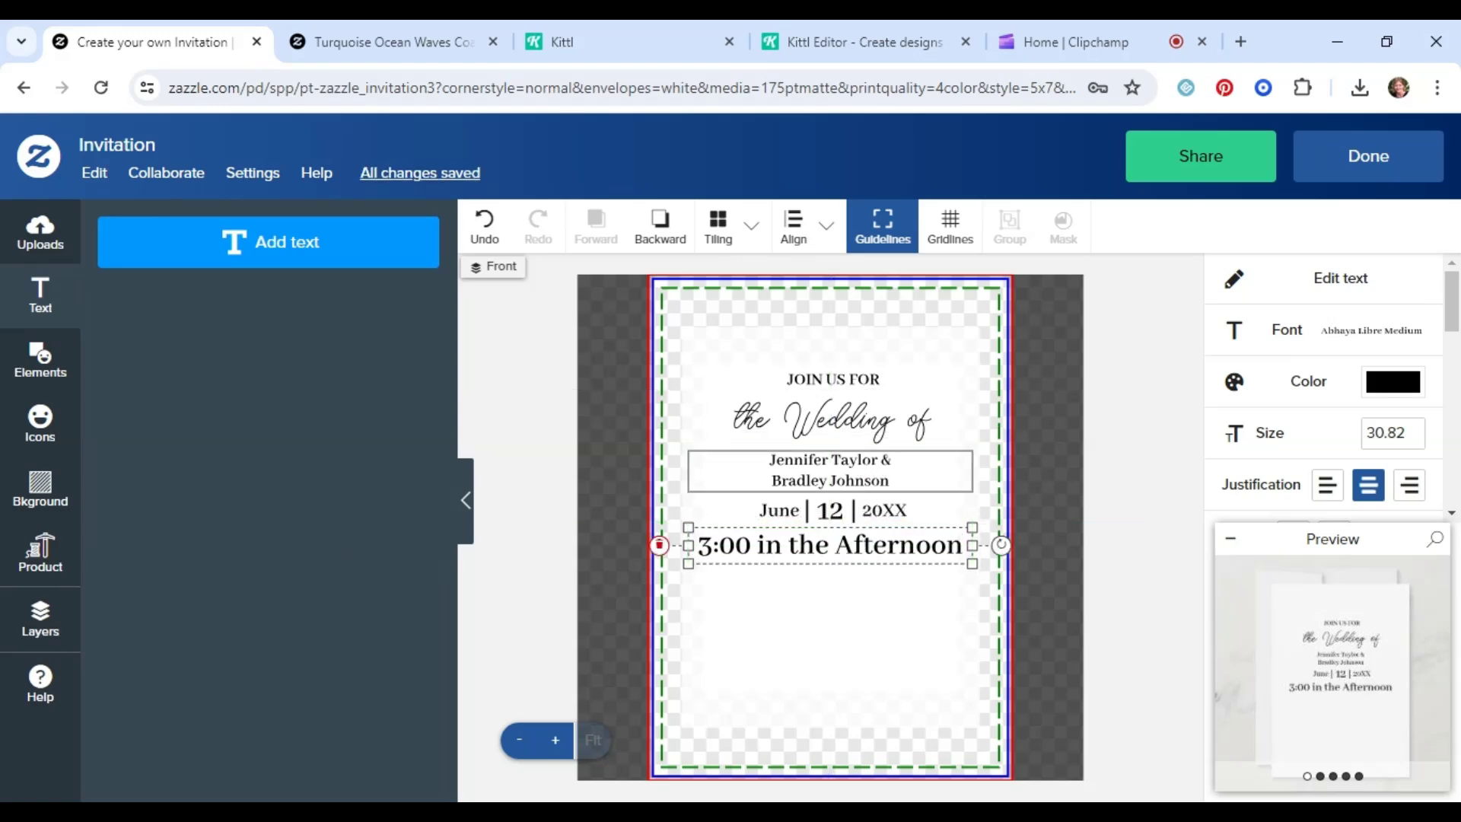
Scale the "3:00 in the Afternoon" text down to size 20.22 and move it slightly closer to the date line
scroll(1286, 403, "down", 3)
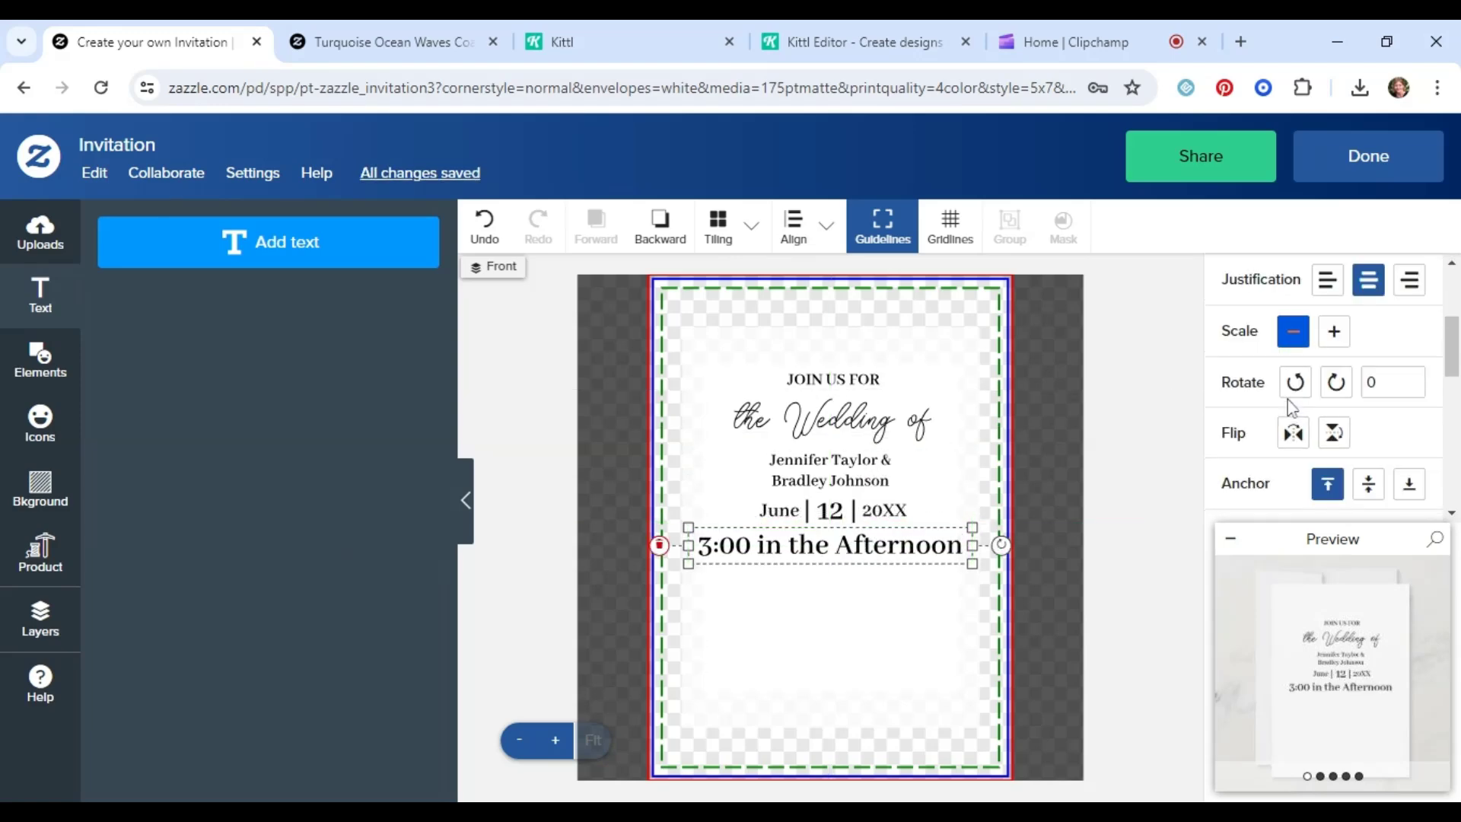
left_click(1291, 326)
left_click(1292, 326)
left_click(1292, 325)
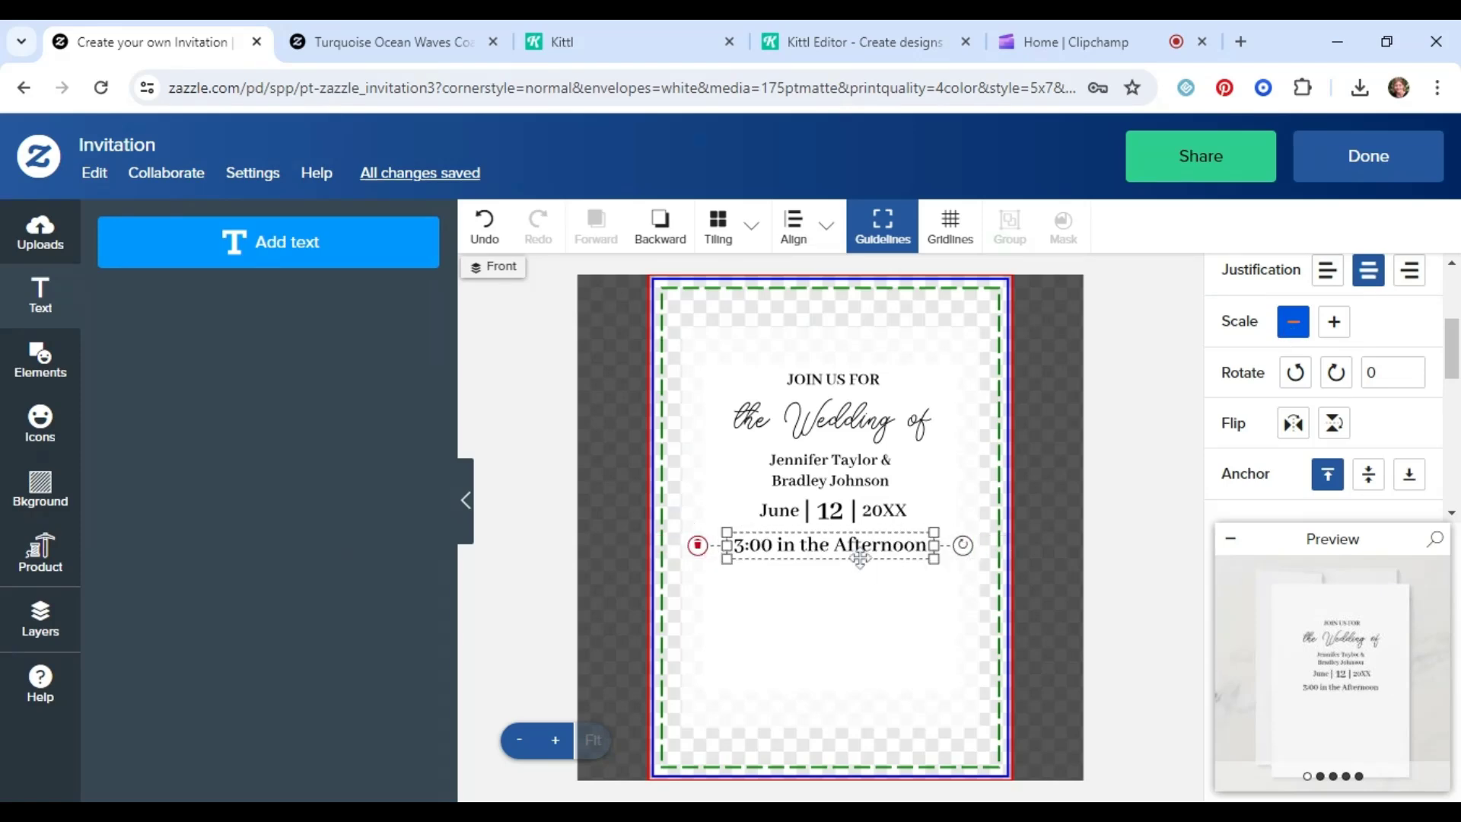
left_click_drag(865, 538, 865, 532)
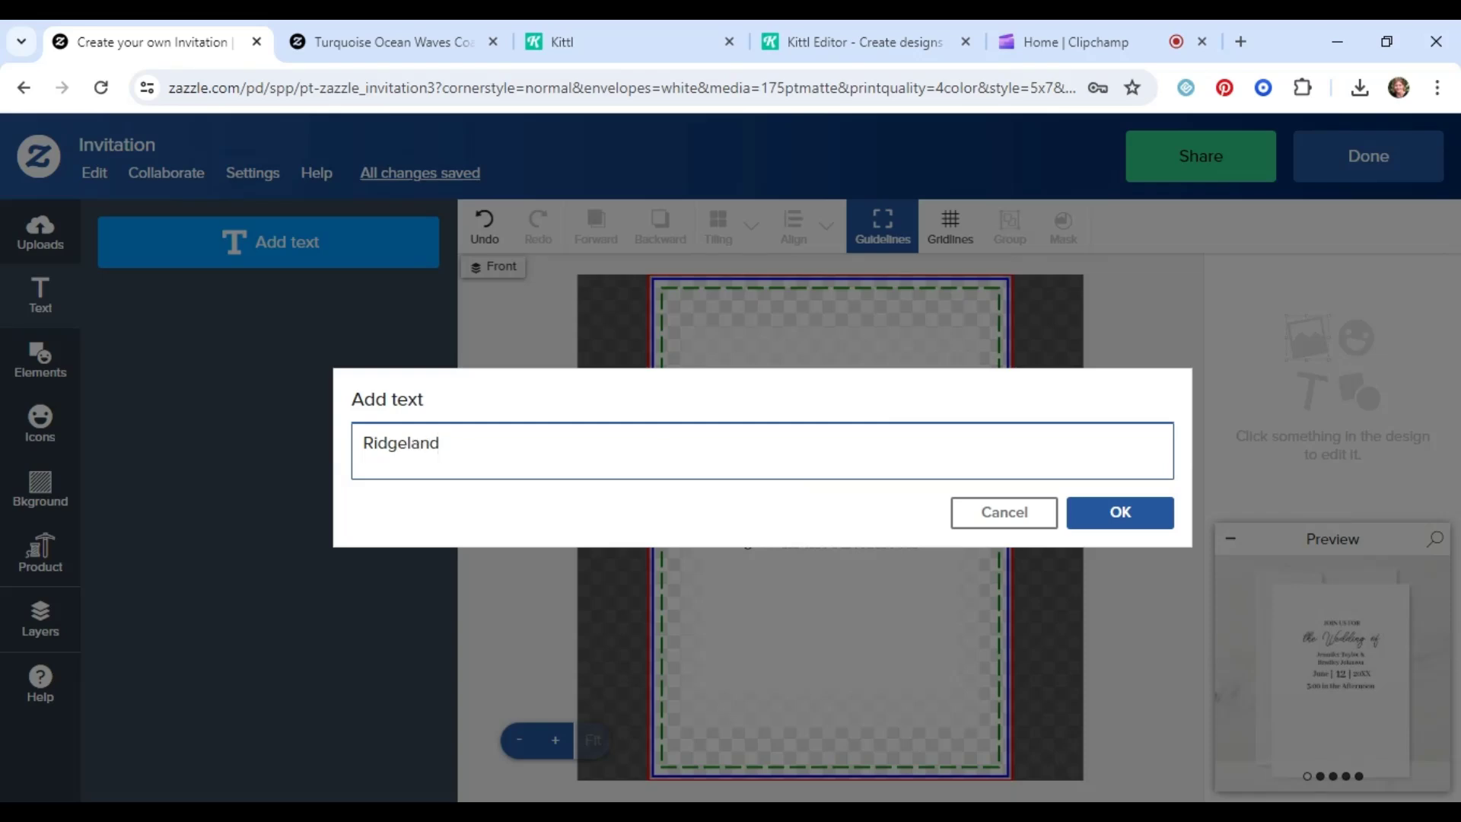
Add a "Ridgeland Park" text object below the time and the venue's street address, city and state centered beneath it
left_click(1118, 512)
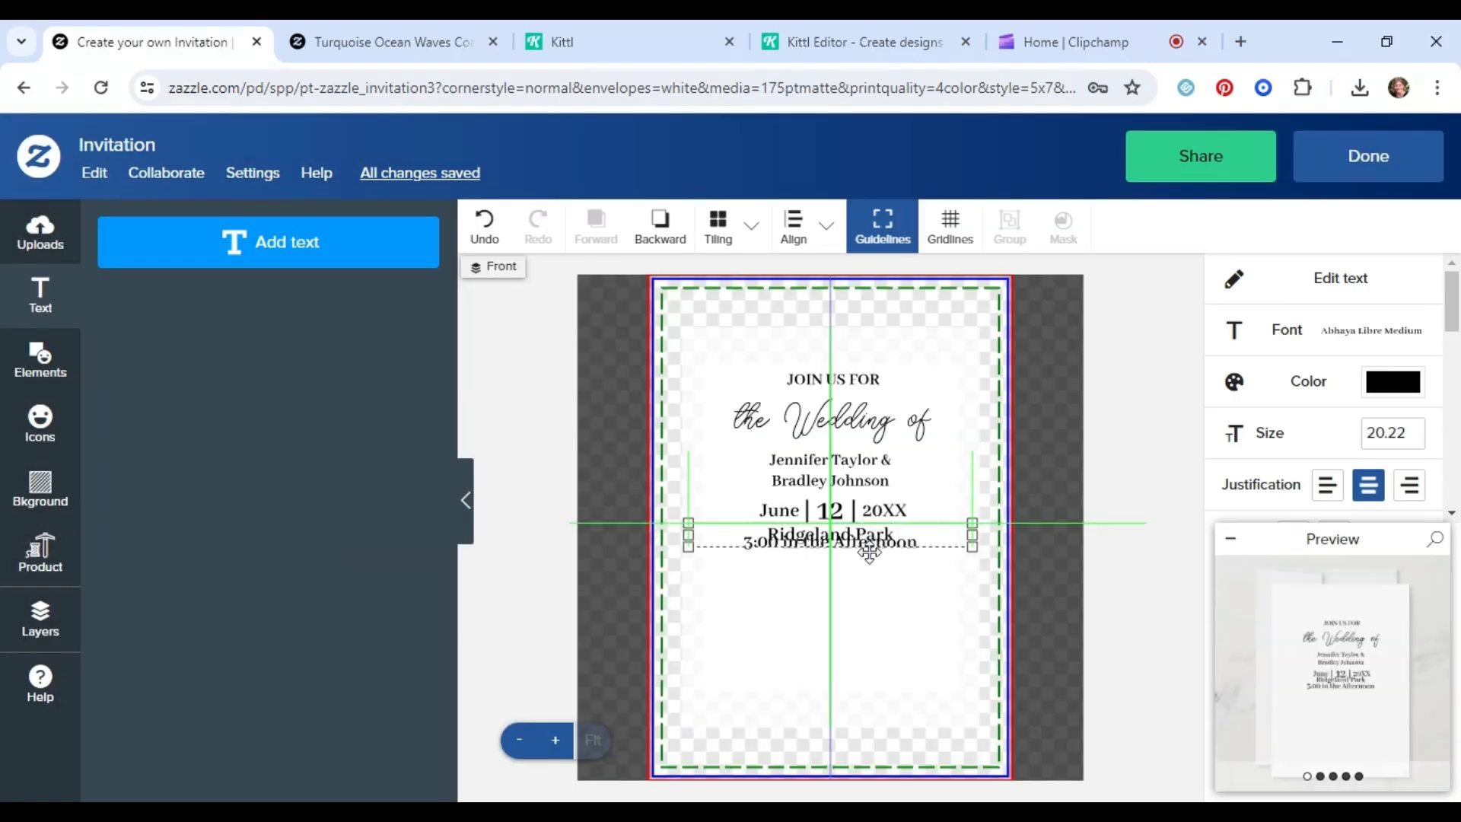
left_click(320, 259)
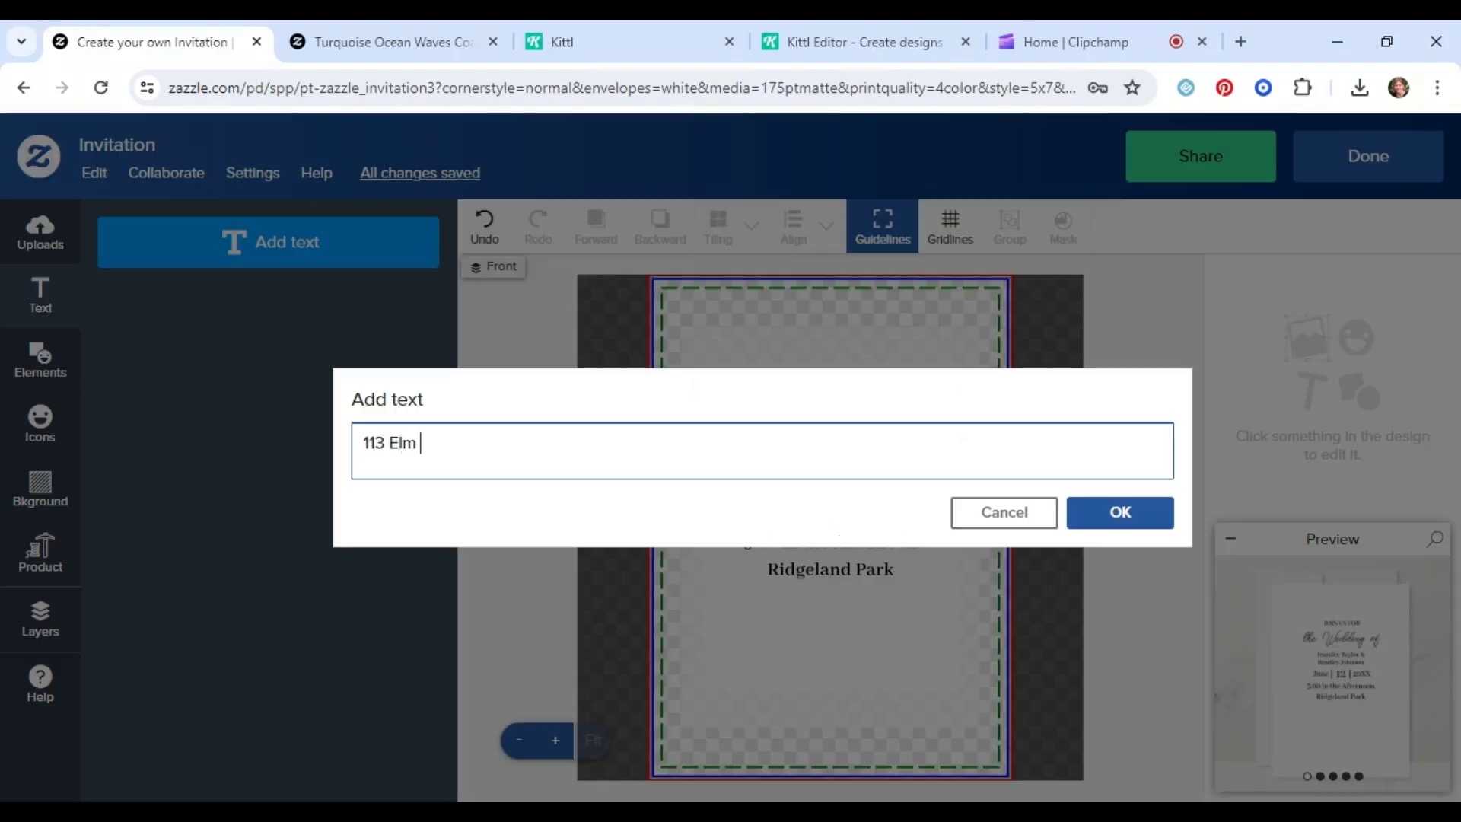
type("113 Elm St, Lake Geneva, ")
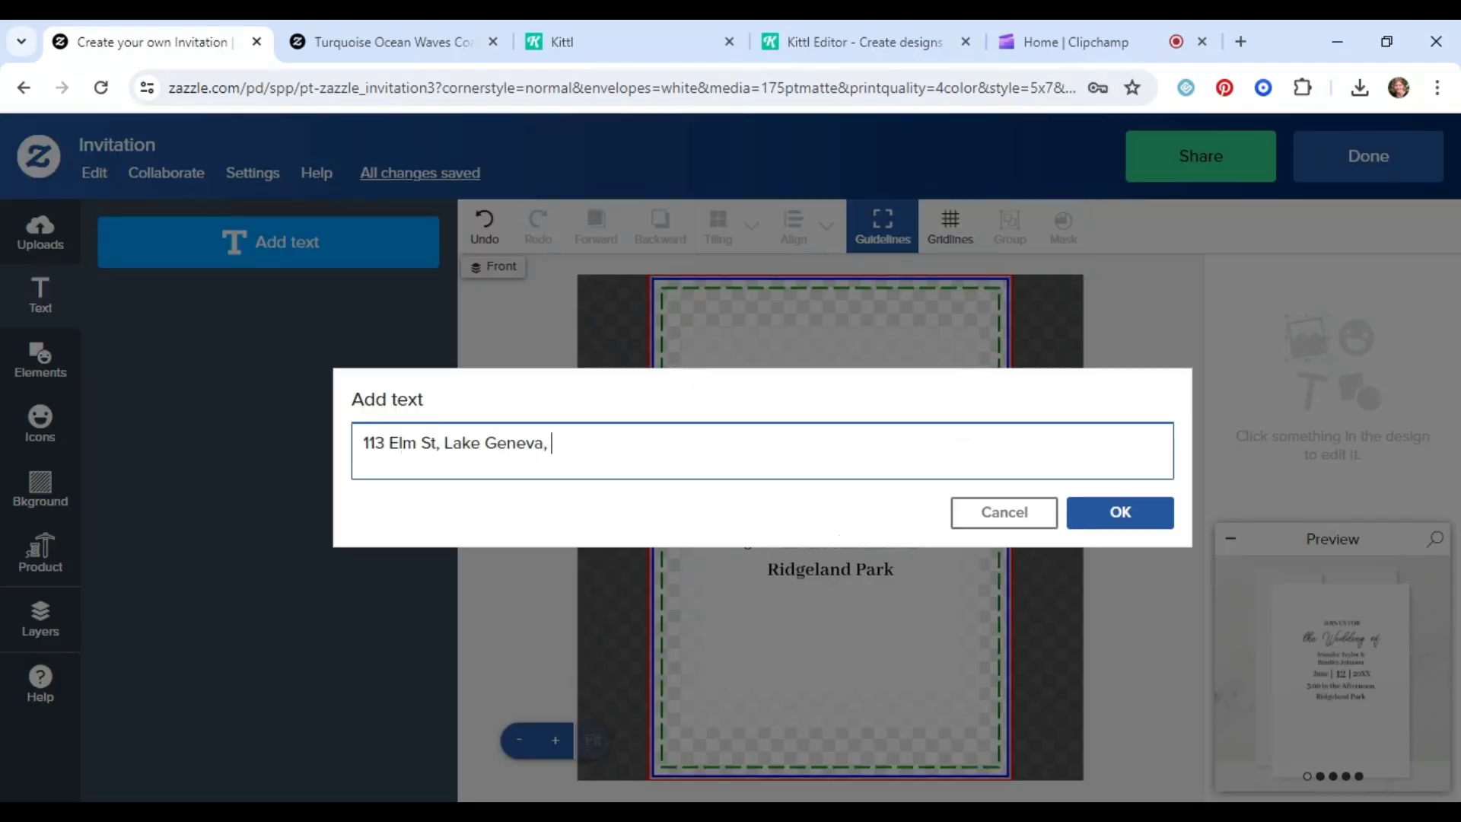
type("WI")
left_click(1118, 512)
left_click_drag(884, 430, 884, 589)
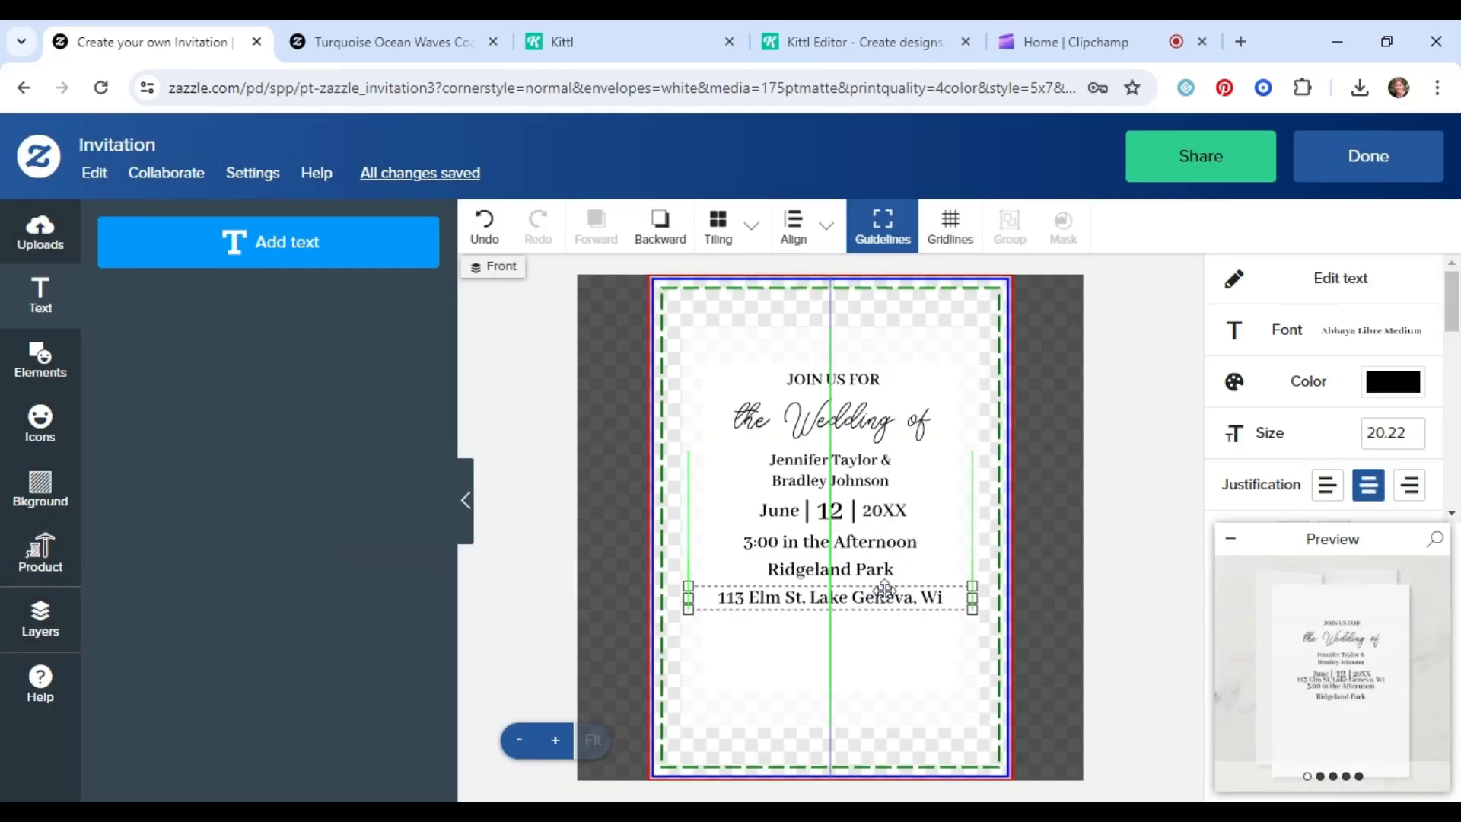
Scale the venue address text down to size 18.2 and break it onto two lines after the street
scroll(1297, 438, "down", 2)
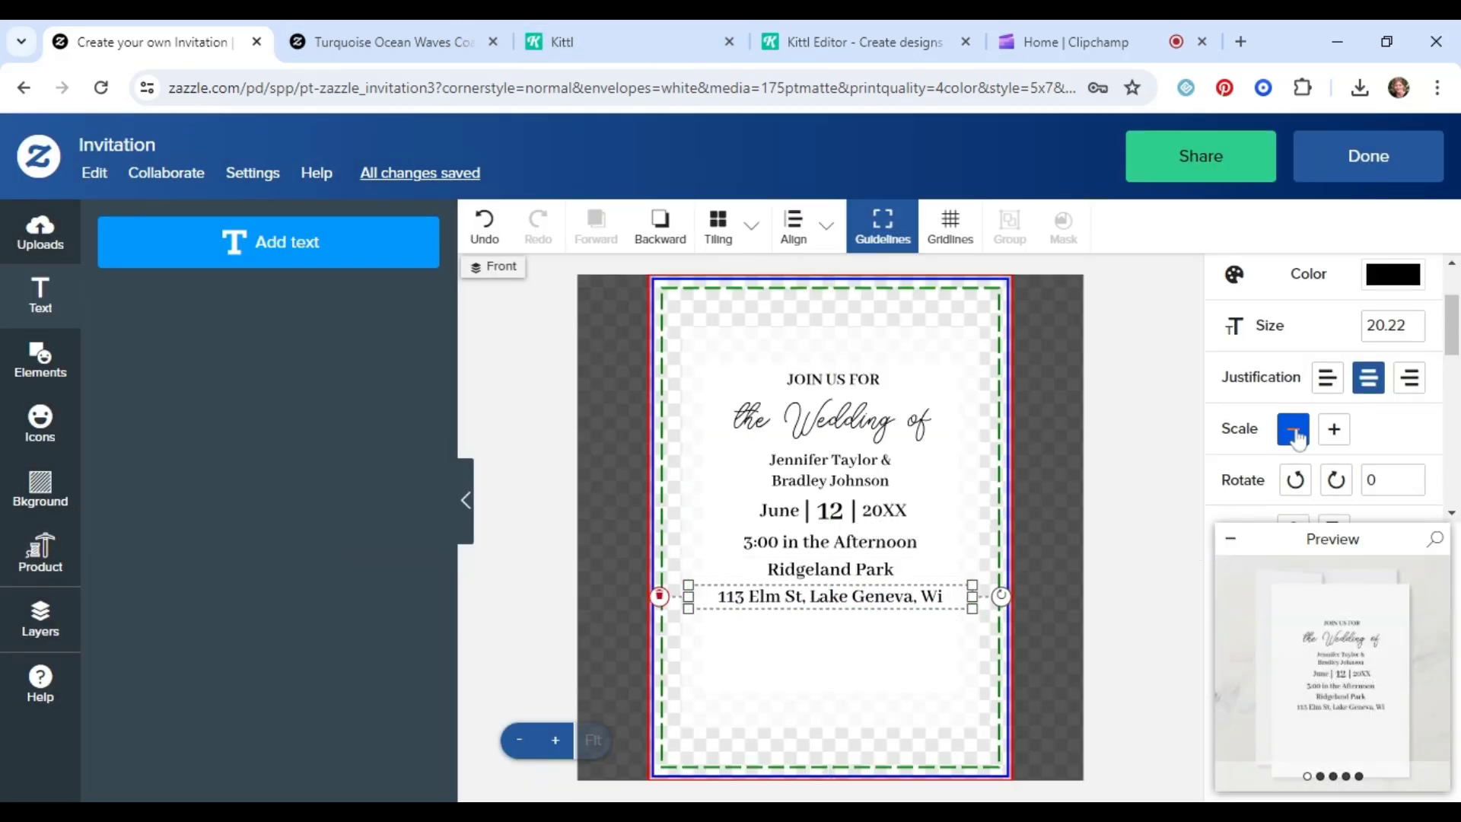
left_click(1294, 430)
scroll(1272, 366, "up", 2)
left_click(1321, 282)
left_click(479, 443)
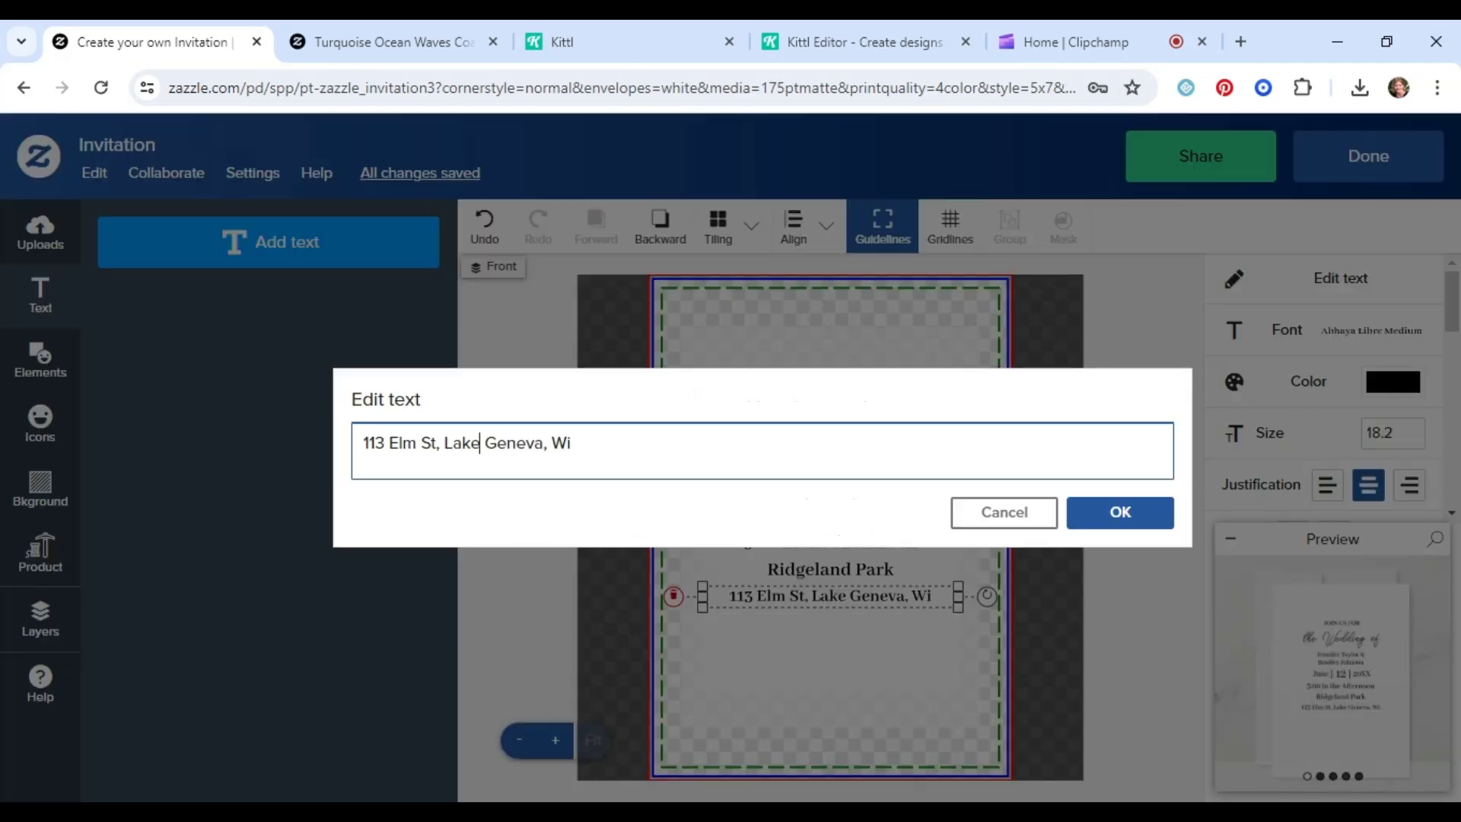
key("Left")
key("Left")
key("Left")
key("Left")
key("Return")
left_click(1086, 519)
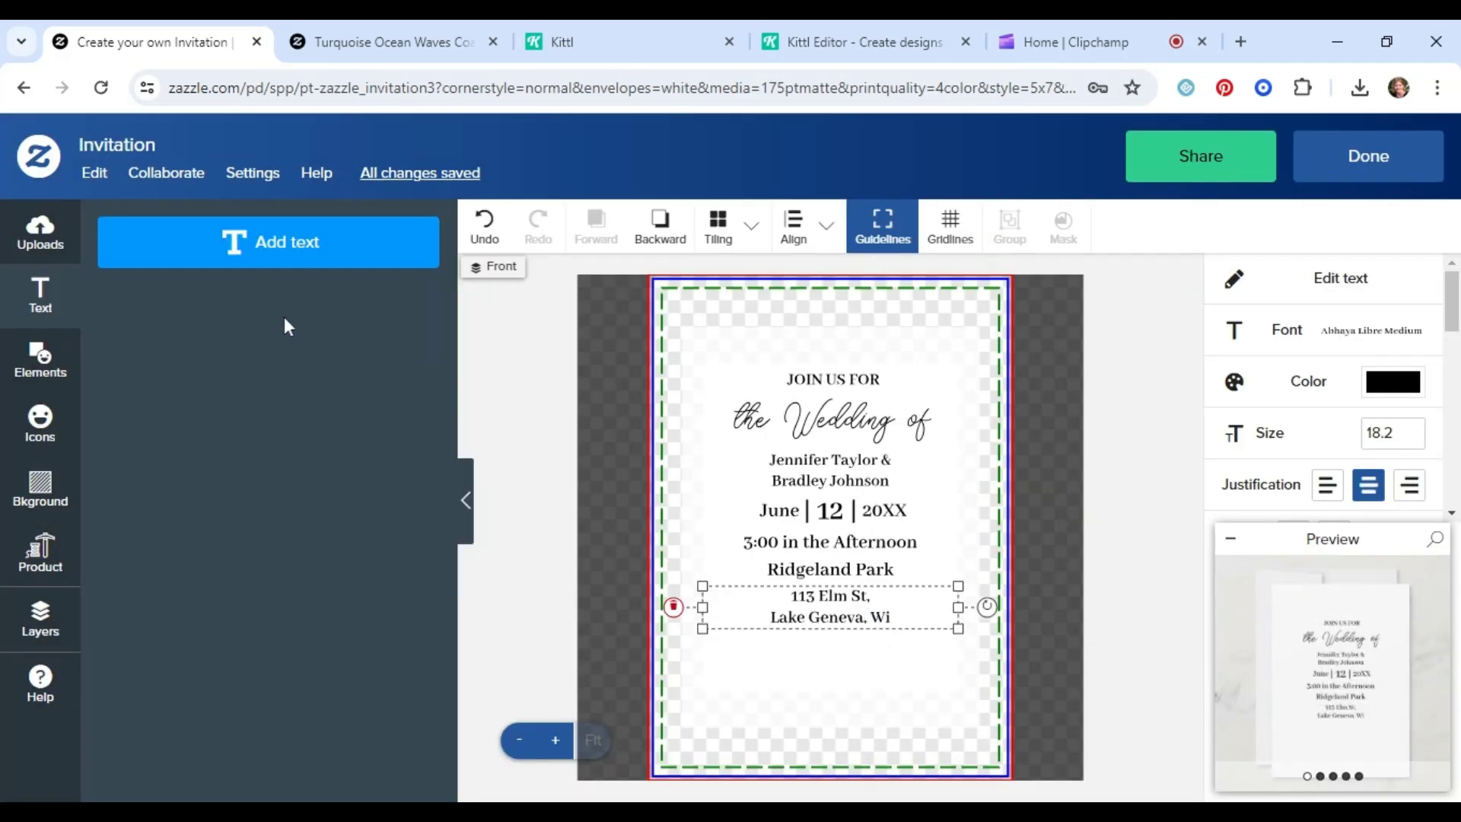
Add the text "Reception to Follow" and place it centered below the venue address
left_click(268, 242)
type("Reception to Follow")
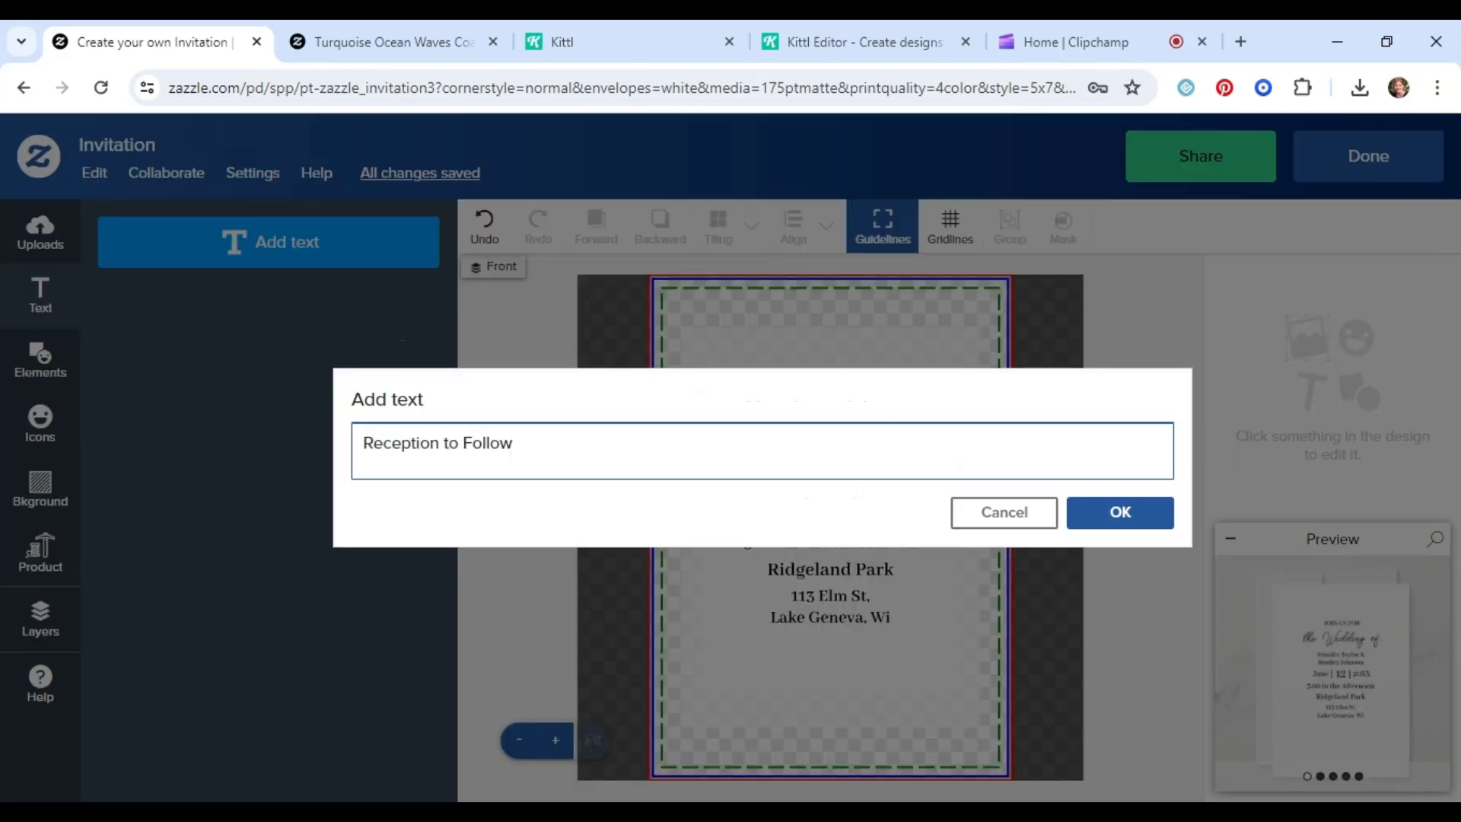
left_click(1120, 512)
left_click_drag(811, 537, 812, 661)
left_click(1070, 559)
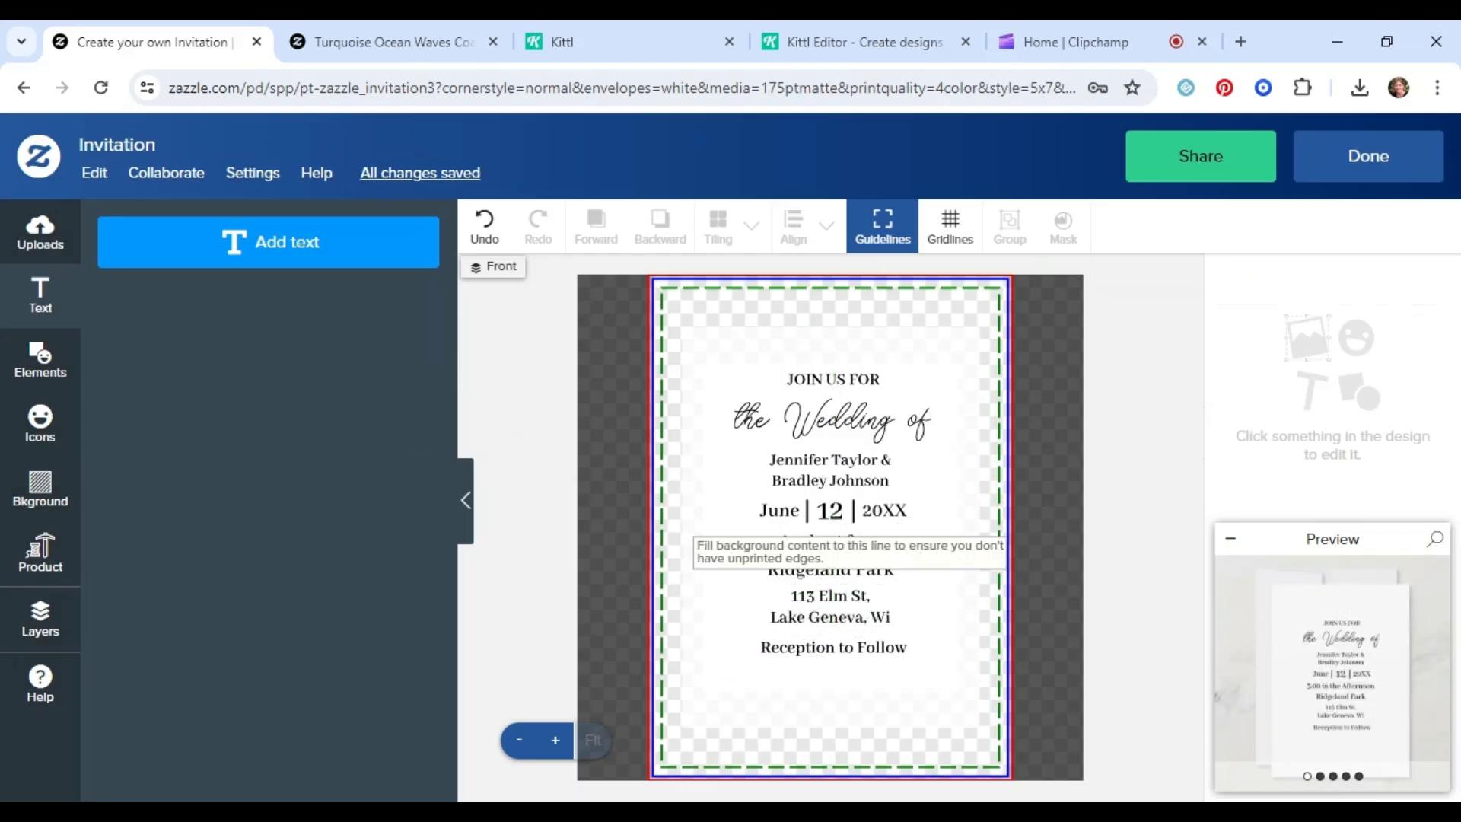
Set the "Reception to Follow" text in the Herschel Script font and scale it up to size 29.31
left_click(833, 647)
left_click(1293, 329)
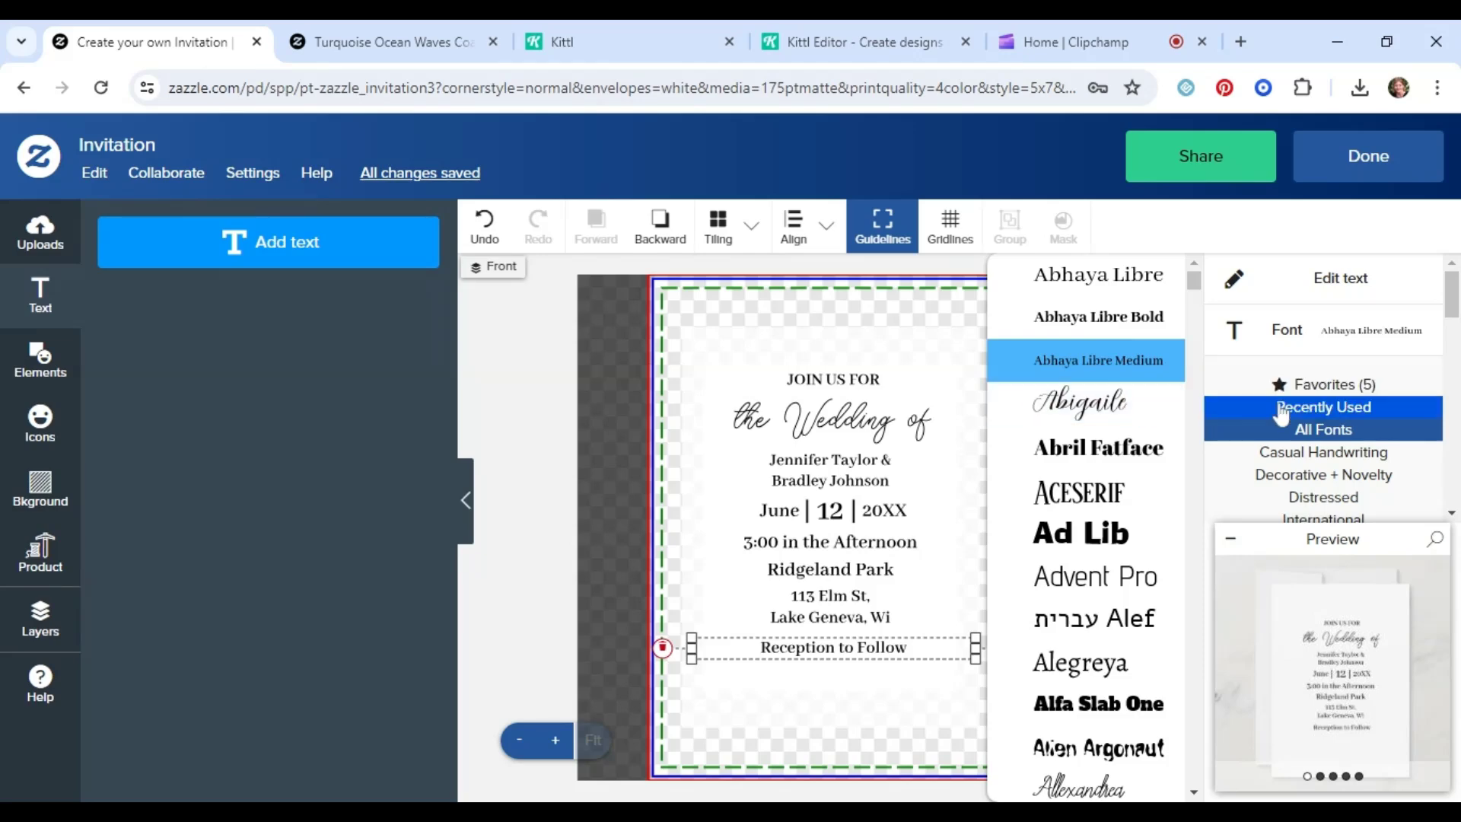
left_click(1282, 410)
left_click(1095, 278)
scroll(1347, 365, "down", 3)
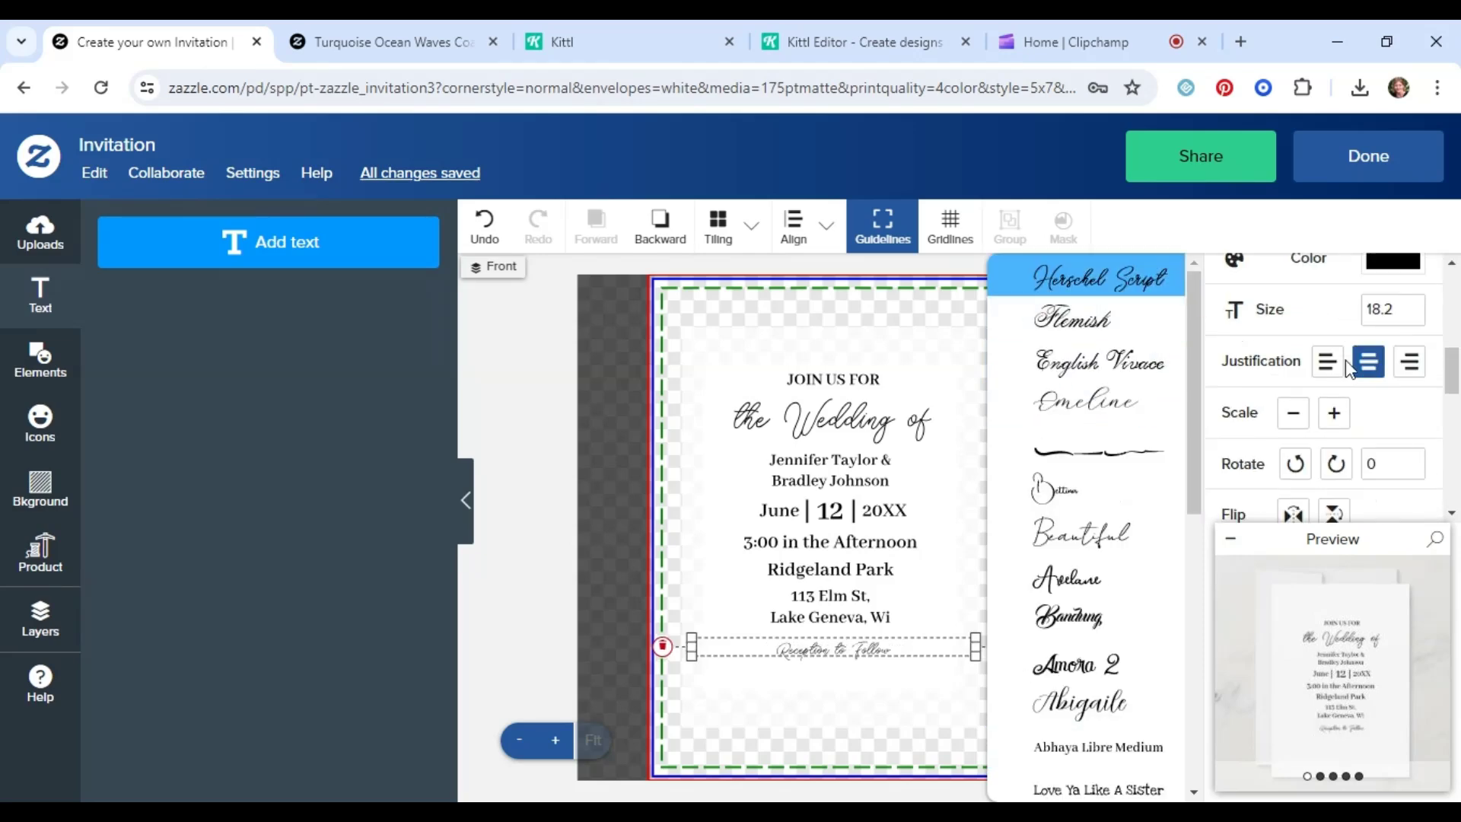
scroll(1348, 368, "down", 1)
left_click(1334, 330)
left_click(1334, 330)
left_click(1333, 330)
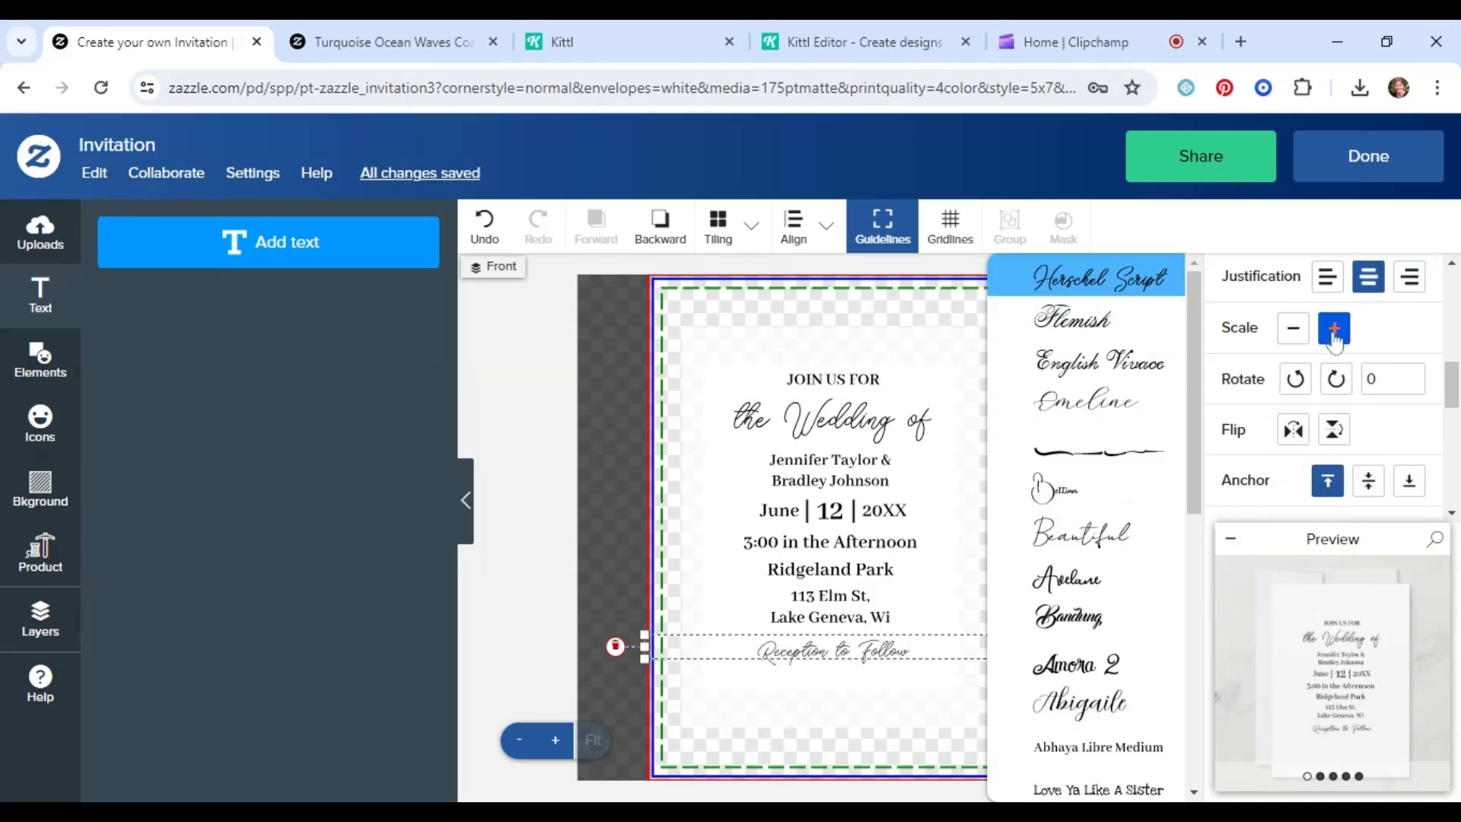
left_click(1333, 330)
left_click(1334, 330)
left_click(913, 711)
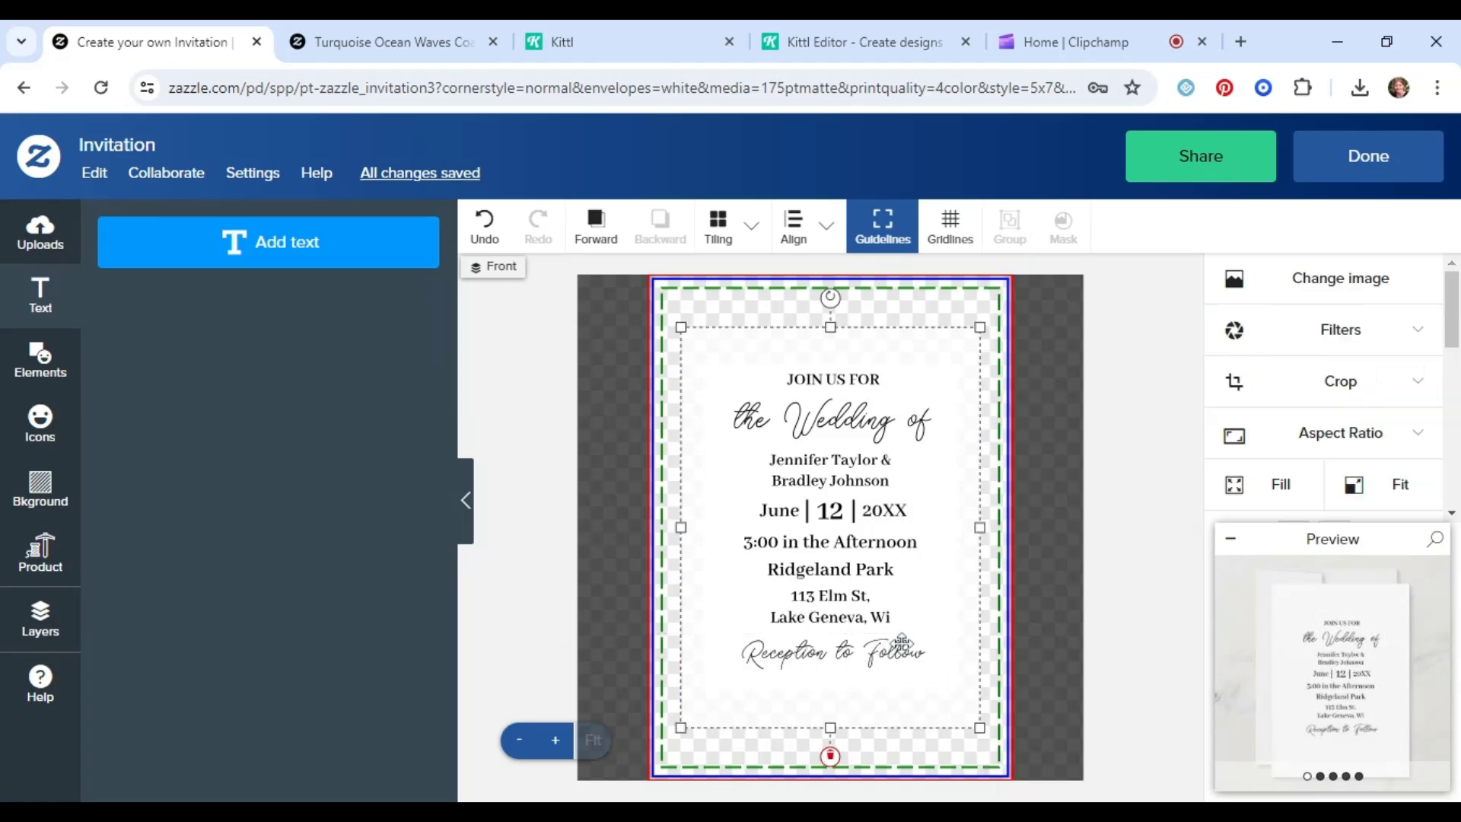
Center the "JOIN US FOR" text horizontally on the artboard
left_click(833, 381)
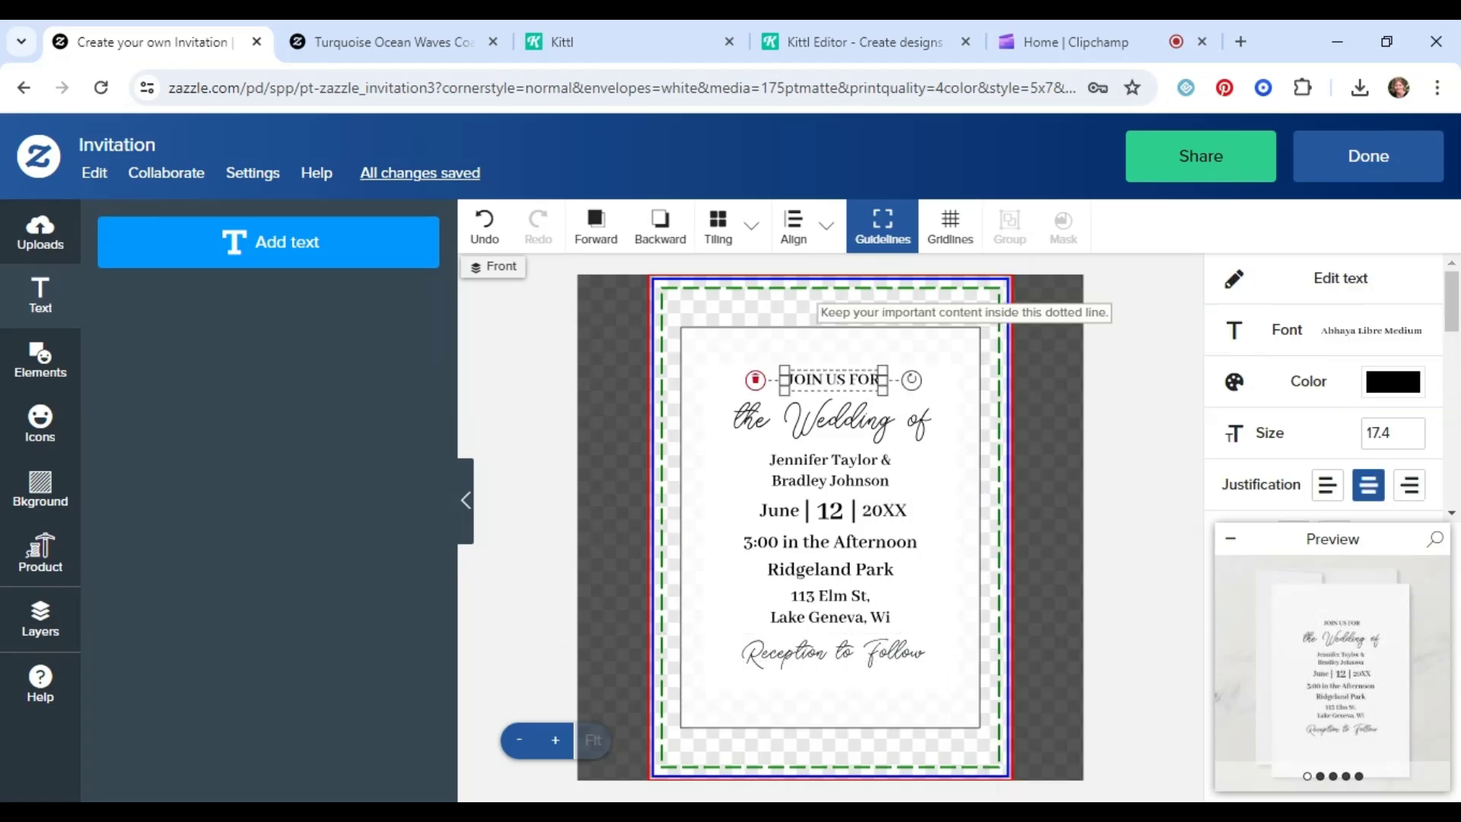
left_click(794, 228)
left_click(852, 335)
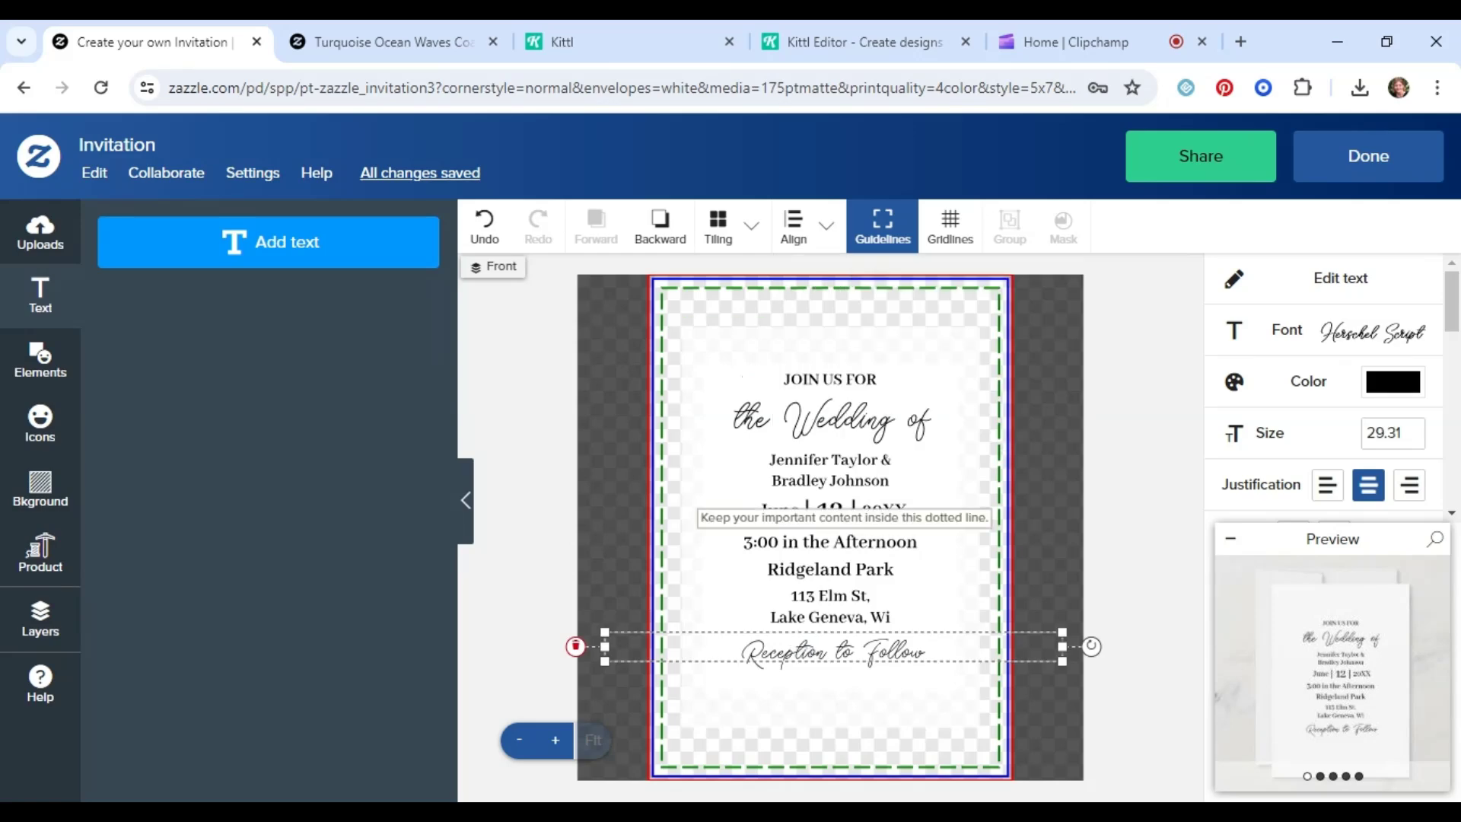
Move the two background panels off to the left of the invitation so the text can be selected separately
left_click(947, 370)
left_click_drag(947, 371, 661, 316)
left_click_drag(943, 392, 647, 371)
Group the stacked invitation text lines, center the group vertically on the artboard, and ungroup them
left_click_drag(816, 348, 839, 719)
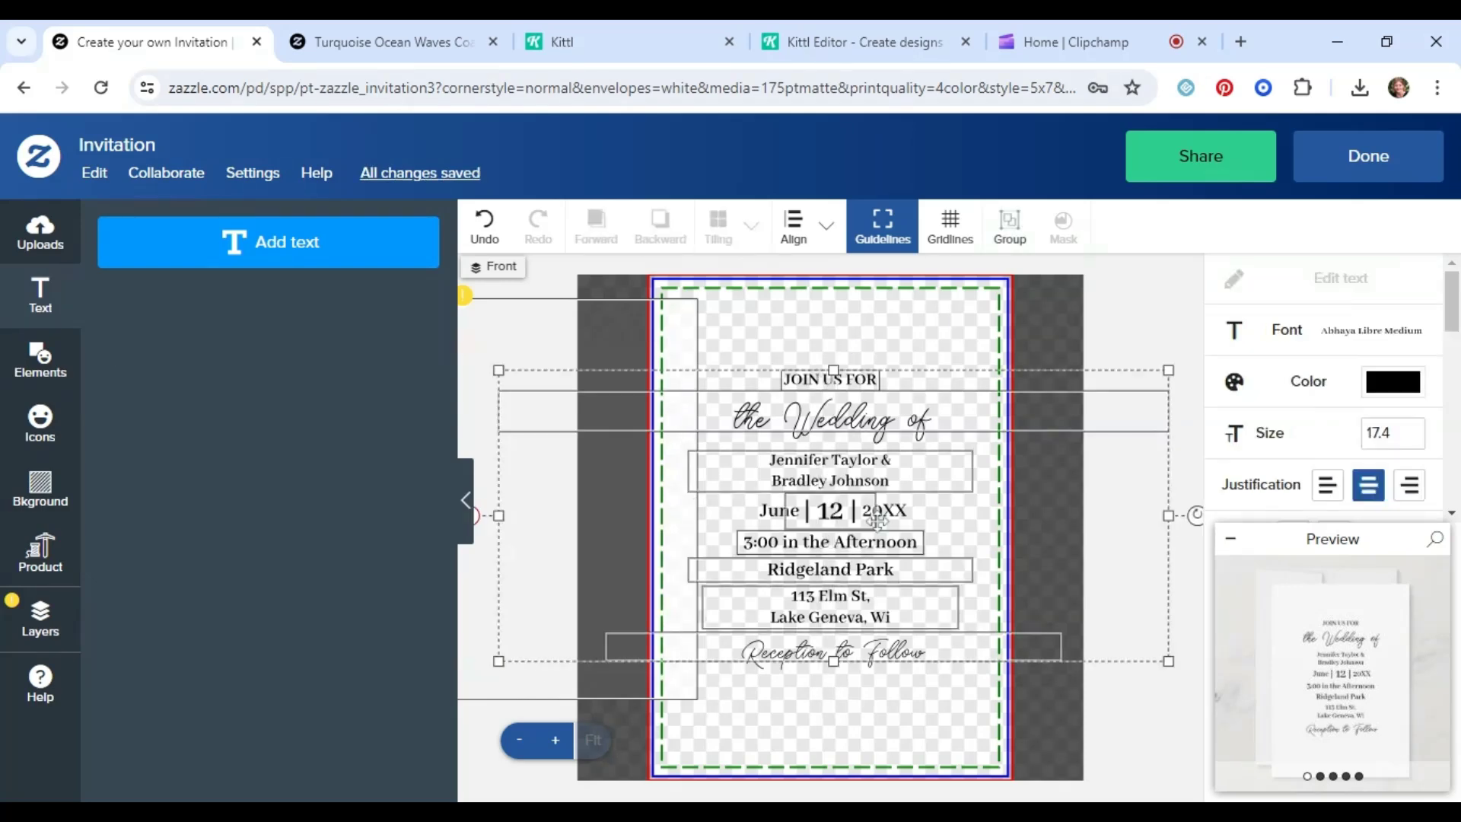
left_click(1010, 228)
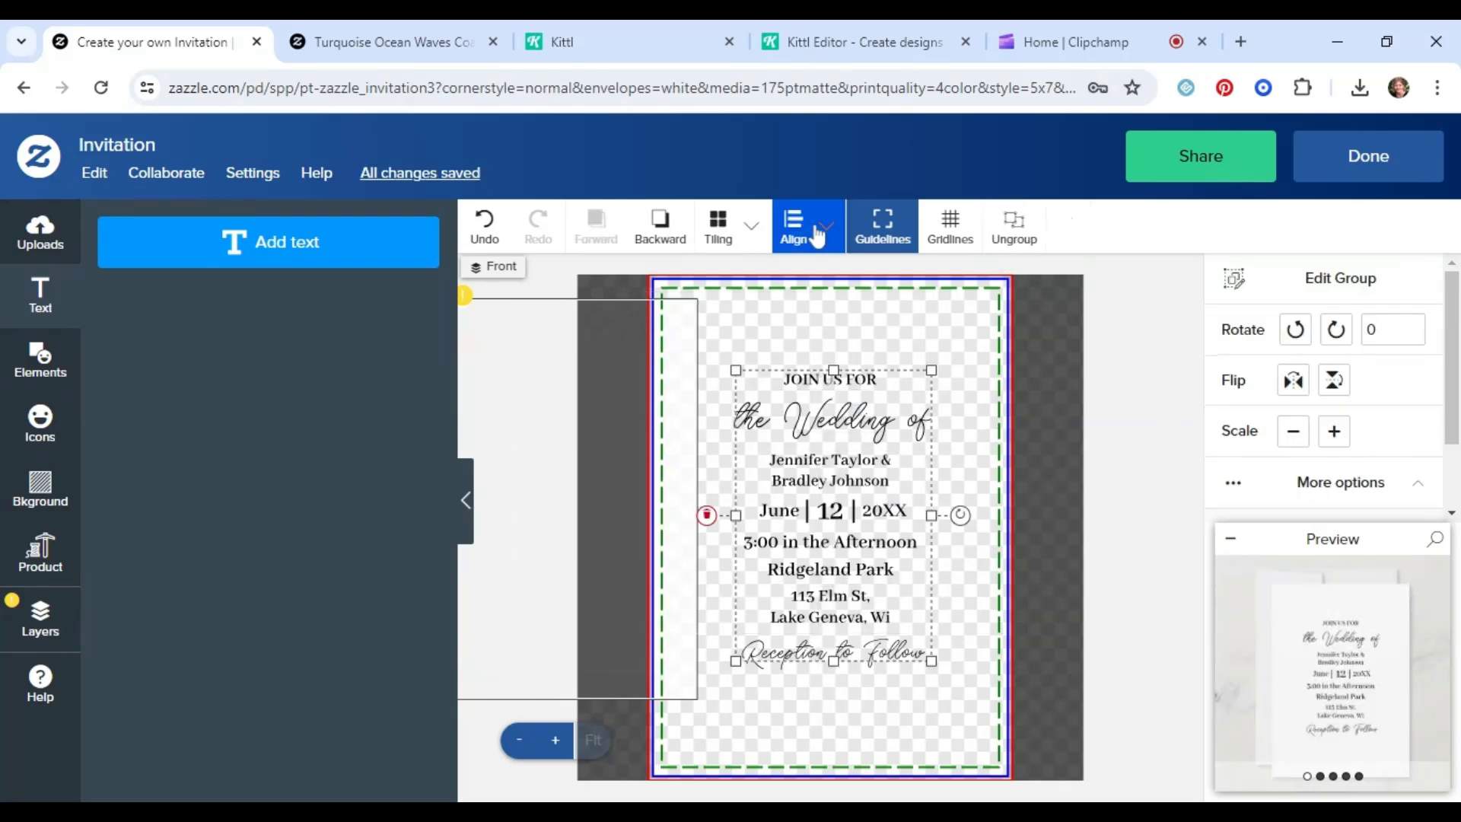
left_click(794, 229)
left_click(998, 318)
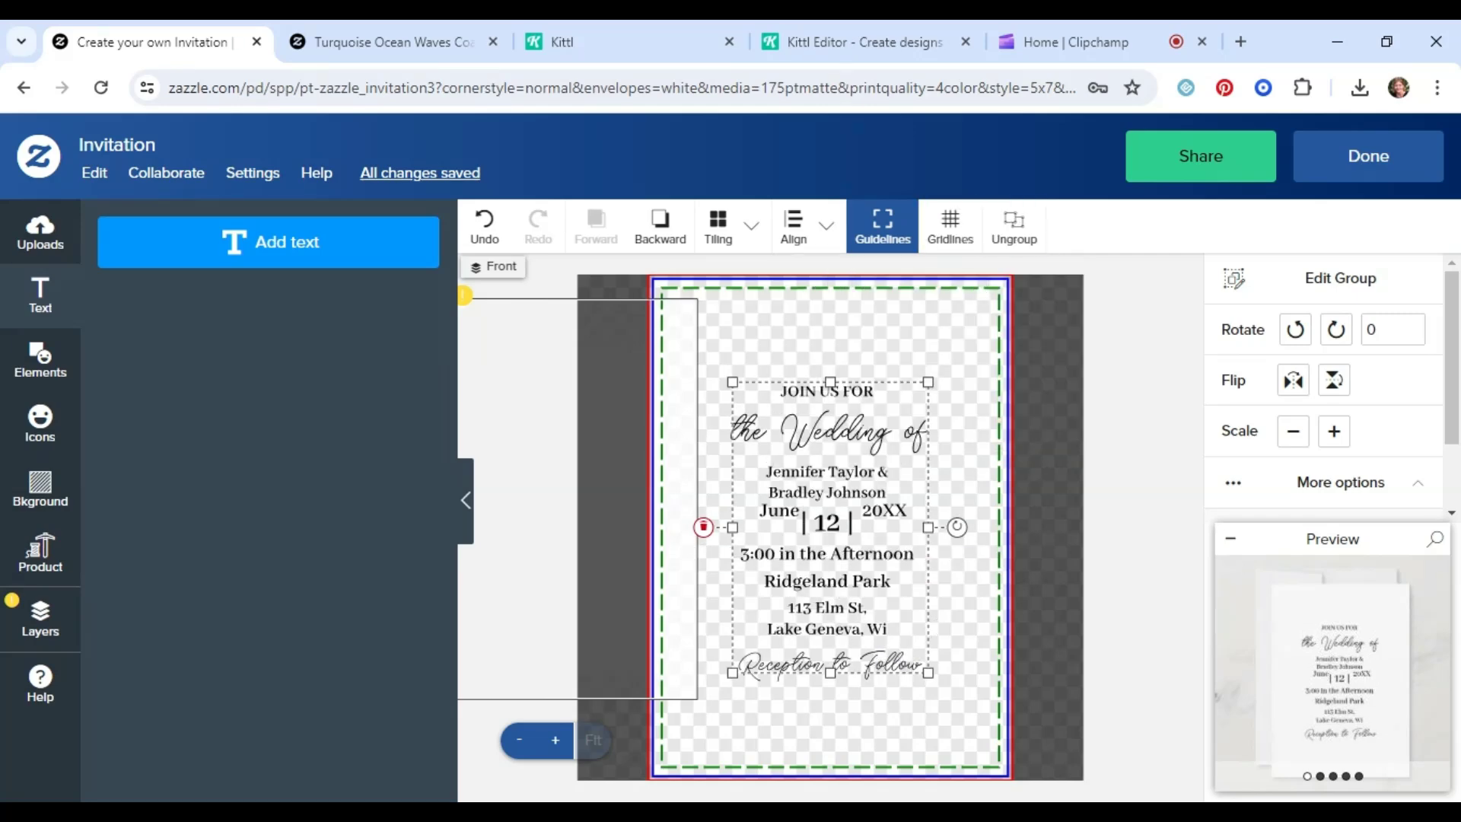
left_click(1014, 228)
Center the "JOIN US FOR" and "| 12 |" texts horizontally on the artboard
left_click(827, 390)
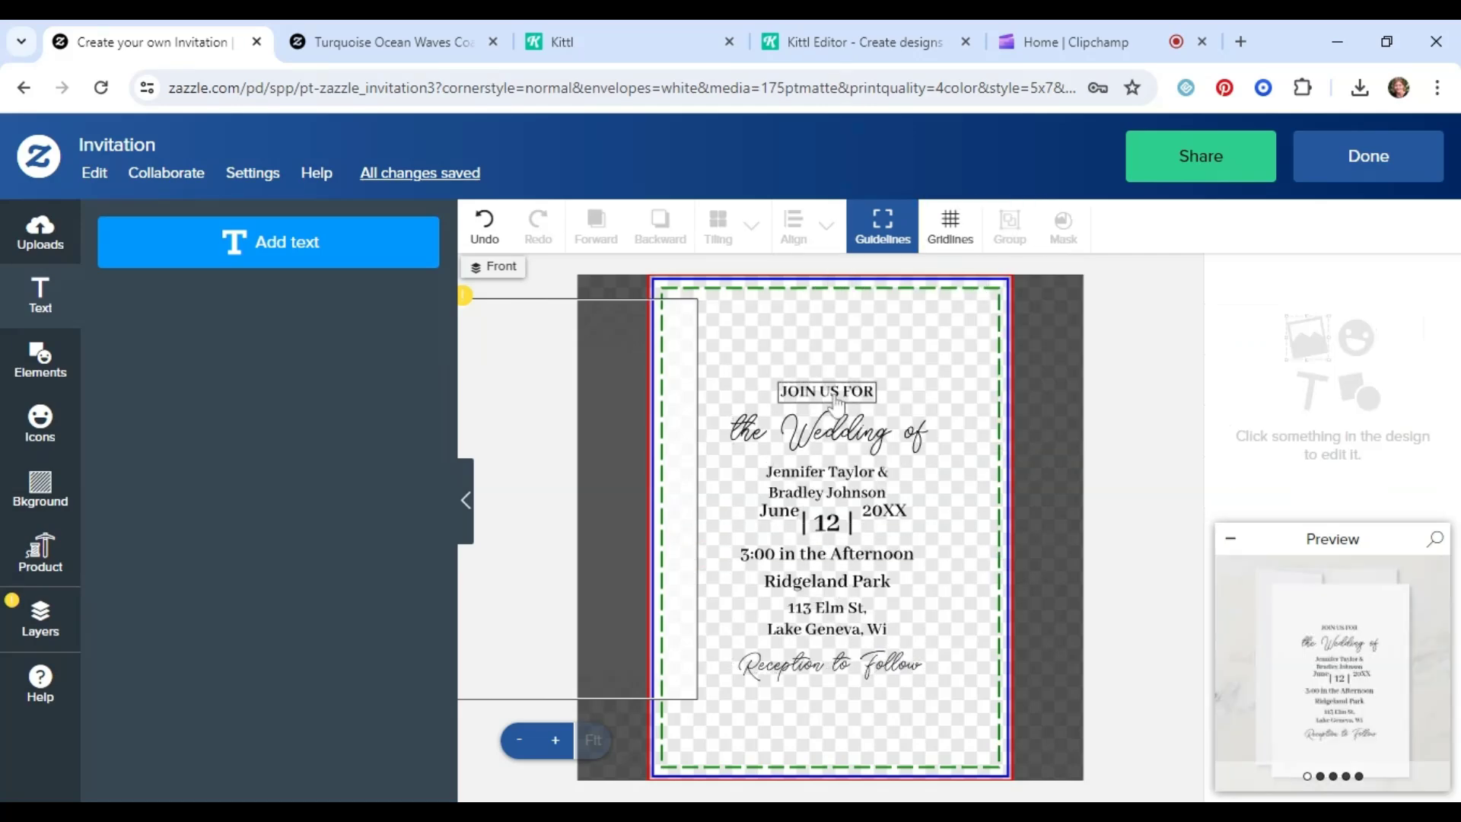
left_click(795, 247)
left_click(851, 319)
left_click(847, 524)
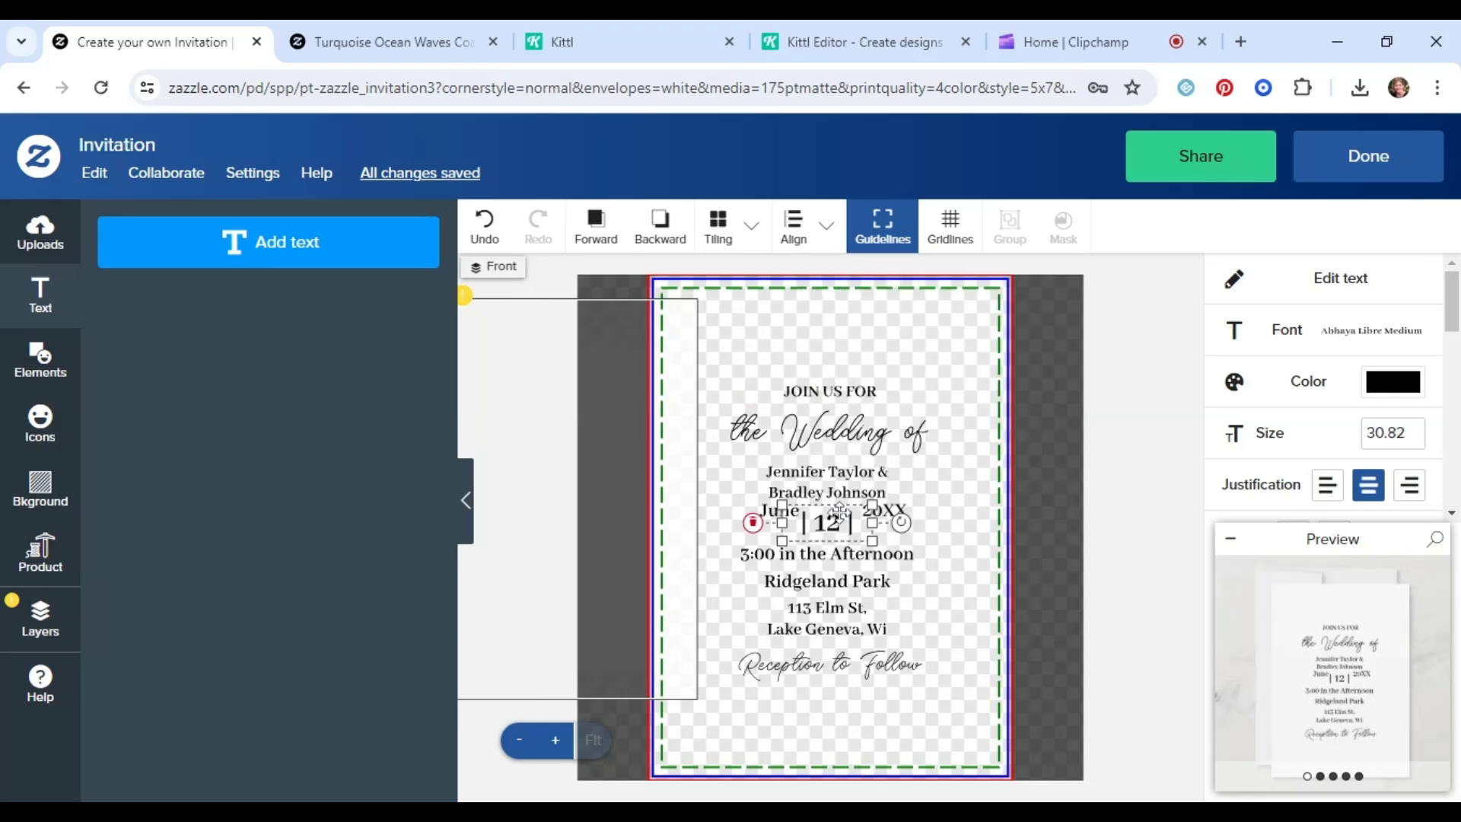
left_click(797, 237)
left_click(852, 320)
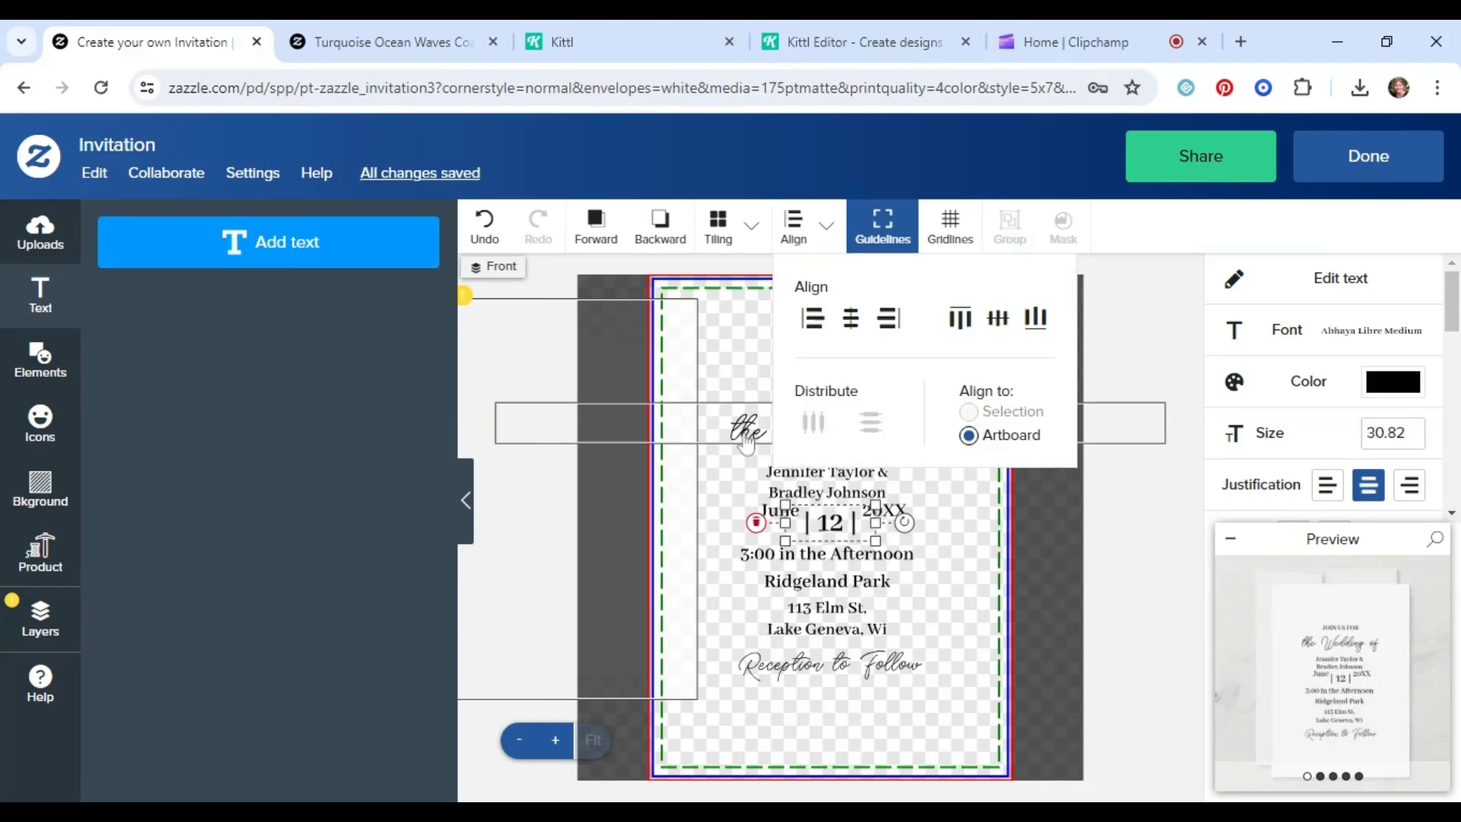
Center the "the Wedding of" text and the couple's names horizontally on the artboard
left_click(755, 436)
left_click(808, 255)
left_click(849, 318)
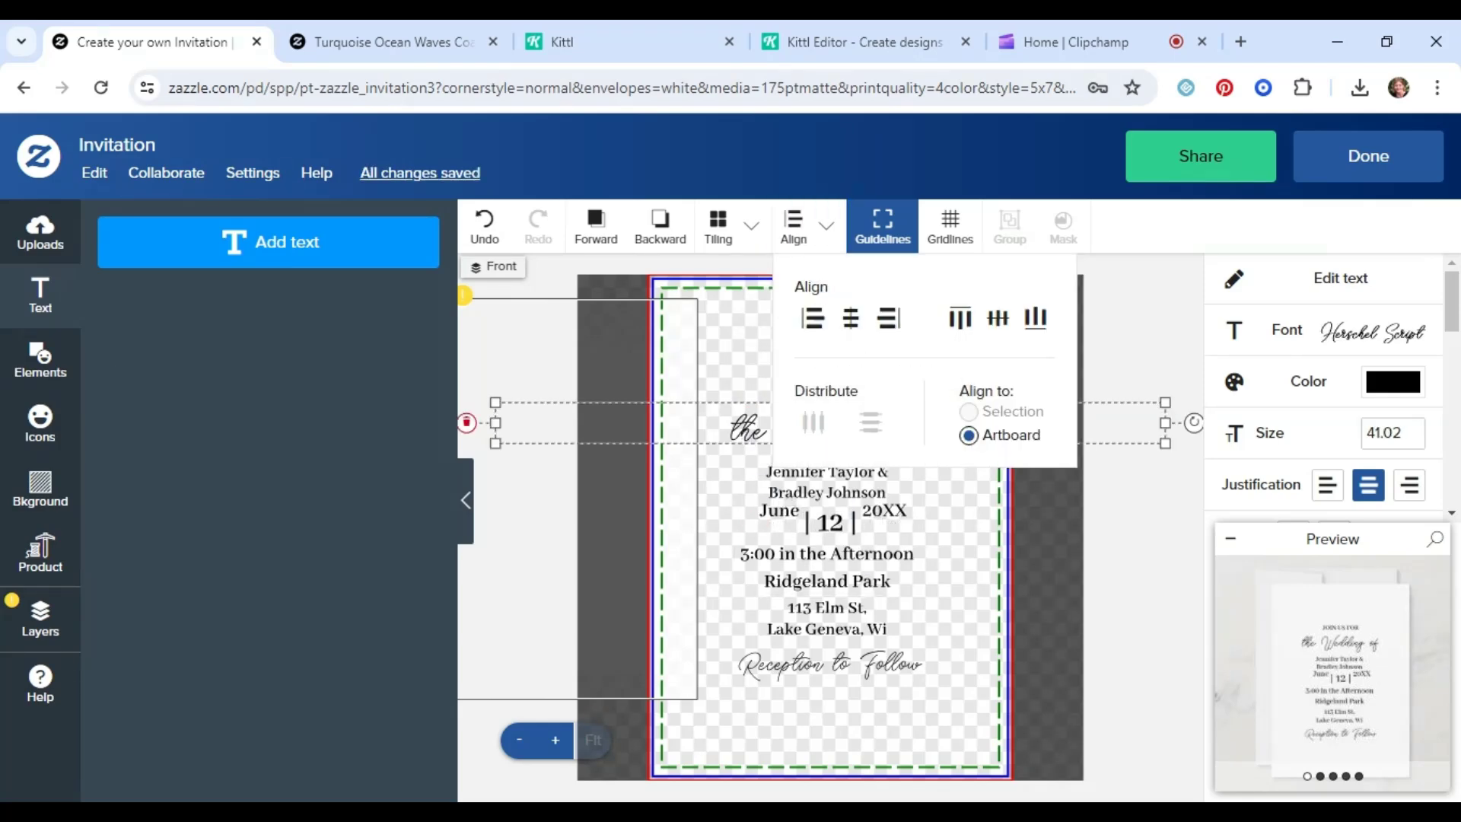
left_click(788, 459)
left_click(793, 228)
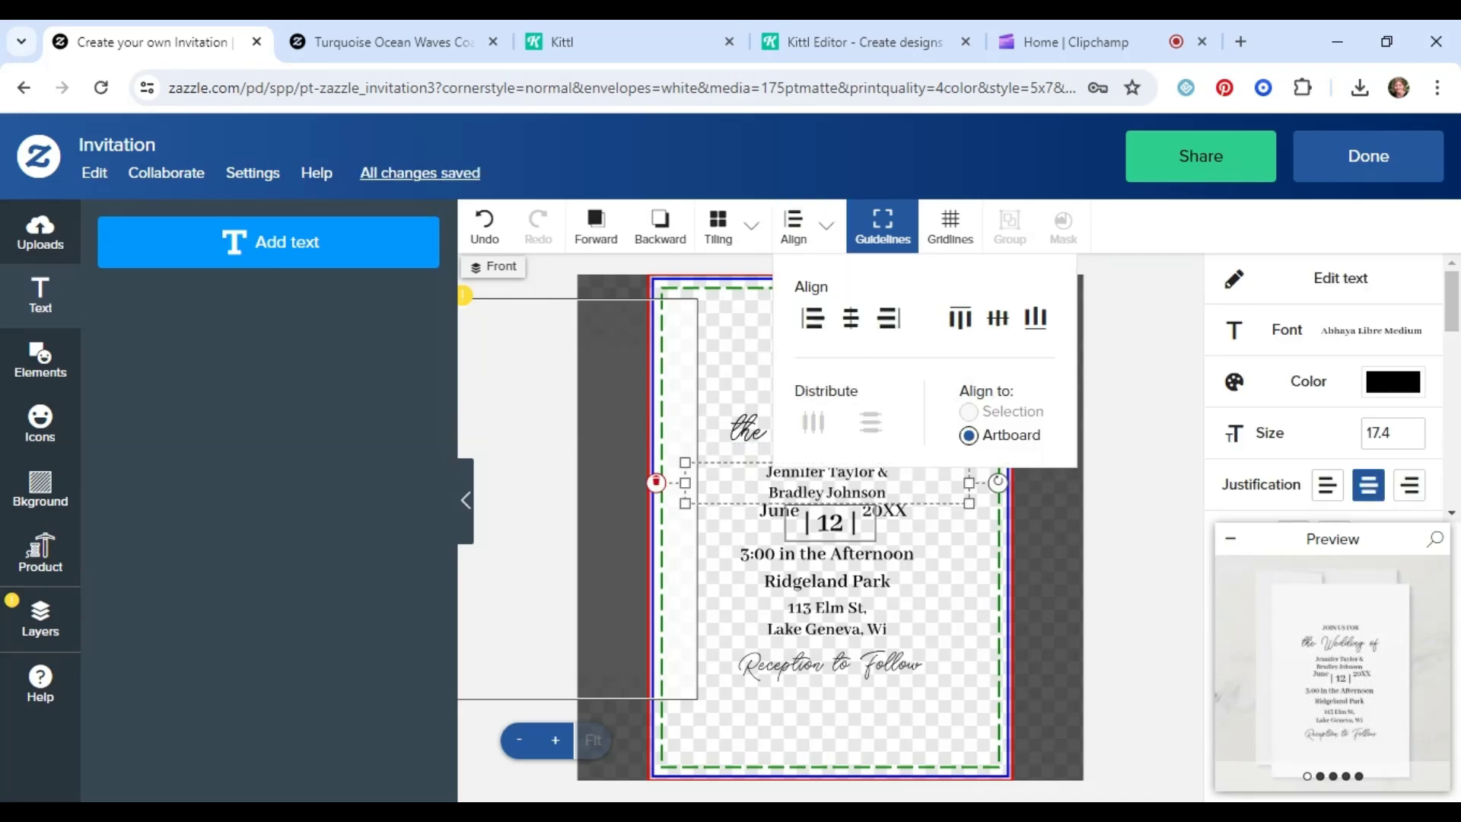
left_click(851, 318)
Center the "3:00 in the Afternoon" and "Ridgeland Park" texts horizontally on the artboard
left_click(835, 562)
left_click(809, 255)
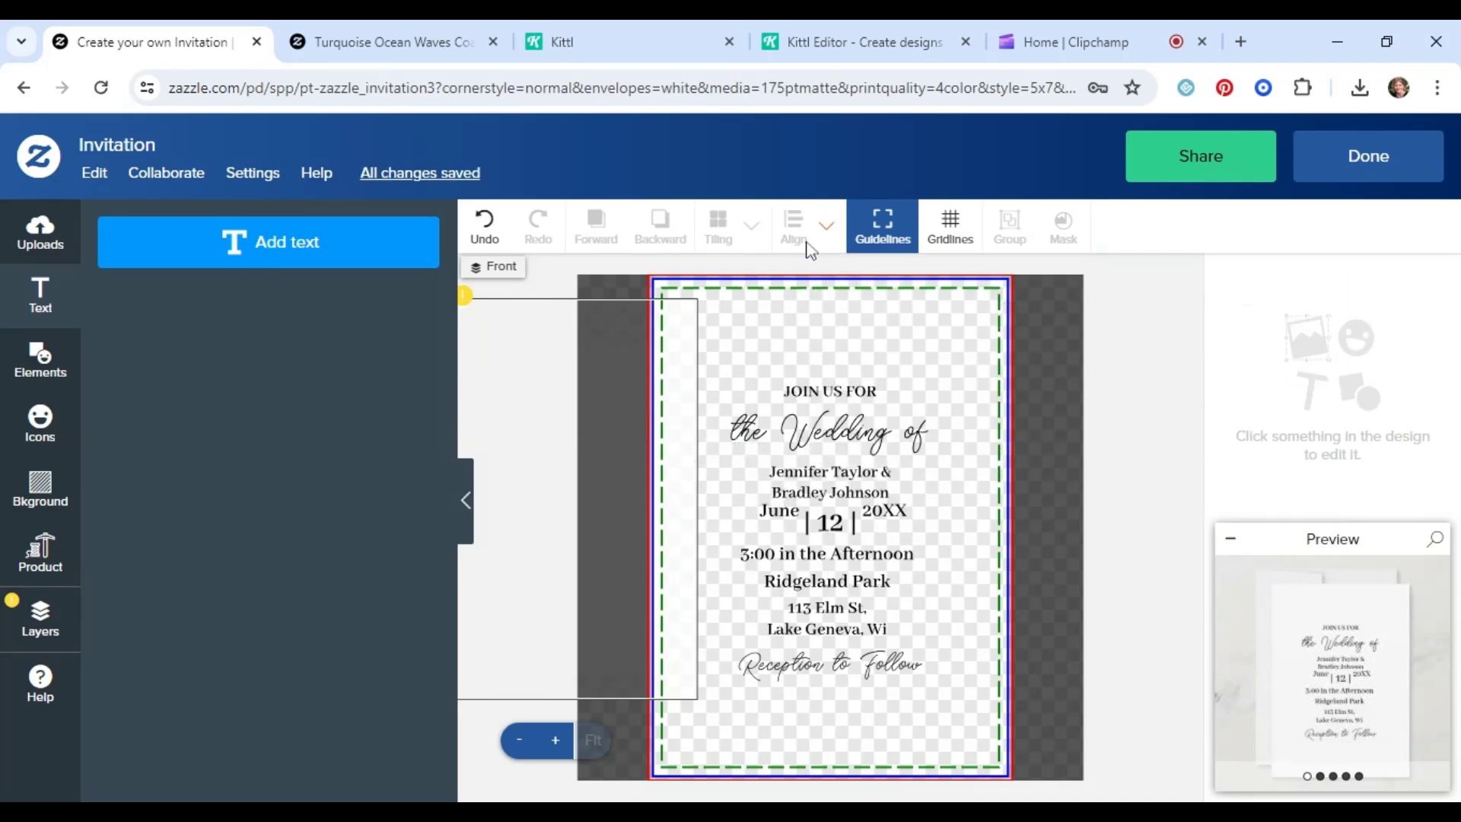
left_click(843, 555)
left_click(794, 229)
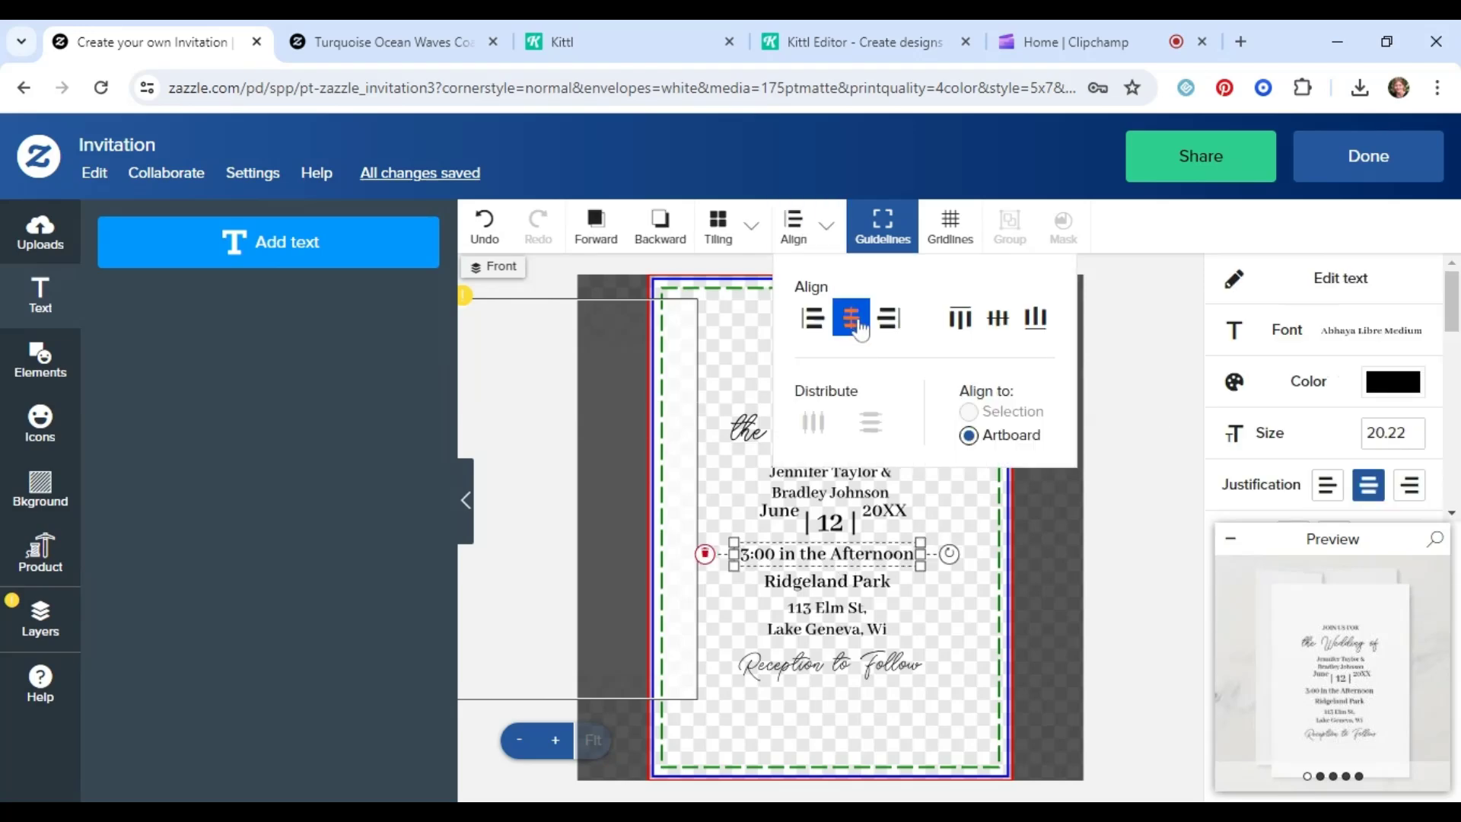
left_click(850, 318)
left_click(852, 590)
left_click(793, 228)
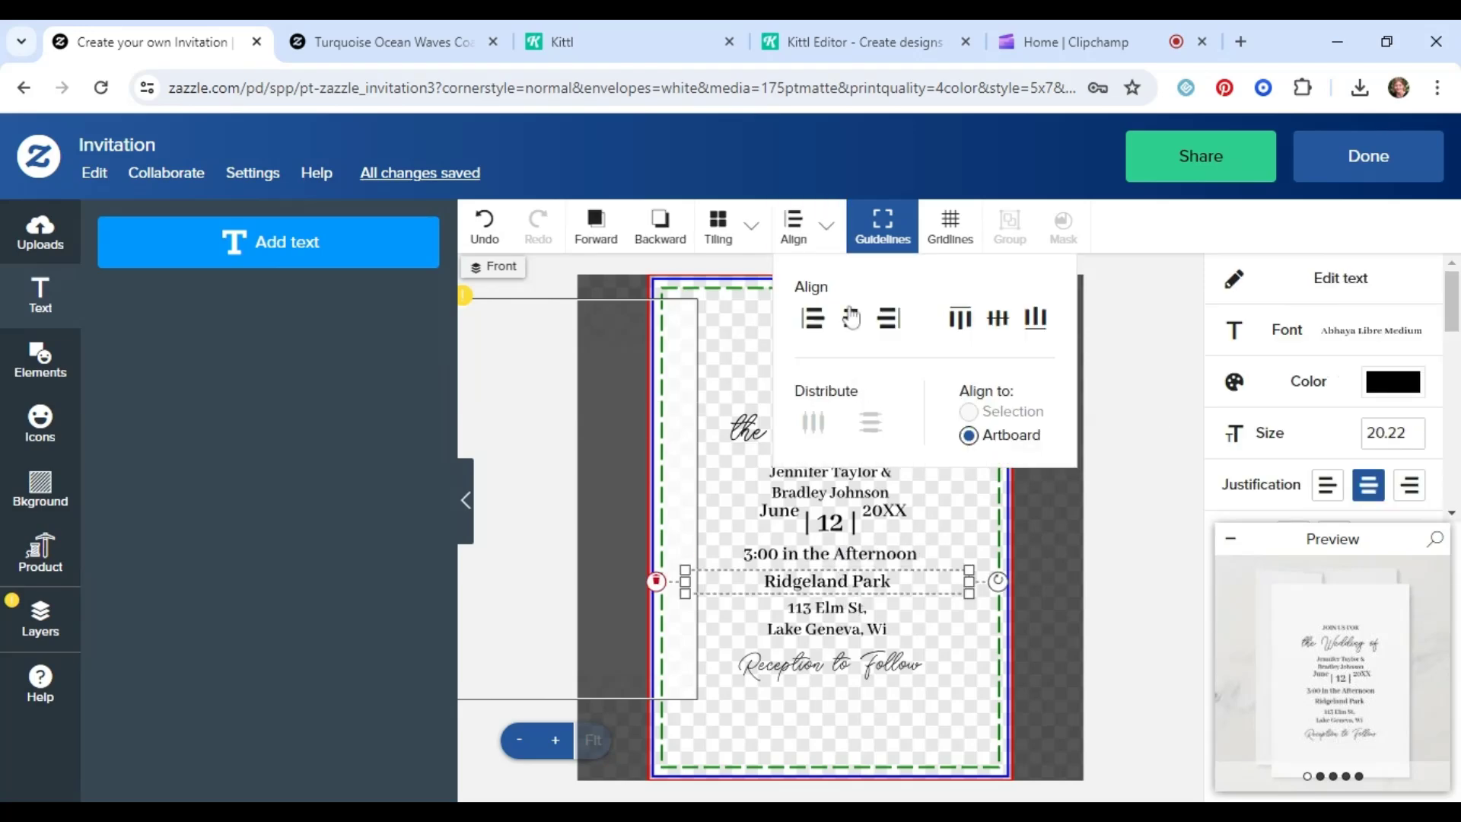
left_click(851, 318)
Center the two-line venue address and the "Reception to Follow" text horizontally on the artboard
left_click(849, 631)
left_click(794, 228)
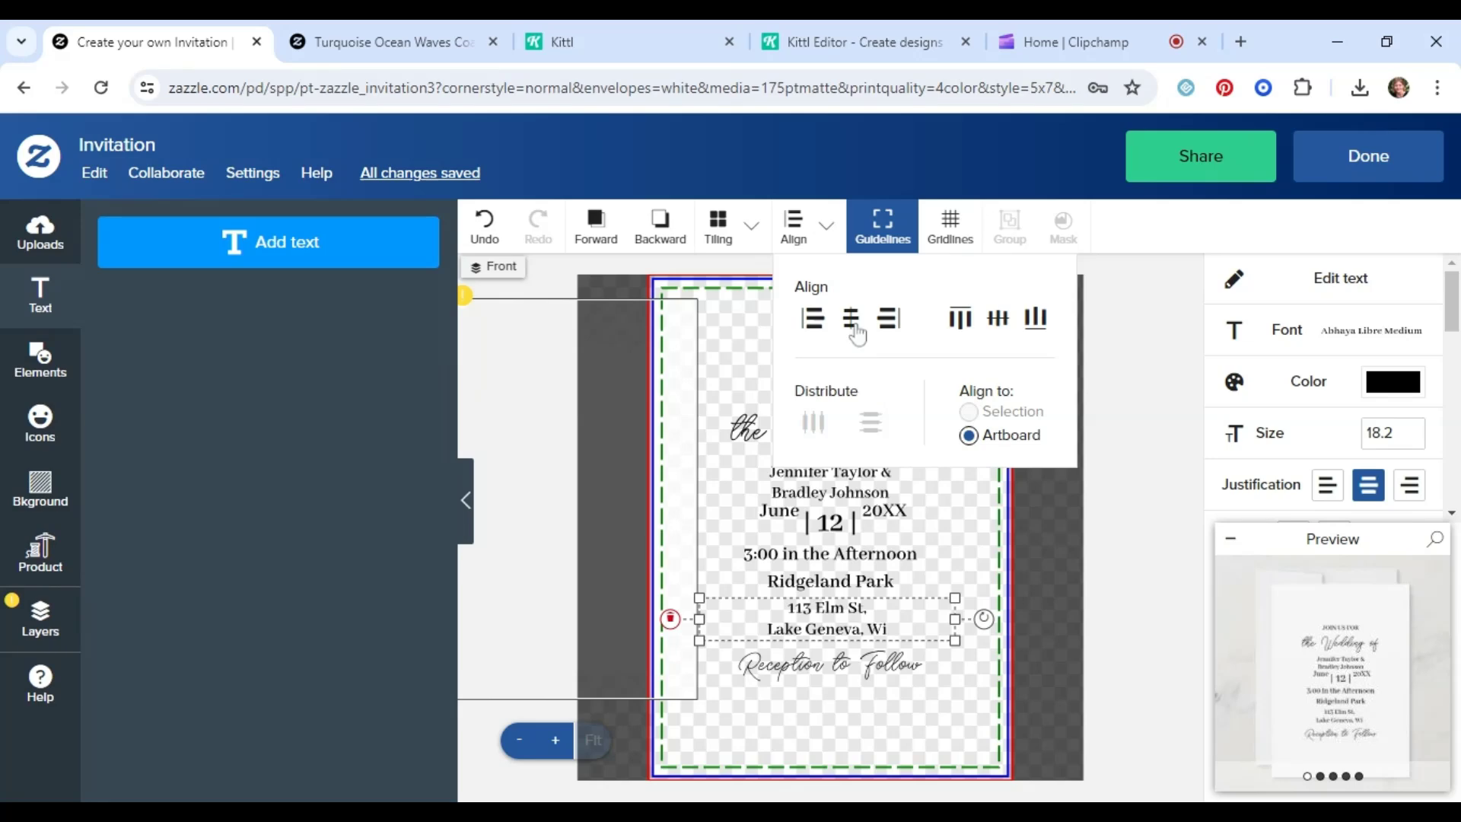
left_click(850, 318)
left_click(836, 662)
left_click(793, 228)
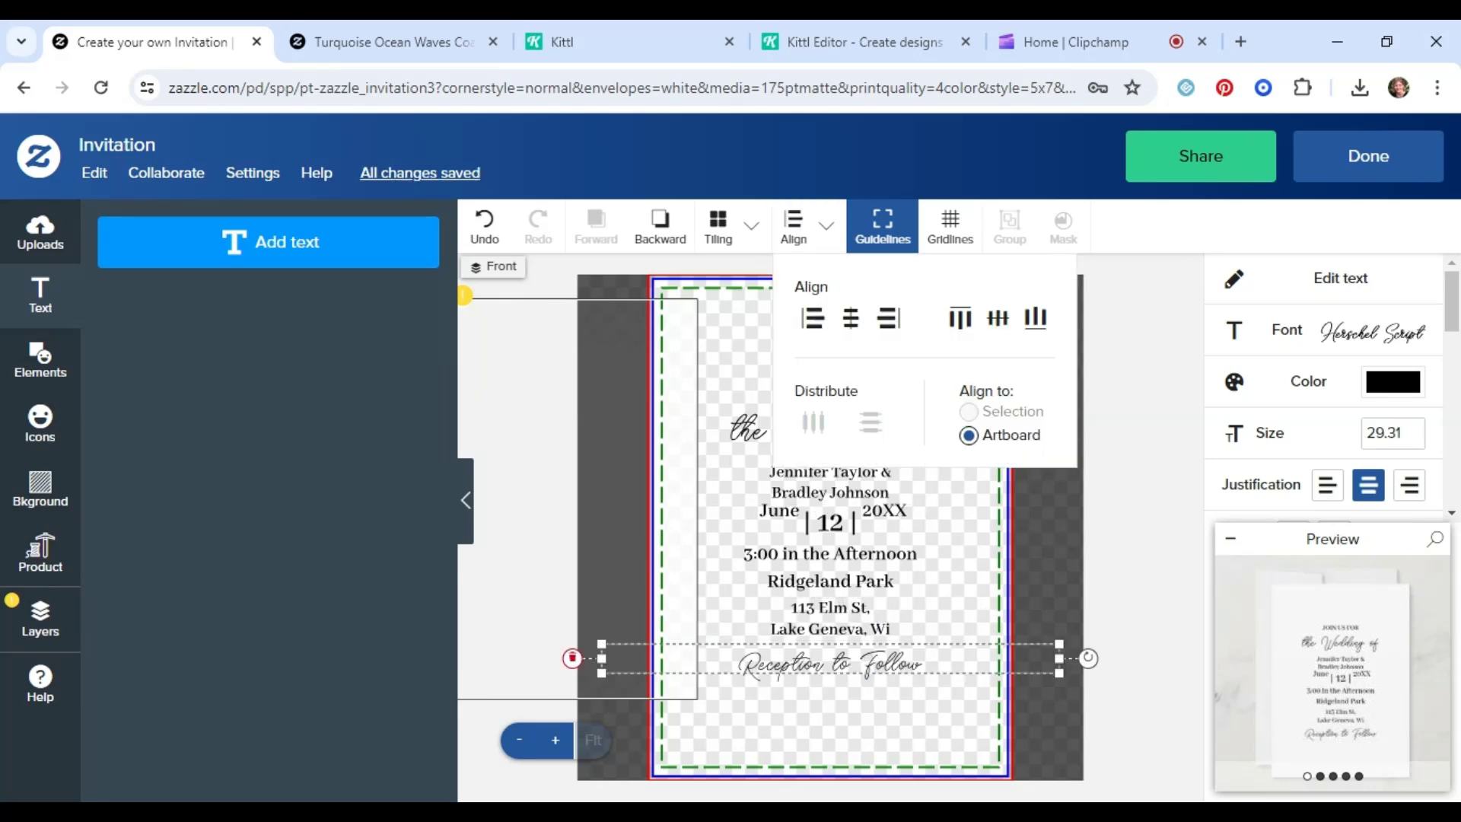
left_click(850, 319)
left_click(1134, 472)
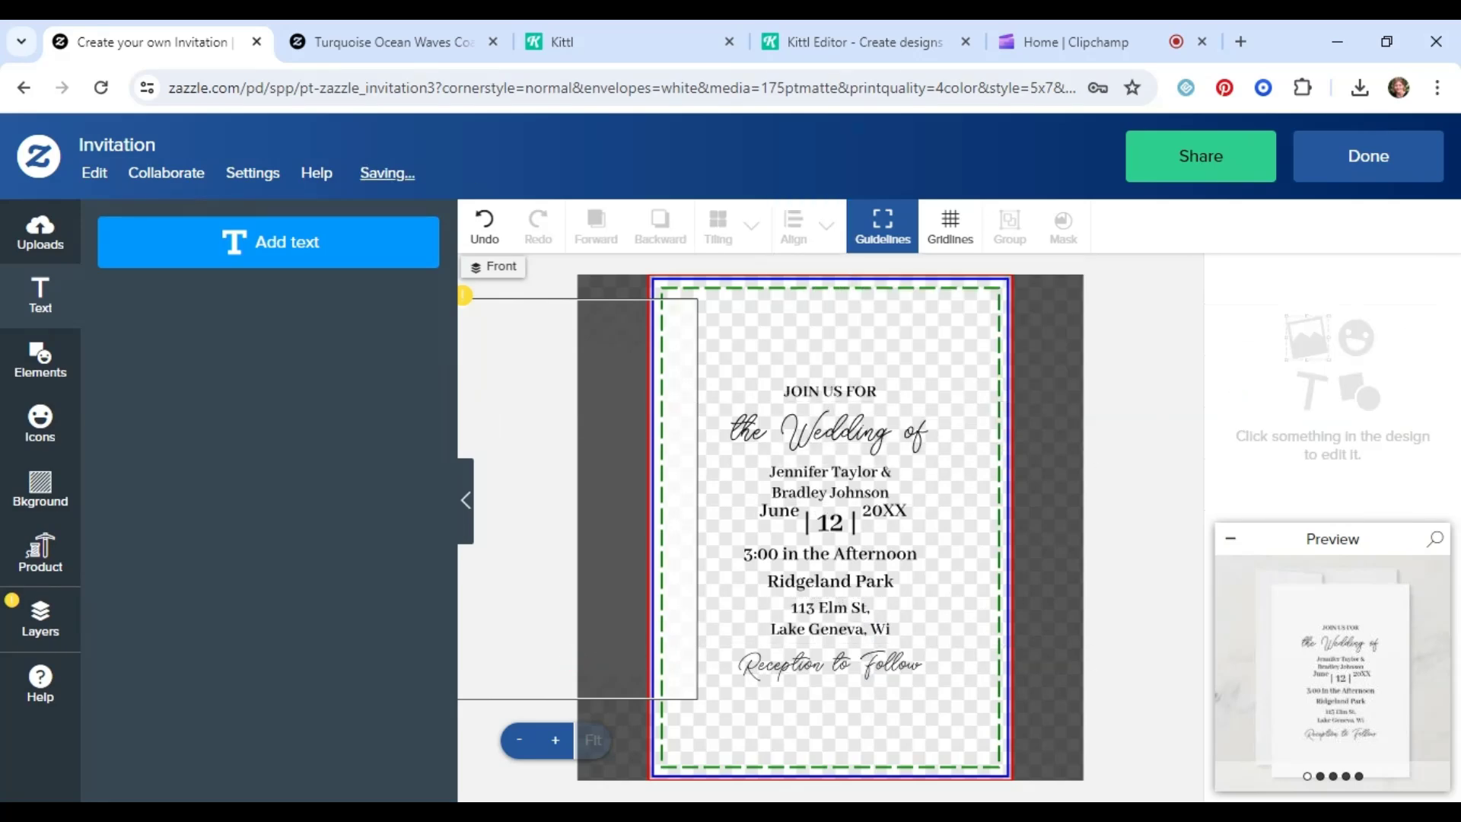
Return both the outer image panel and the inner white shape to the horizontal and vertical center of the artboard
left_click(675, 335)
left_click(848, 321)
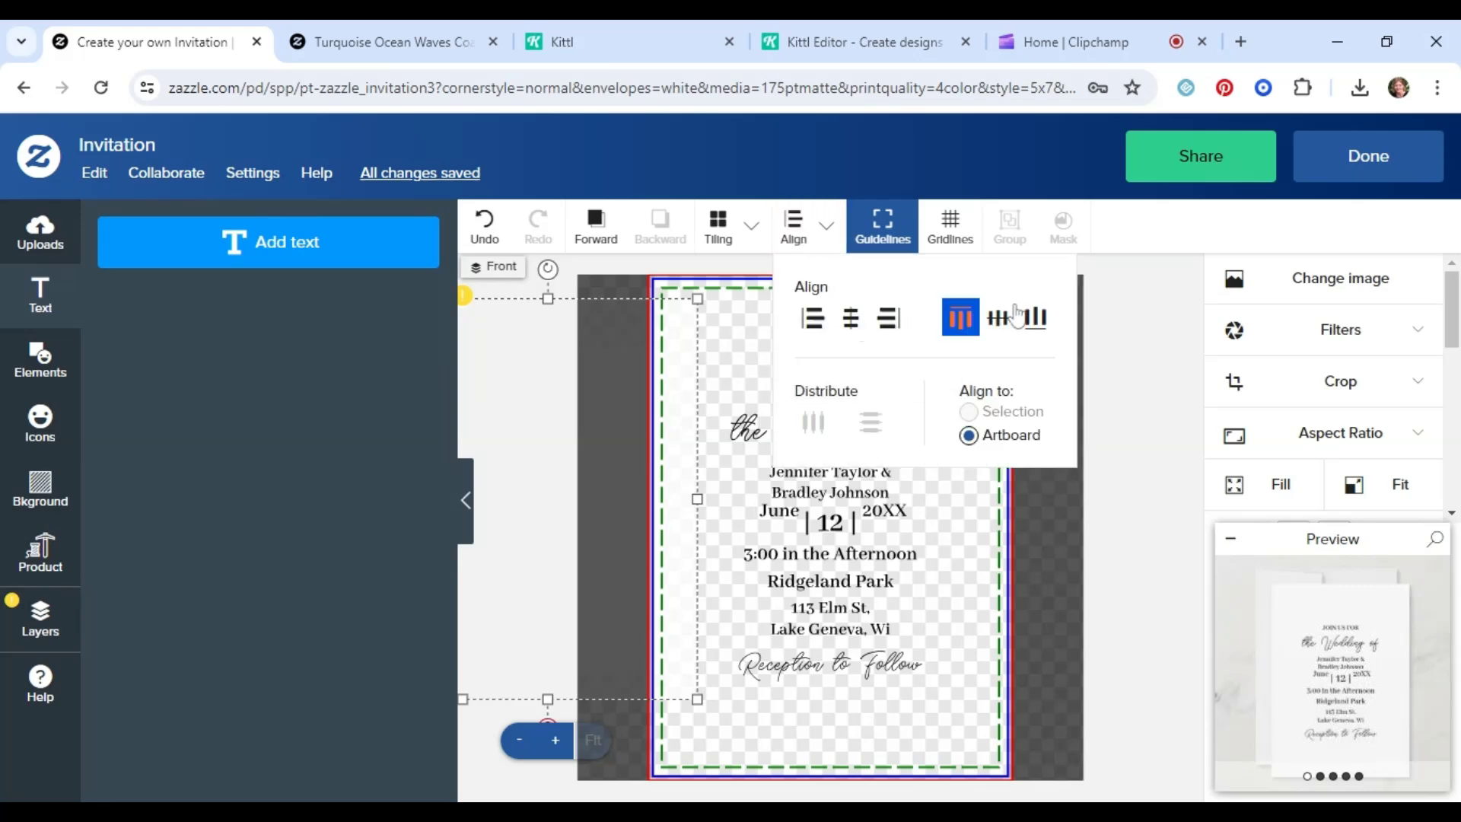
left_click(998, 318)
left_click(611, 468)
left_click(793, 226)
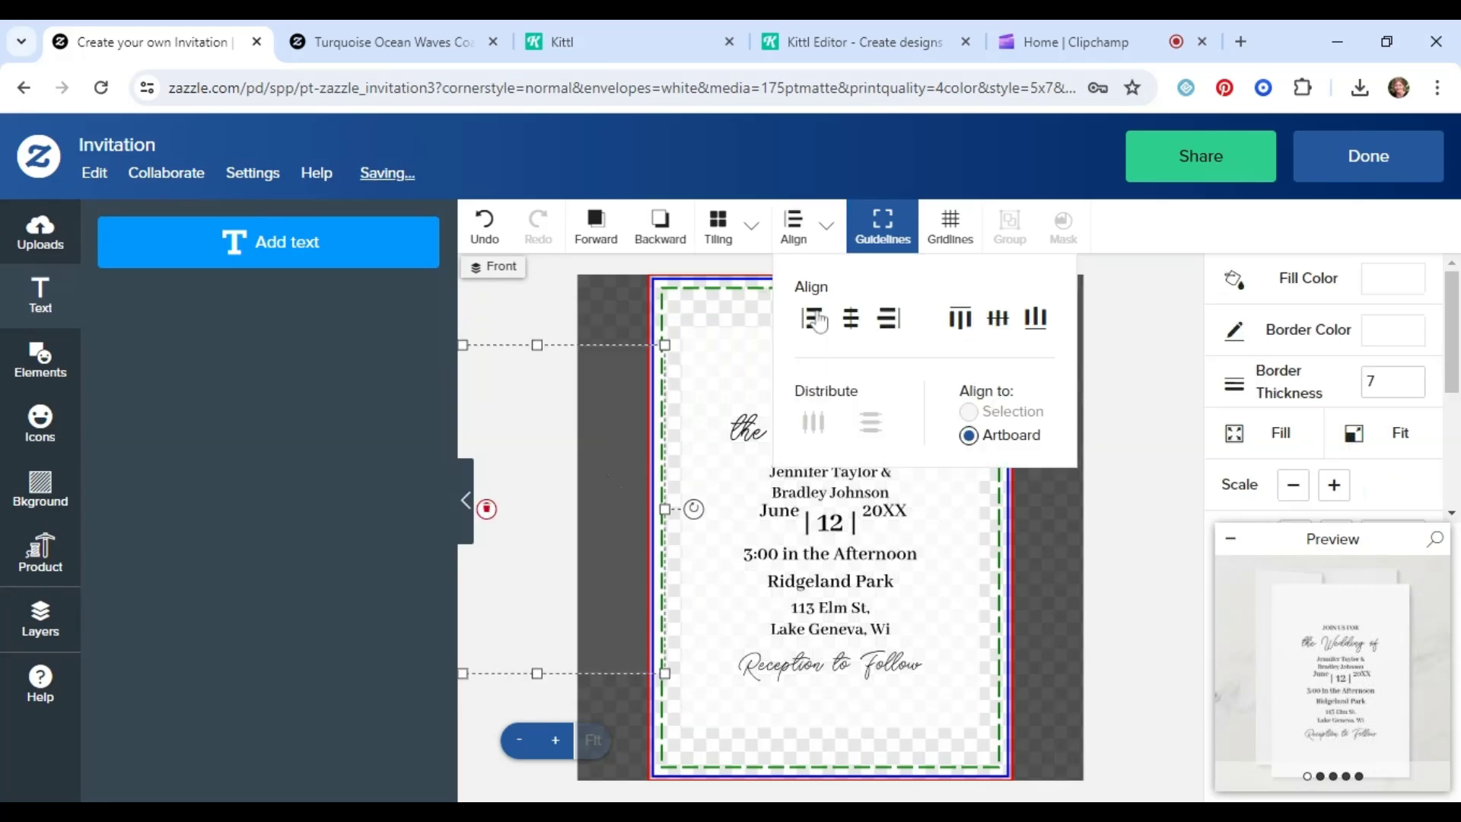
left_click(850, 318)
left_click(997, 318)
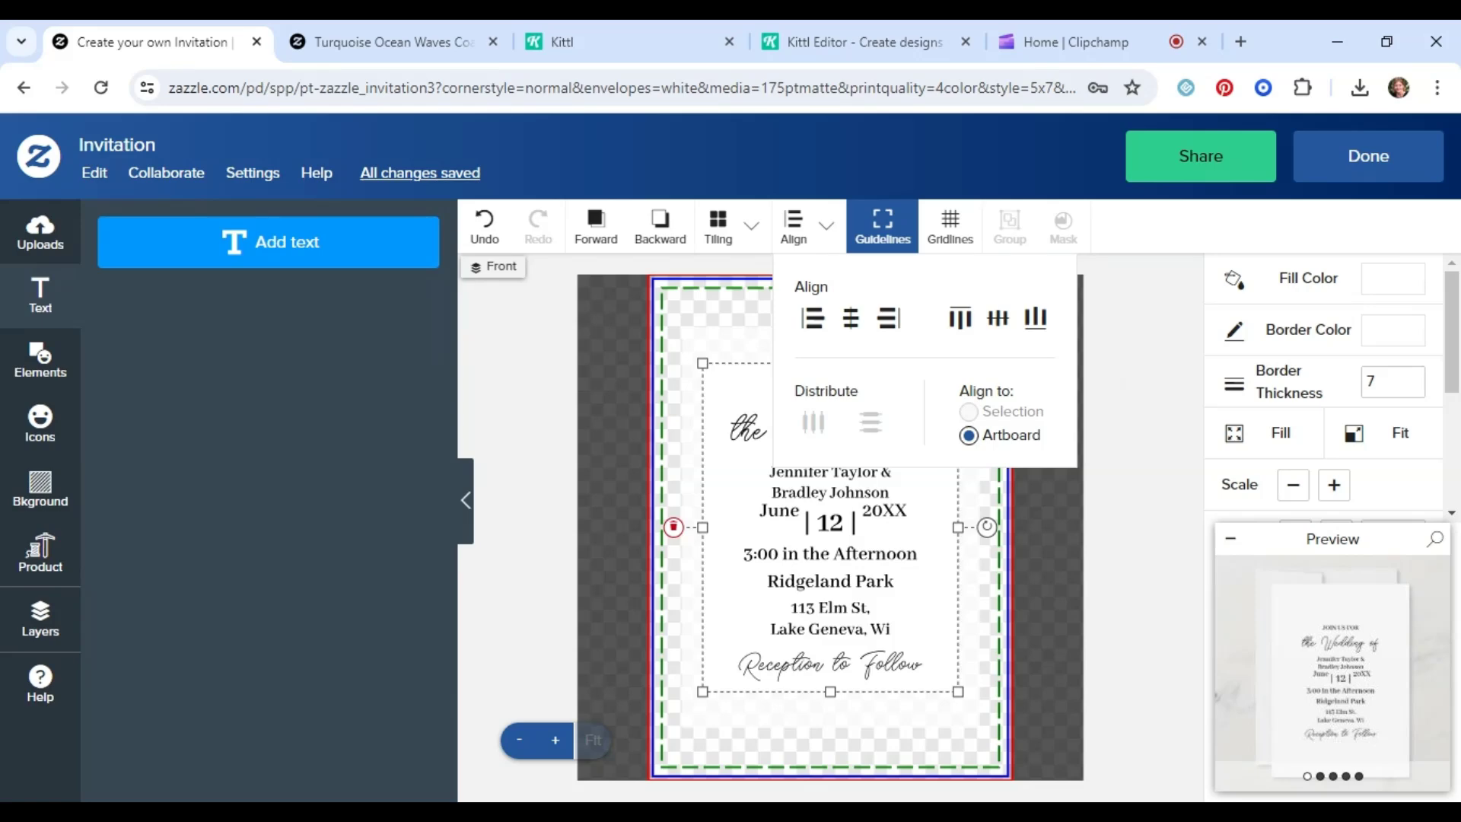
left_click(1029, 505)
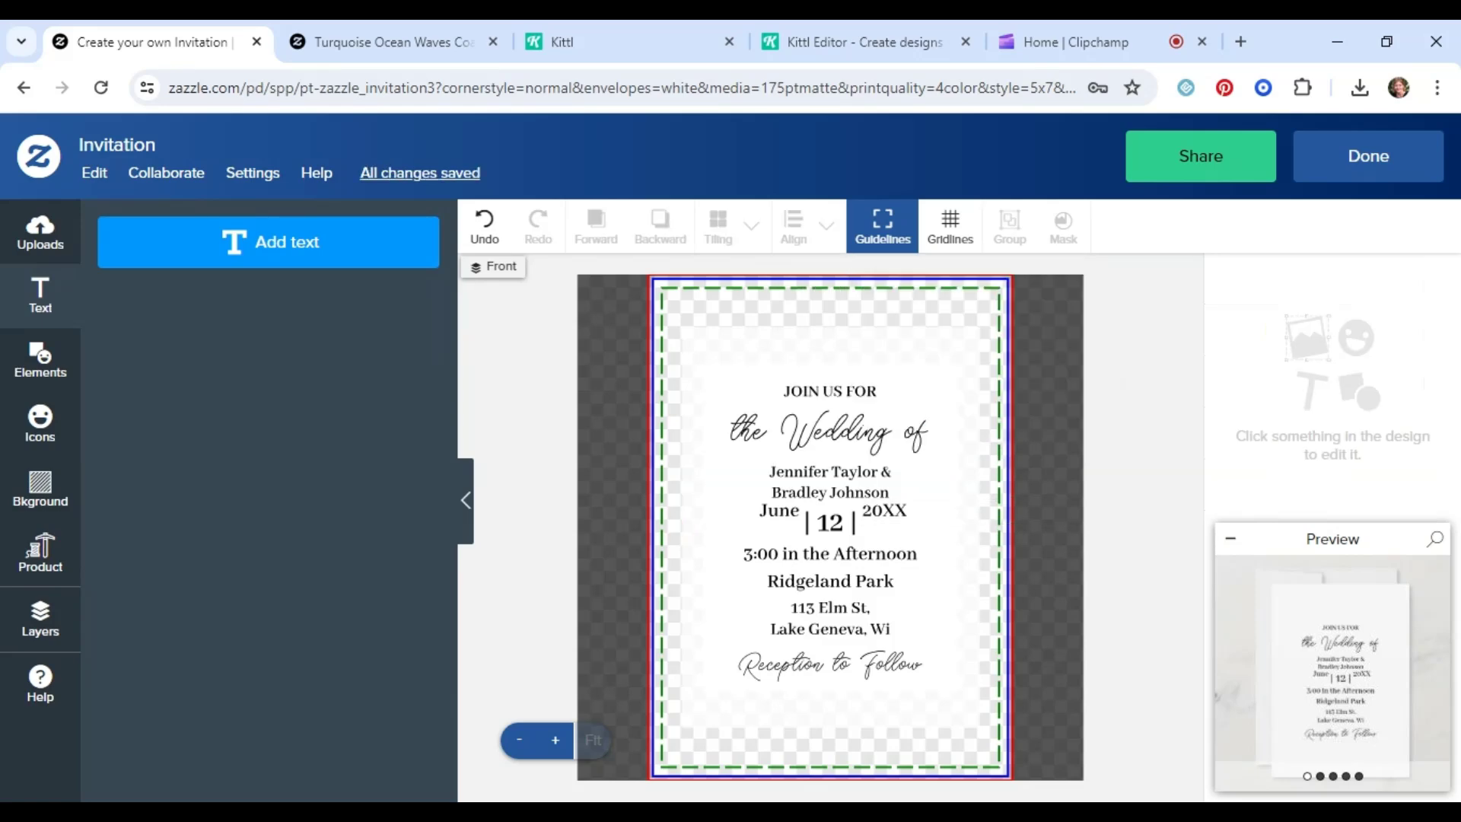
Crop the outer panel image slightly at its upper right corner and center it vertically on the artboard
left_click(881, 351)
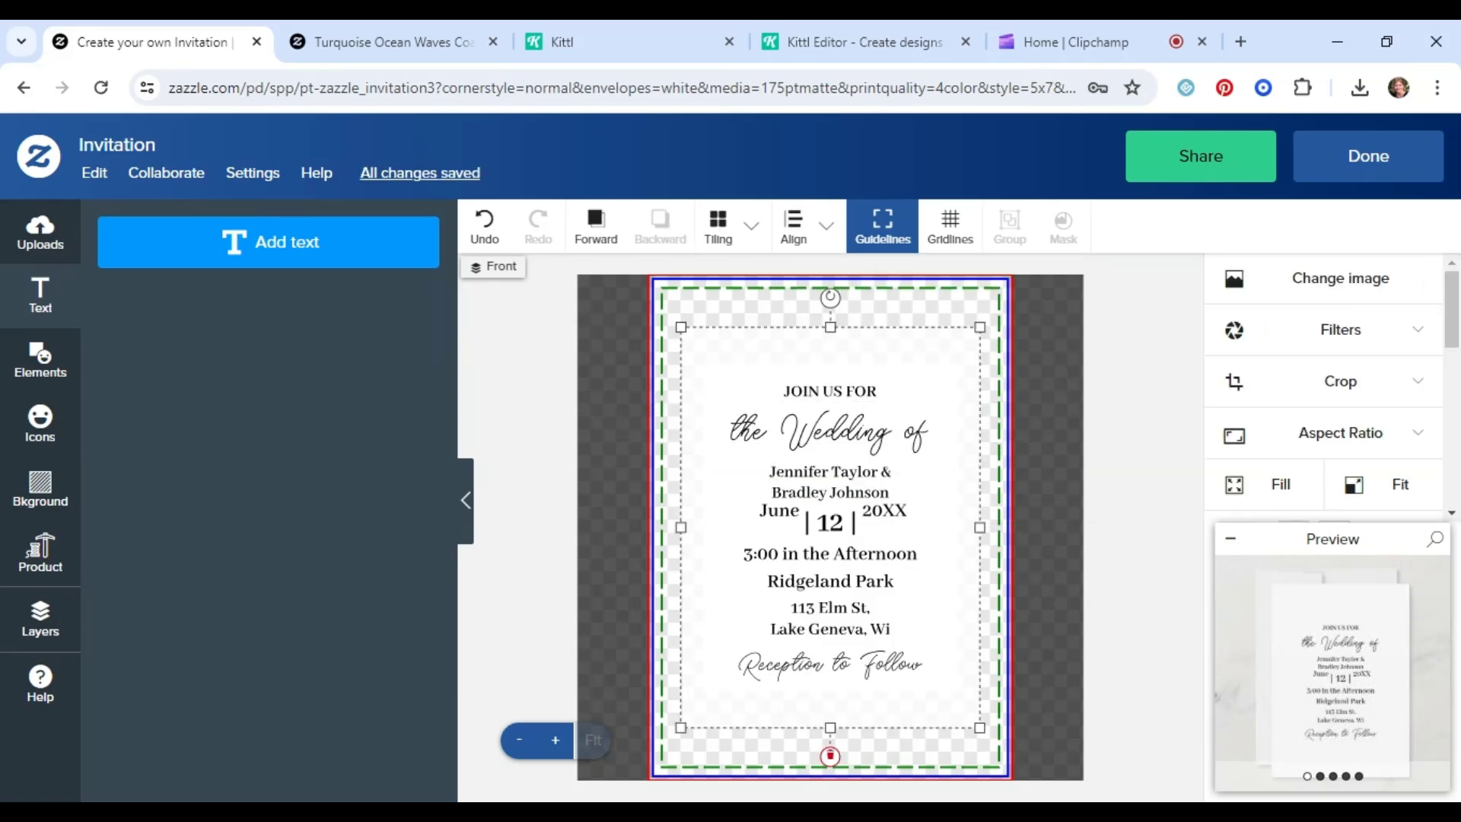
left_click(1330, 382)
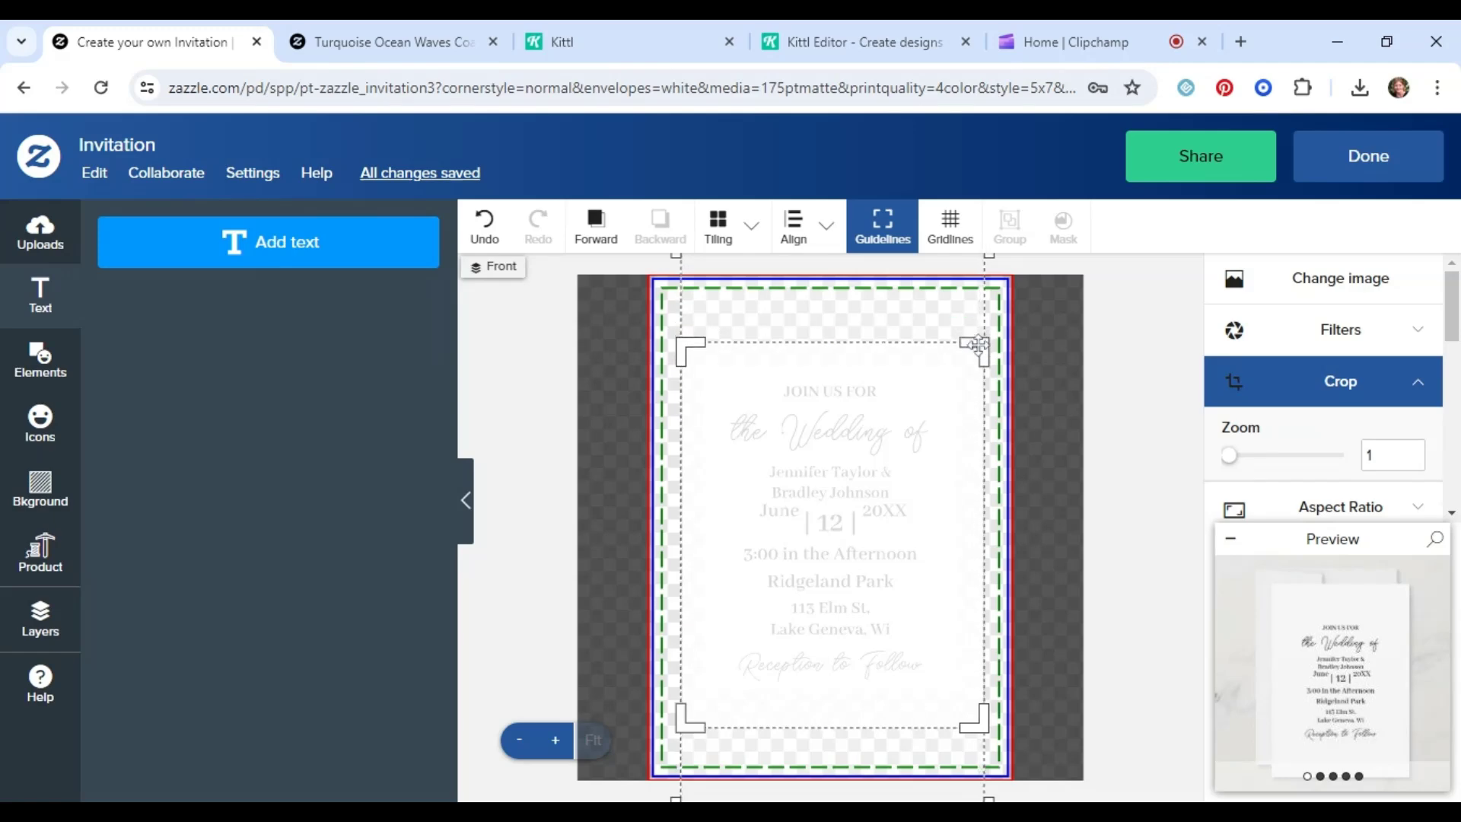
left_click_drag(977, 344, 968, 344)
left_click(793, 227)
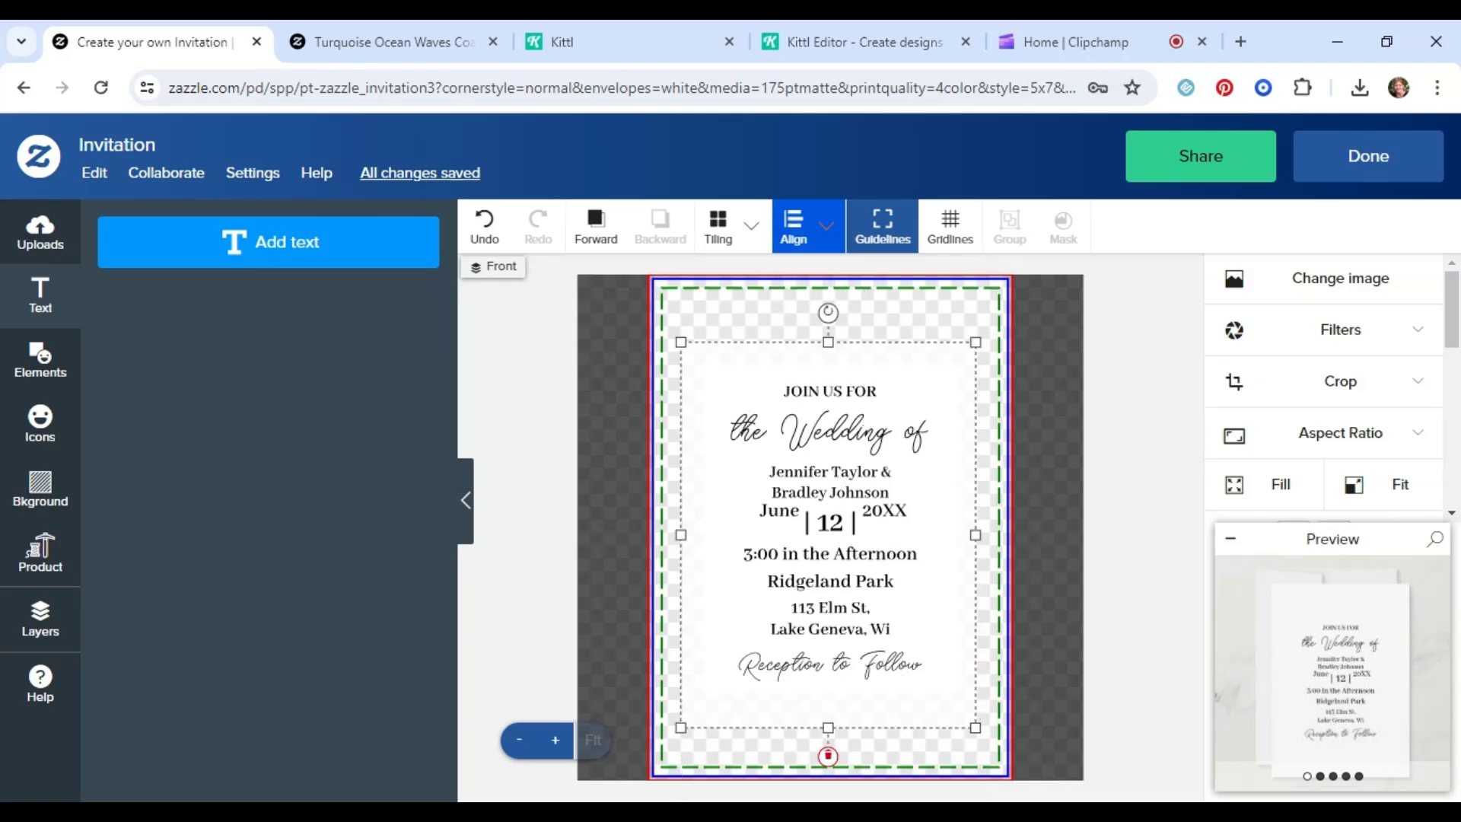
left_click(997, 317)
left_click(1057, 523)
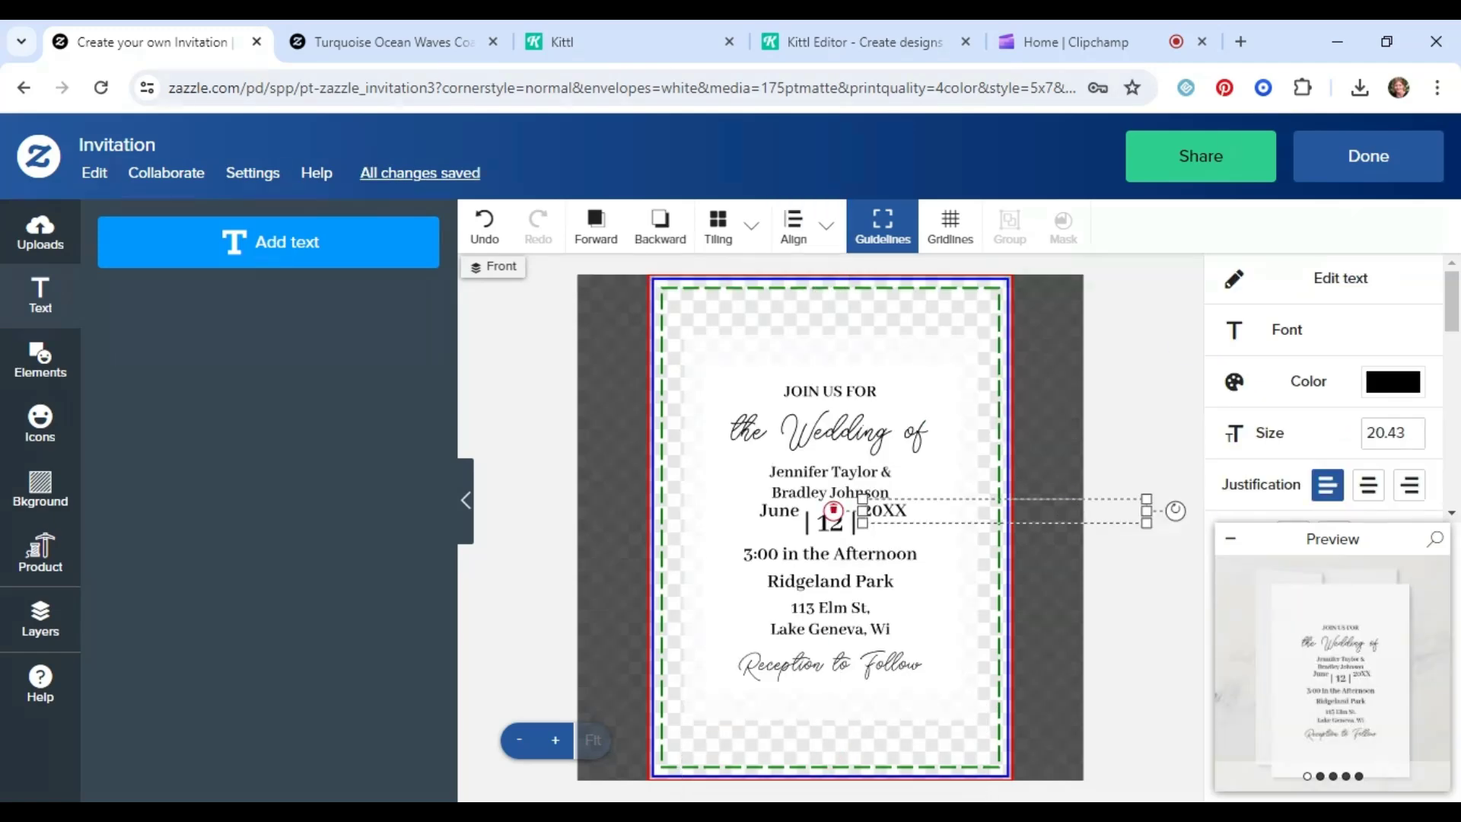
left_click(1065, 368)
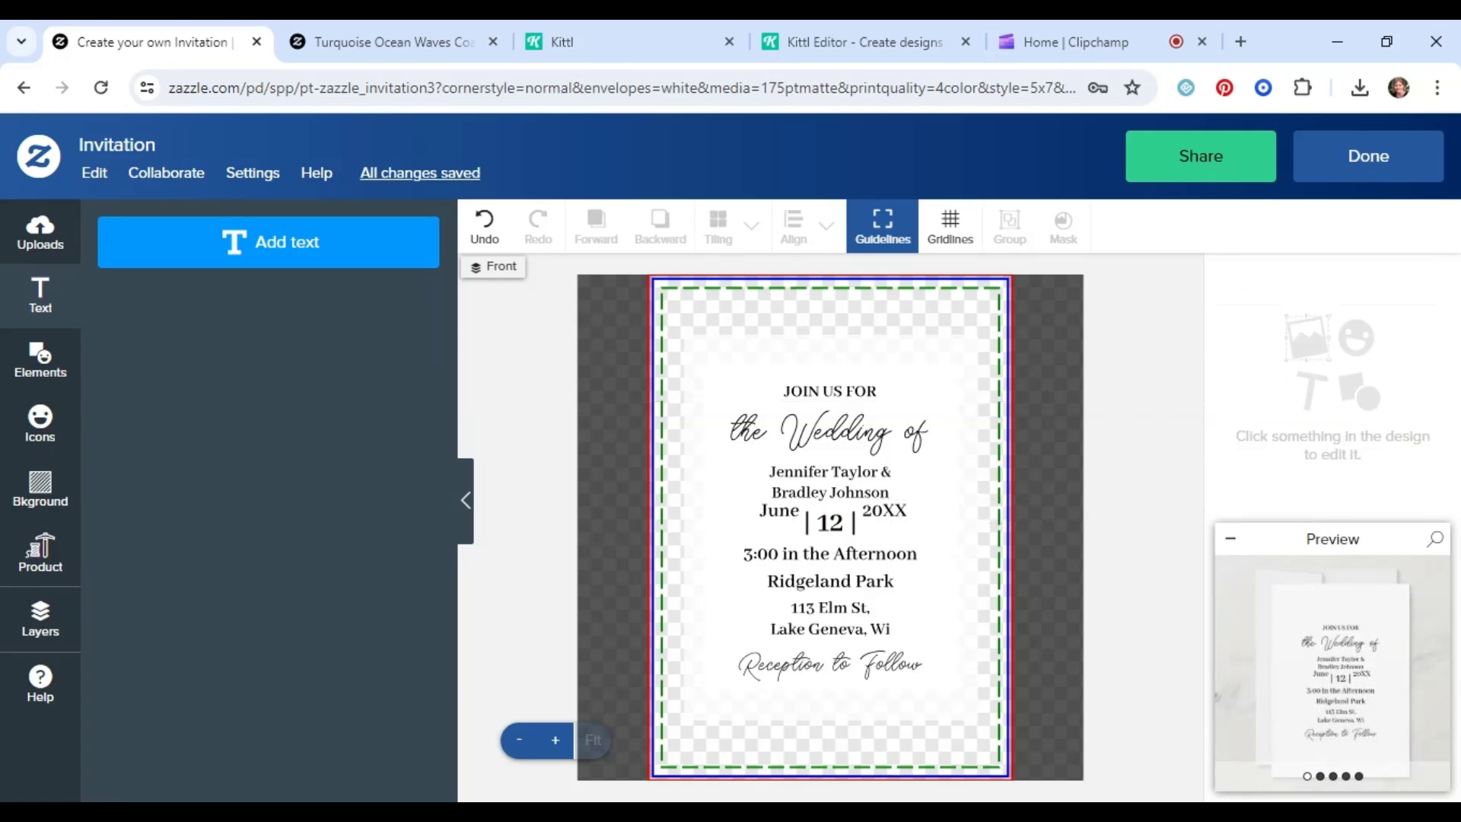
Review the permanent-object and template-object options for the heading, "the Wedding of", couple's names and month texts
left_click(837, 392)
scroll(1294, 380, "down", 3)
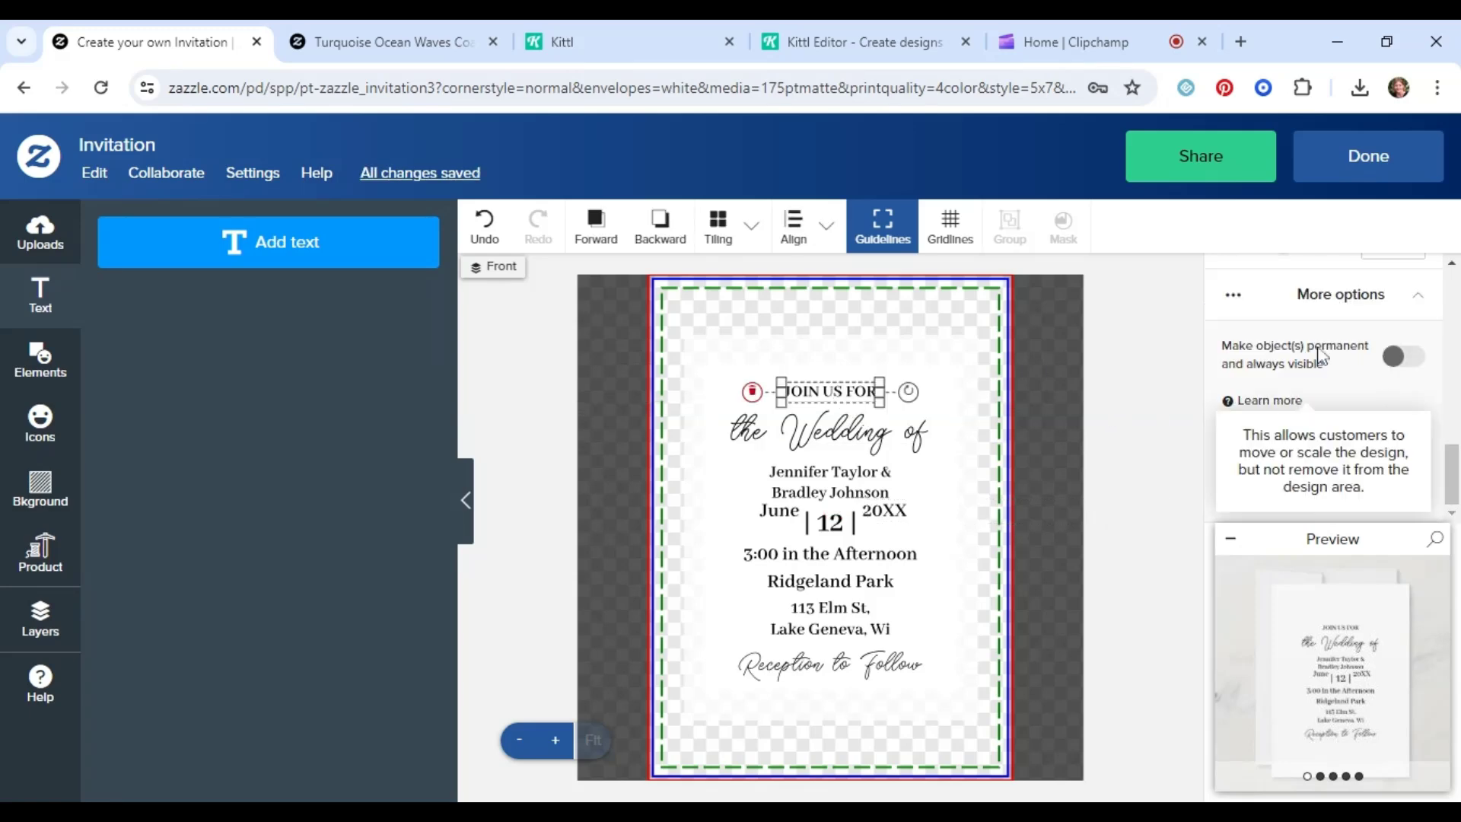
left_click(867, 435)
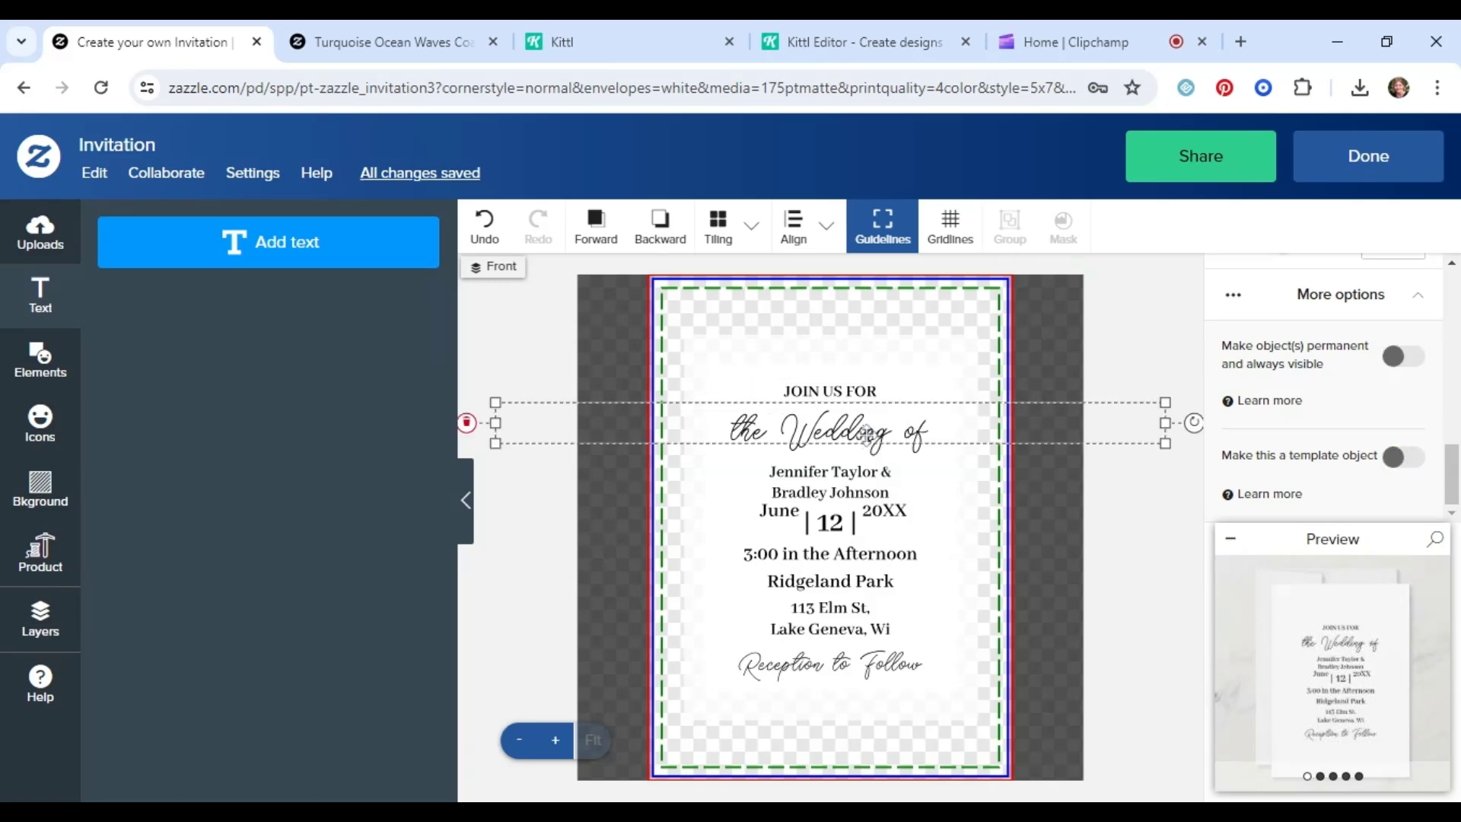
left_click(840, 495)
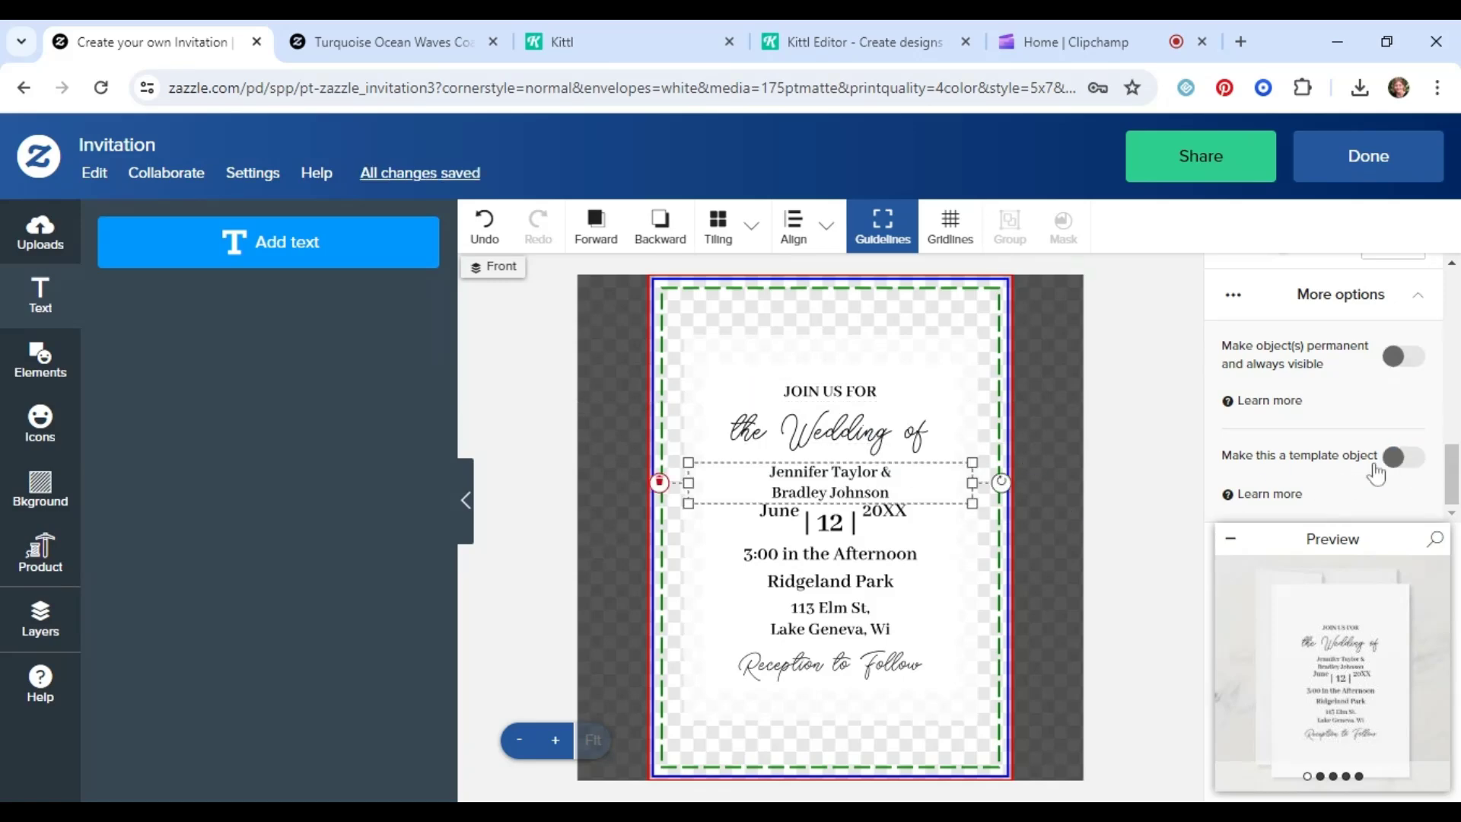
left_click(778, 517)
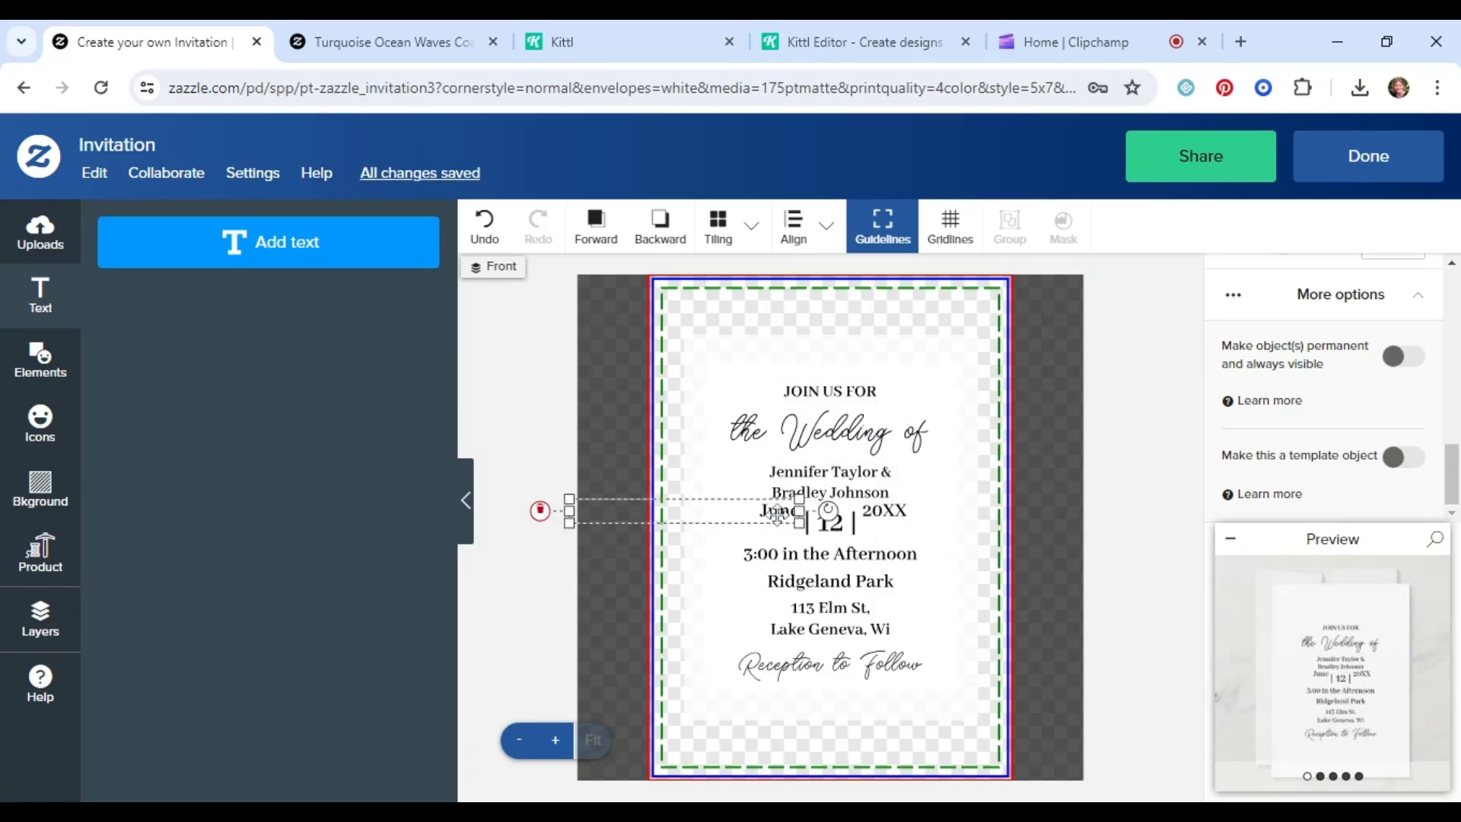
Lower "June" and "20XX" into line with the "12" in the date row and make them template objects
left_click_drag(776, 519, 777, 523)
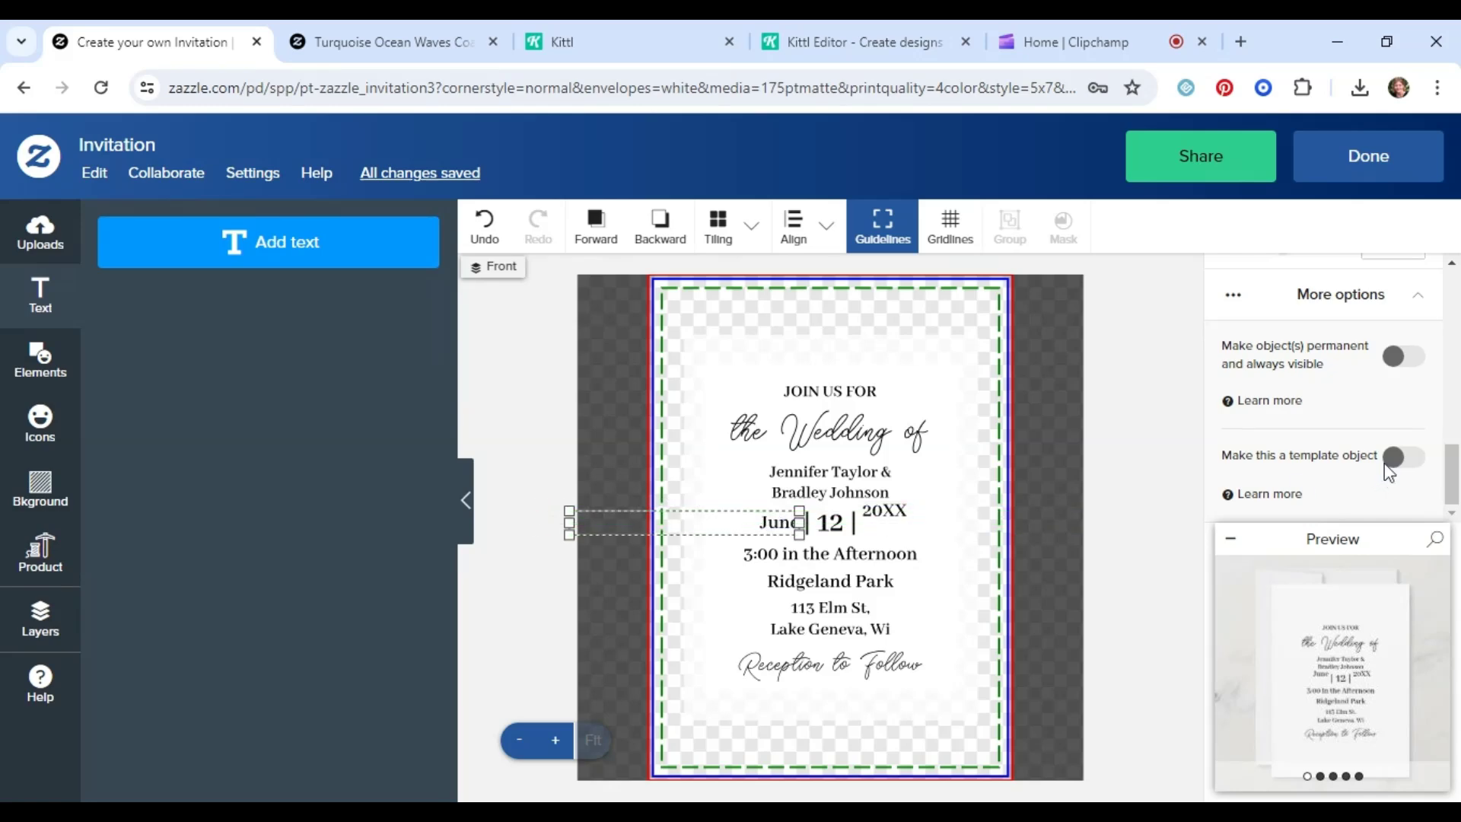
left_click(887, 511)
left_click_drag(897, 513, 897, 524)
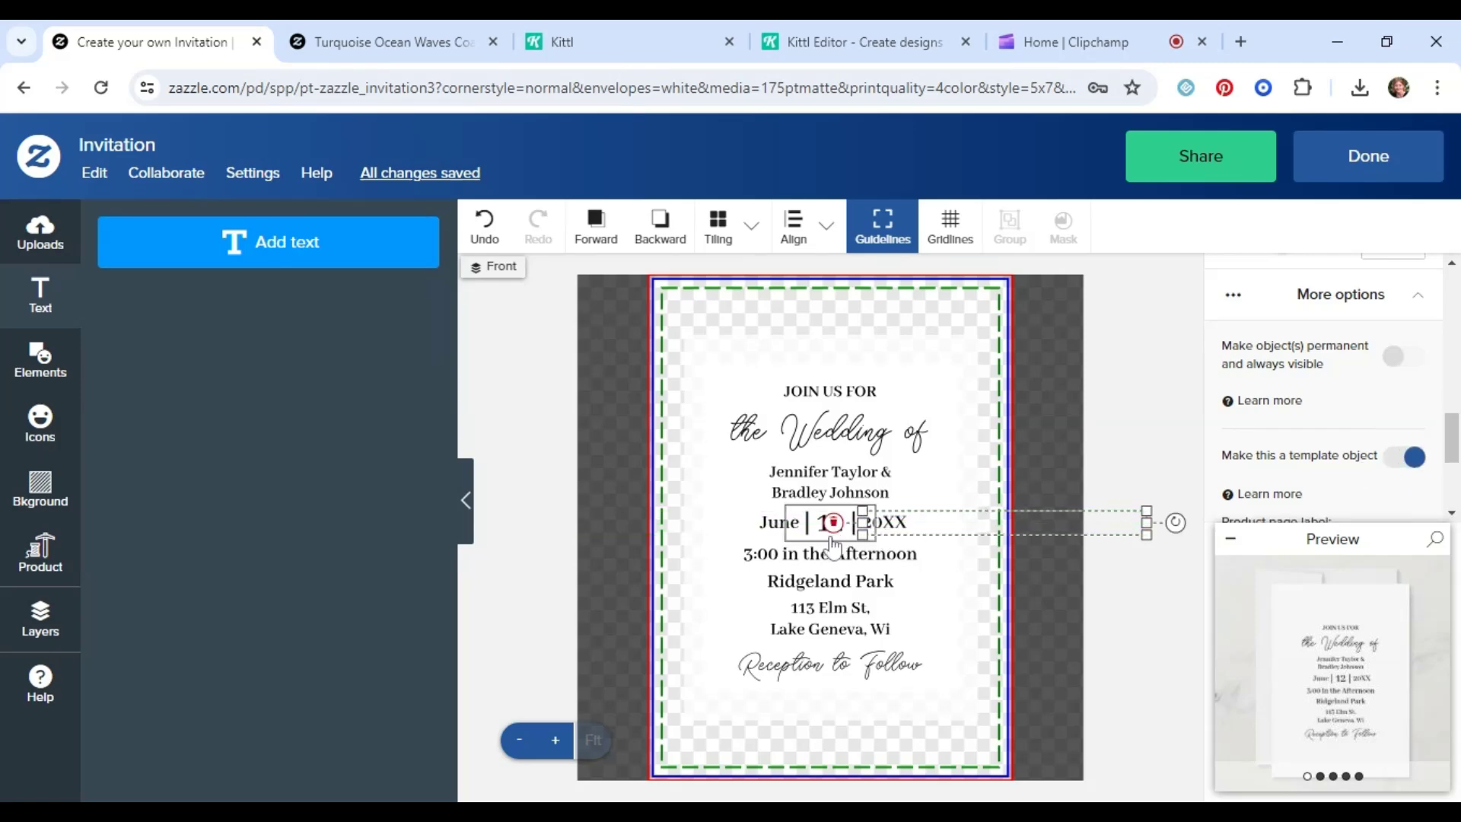
Make the "12", the ceremony time, the venue, the address and the "Reception to Follow" texts template objects
left_click(830, 521)
left_click(859, 563)
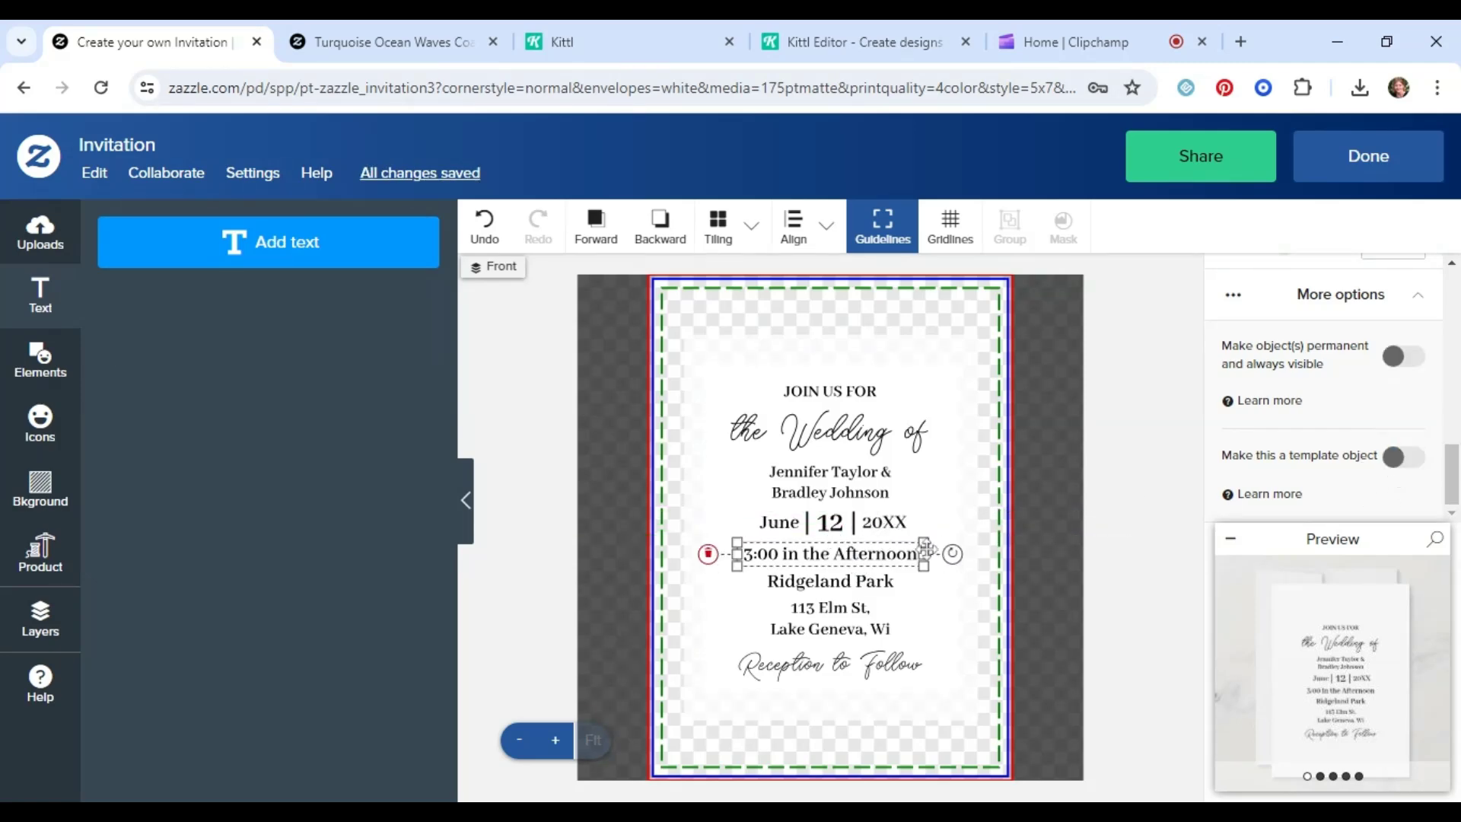
left_click(837, 587)
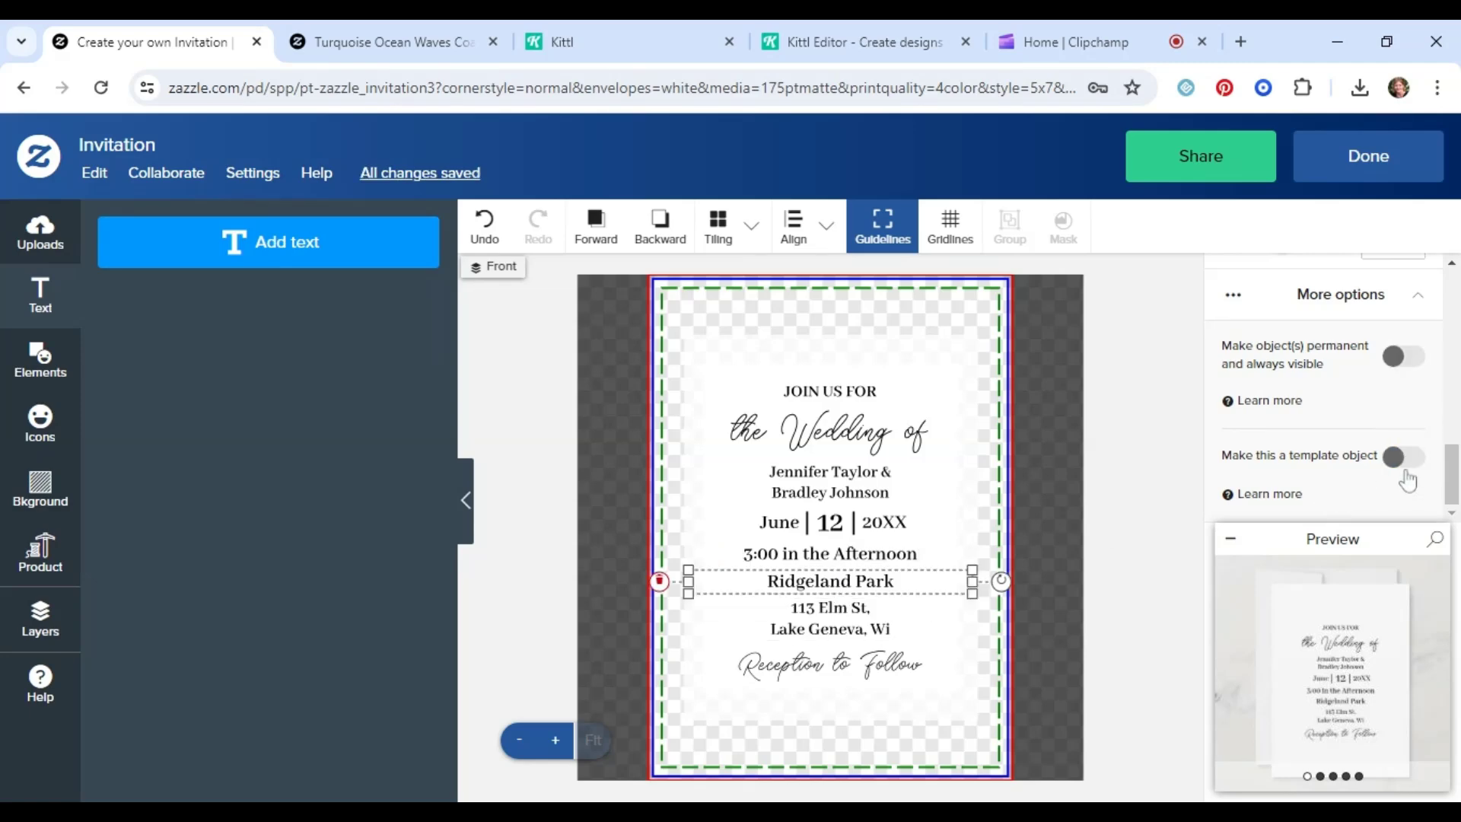
left_click(824, 630)
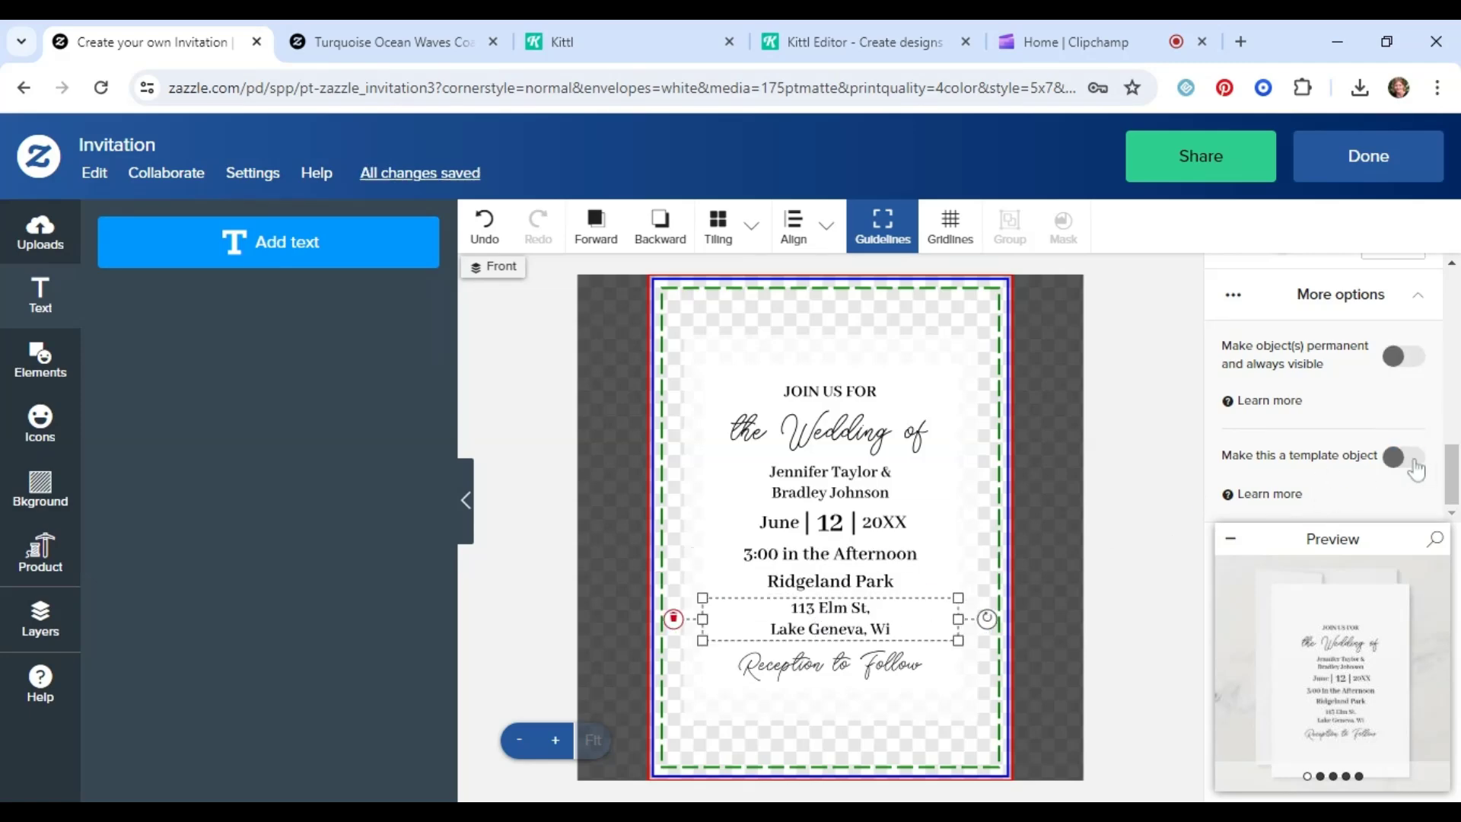
left_click(763, 662)
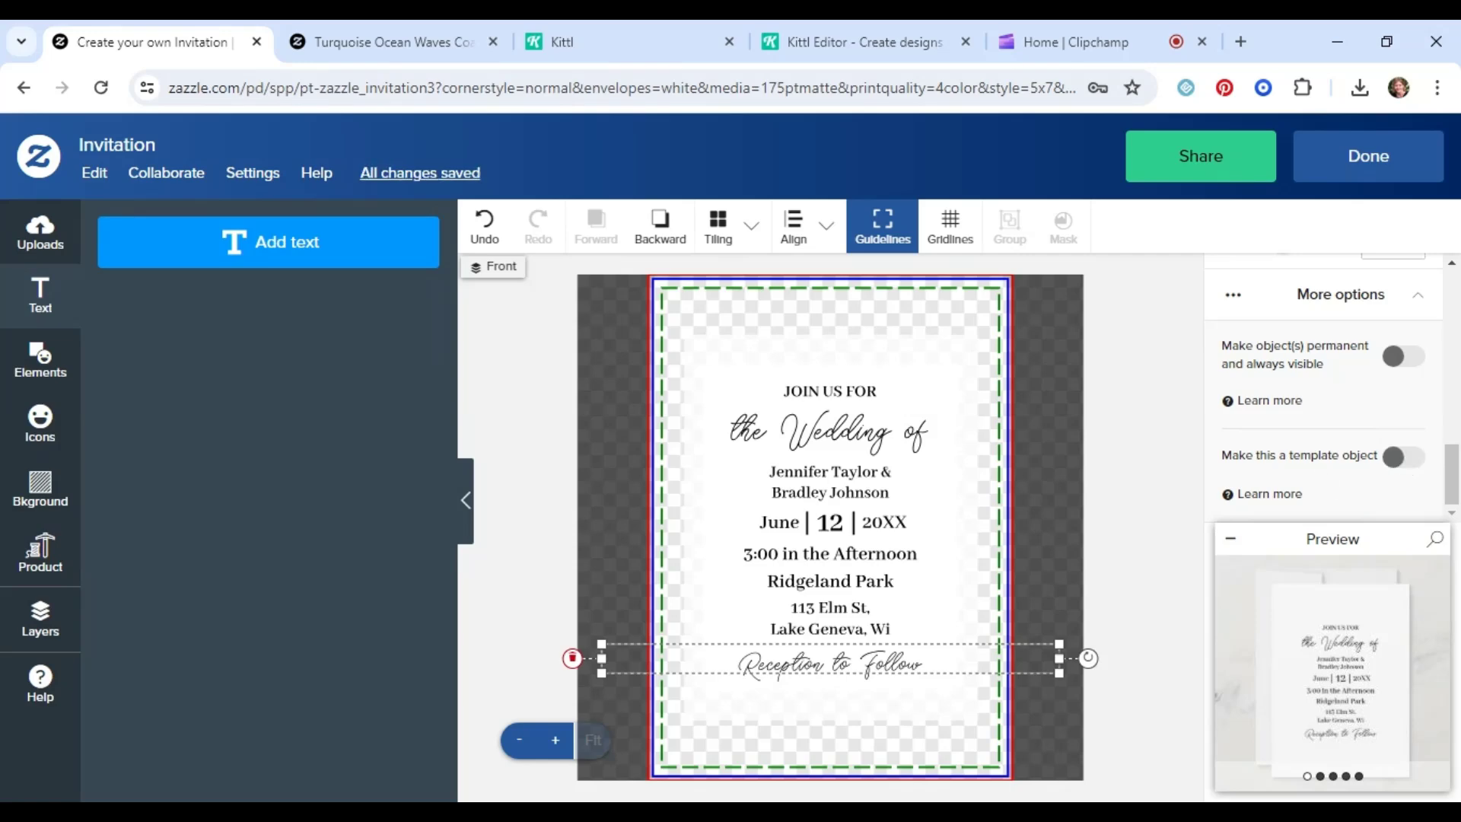
Try the Herschel Script and Bandung fonts on the "12" in the date row, and undo both font changes
left_click(826, 524)
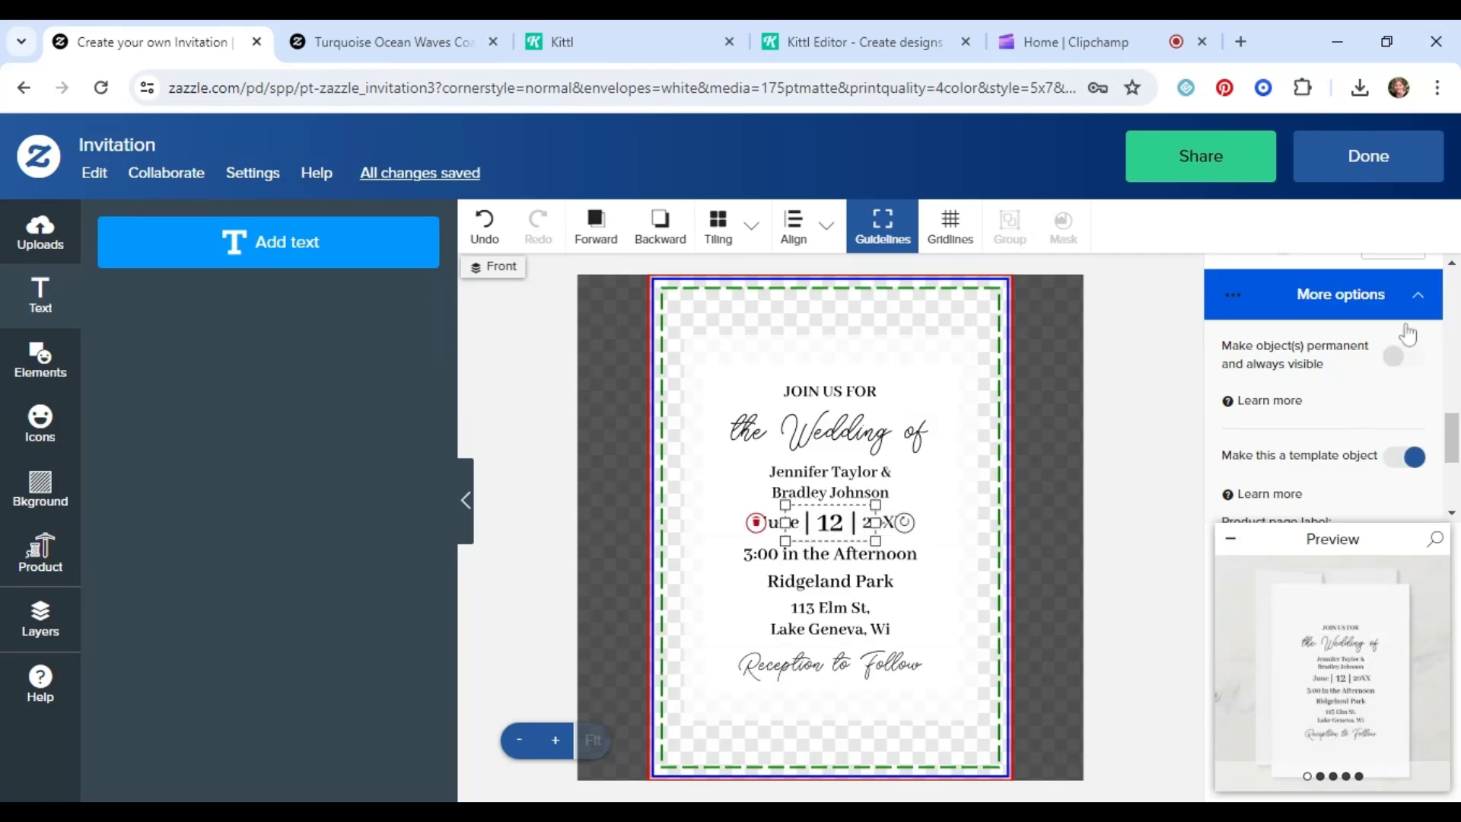
scroll(1366, 327, "up", 5)
left_click(1370, 348)
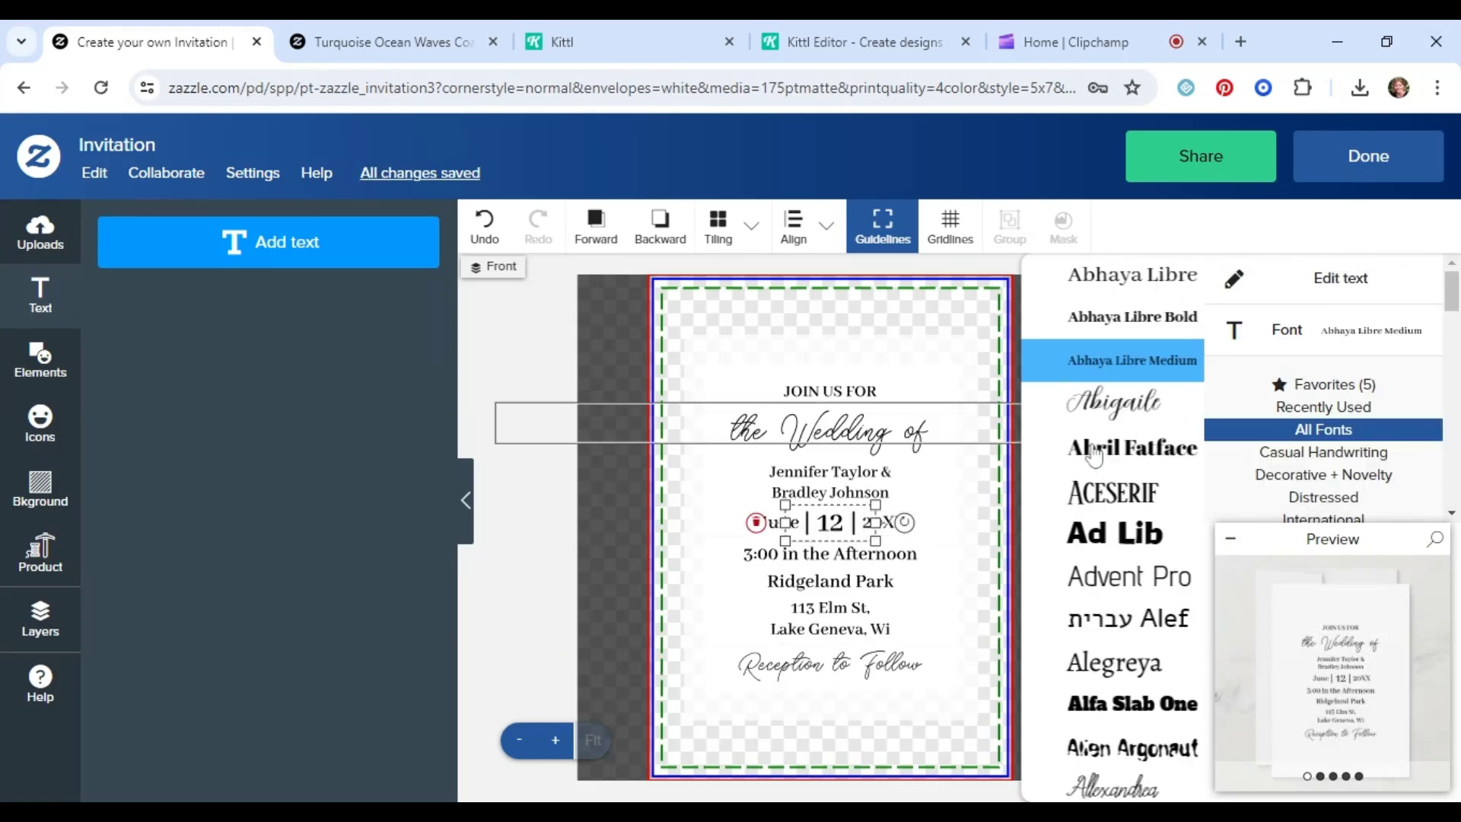
left_click(1324, 407)
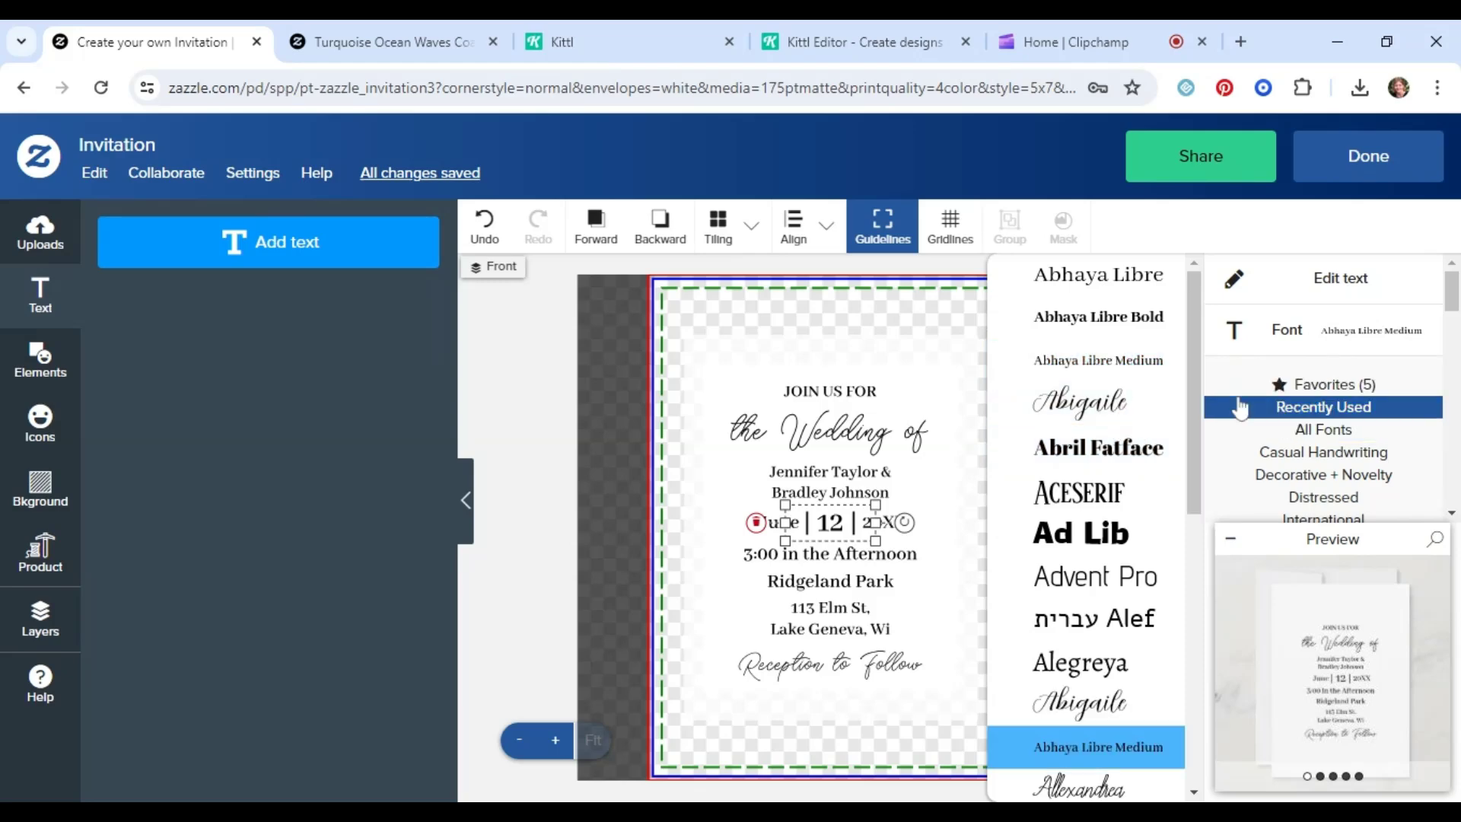
left_click(1099, 278)
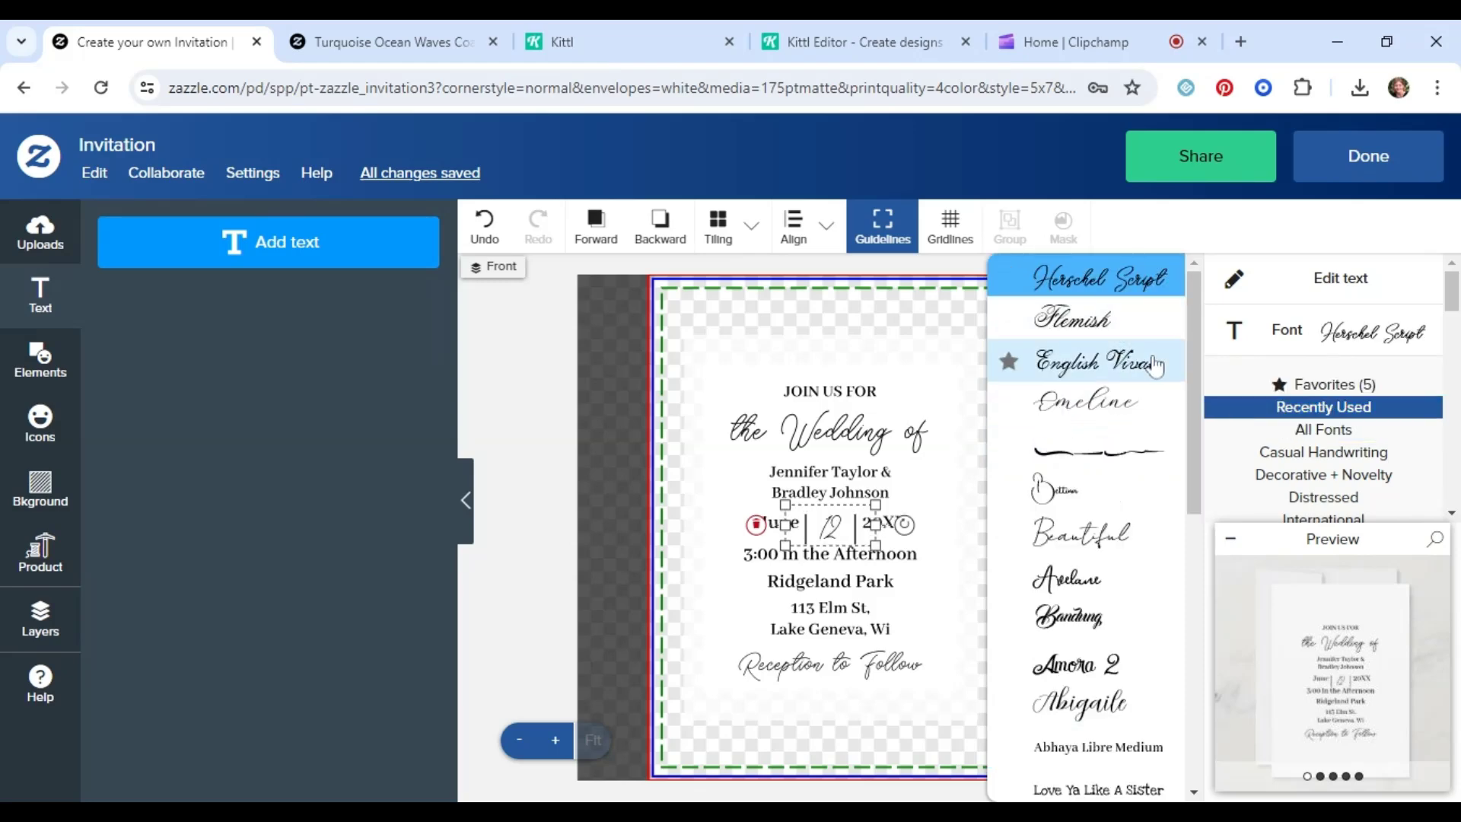
left_click(1088, 618)
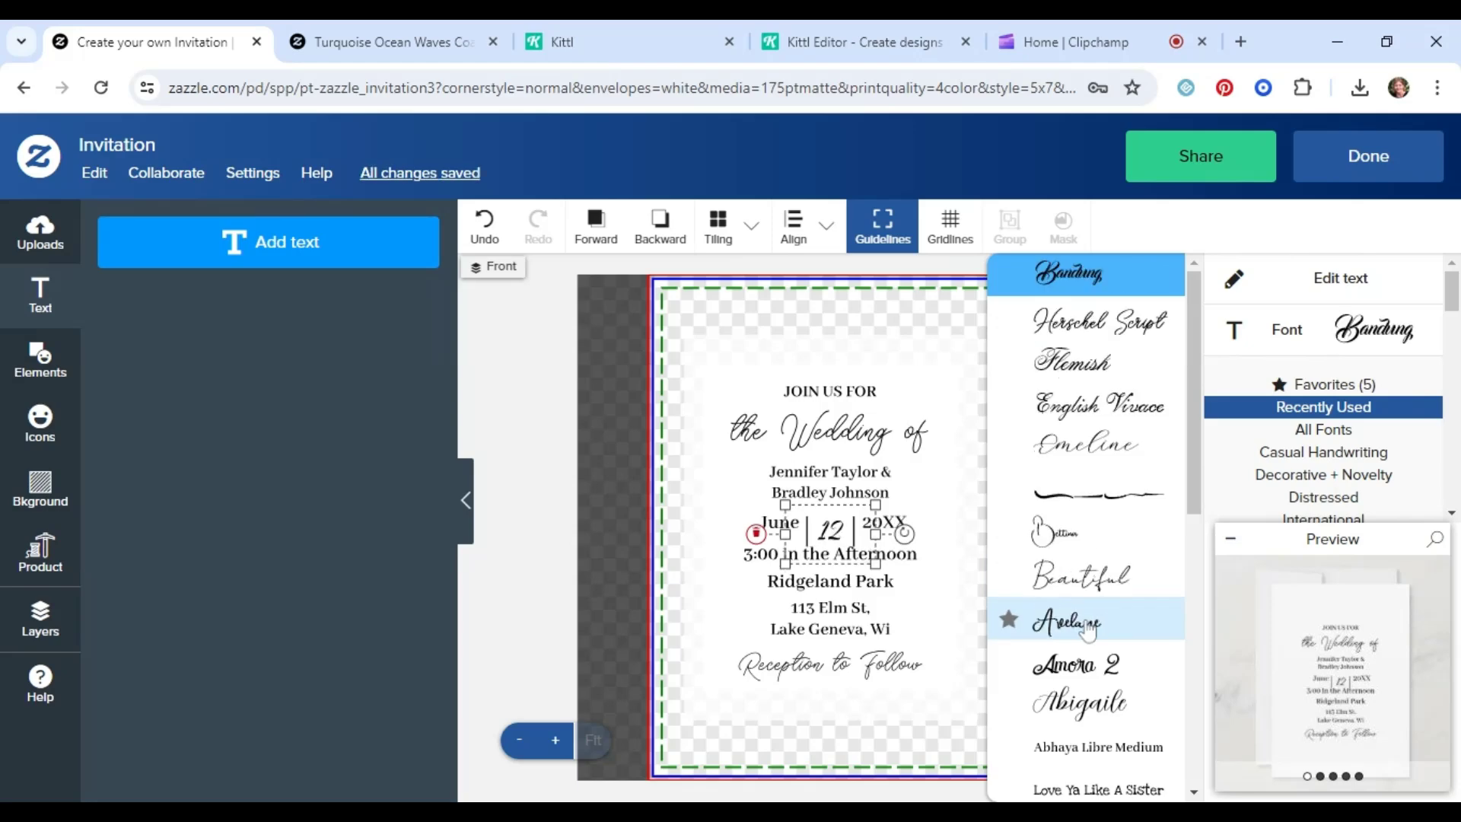
left_click(480, 232)
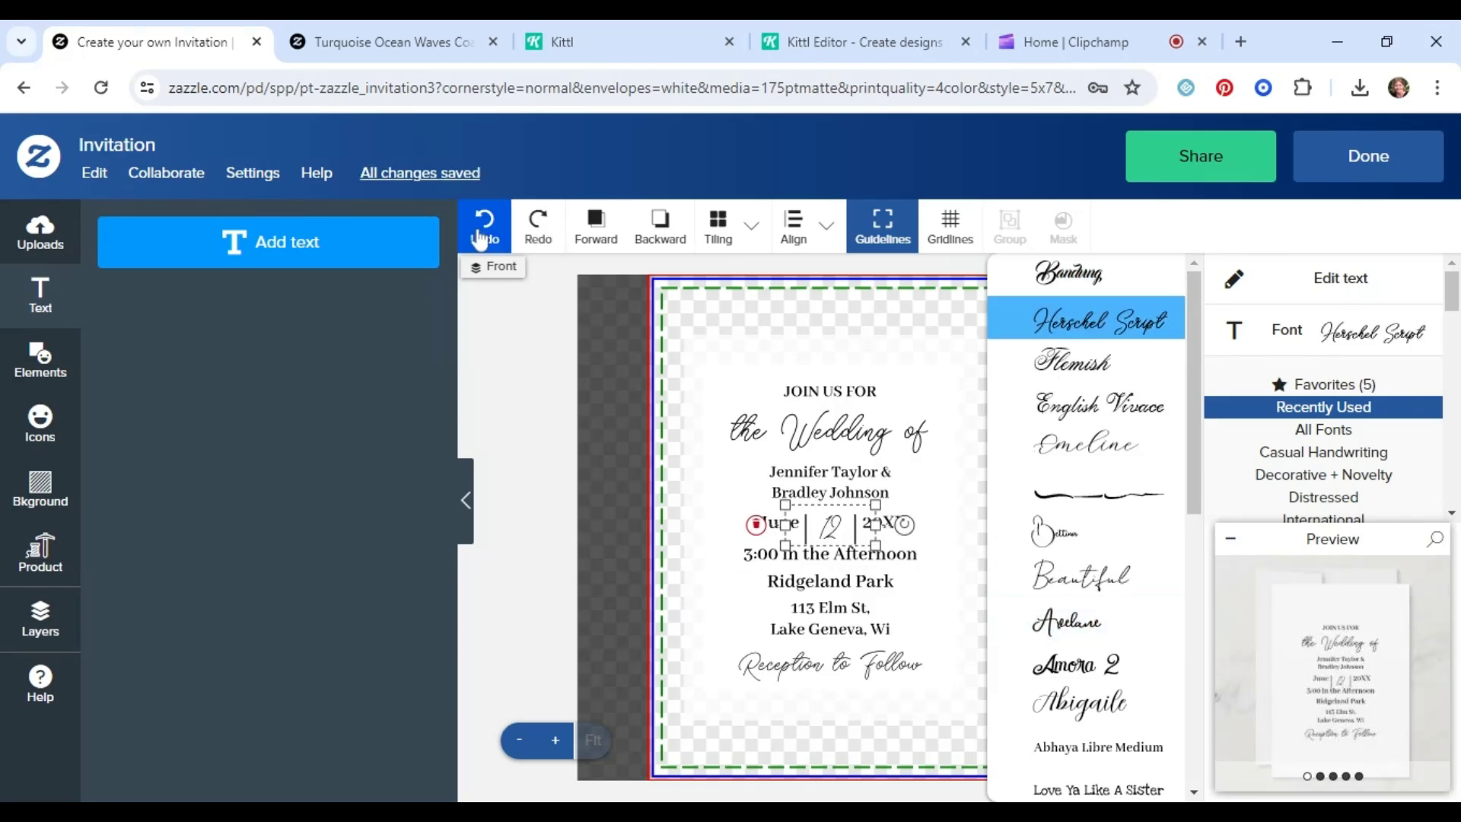
left_click(481, 238)
left_click(525, 353)
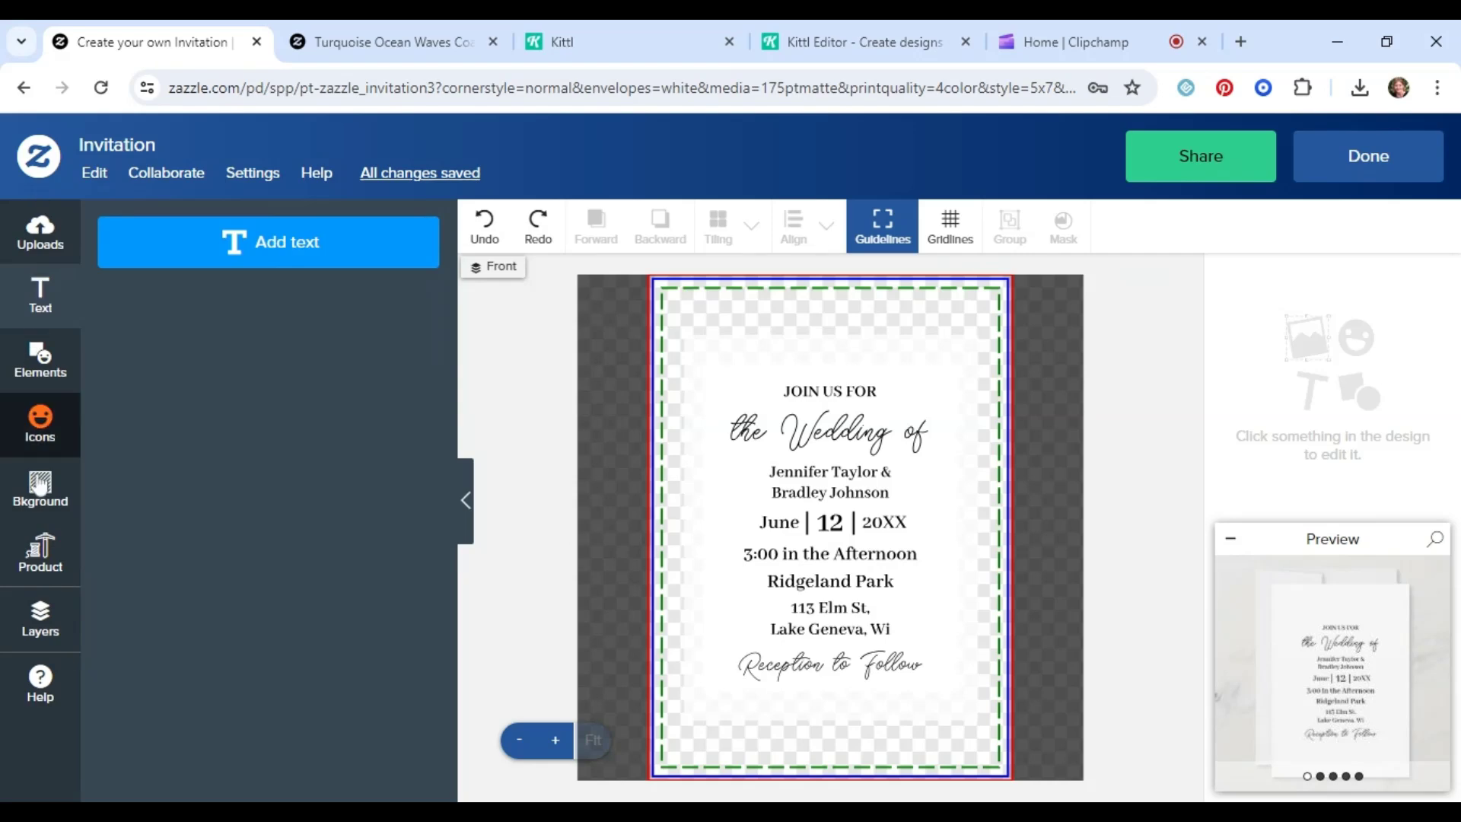
Fill the invitation front with the uploaded mushroom-and-flower image, shifted slightly to the right, and send it to the back behind the text
left_click(40, 232)
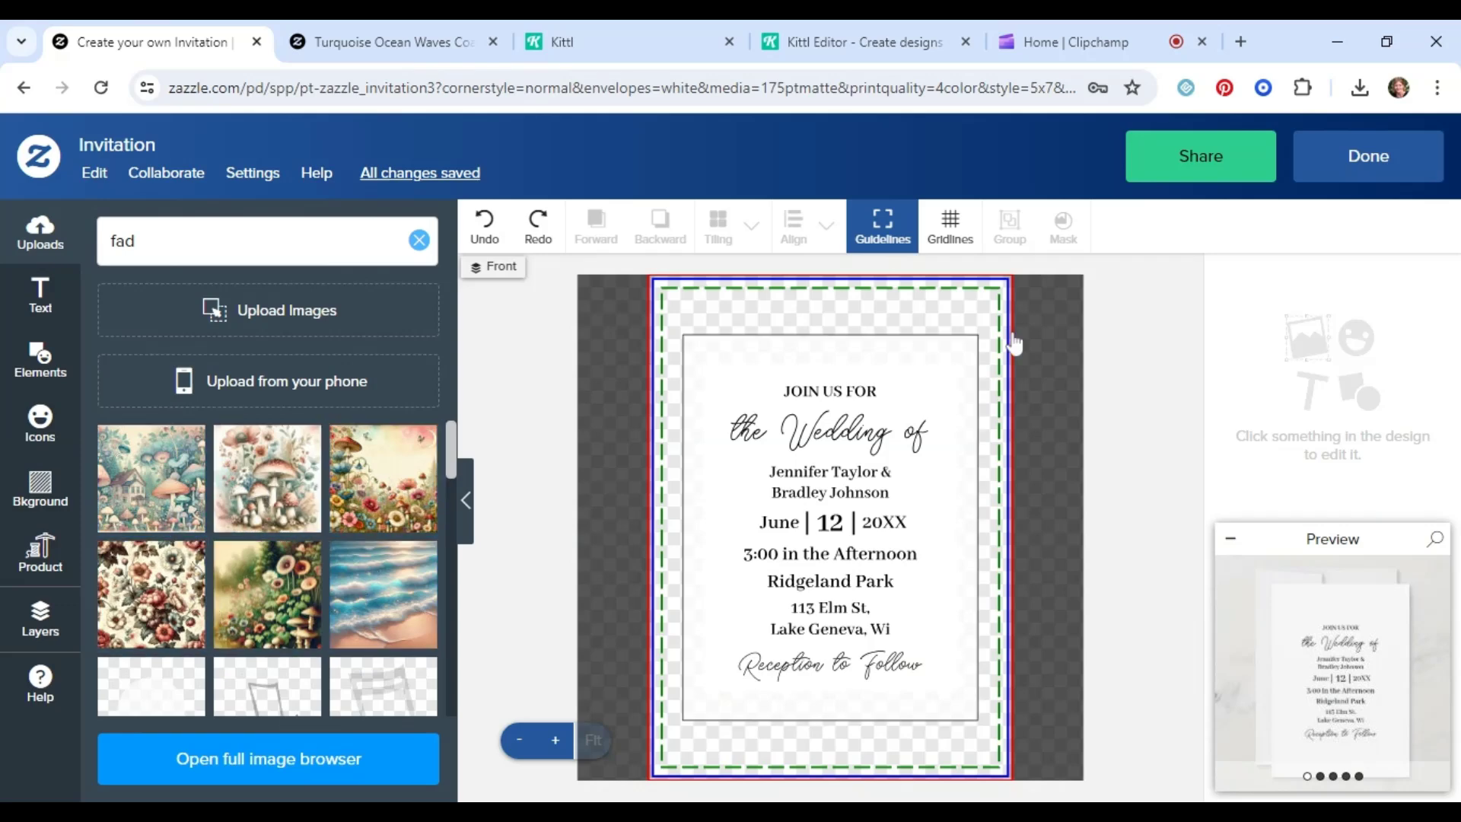
left_click(1263, 491)
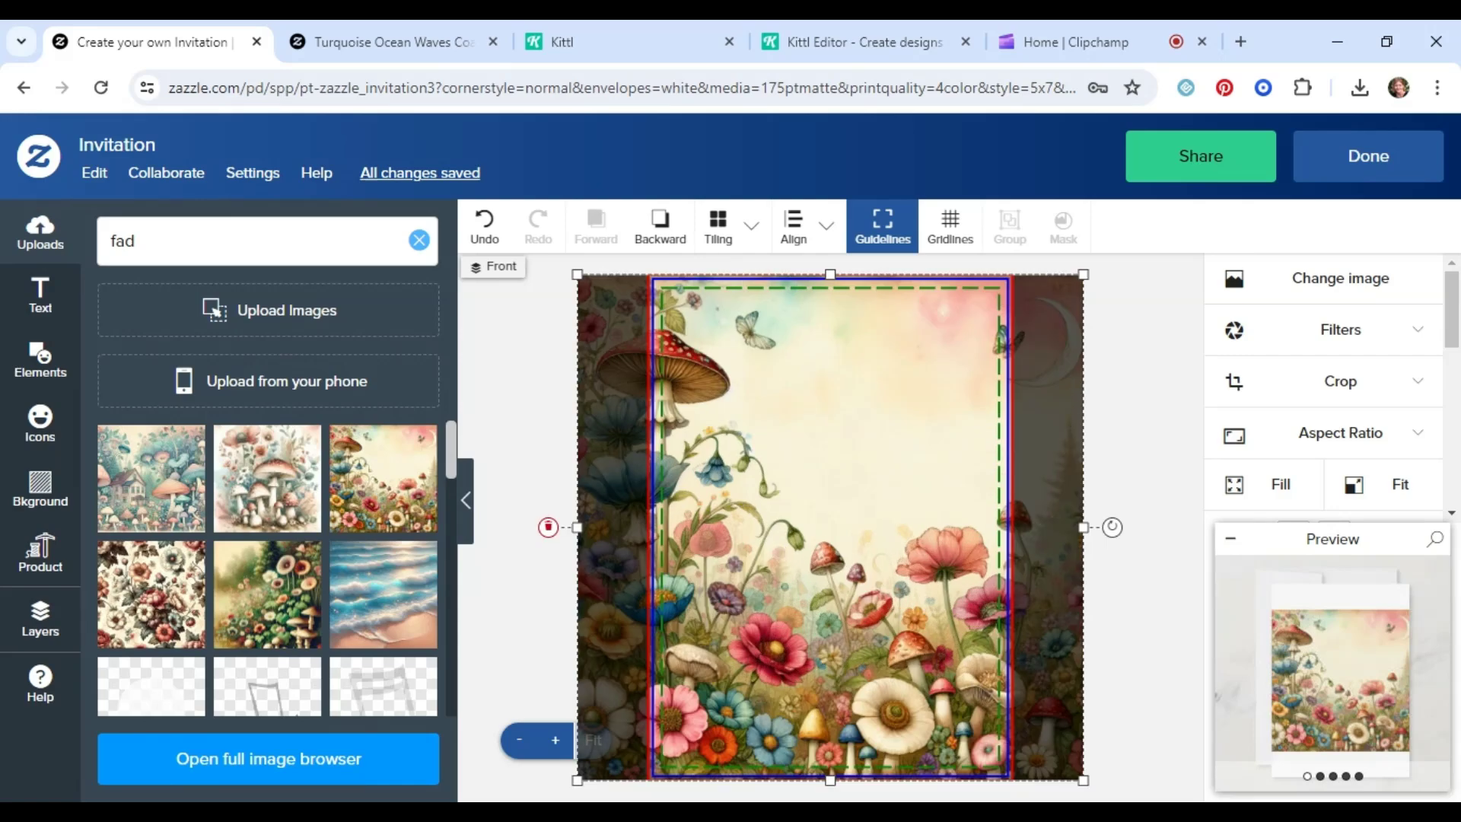
right_click(863, 433)
left_click(792, 434)
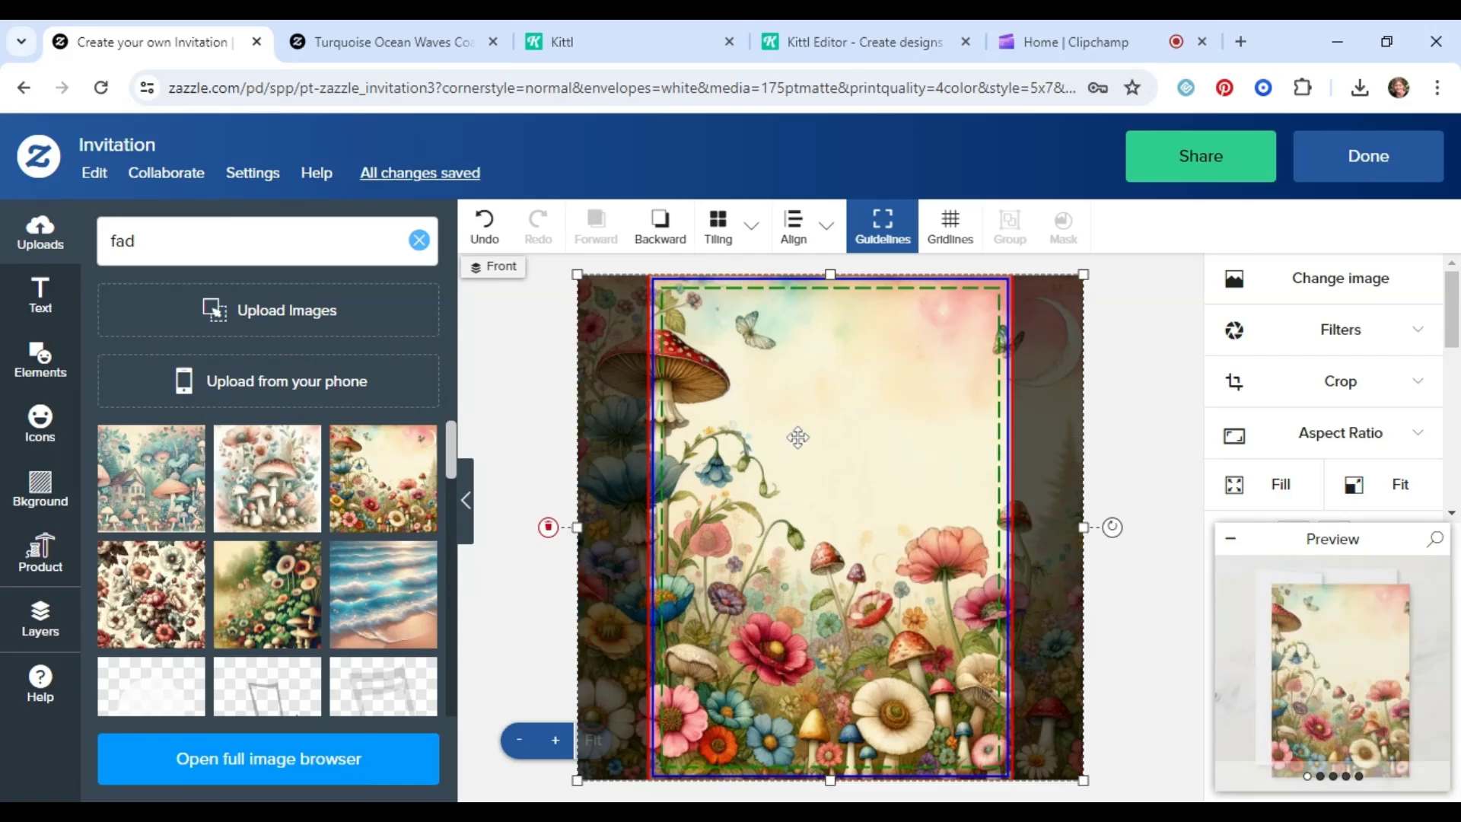
left_click_drag(792, 434, 826, 436)
right_click(826, 436)
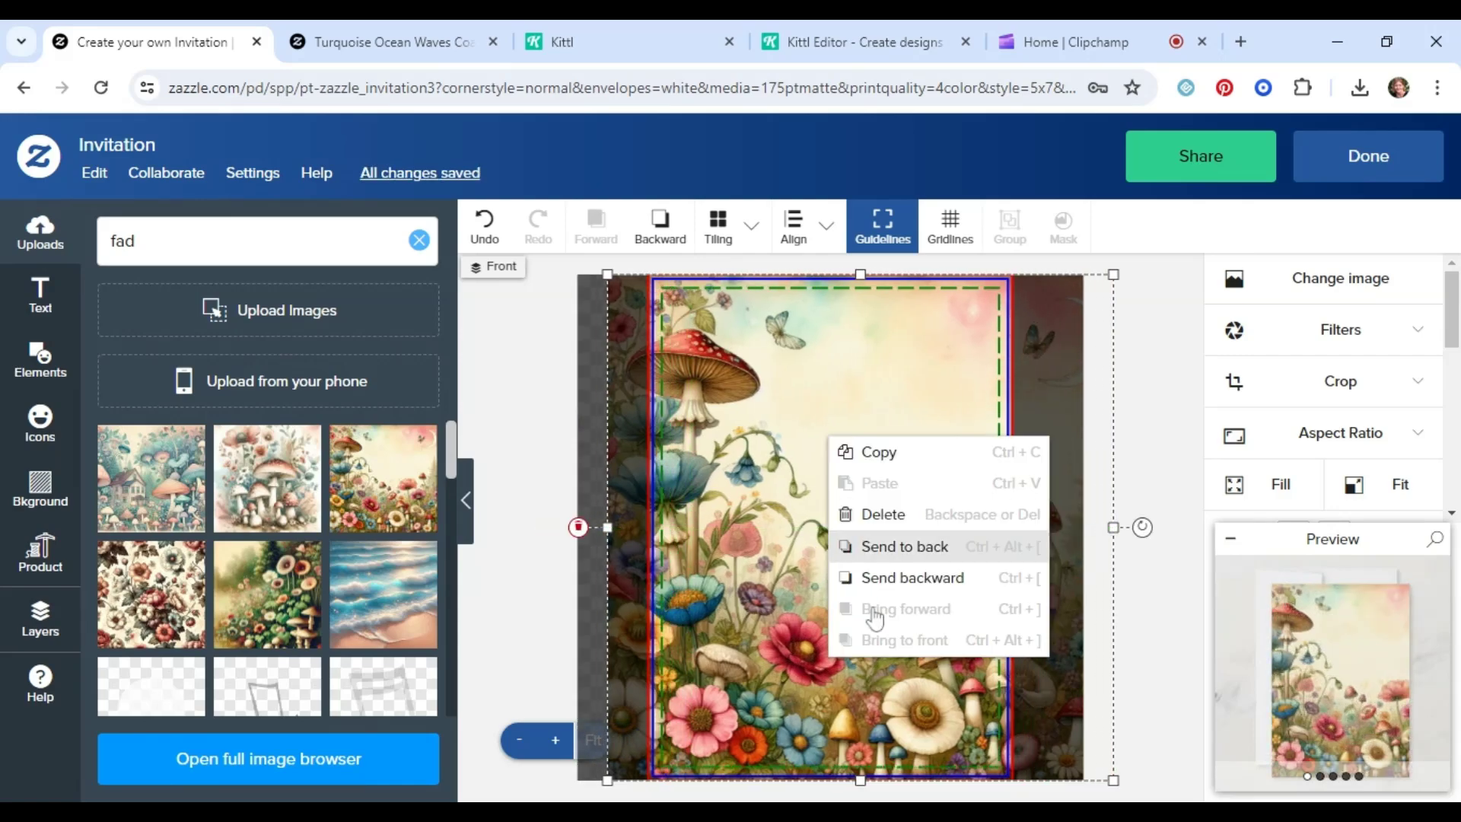
left_click(904, 548)
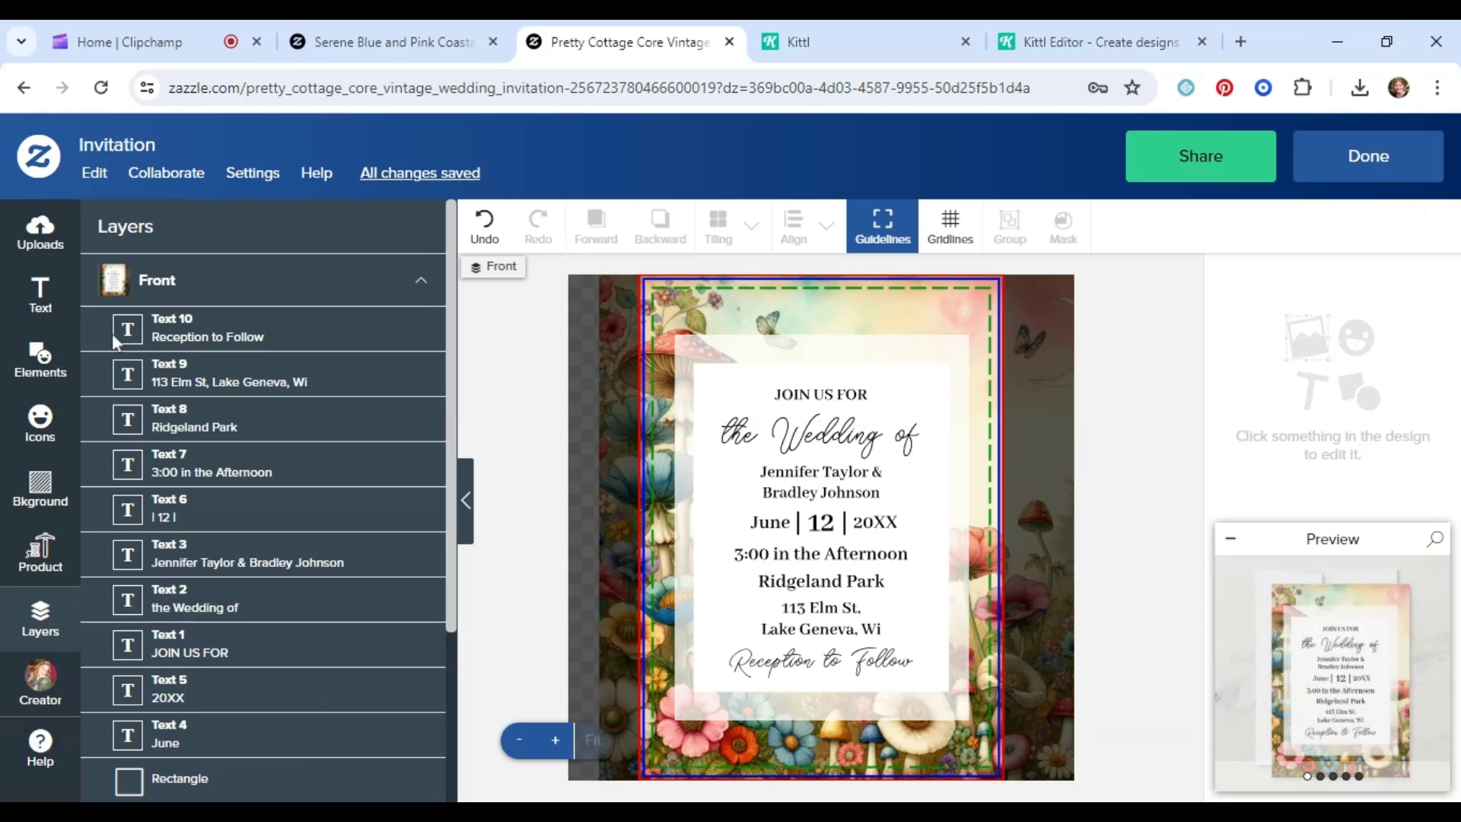
Fill the back side of the invitation with the same mushroom-and-flower image, shifted slightly to the right
scroll(198, 685, "down", 3)
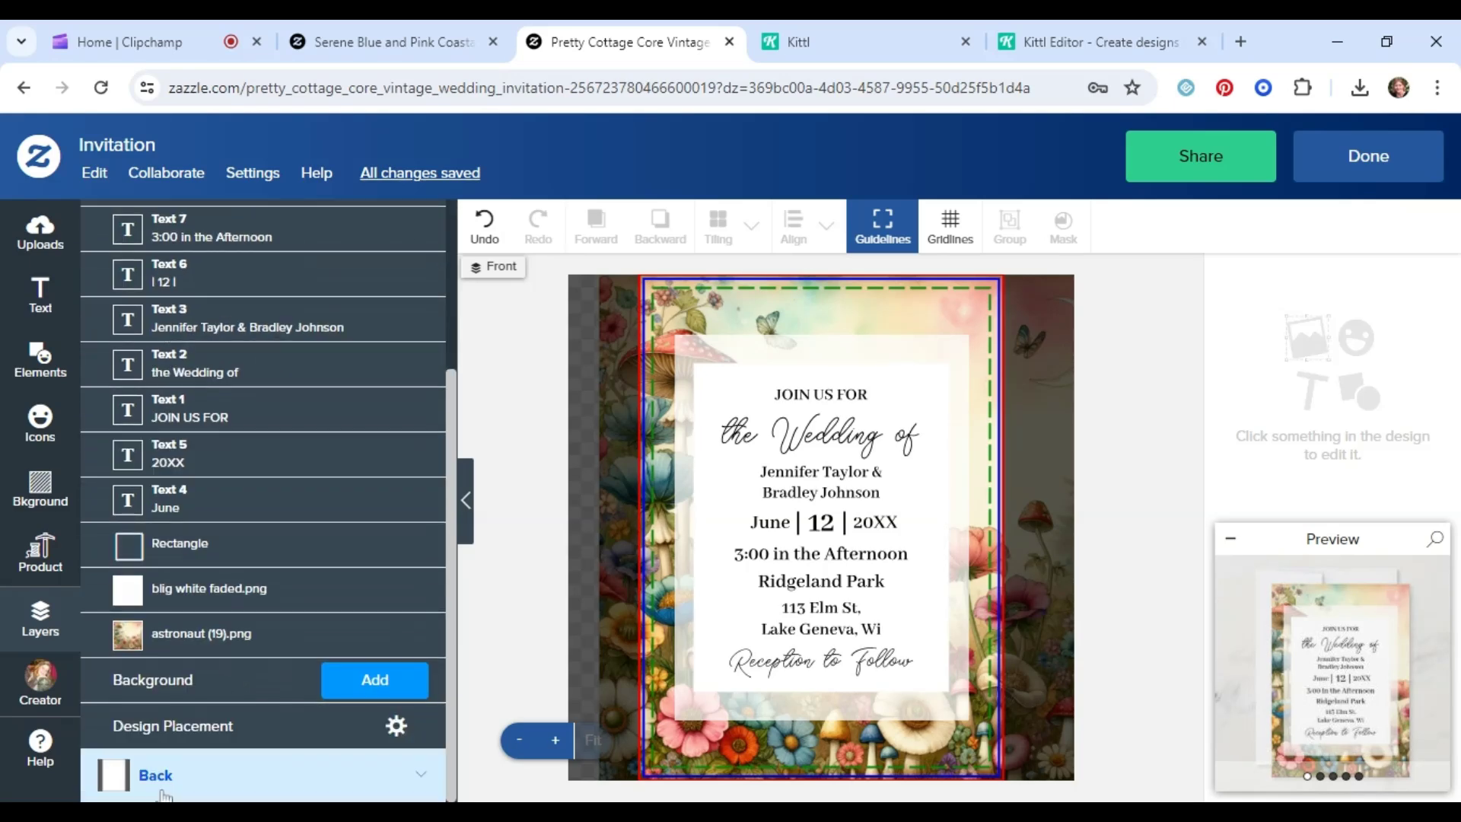
left_click(40, 230)
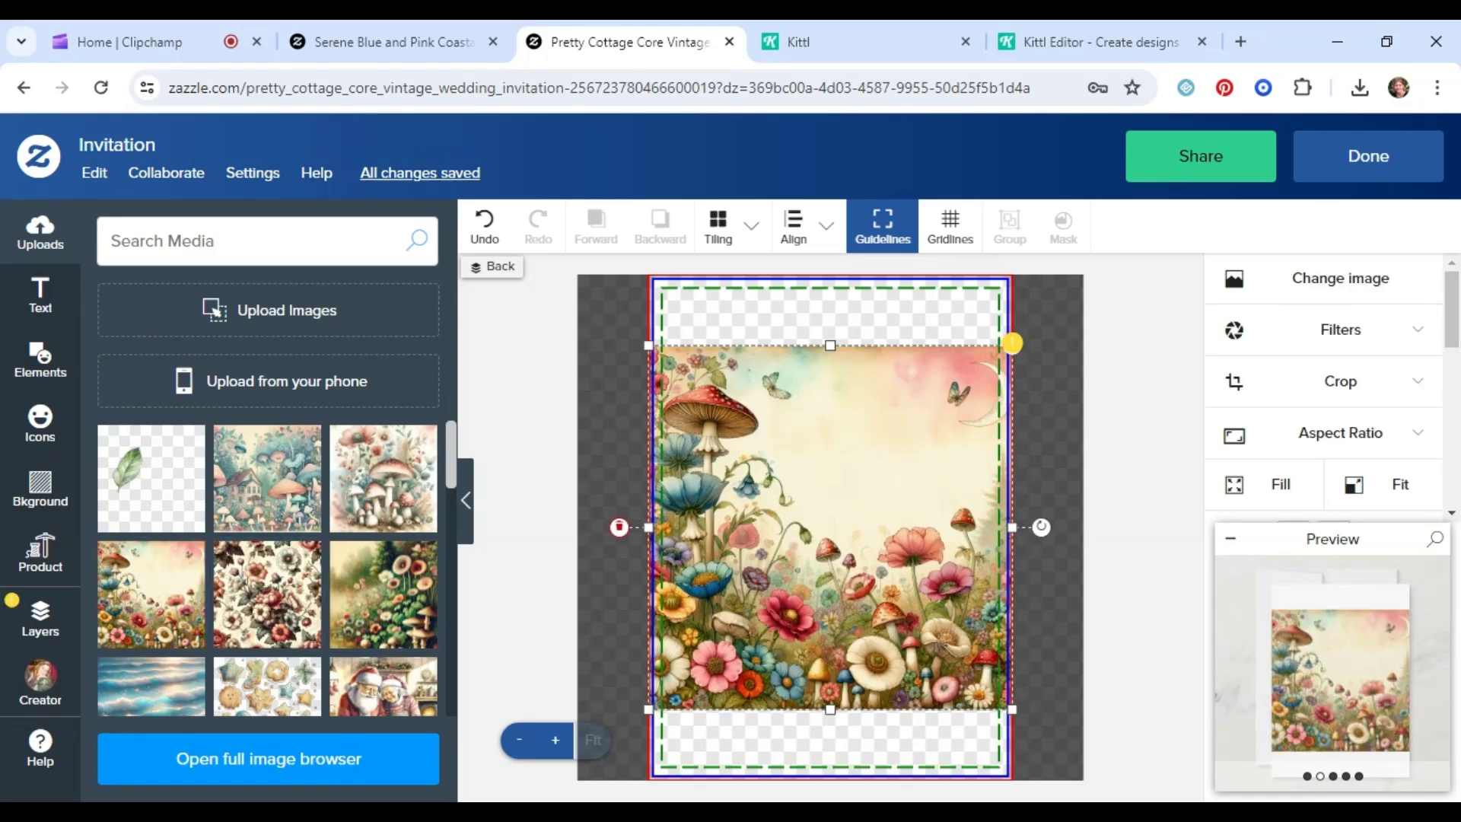
left_click_drag(894, 482, 946, 481)
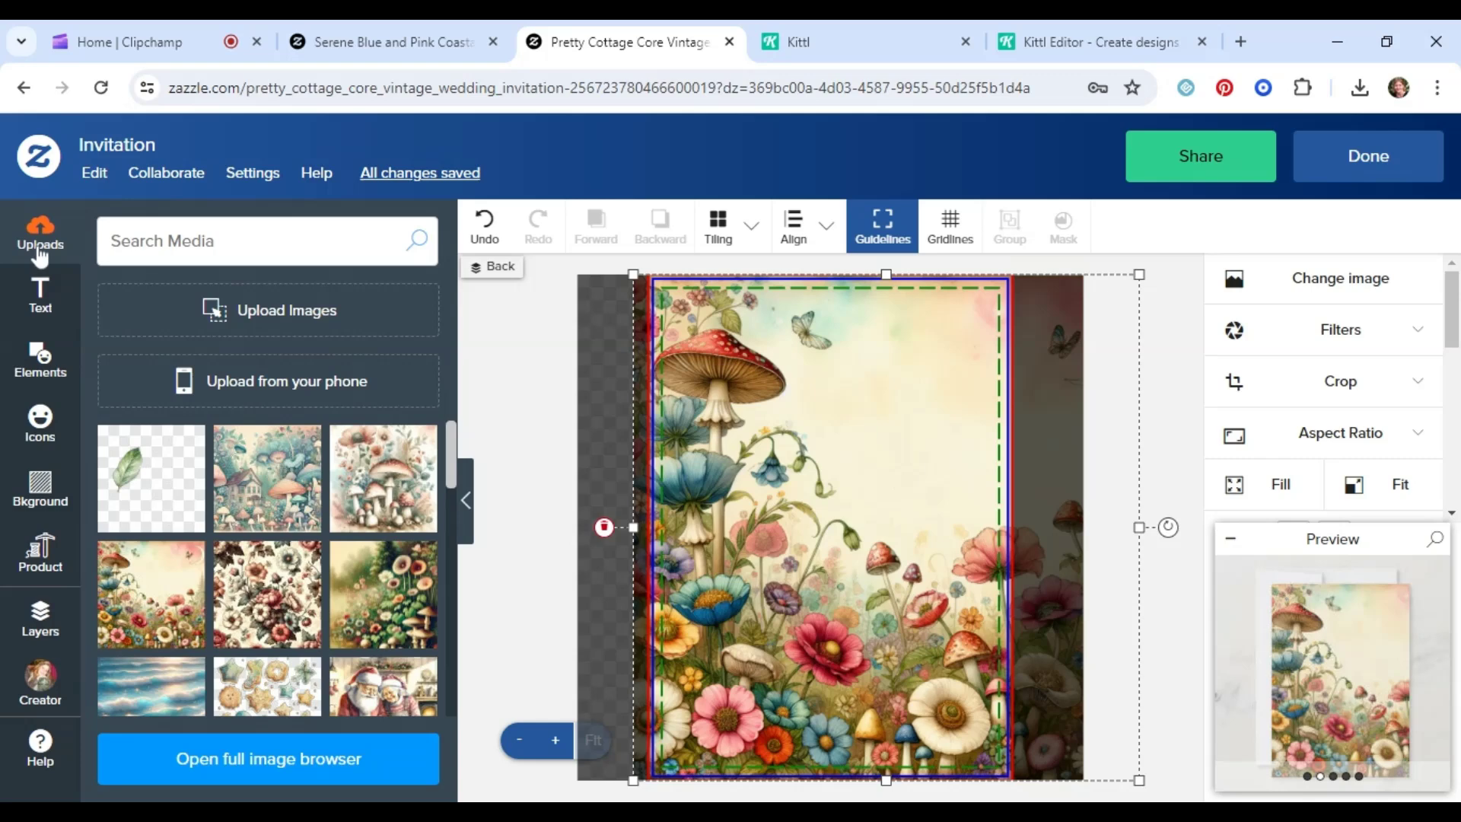
Add the text "J&B" to the back side and place it in the open cream area beside the large red mushroom
left_click(40, 292)
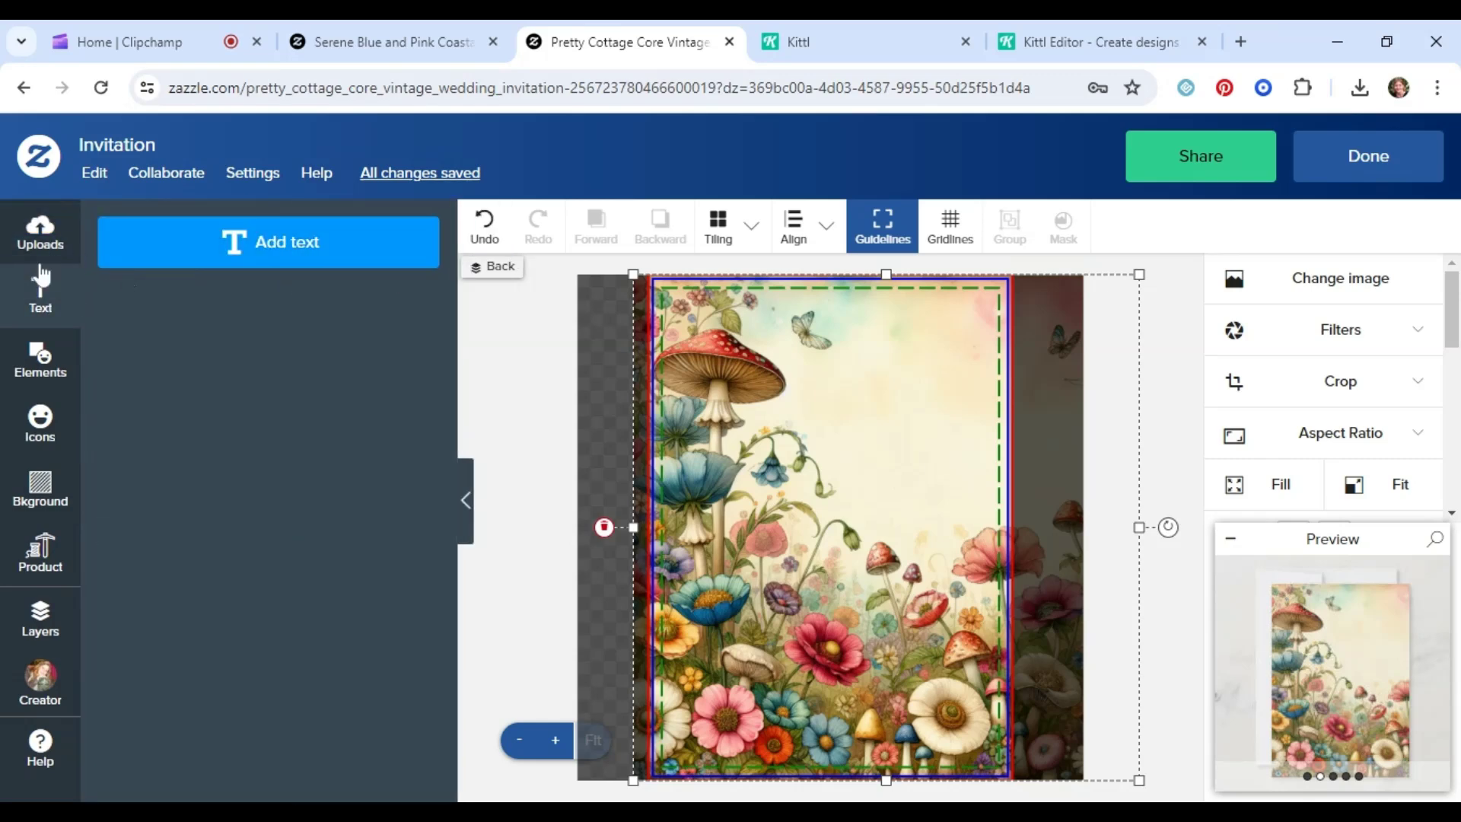
left_click(48, 616)
left_click(174, 285)
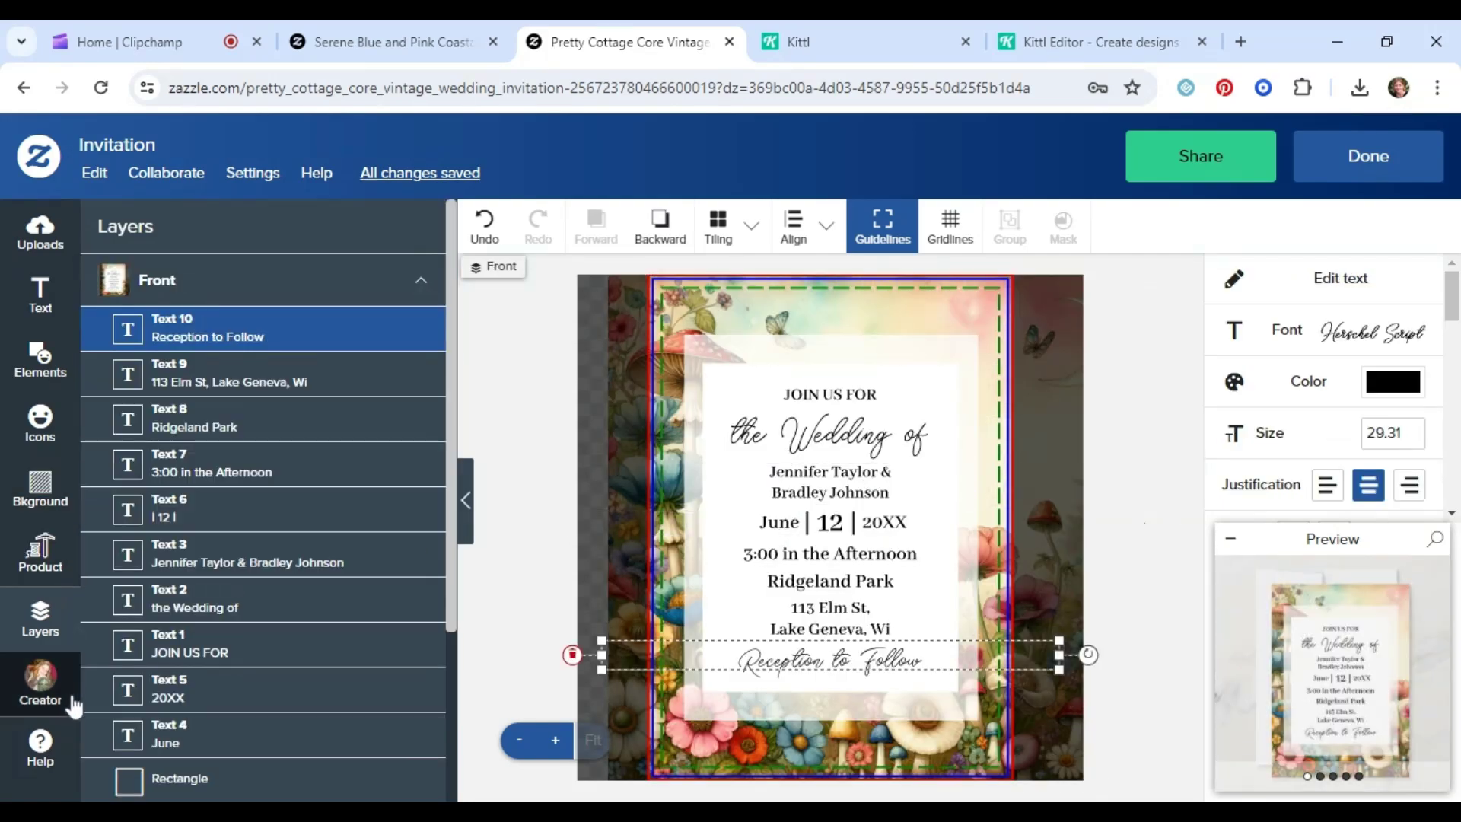
scroll(251, 734, "down", 3)
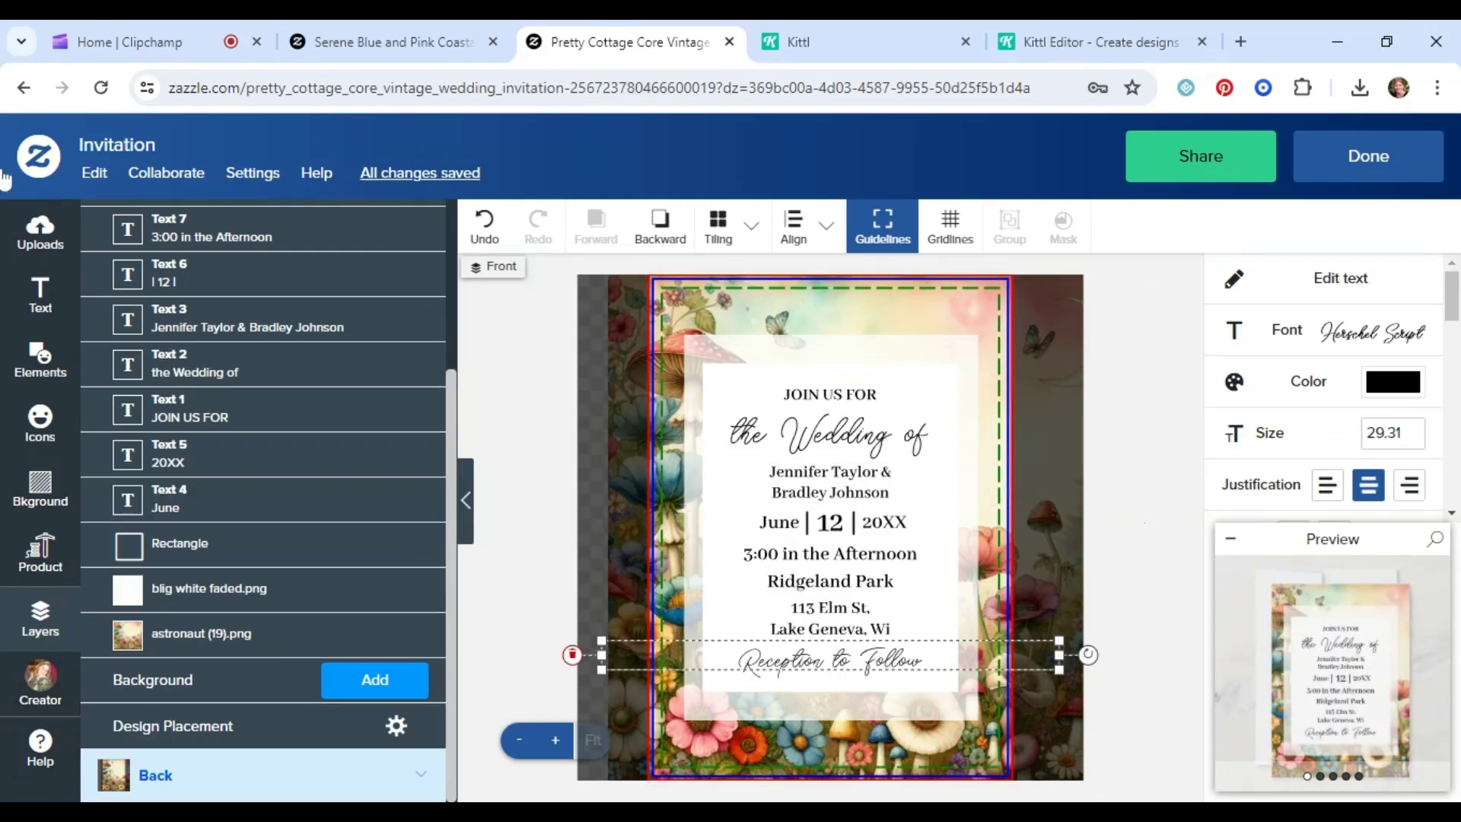
left_click(41, 291)
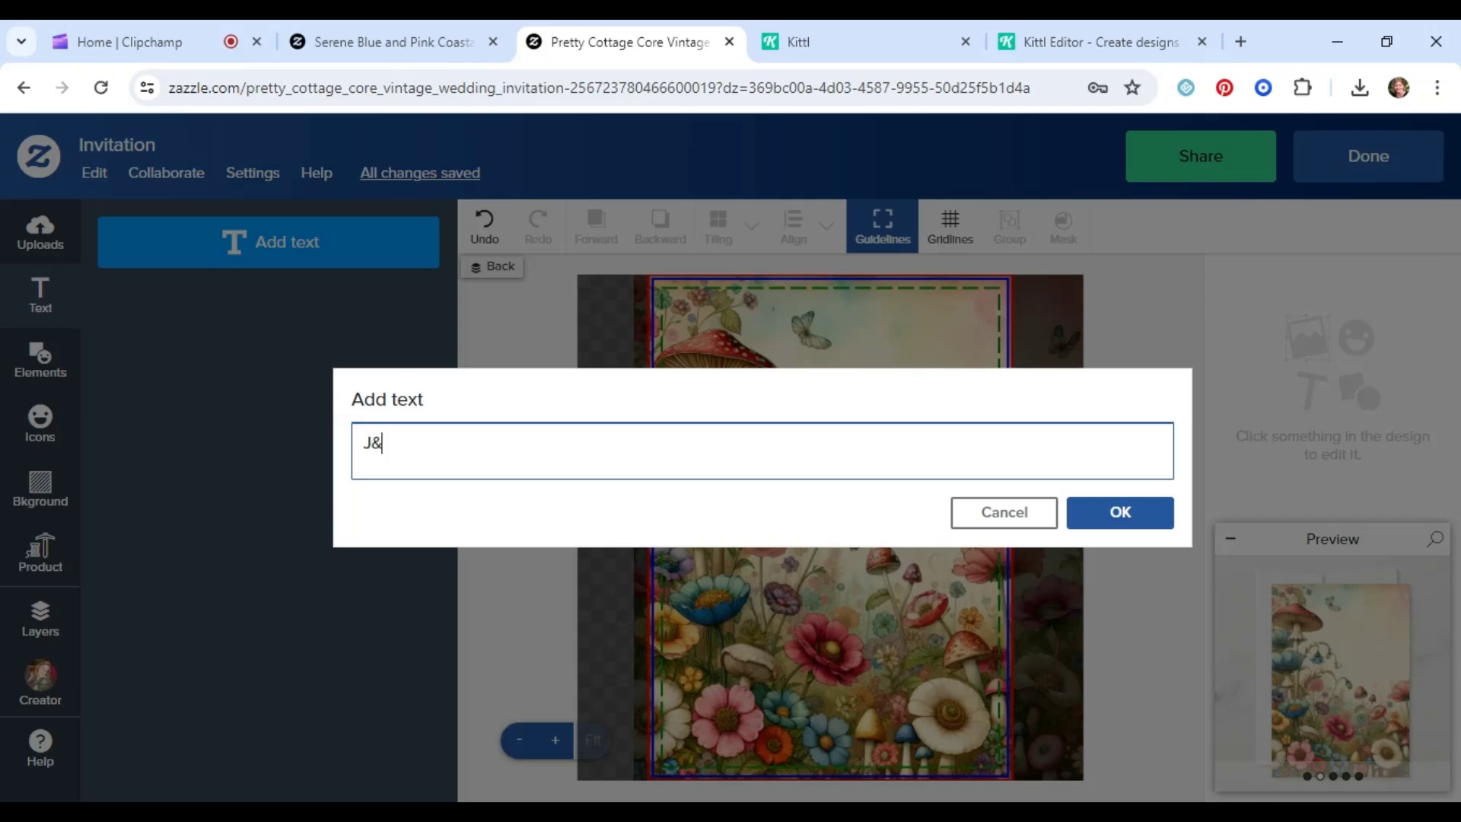
left_click(1107, 529)
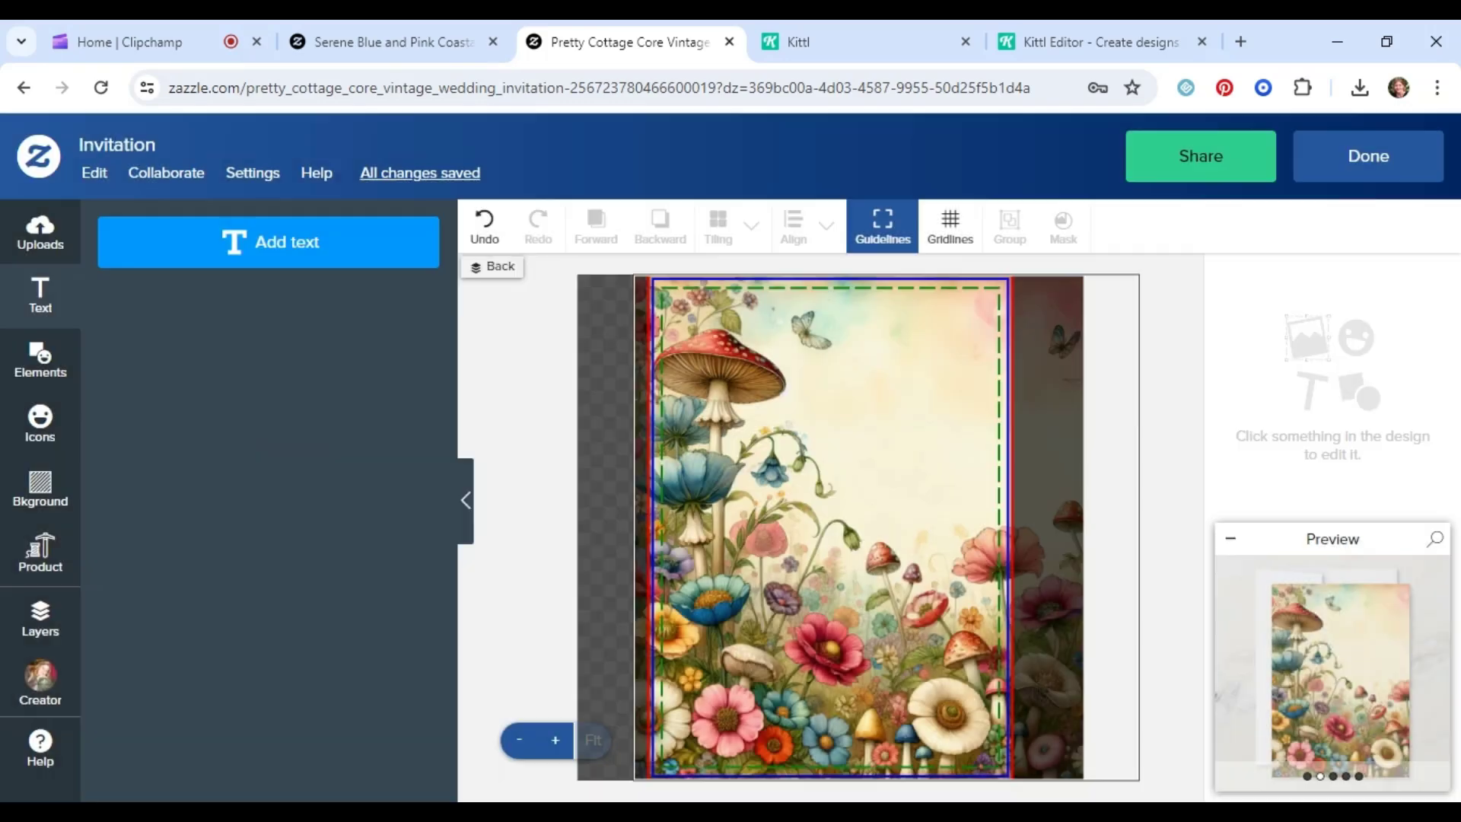
left_click_drag(892, 523, 964, 377)
Scale up the "J&B" monogram so it fills the space beside the mushroom within the safe area, and nudge it slightly down
scroll(1391, 415, "down", 3)
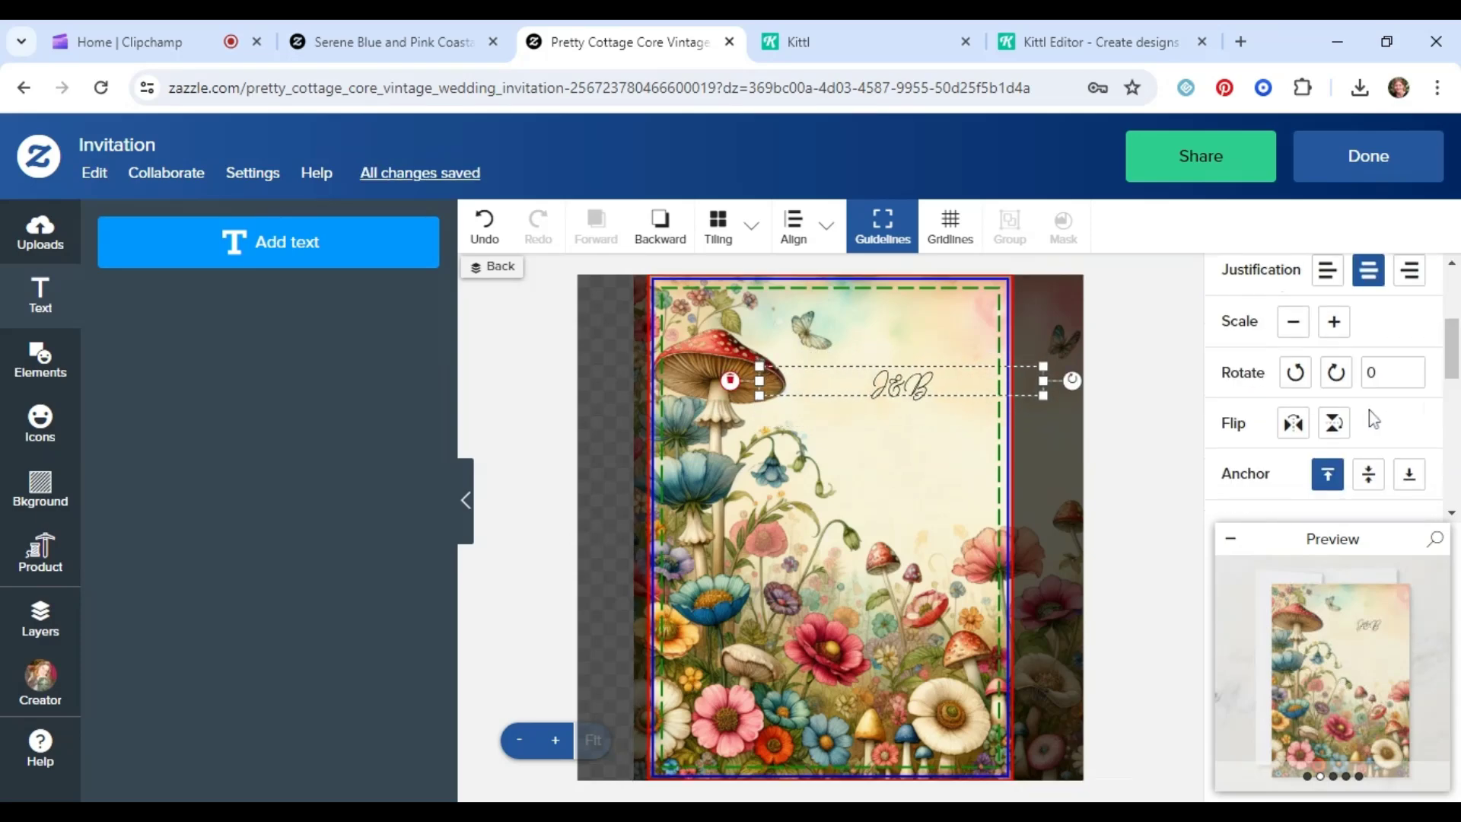
left_click(1336, 324)
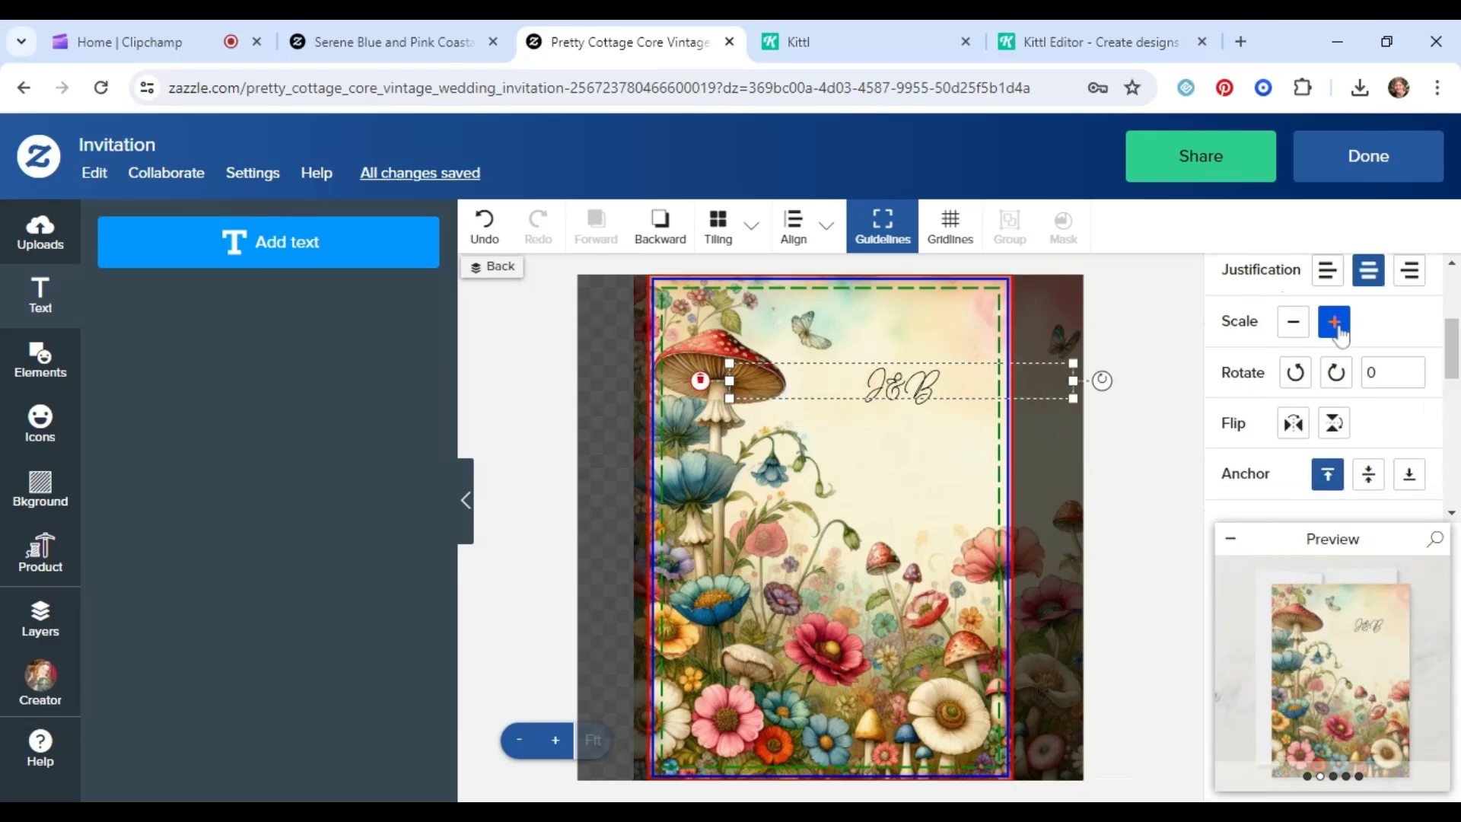
left_click(1336, 323)
left_click(1336, 324)
left_click(1336, 323)
left_click(1336, 323)
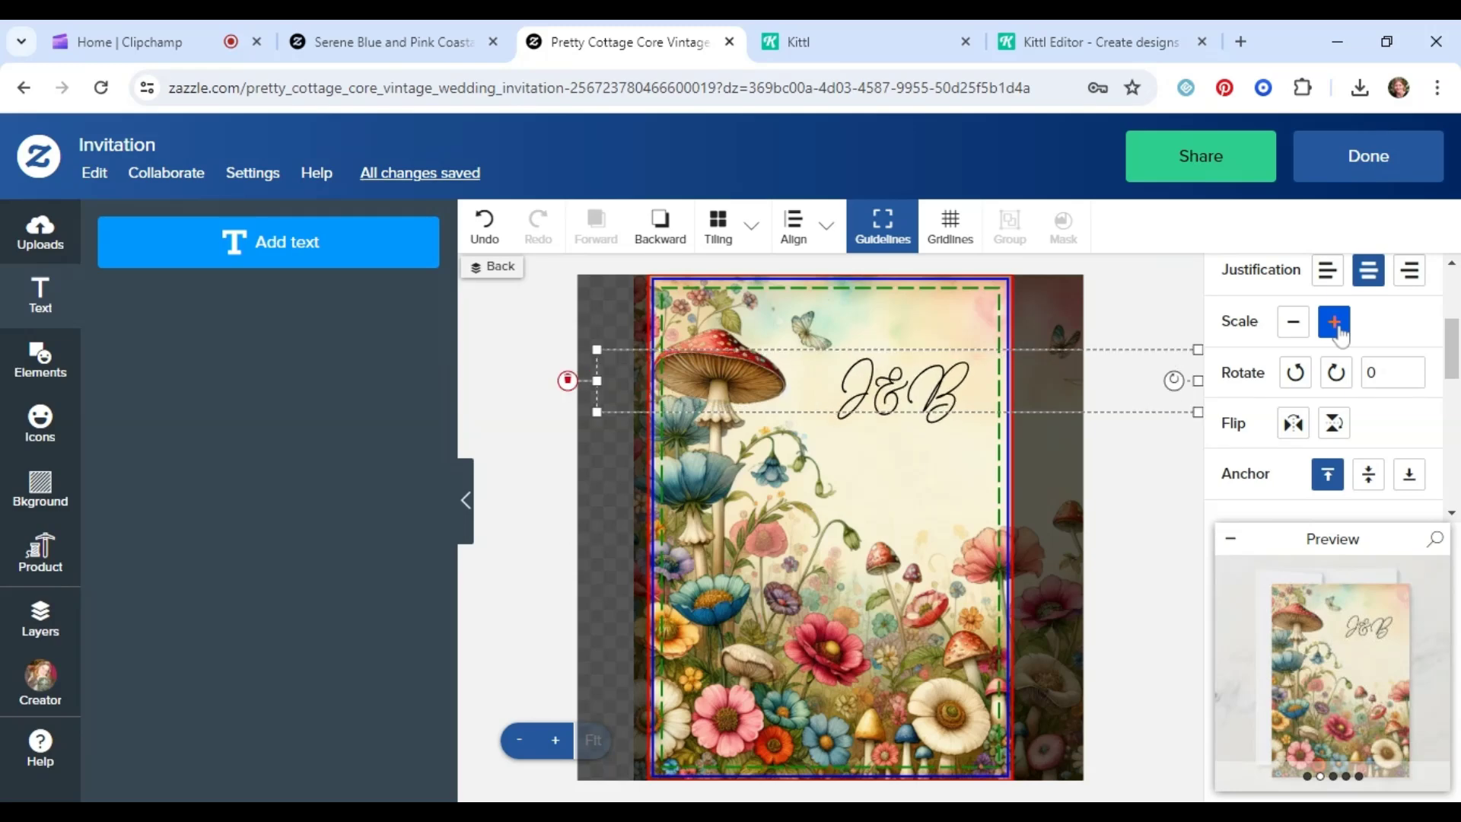
left_click(1336, 323)
left_click(1336, 323)
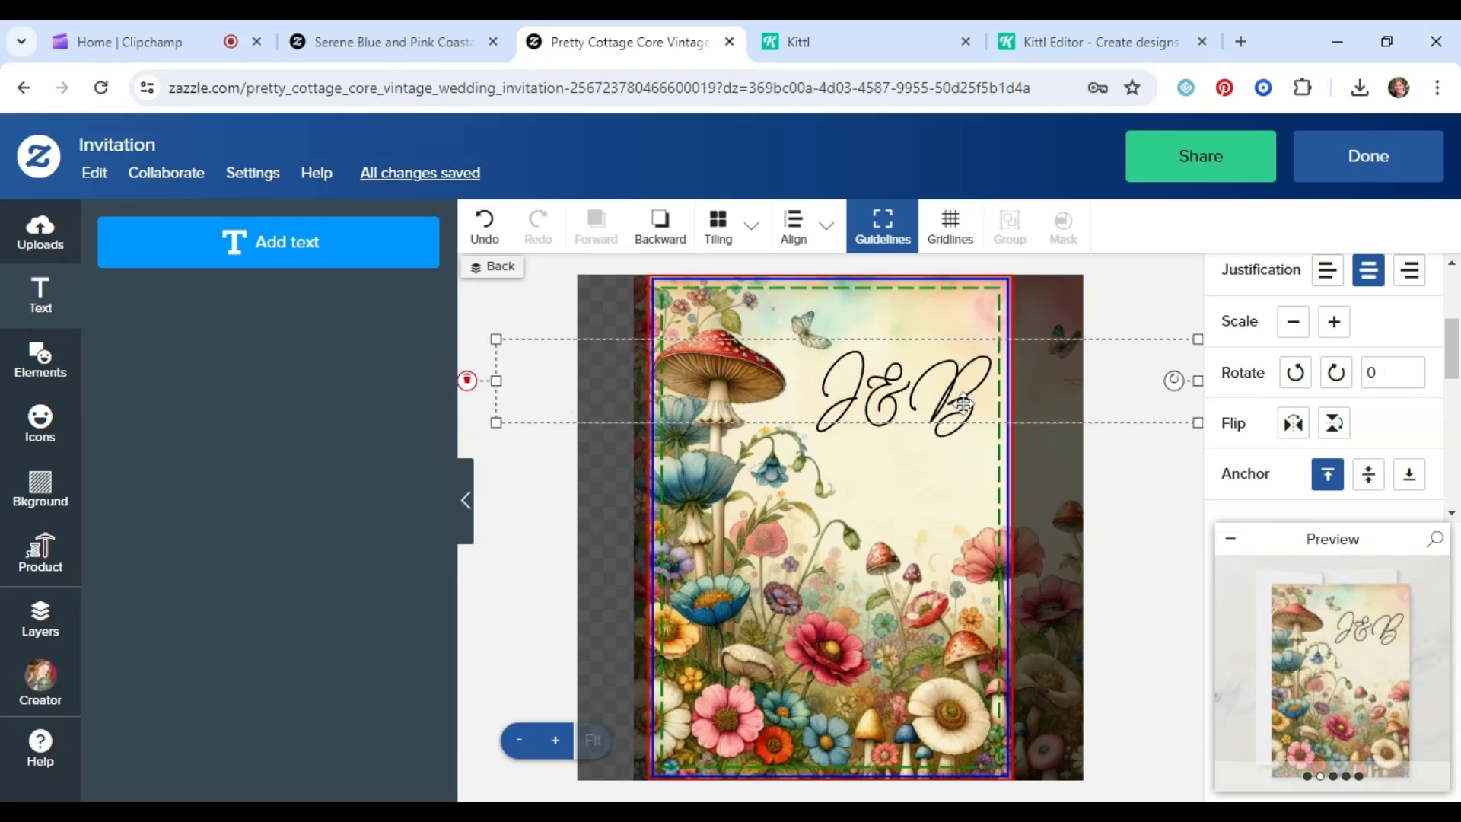
left_click_drag(962, 403, 963, 410)
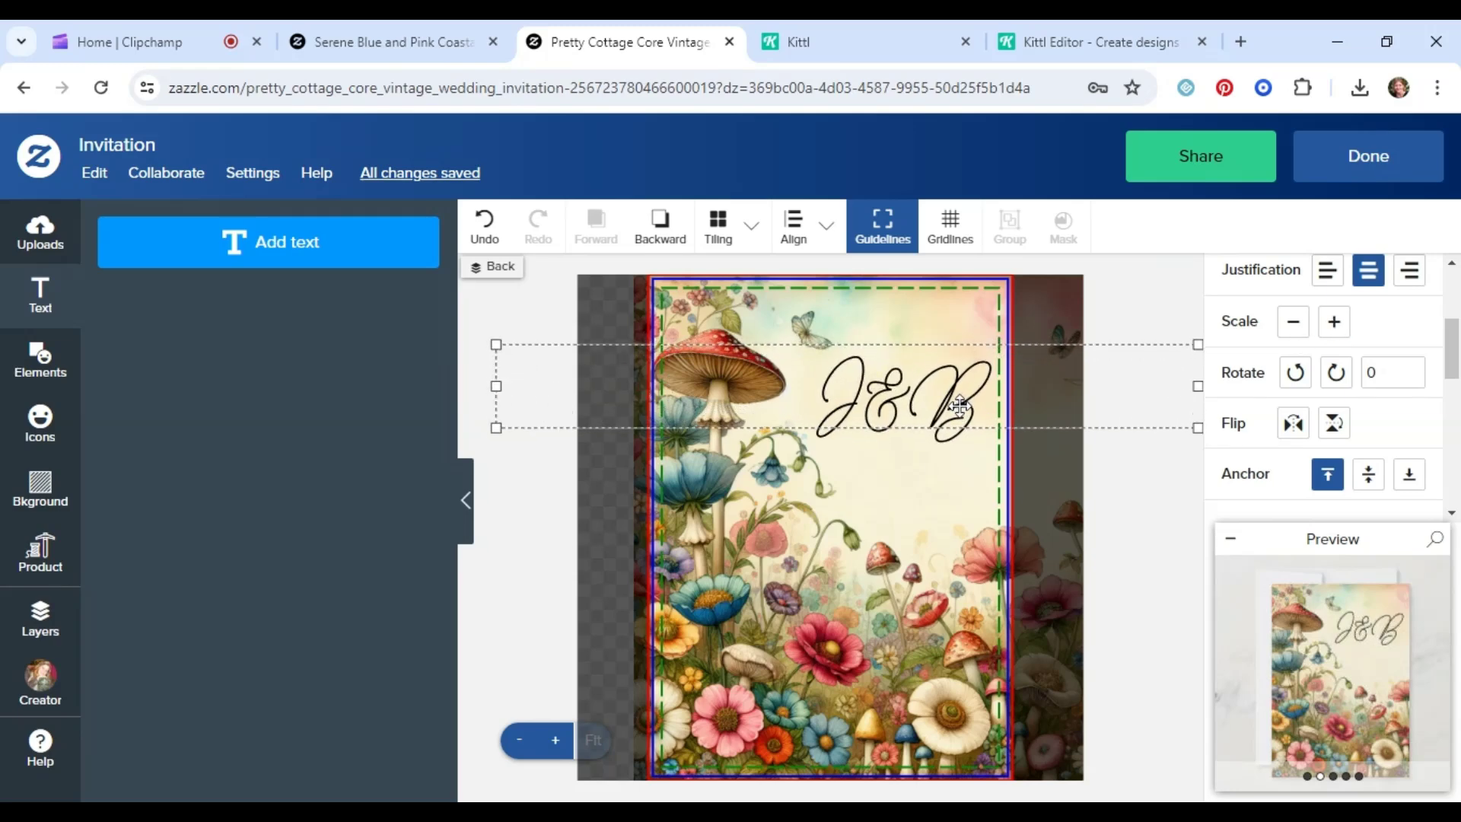
left_click(1293, 323)
left_click(1293, 323)
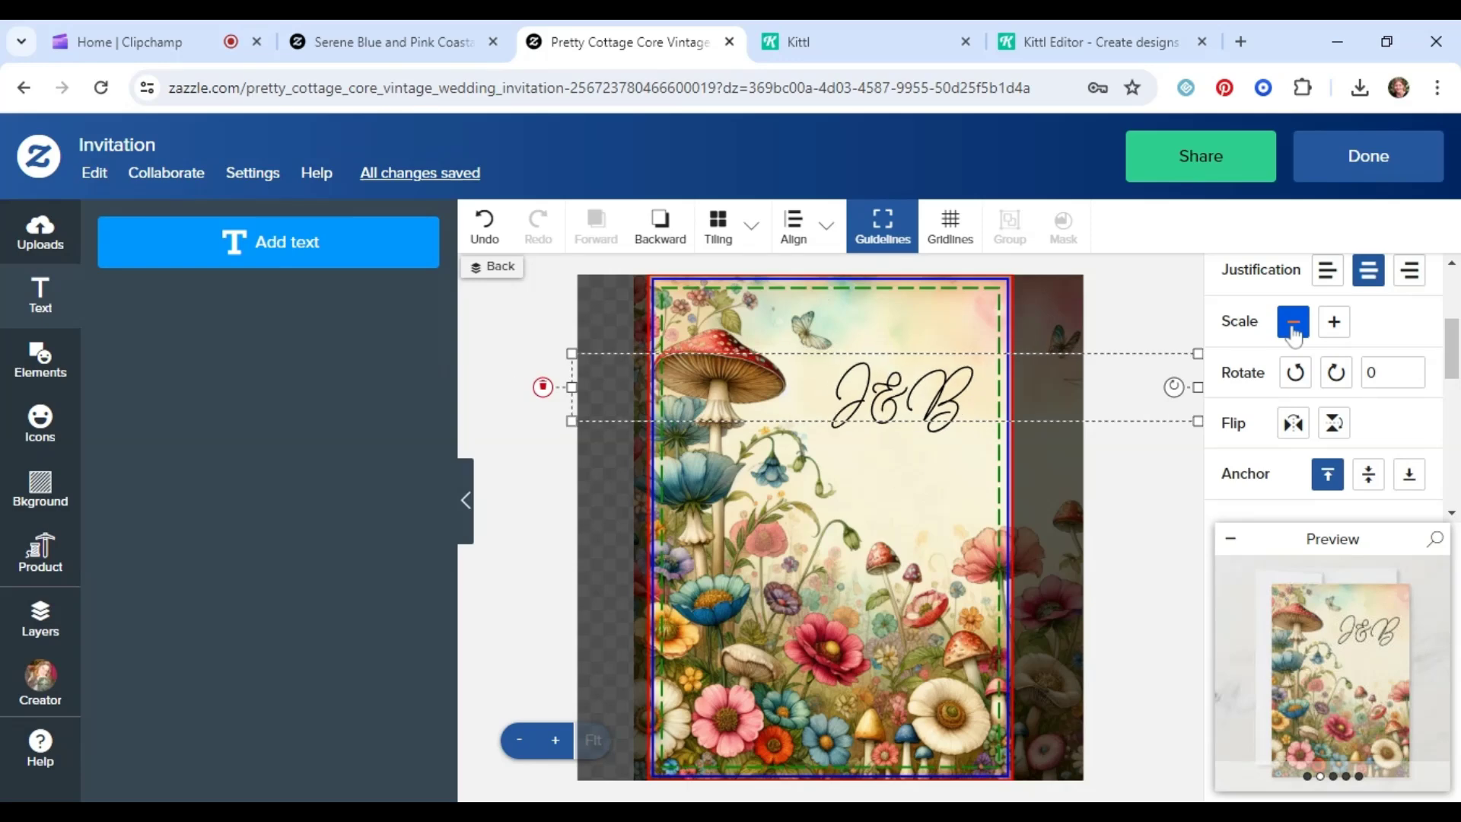
Make the "J&B" monogram a template object and go back to the layers of the invitation's front side
scroll(1347, 381, "down", 5)
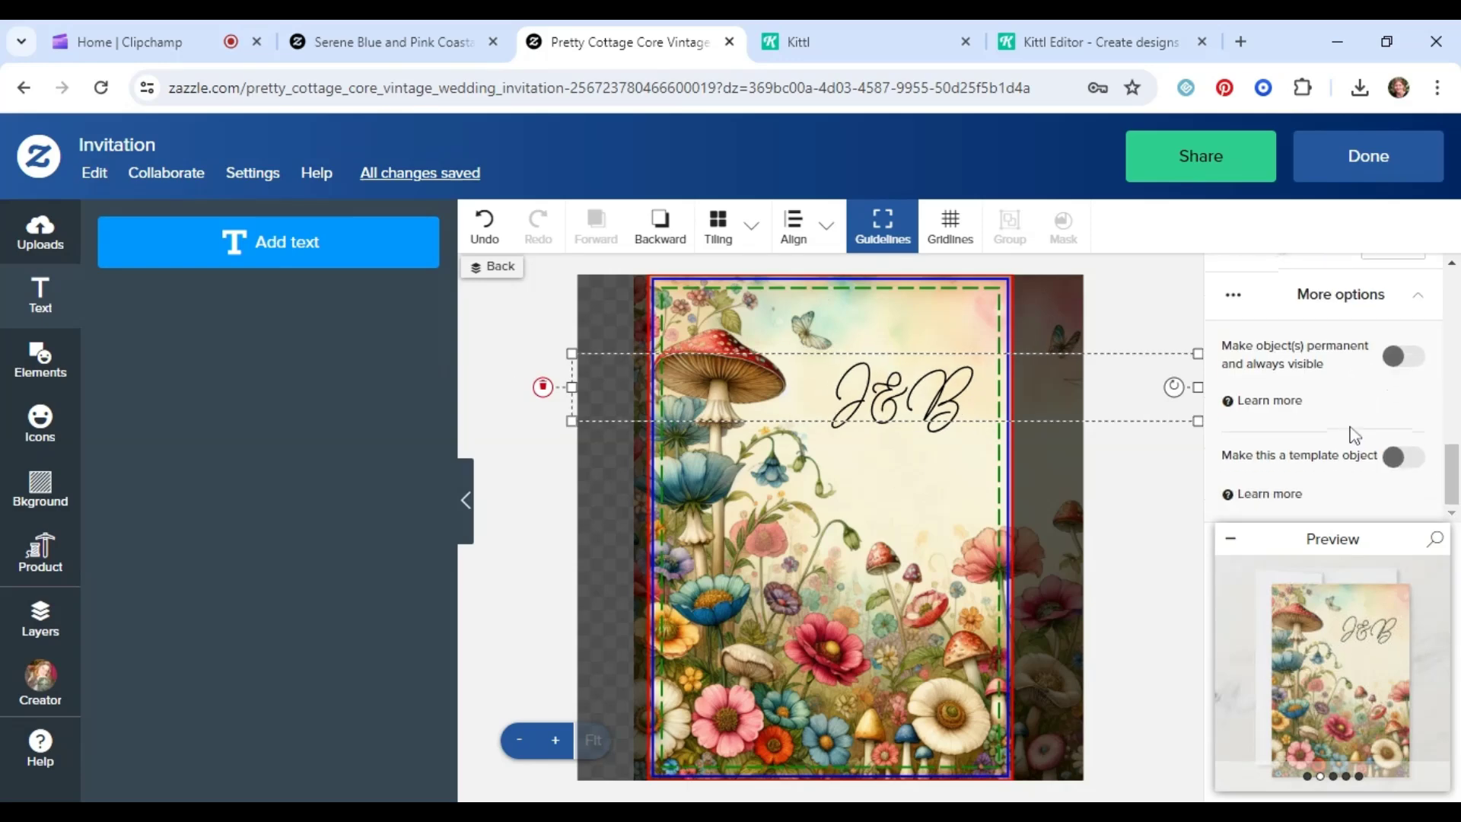
left_click(1416, 472)
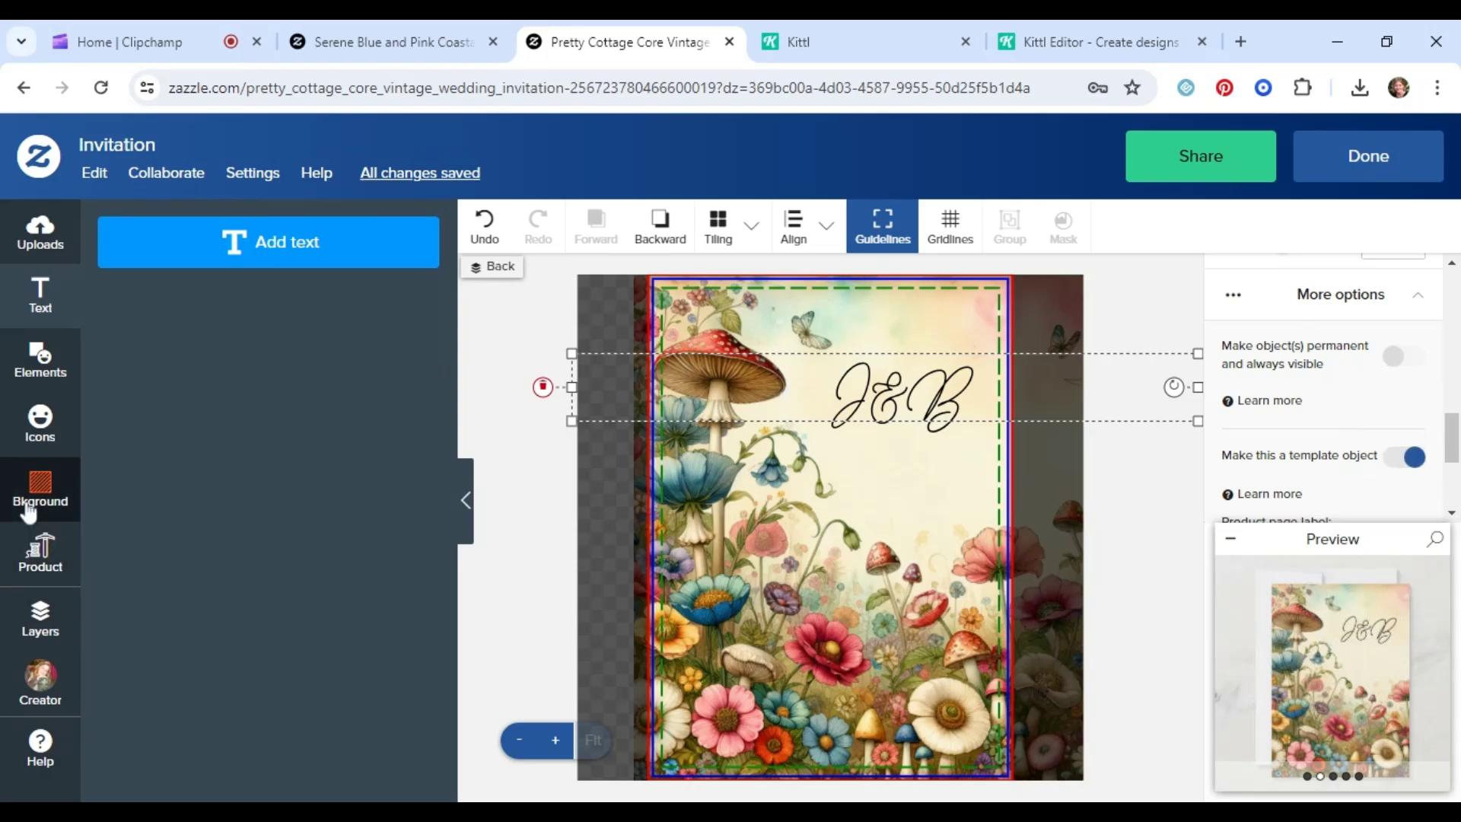
left_click(48, 639)
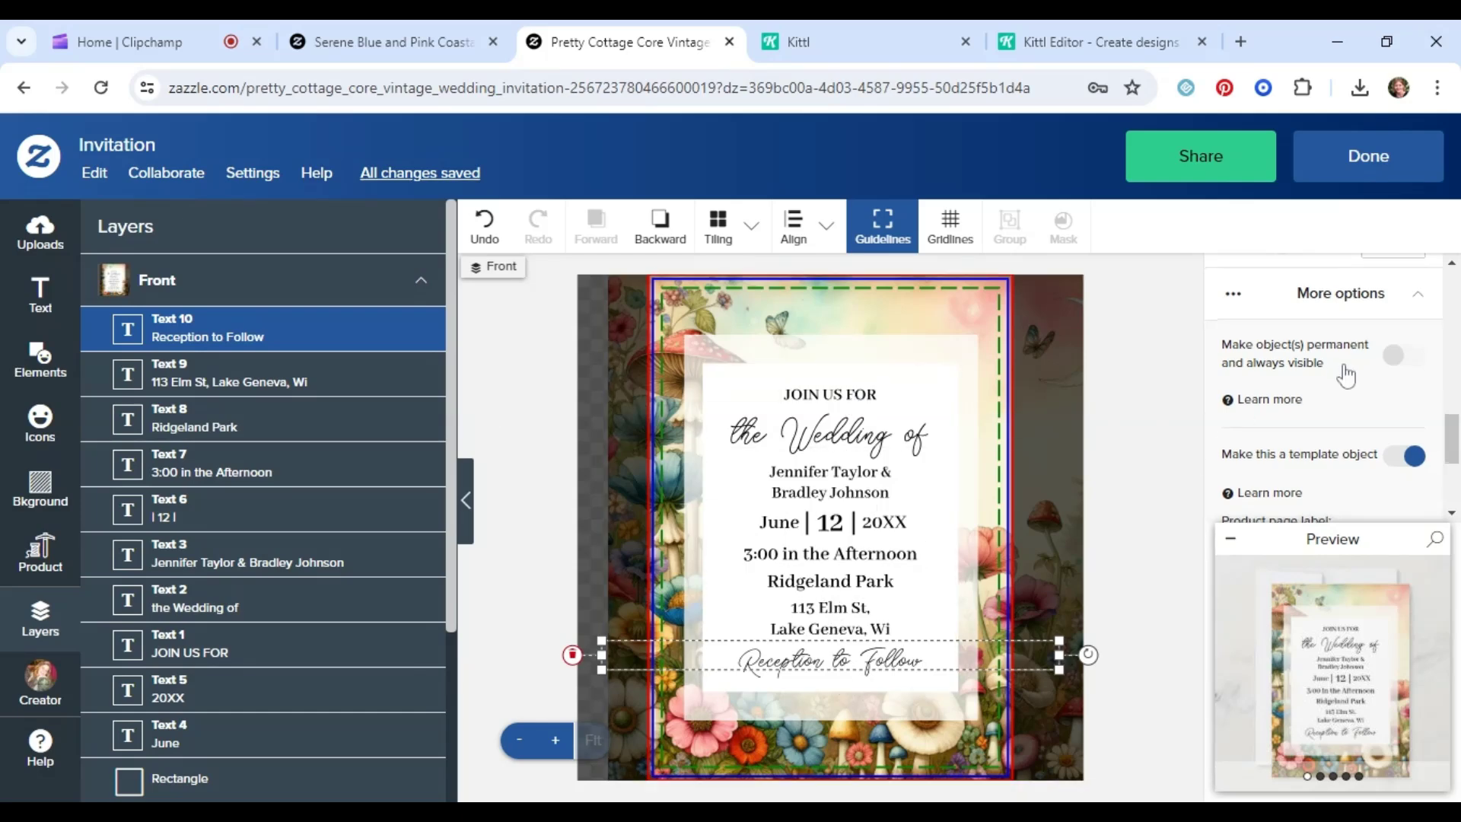
Recolor the "JOIN US FOR" line and the couple's names on the front side dark brown (#4D2A10)
scroll(1345, 374, "down", 2)
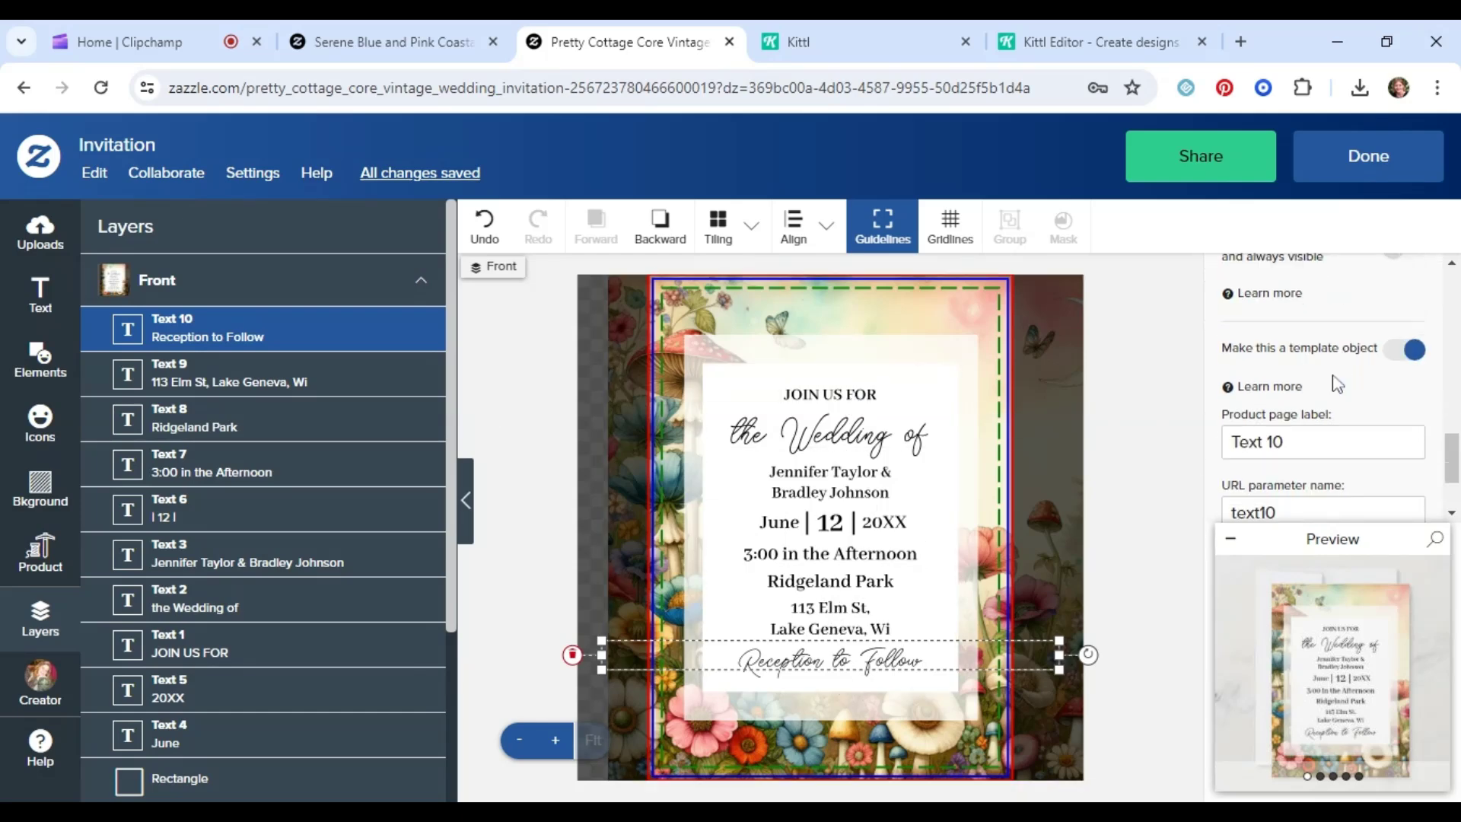
left_click(840, 400)
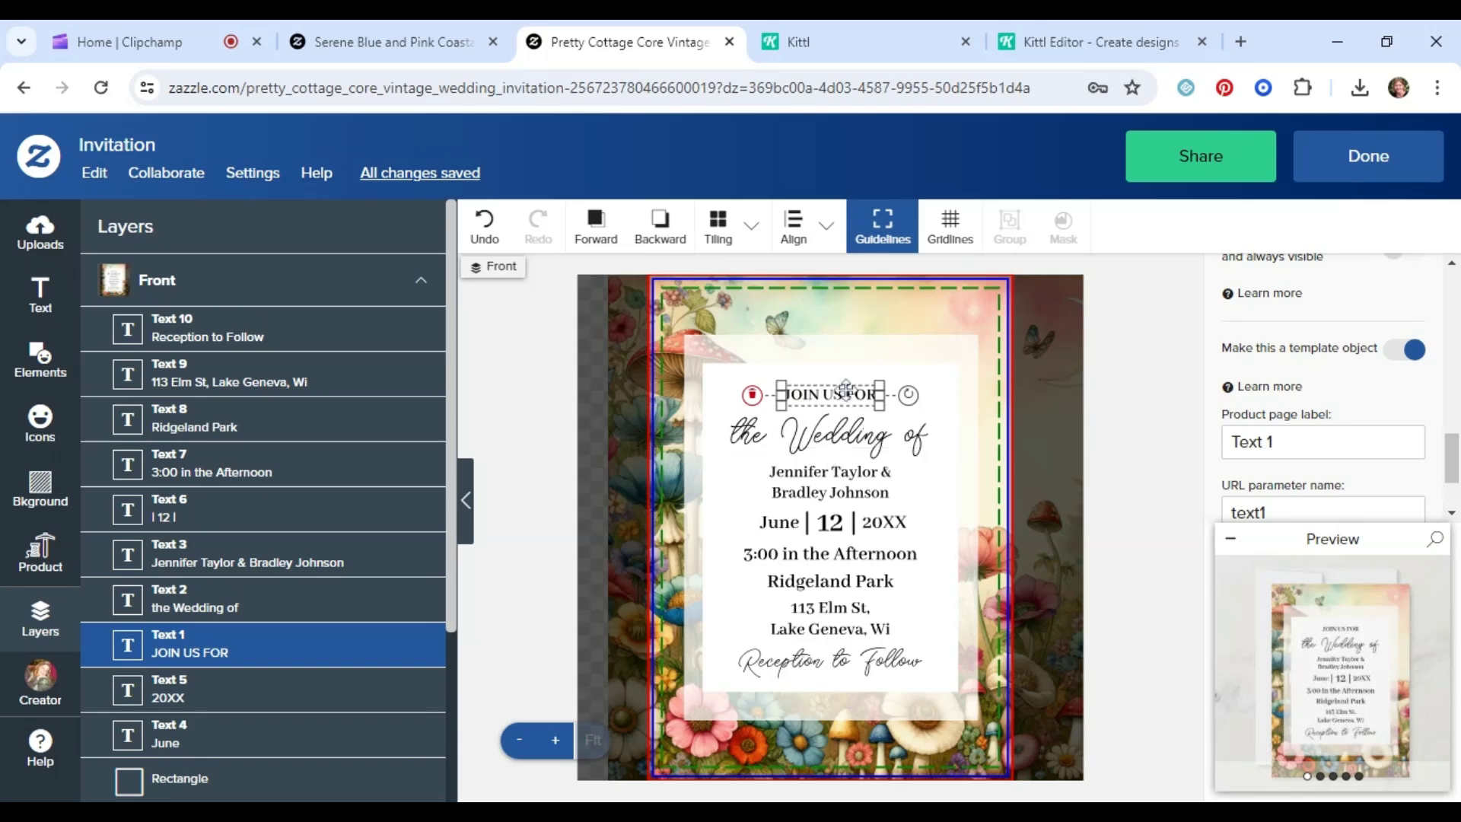
scroll(1358, 424, "up", 10)
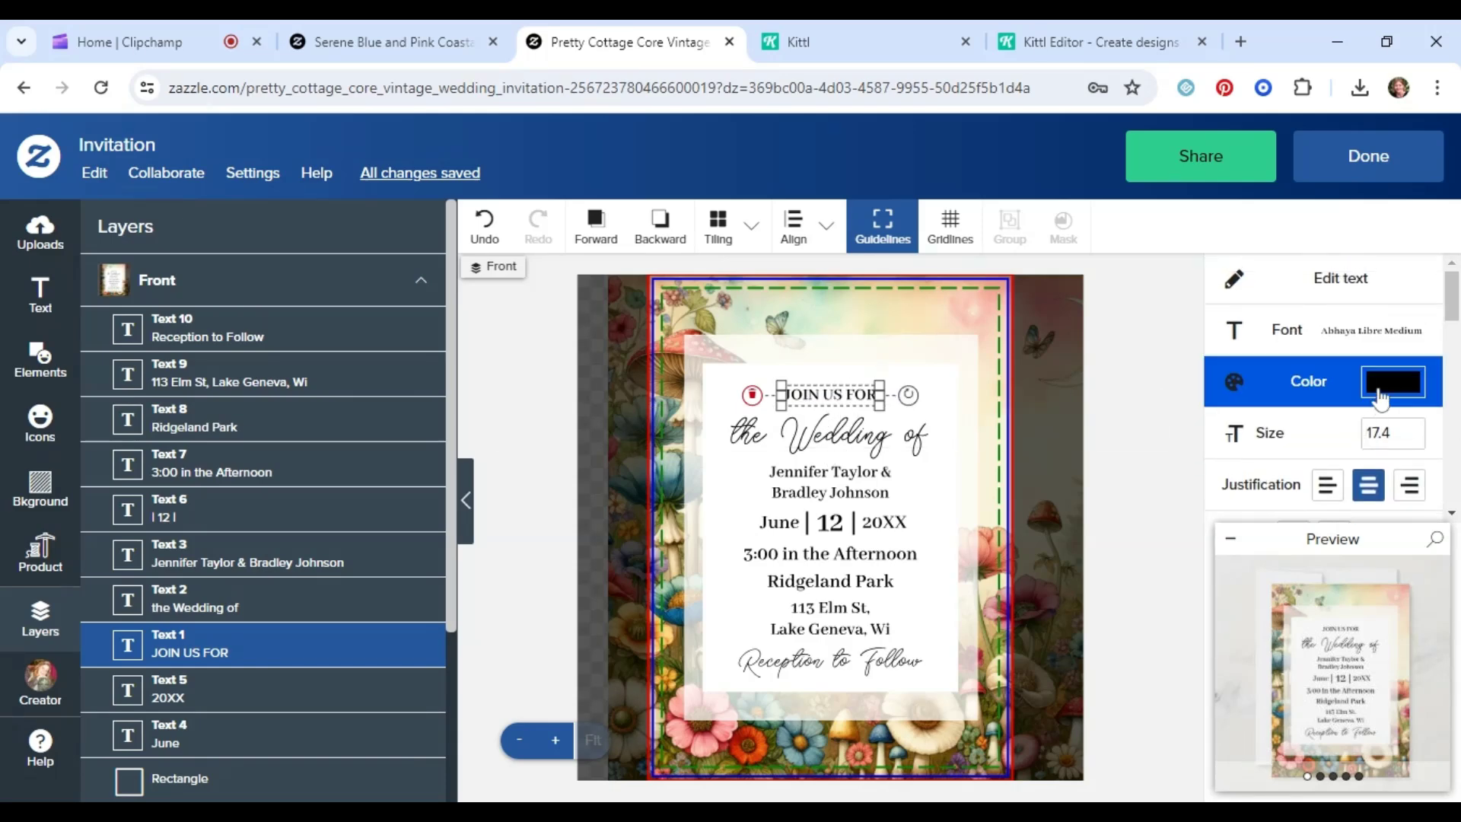
left_click(1379, 396)
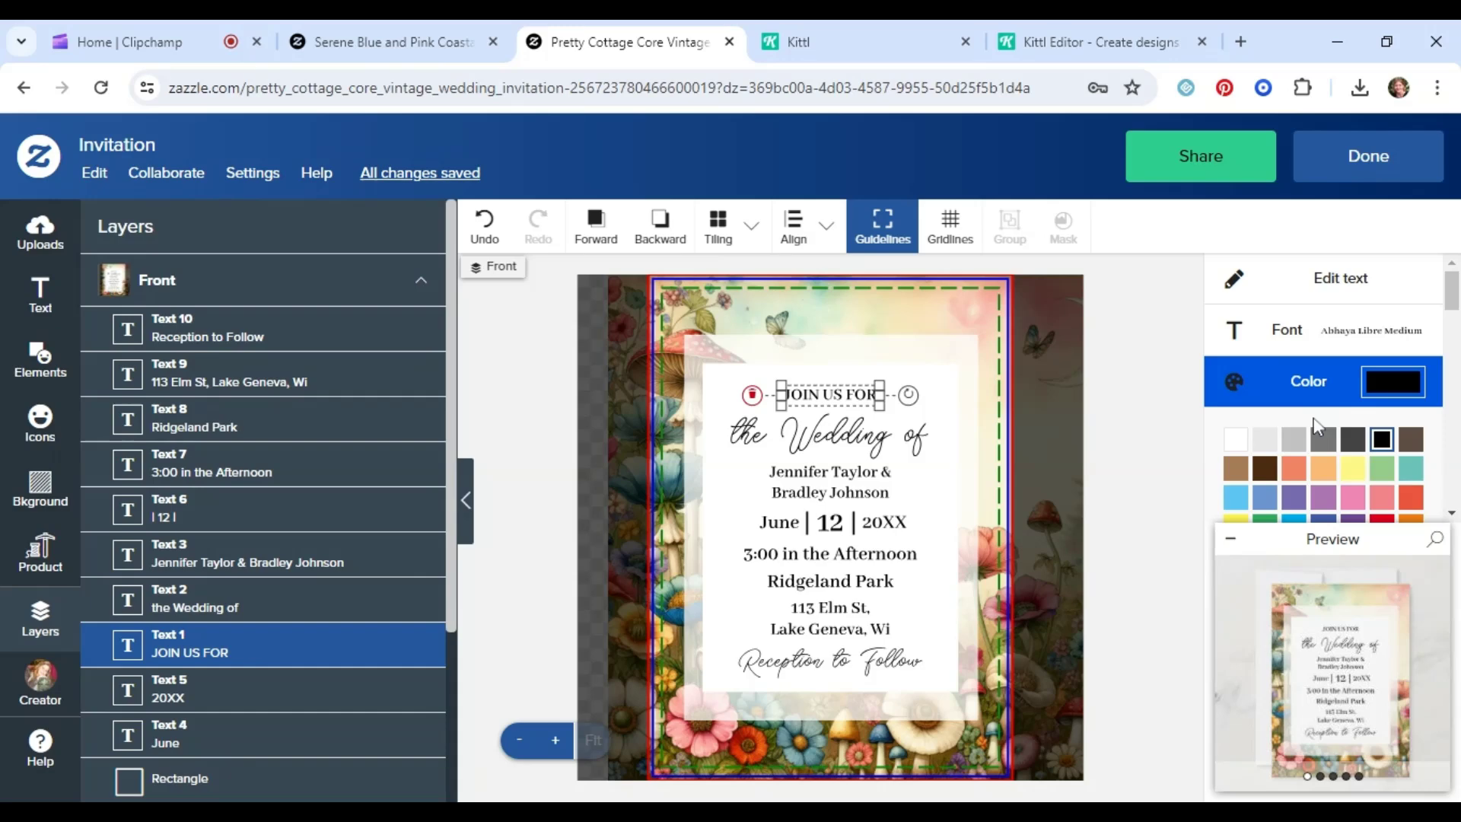
left_click(1266, 470)
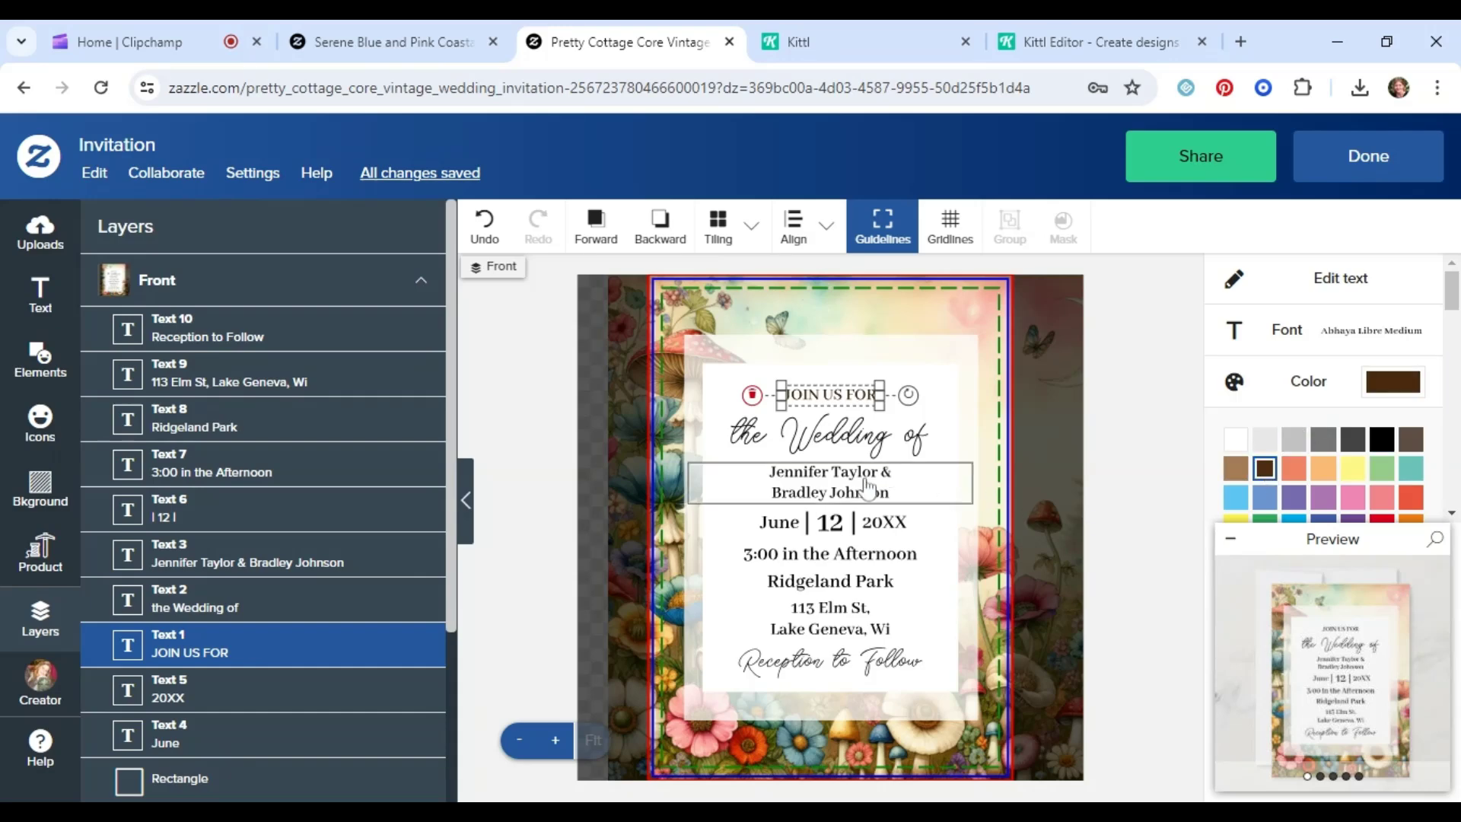
left_click(902, 485)
left_click(1271, 473)
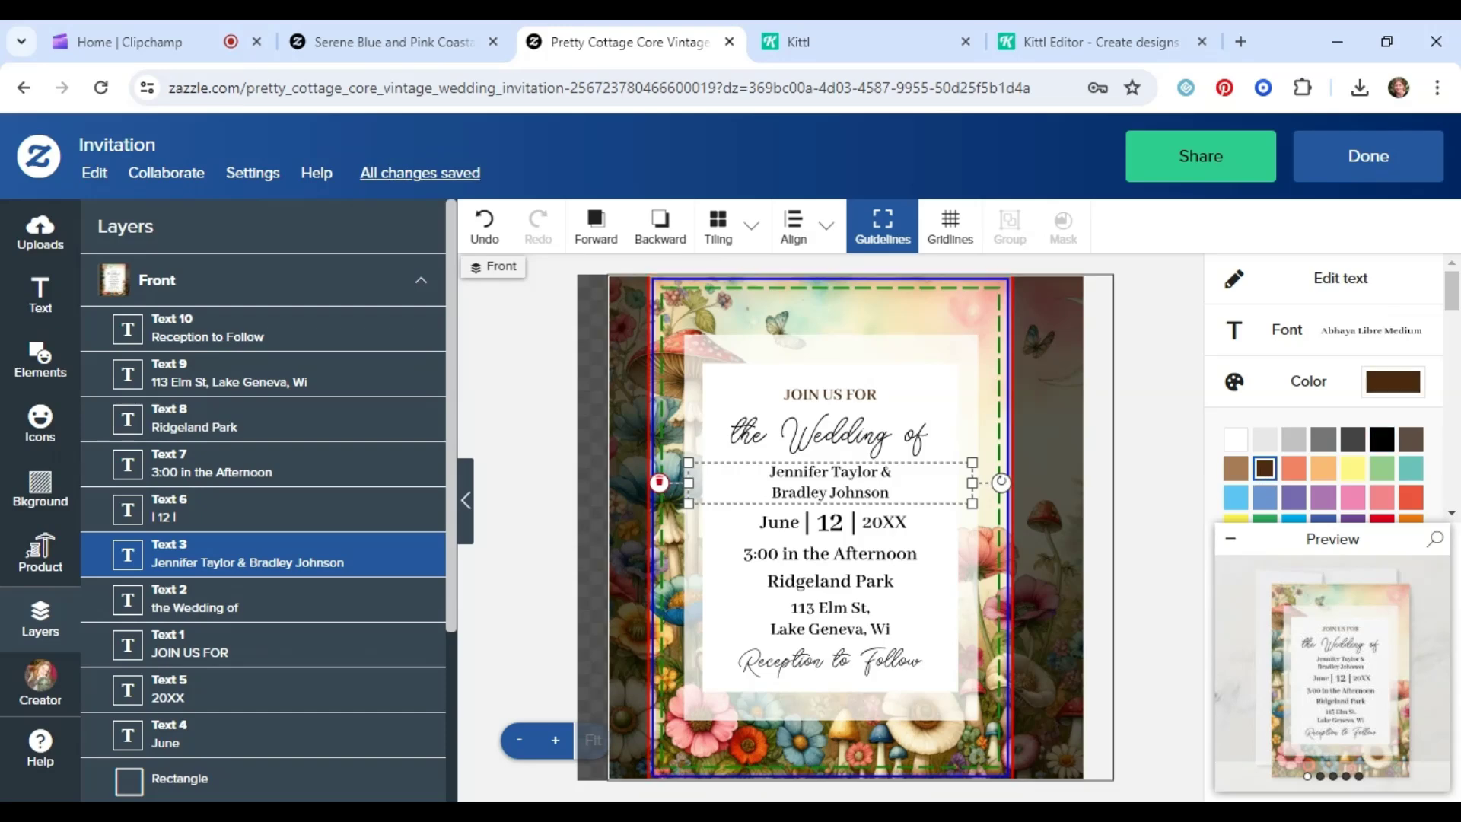
Recolor the "3:00 in the Afternoon" line, the venue name and the address dark brown (#4D2A10)
left_click(857, 533)
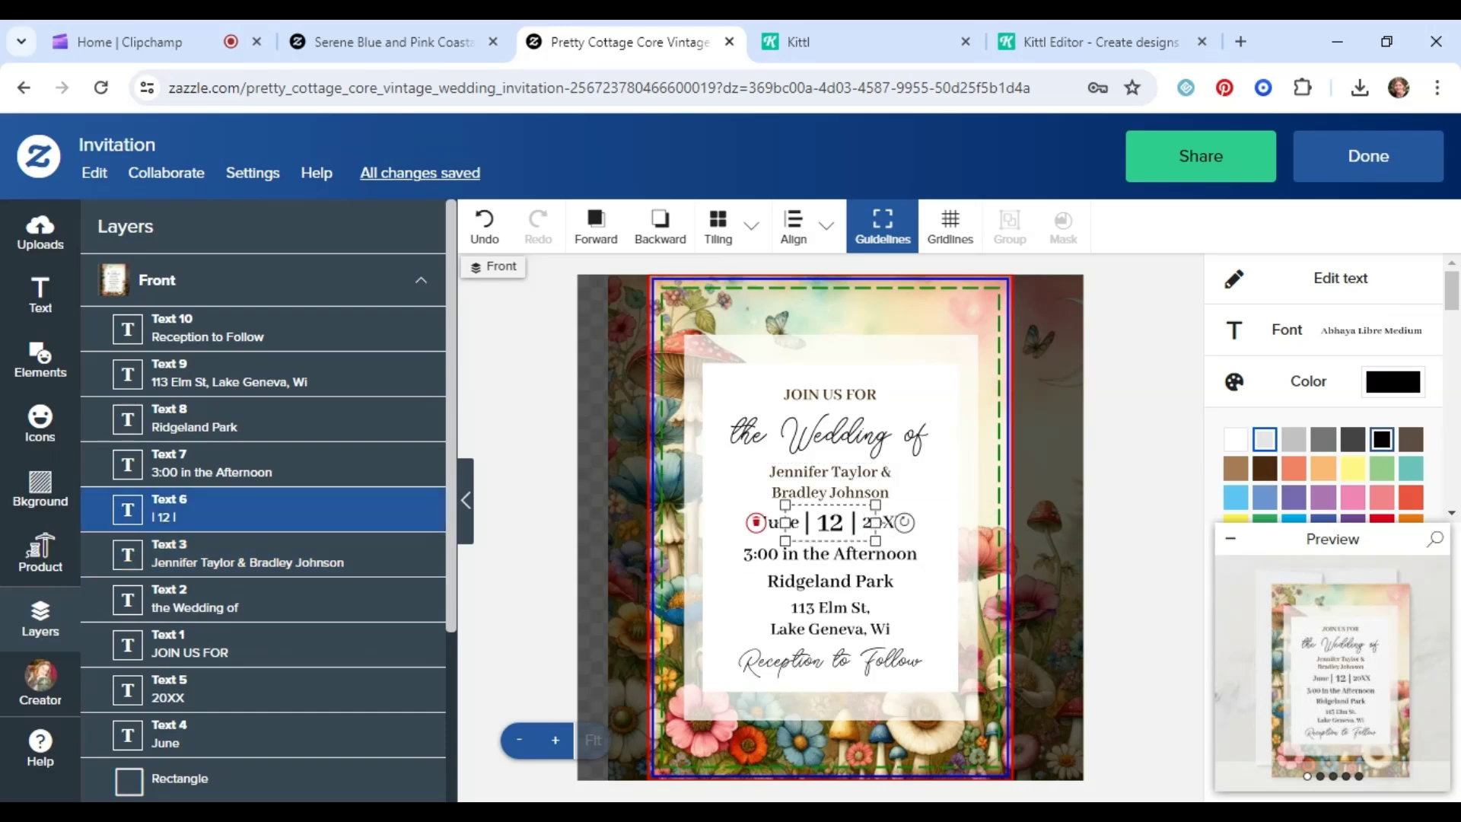
left_click(926, 551)
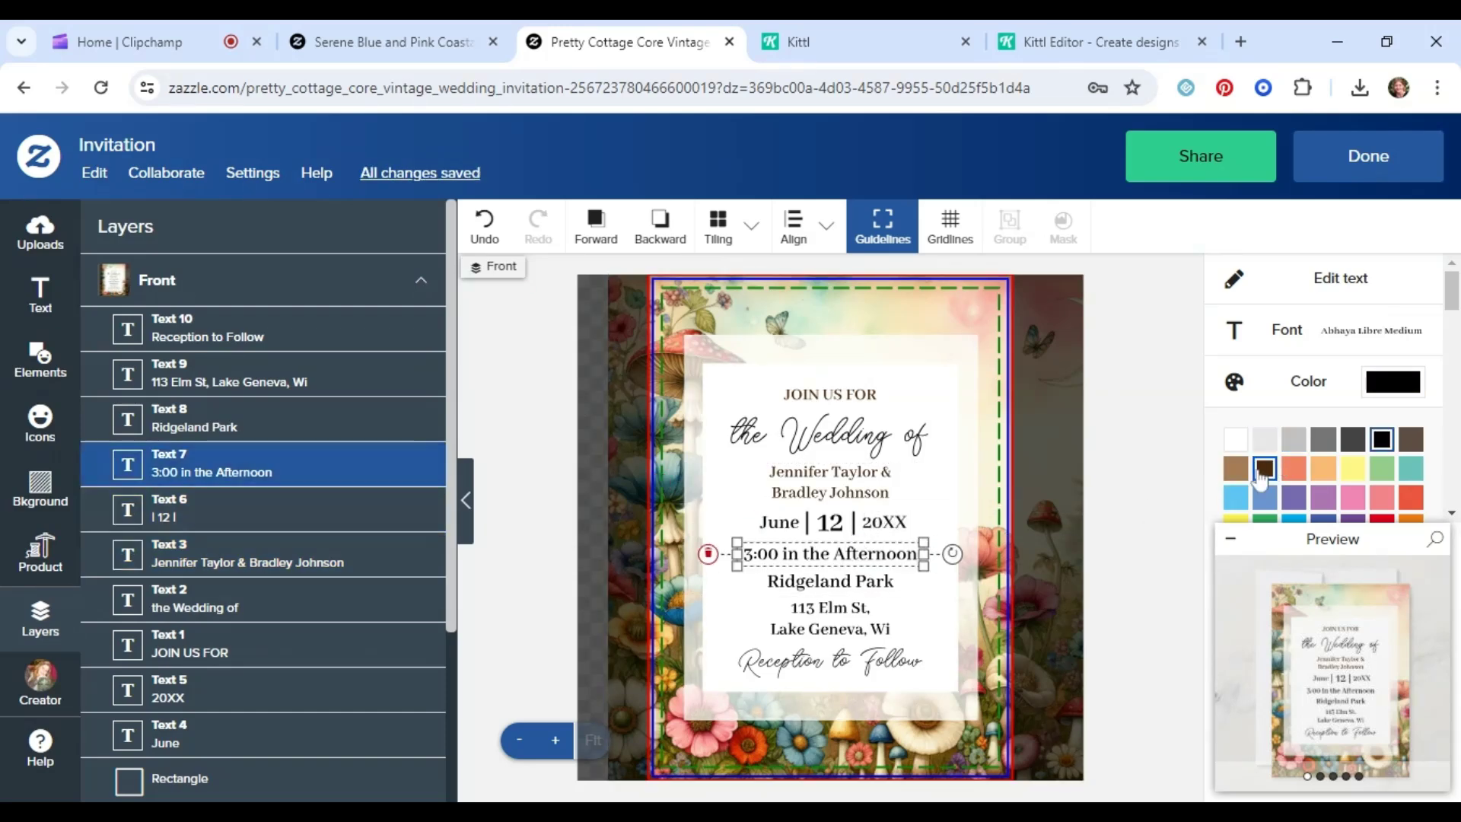
left_click(1264, 468)
left_click(799, 582)
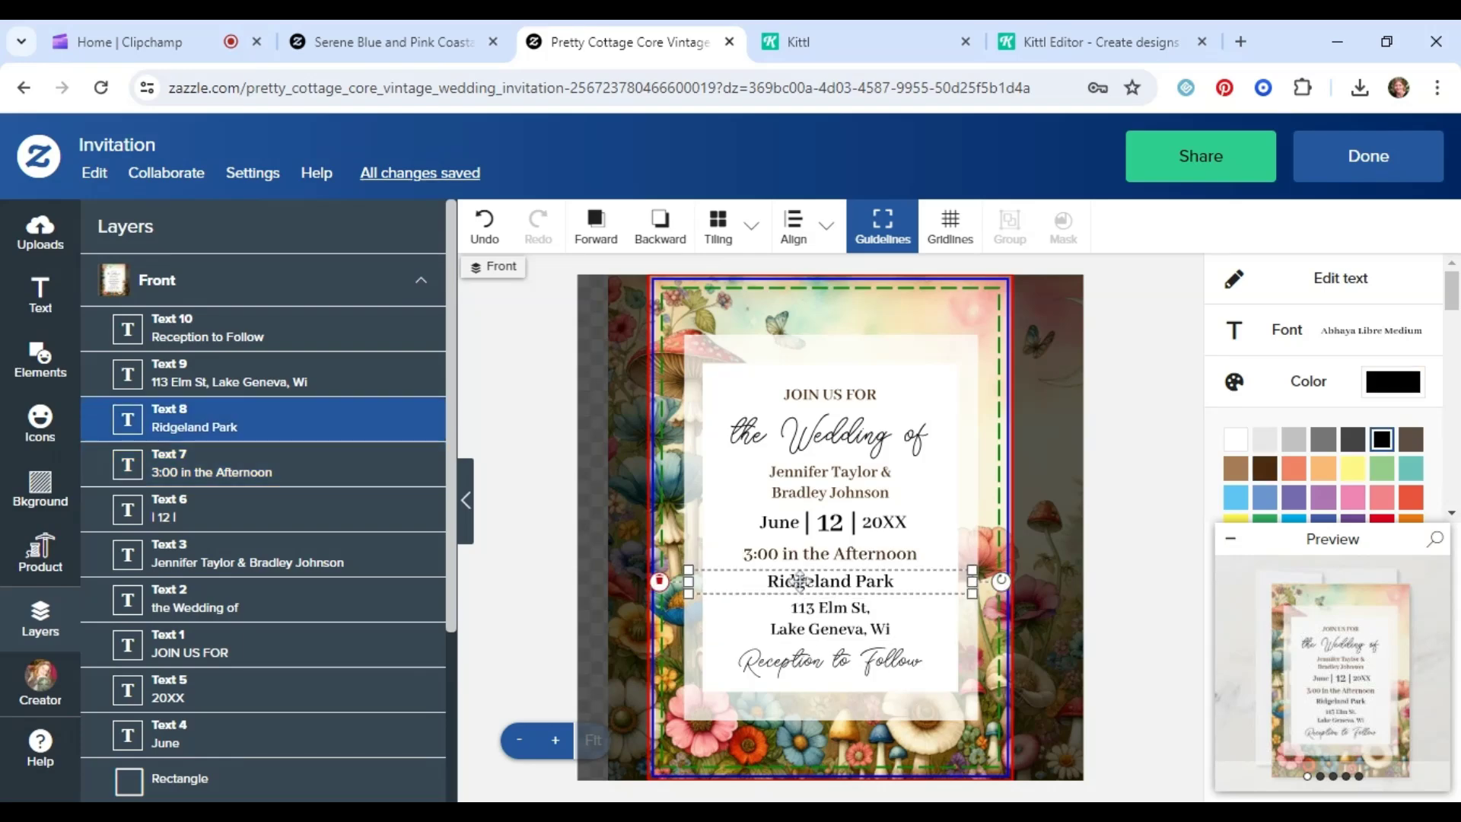
left_click(1265, 473)
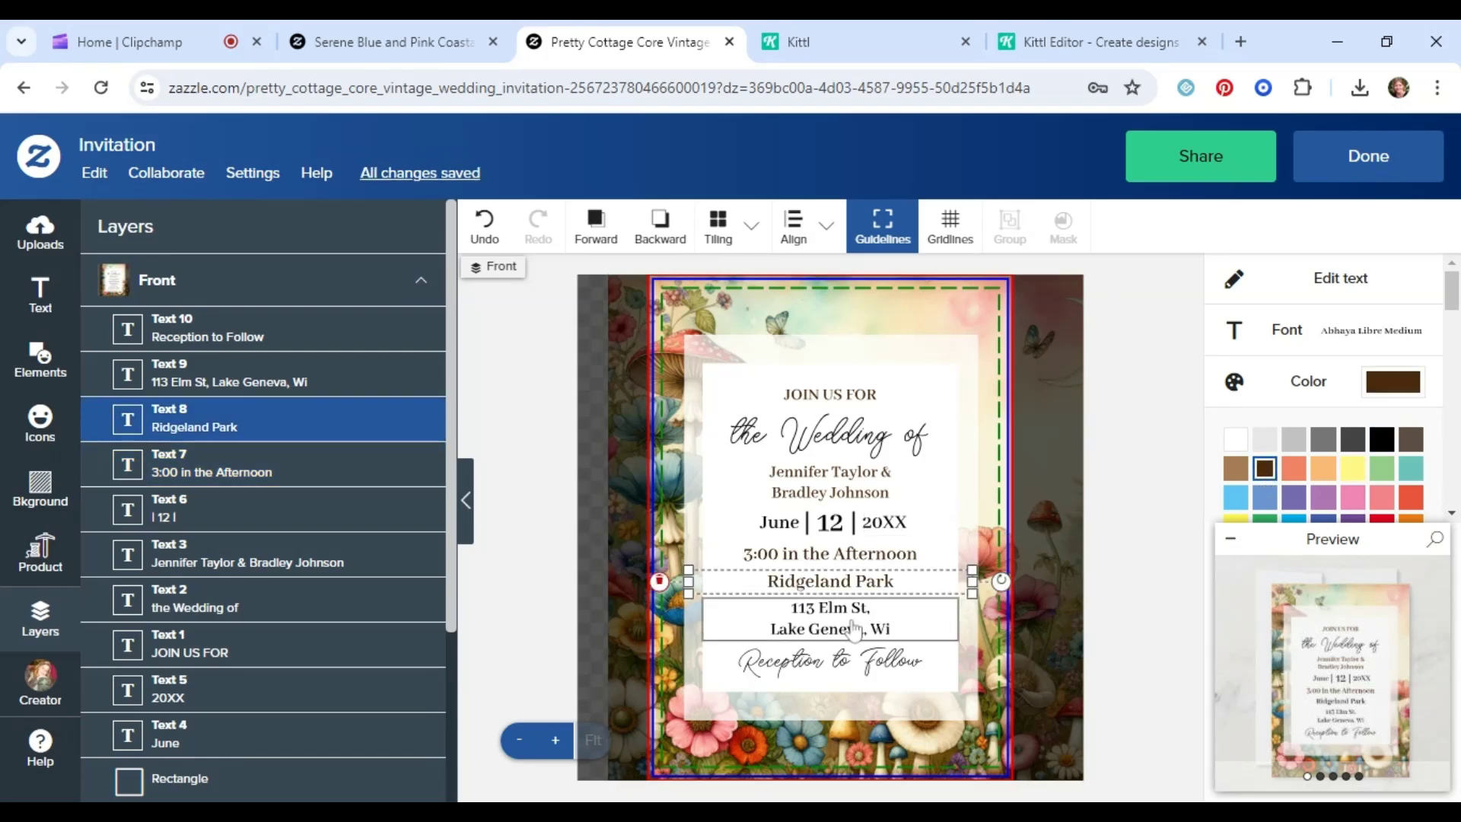
left_click(808, 614)
left_click(1259, 473)
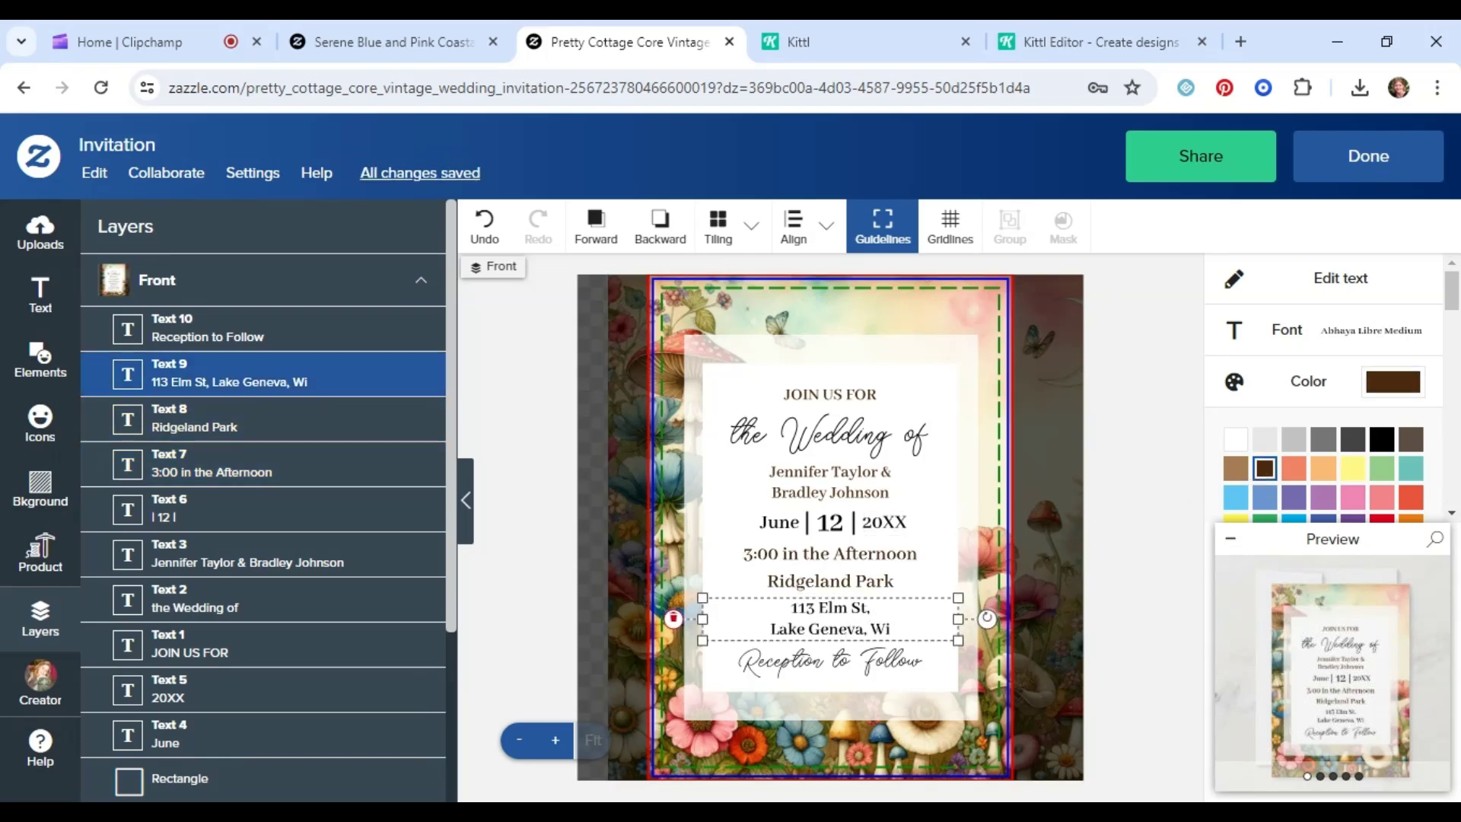
Recolor the script line "the Wedding of" with the custom muted red #C53F50
left_click(860, 441)
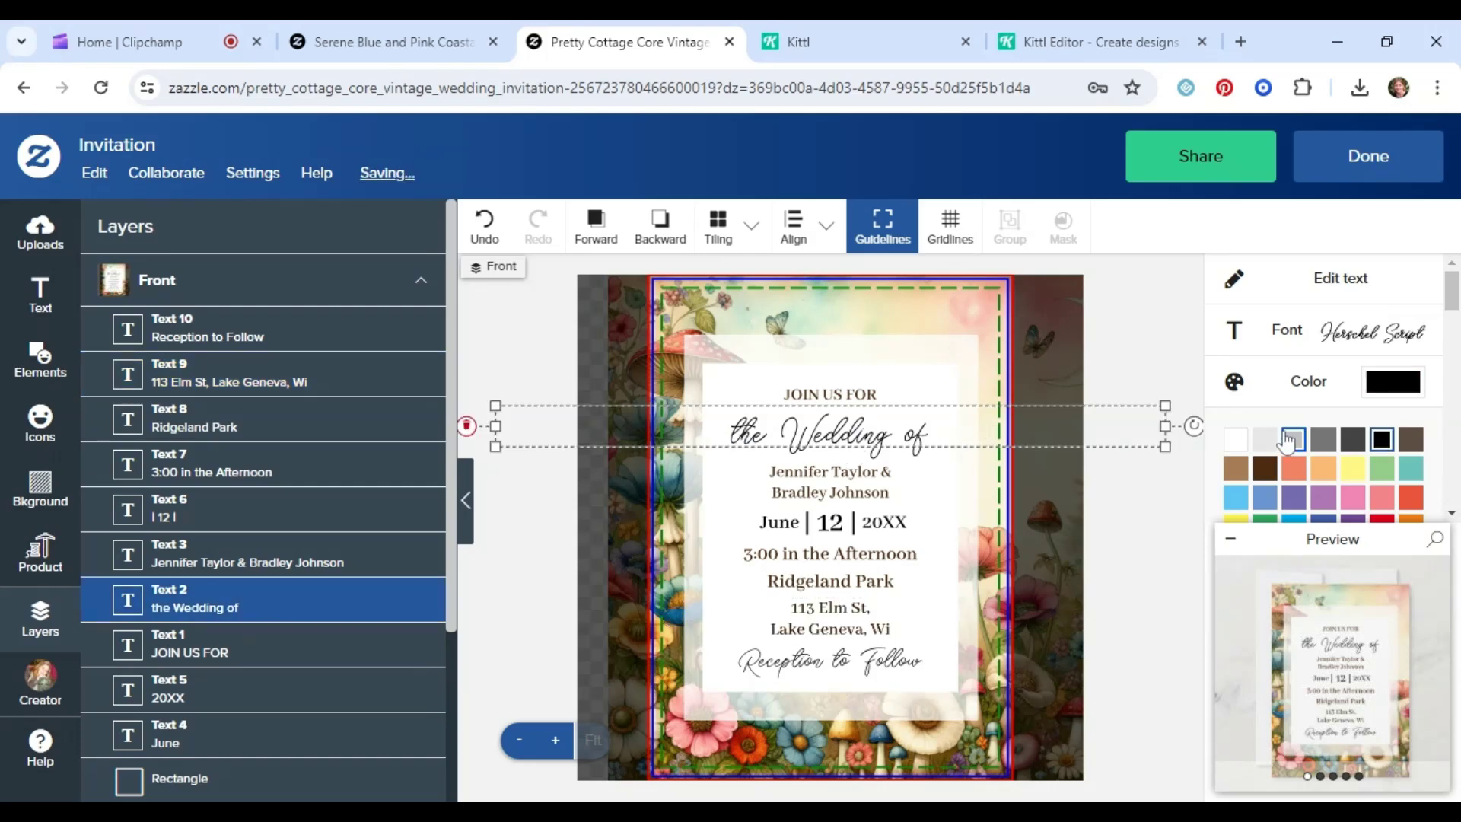
scroll(1331, 427, "down", 3)
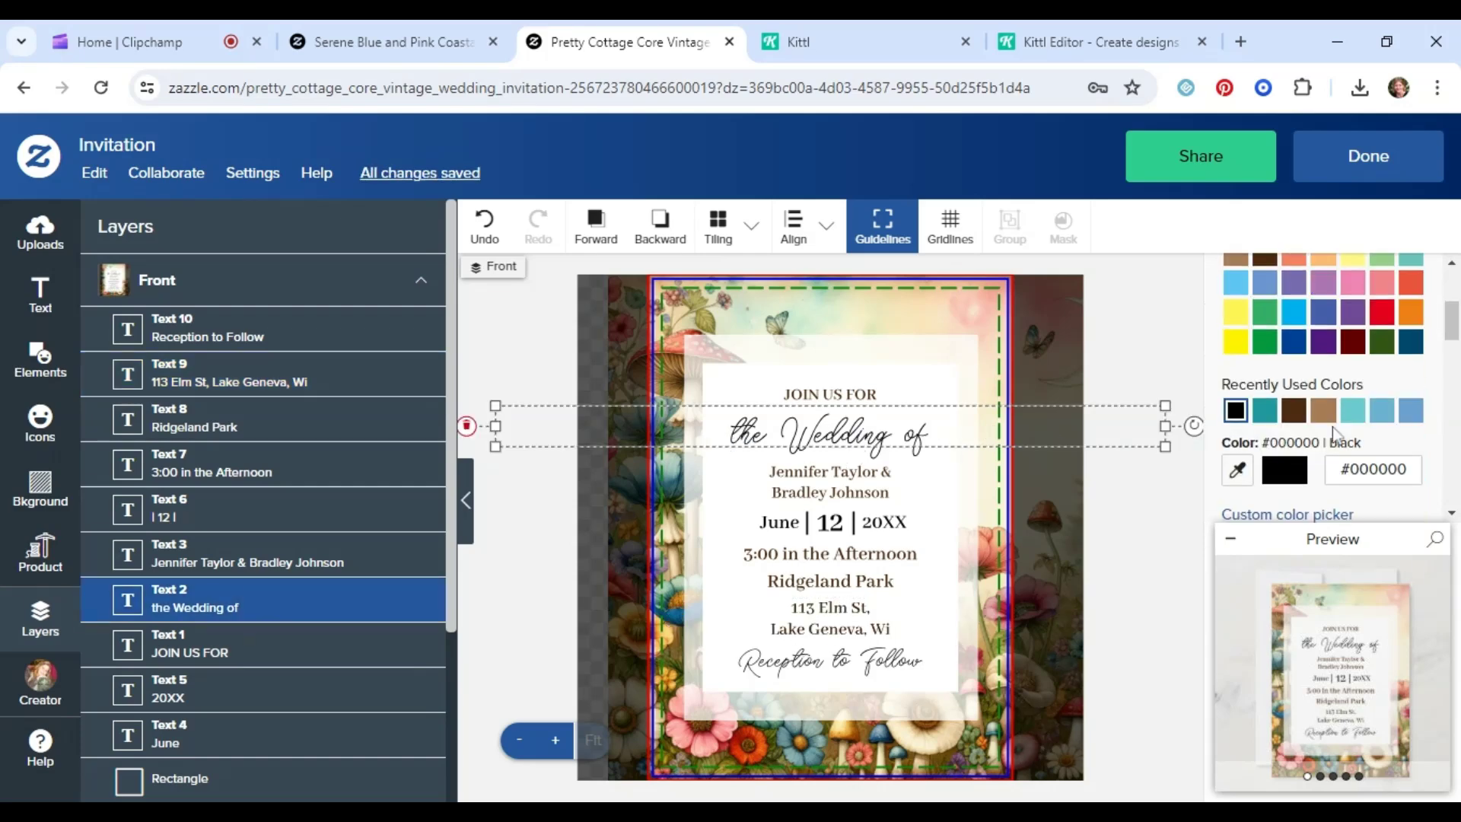
scroll(1331, 427, "up", 3)
scroll(1373, 457, "down", 2)
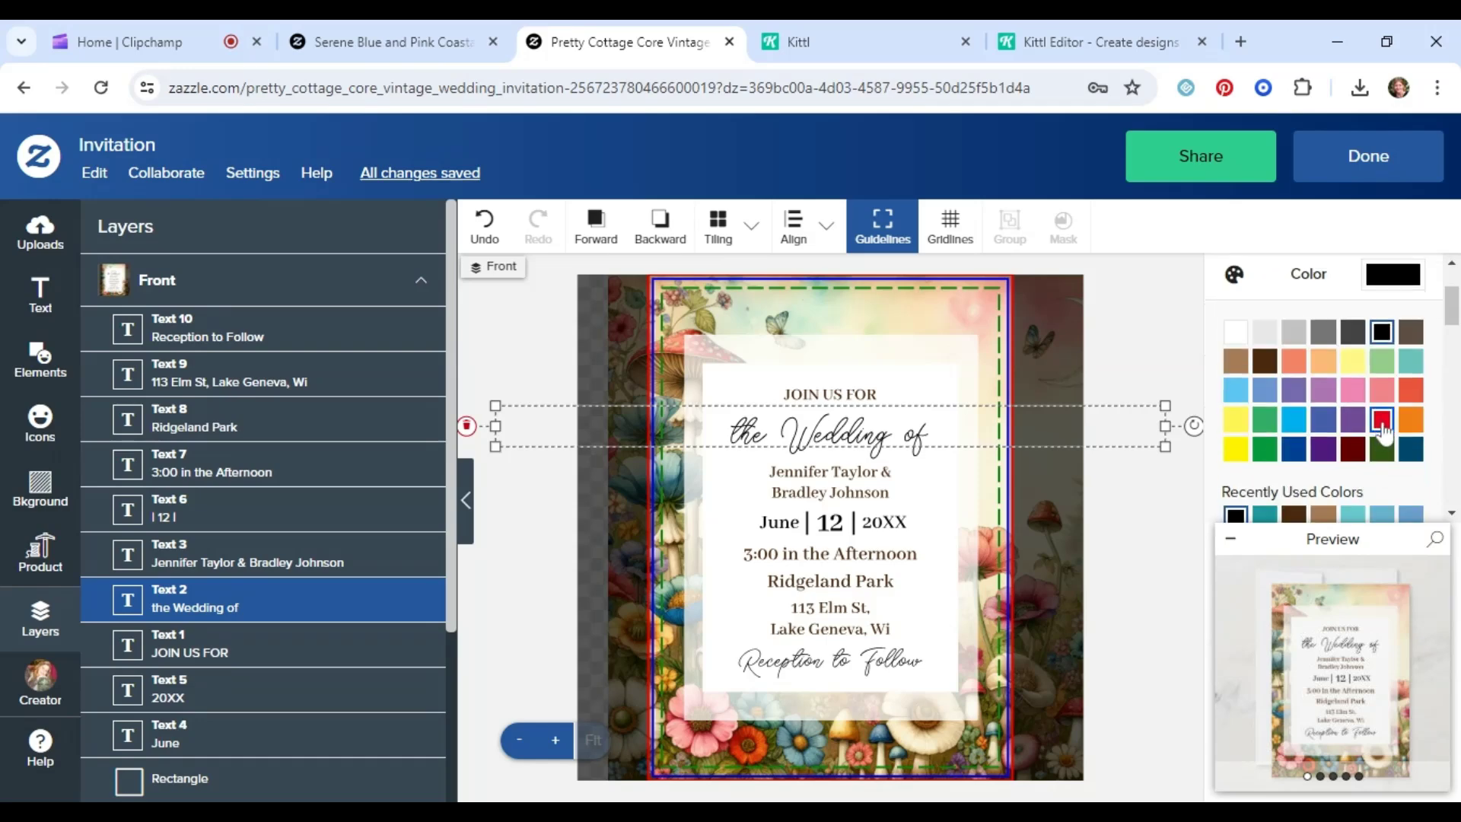
left_click(1380, 426)
scroll(1293, 470, "down", 3)
left_click(1284, 415)
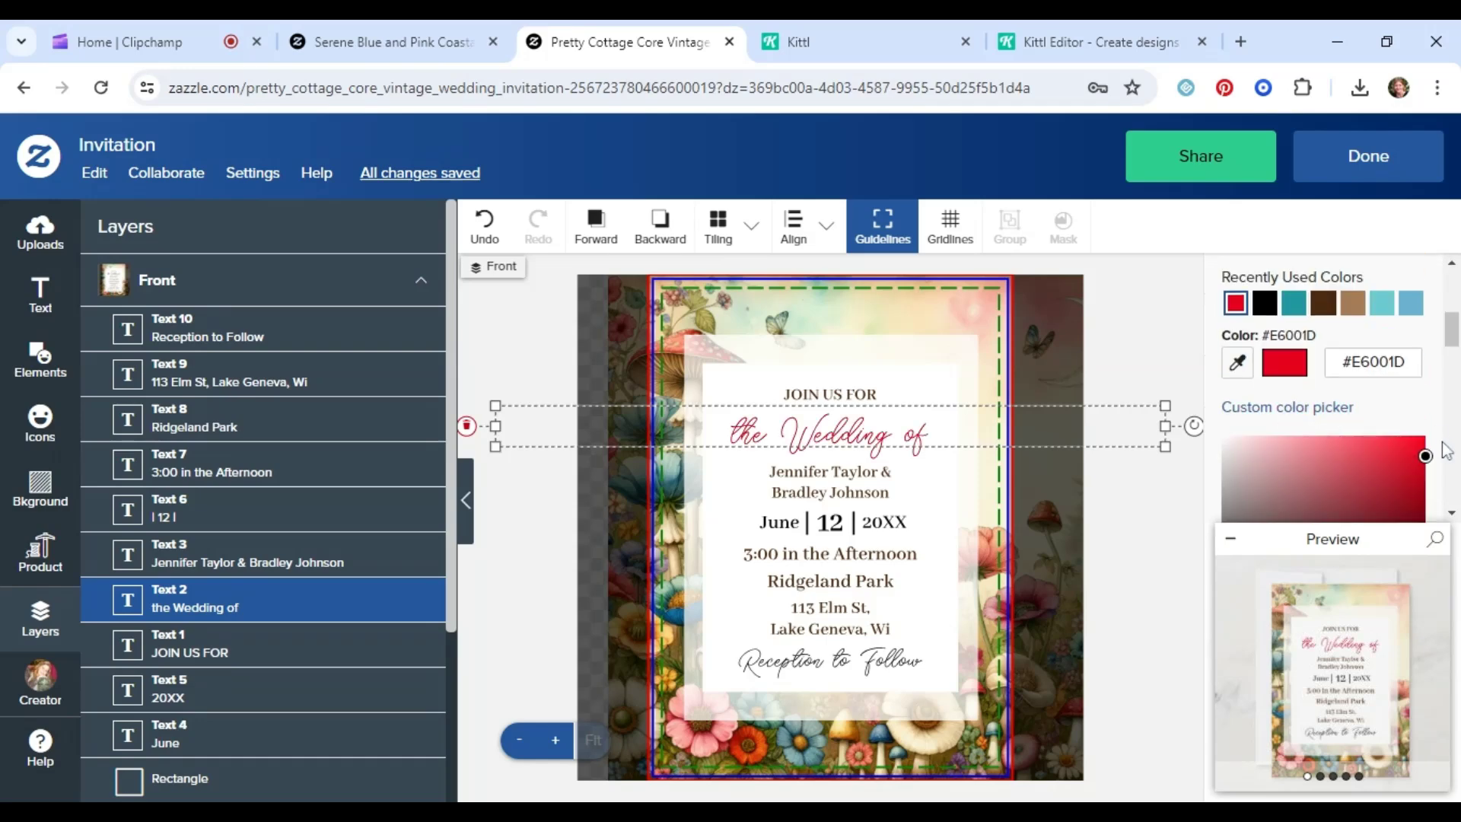
scroll(1425, 453, "down", 1)
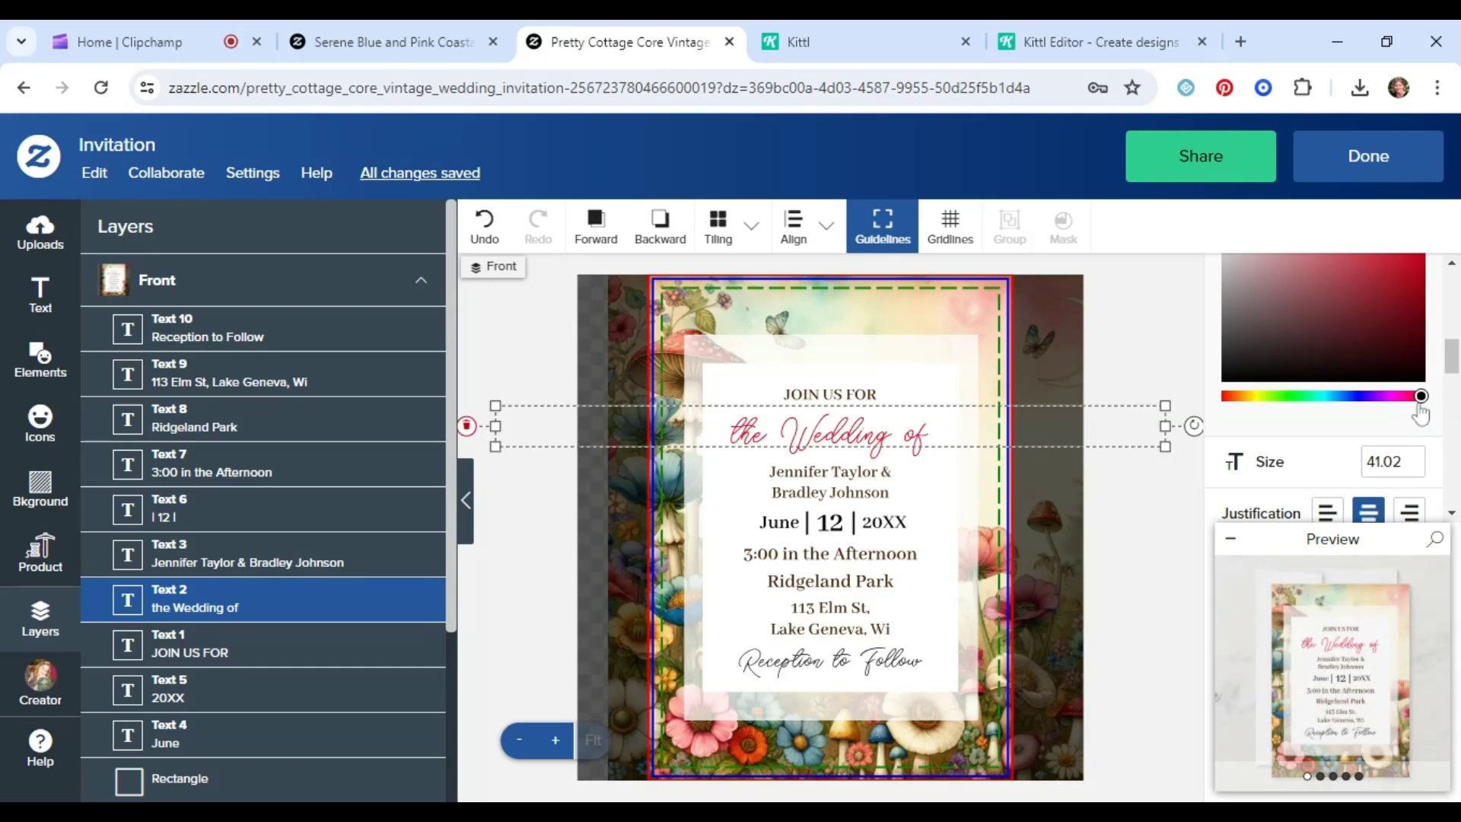
scroll(1345, 371, "up", 1)
left_click(1360, 373)
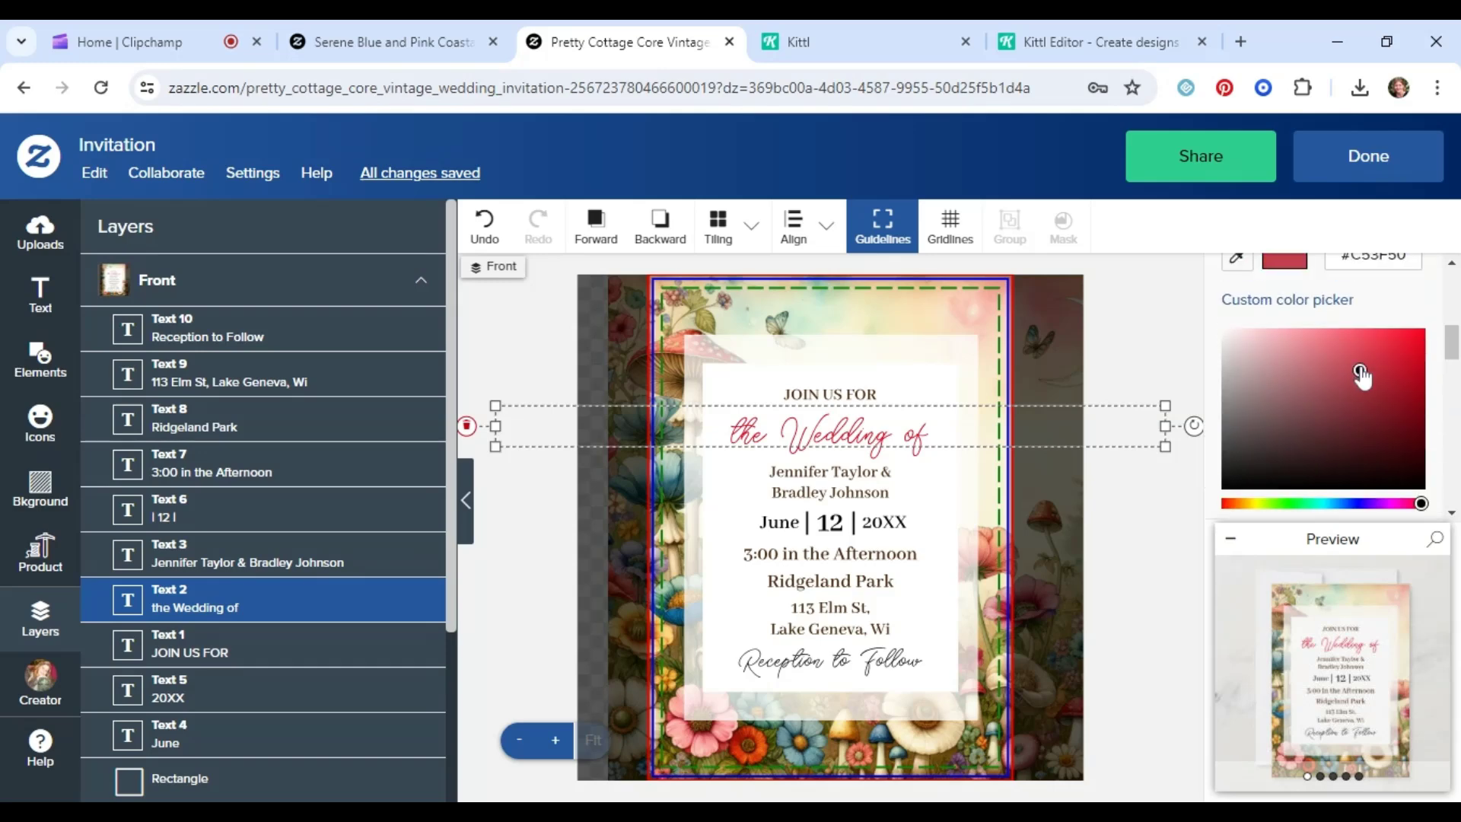
Apply the muted red #C53F50 to the date texts "12", "June" and "20XX" and to "Reception to Follow"
left_click(830, 537)
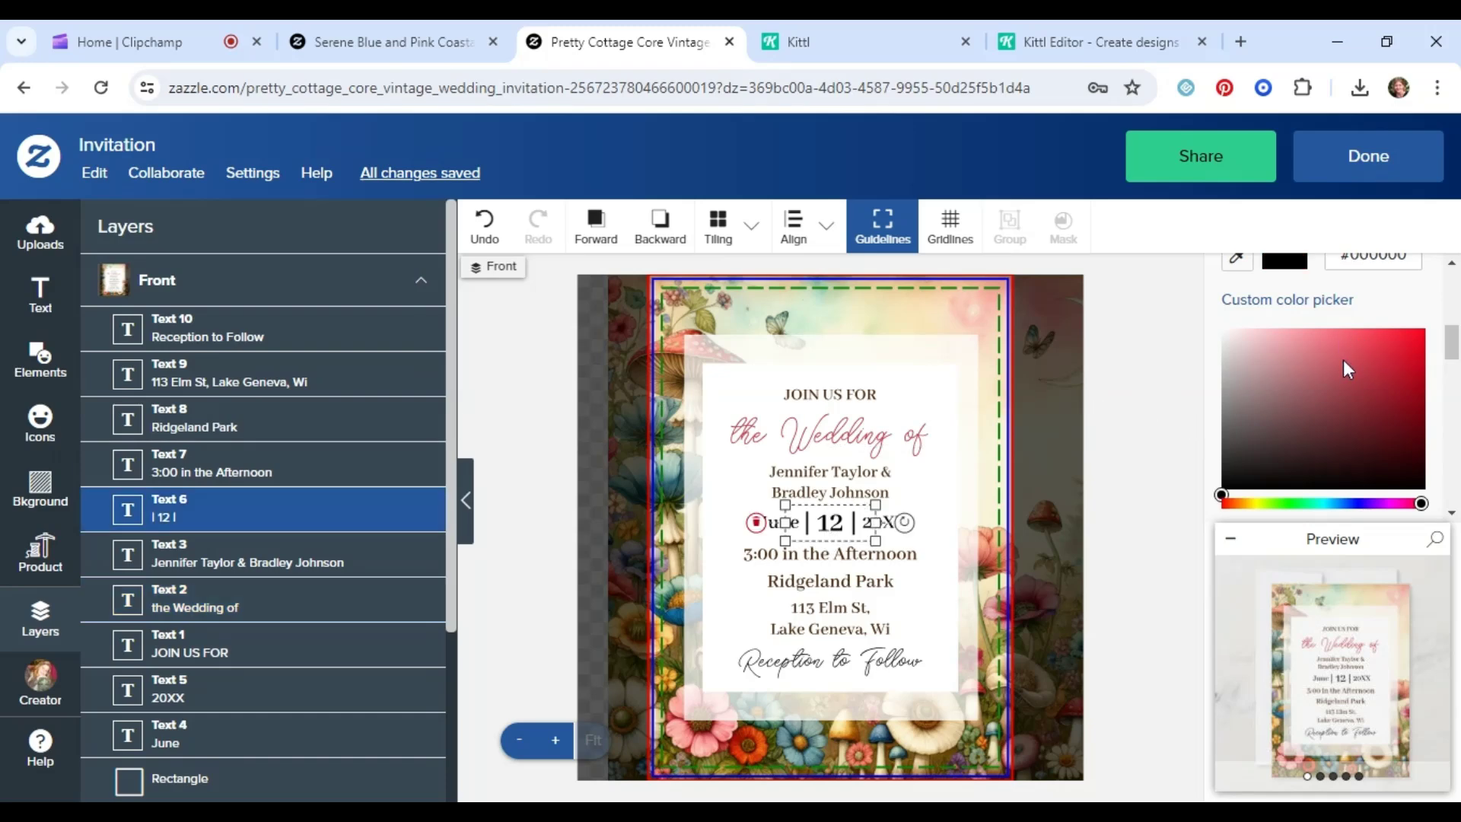
scroll(1342, 362, "up", 3)
left_click(1235, 305)
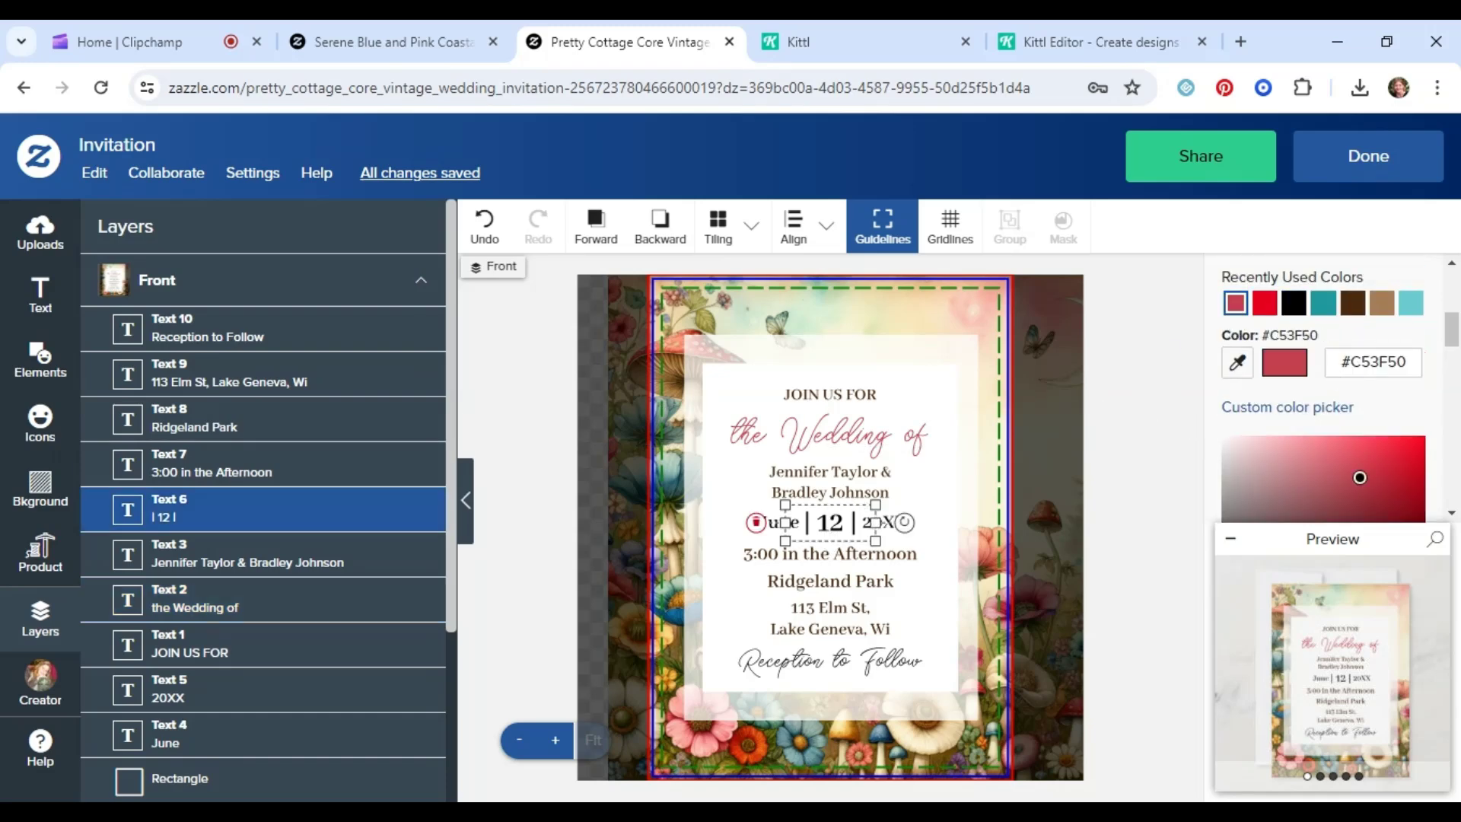
left_click(776, 523)
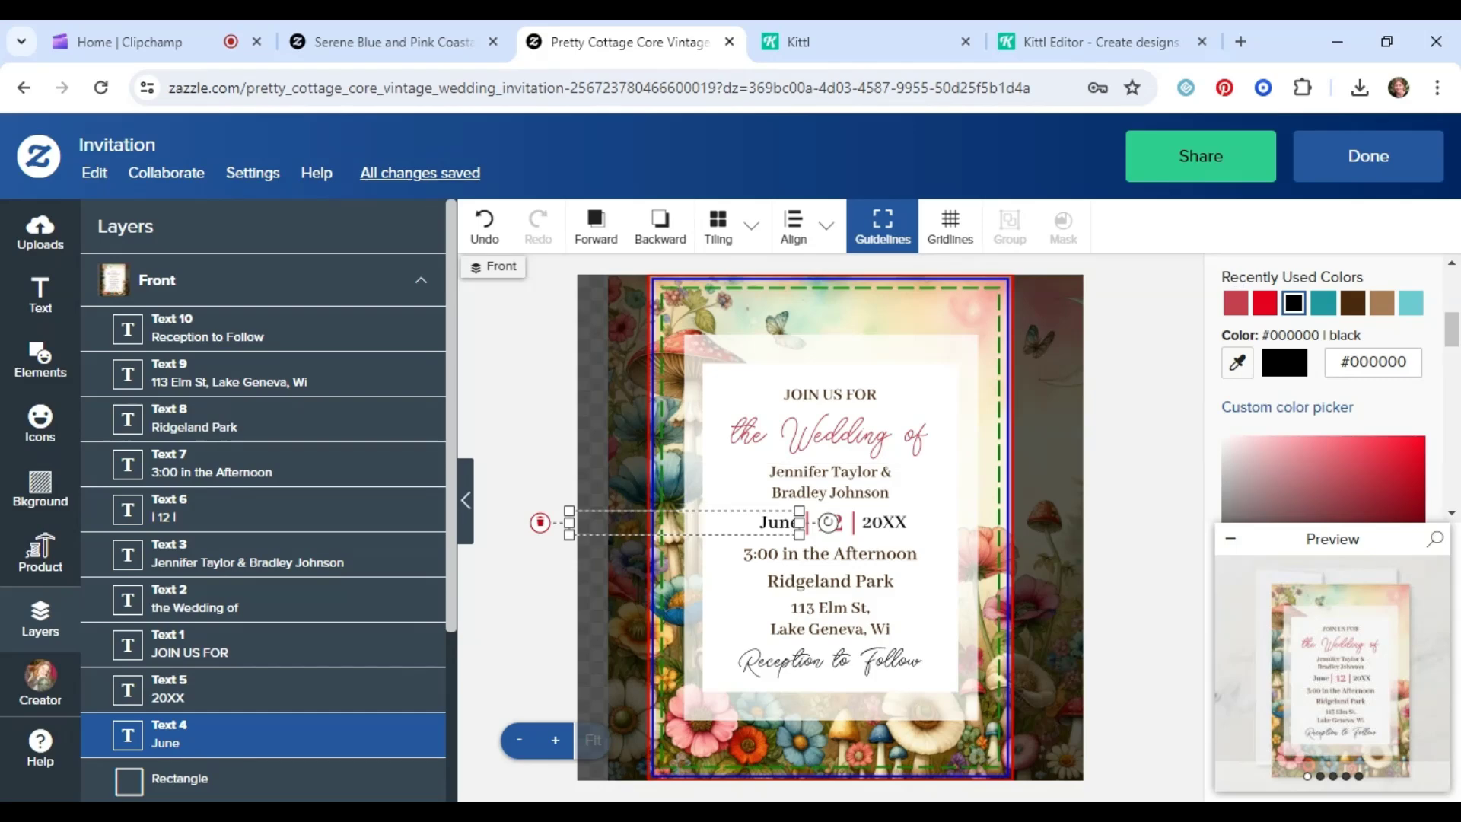
left_click(1234, 304)
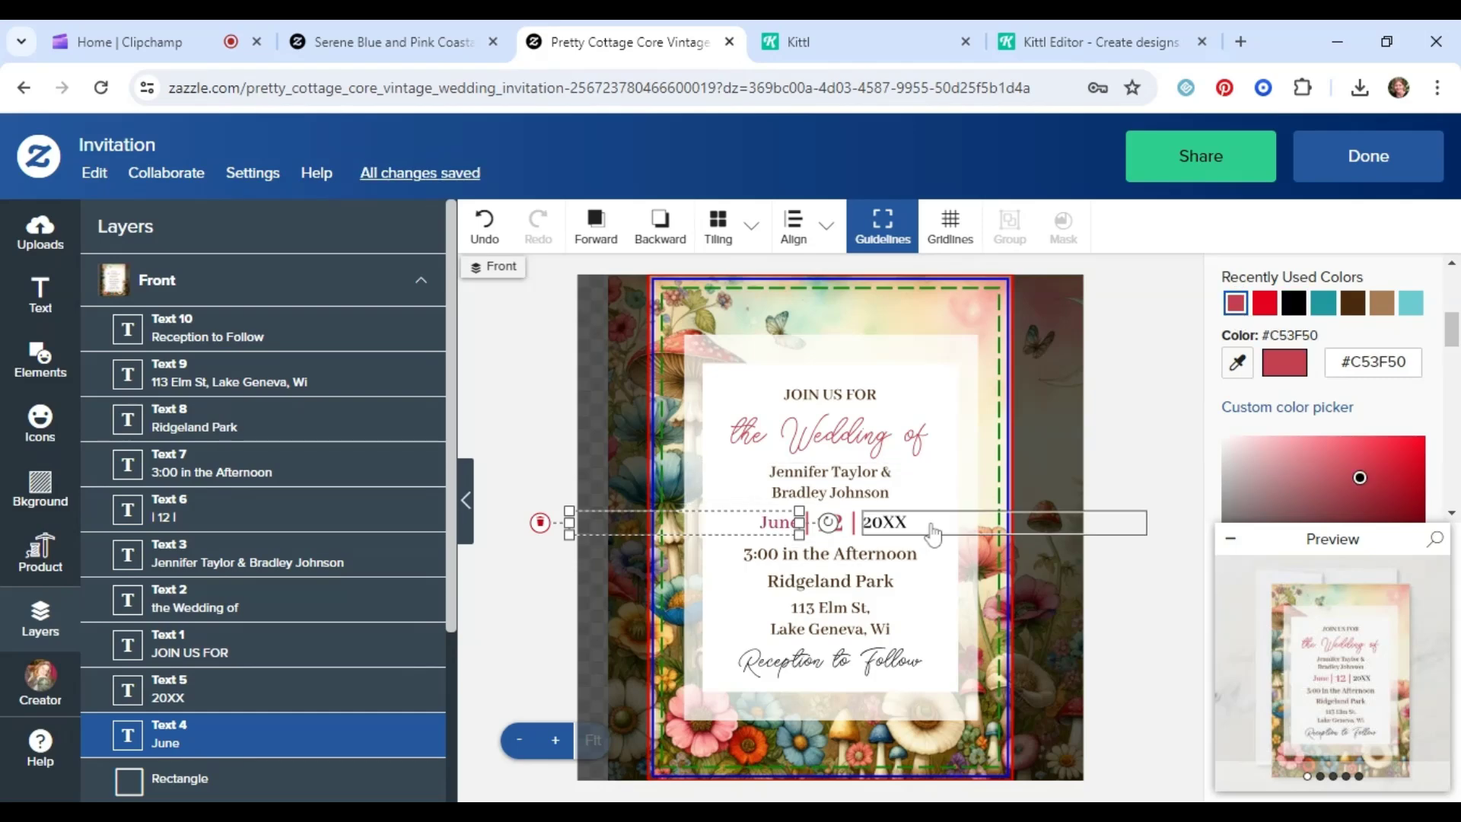
left_click(924, 525)
left_click(1235, 305)
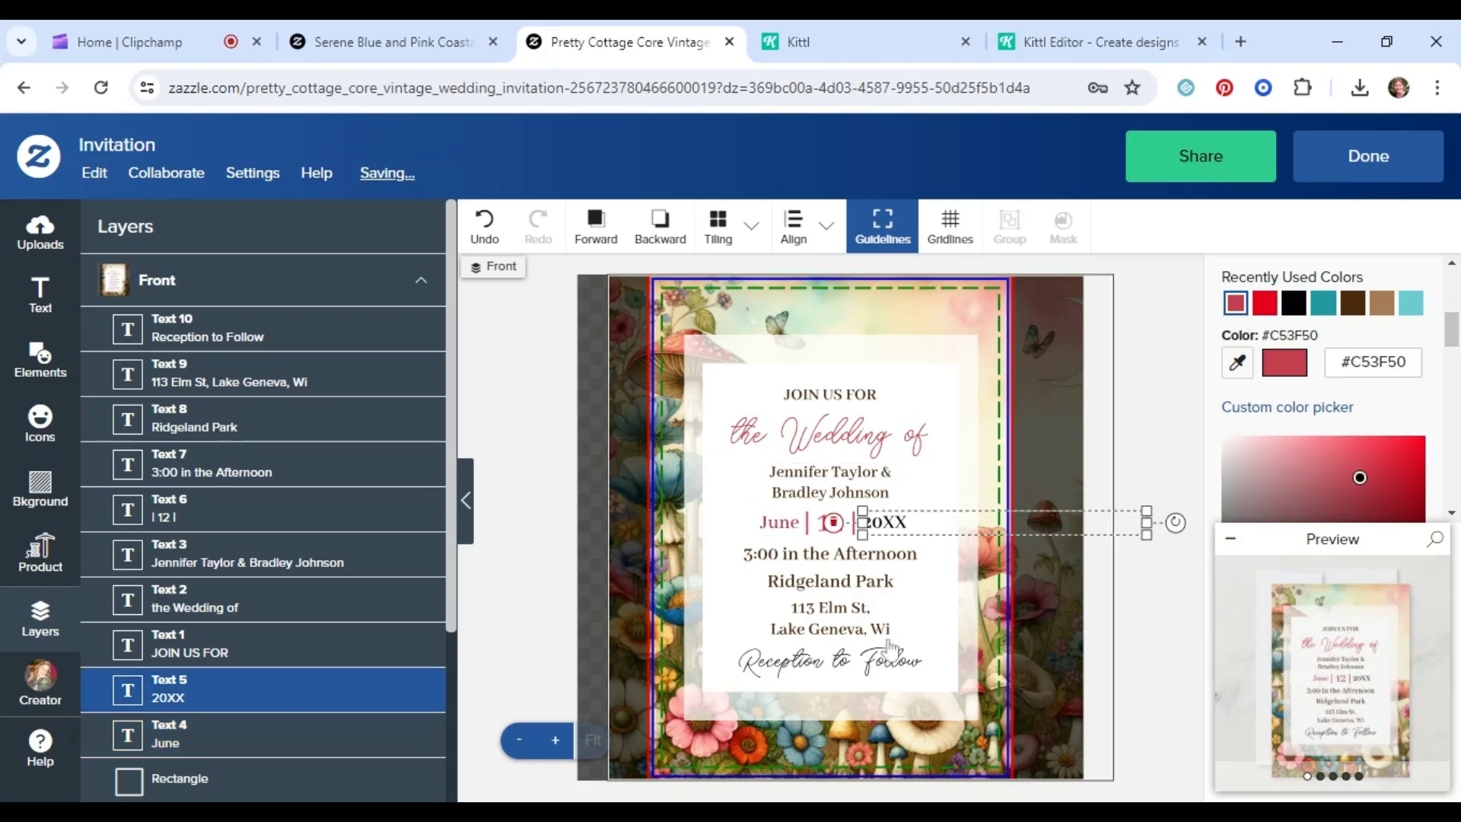
left_click(920, 656)
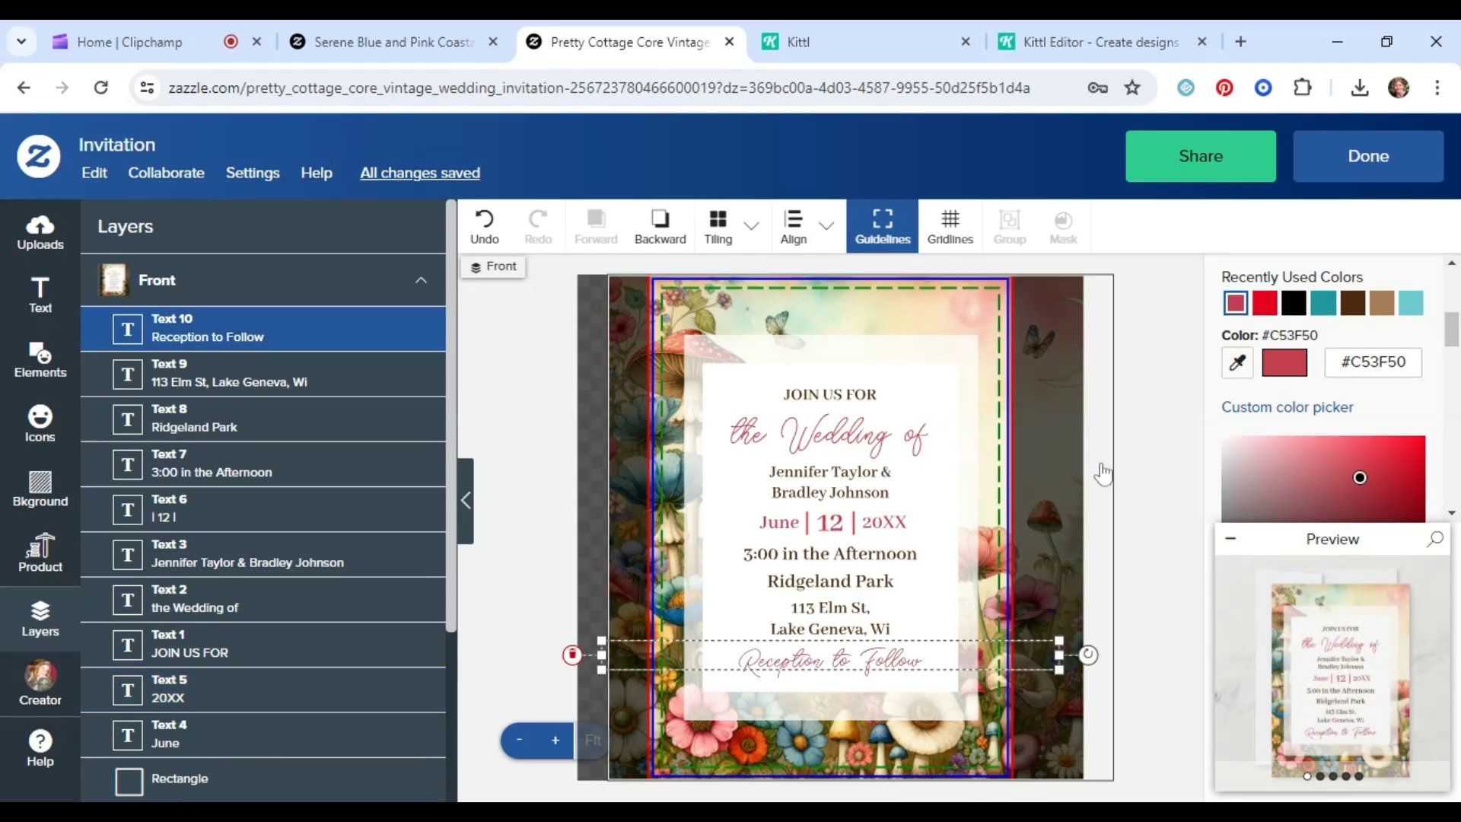
Nudge "JOIN US FOR" slightly down while keeping it centered, and check the front side in the enlarged preview
left_click(870, 397)
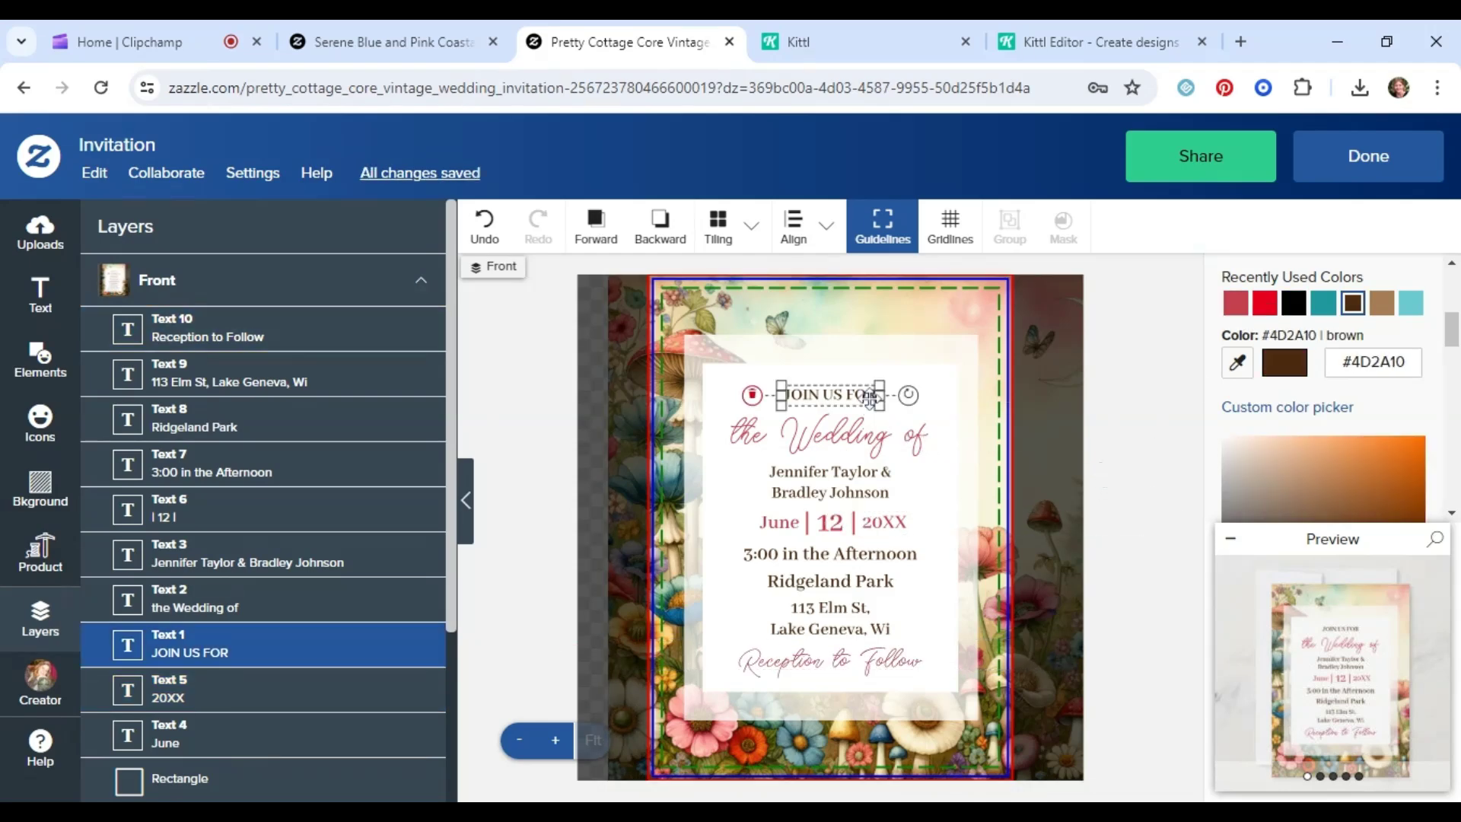
left_click_drag(868, 400, 872, 403)
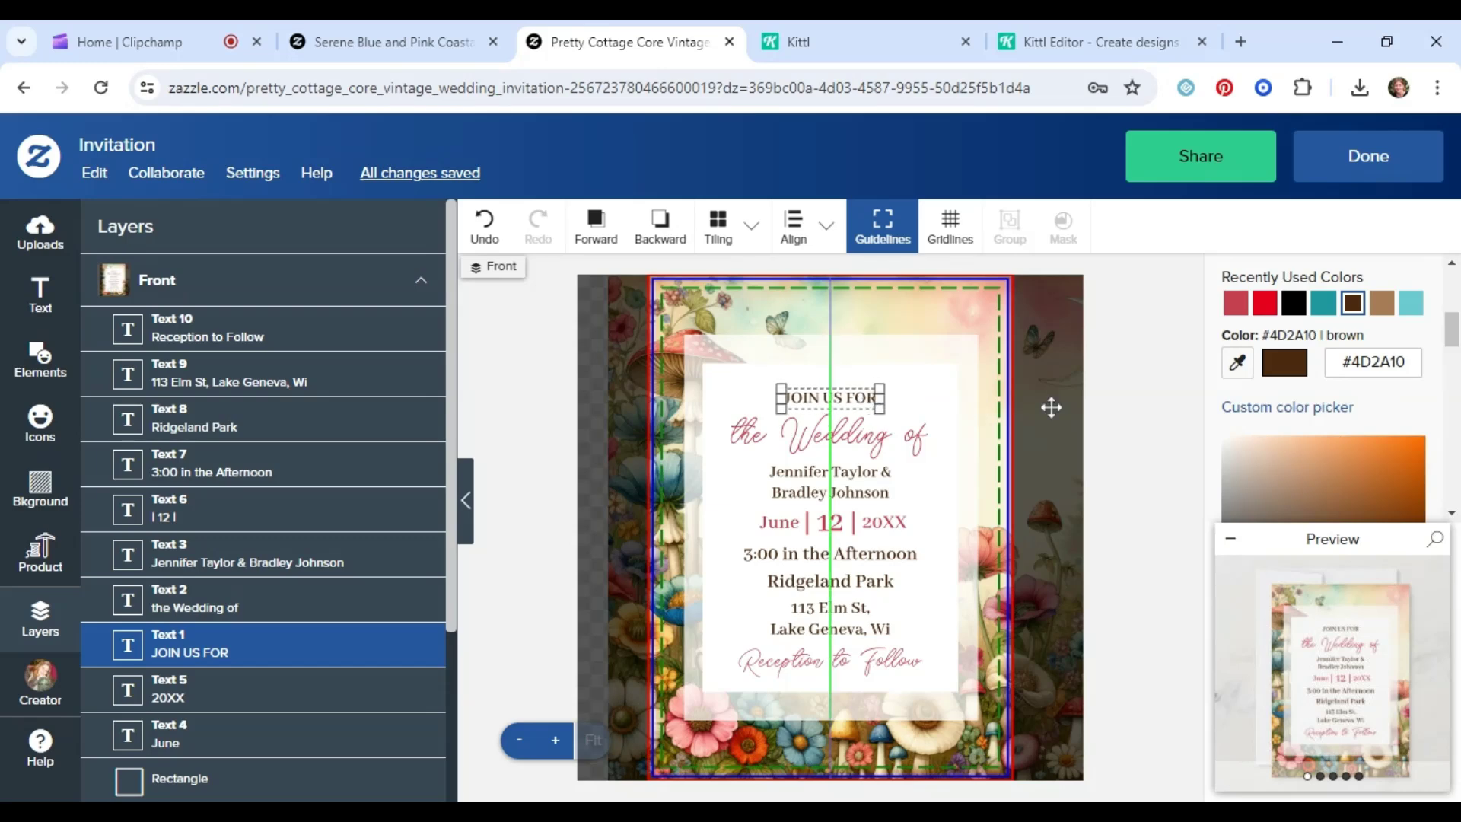
left_click(1048, 412)
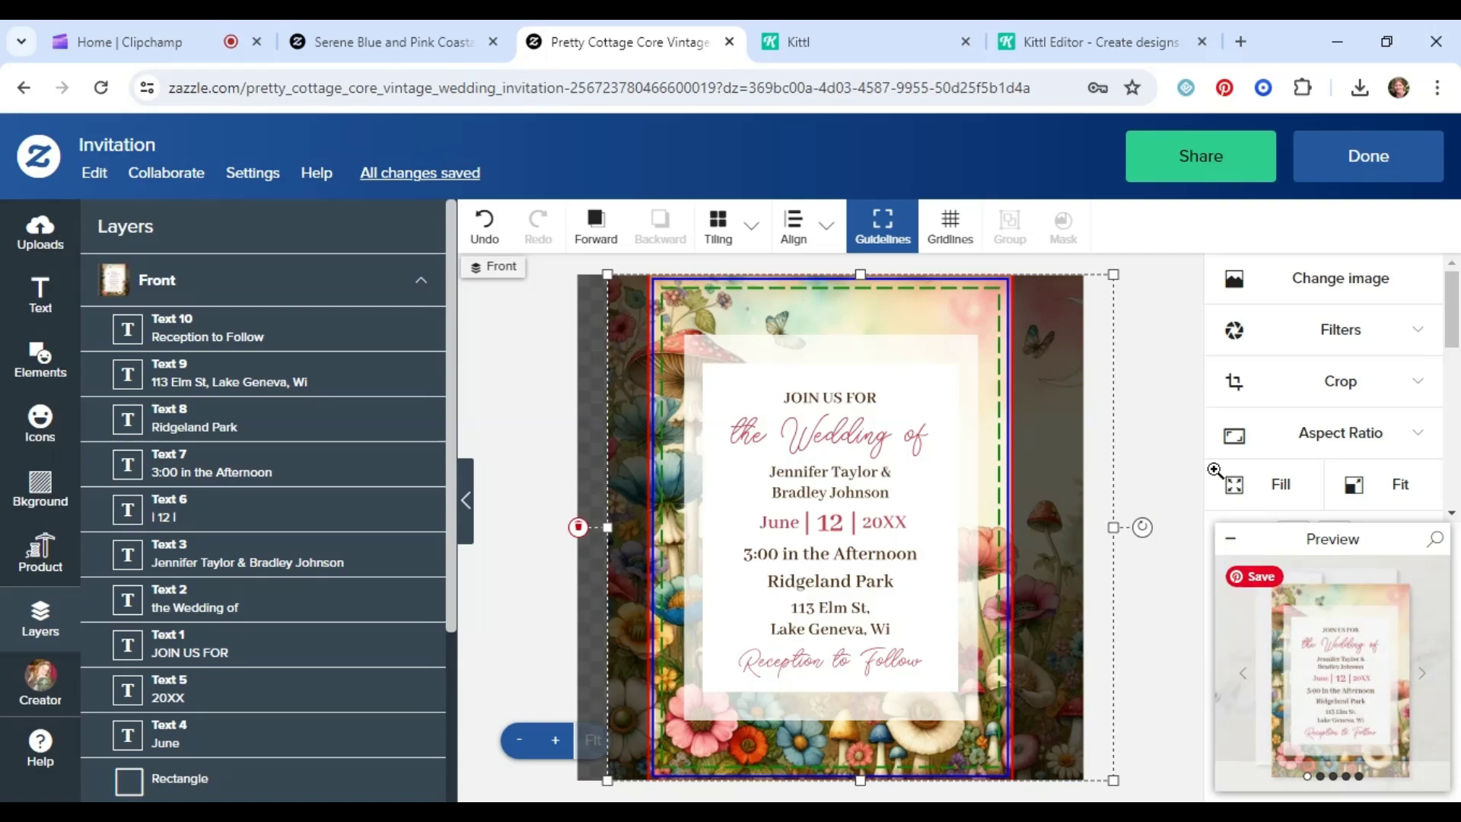
left_click(1250, 387)
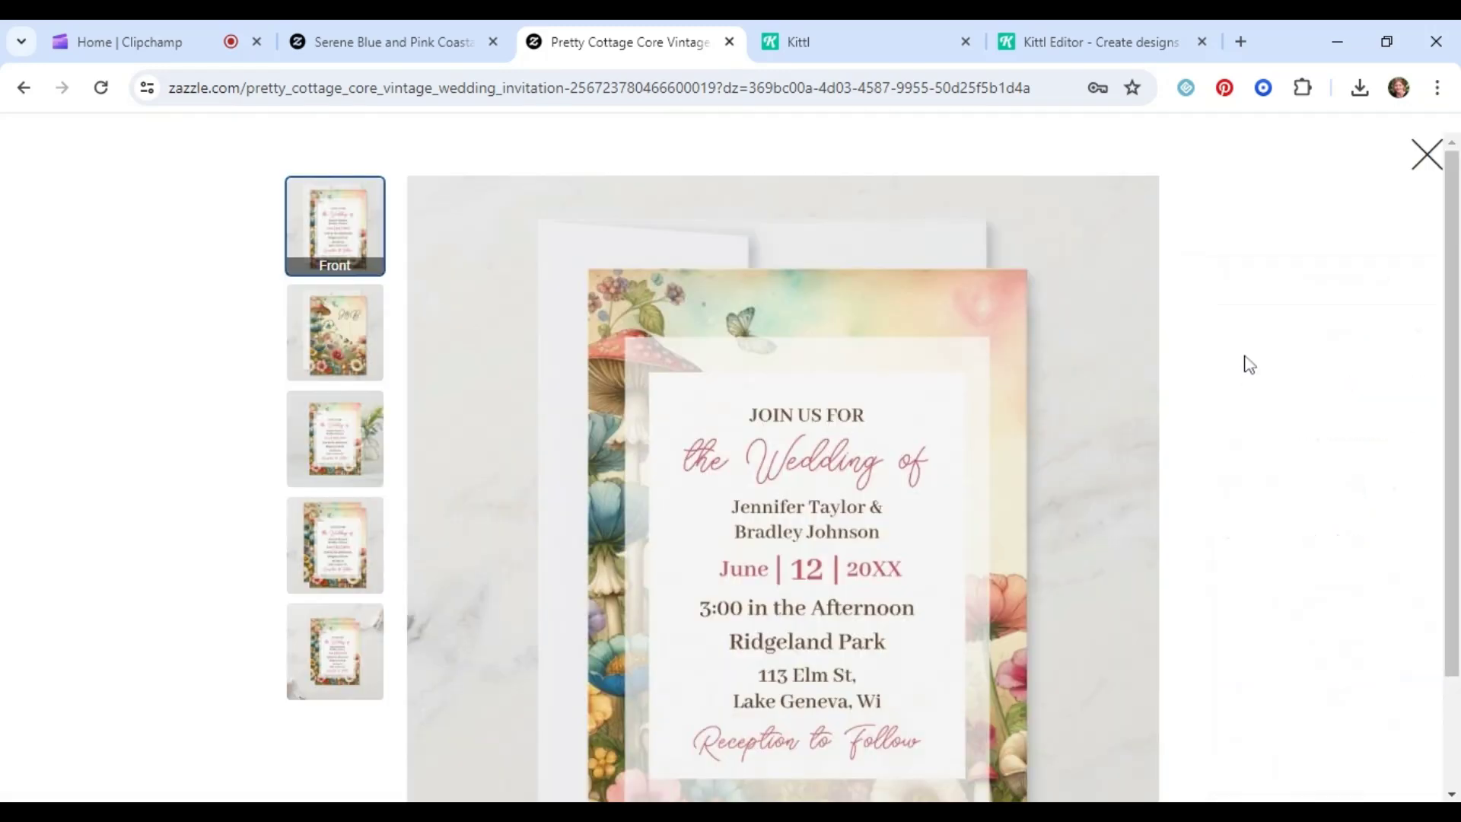
left_click(1217, 435)
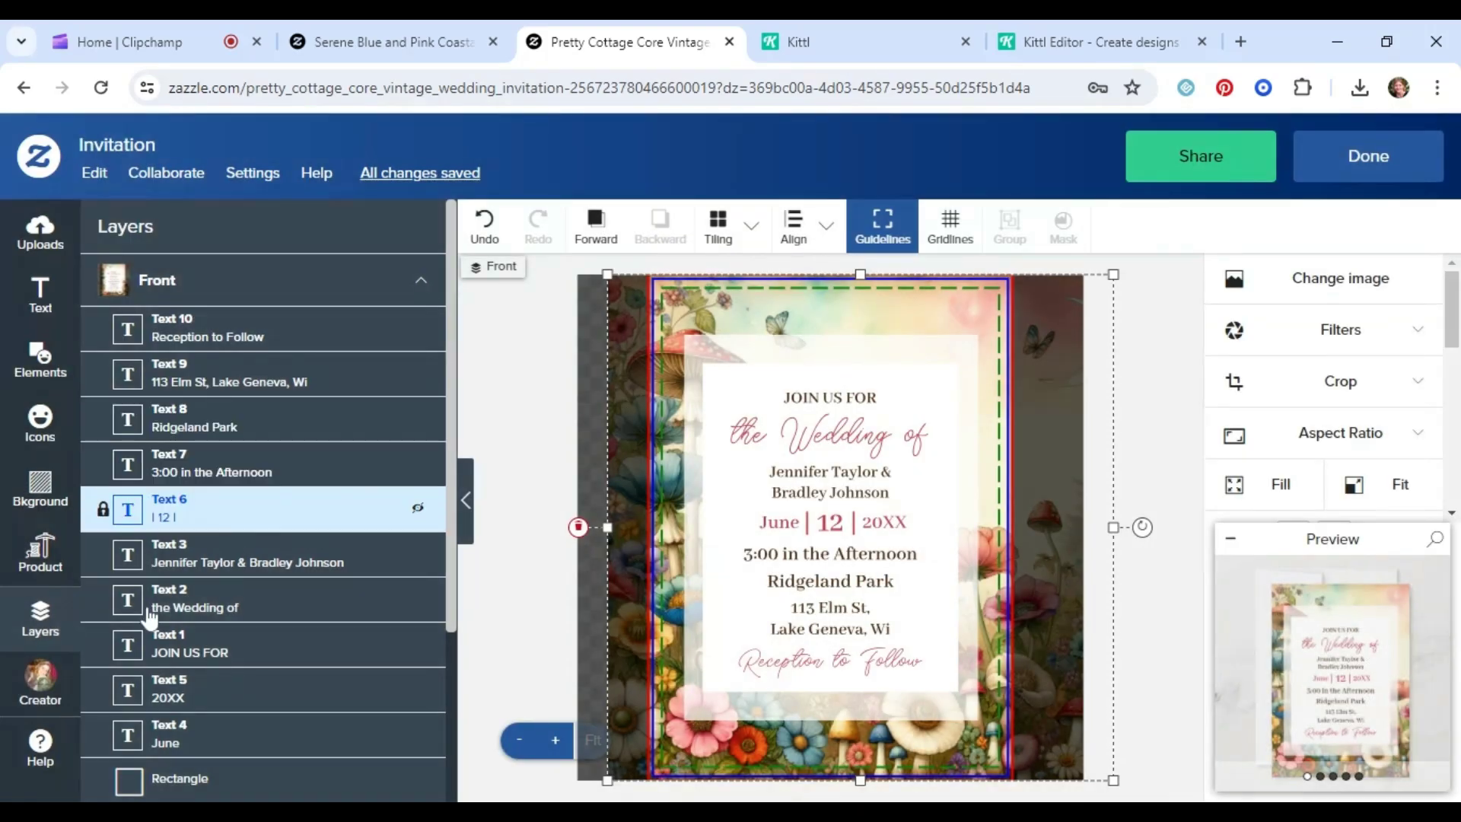
Recolor the "J&B" monogram on the back side dark brown
scroll(229, 730, "down", 3)
left_click(213, 768)
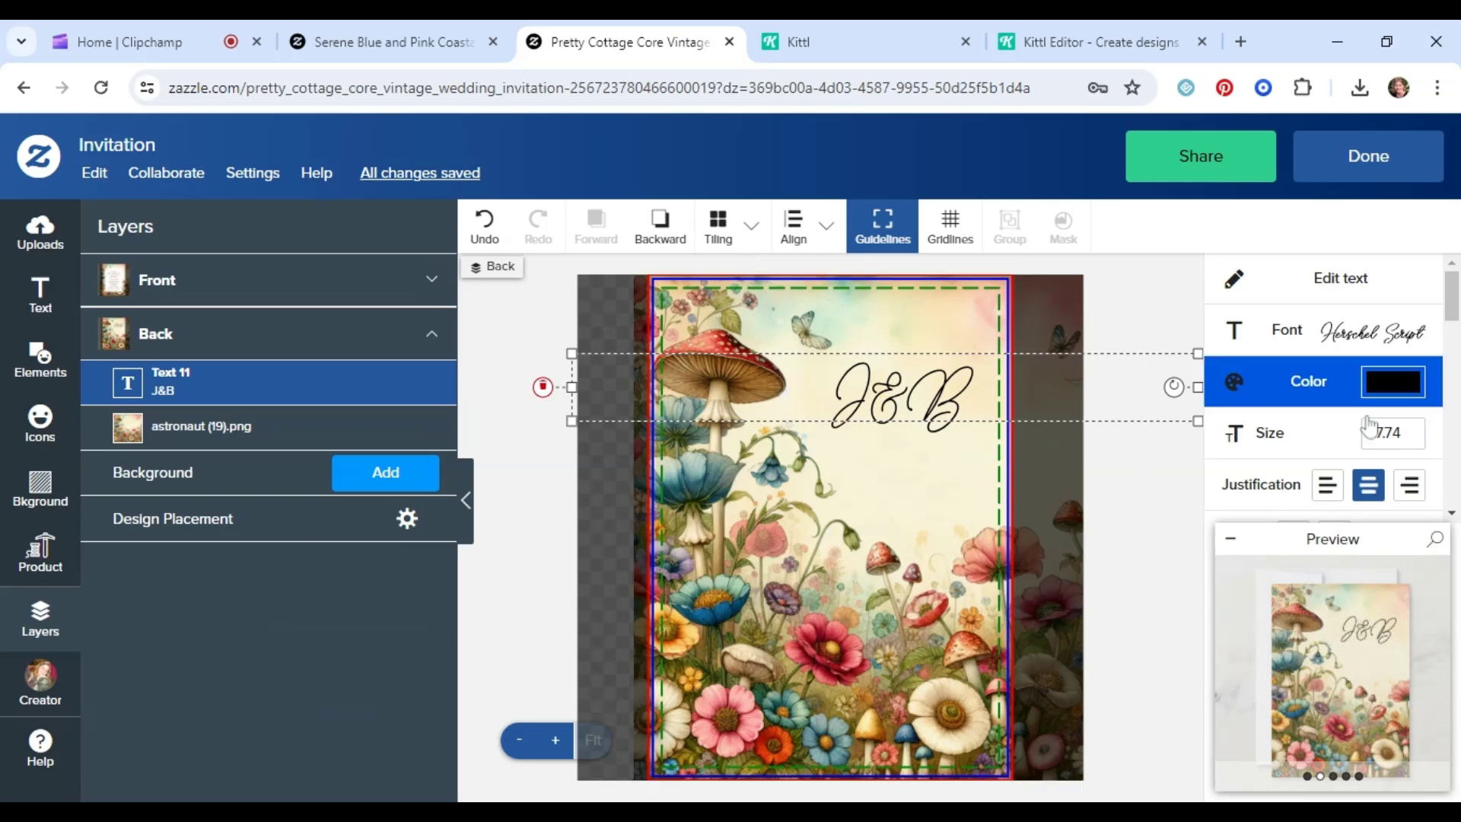
left_click(1361, 392)
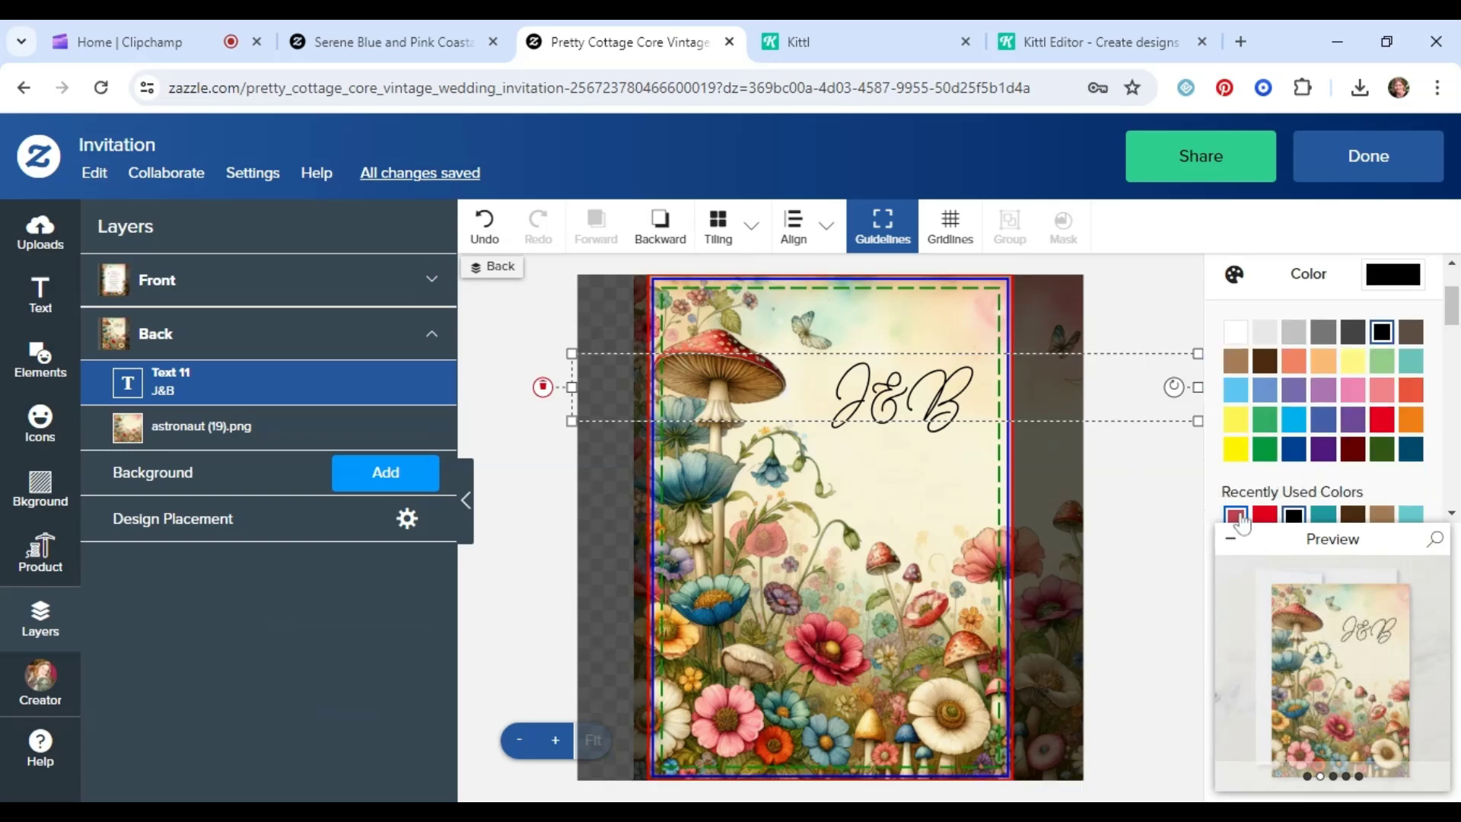
left_click(1238, 517)
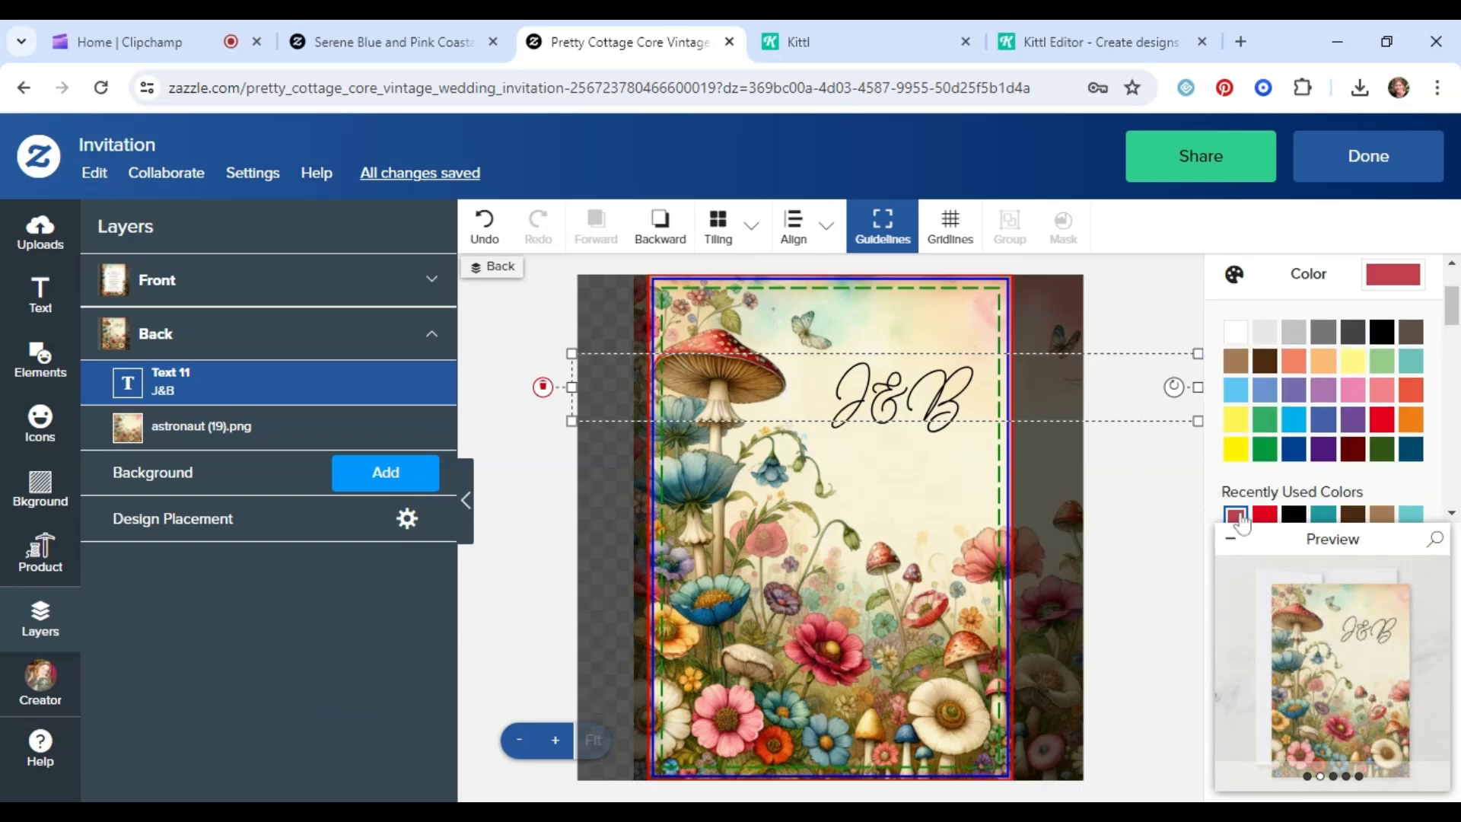
left_click(1263, 368)
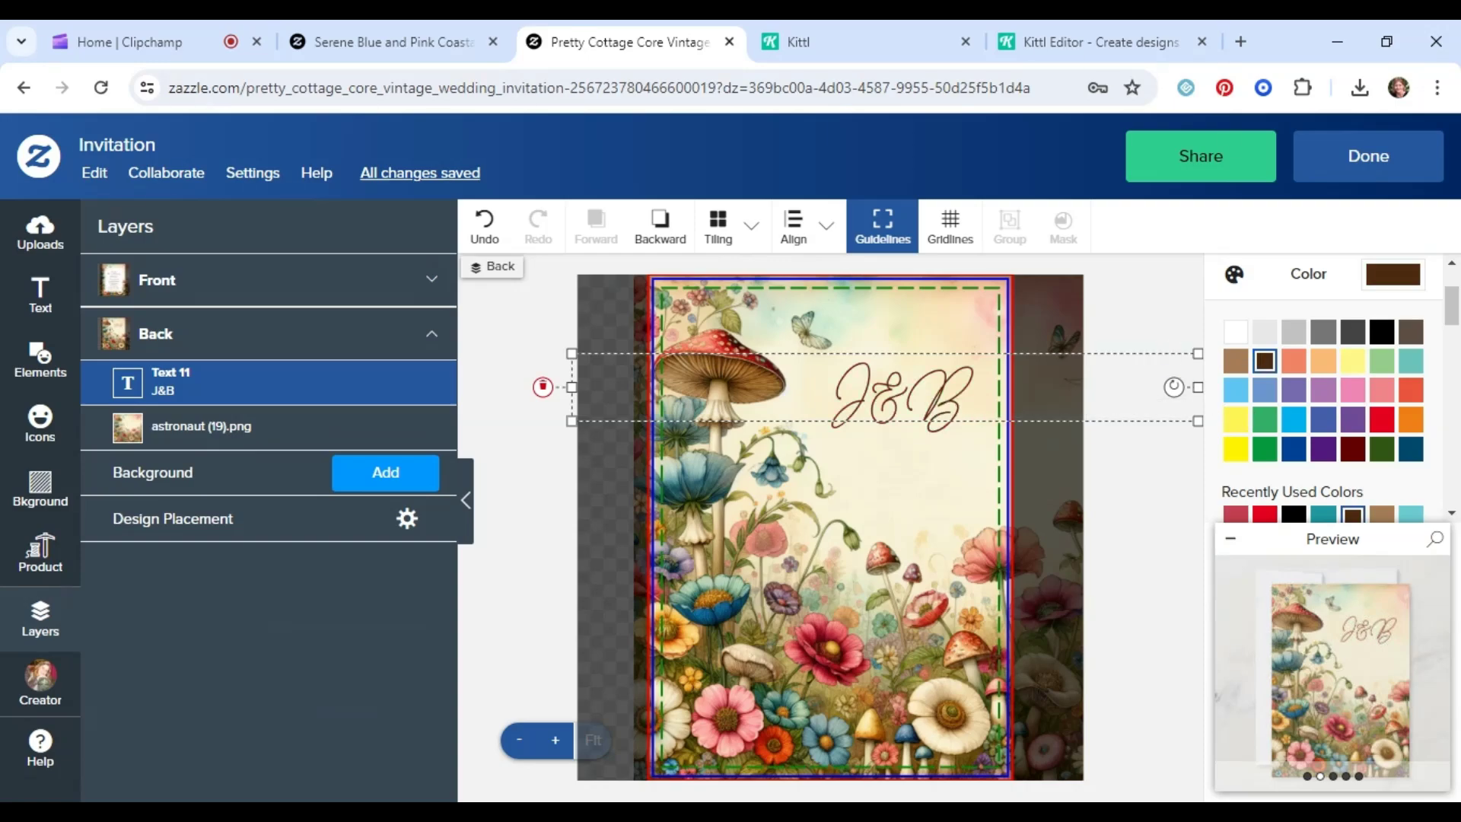
Deselect the monogram, finish editing the design and view the updated invitation on its product page
key("Escape")
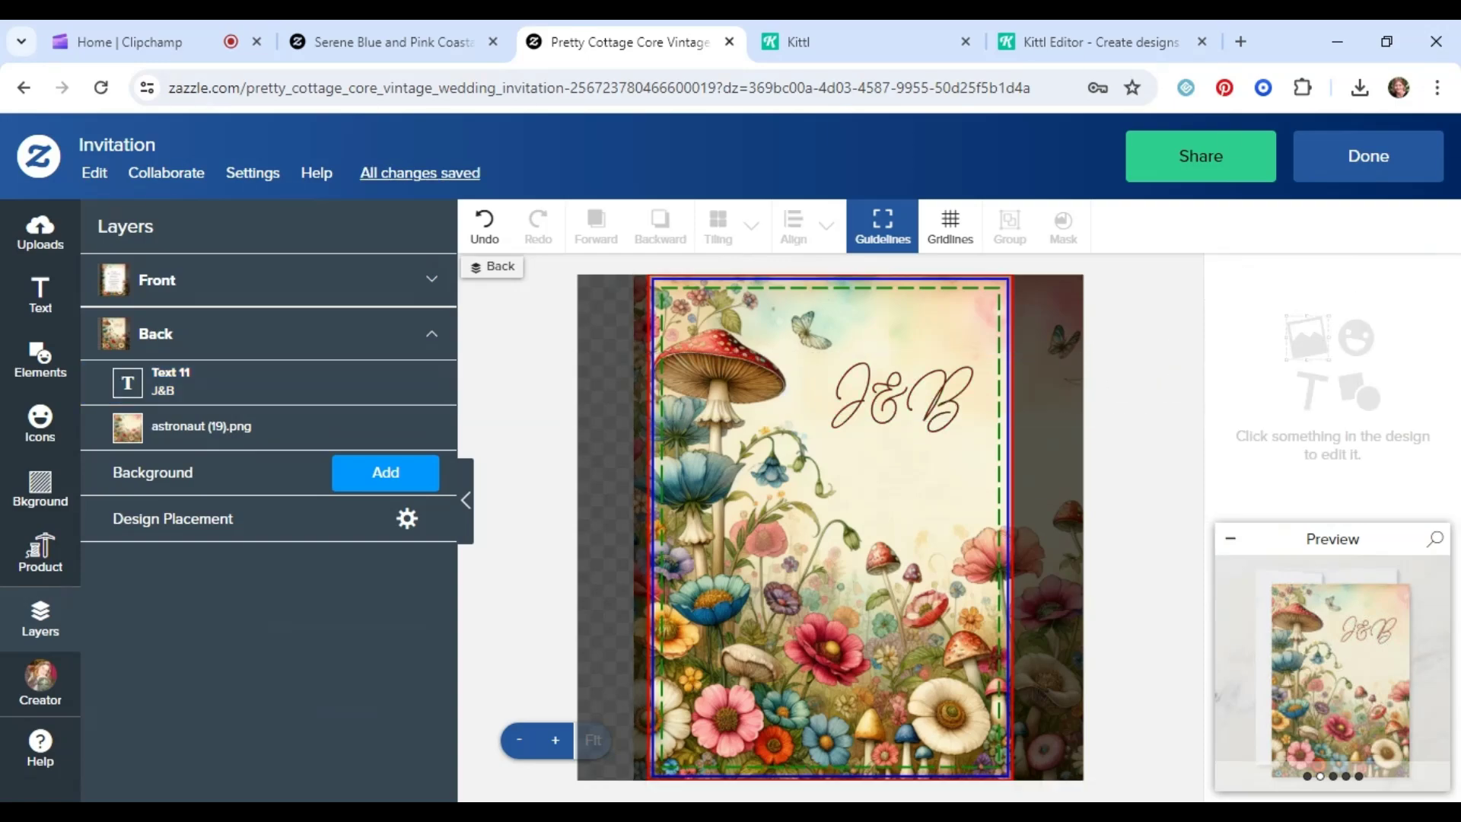
left_click(1368, 156)
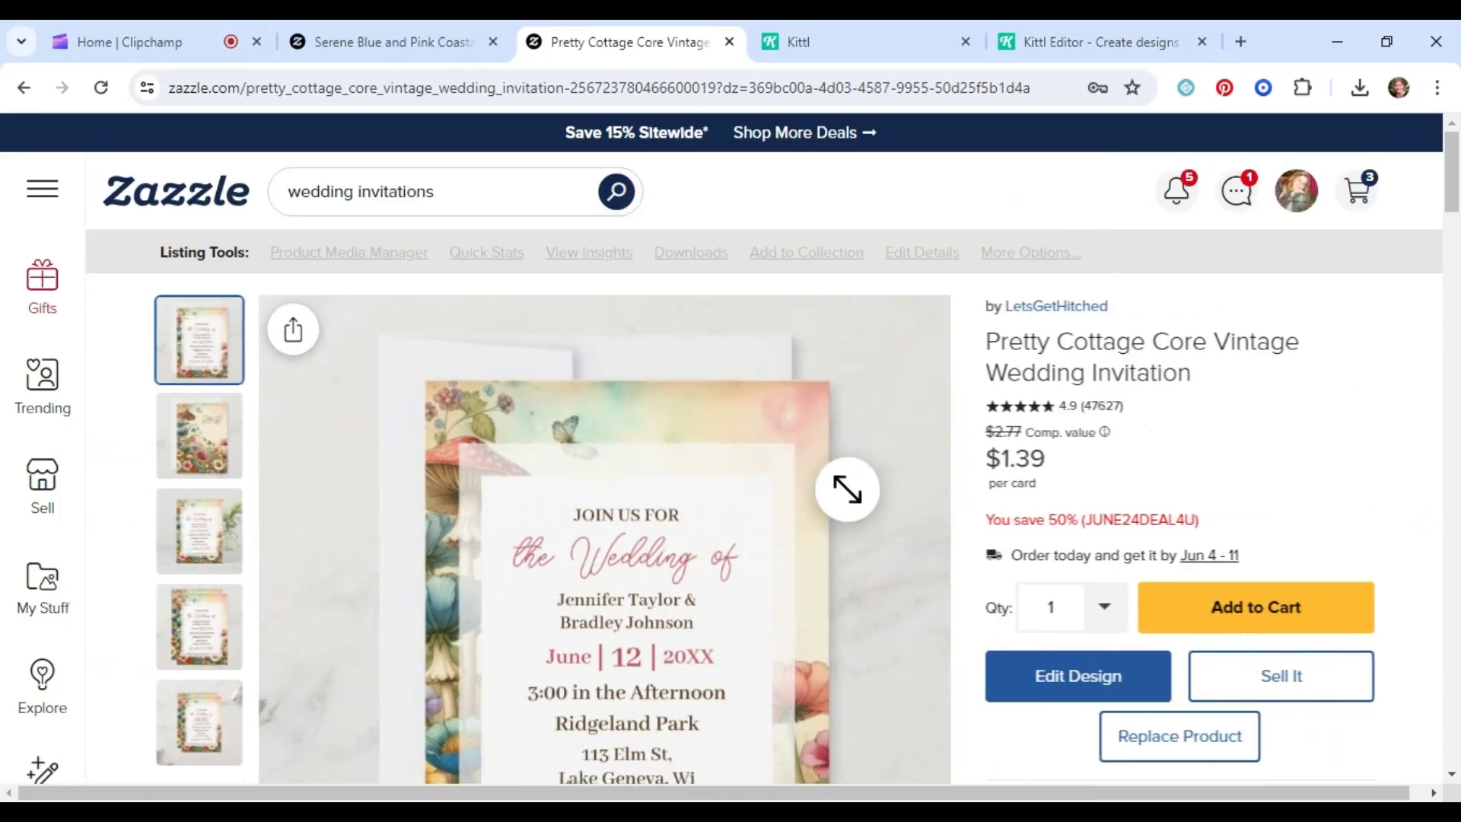
scroll(730, 457, "down", 2)
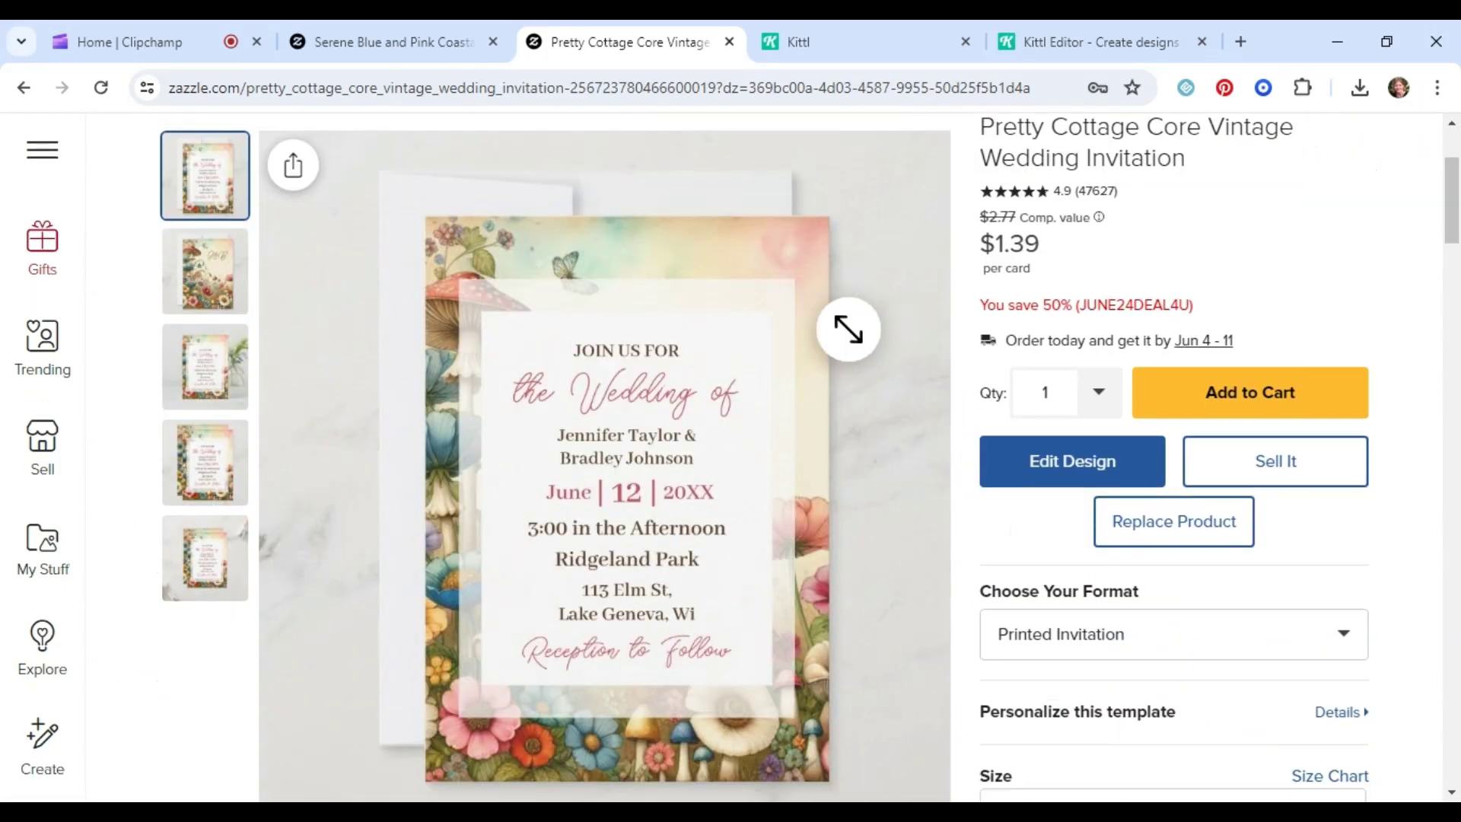
Look through the product page's preview images of the invitation and return to the first front view
left_click(204, 300)
left_click(221, 367)
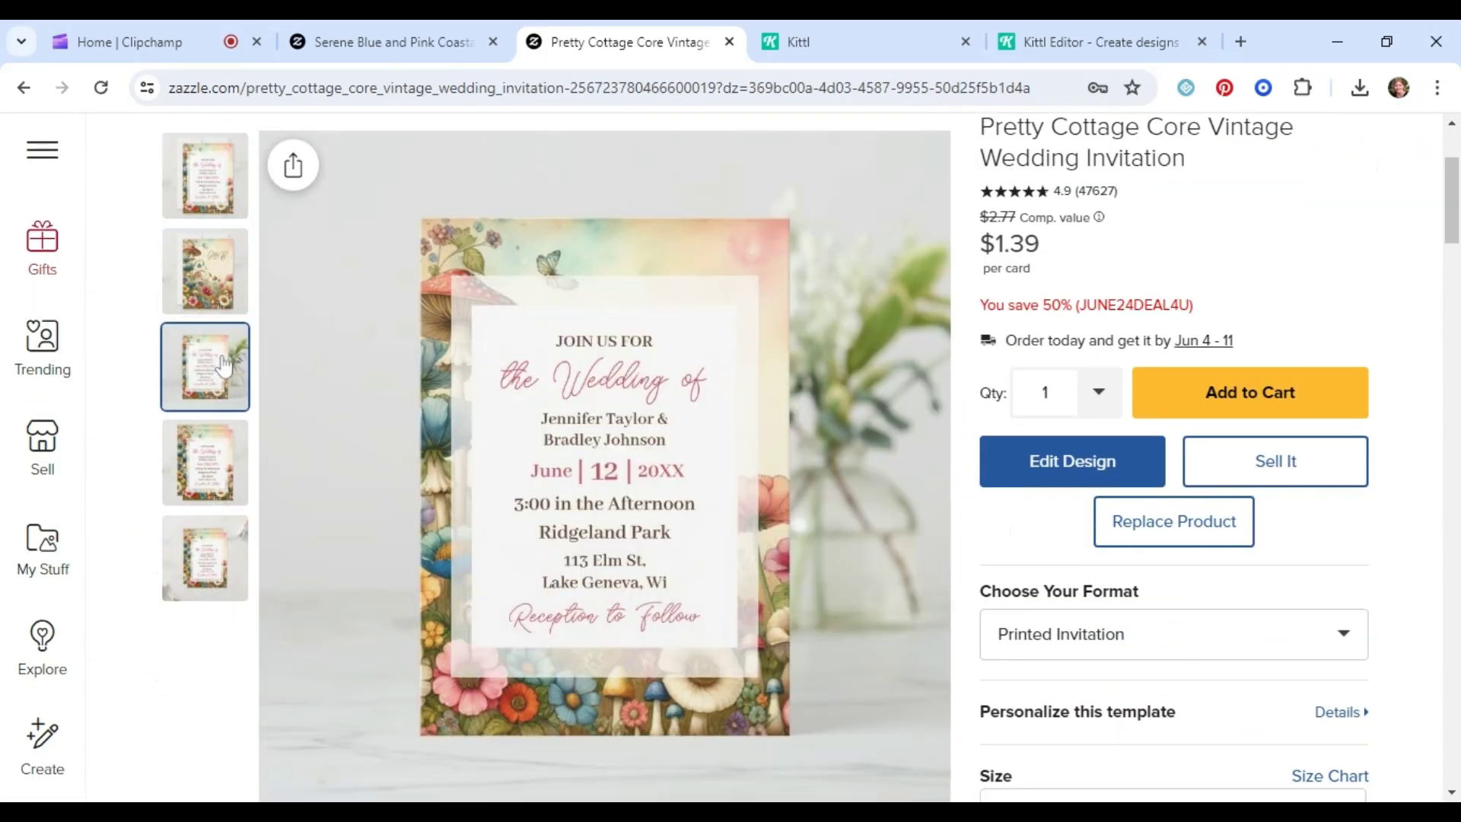
left_click(219, 468)
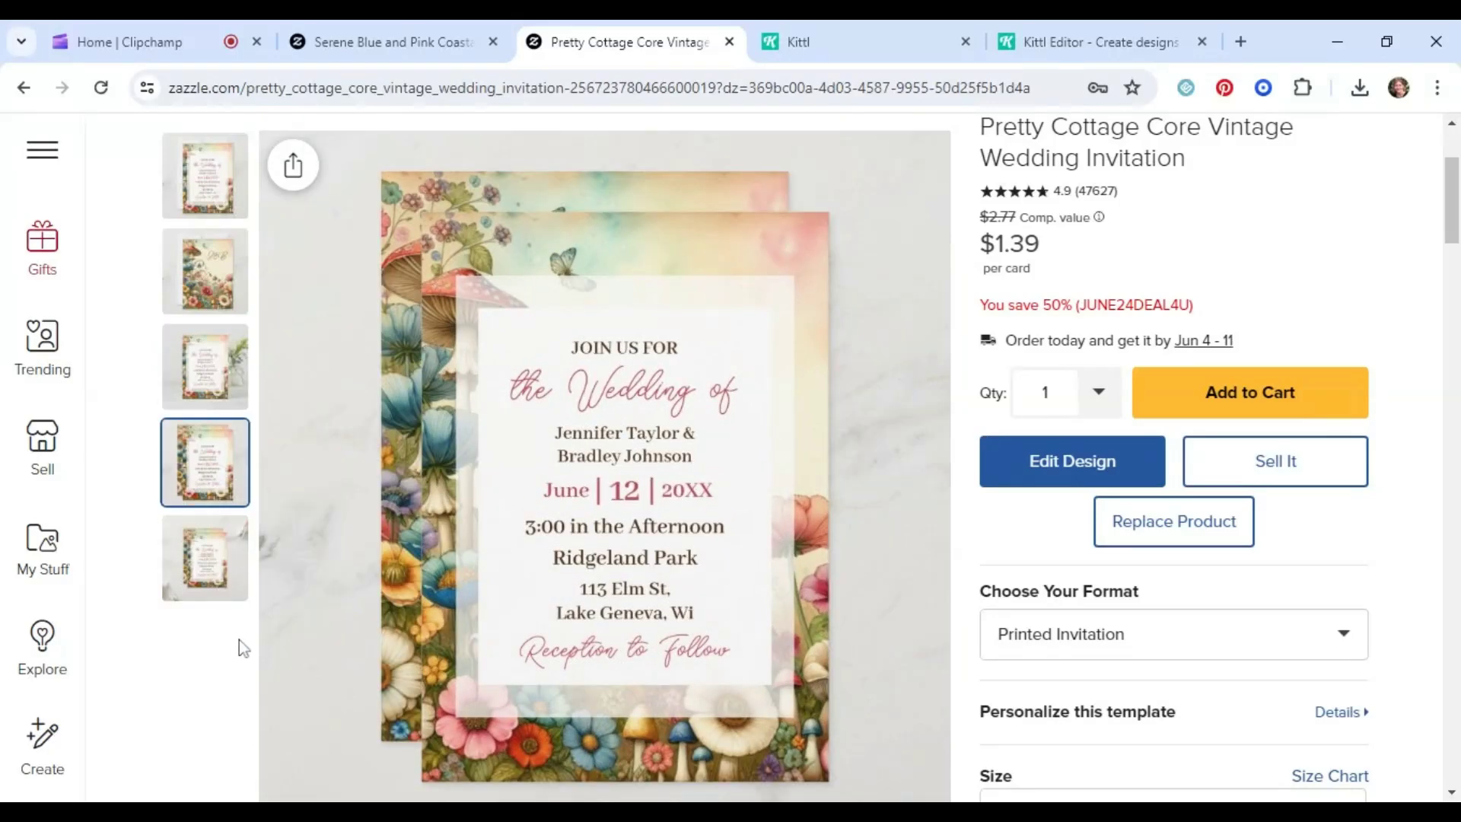
left_click(217, 592)
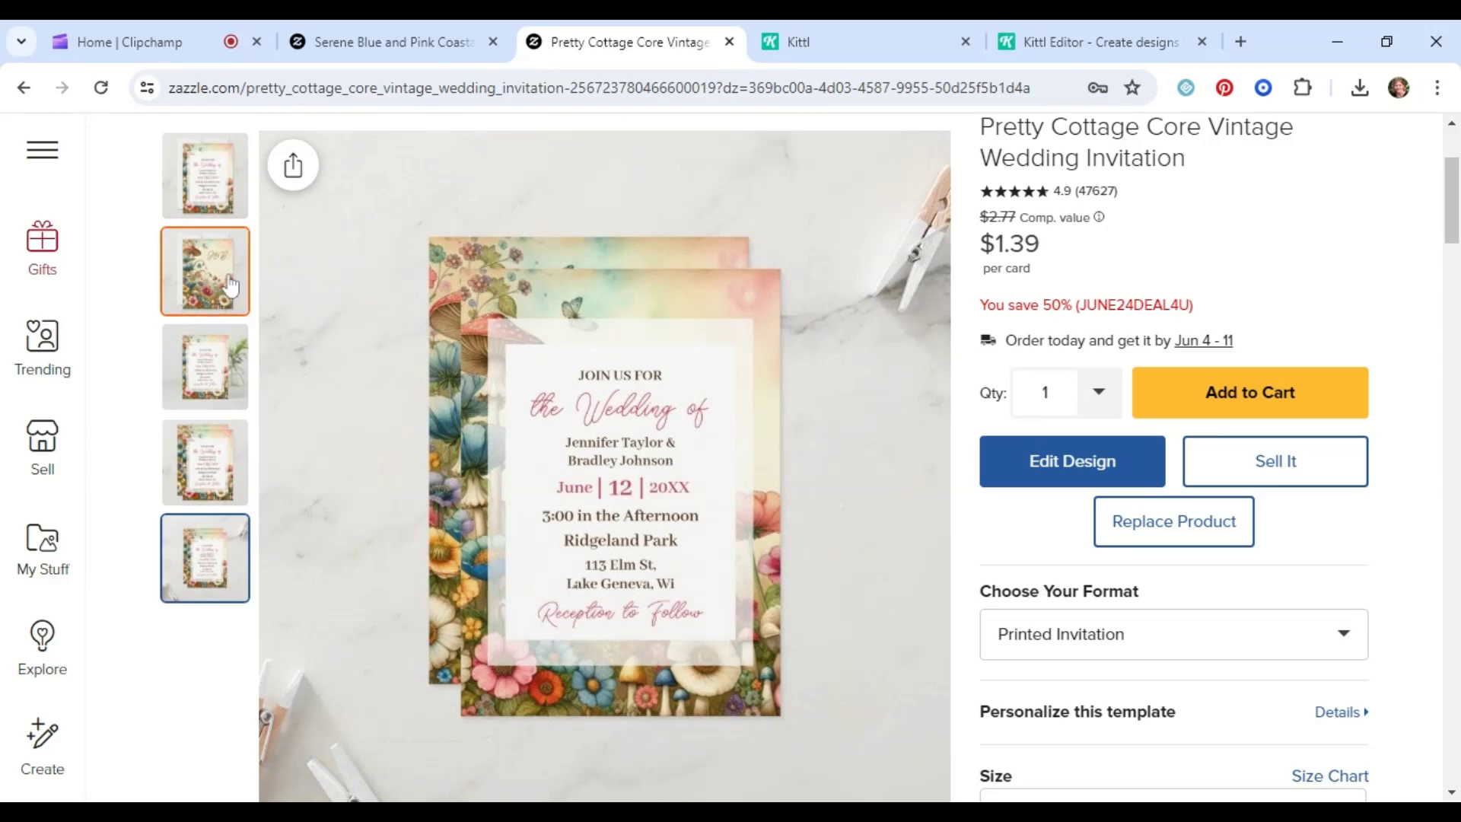
left_click(216, 202)
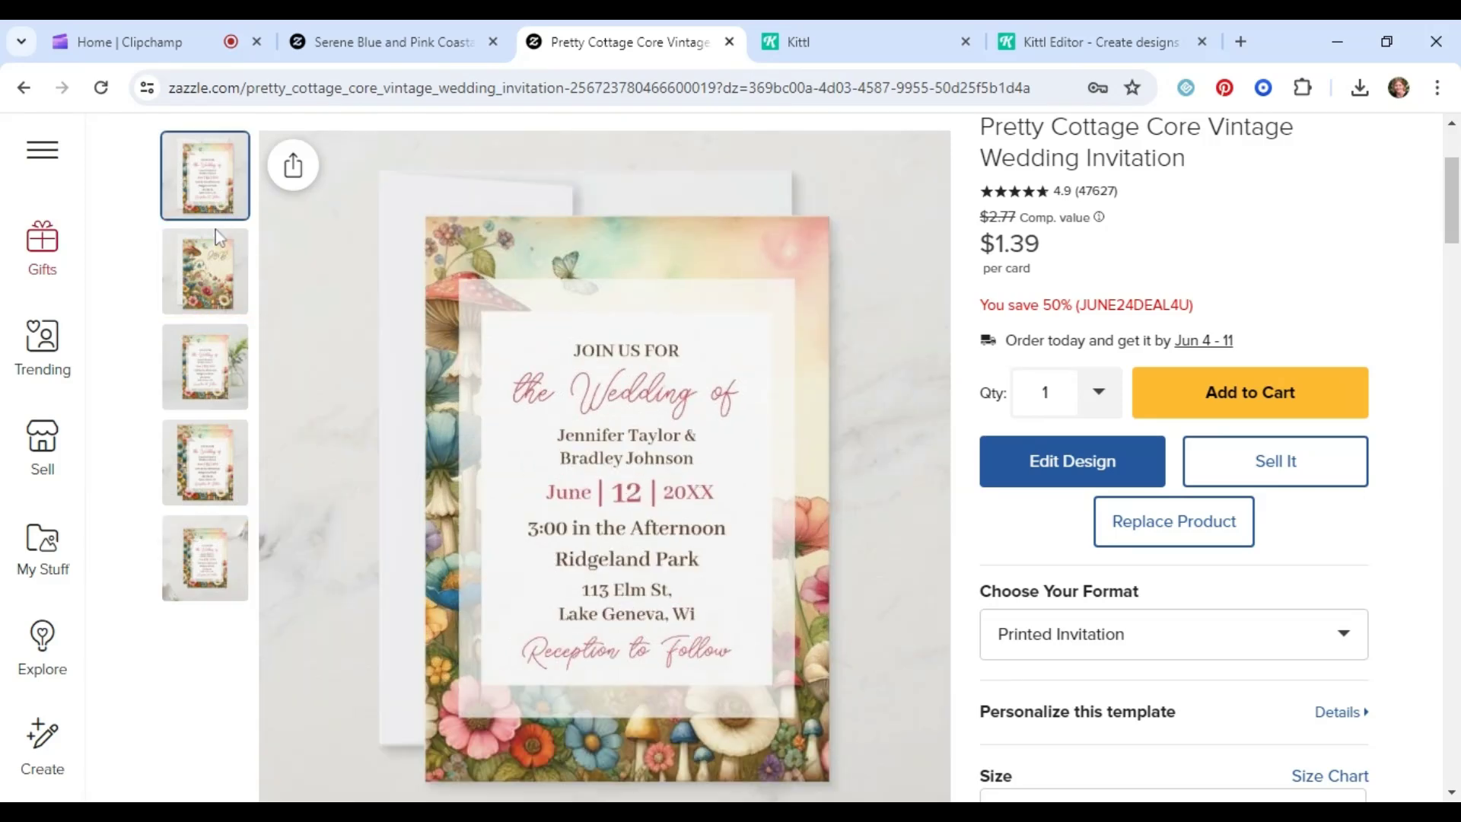
Start posting the invitation for sale and enter the title "Pretty Cottage Core Elegant Wedding"
left_click(1278, 479)
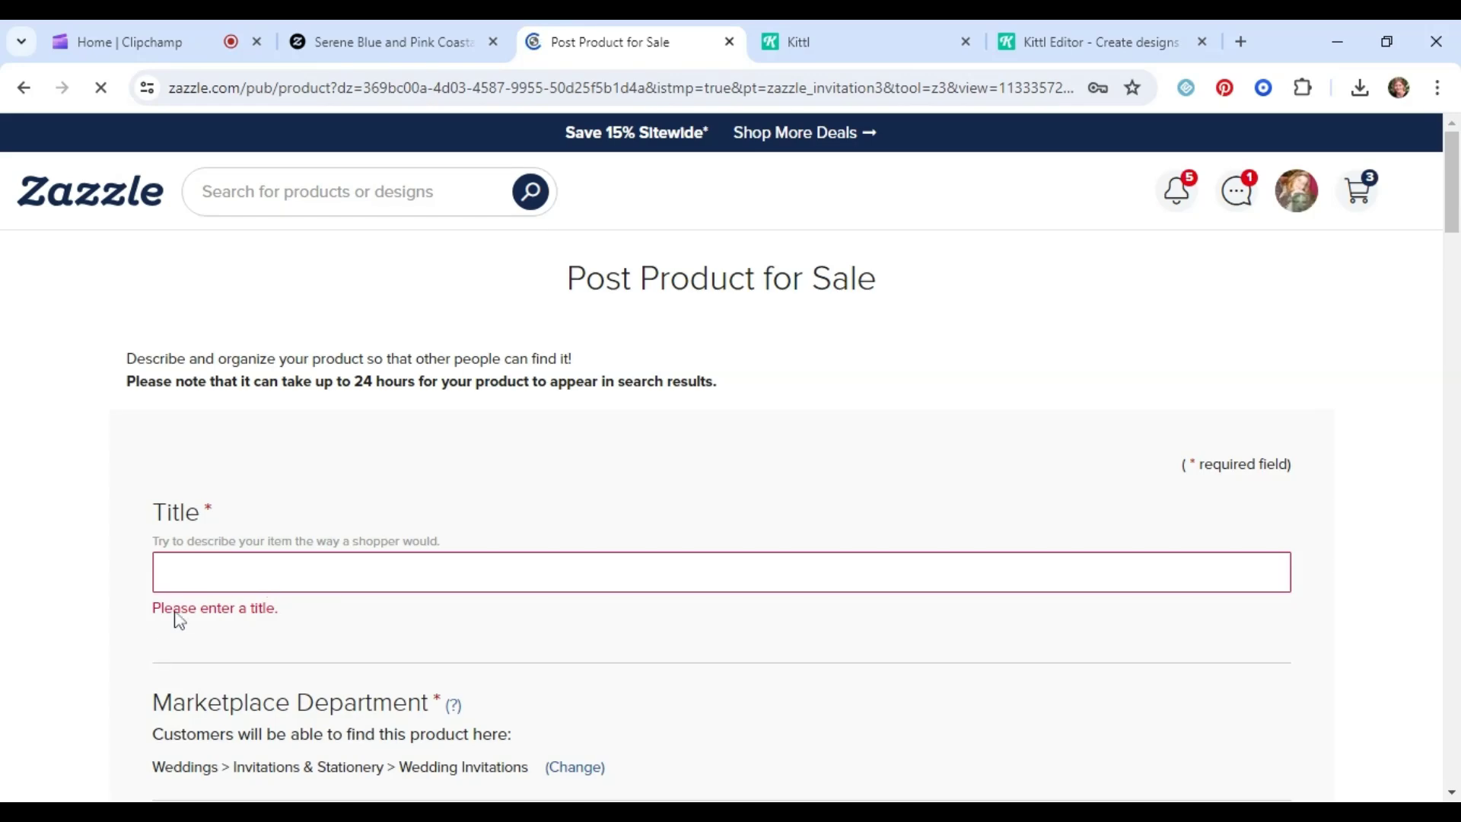
left_click(165, 572)
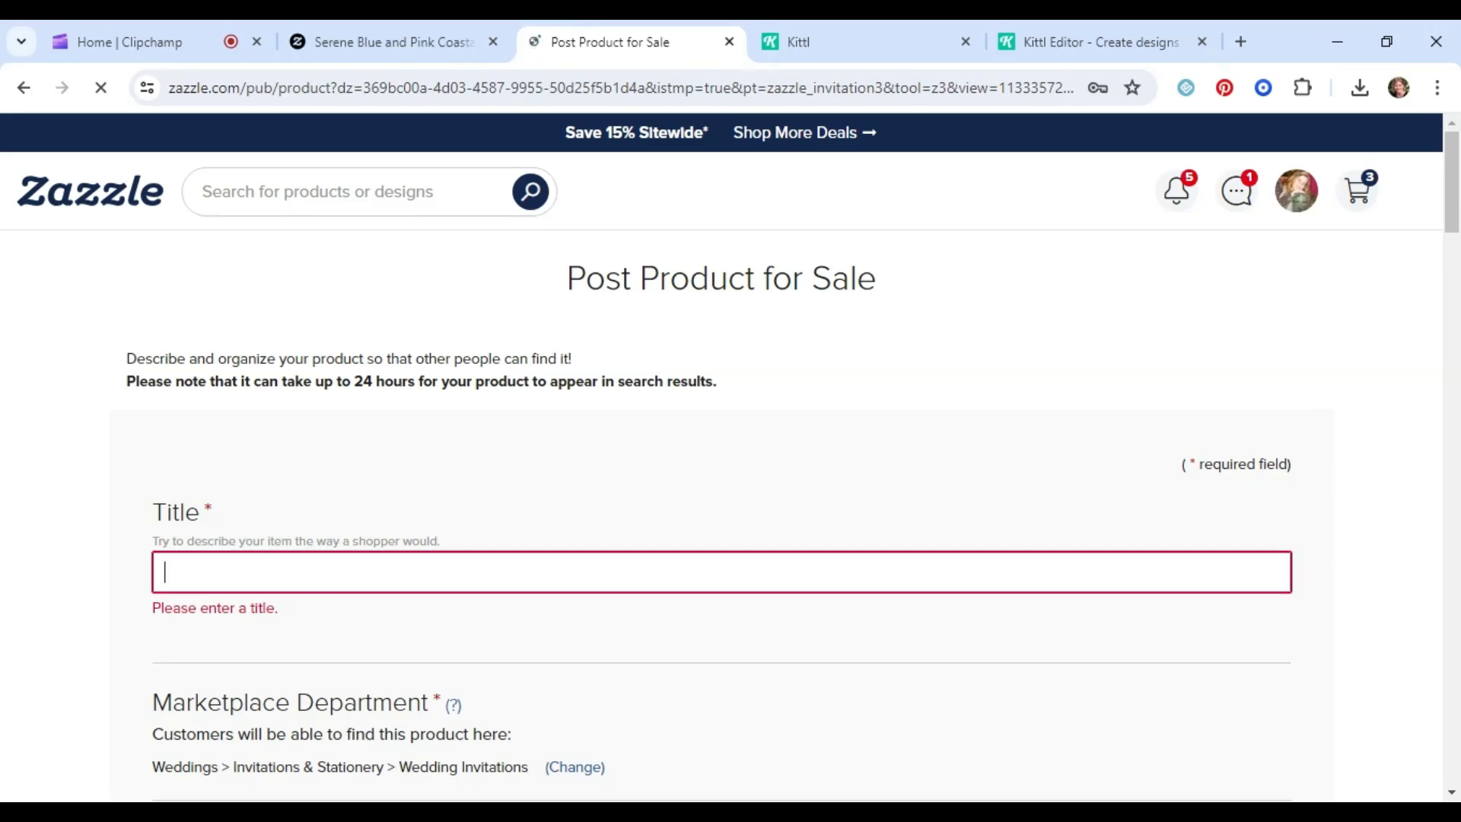
type("Prett")
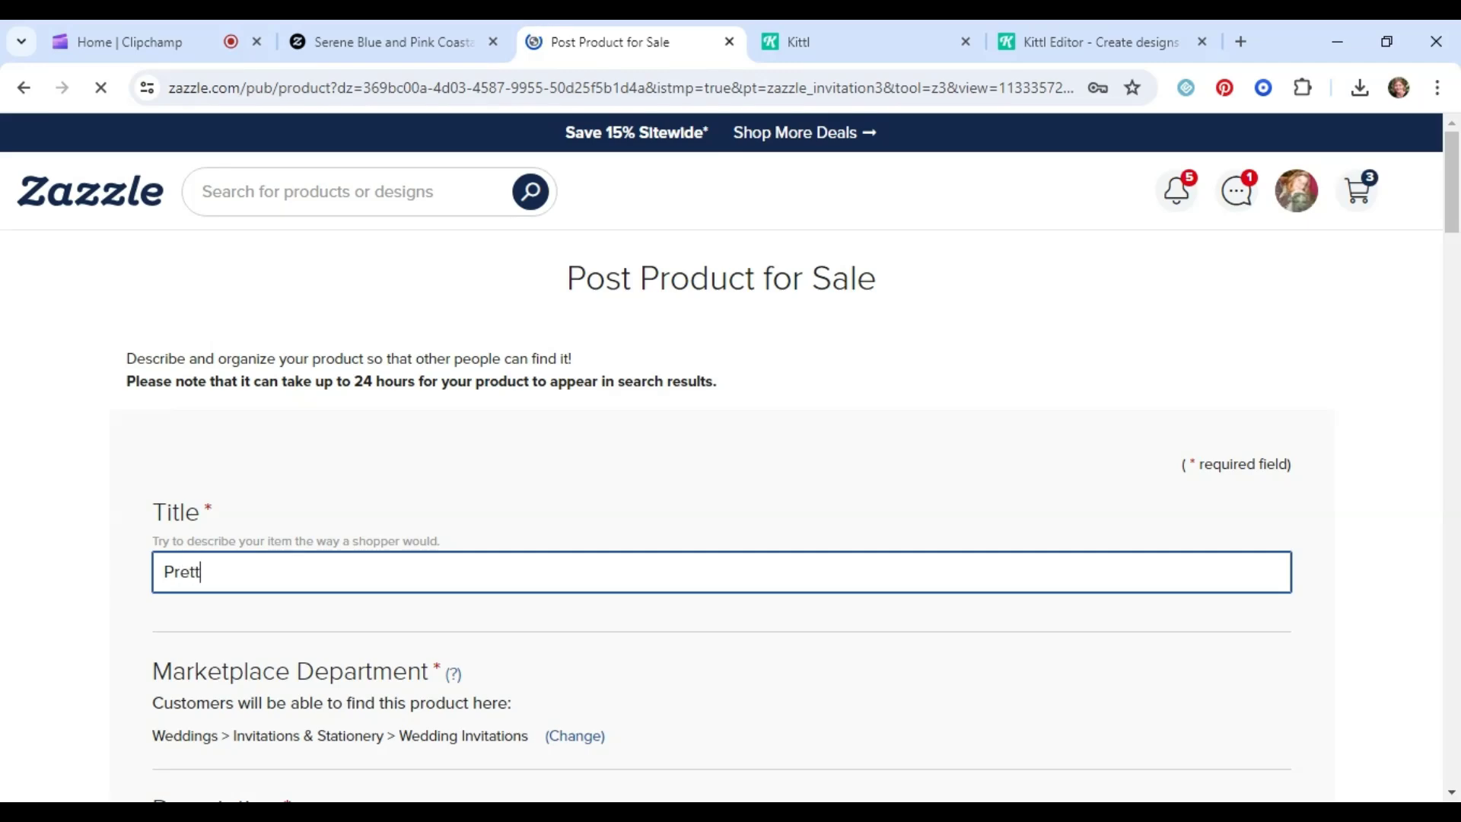
type("y Cottaga")
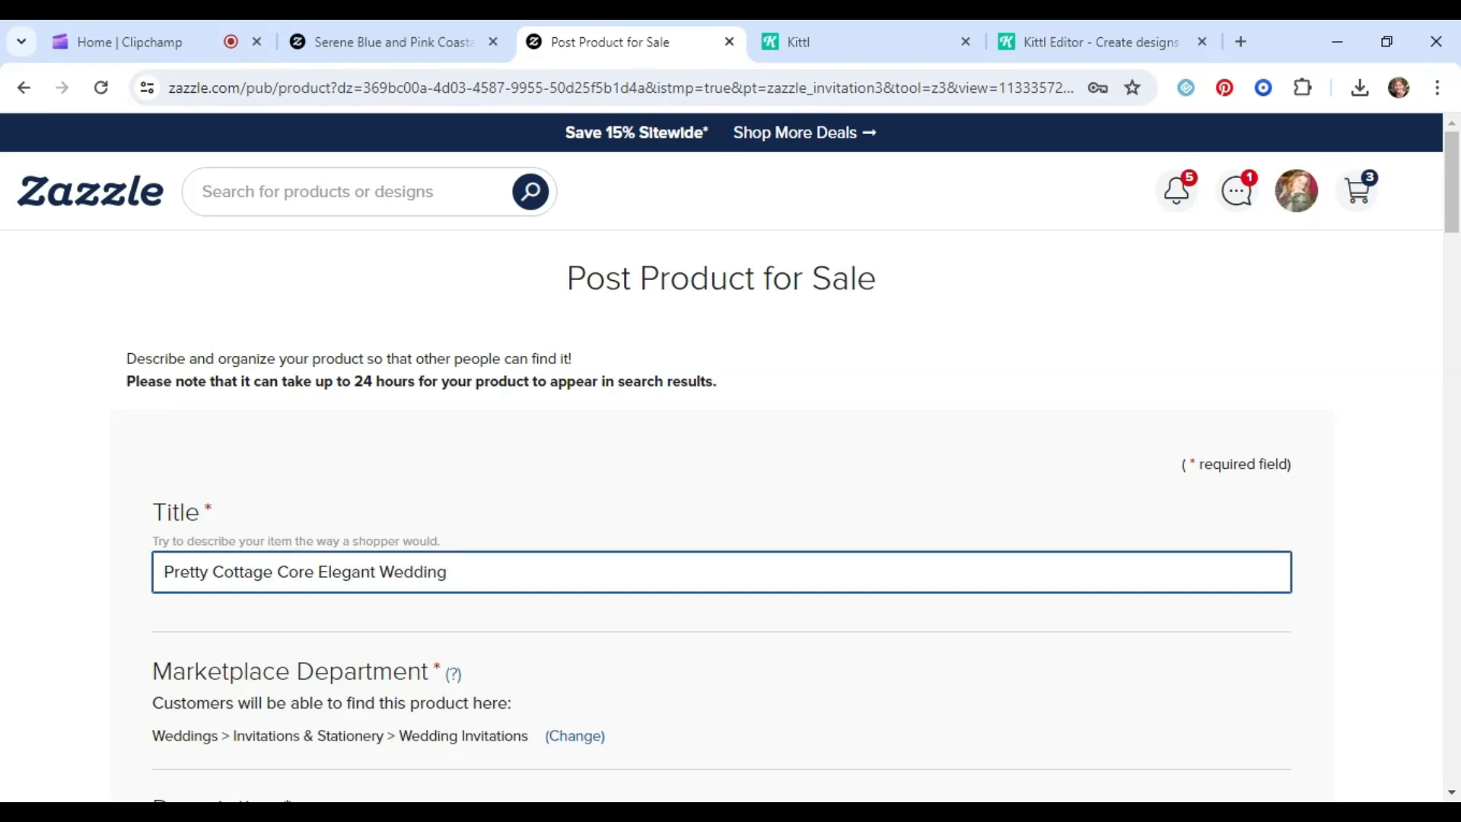
Choose Weddings > Invitations & Stationery > Wedding Invitations as the marketplace department
scroll(204, 607, "down", 3)
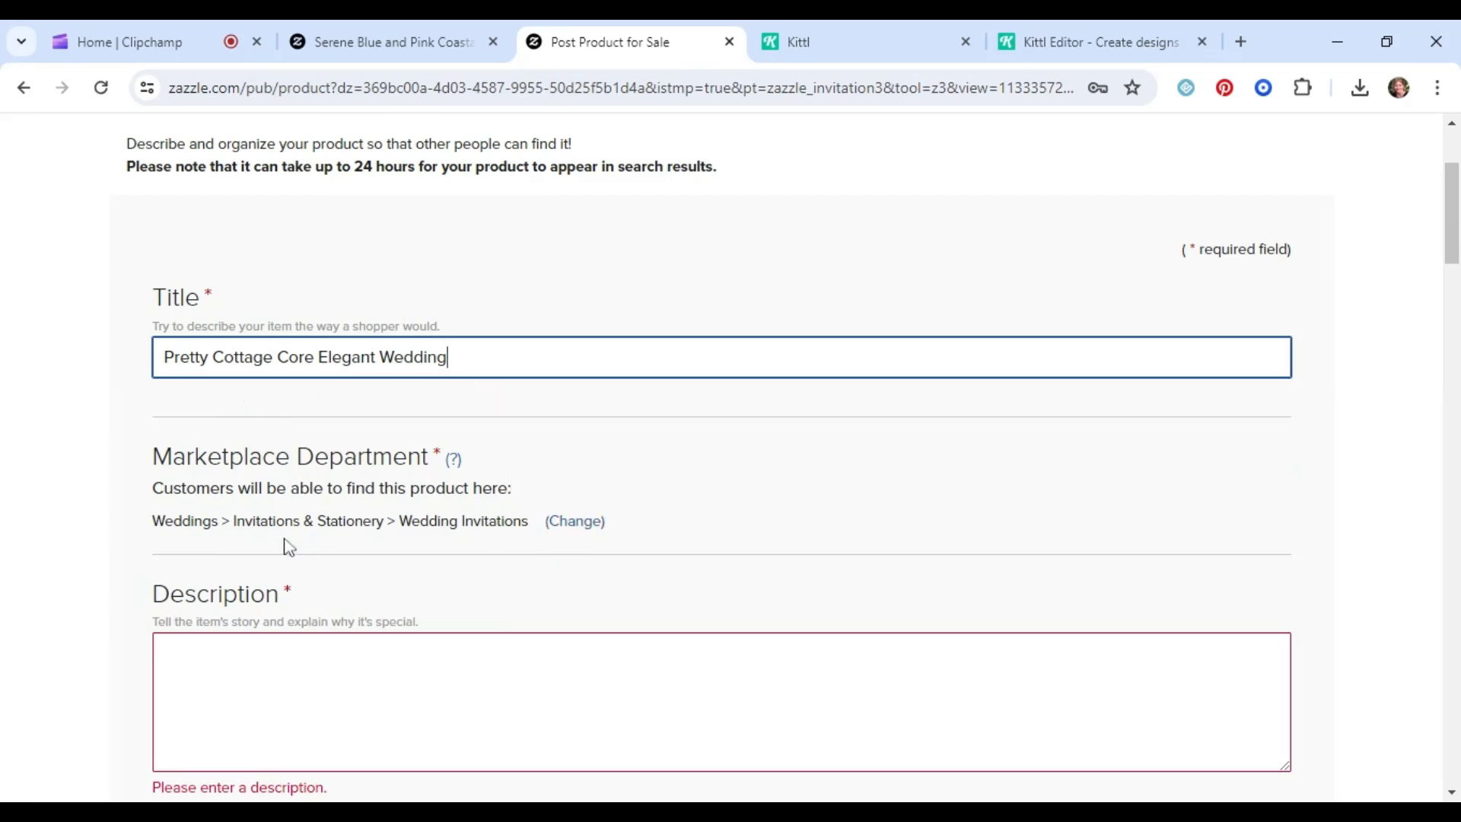
left_click(623, 527)
left_click(582, 487)
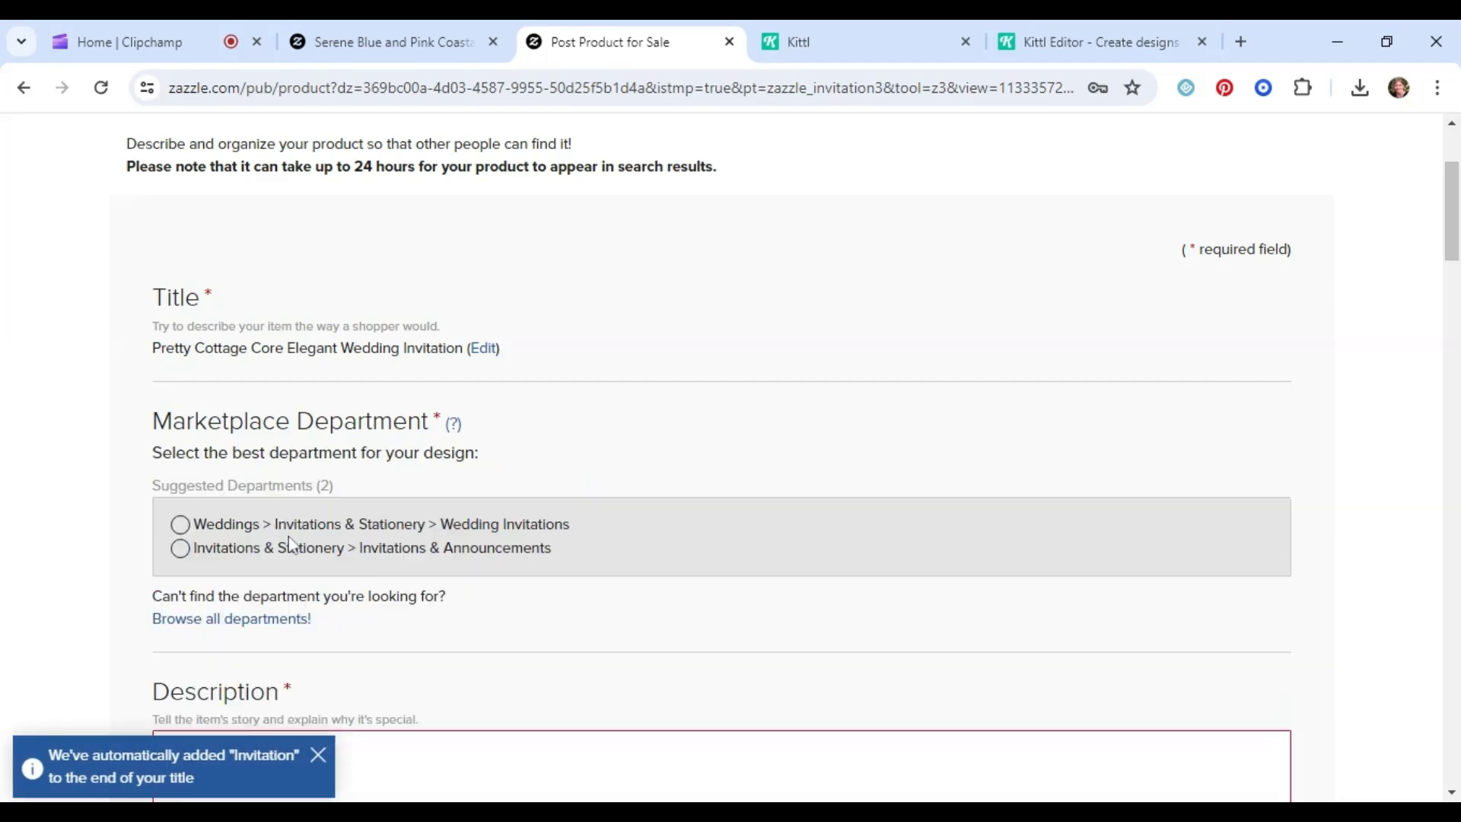
left_click(245, 532)
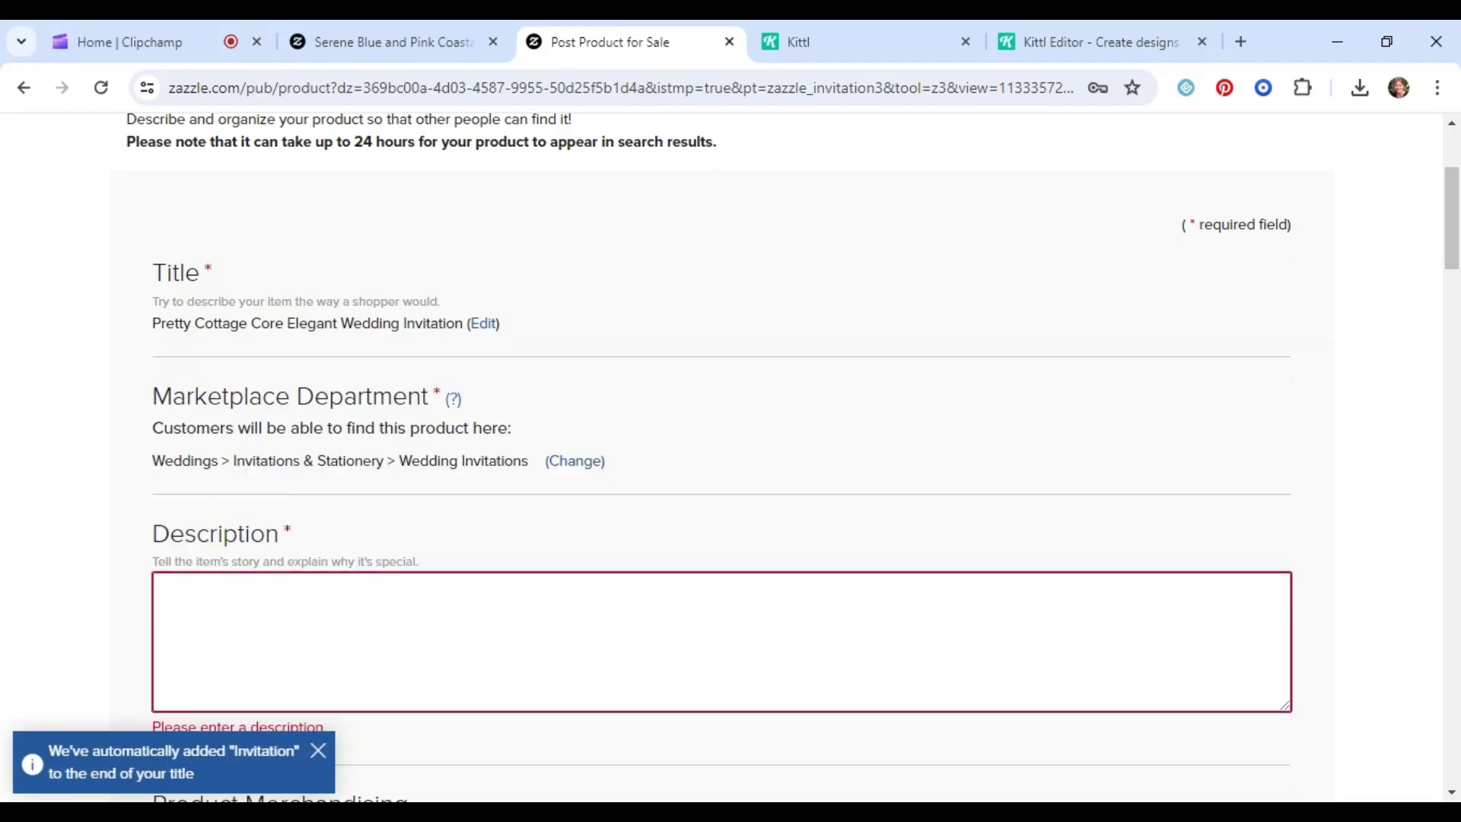
Begin the product description with "Beautiful elegant cottage core themed wedding invitations."
scroll(721, 457, "down", 1)
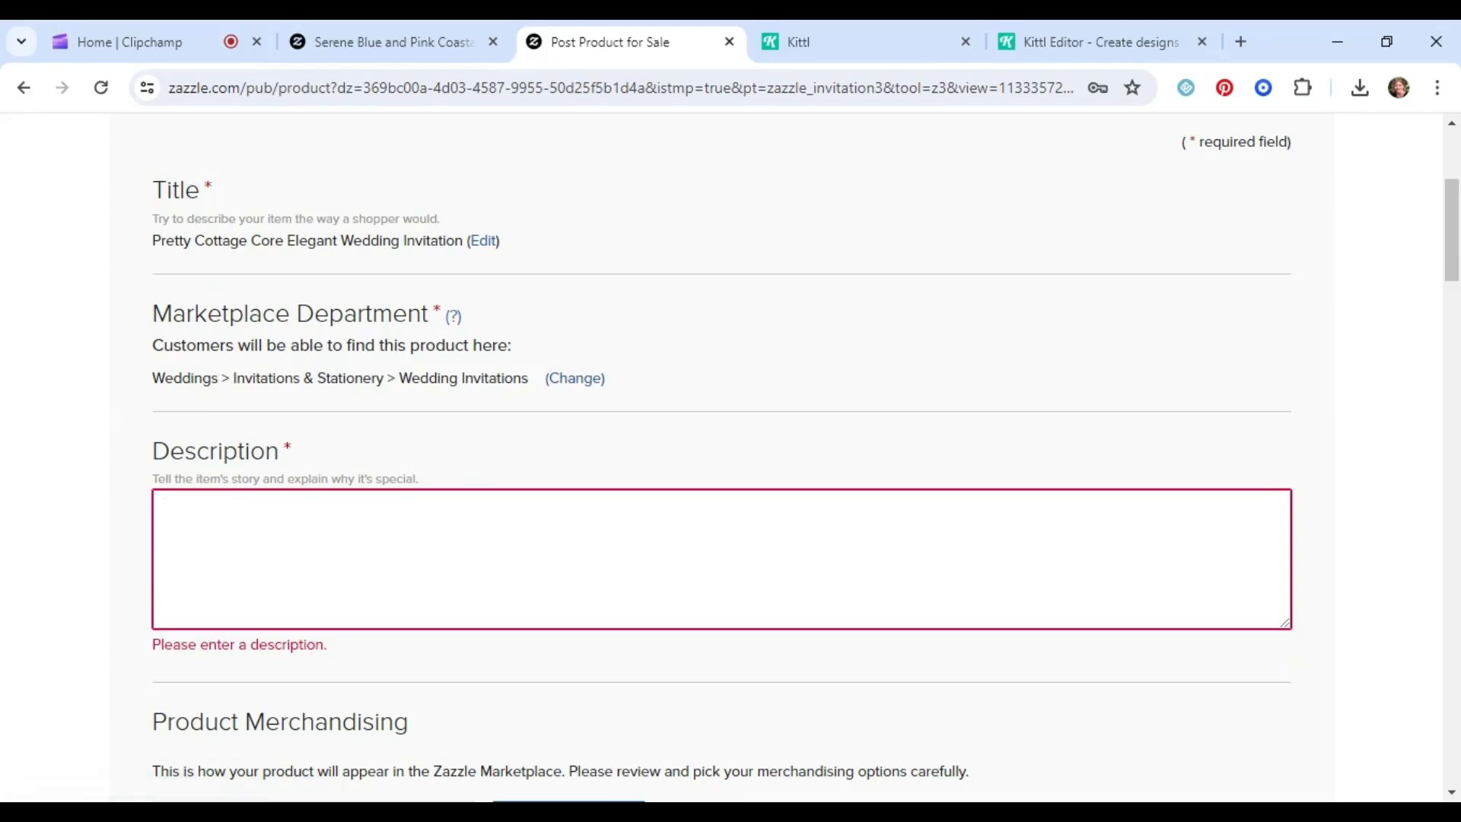
type("Beautiful elegan")
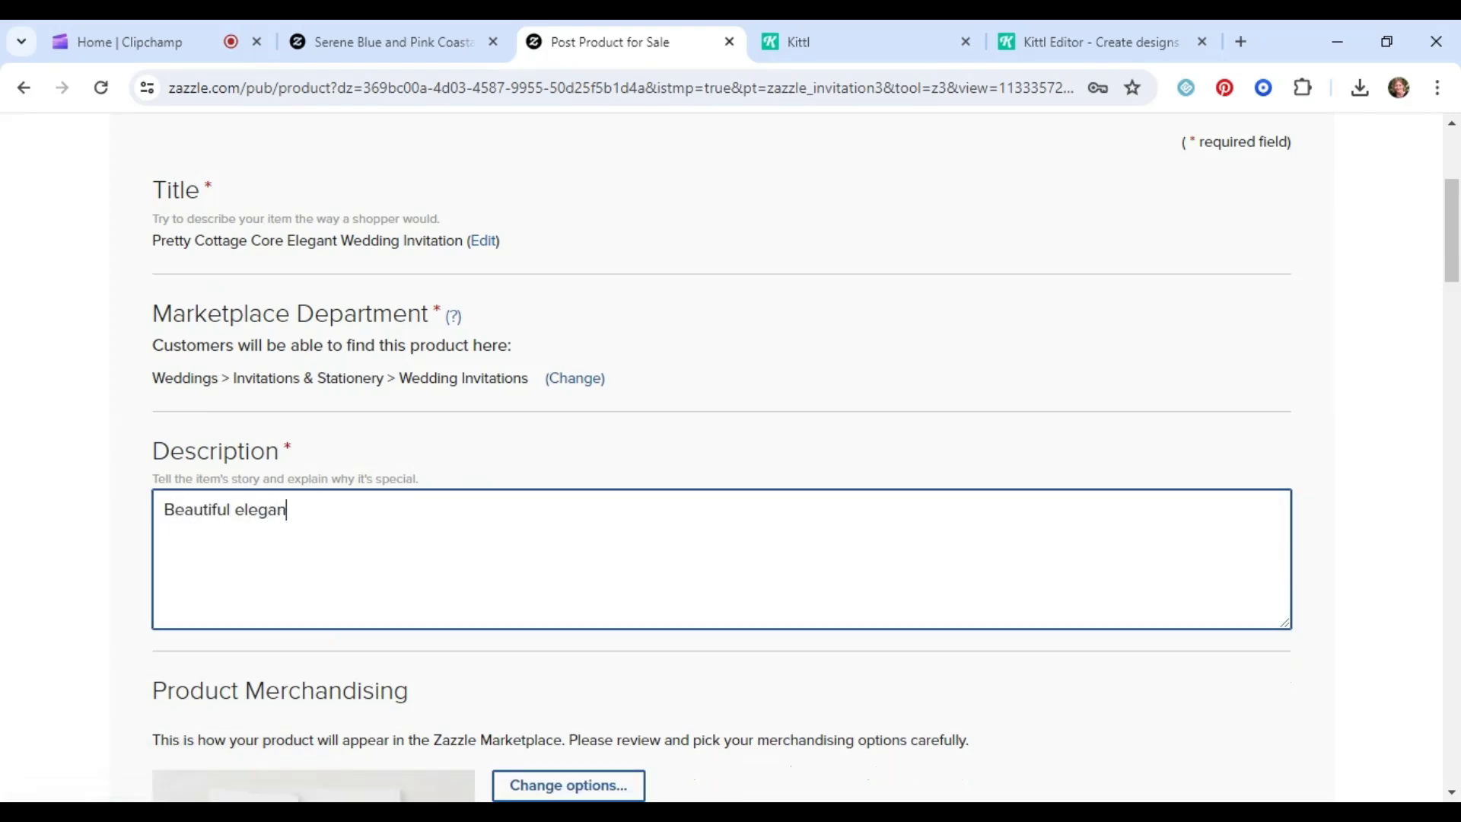
type("t cottage core themed wedding invitatoins.")
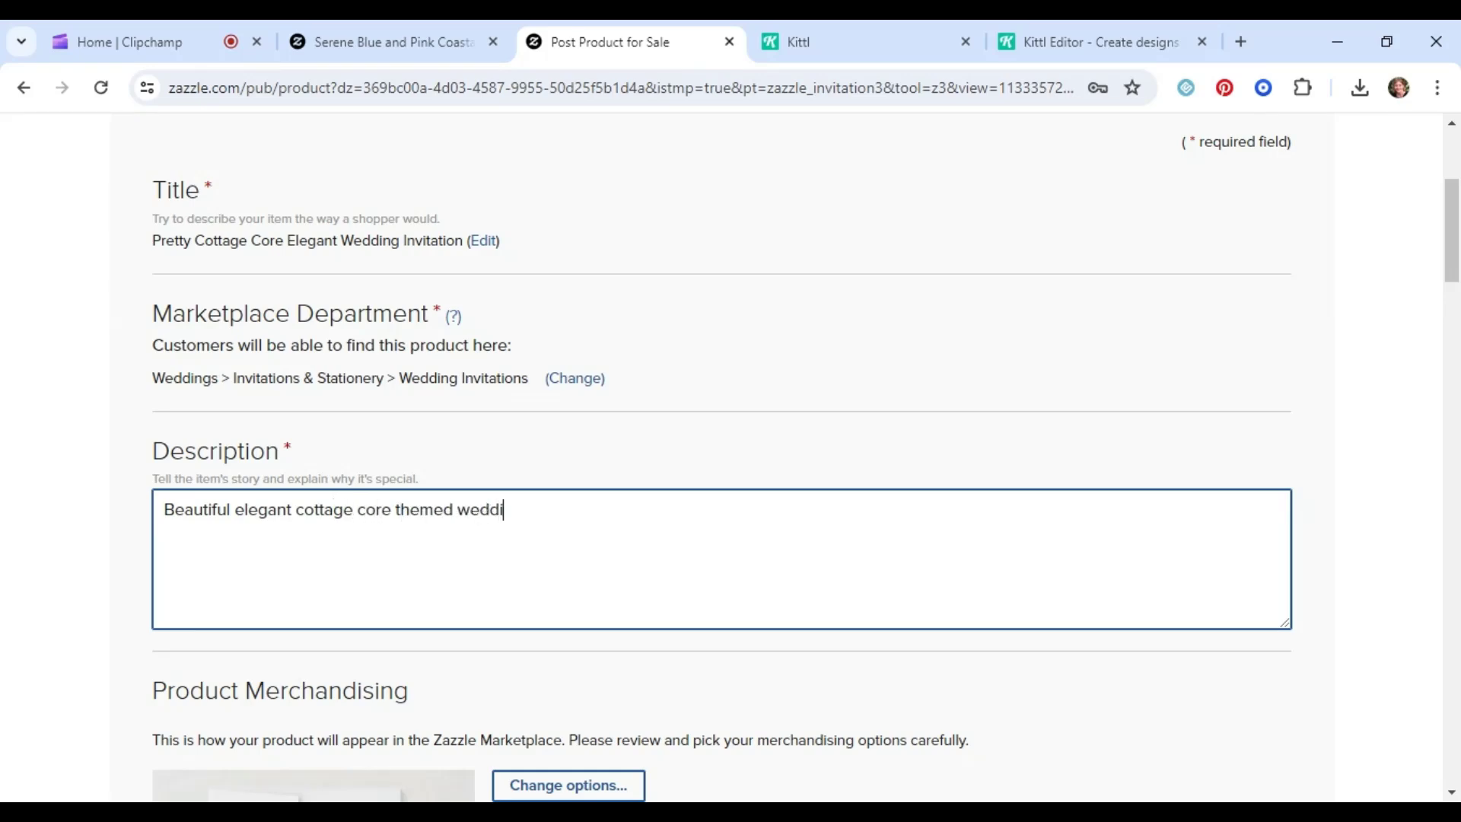
key("BackSpace")
key("BackSpace")
key("BackSpace")
key("BackSpace")
key("BackSpace")
key("BackSpace")
type("ions. ")
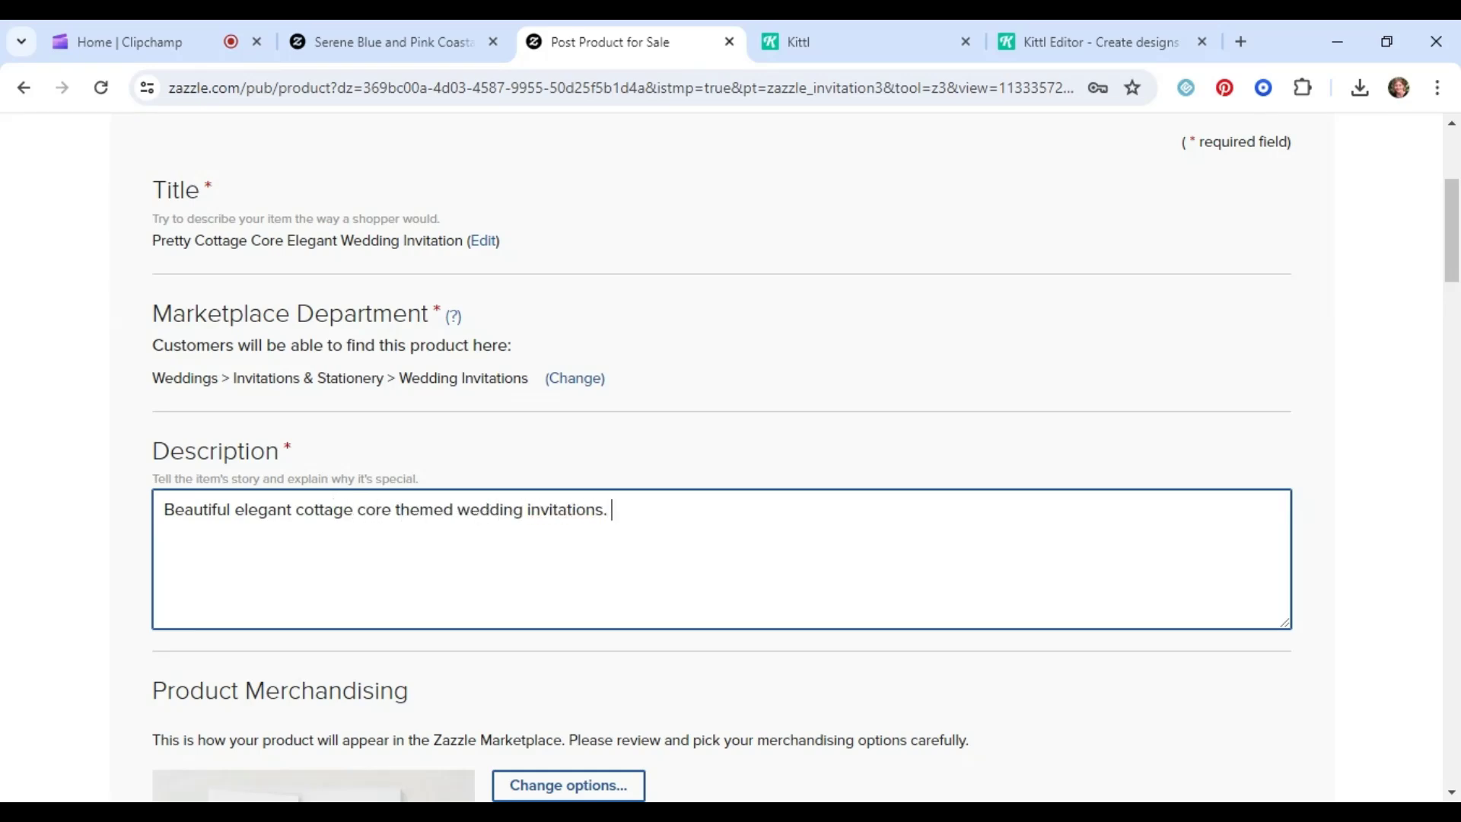
Add the sentence "Pretty ai watercolor style artwork depicting flowers, butterflies and mushrooms." to the description
type("Pretty ai watercolor style artwork decpiting")
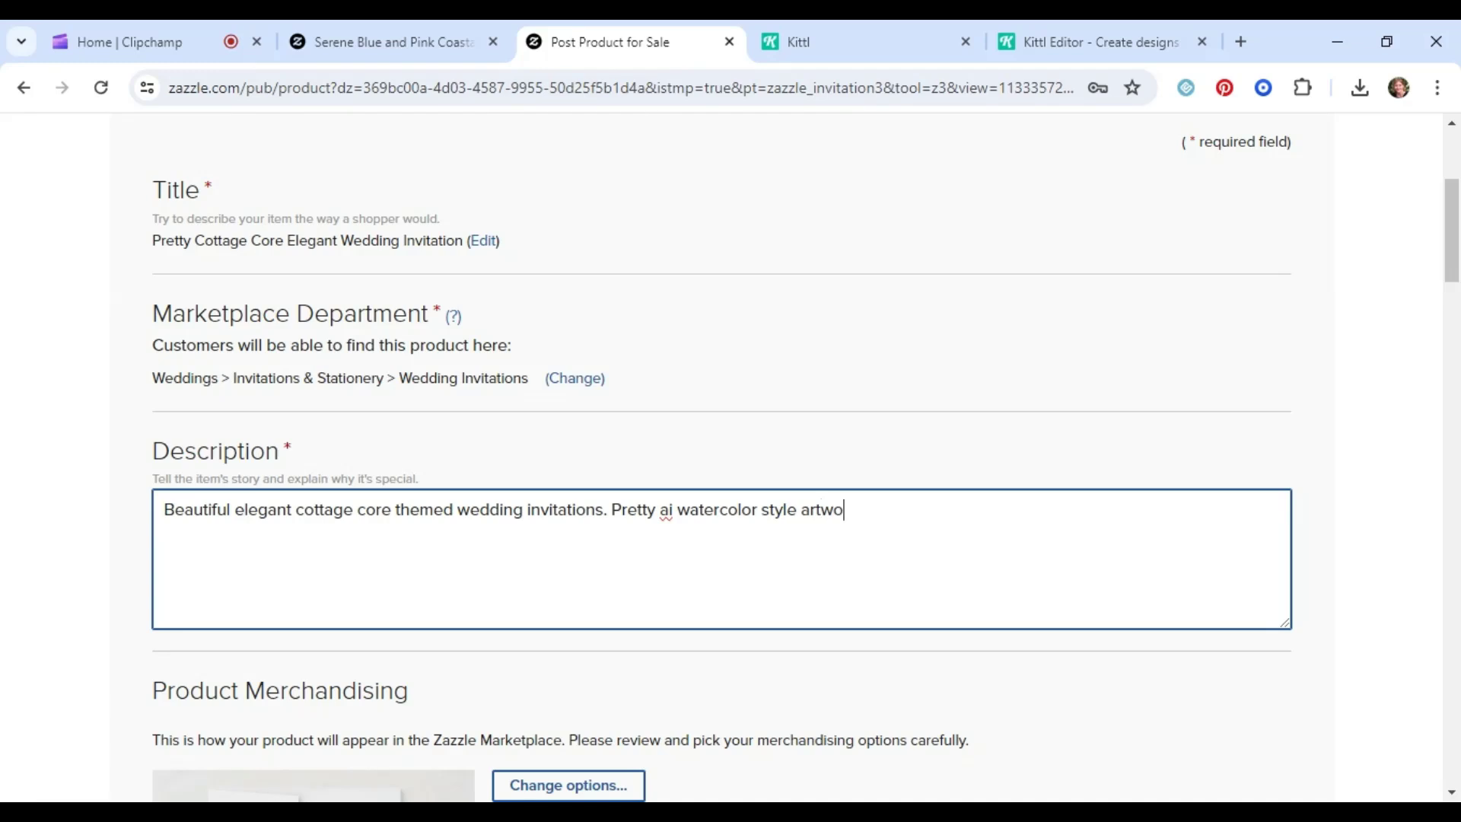
key("BackSpace")
key("BackSpace")
key("BackSpace")
key("BackSpace")
key("BackSpace")
key("BackSpace")
type("picting flowers")
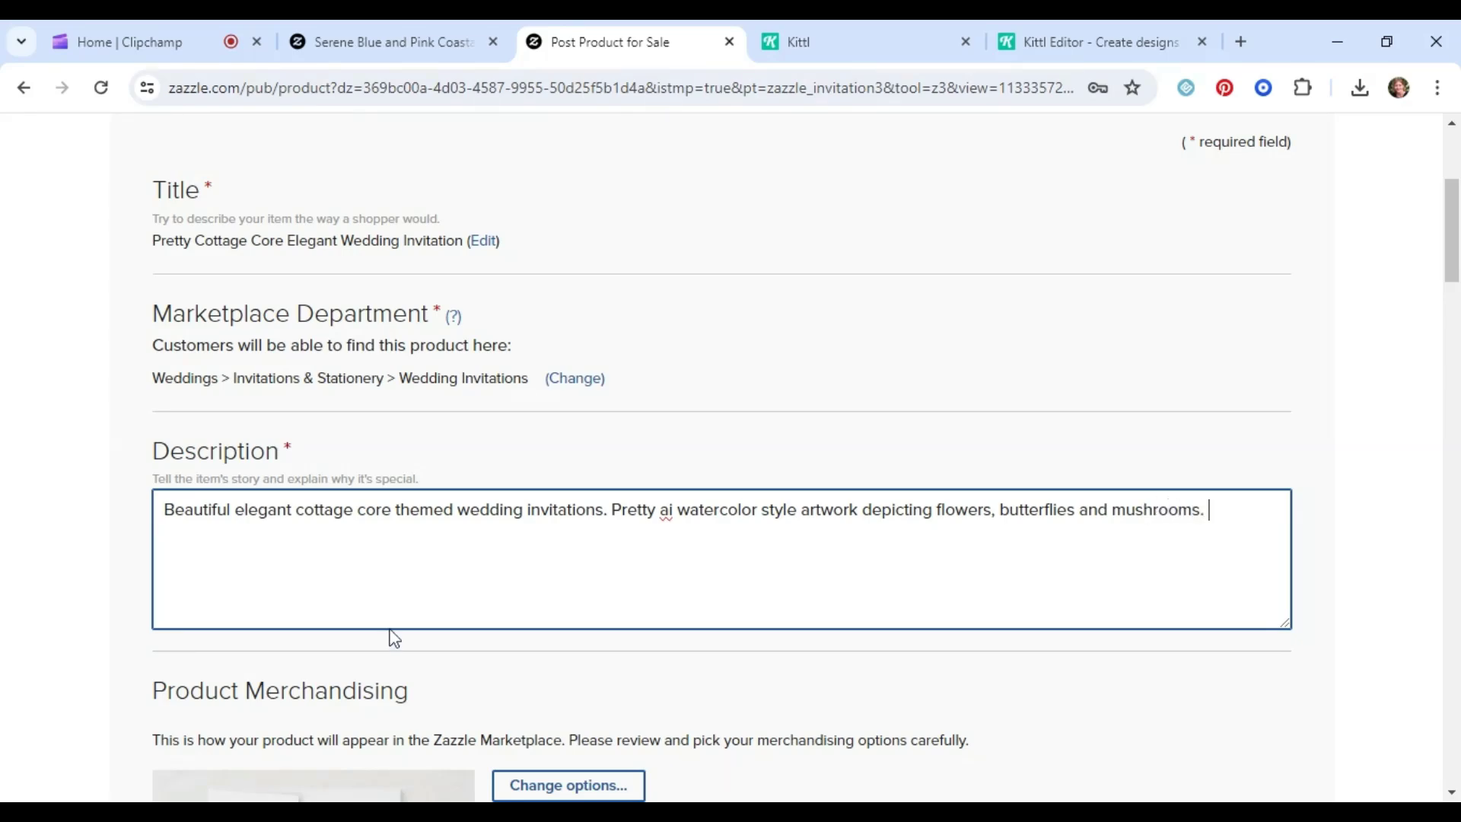
Reword the opening of the description to "Beautiful, elegant and whimsical cottage core themed wedding invitations."
scroll(394, 638, "down", 4)
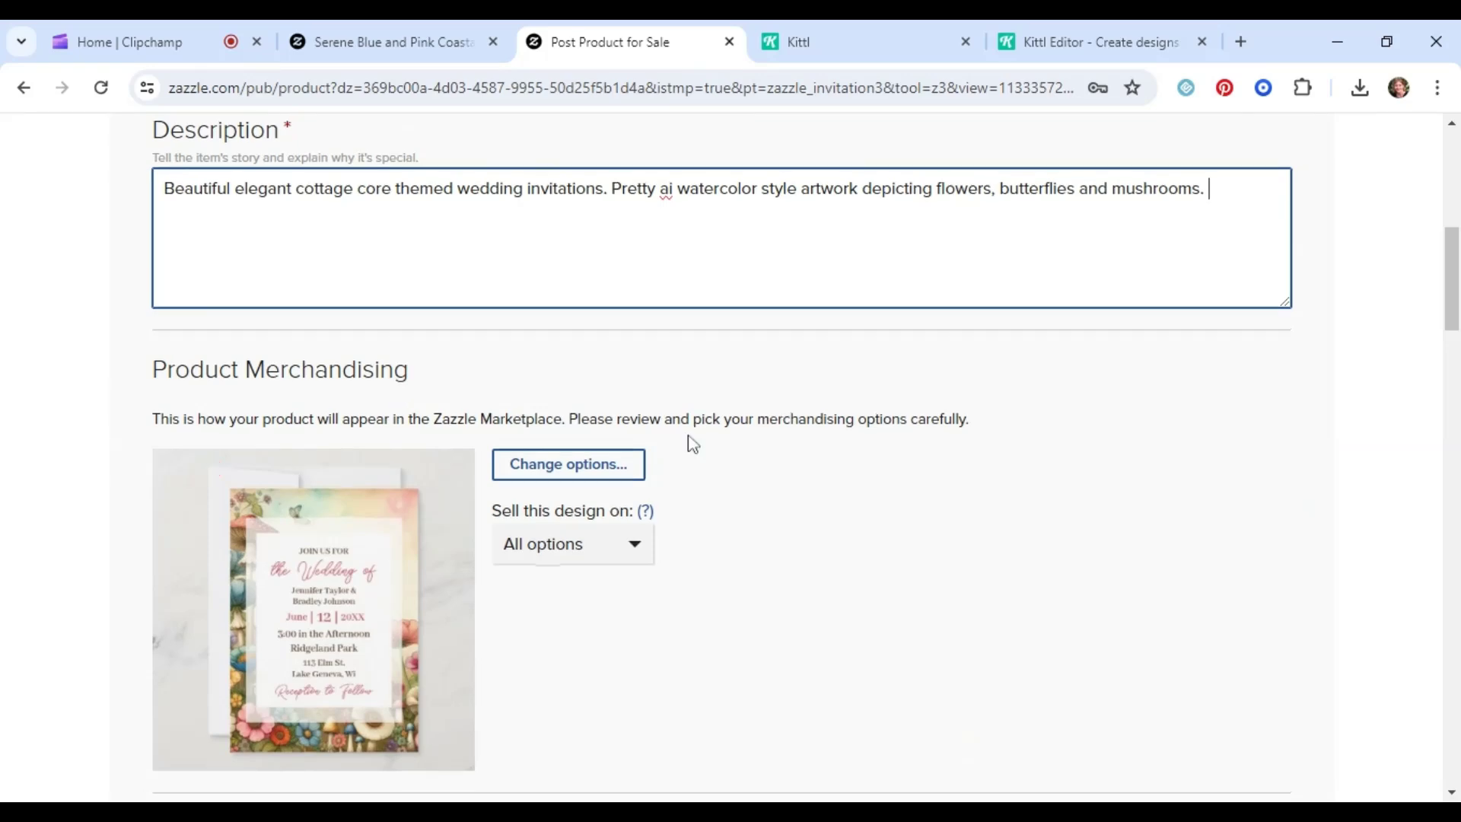
scroll(692, 444, "up", 3)
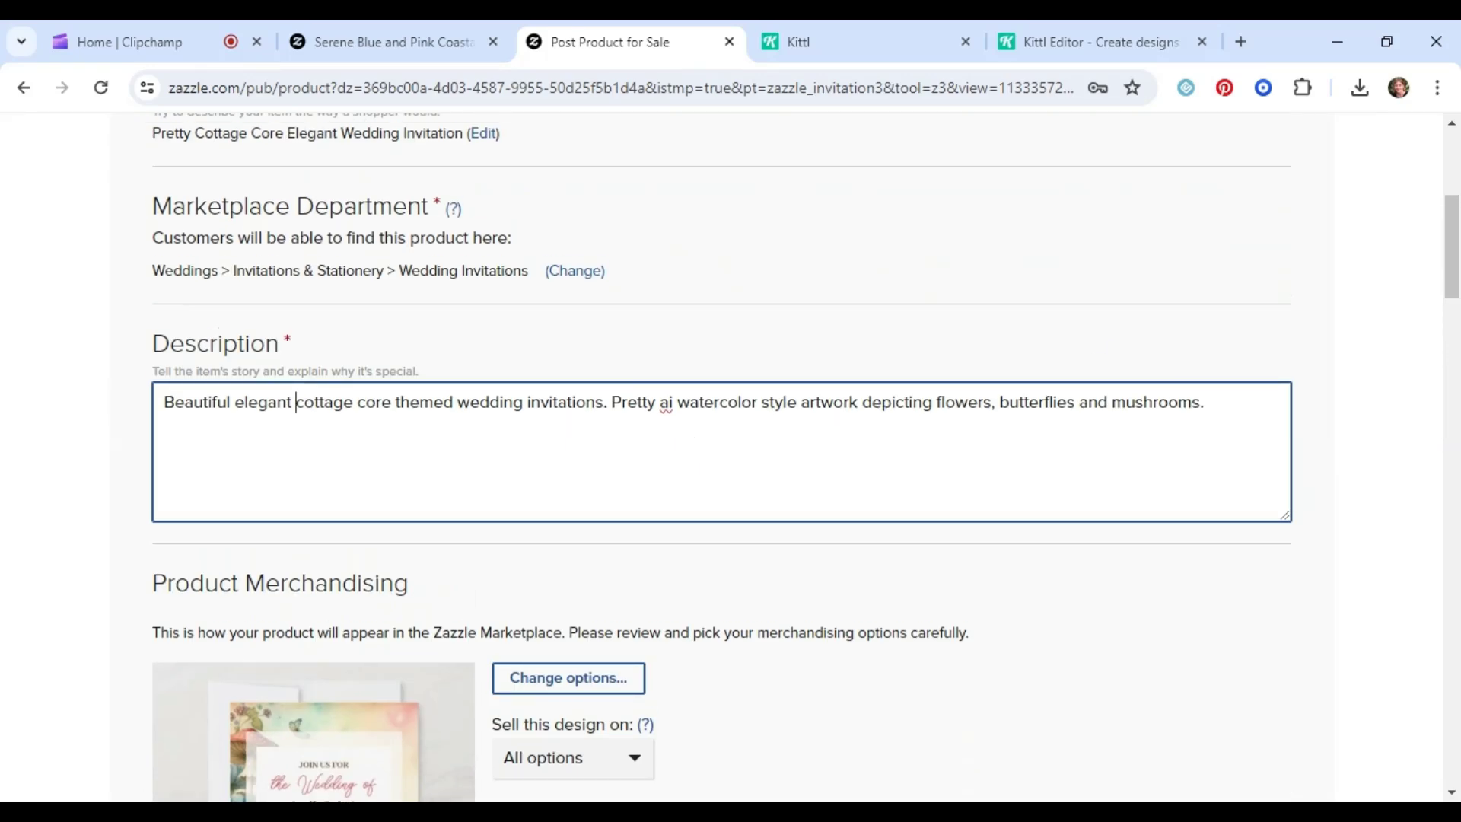
key("BackSpace")
key("BackSpace")
key("BackSpace")
key("BackSpace")
key("BackSpace")
key("BackSpace")
key("BackSpace")
key("BackSpace")
key("BackSpace")
type(",")
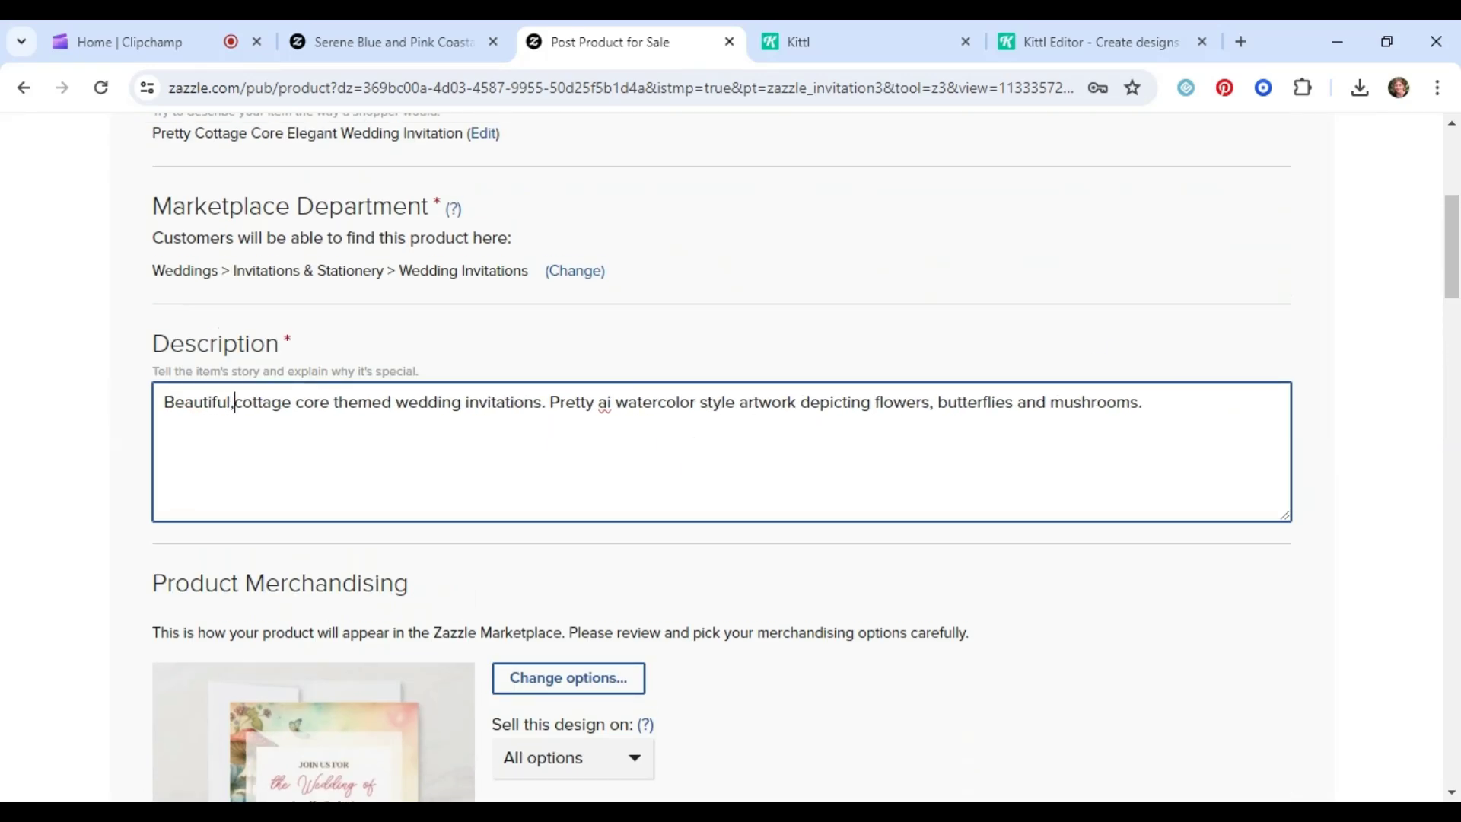
type(" elegant and whimsical")
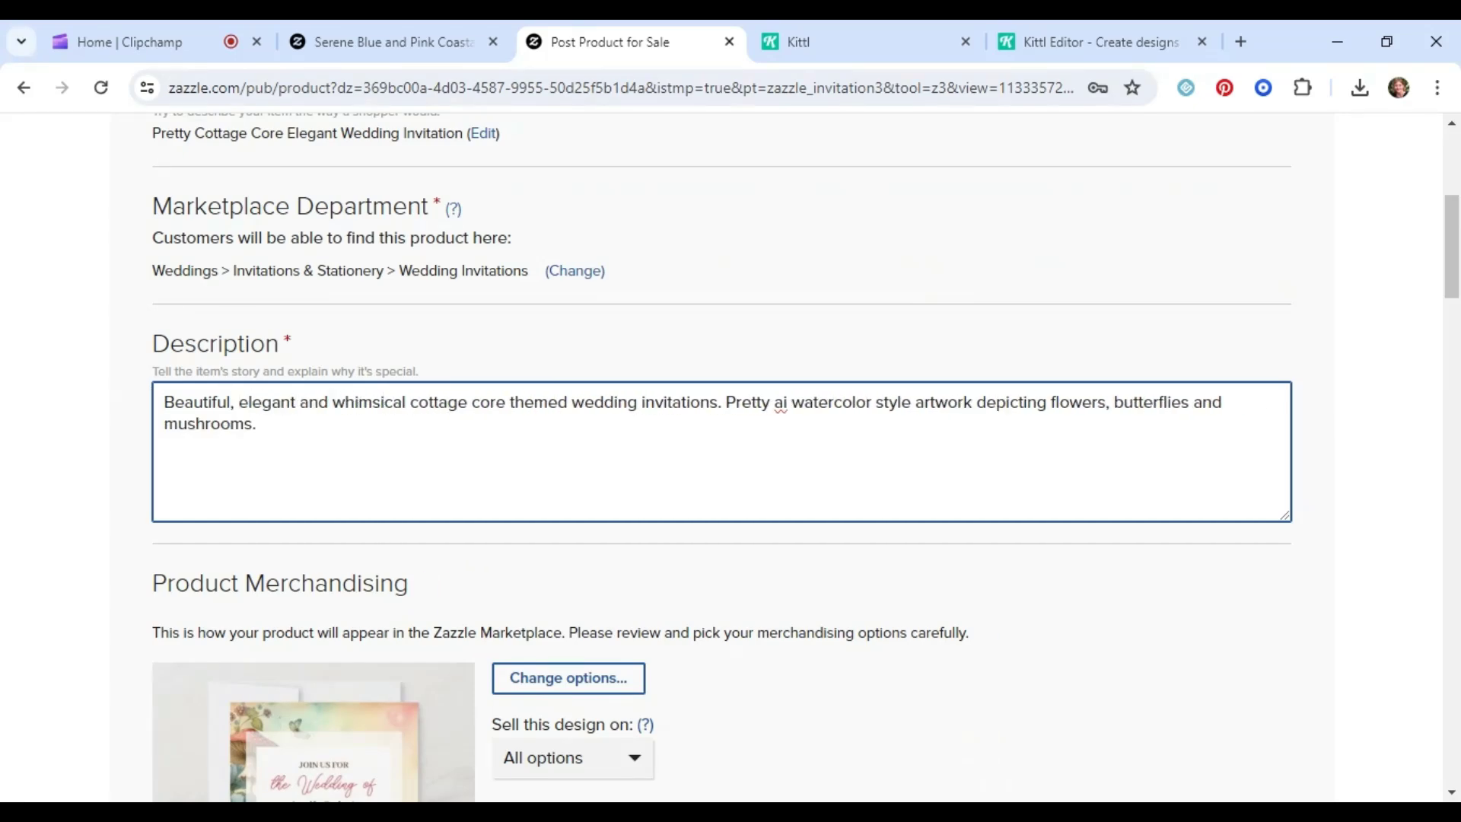
Set the Events & Occasions category to Occasions > Weddings & Engagements > Wedding > Invitations
scroll(369, 574, "down", 7)
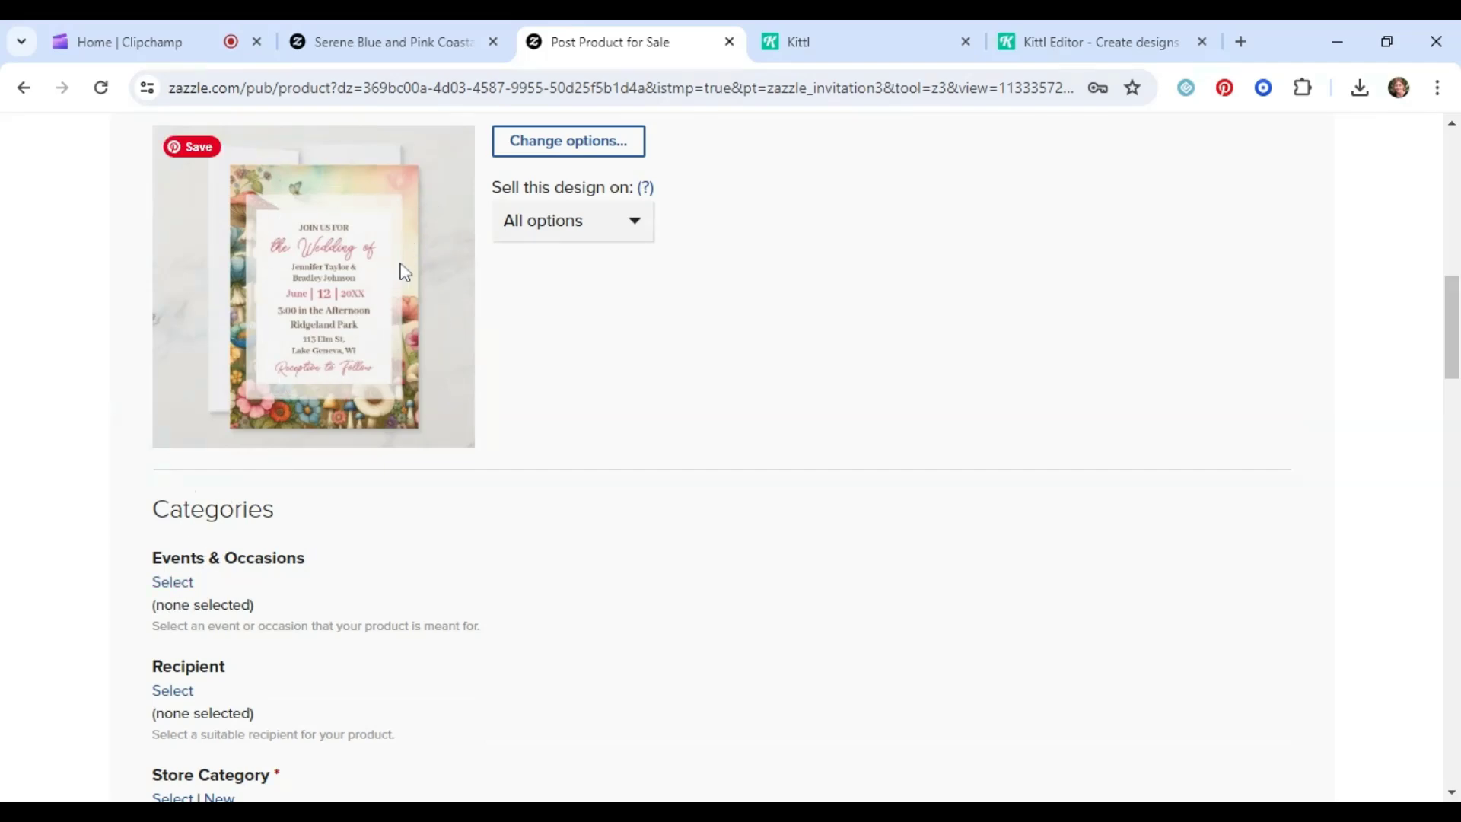
scroll(669, 271, "up", 1)
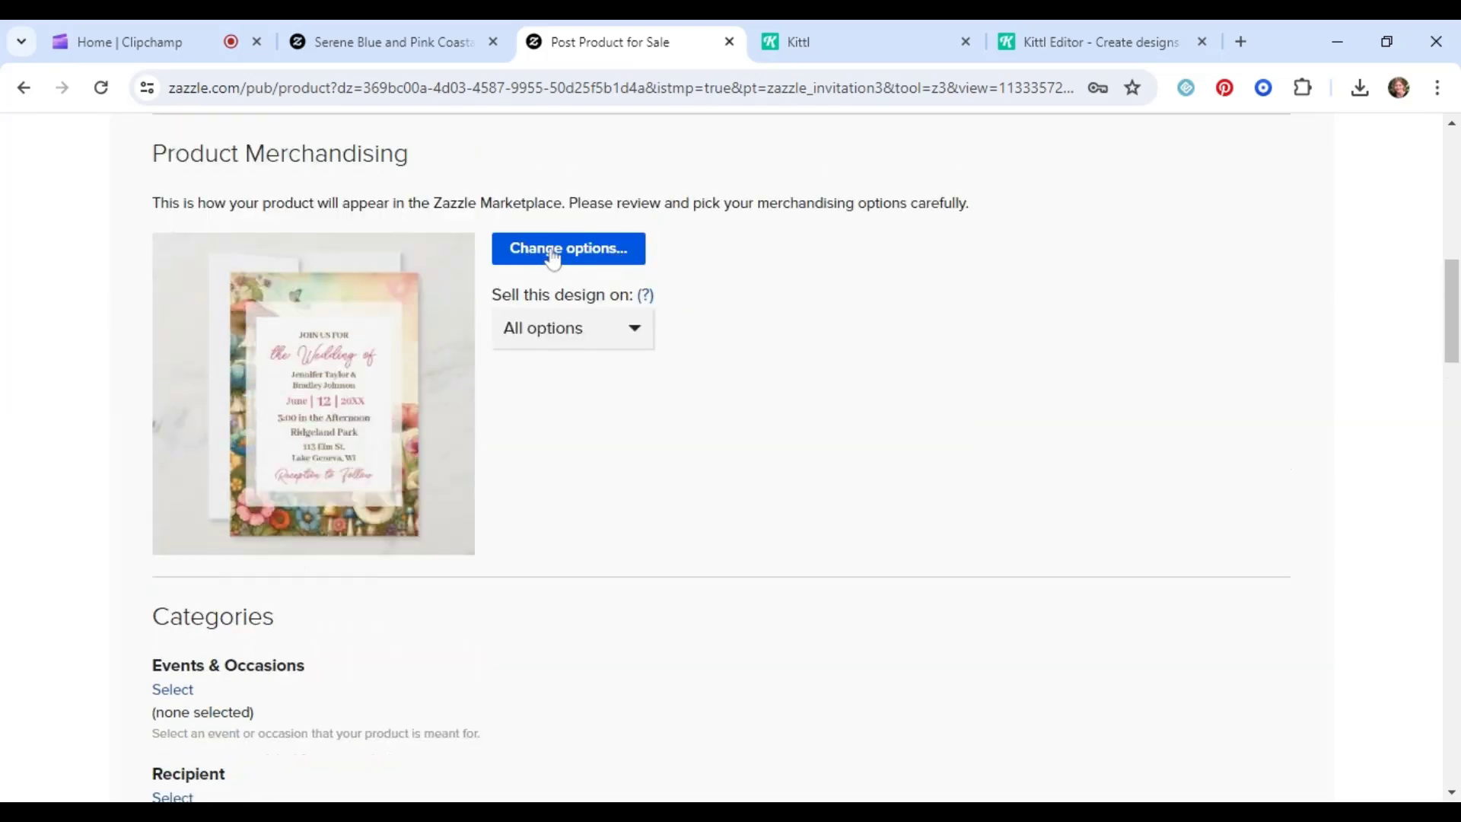
scroll(355, 384, "down", 2)
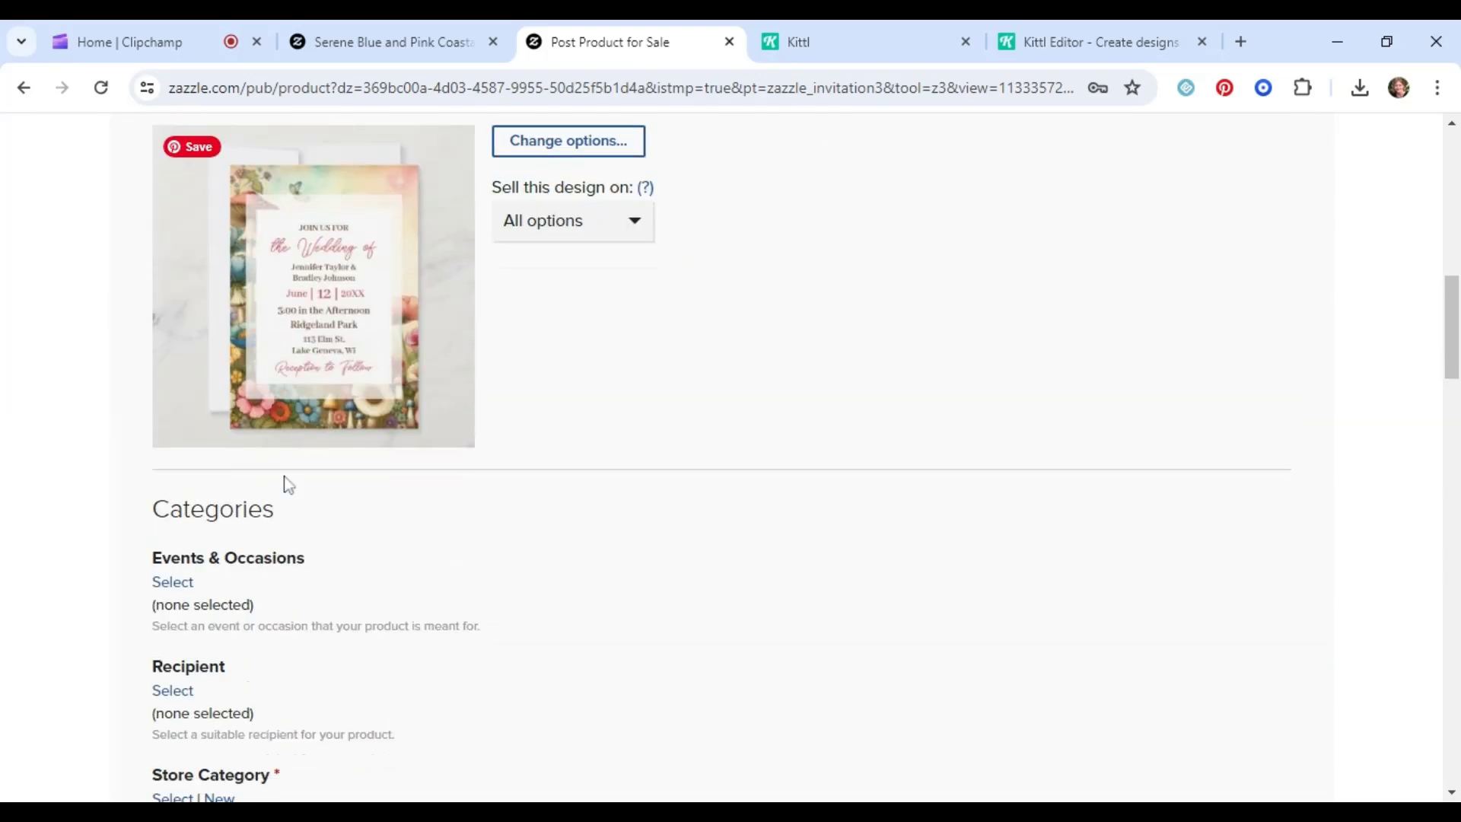
left_click(173, 475)
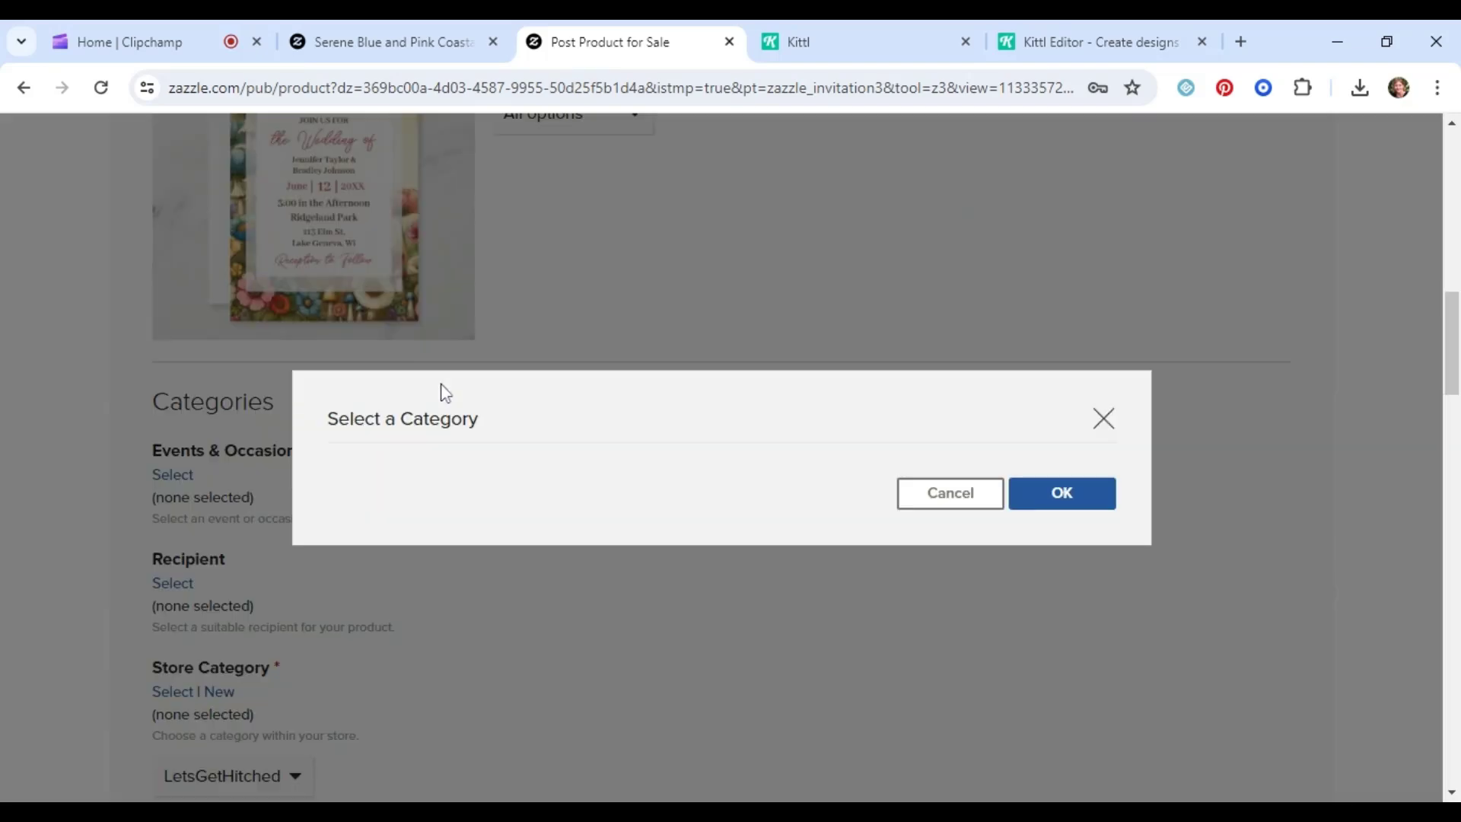
left_click(411, 393)
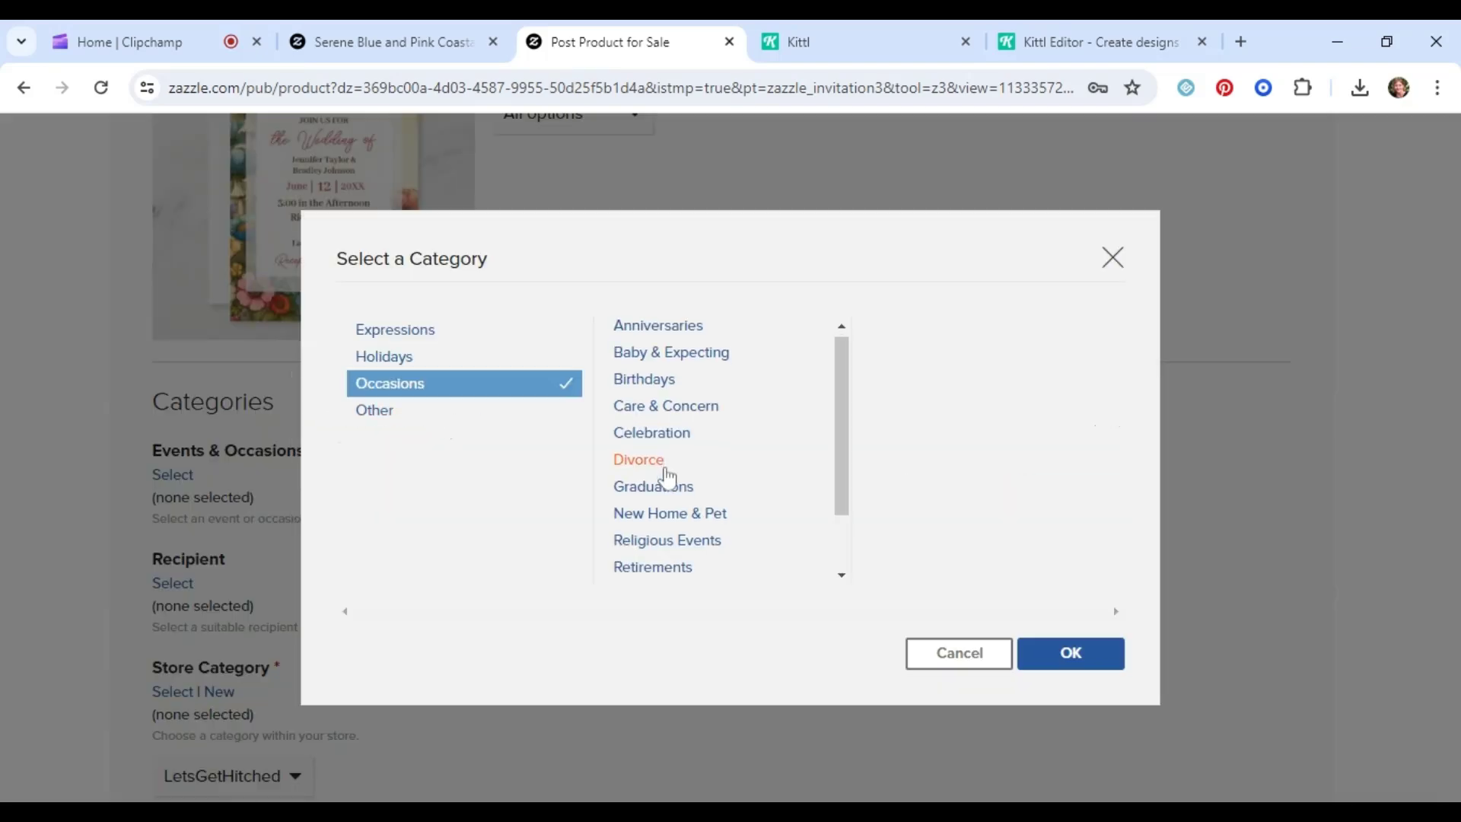
scroll(669, 479, "down", 1)
left_click(674, 582)
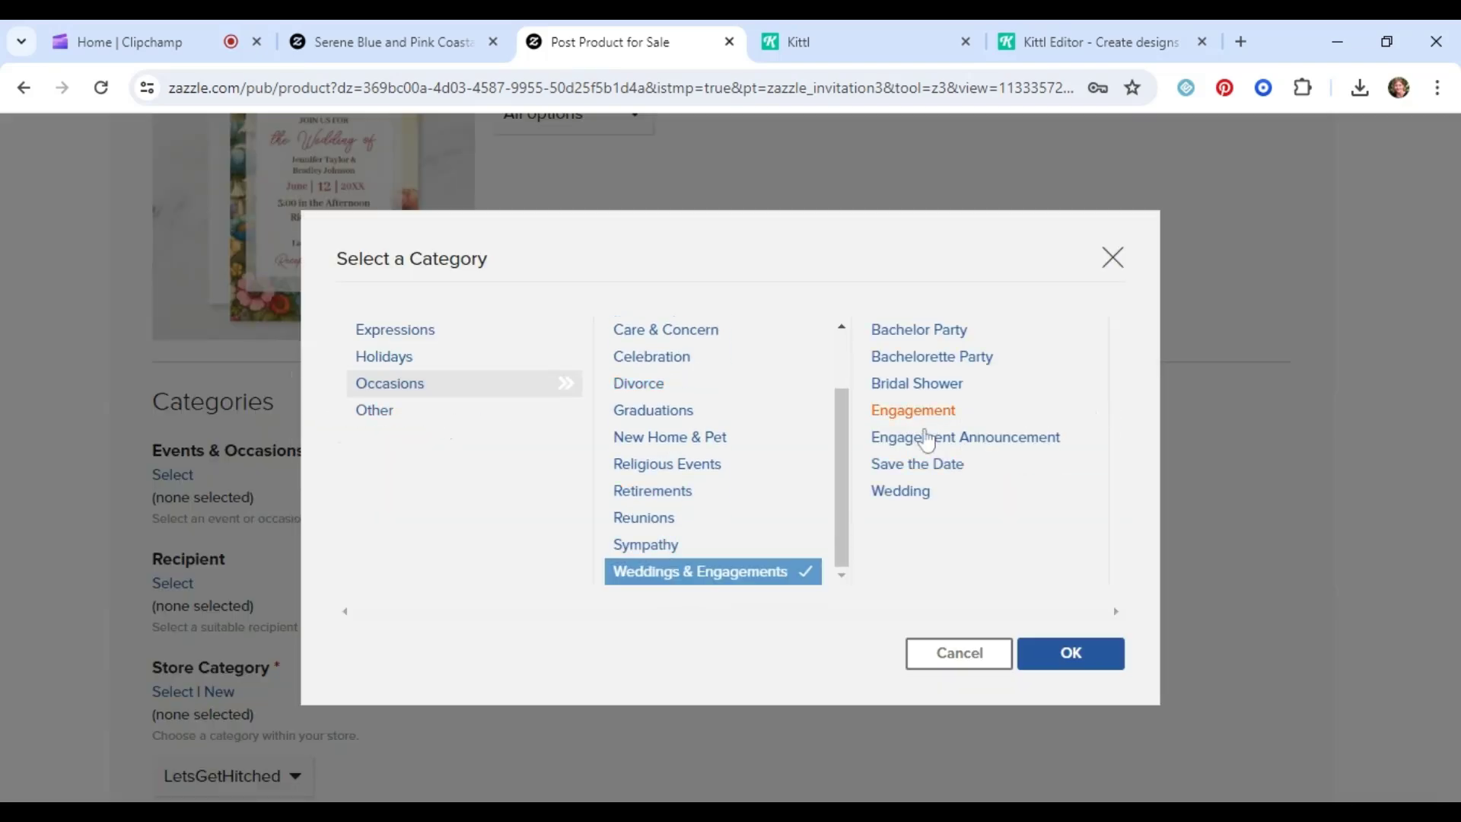
left_click(911, 493)
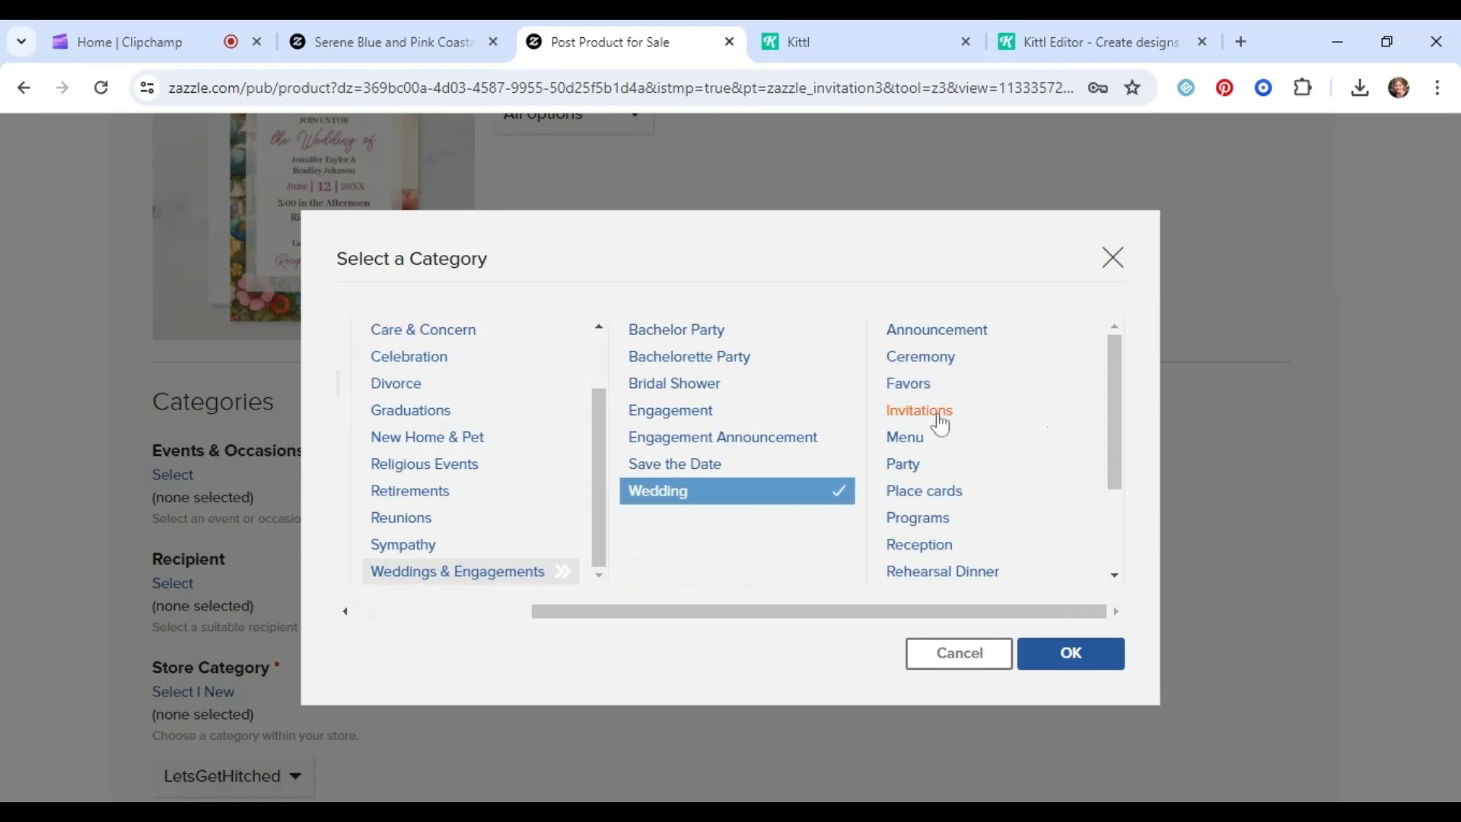
left_click(939, 418)
left_click(1088, 659)
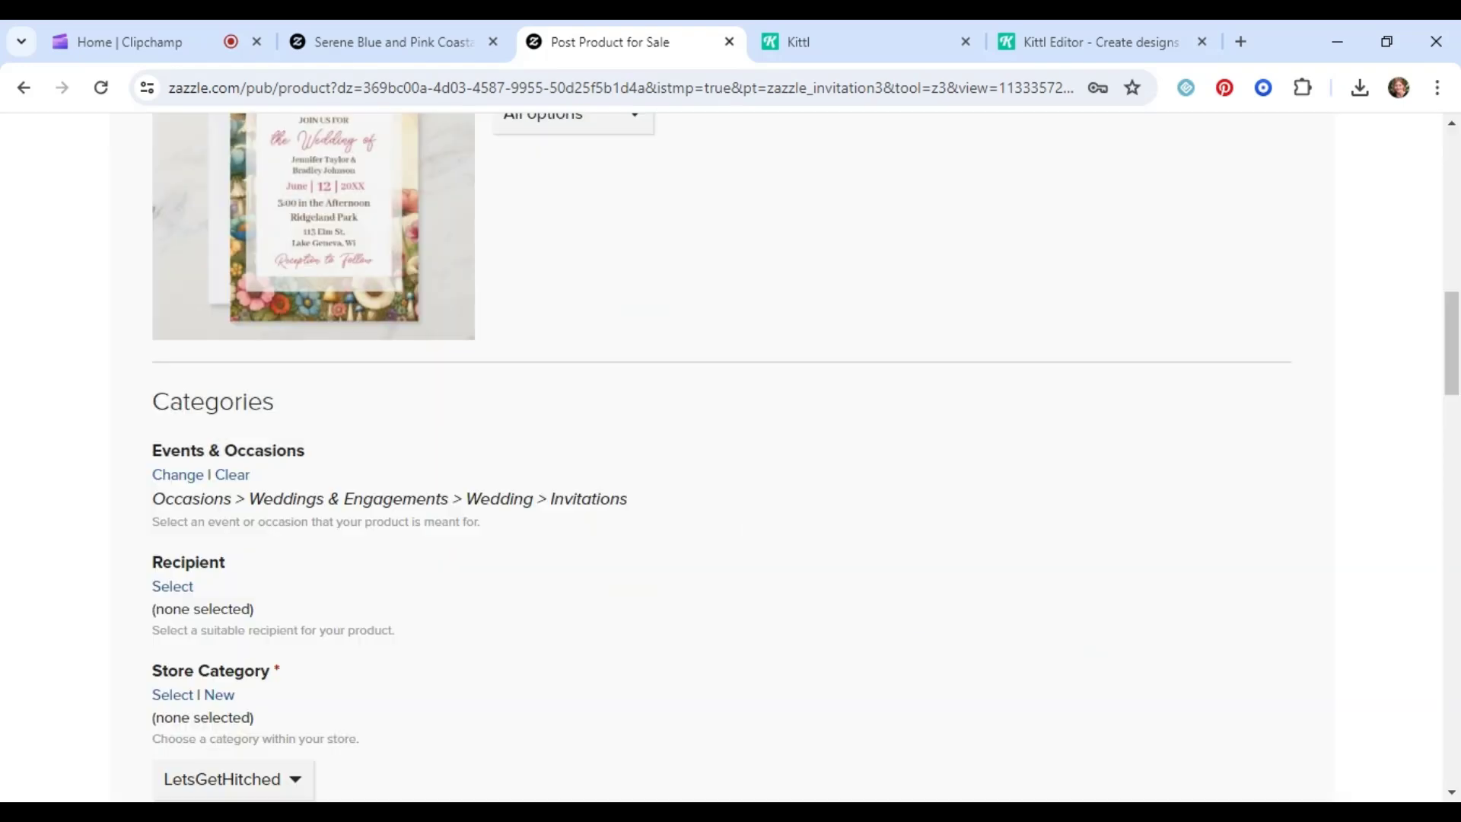
Assign the product to the Cottage Core store category
scroll(300, 541, "down", 3)
left_click(169, 480)
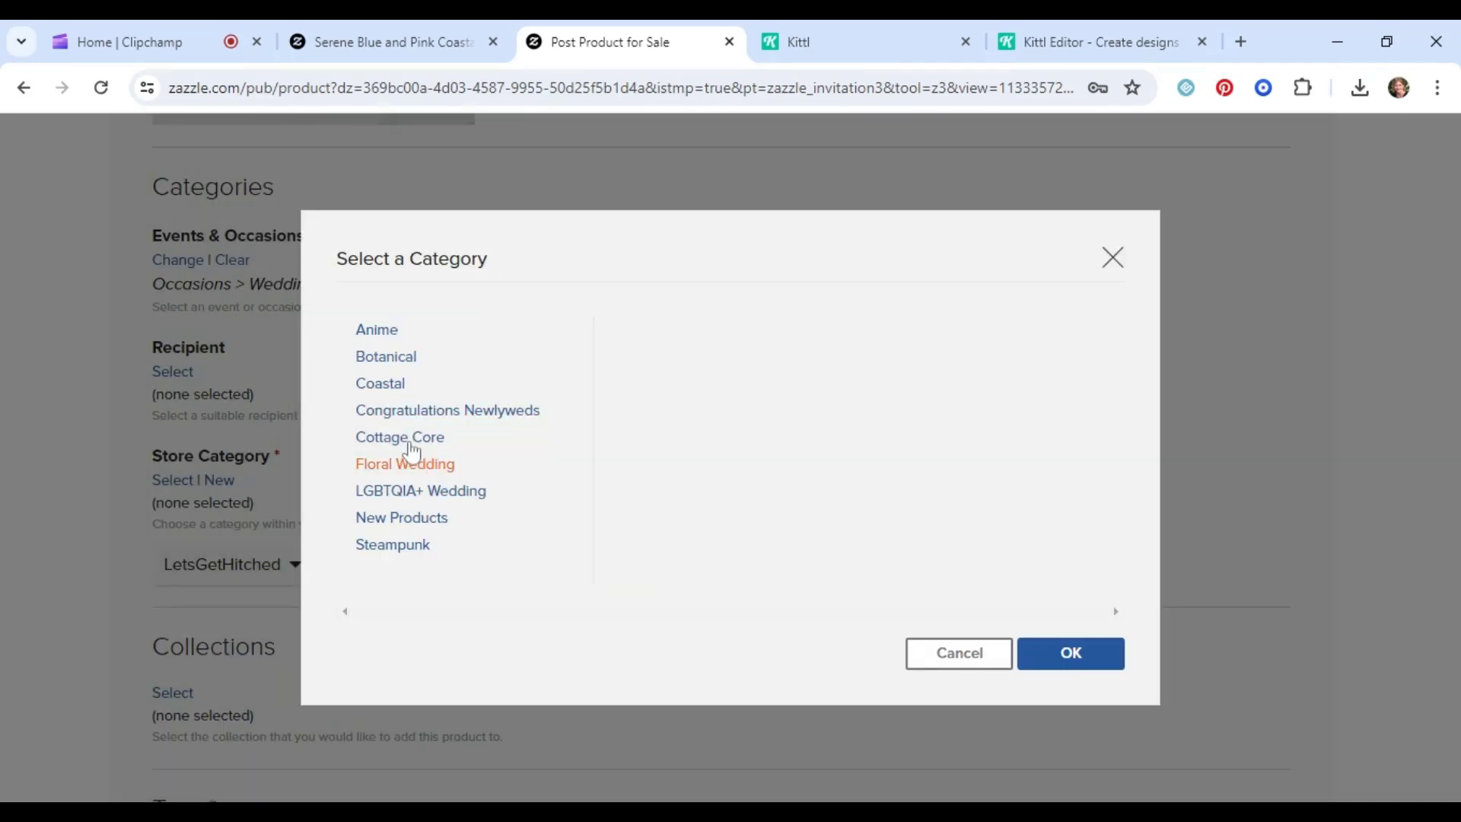
left_click(407, 439)
left_click(1103, 655)
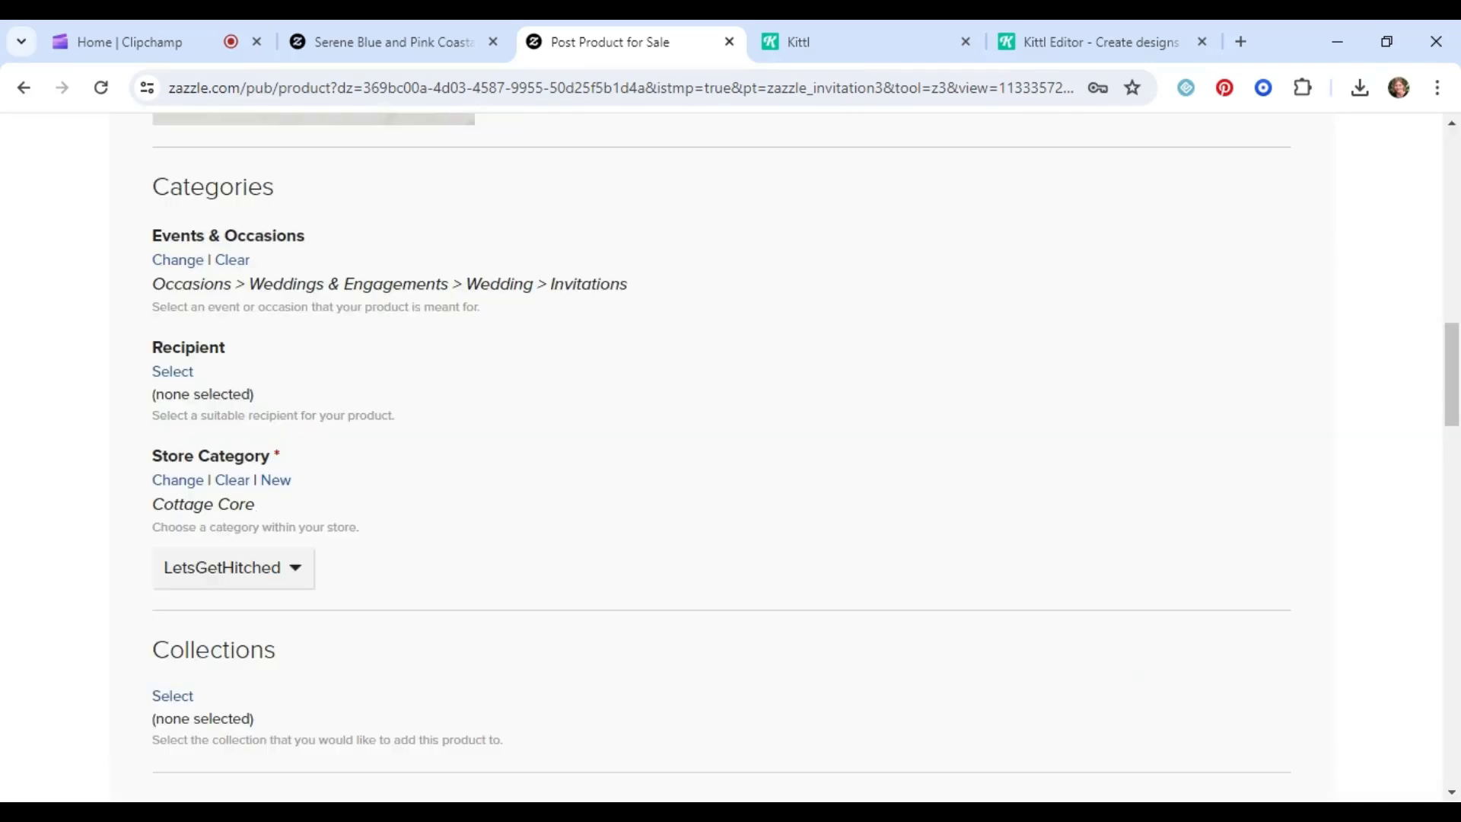
Add the product tags cottage core, wedding, elegant, whimsical, mushrooms, flowers, vintage, generativecontent, watercolor and butterflies
scroll(195, 554, "down", 4)
left_click(207, 544)
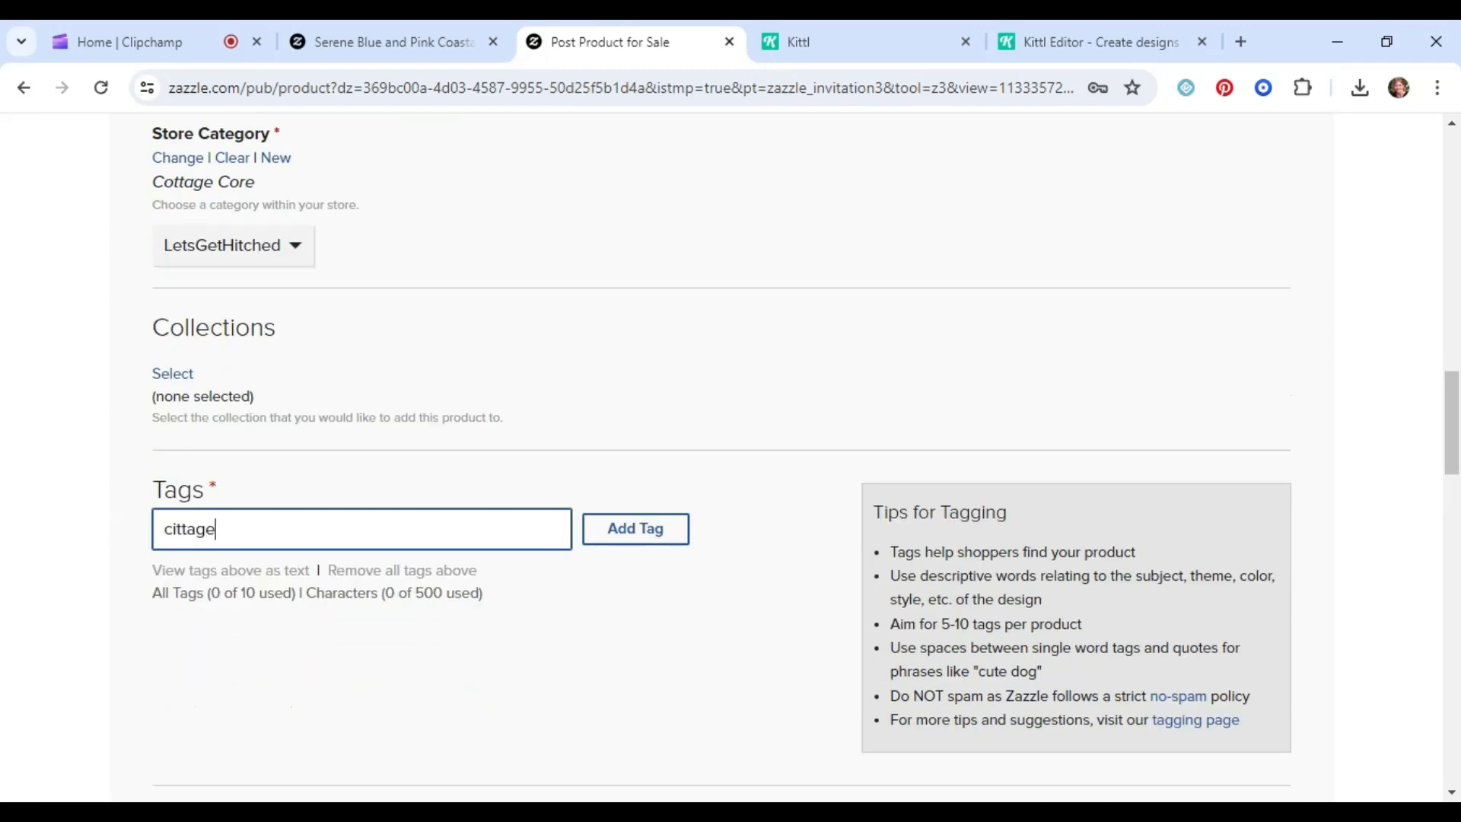
type("cottage core, weddin")
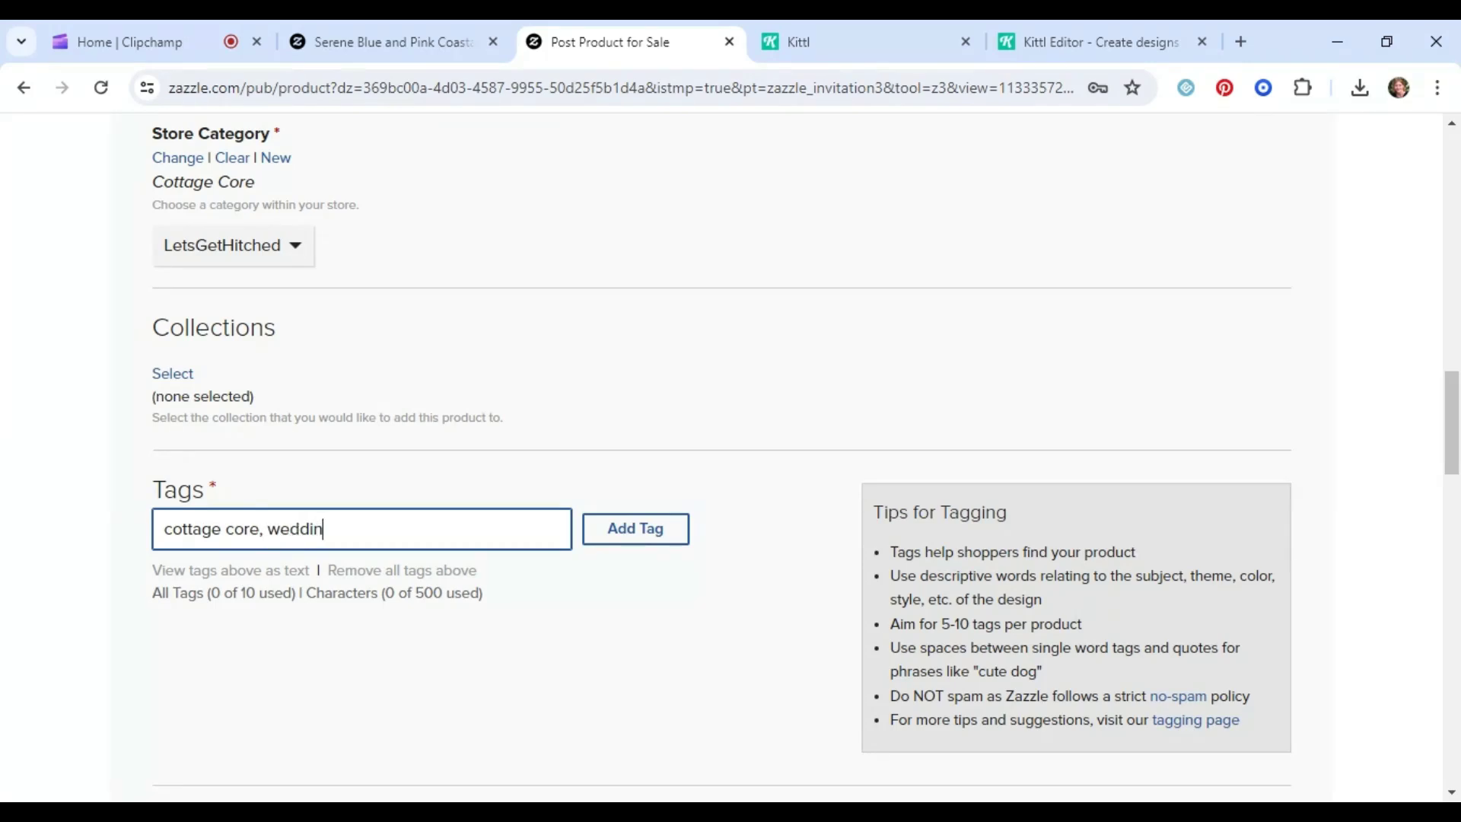
type("g, elegant, whimsical, mus")
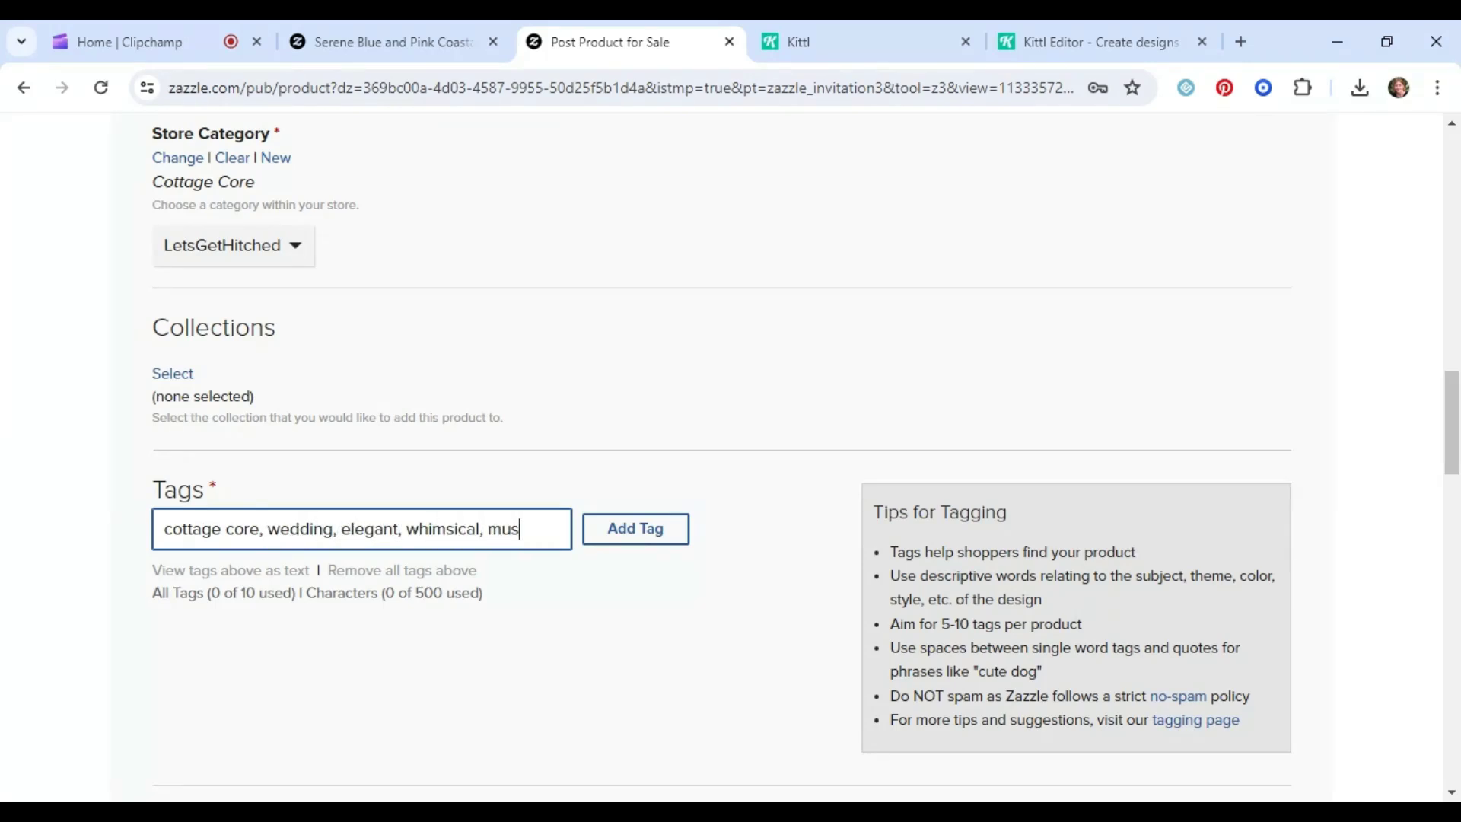
type("hrooms, flowers, vintage")
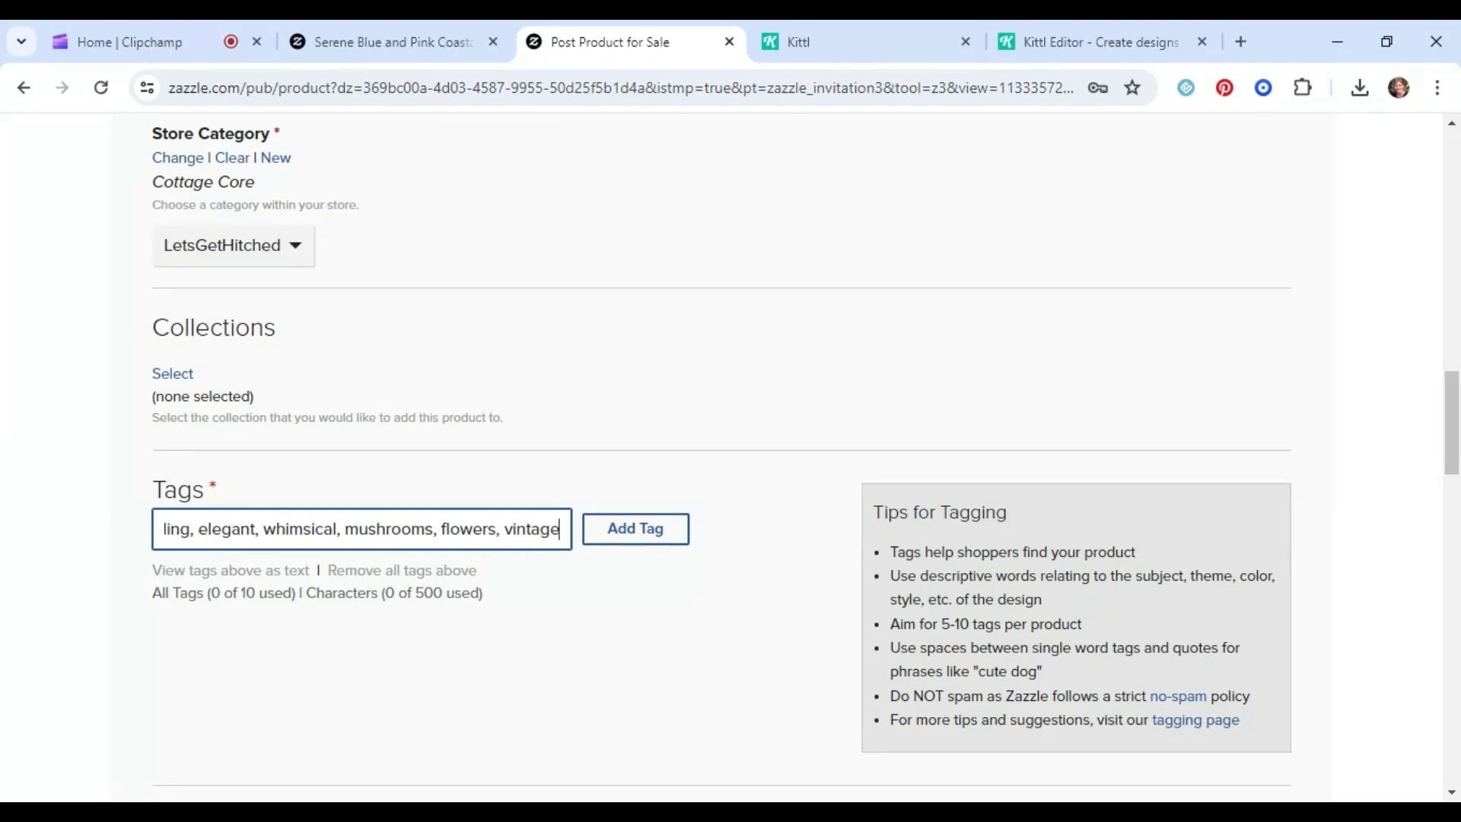
type(", generativecontent, watercolor")
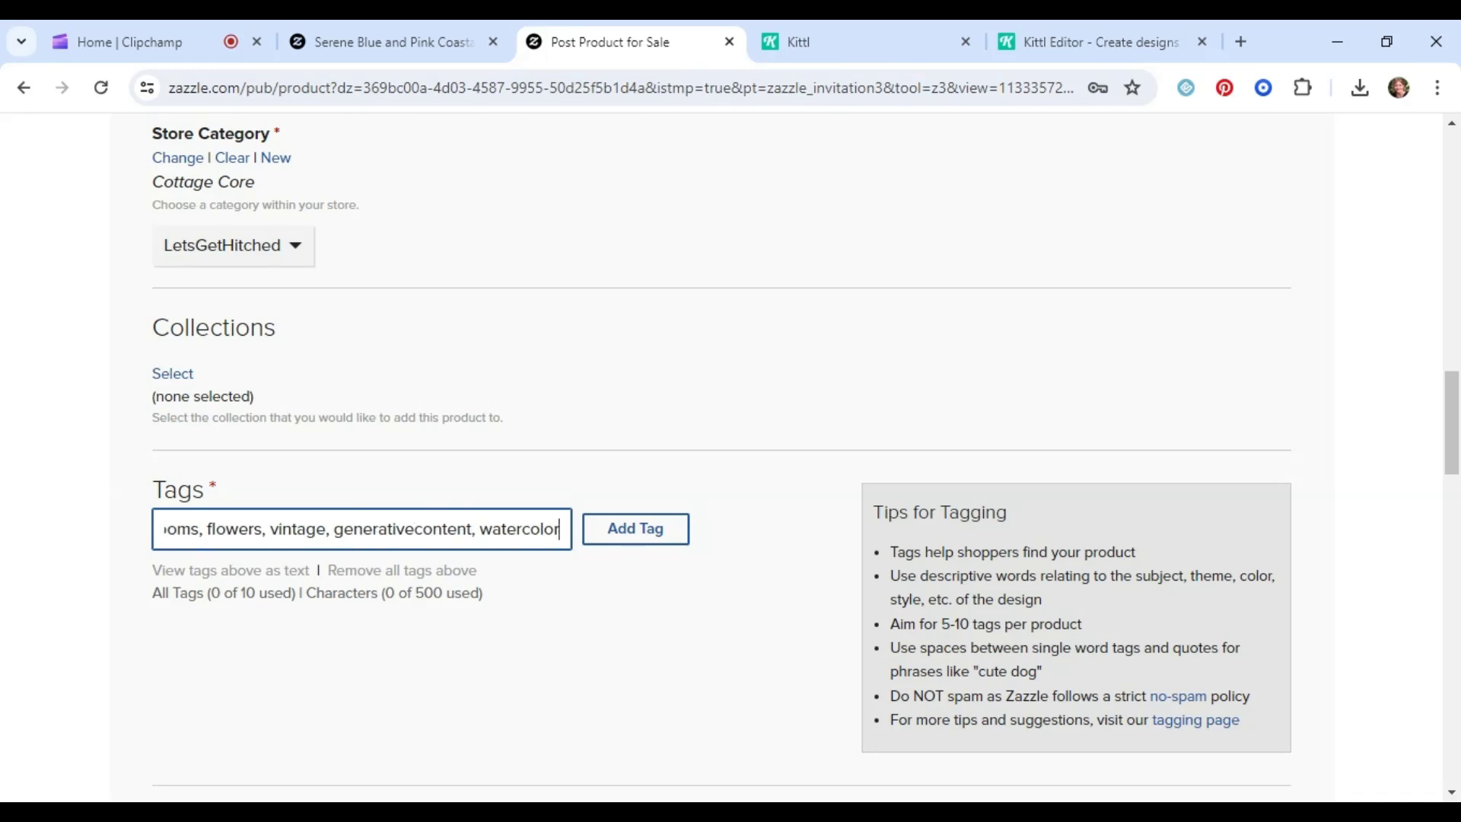
key("Return")
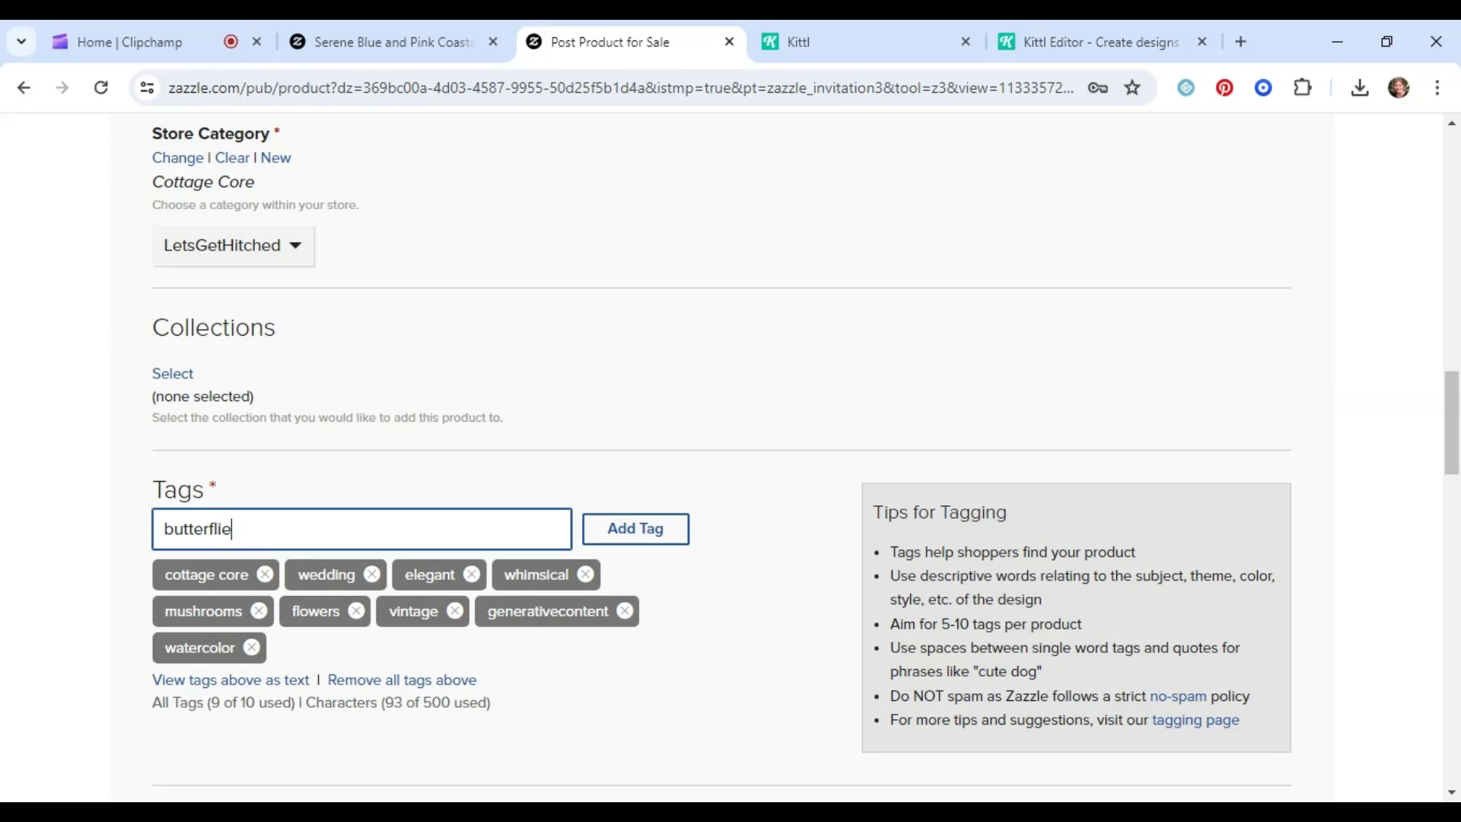
key("Return")
Accept the publishing rights statement and User Agreement, and post the invitation for sale with the existing audience, visibility and royalty settings
scroll(279, 502, "down", 4)
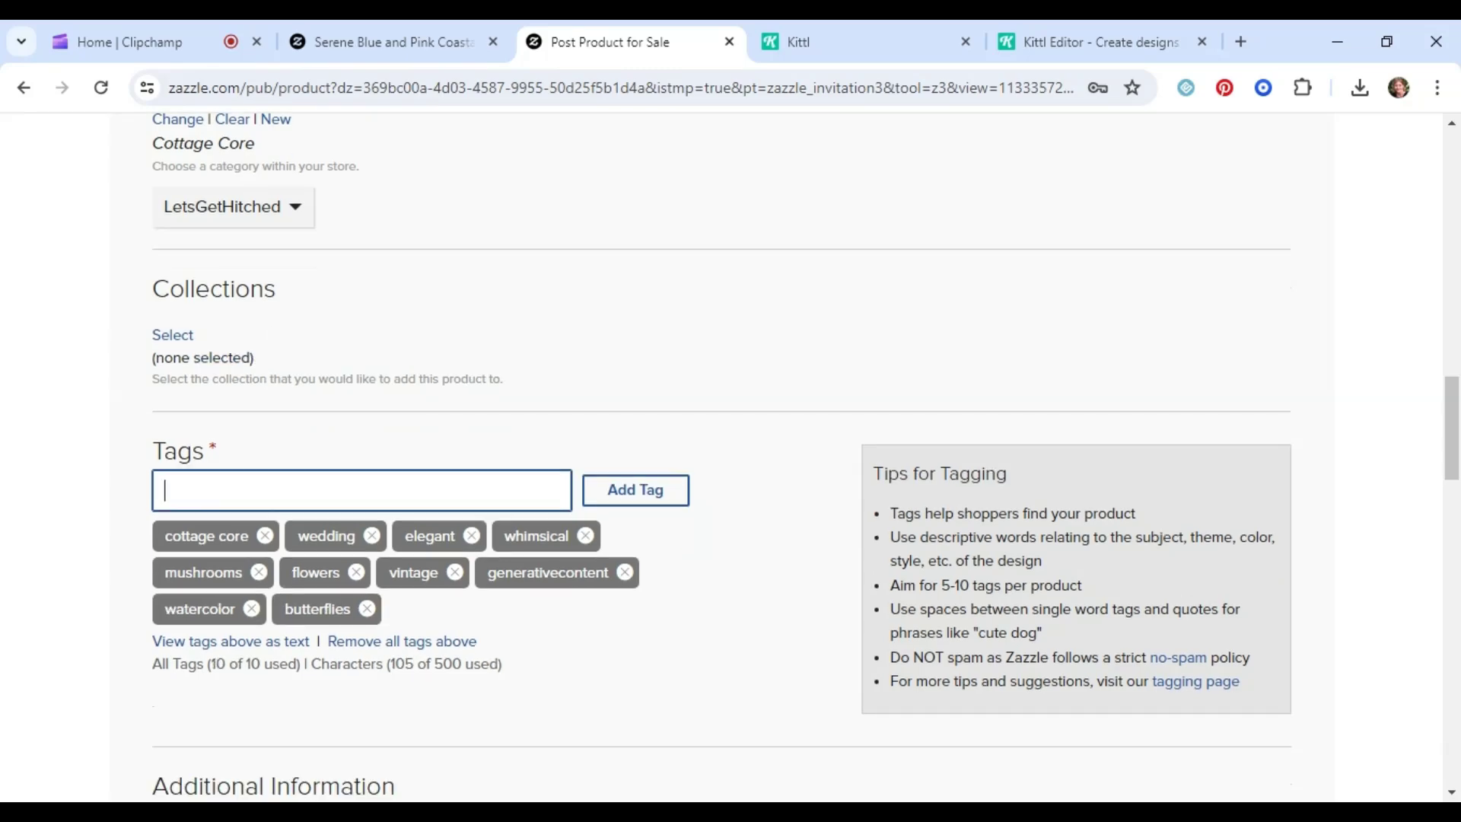
scroll(279, 502, "down", 1)
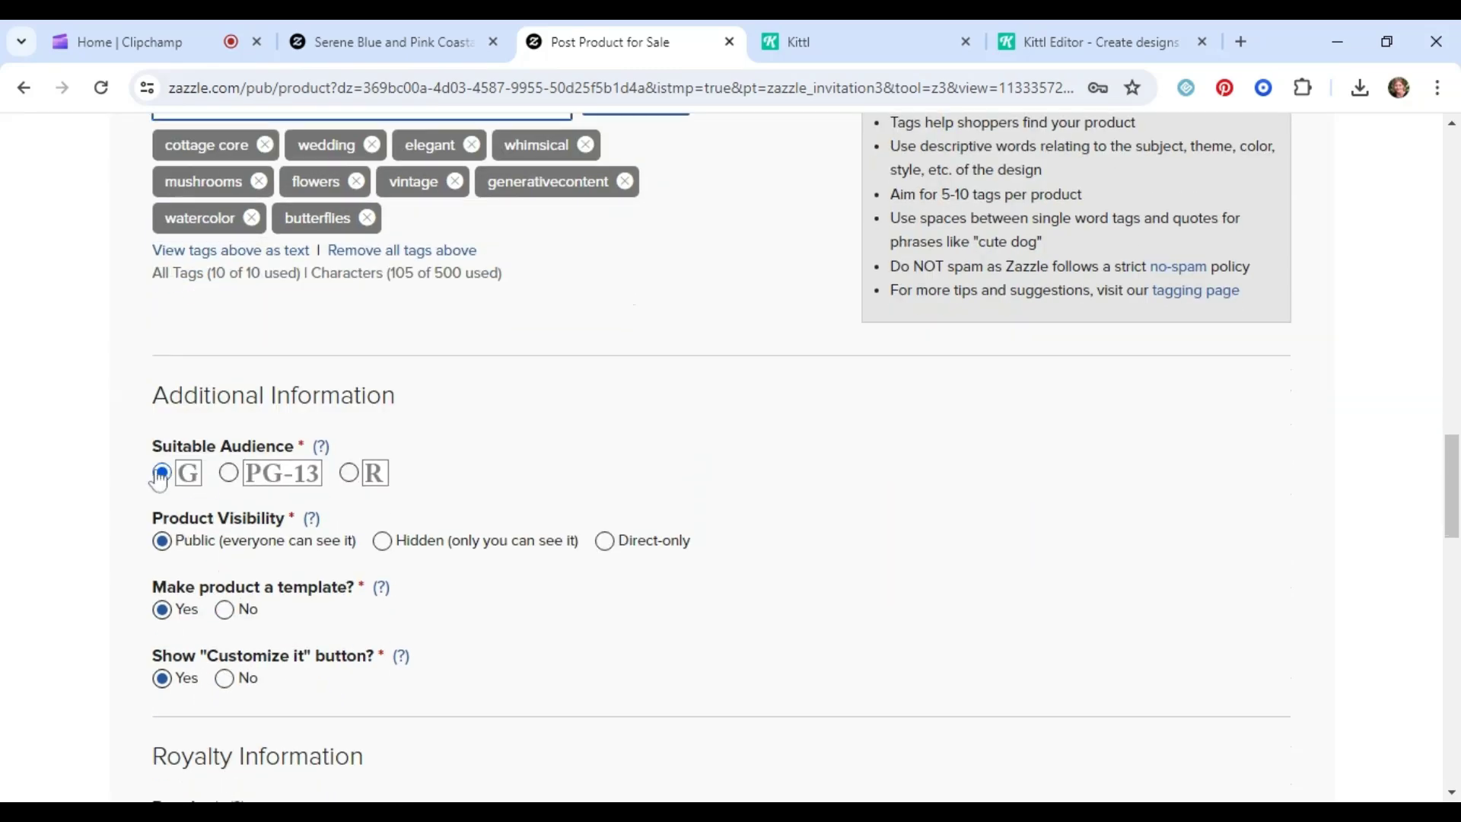
scroll(303, 561, "down", 3)
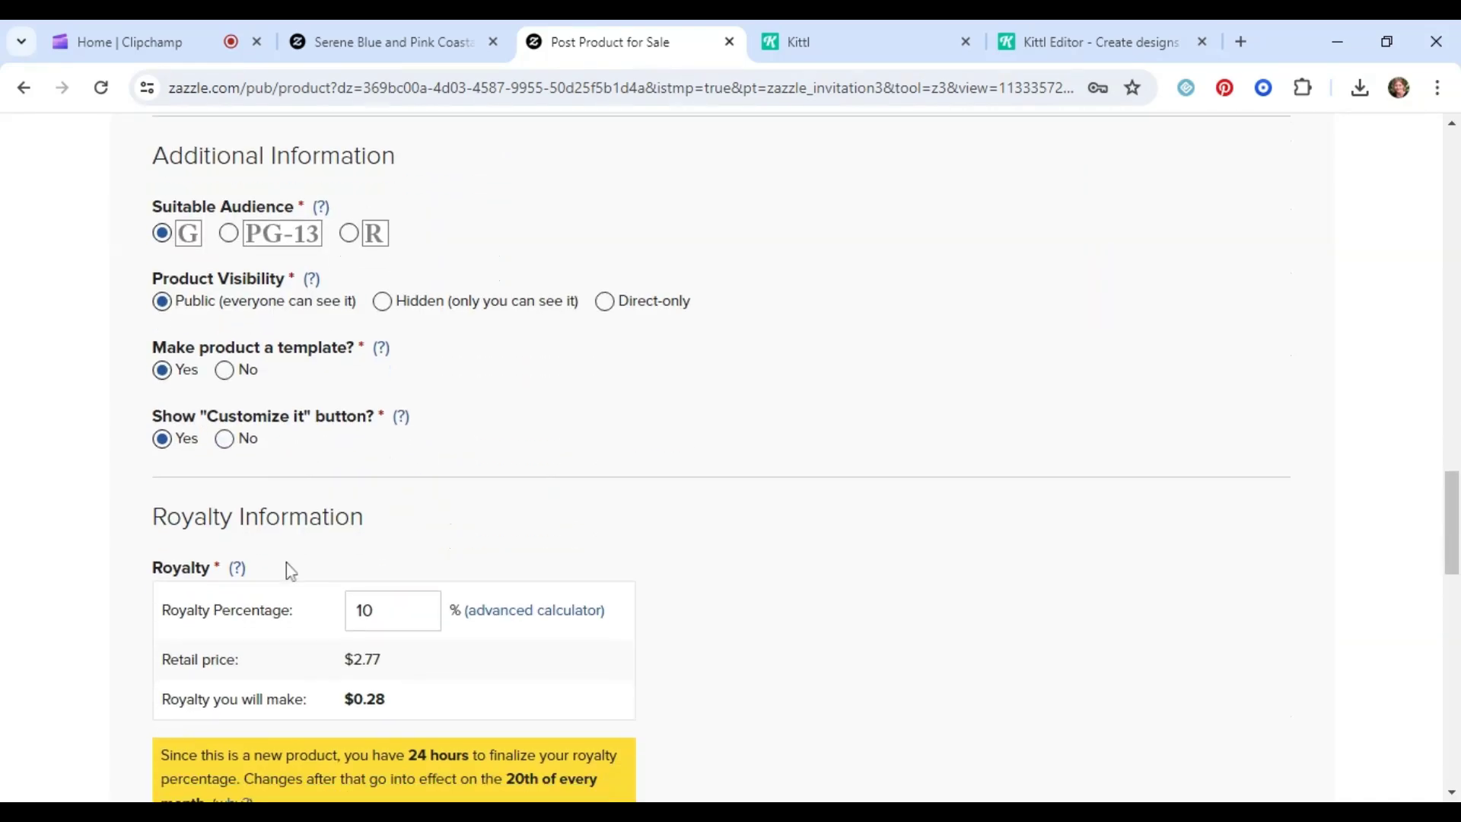
scroll(290, 571, "down", 2)
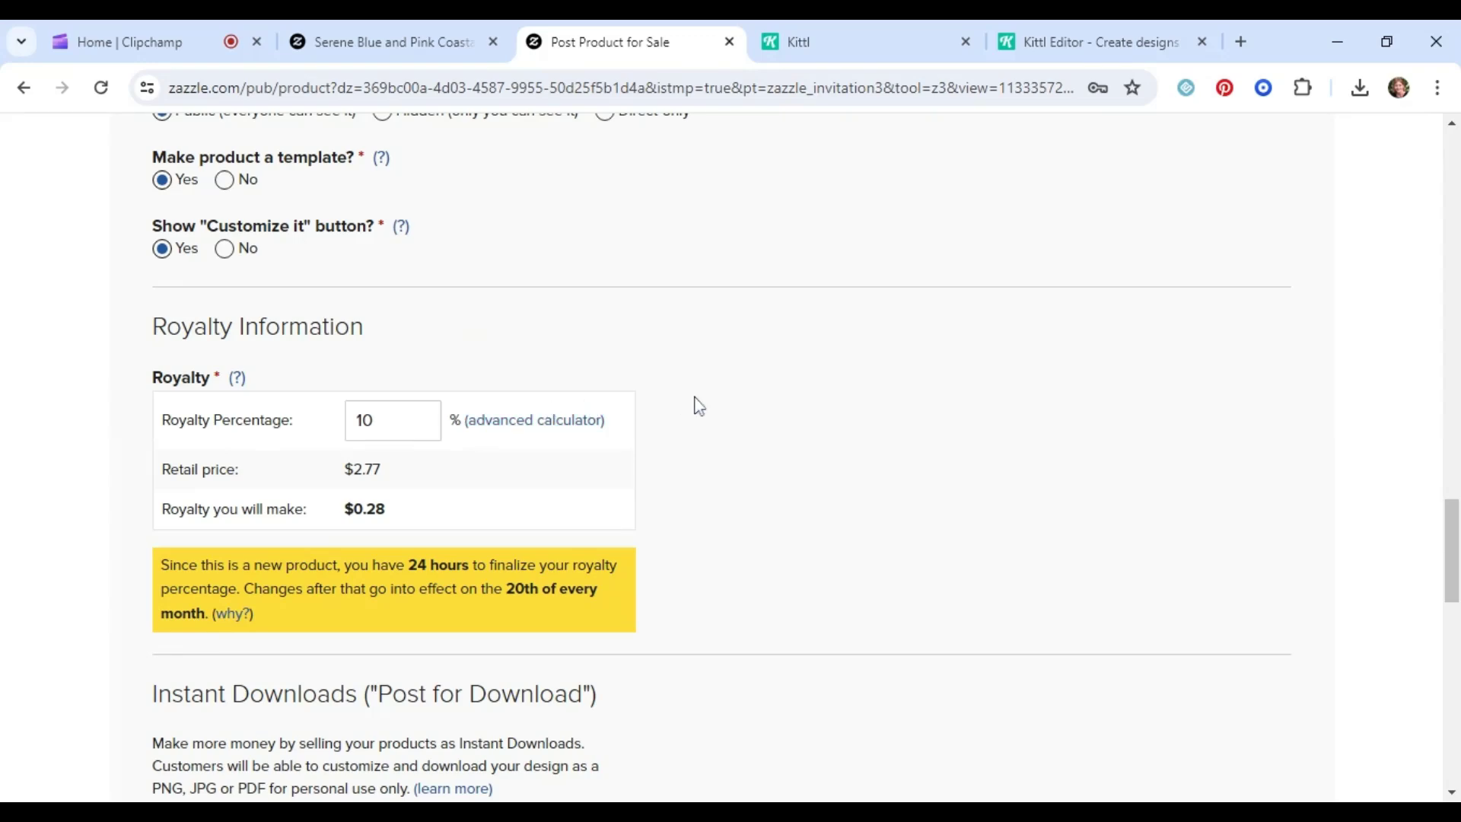
scroll(723, 491, "up", 1)
scroll(724, 494, "down", 3)
scroll(721, 497, "down", 3)
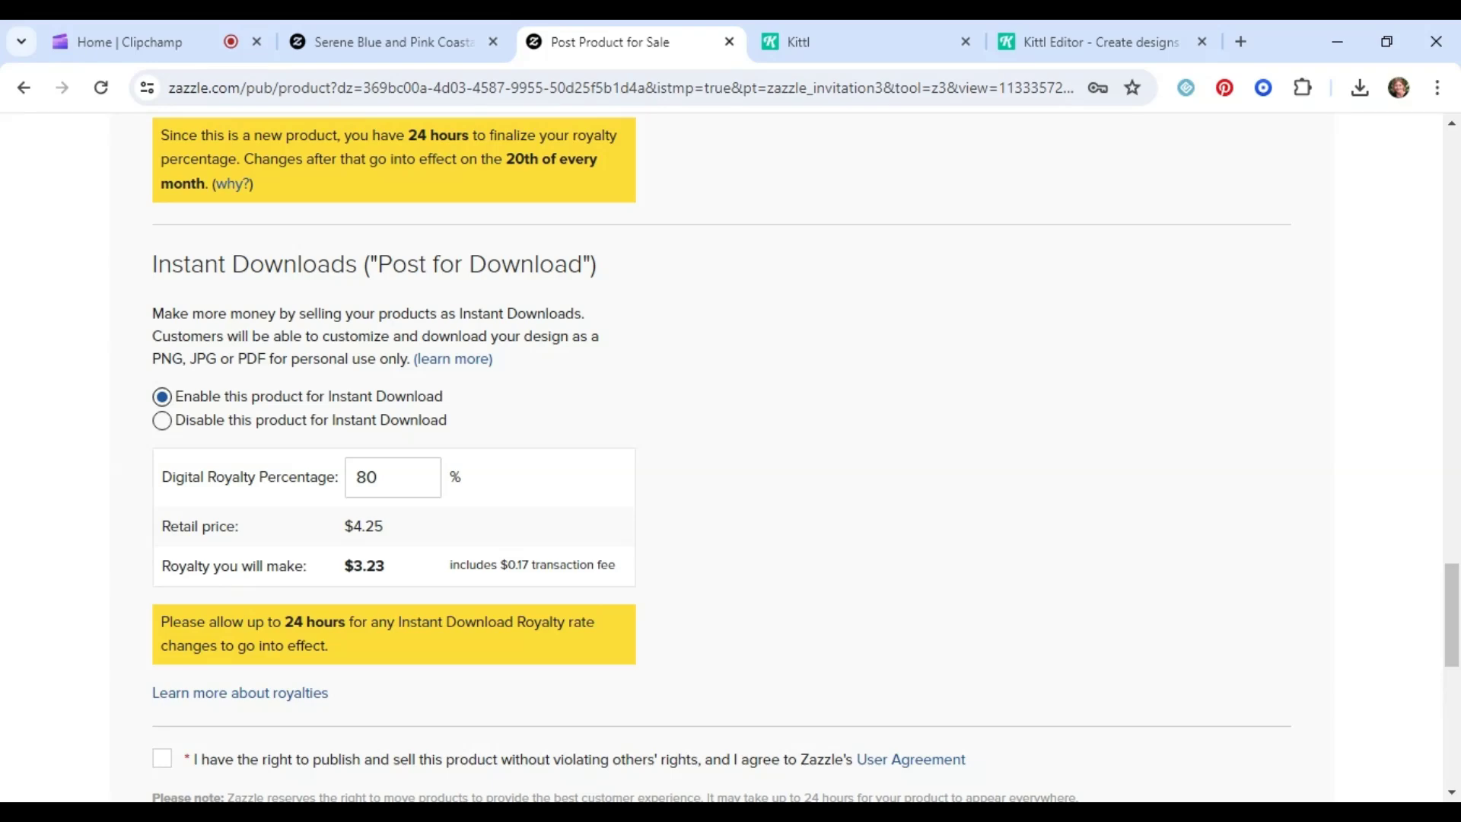
scroll(563, 511, "down", 3)
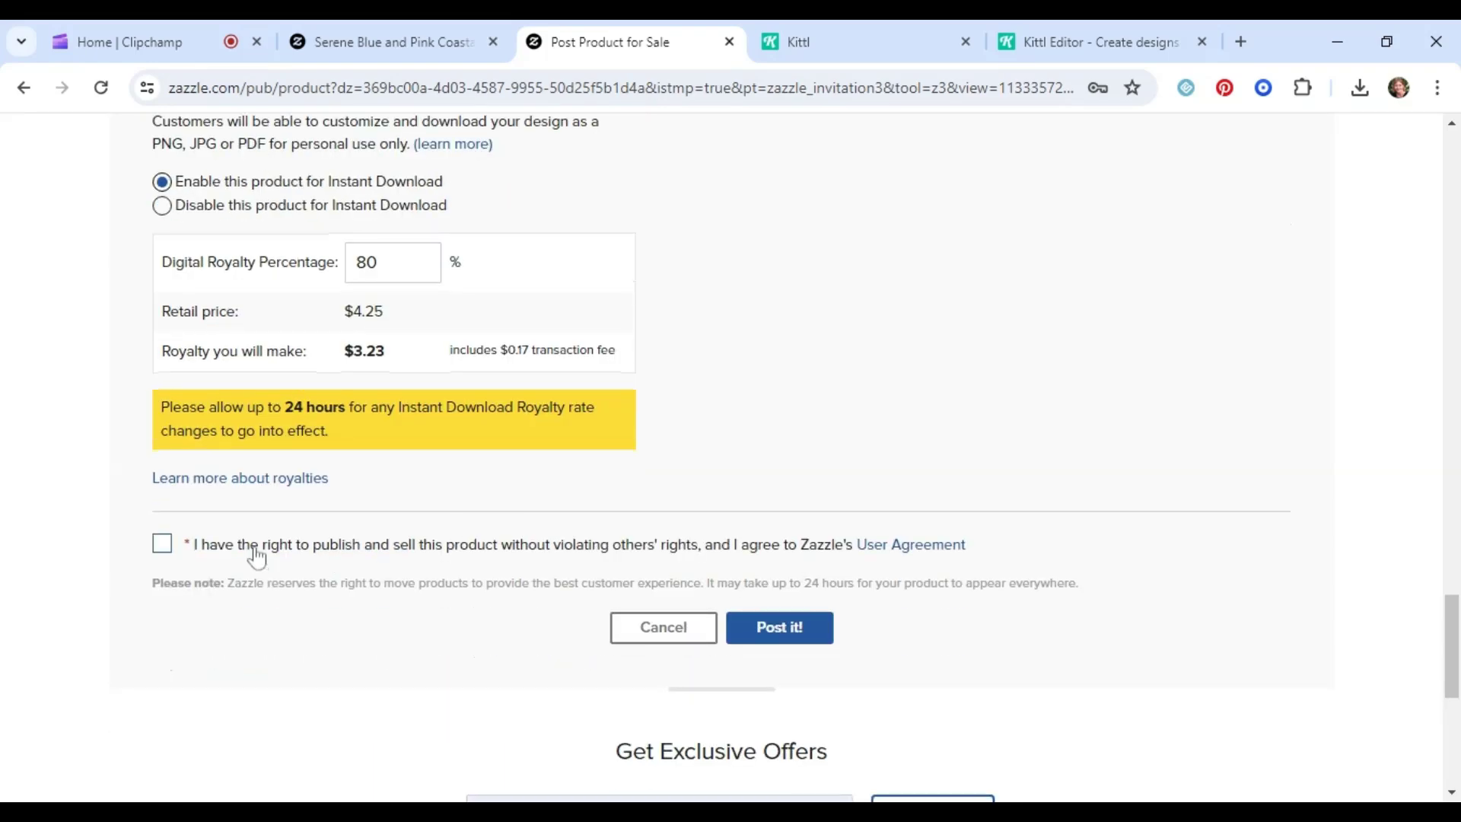
left_click(254, 550)
left_click(780, 636)
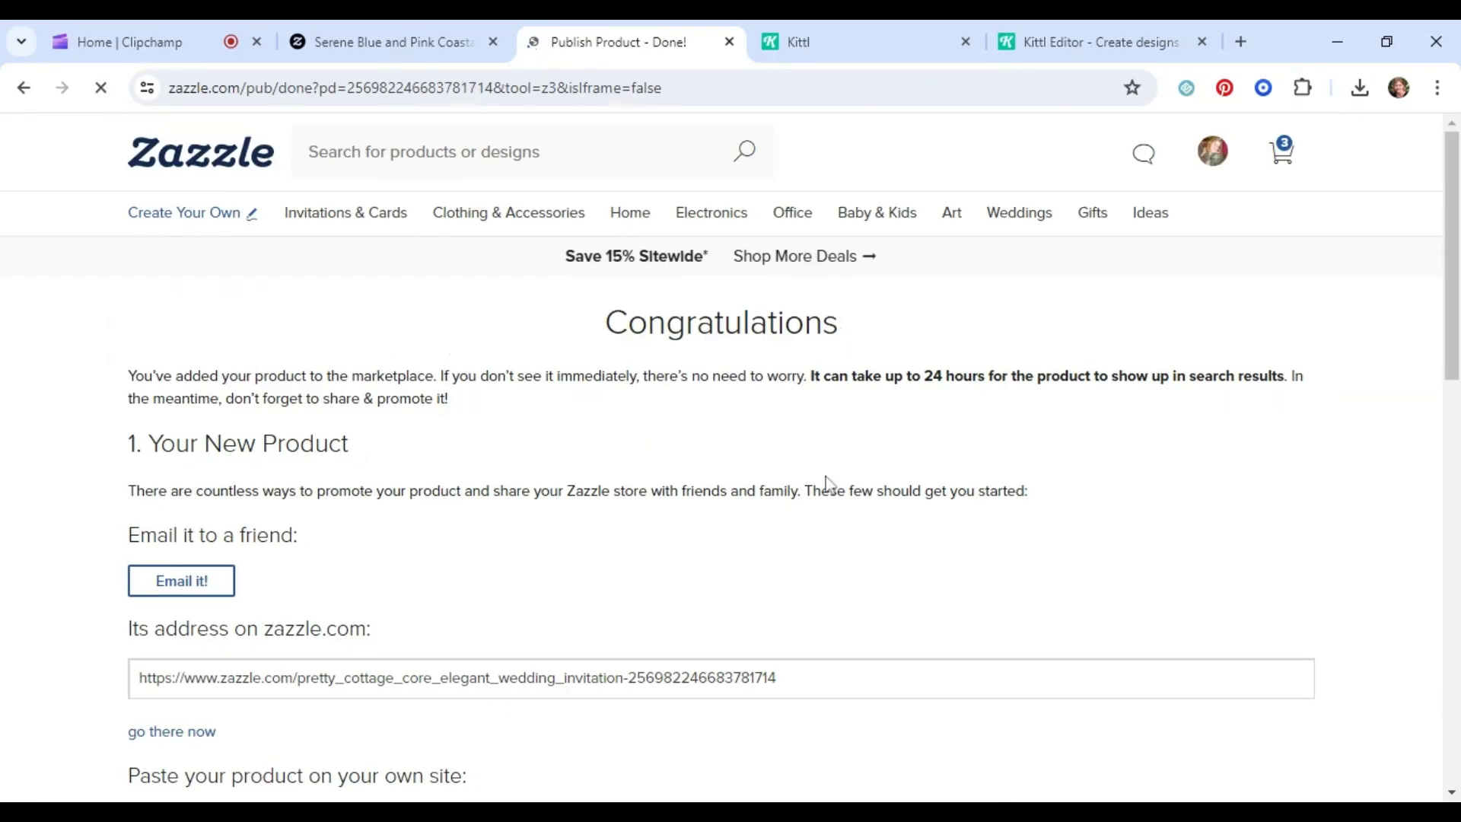
Open the newly posted wedding invitation's design for editing from its product page
scroll(509, 518, "down", 2)
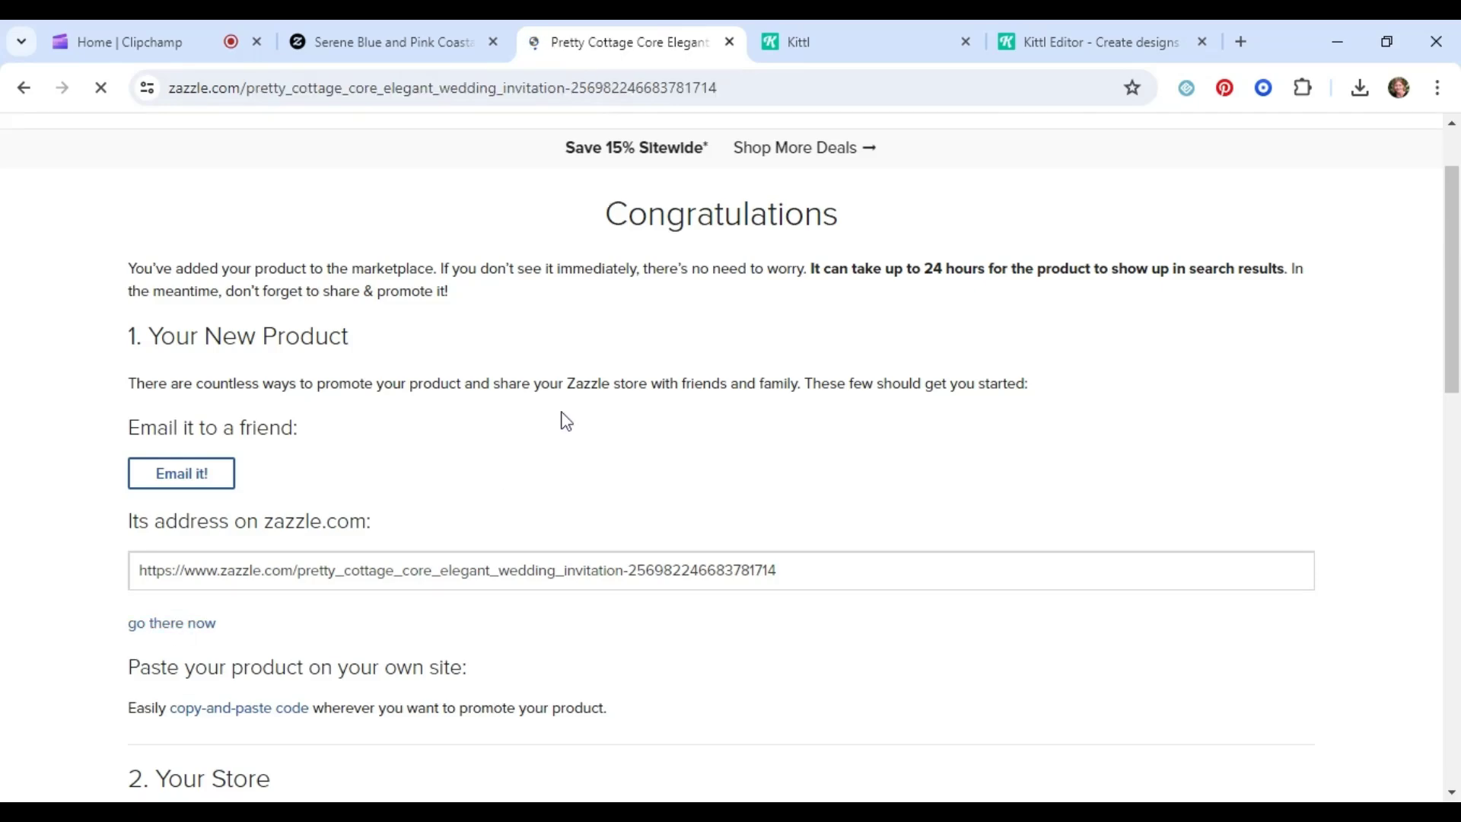
scroll(1386, 495, "down", 3)
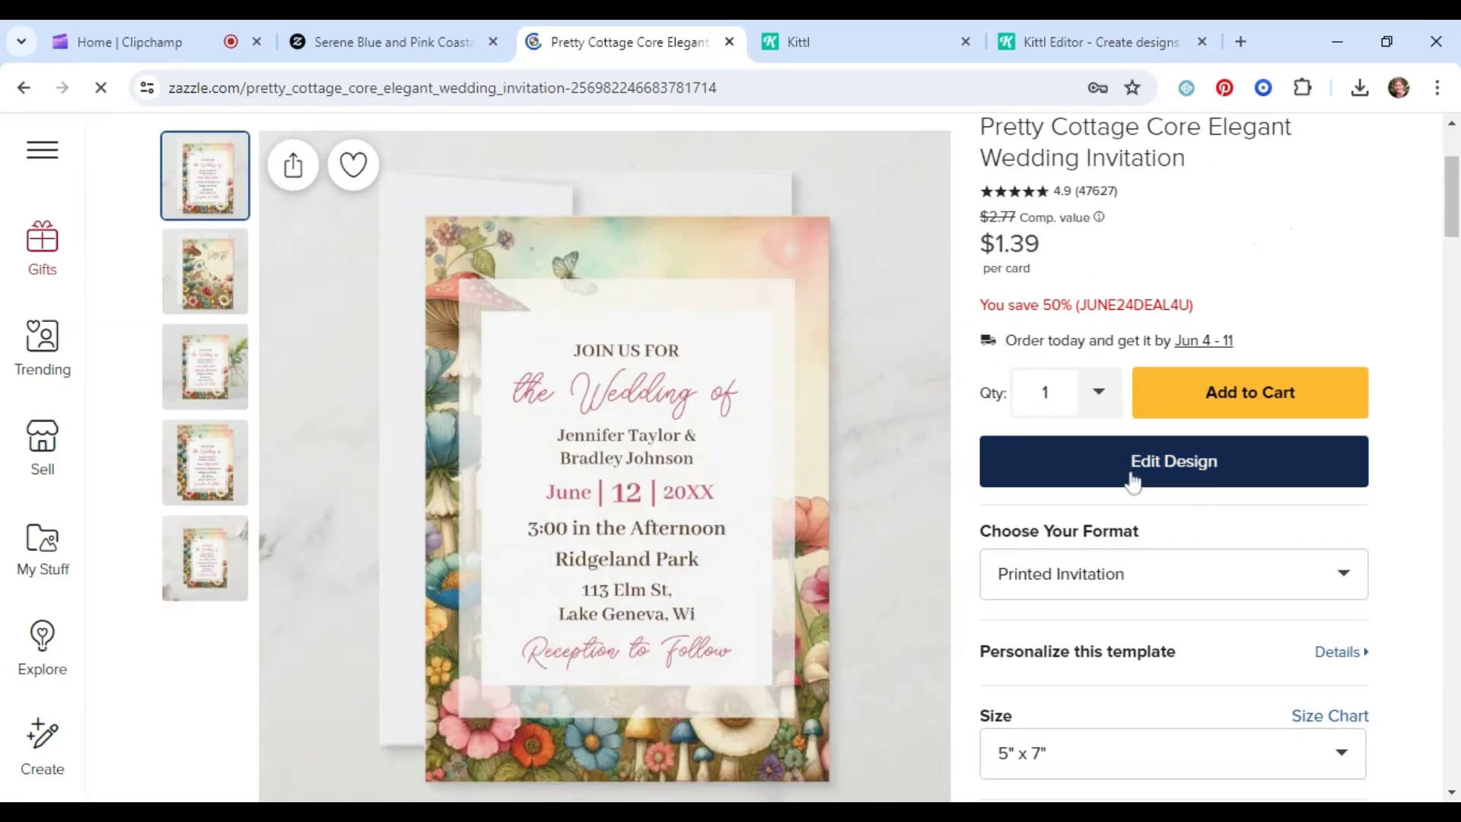
left_click(1090, 466)
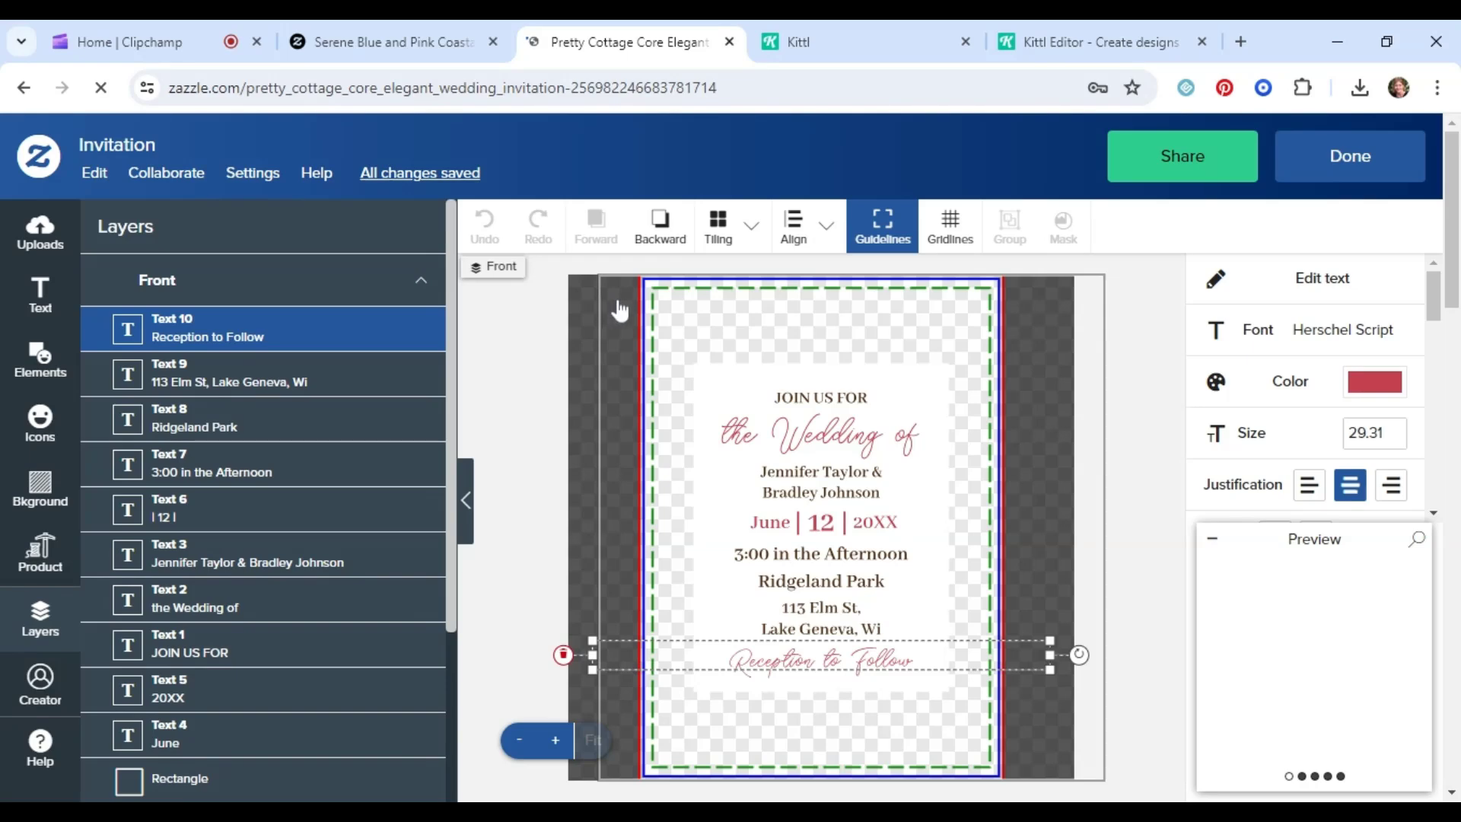
Delete the watercolor mushroom and flower background image from the front of the invitation
left_click(625, 298)
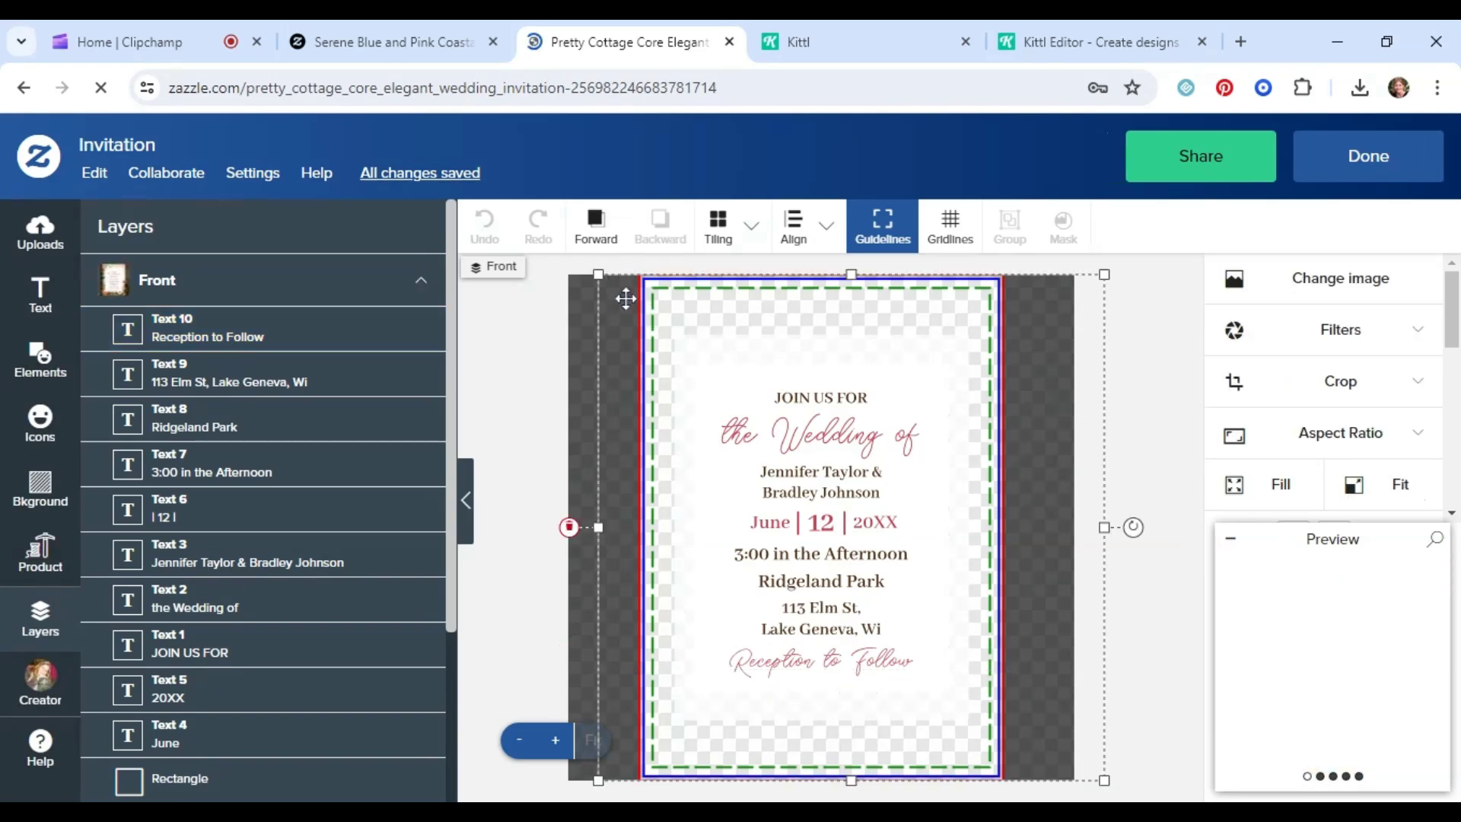
right_click(626, 299)
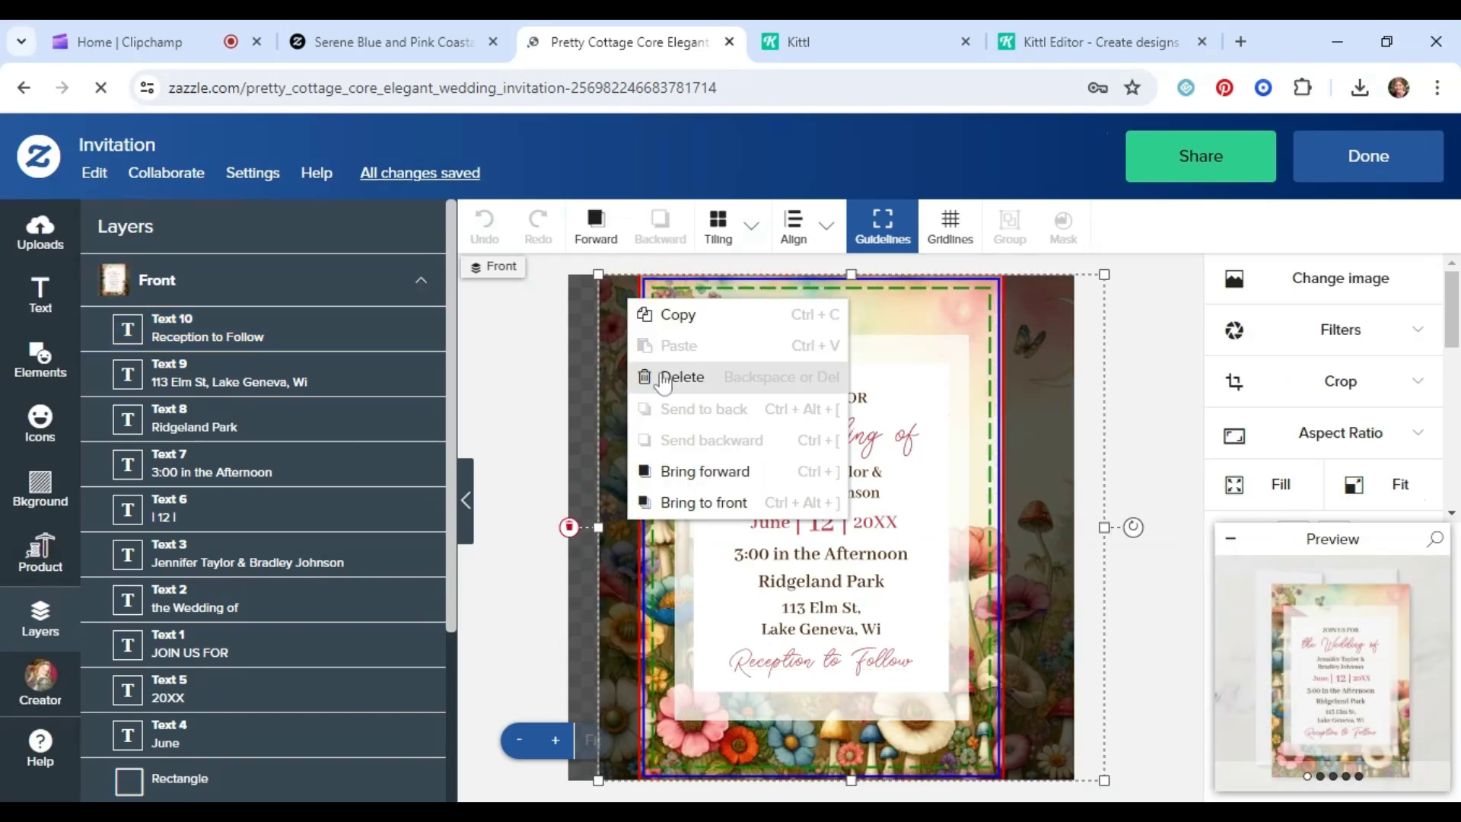
left_click(661, 381)
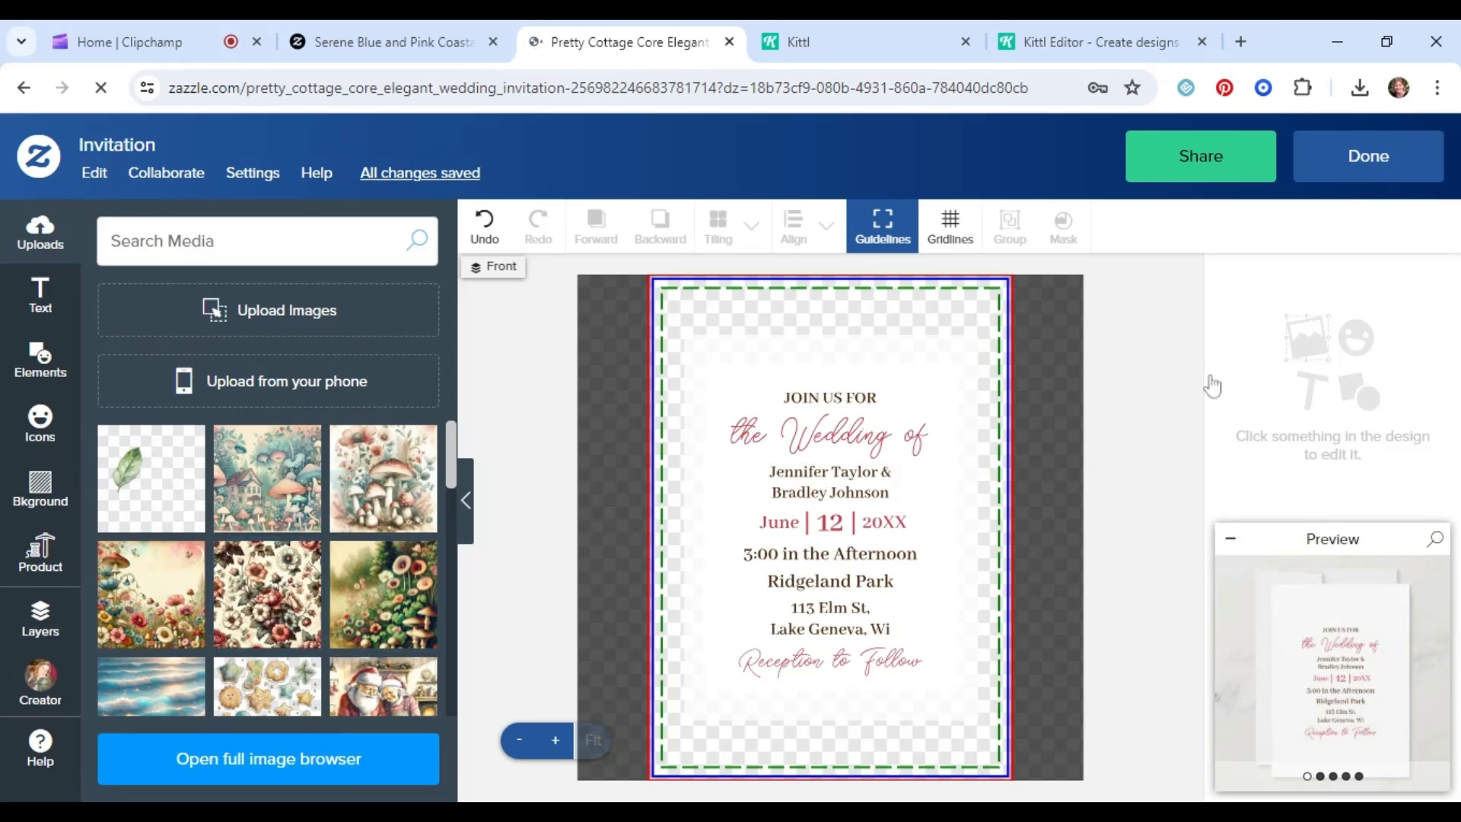
Add the vintage peony pattern image to the front, make it fill the design area and send it behind the text and white panels
left_click(1286, 486)
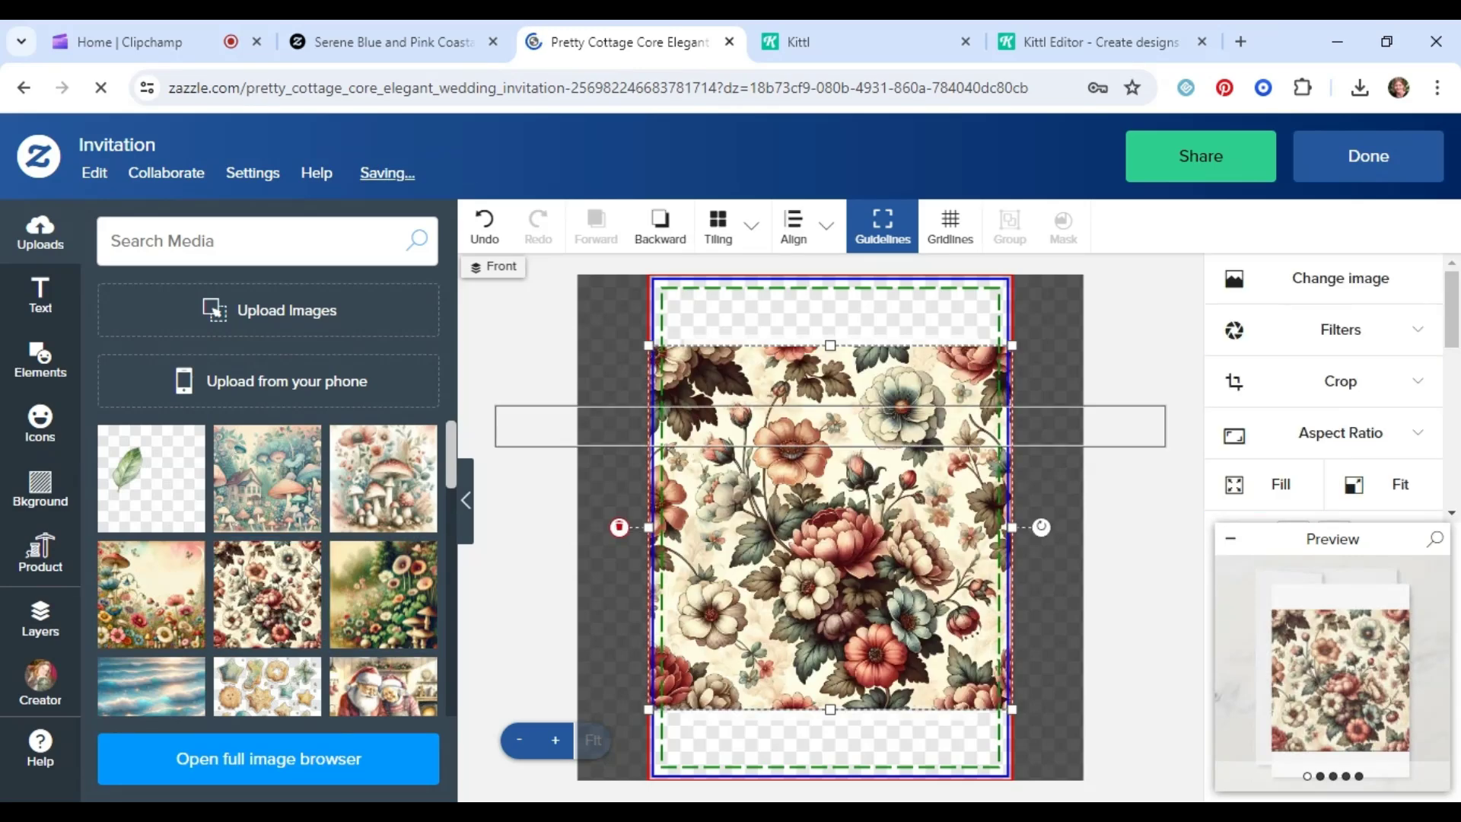
left_click(1276, 485)
right_click(854, 438)
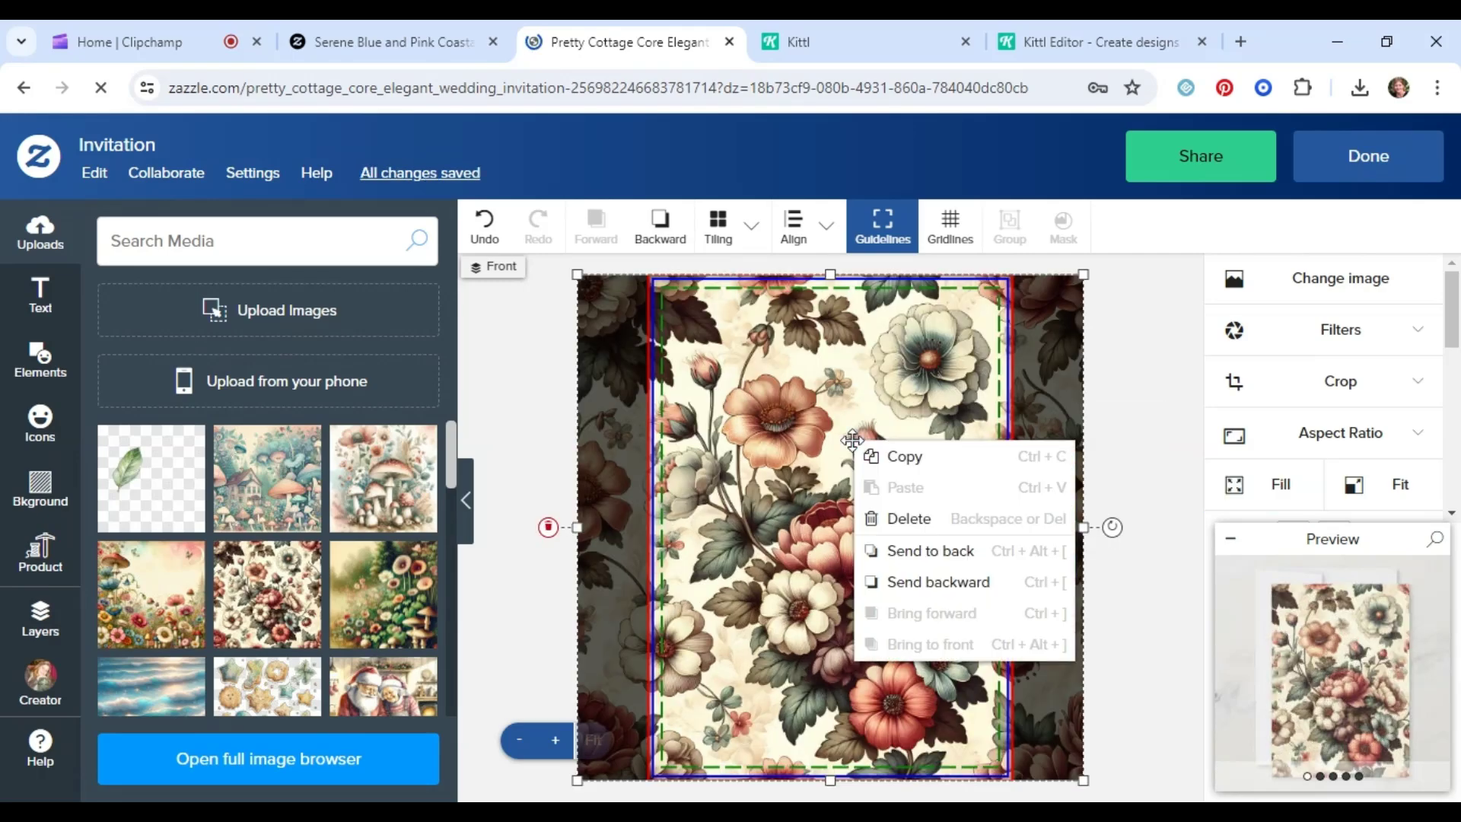
left_click(921, 583)
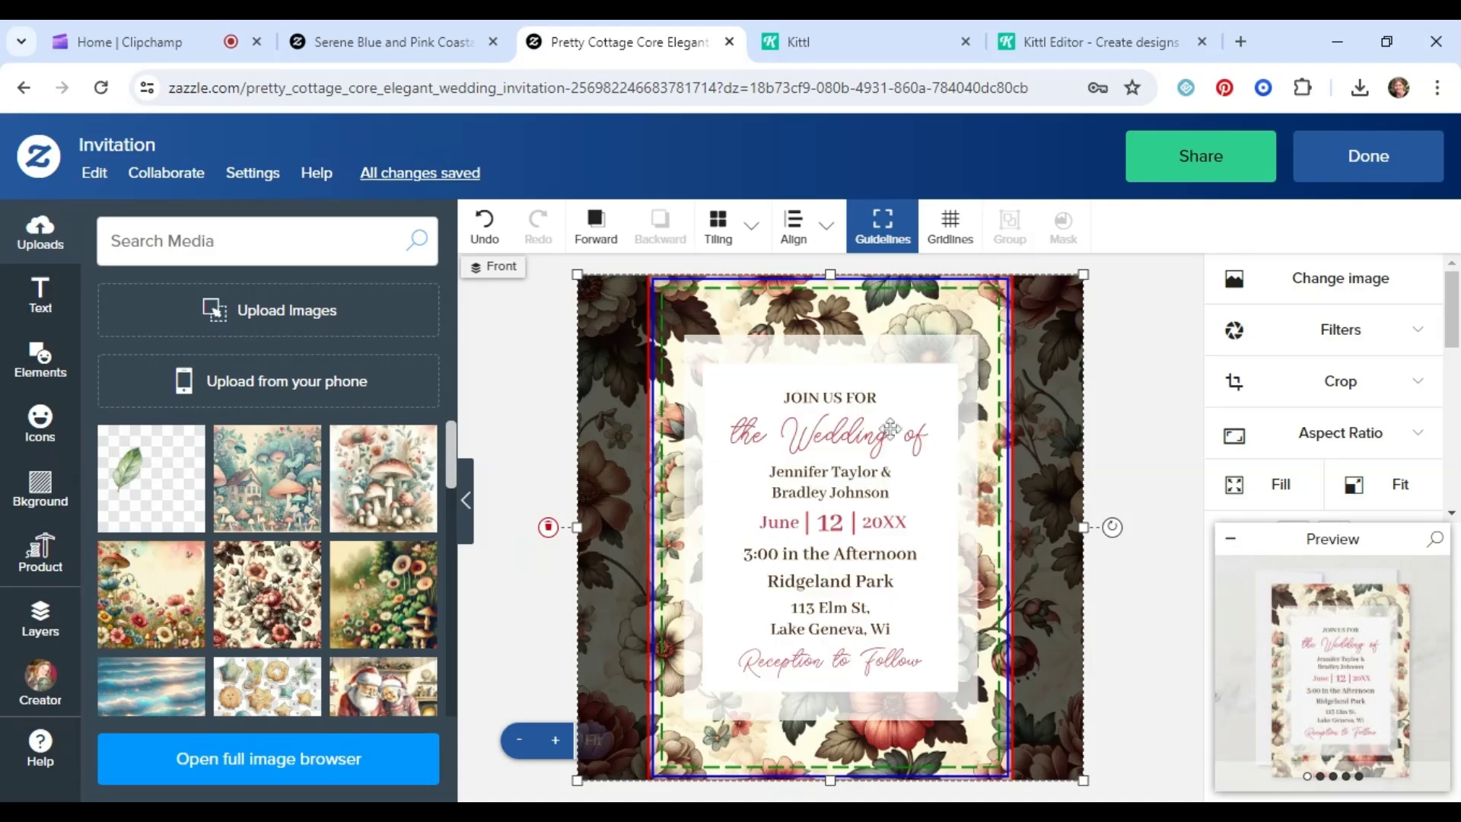
Change the color of the script line "the Wedding of" to the dark maroon swatch
left_click(865, 428)
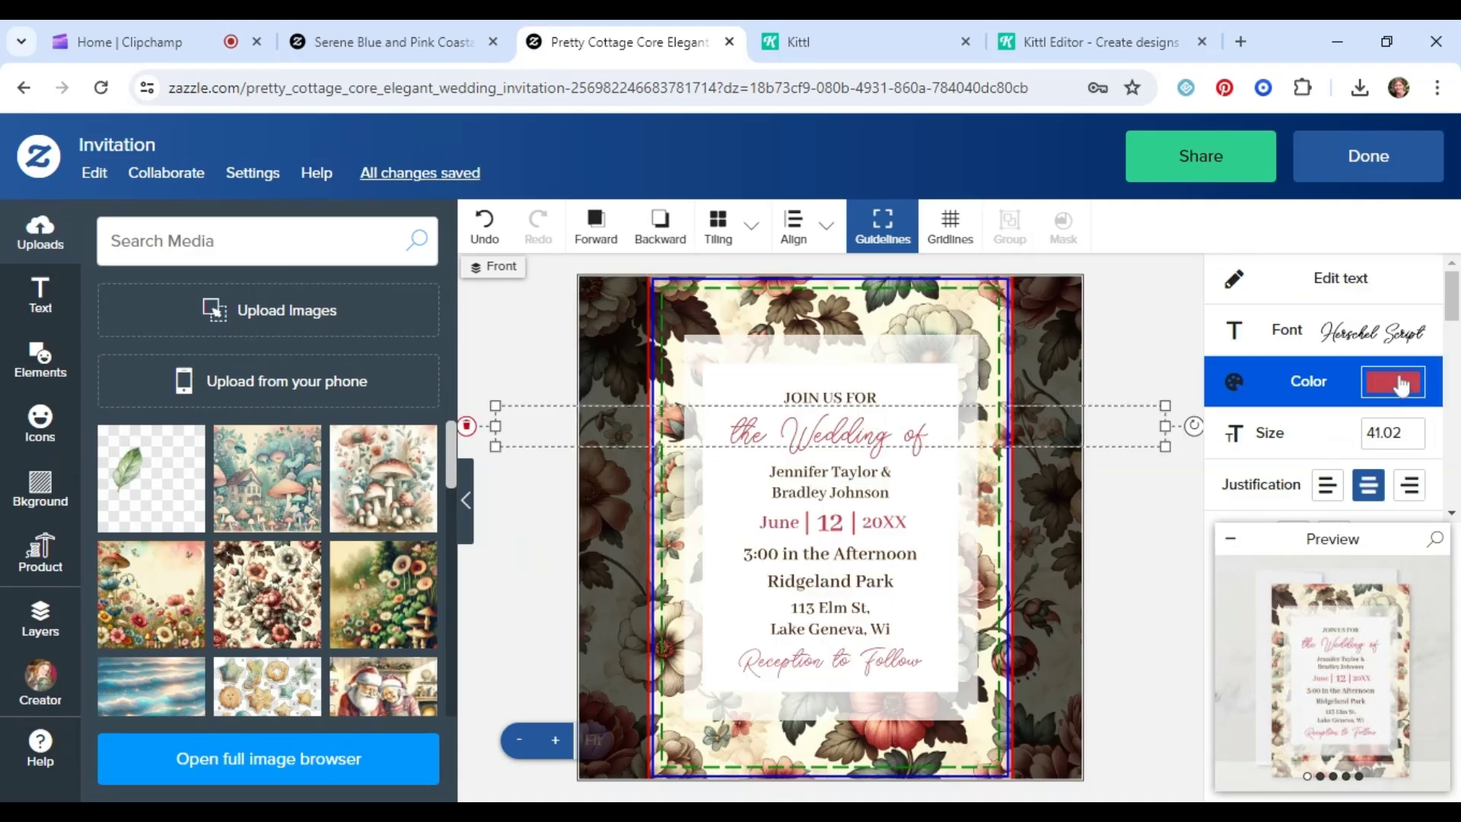
left_click(1392, 380)
scroll(1289, 426, "down", 4)
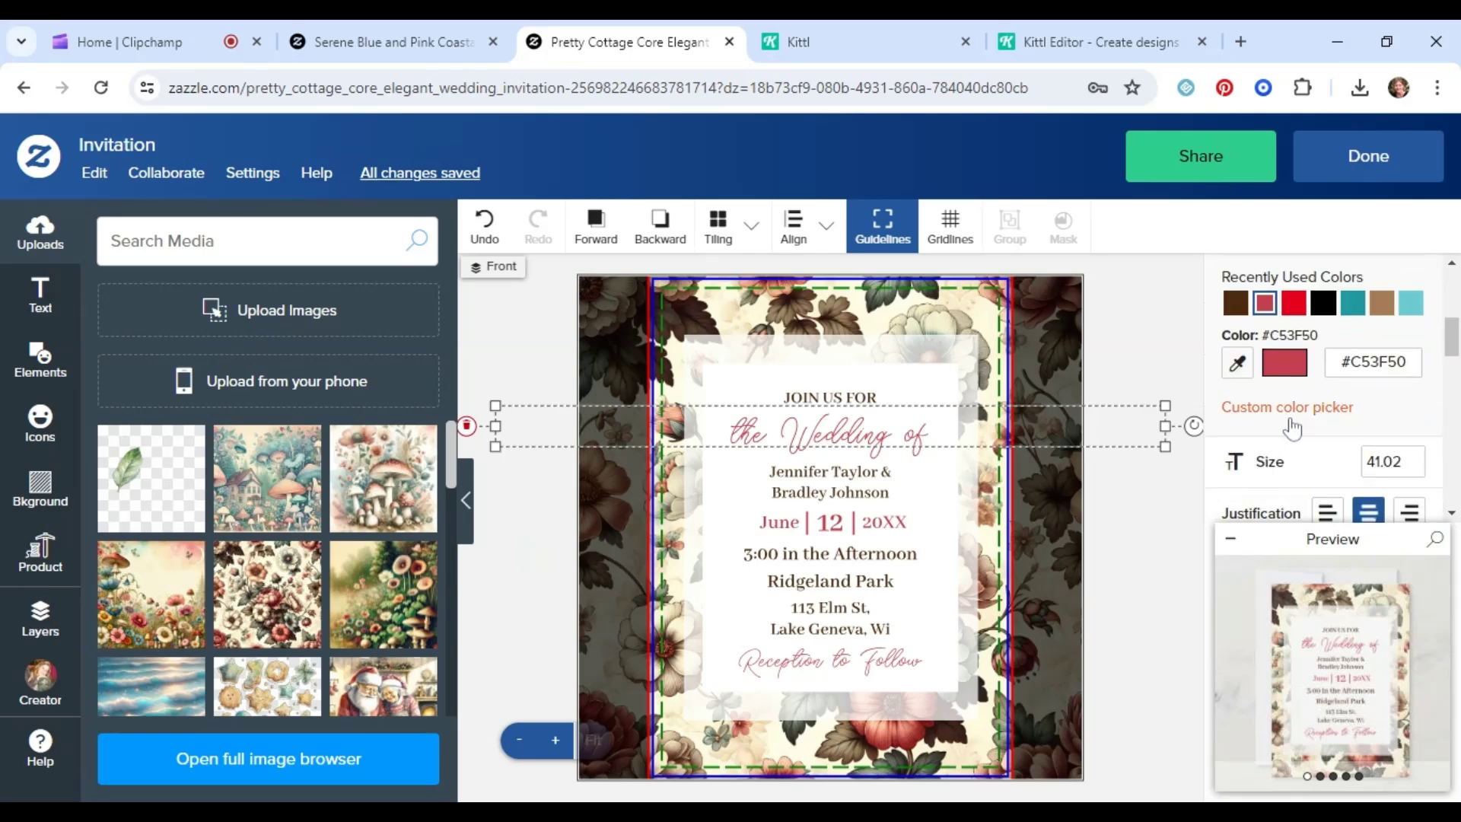
scroll(1323, 400, "up", 3)
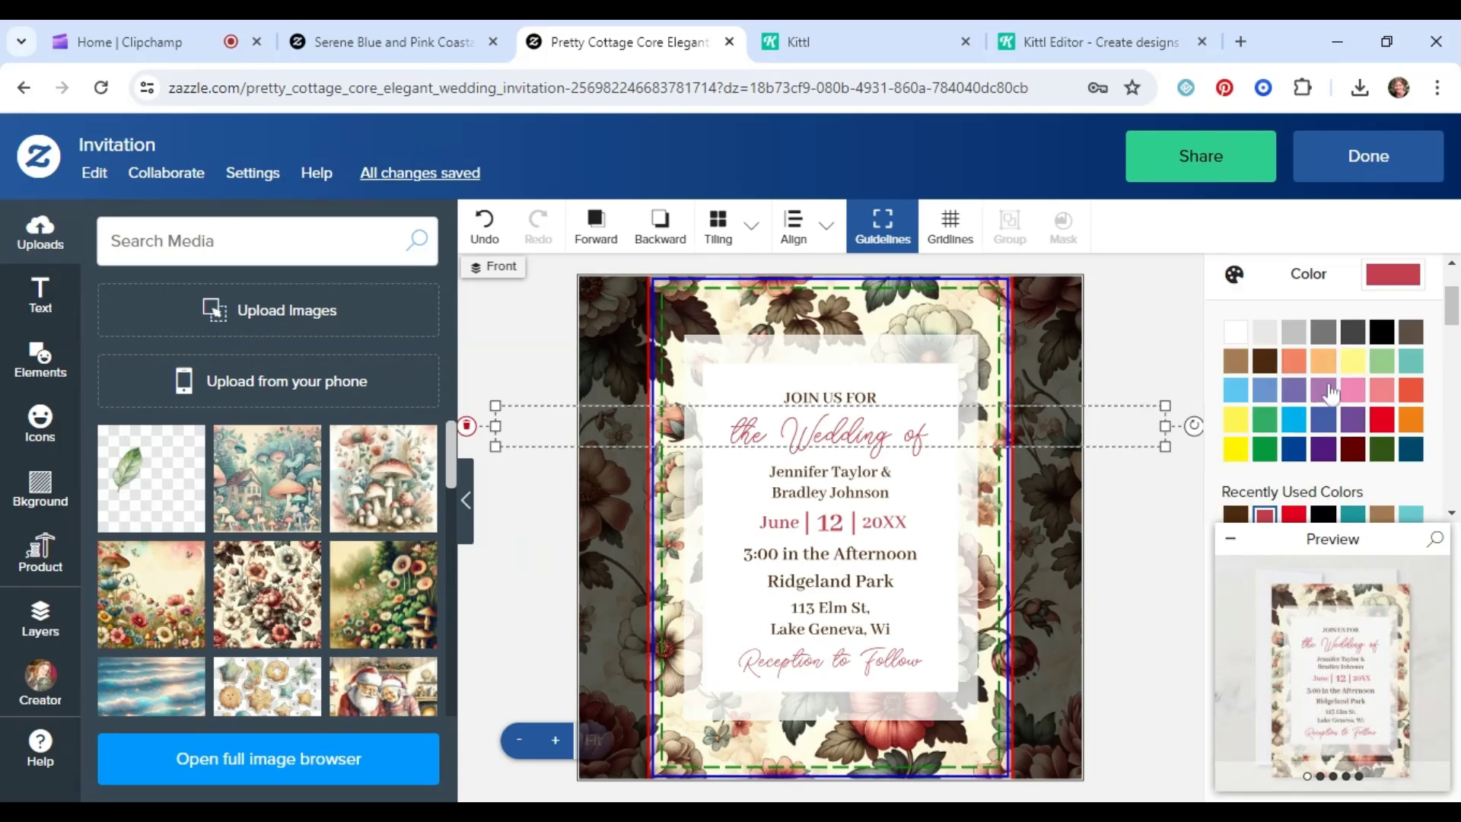
left_click(1352, 449)
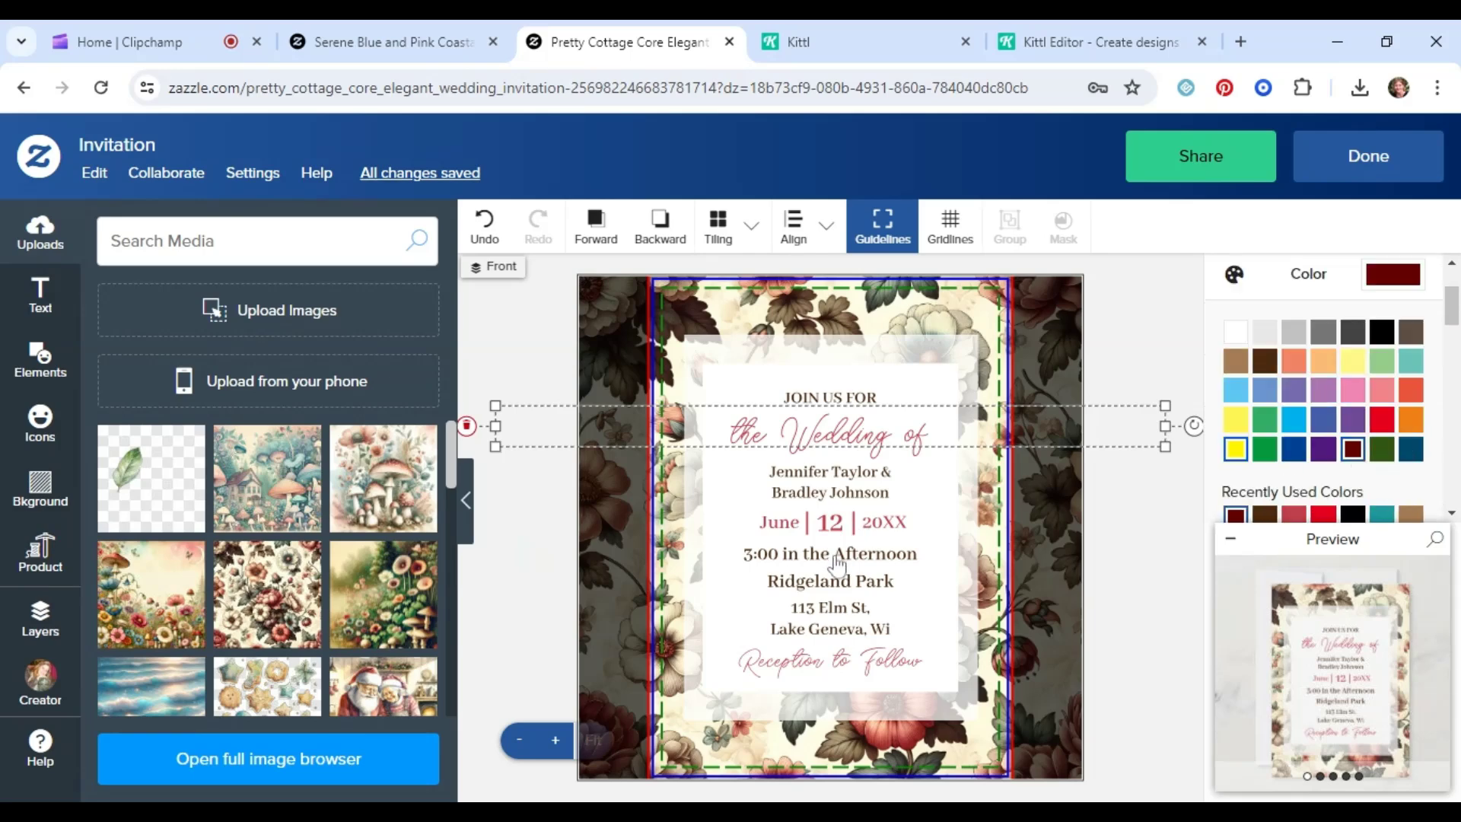
Recolor the date texts "20XX", "June" and "| 12 |" and the "Reception to Follow" line in the same dark maroon
left_click(910, 532)
left_click(1352, 449)
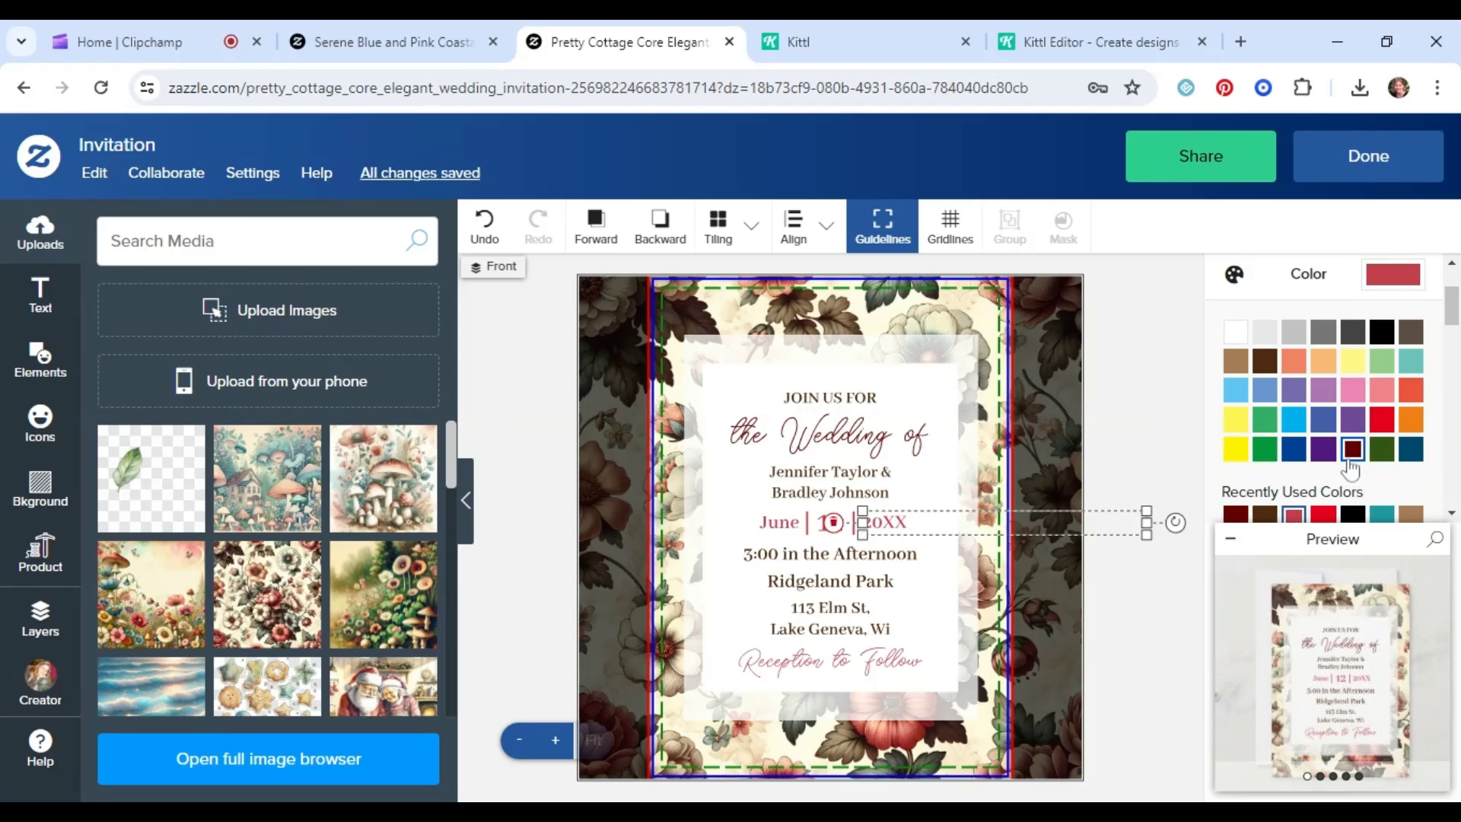
left_click(777, 533)
left_click(1352, 449)
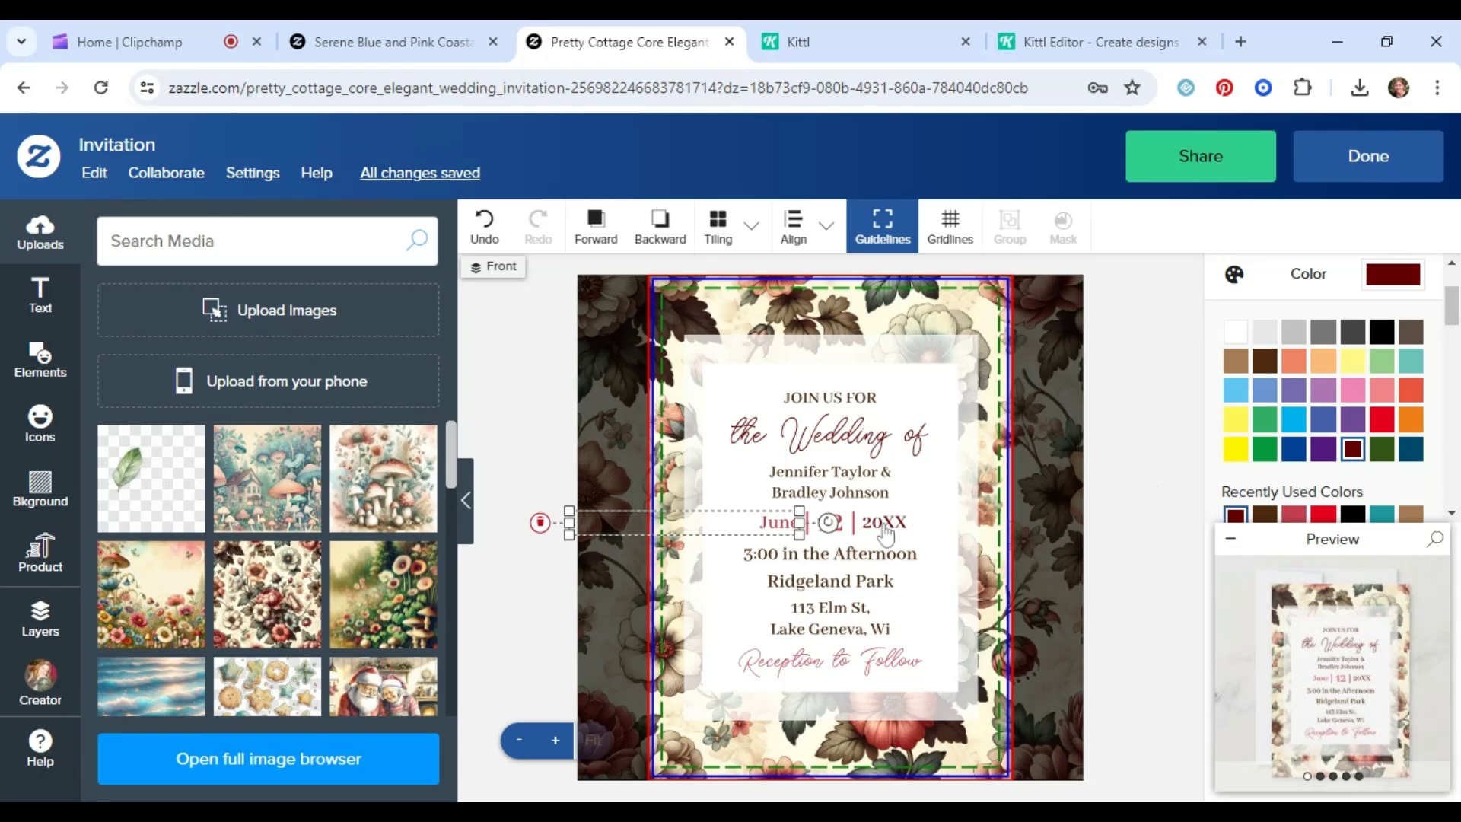
left_click(840, 539)
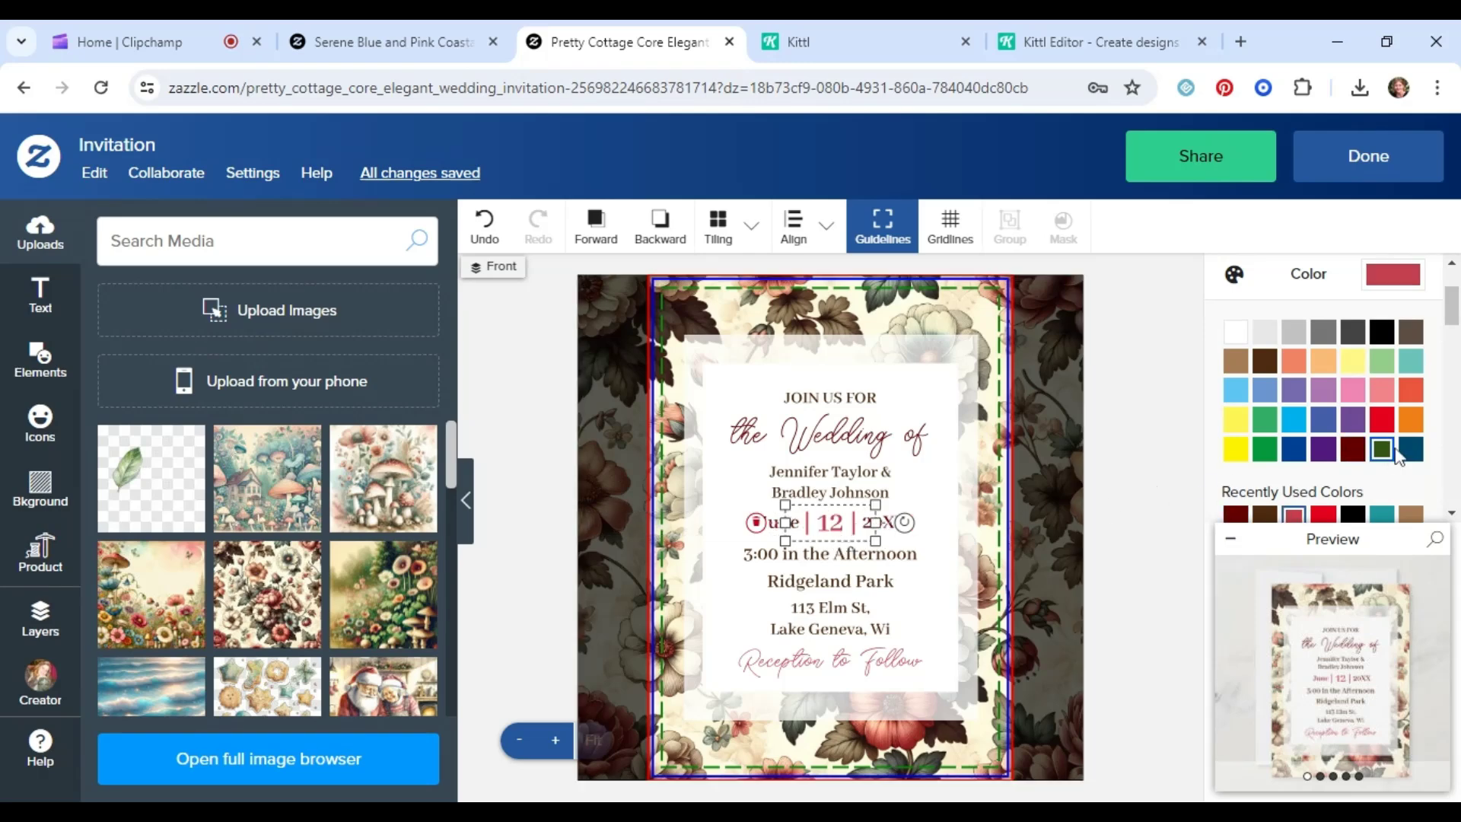
left_click(1352, 449)
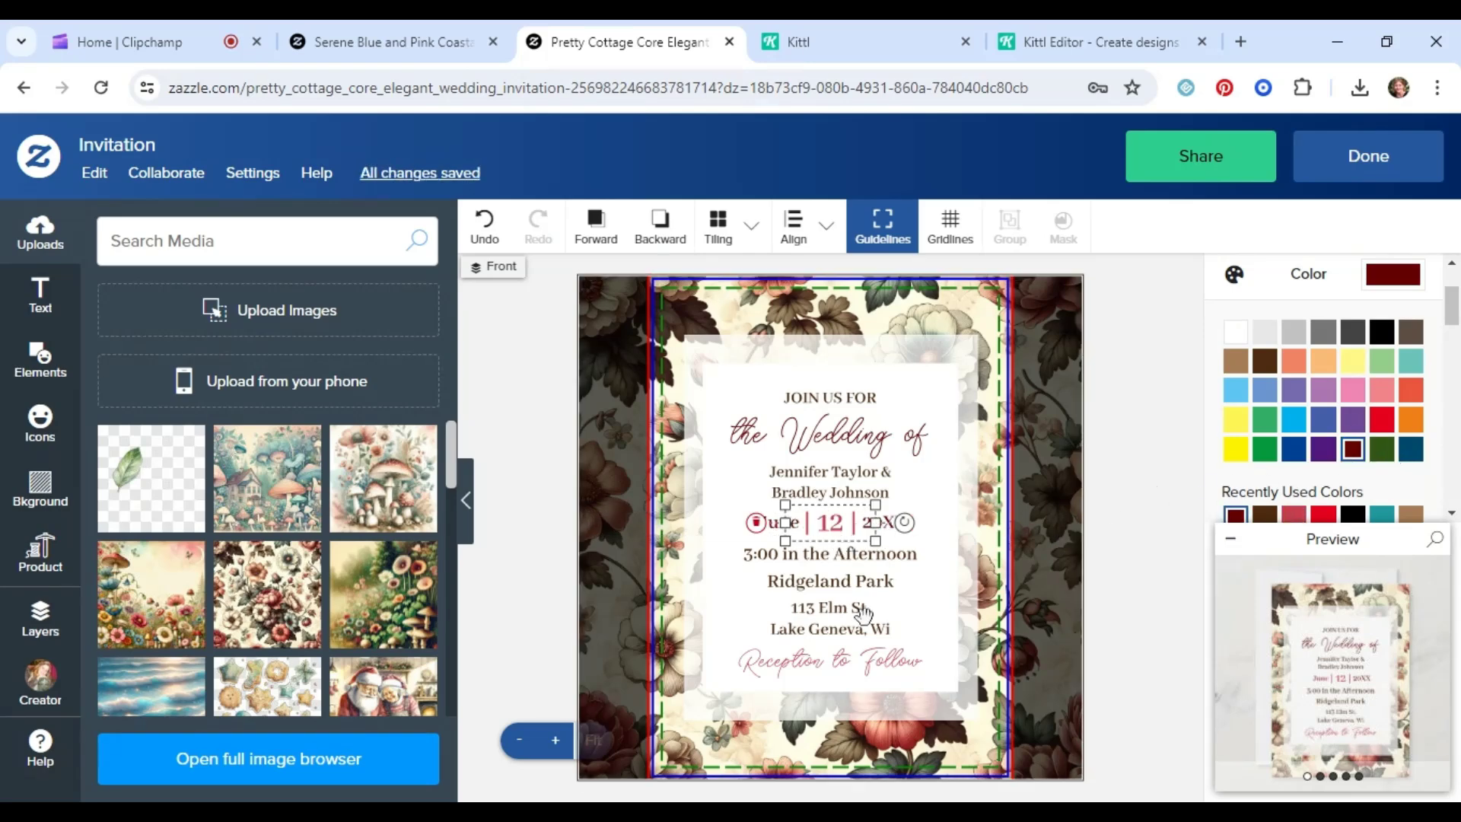
left_click(837, 660)
left_click(1351, 451)
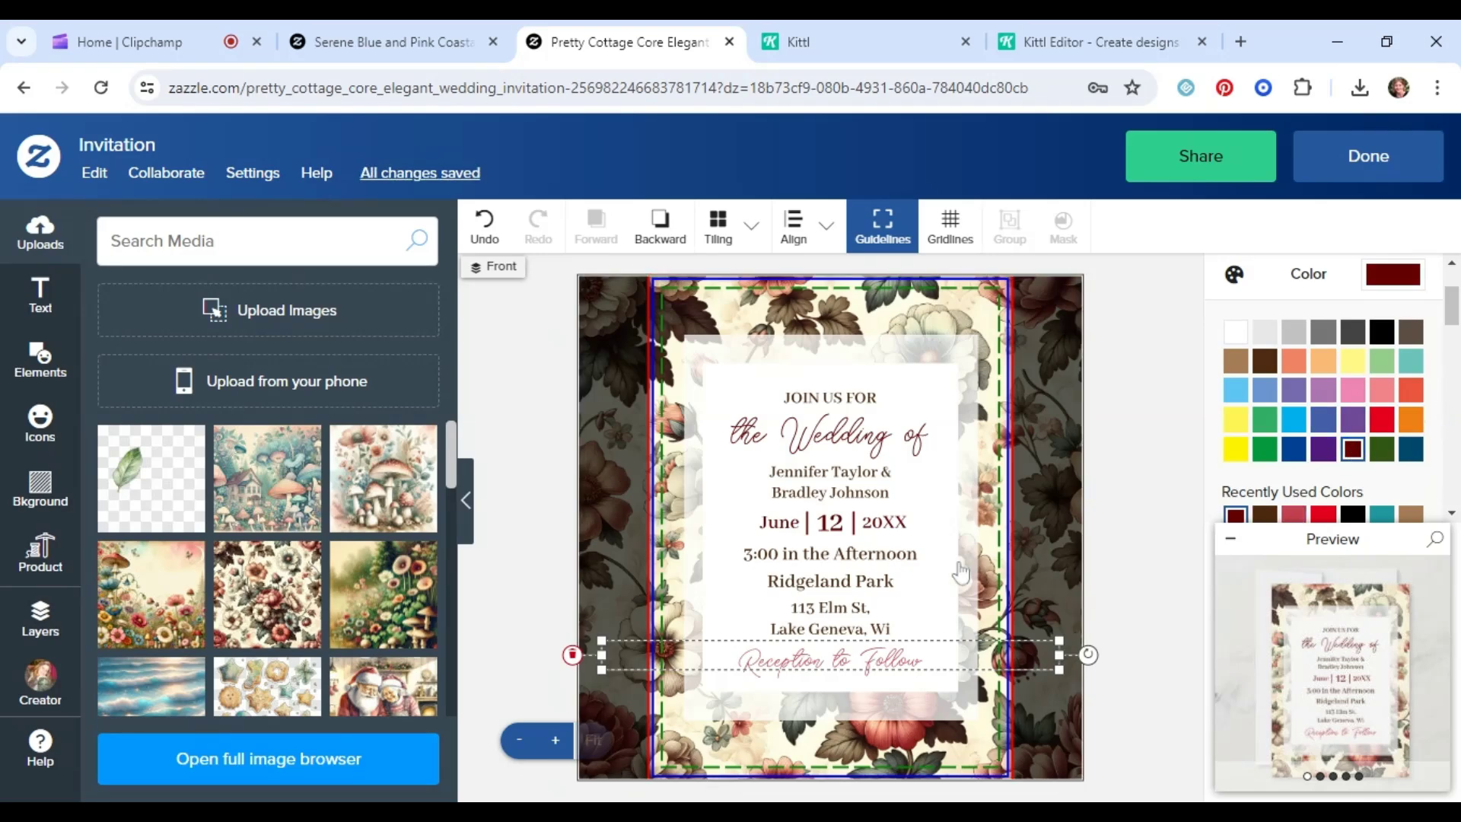
Change the font of the "Ridgeland Park" venue line to Herschel Script from the recently used fonts
left_click(872, 584)
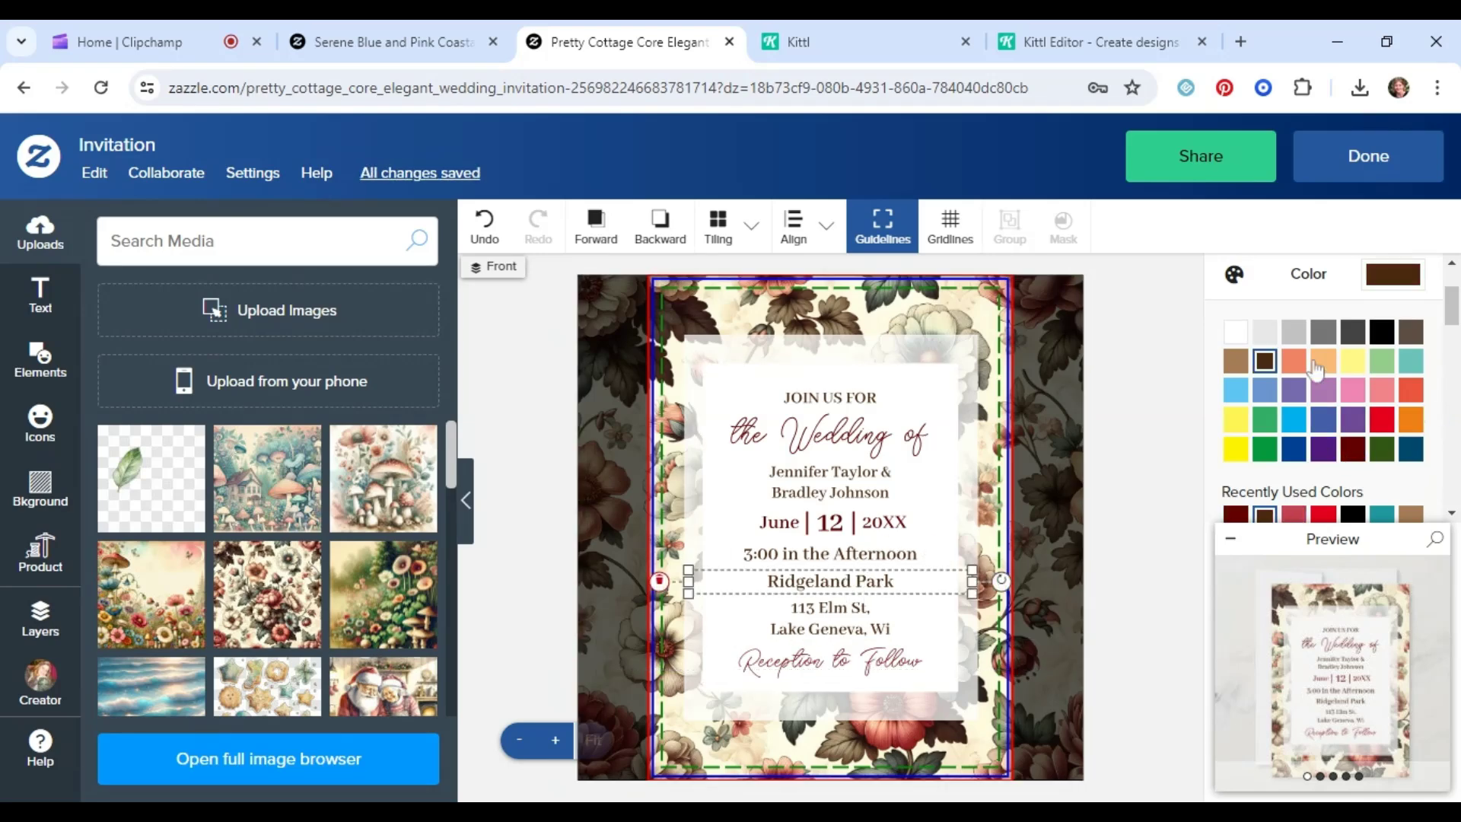
scroll(1379, 365, "up", 2)
left_click(1339, 358)
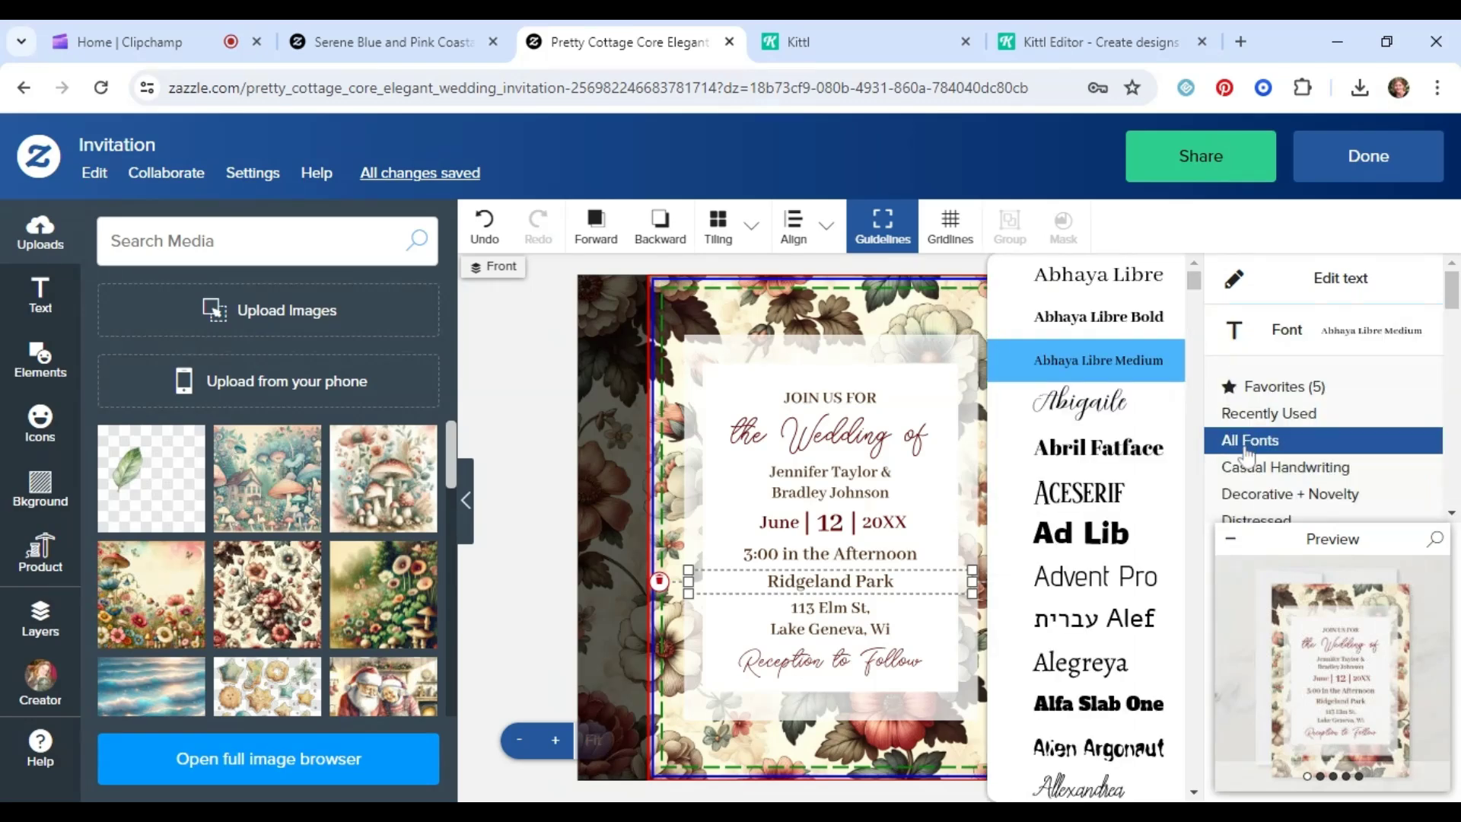
left_click(1272, 415)
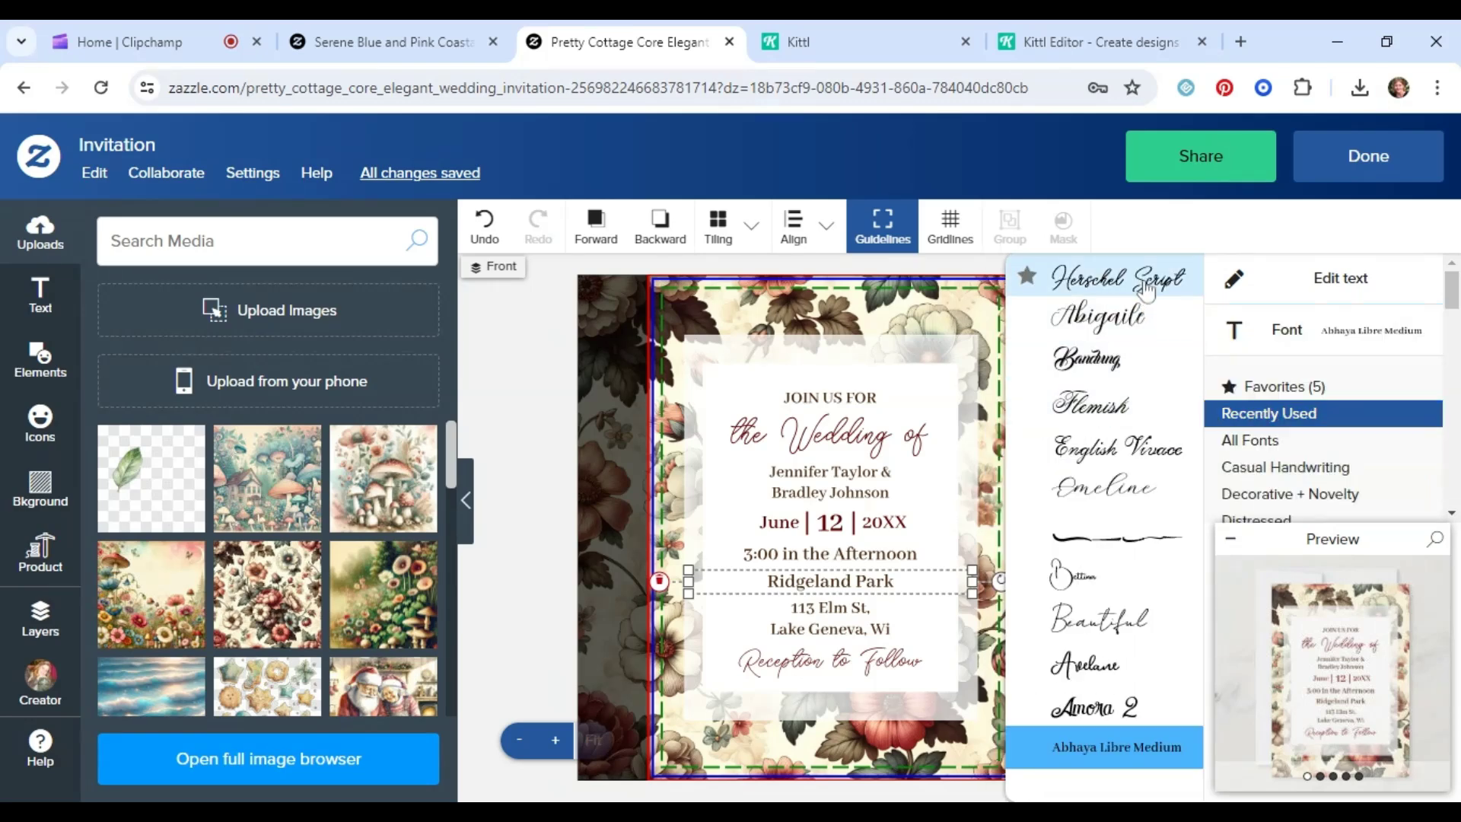
left_click(1117, 278)
scroll(1339, 388, "down", 5)
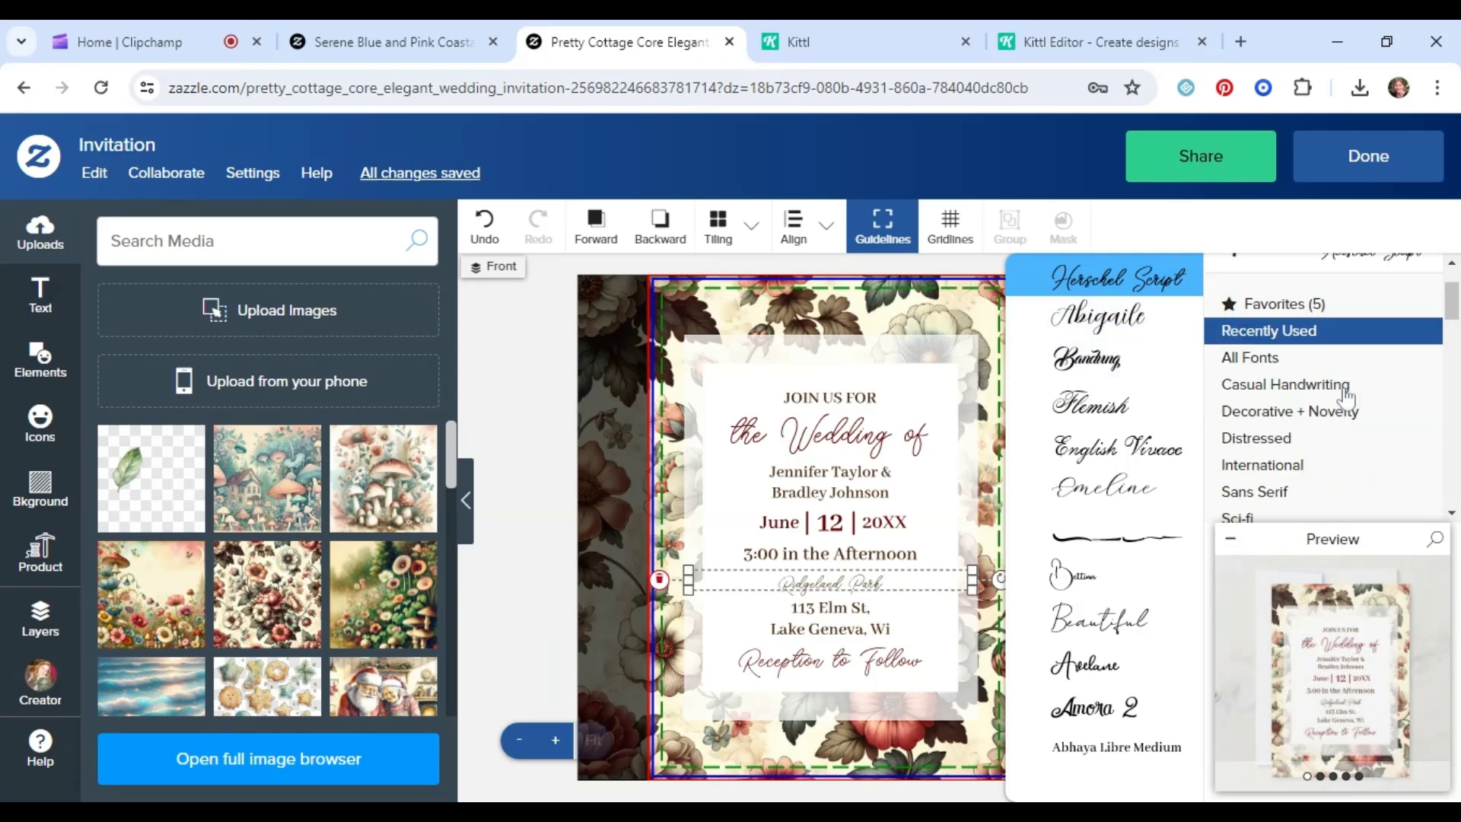
Scale up the "Ridgeland Park" venue line to size 29.61
left_click(1334, 395)
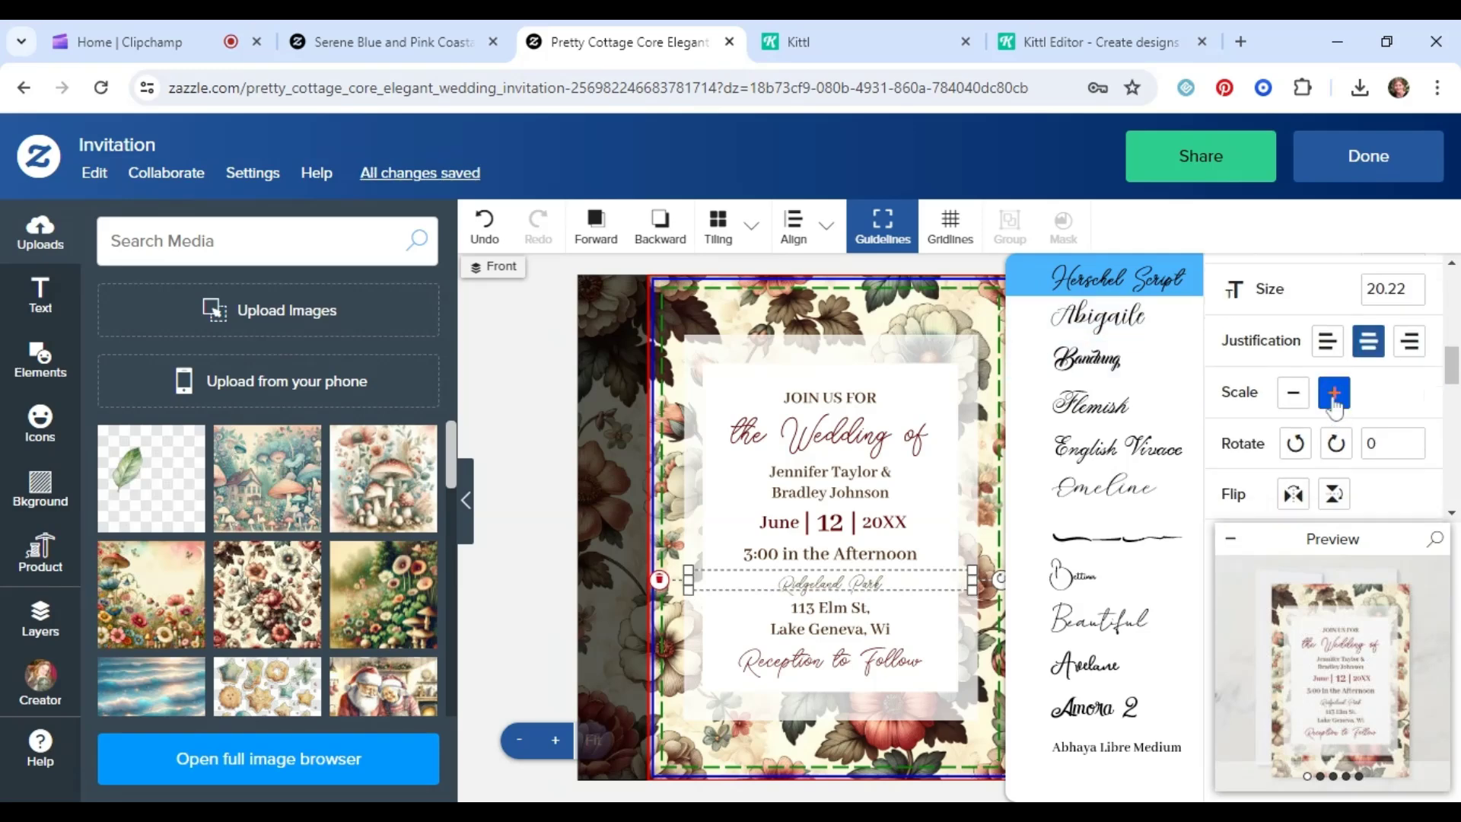
left_click(1334, 394)
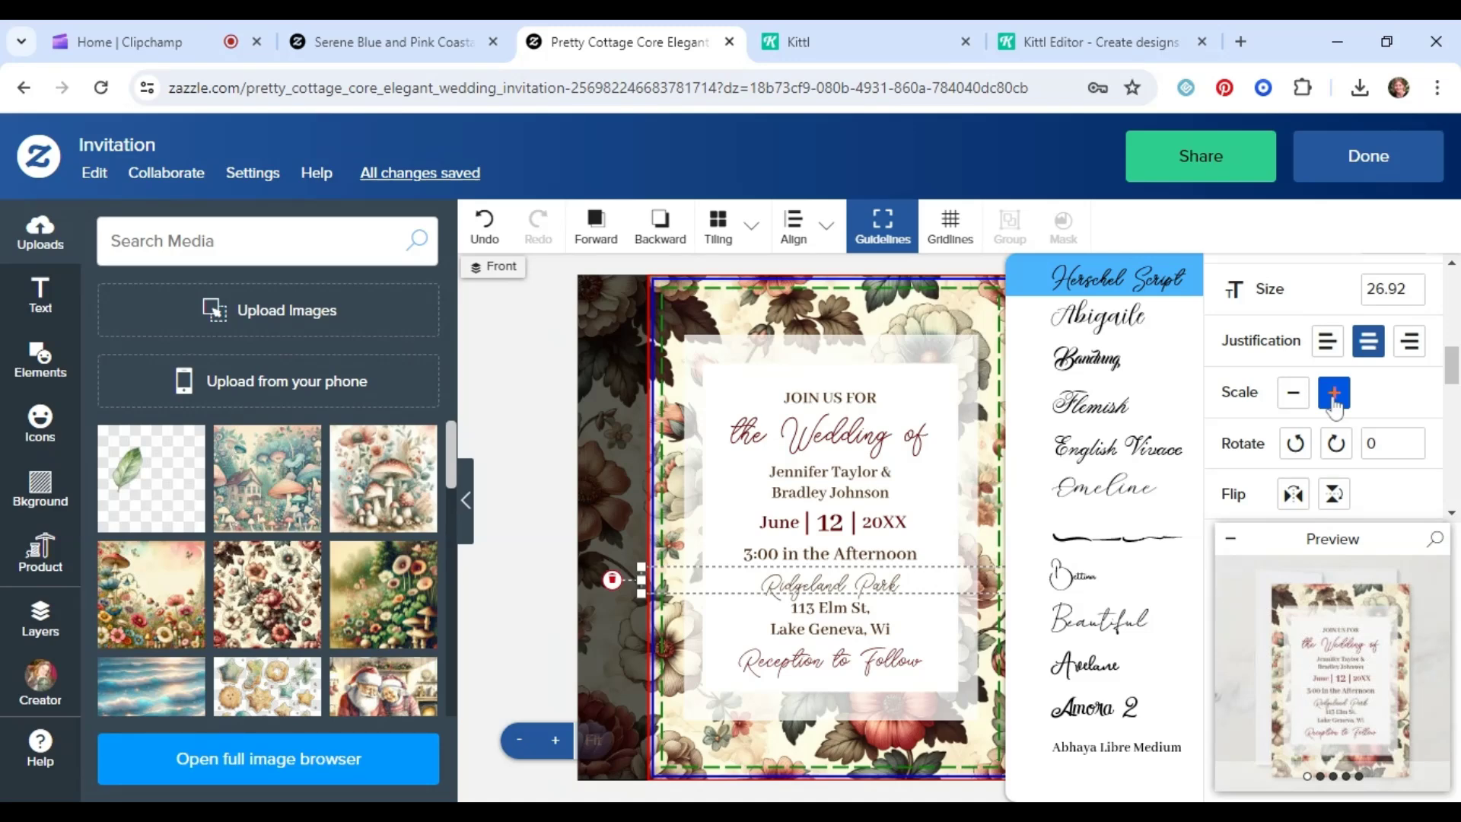
left_click(1335, 403)
Recolor the "Ridgeland Park" venue line in the recently used dark red #650000 and deselect it
scroll(1331, 426, "up", 3)
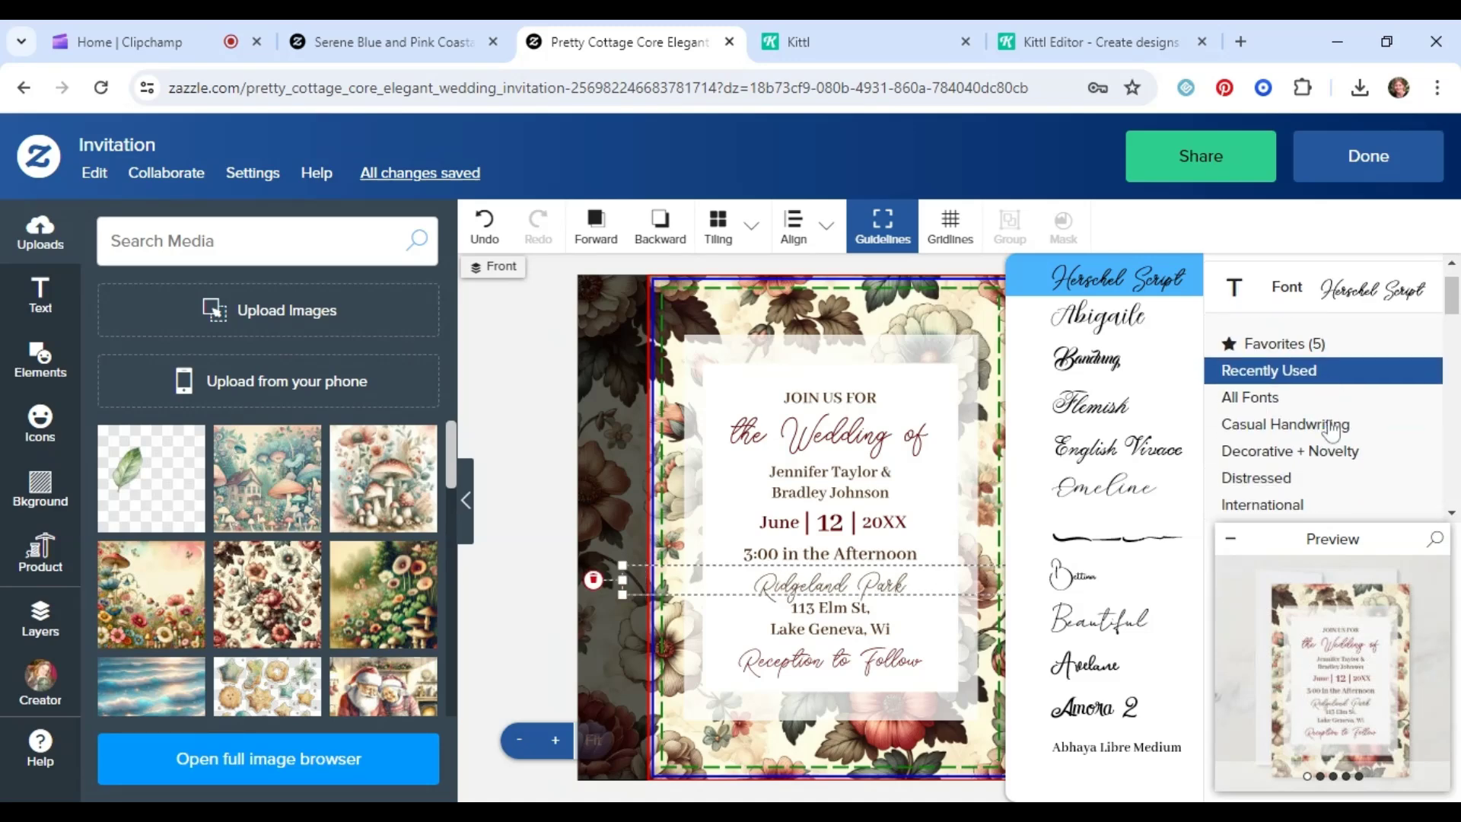
scroll(1330, 430, "down", 5)
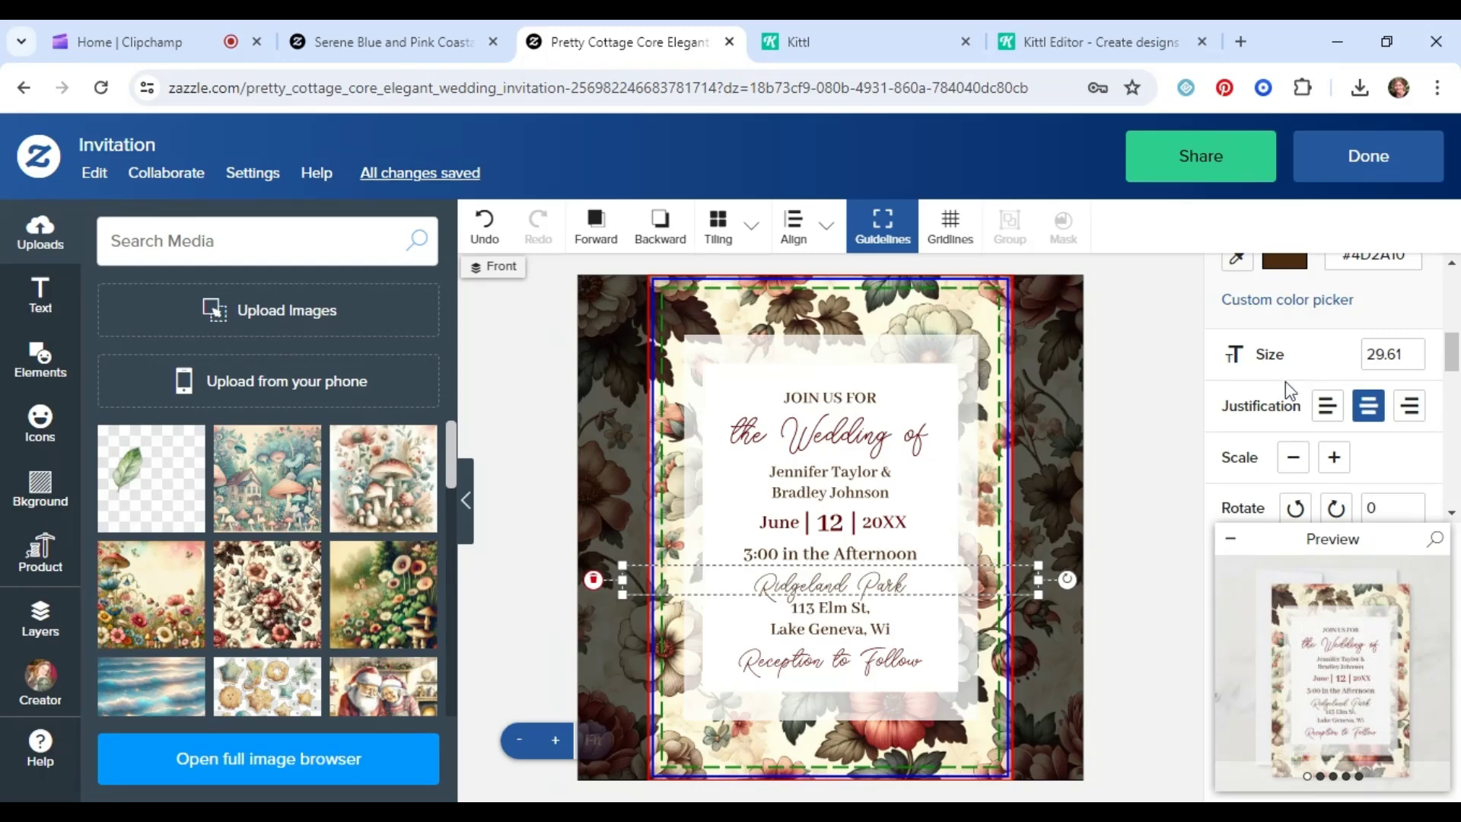
scroll(1288, 391, "up", 2)
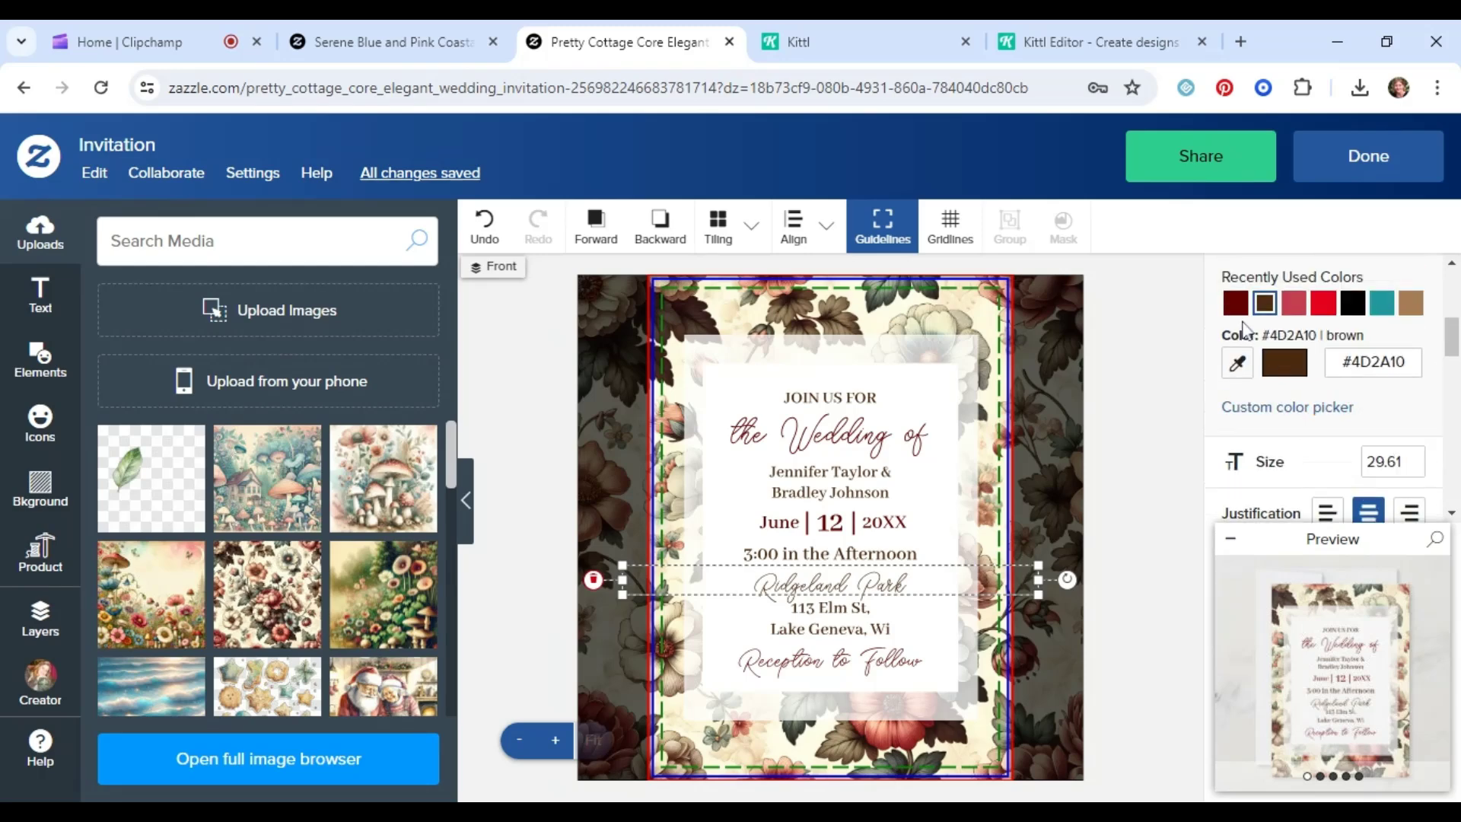
left_click(1236, 303)
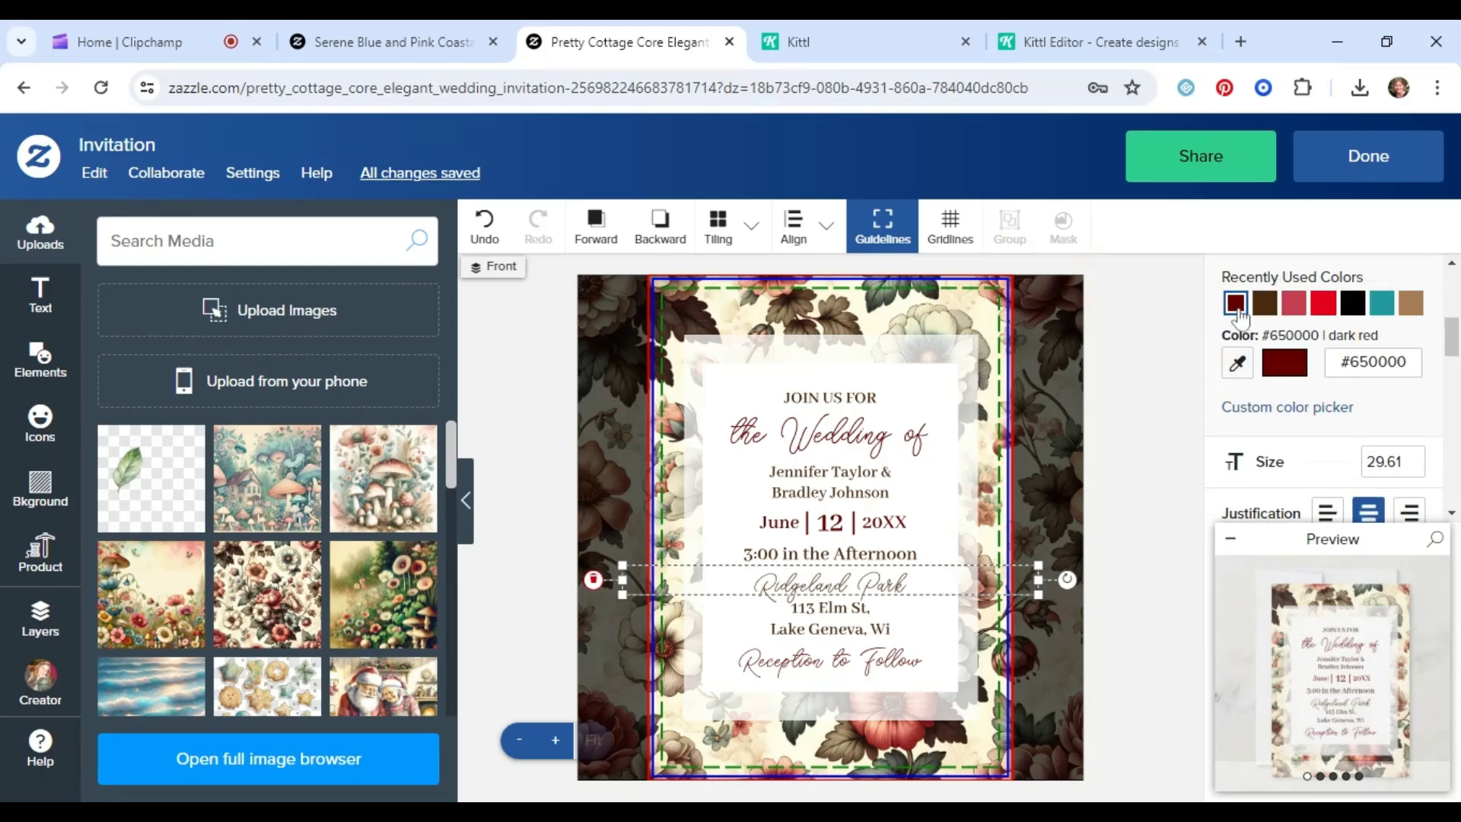
left_click(1117, 416)
left_click(1130, 485)
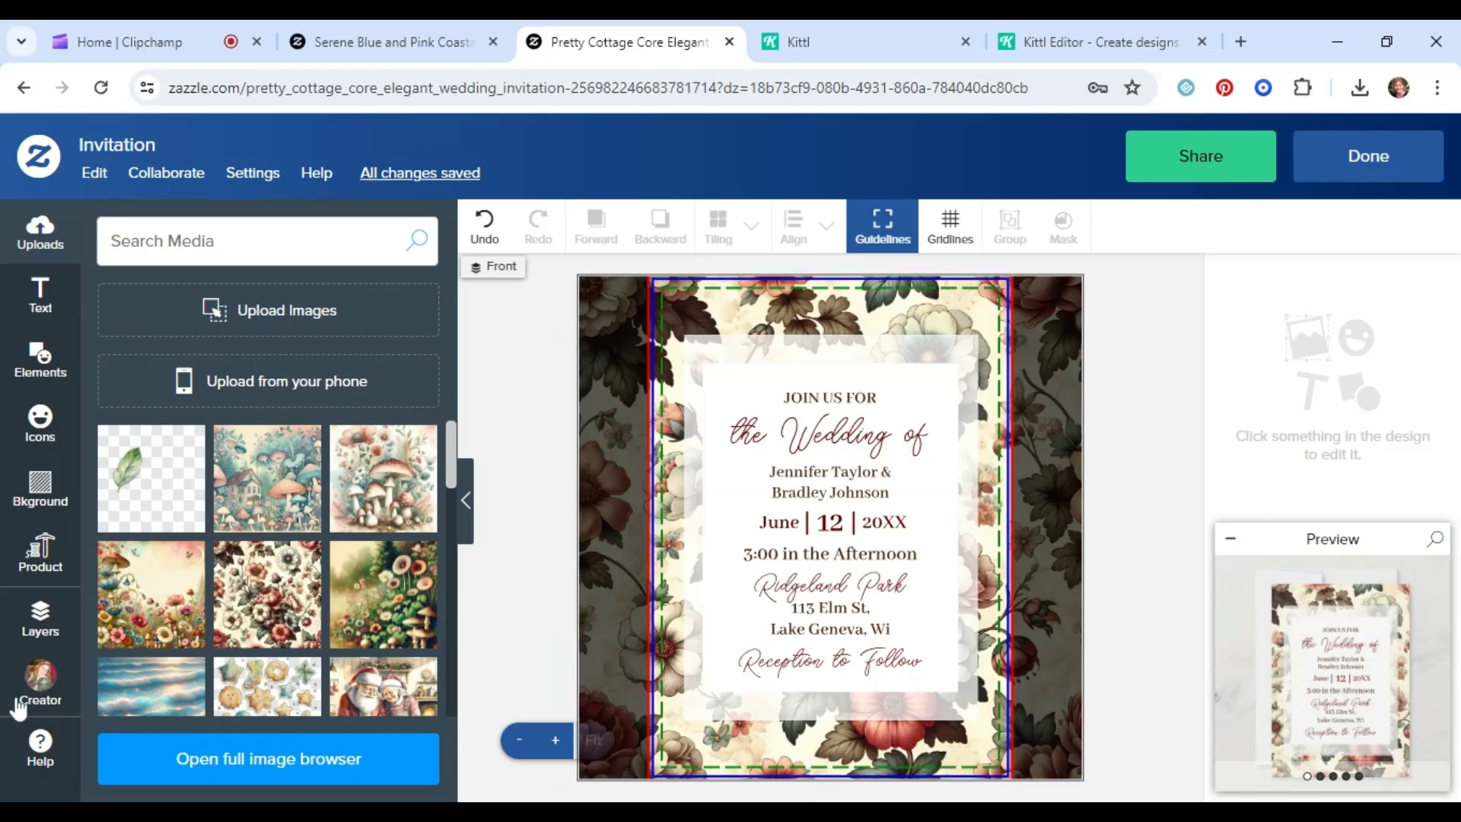
On the invitation's back side, delete the "J&B" monogram text and the mushroom and flower background image
scroll(186, 517, "down", 5)
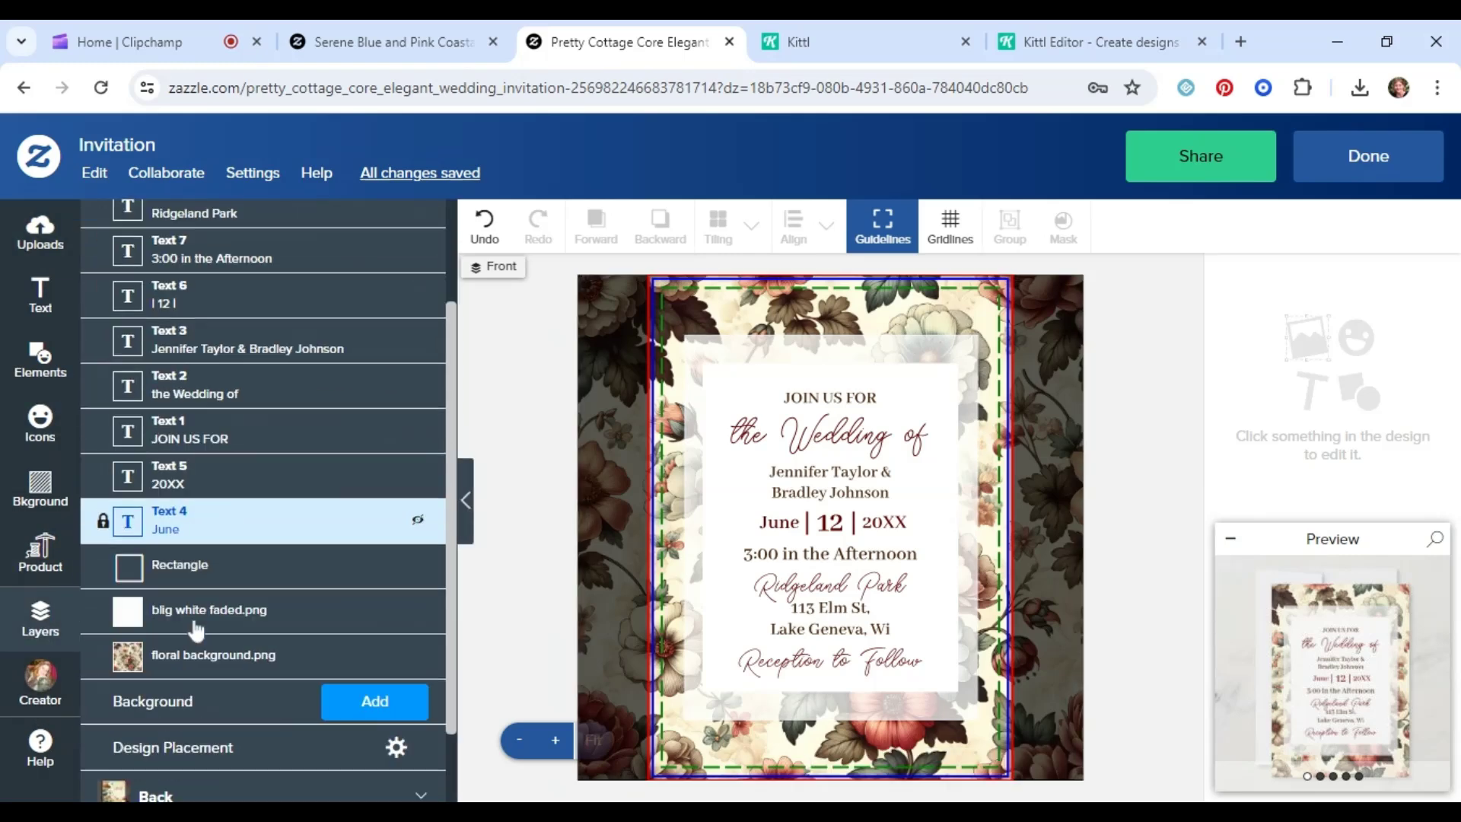
left_click(175, 770)
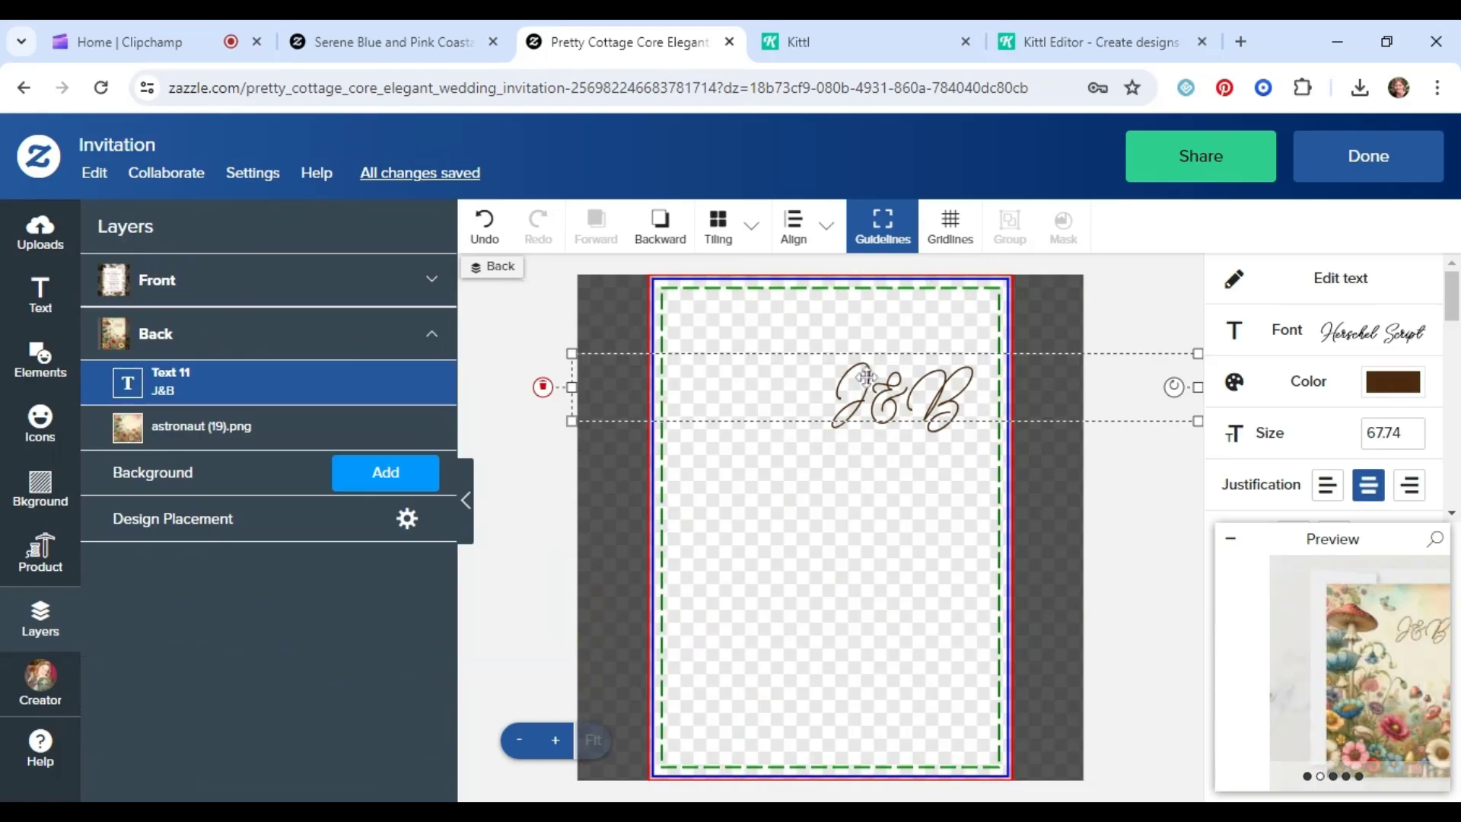
right_click(931, 385)
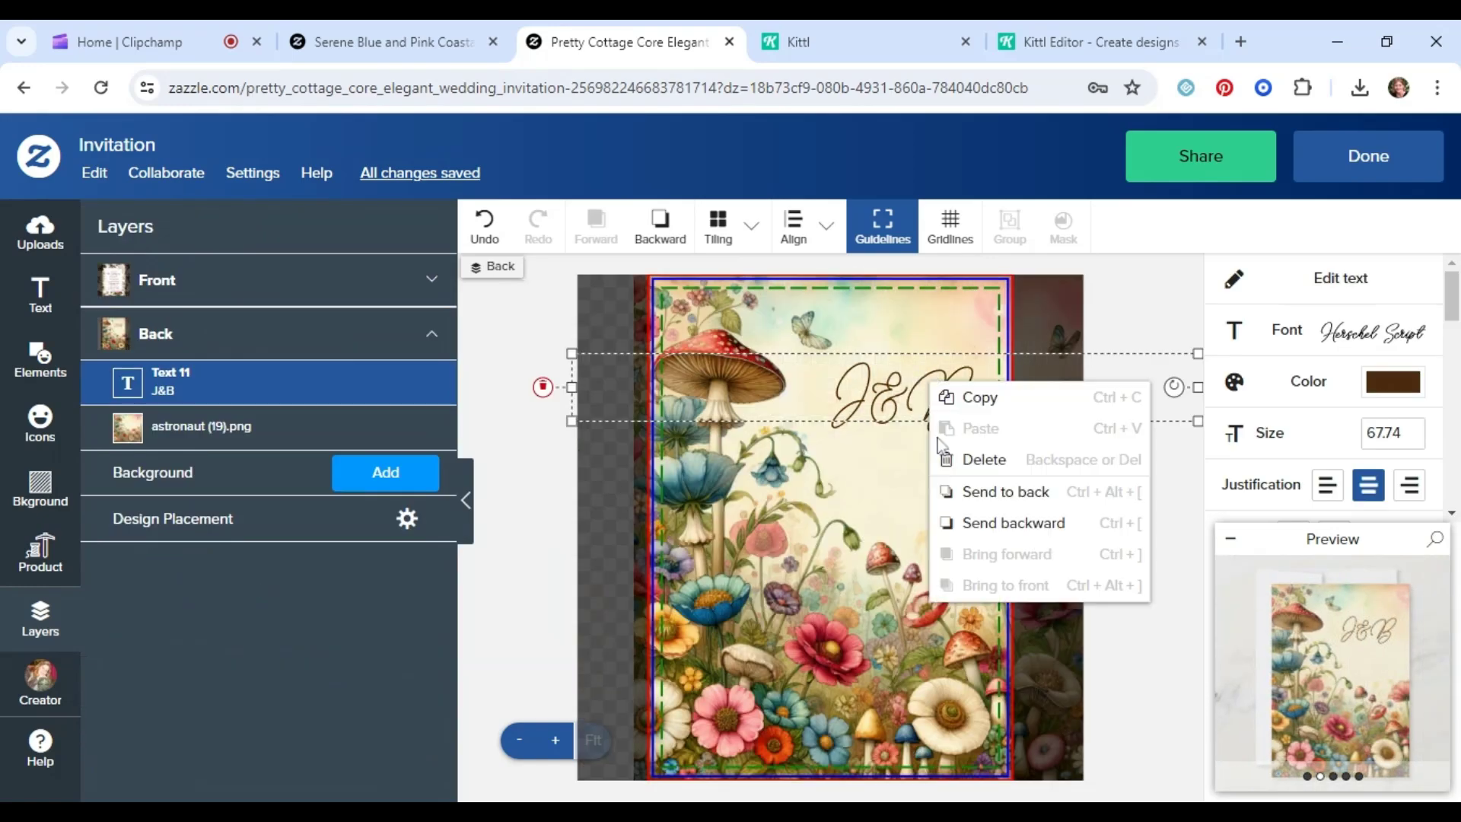
left_click(967, 461)
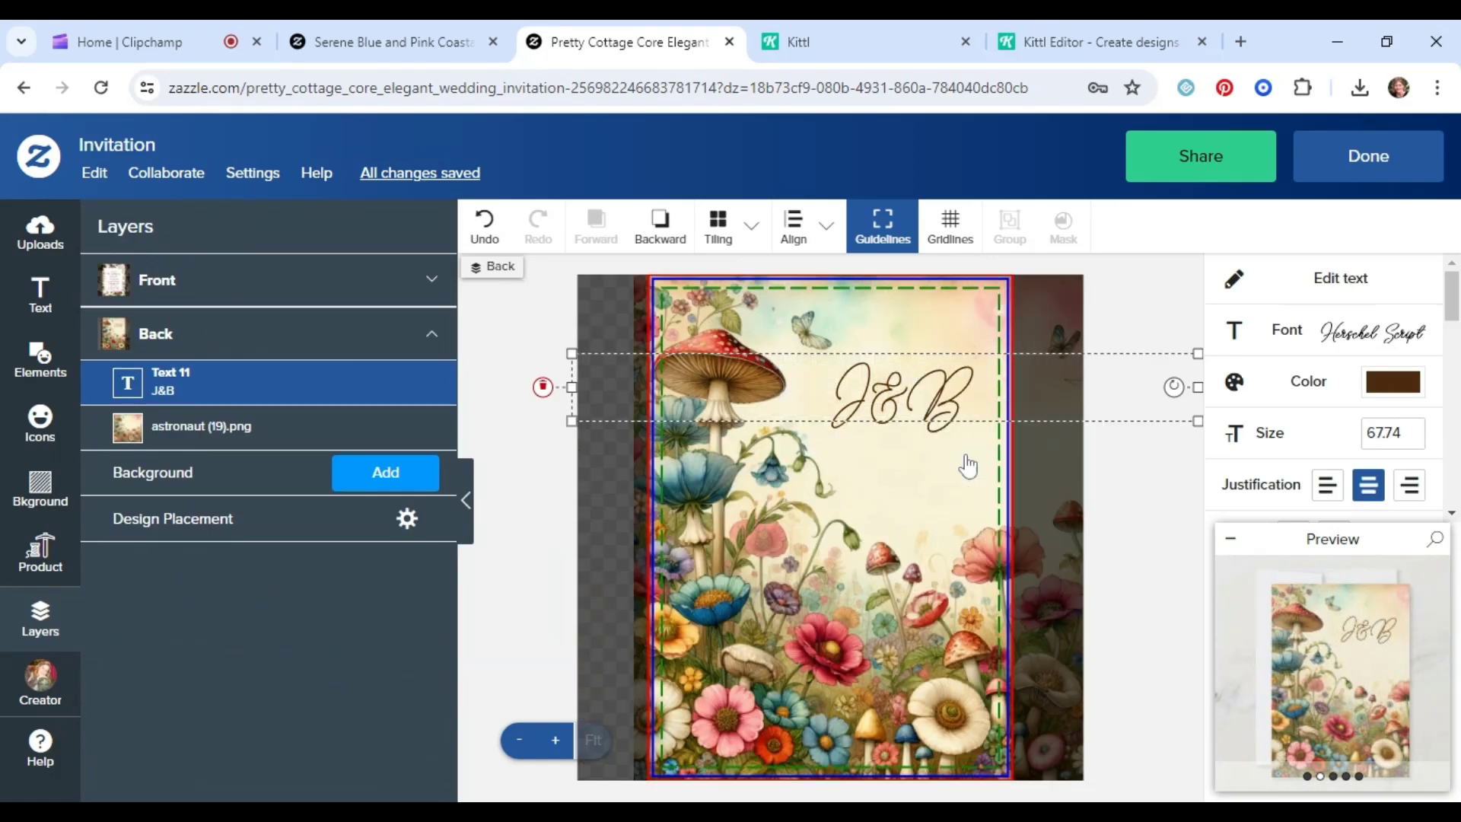
right_click(837, 488)
left_click(875, 568)
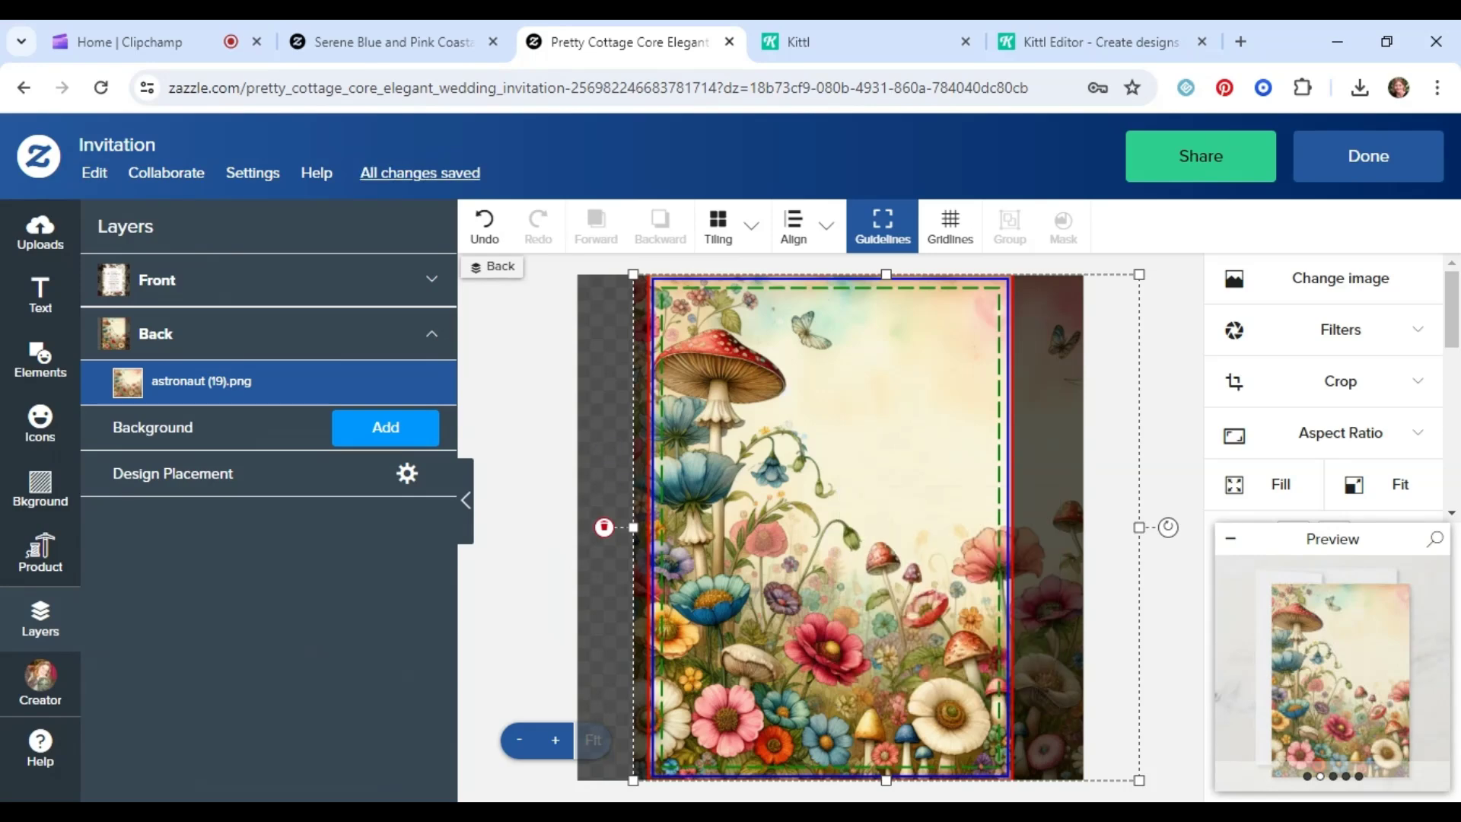
Add the vintage peony pattern image to the back, make it fill the design area and finish editing the design
left_click(42, 232)
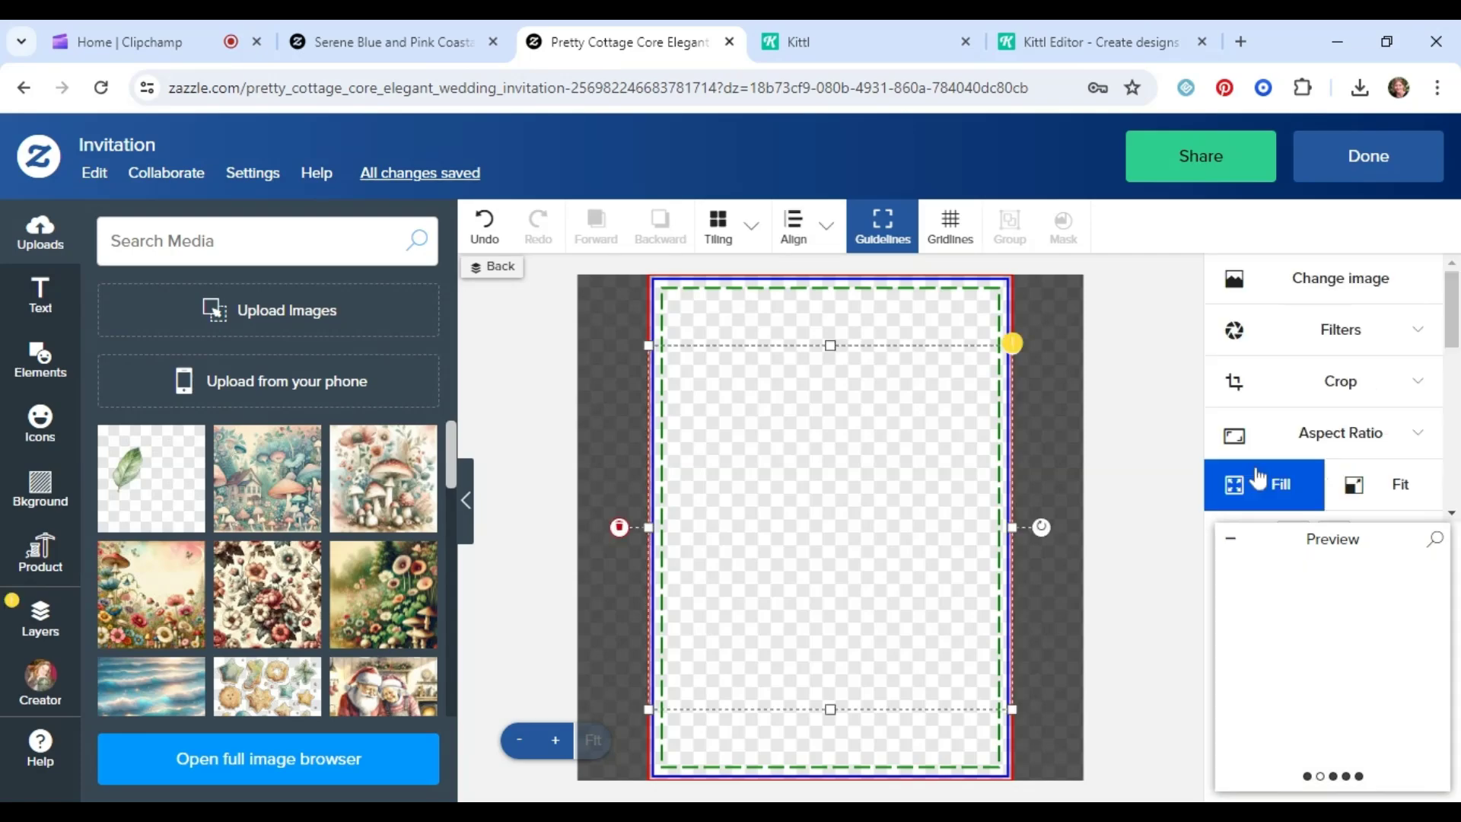
left_click(1240, 489)
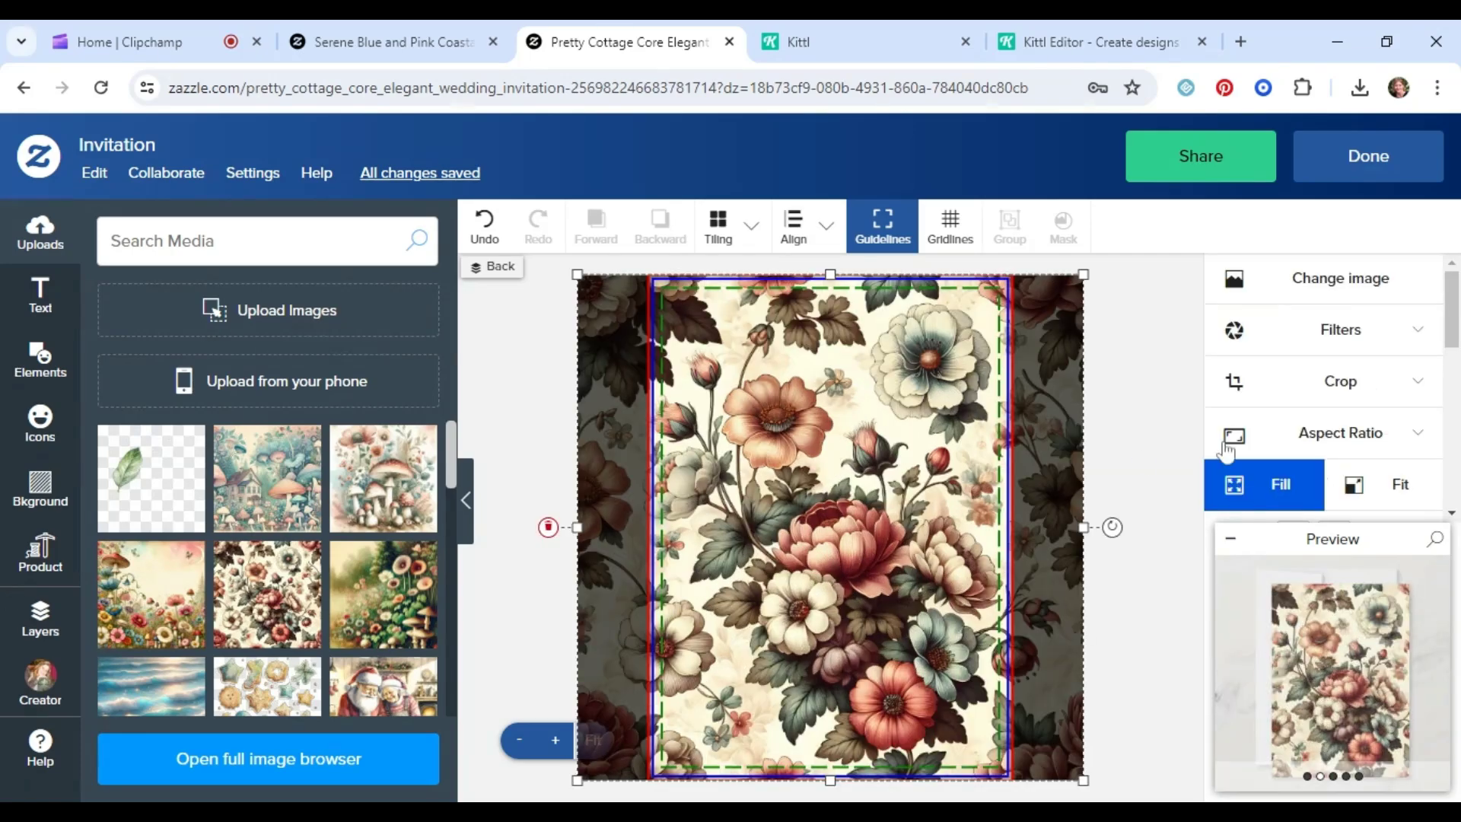
left_click(1337, 182)
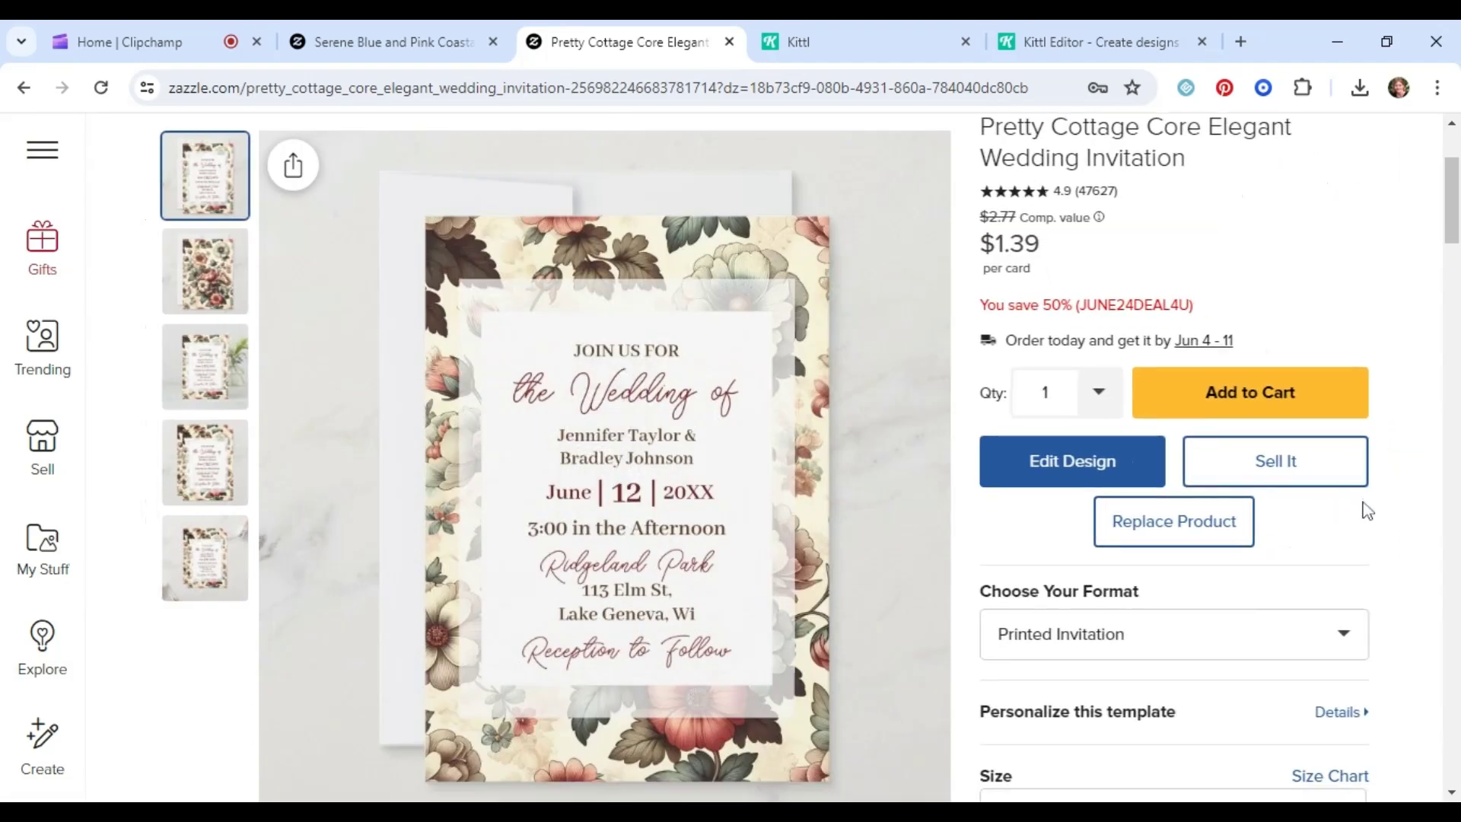
Review the invitation's product previews, including the floral back and the front mockups
left_click(205, 274)
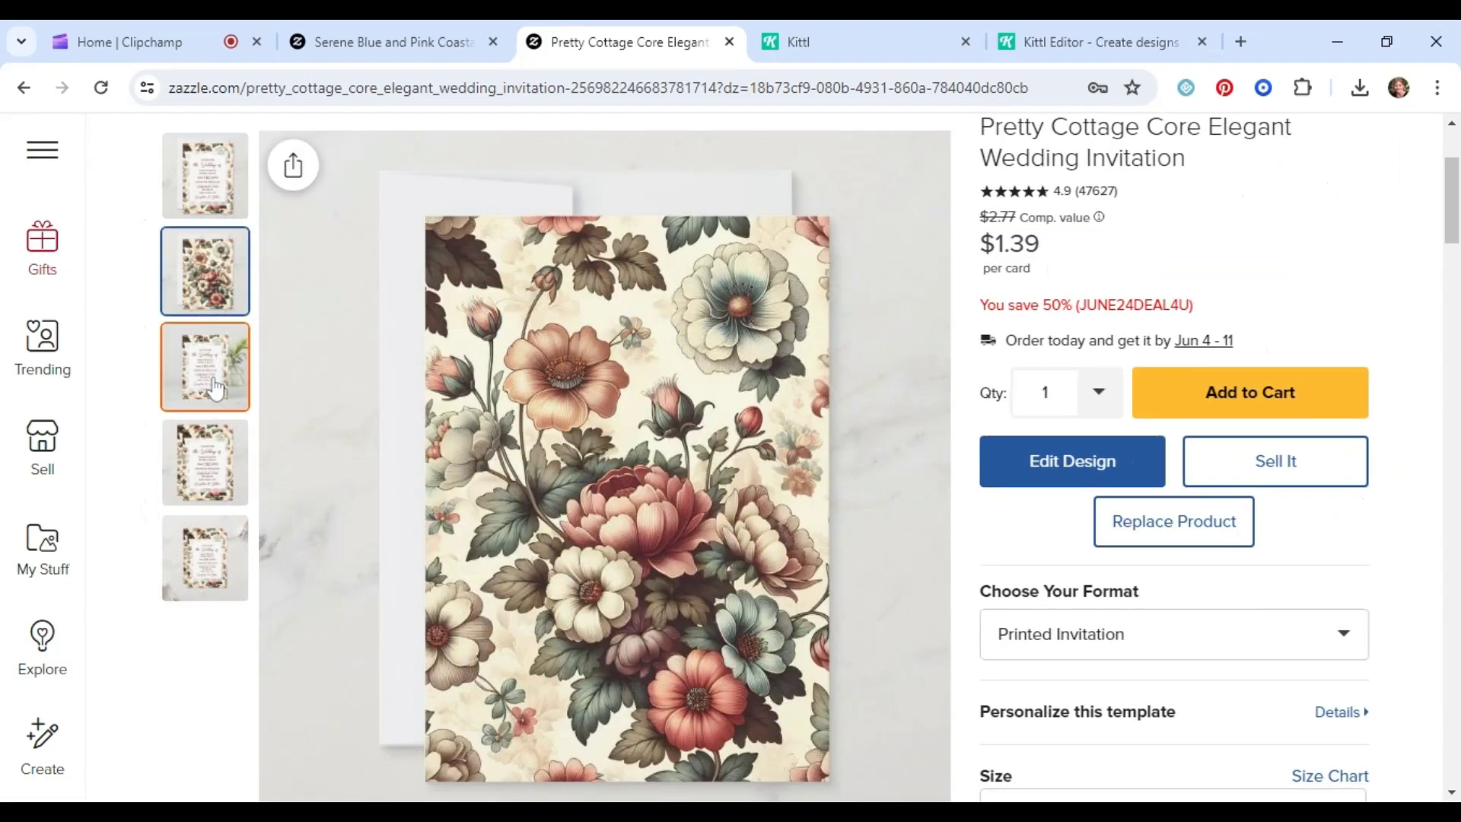
left_click(217, 369)
left_click(233, 462)
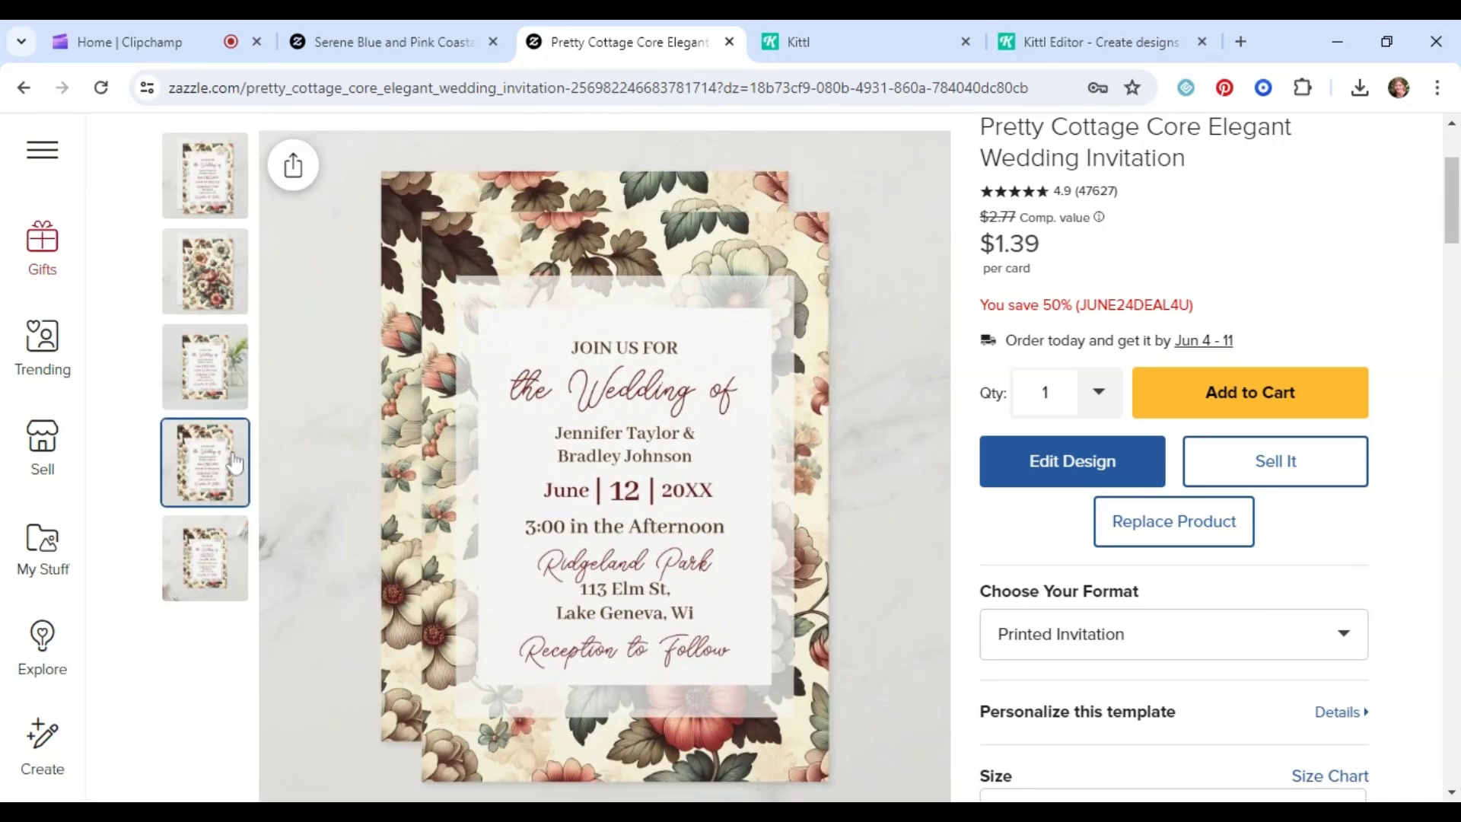
left_click(205, 189)
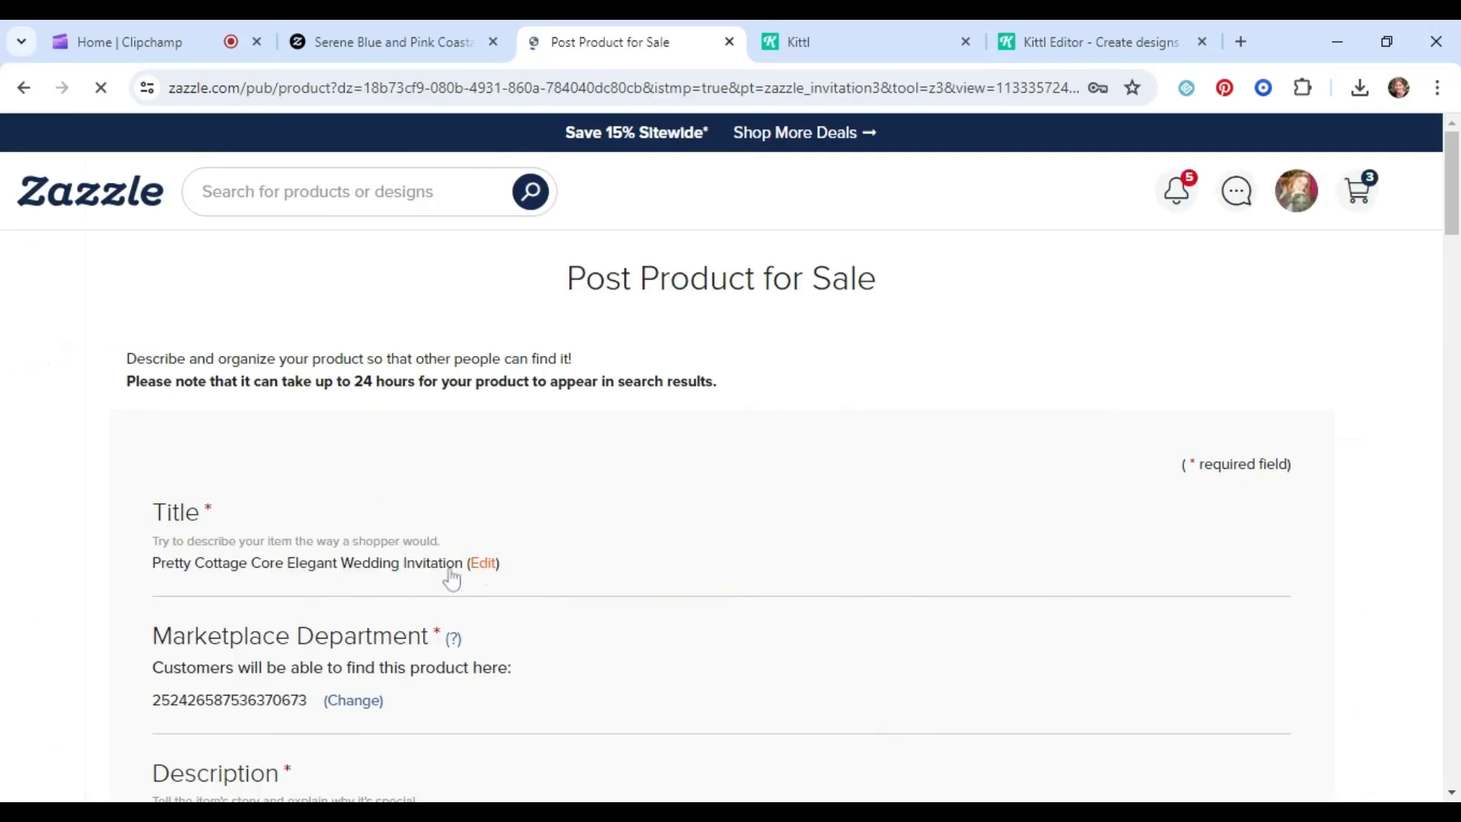
Replace the product title with "Pretty Floral Burgundy Botanical Wedding"
left_click(451, 575)
left_click_drag(447, 572, 4, 547)
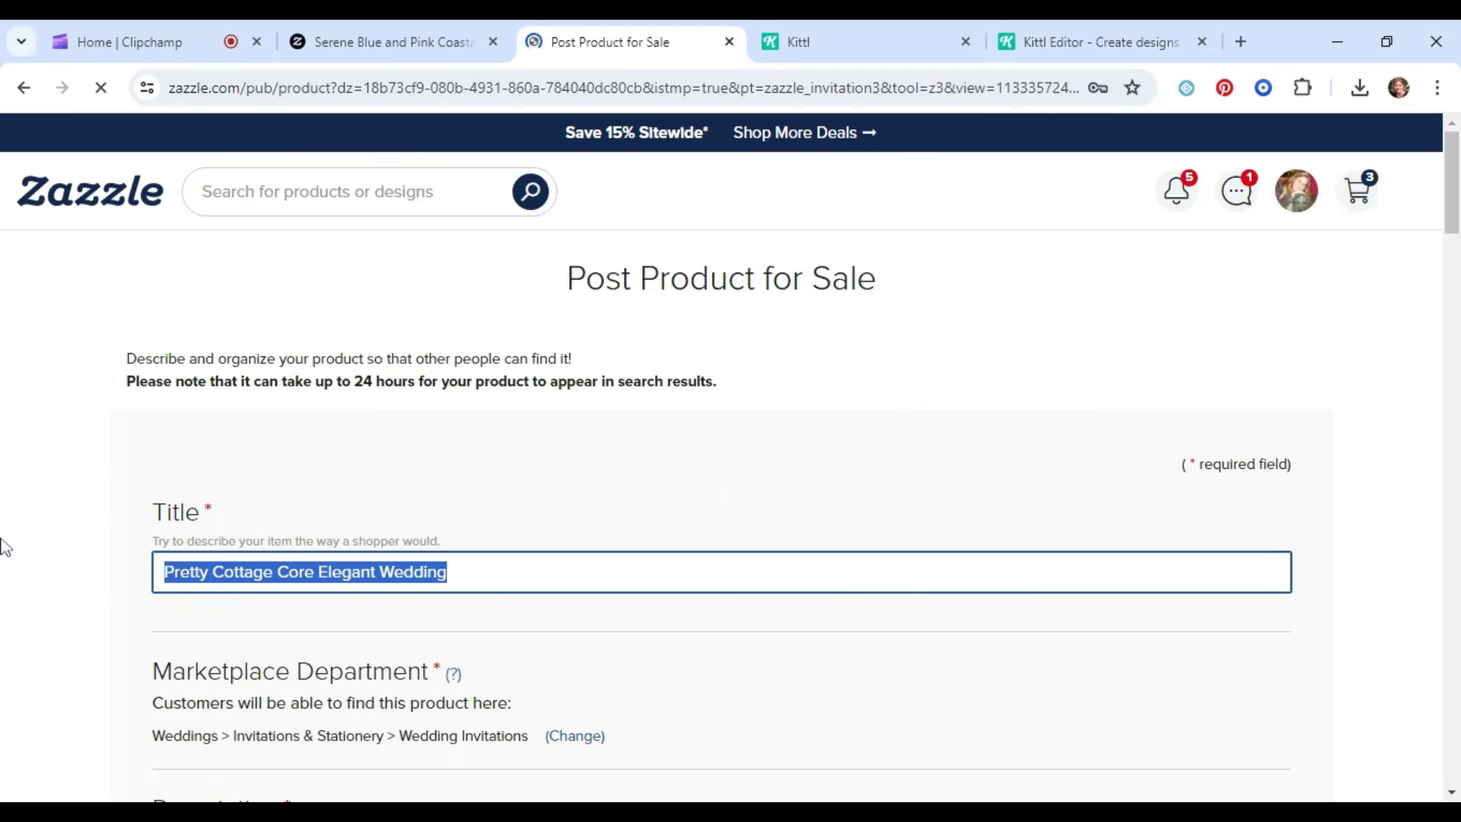
type("Pr")
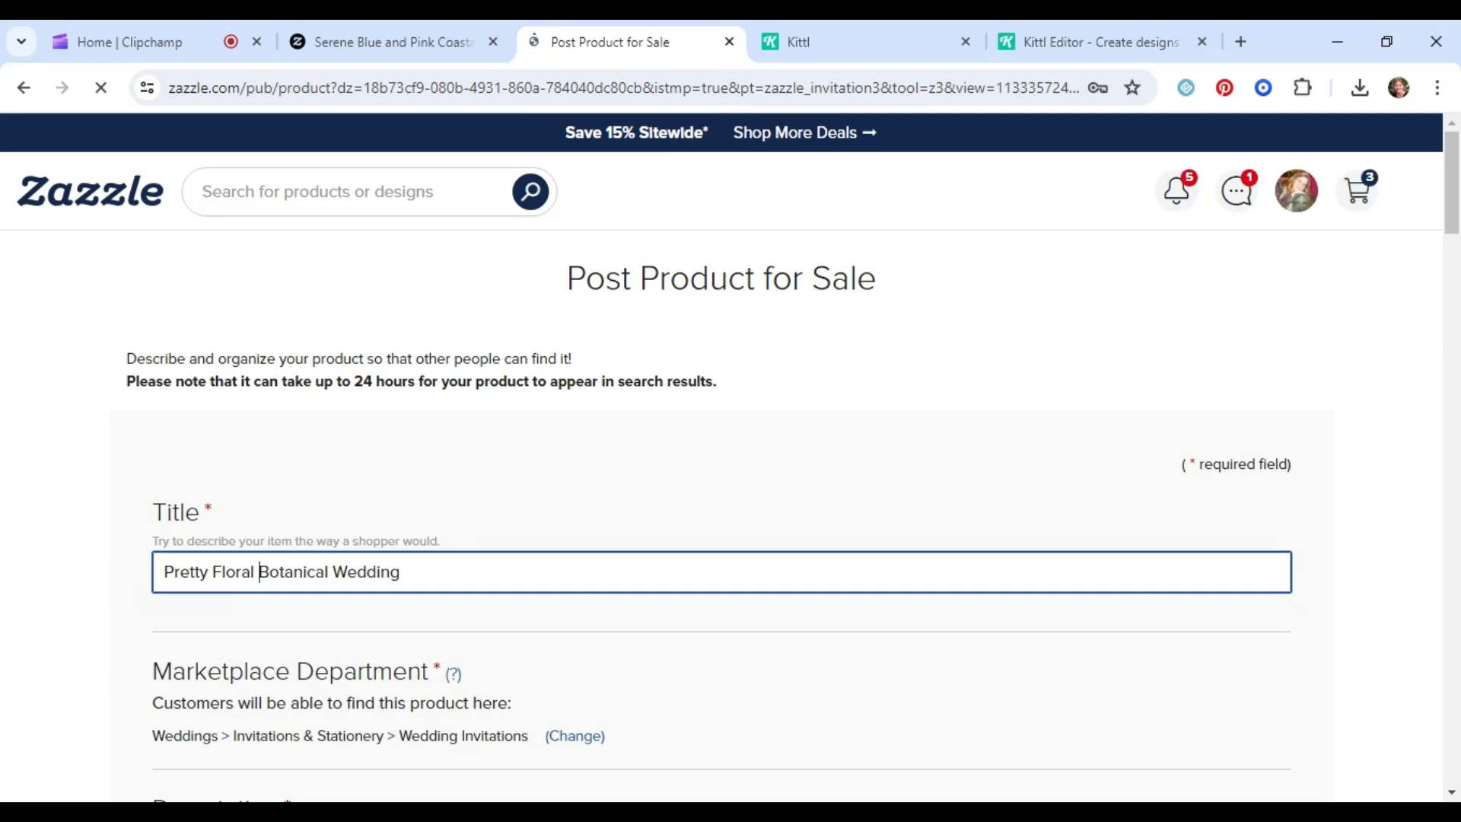
type("Burgundy")
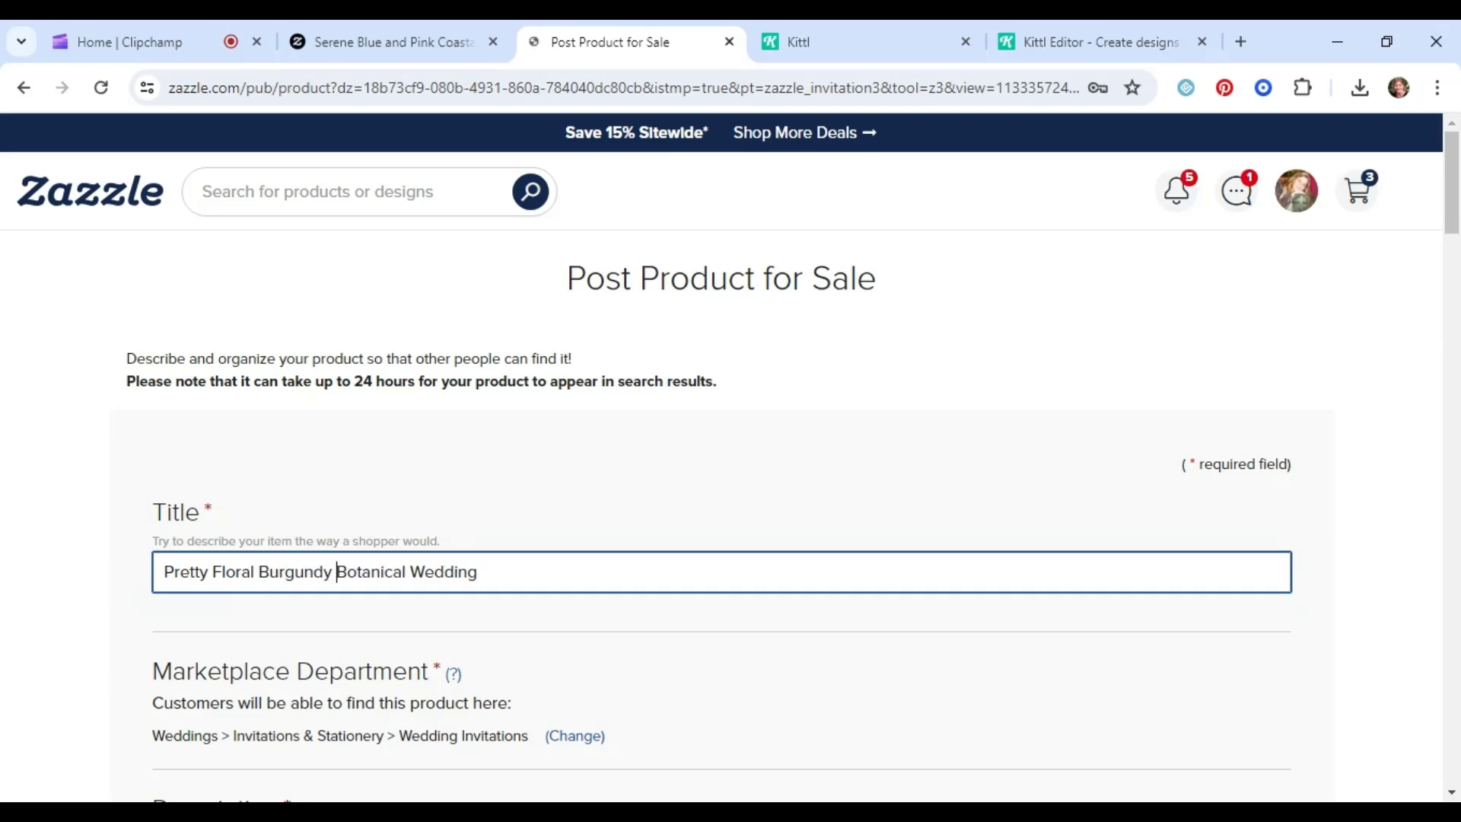
Replace the description with "Pretty floral wedding invitations with ai style watercolor flowers and foliage on a beige vintage paper."
scroll(318, 470, "down", 4)
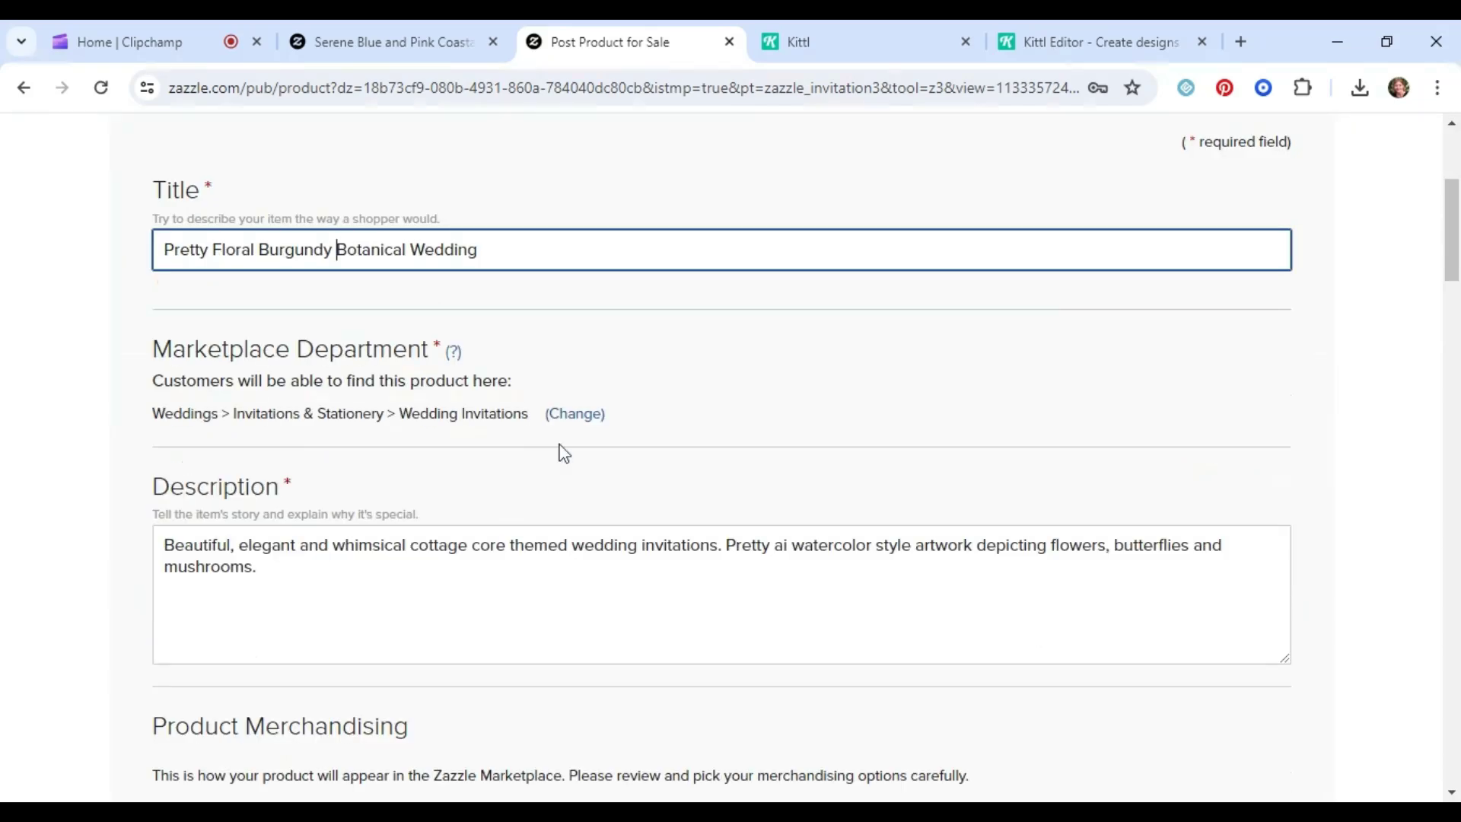
left_click(262, 566)
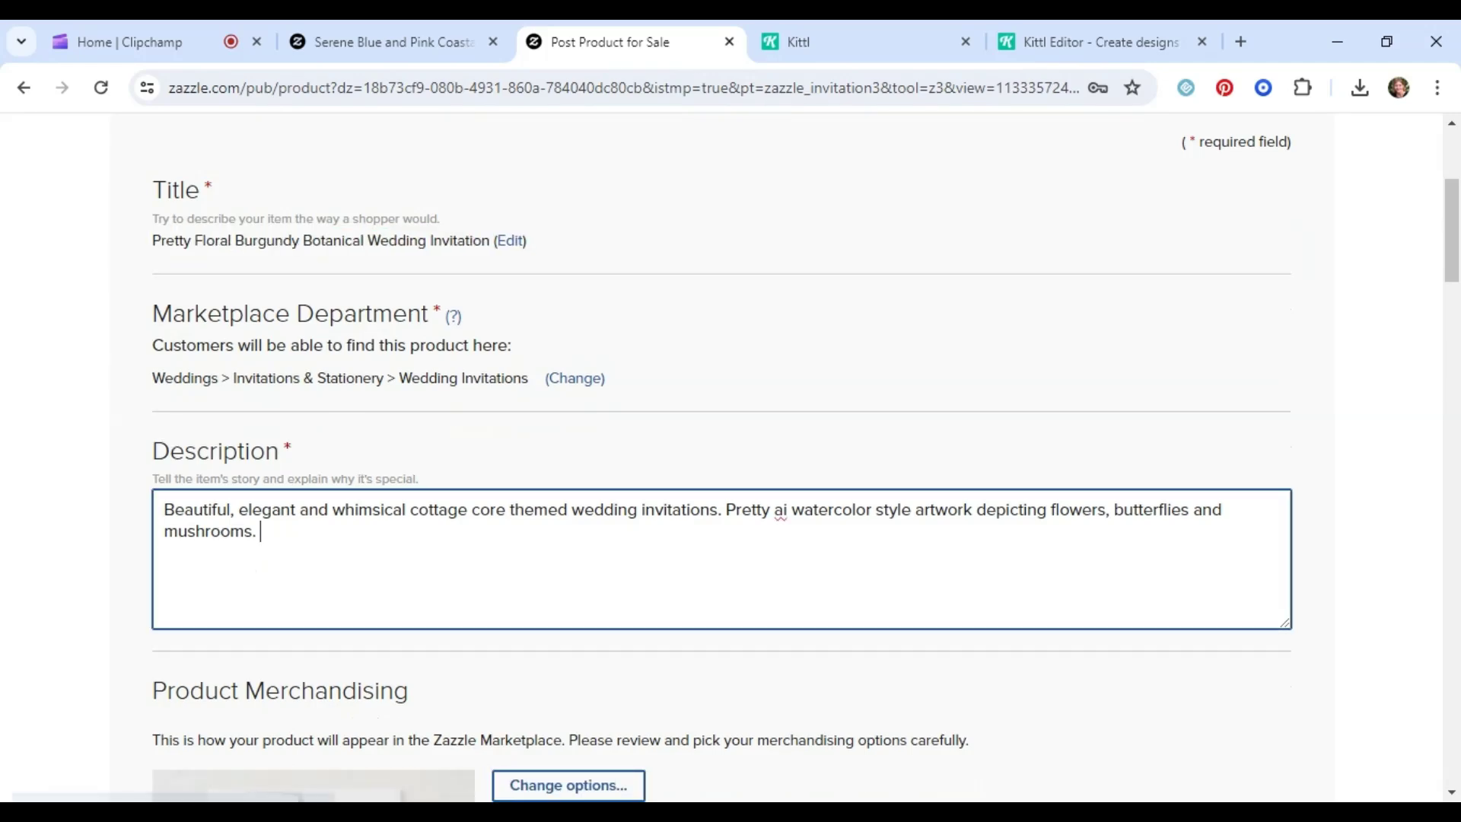
left_click_drag(260, 531, 114, 476)
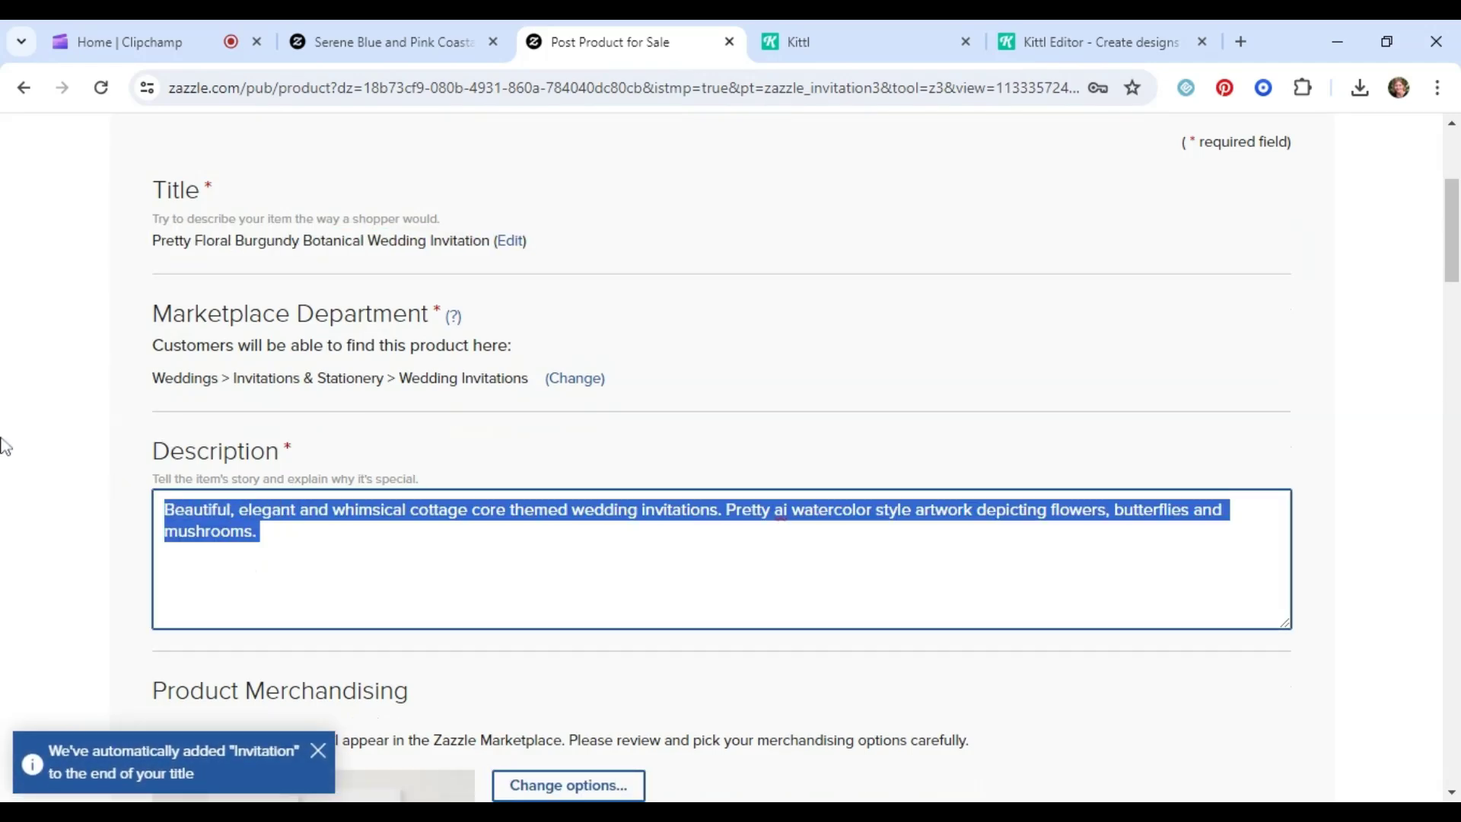
type("Pretty floral wedding invitatoins with")
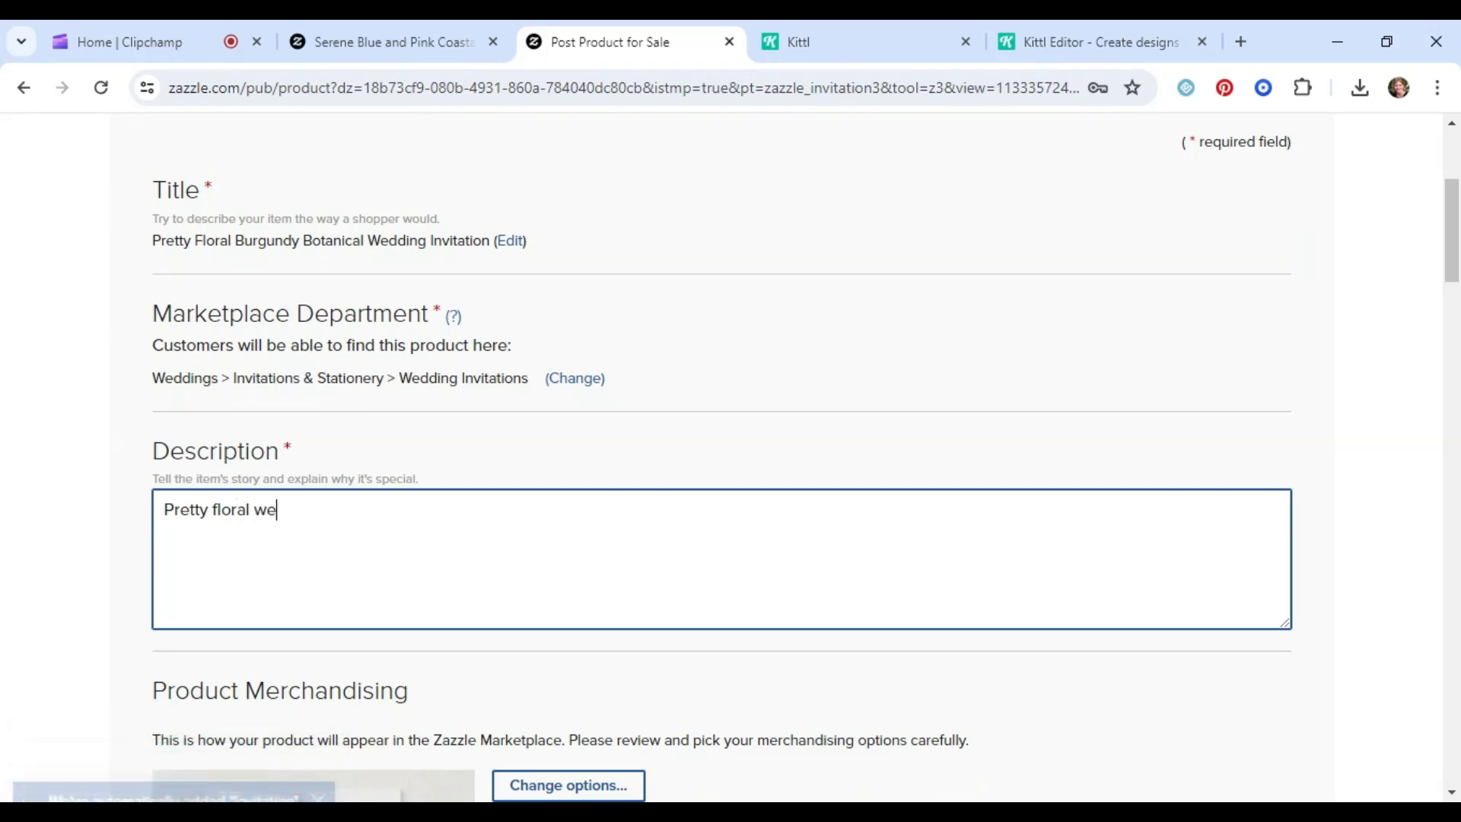
key("BackSpace")
key("BackSpace")
key("BackSpace")
key("BackSpace")
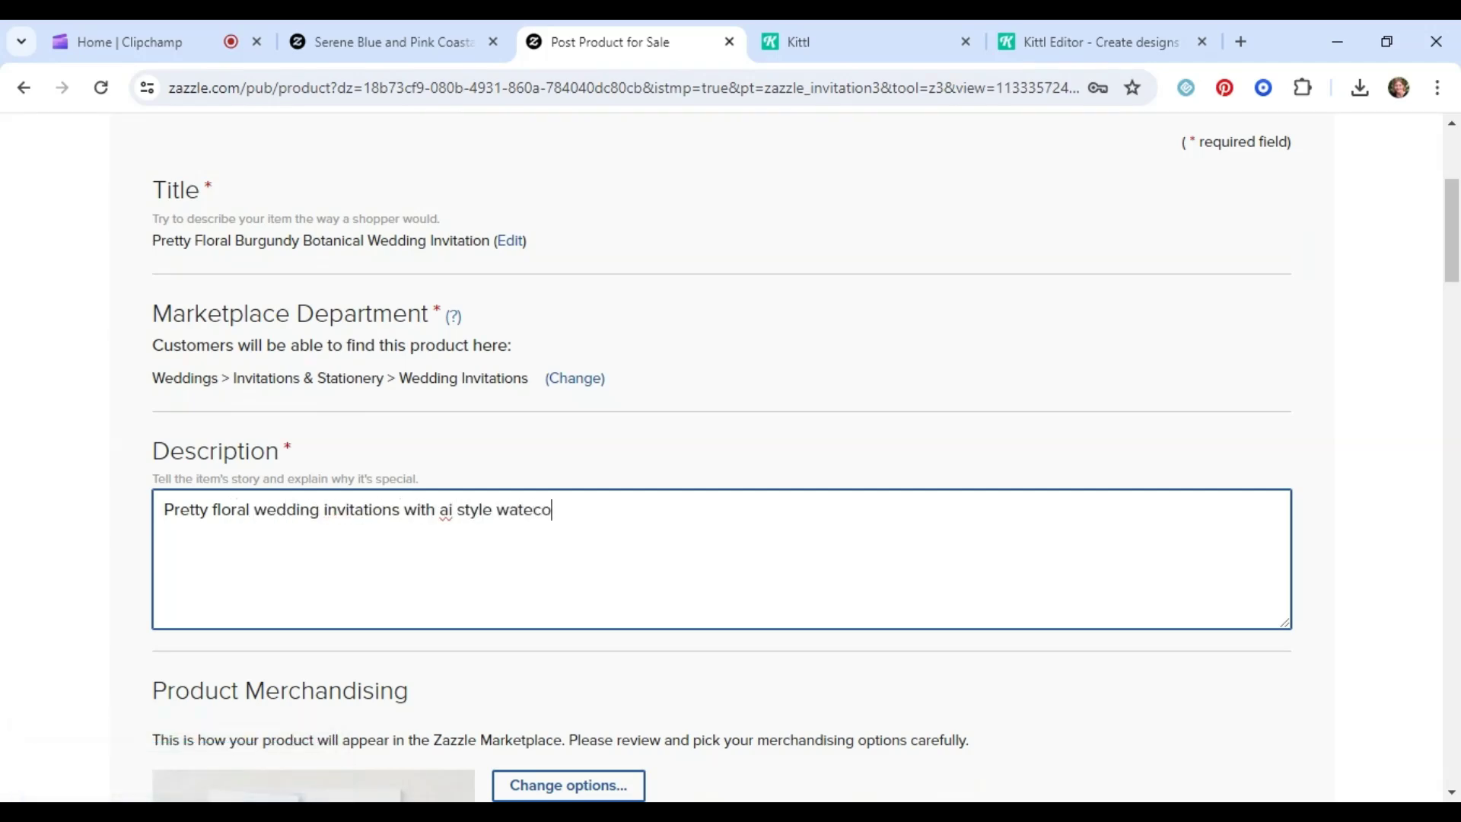
type("flo")
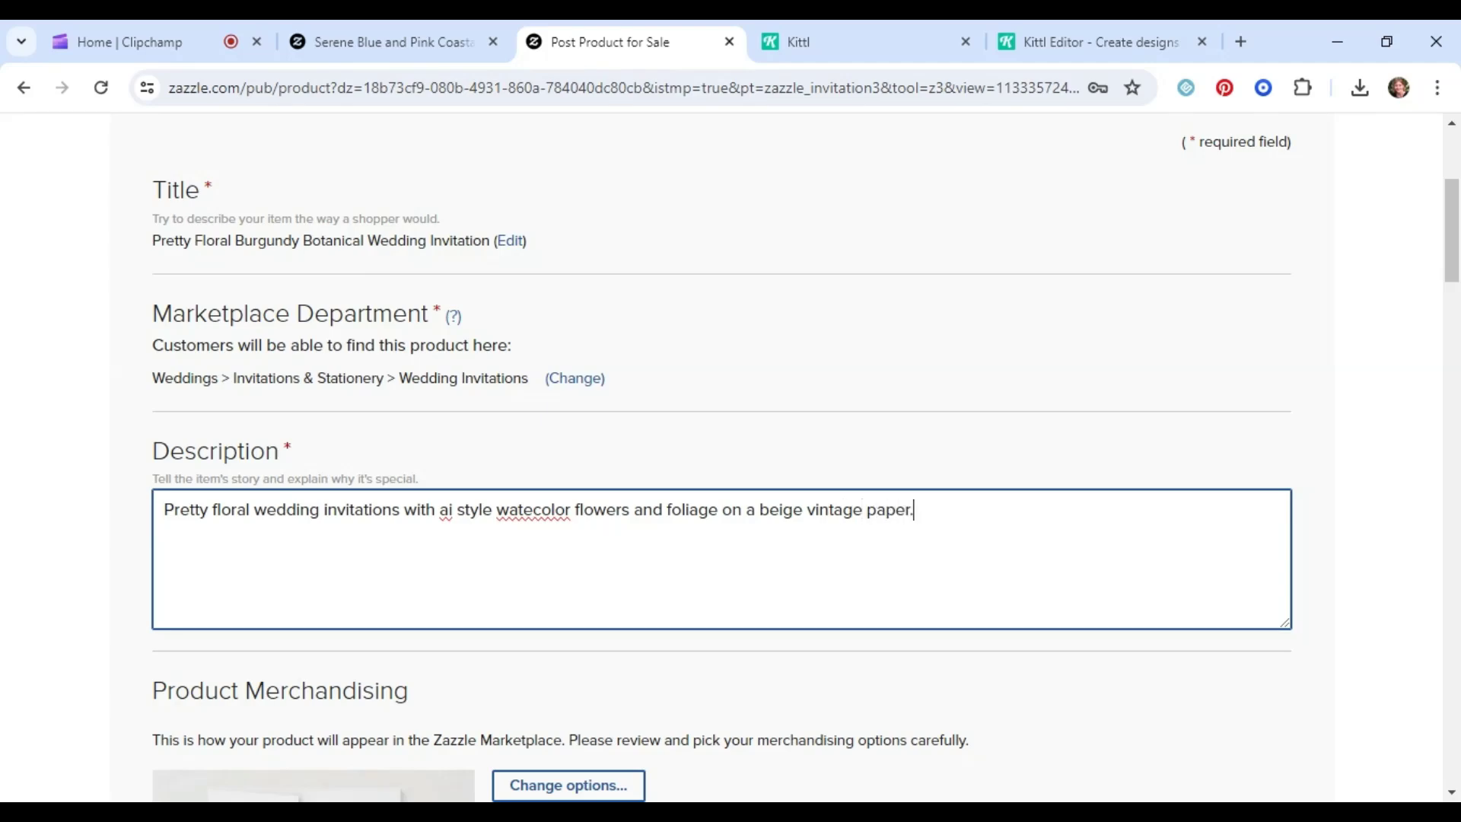
double_click(532, 509)
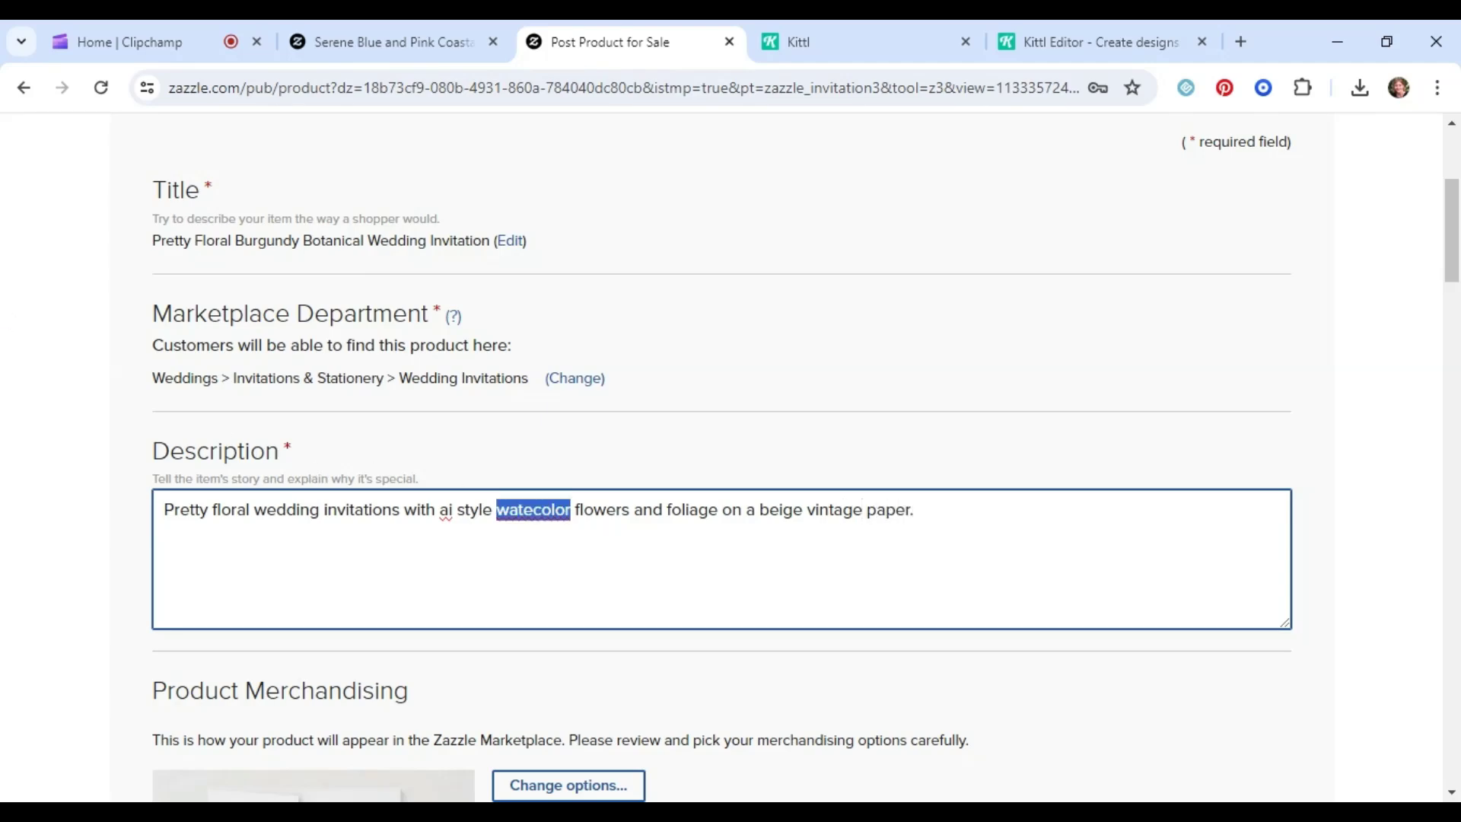
type("watercolor")
Set the Events & Occasions category to Occasions > Weddings & Engagements > Wedding > Invitations
scroll(680, 532, "down", 3)
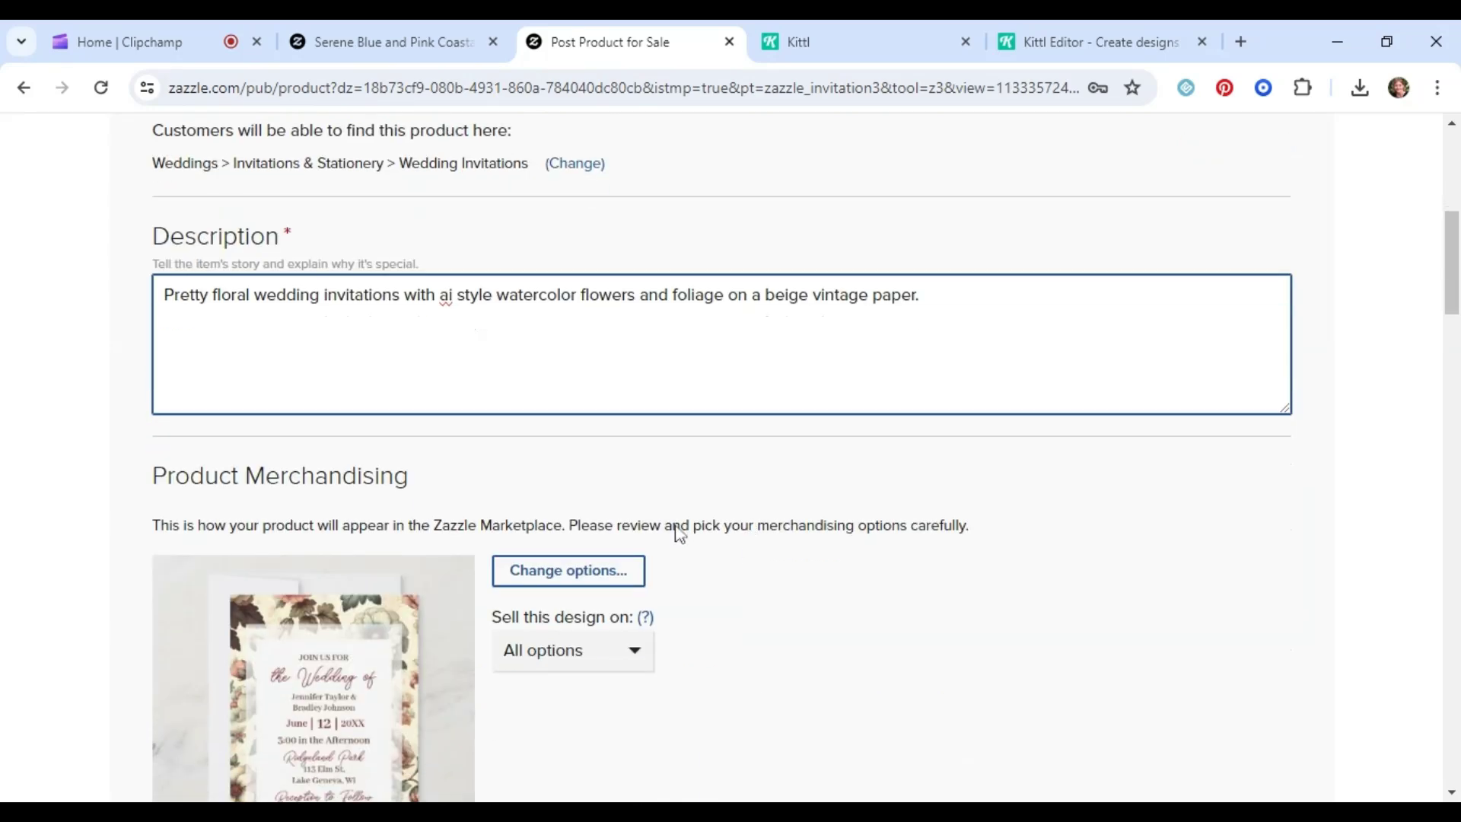
scroll(345, 368, "down", 3)
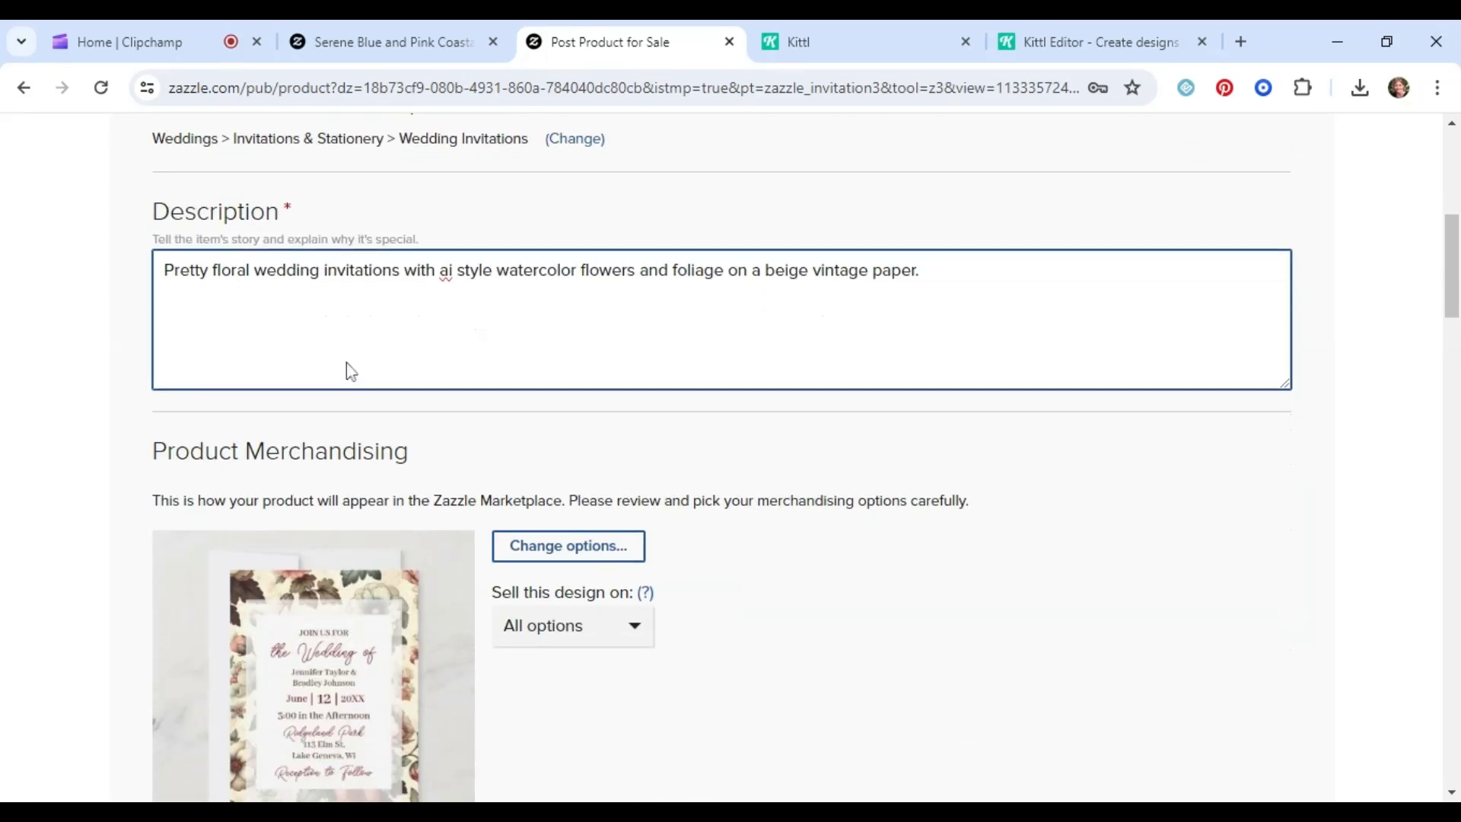
scroll(396, 408, "down", 2)
scroll(409, 437, "down", 3)
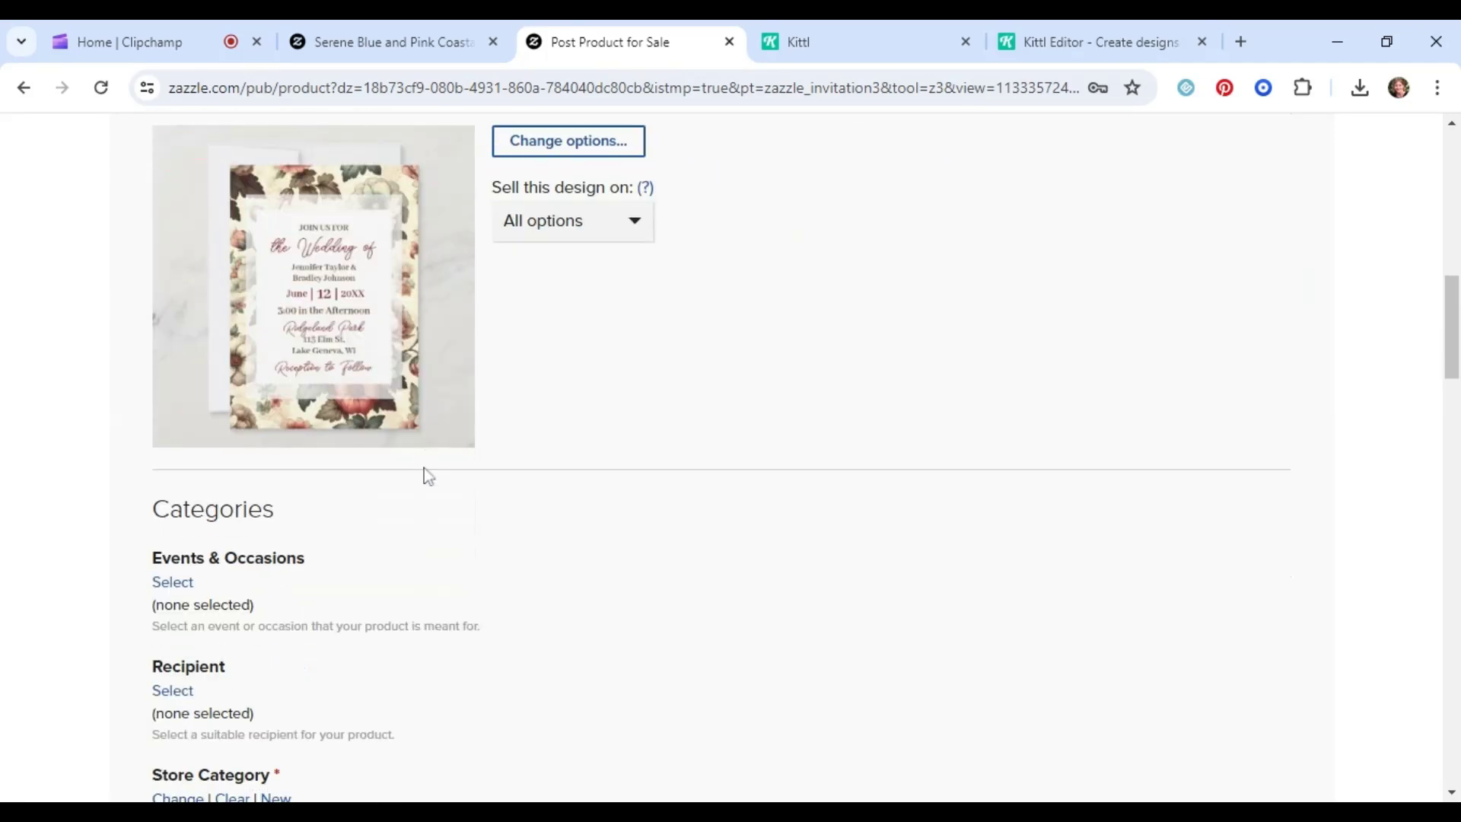
left_click(177, 477)
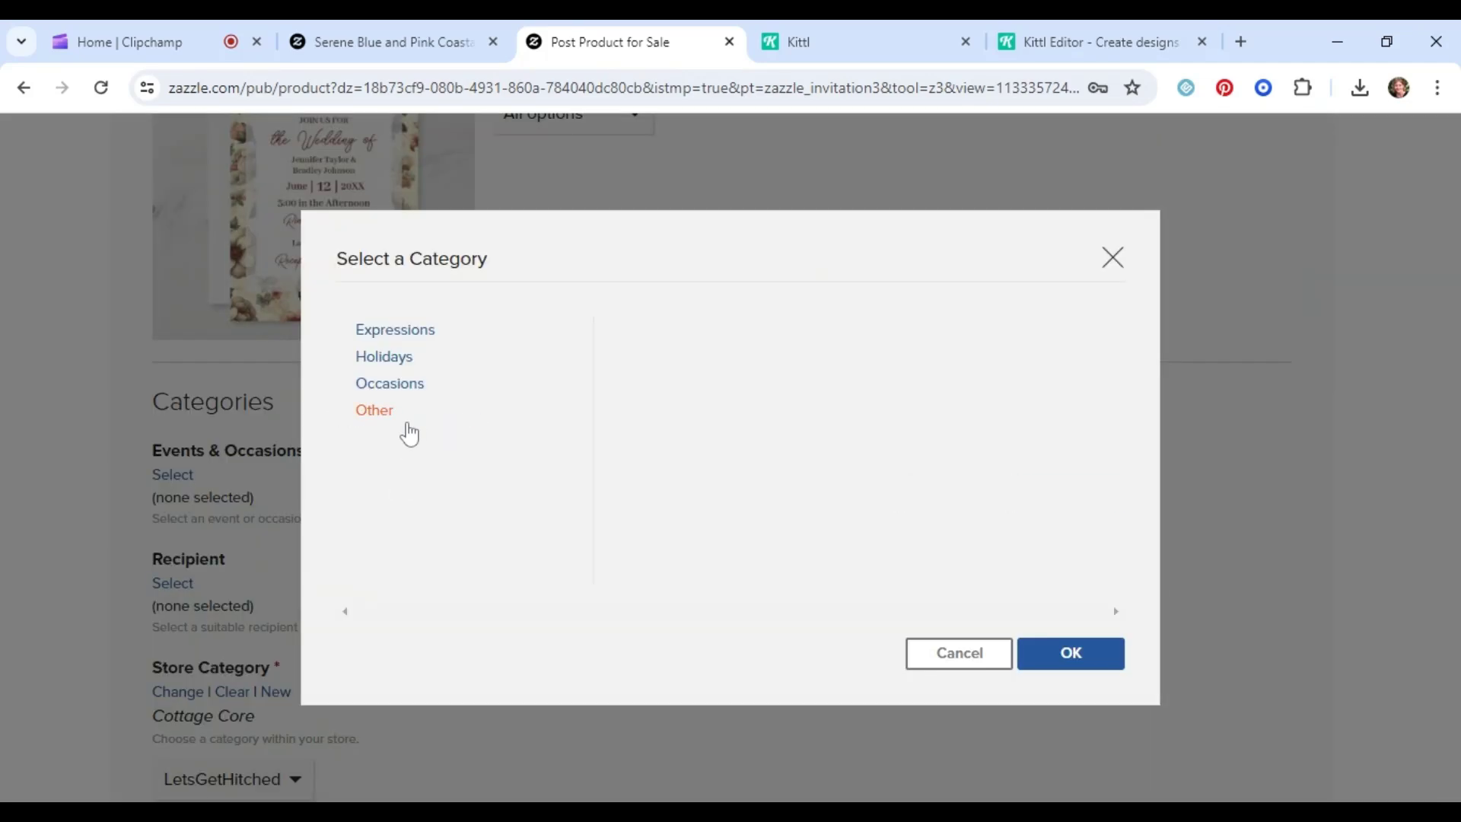
left_click(395, 384)
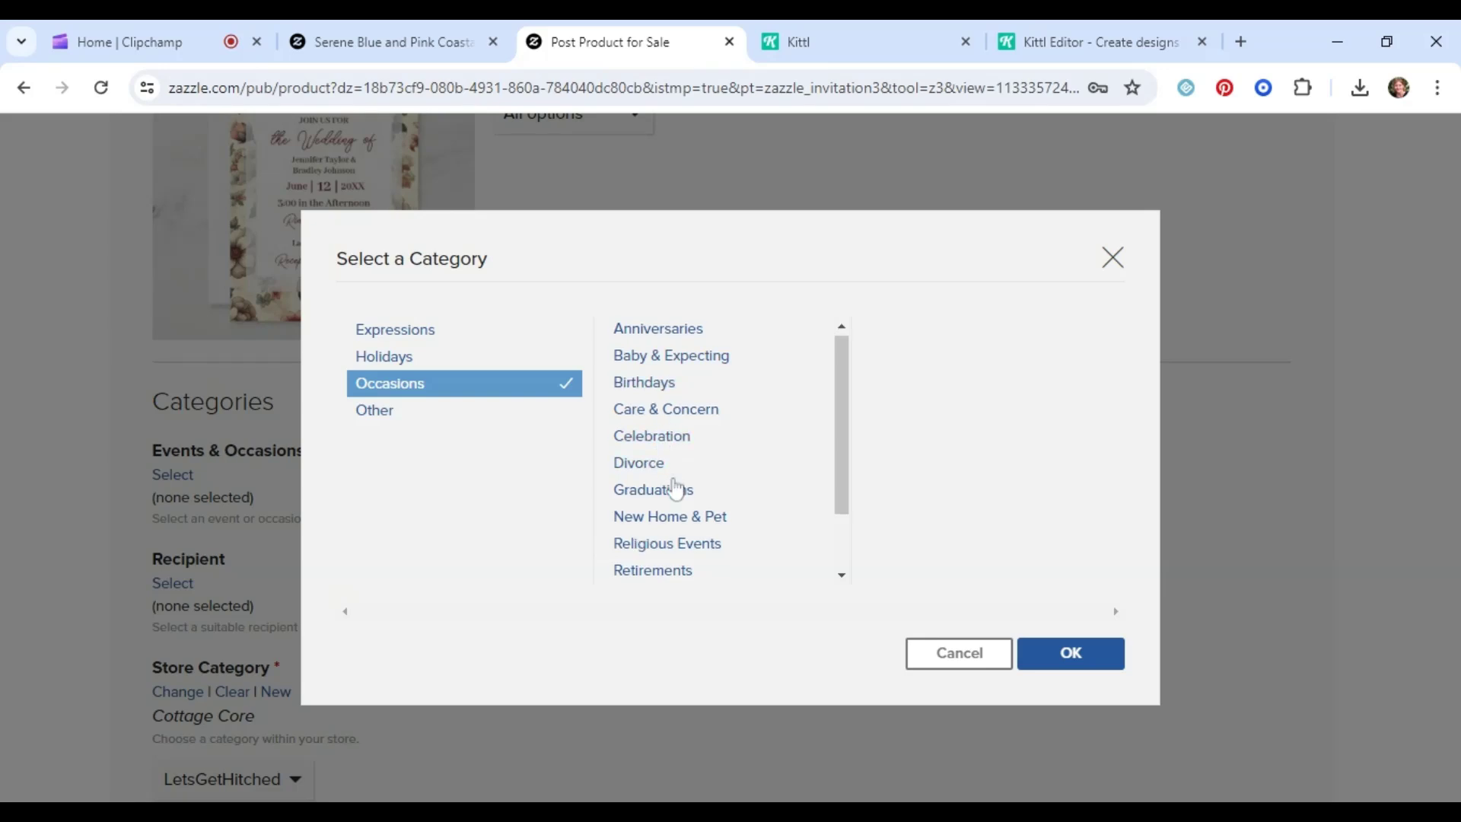
scroll(660, 518, "down", 1)
left_click(655, 573)
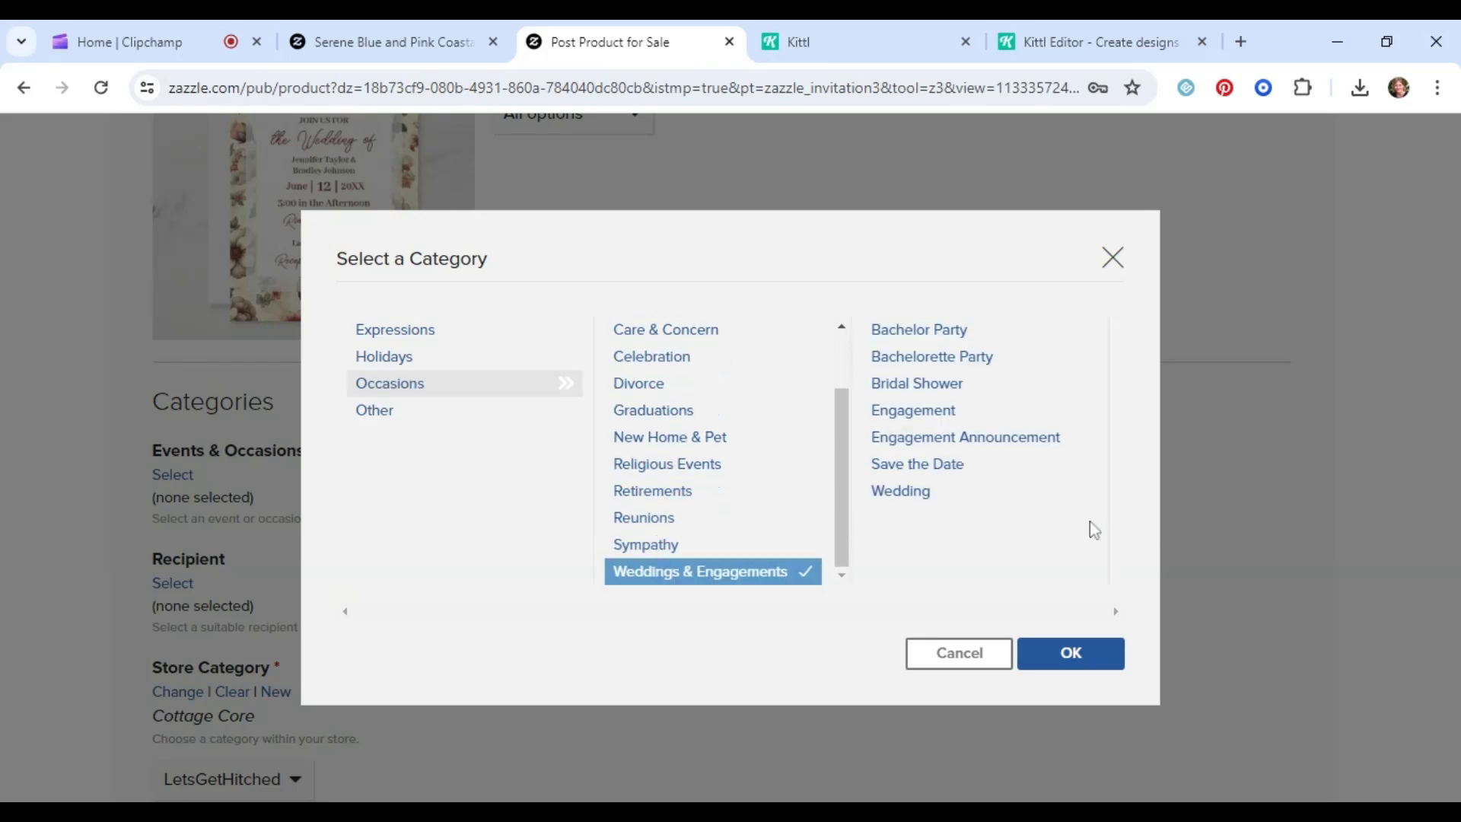
left_click(922, 500)
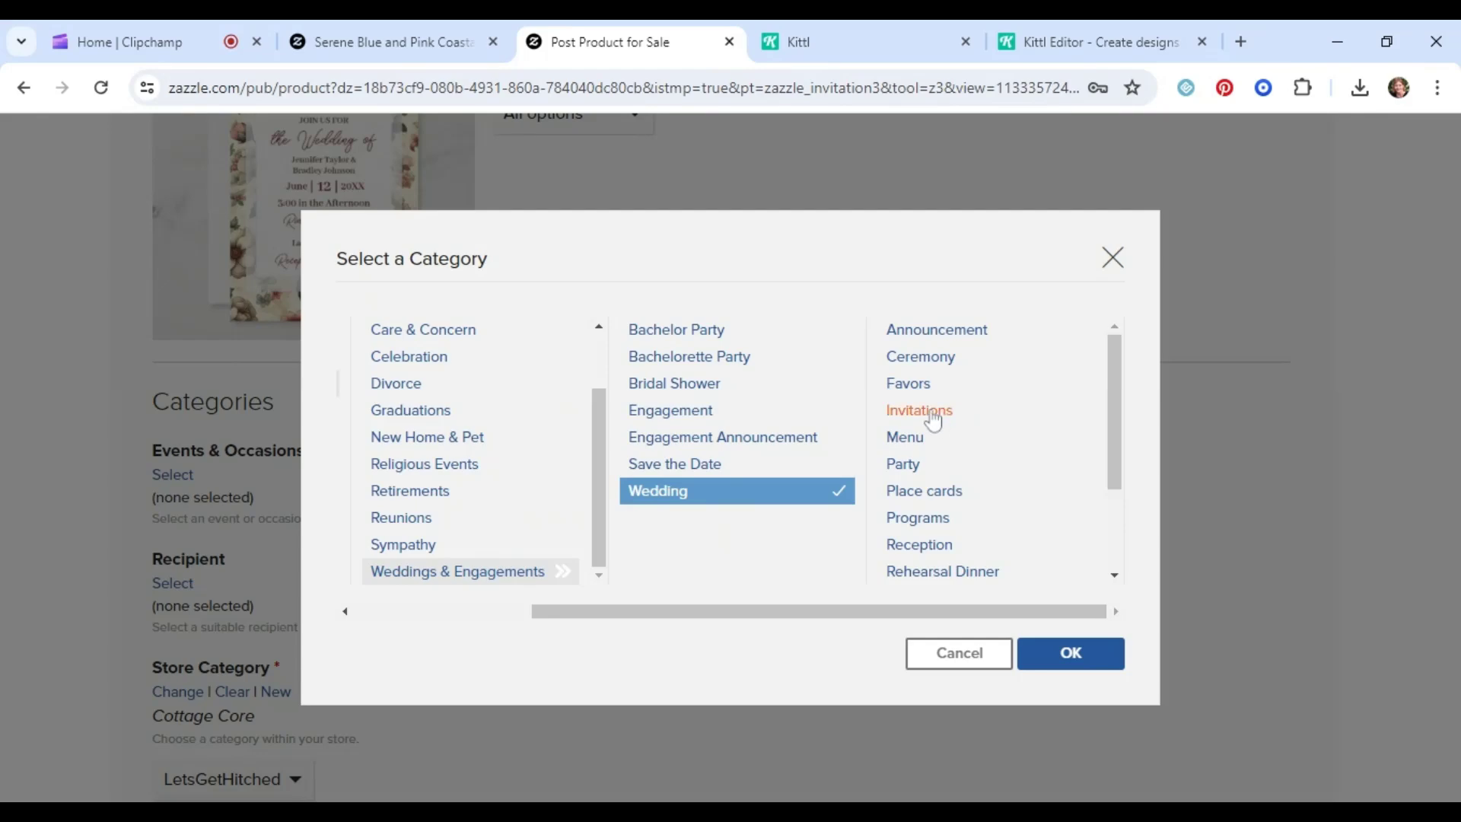
left_click(929, 412)
left_click(1060, 652)
Remove all the tags carried over from the cottage-core product
scroll(470, 487, "down", 4)
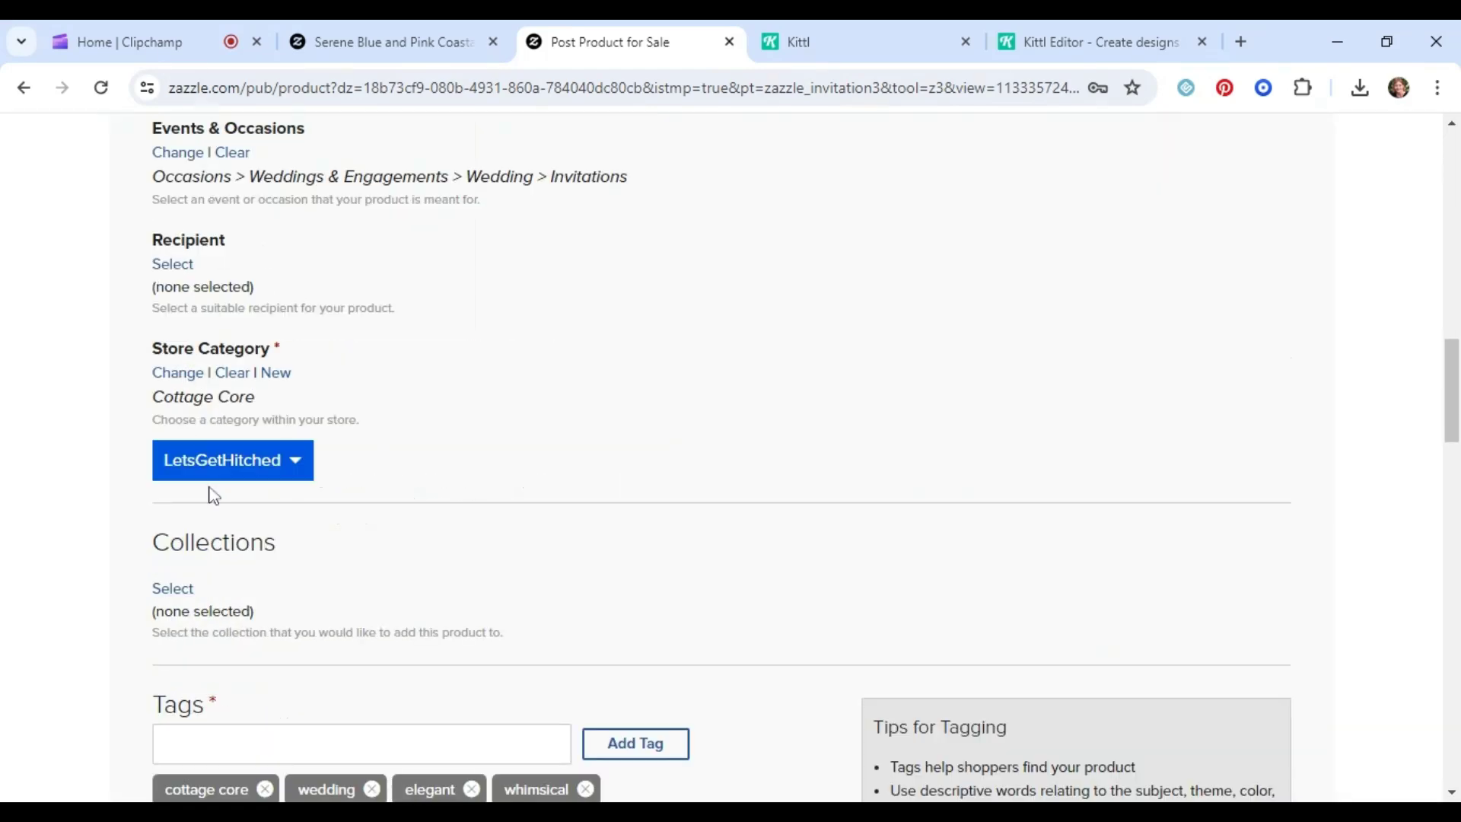
scroll(217, 496, "down", 4)
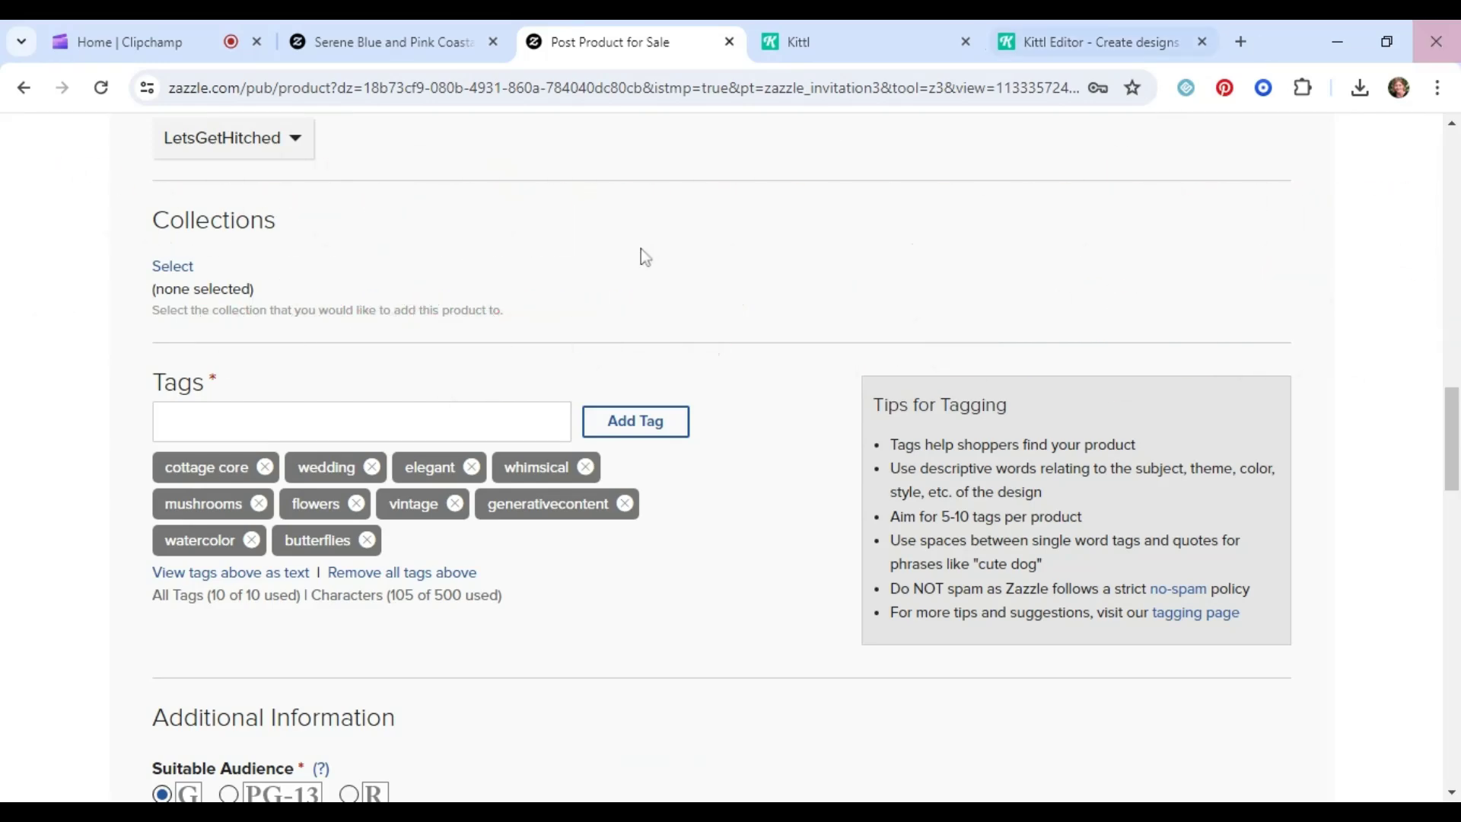
left_click(402, 575)
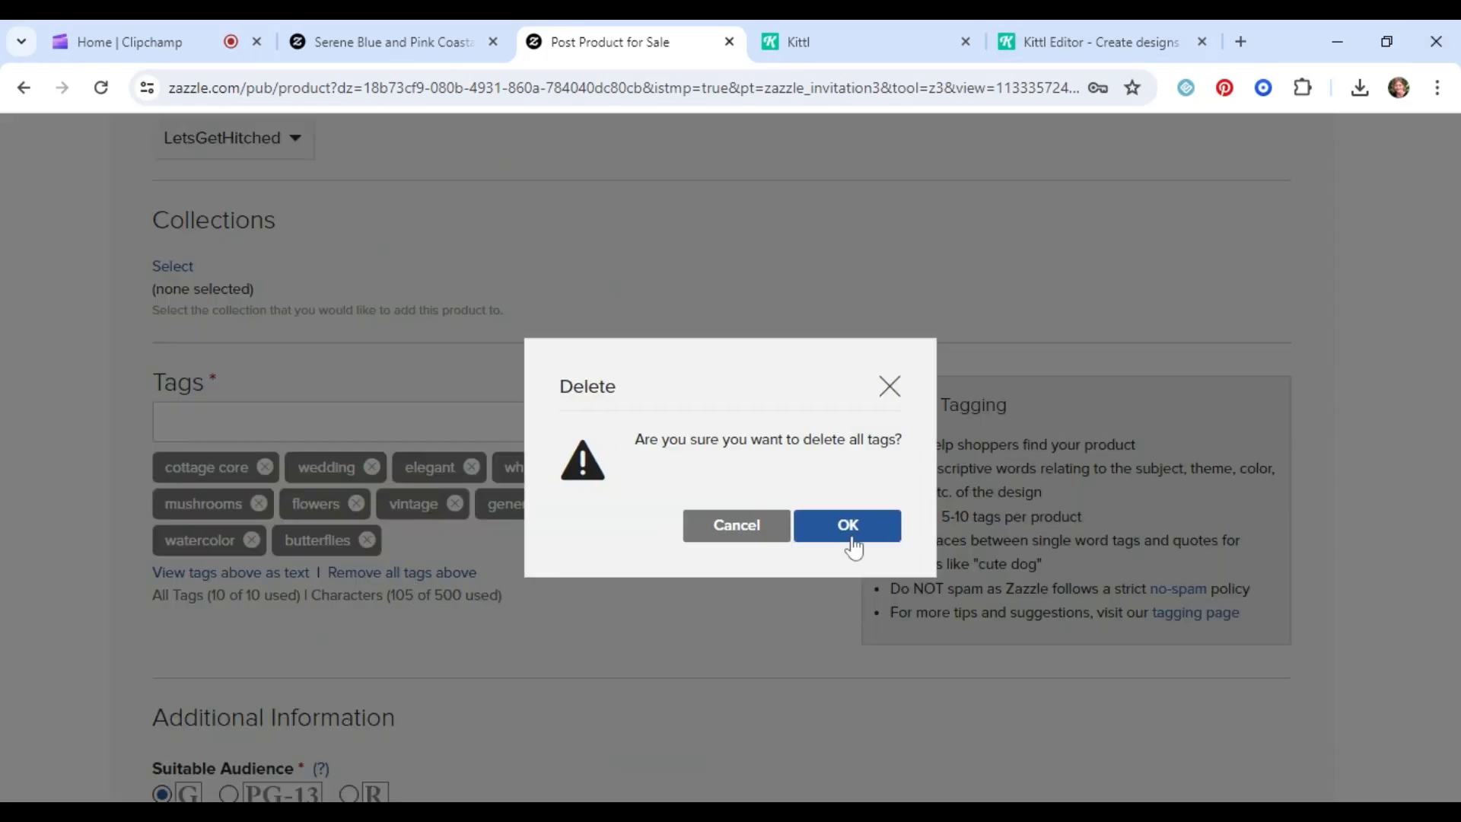
key("Return")
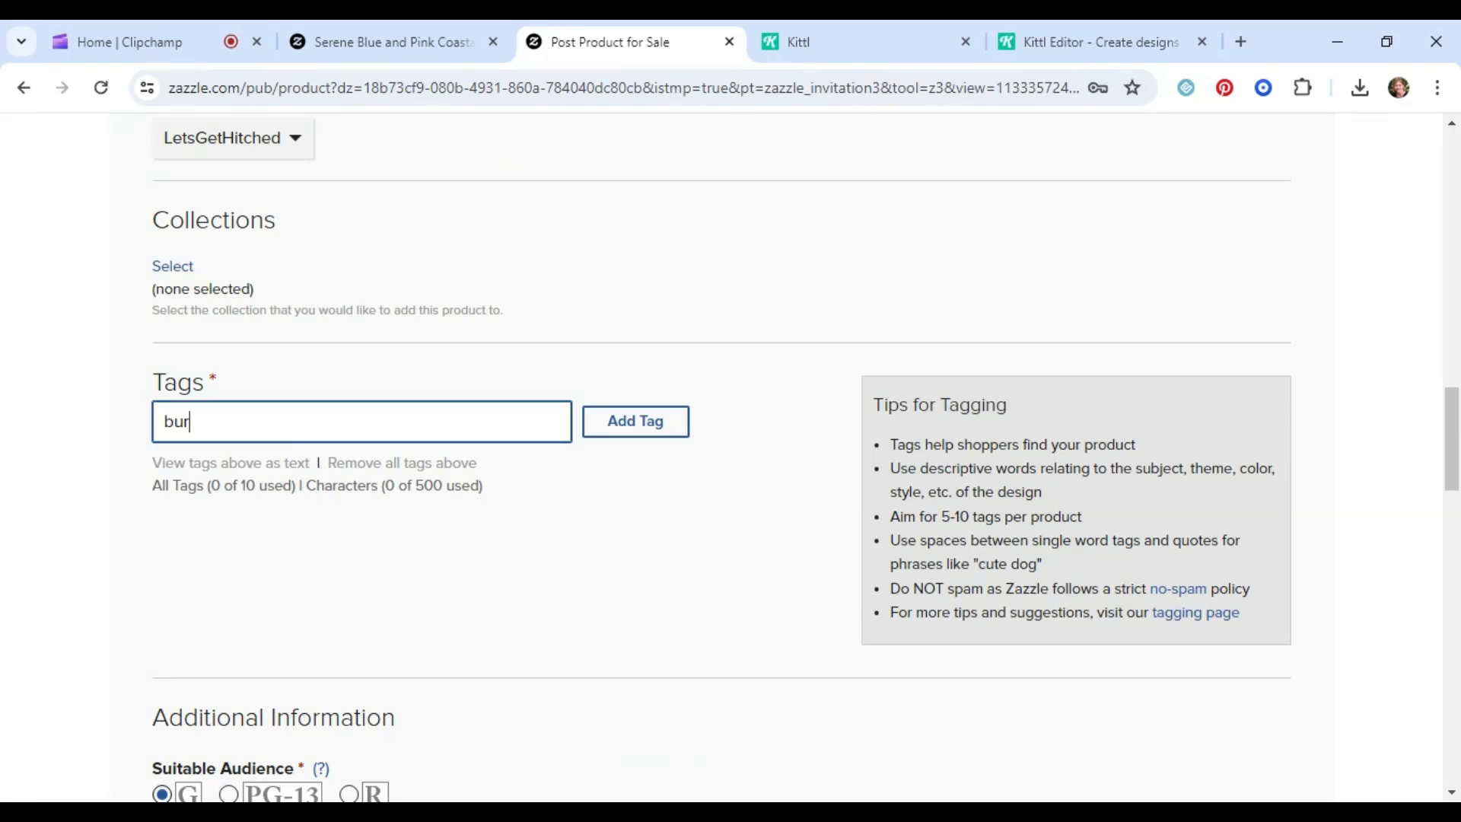
Add the product tags burgundy, beige, floral wedding, botanical themed wedding, vintage paper, foliage, watercolor and generativecontent
type("burgndy, beige,")
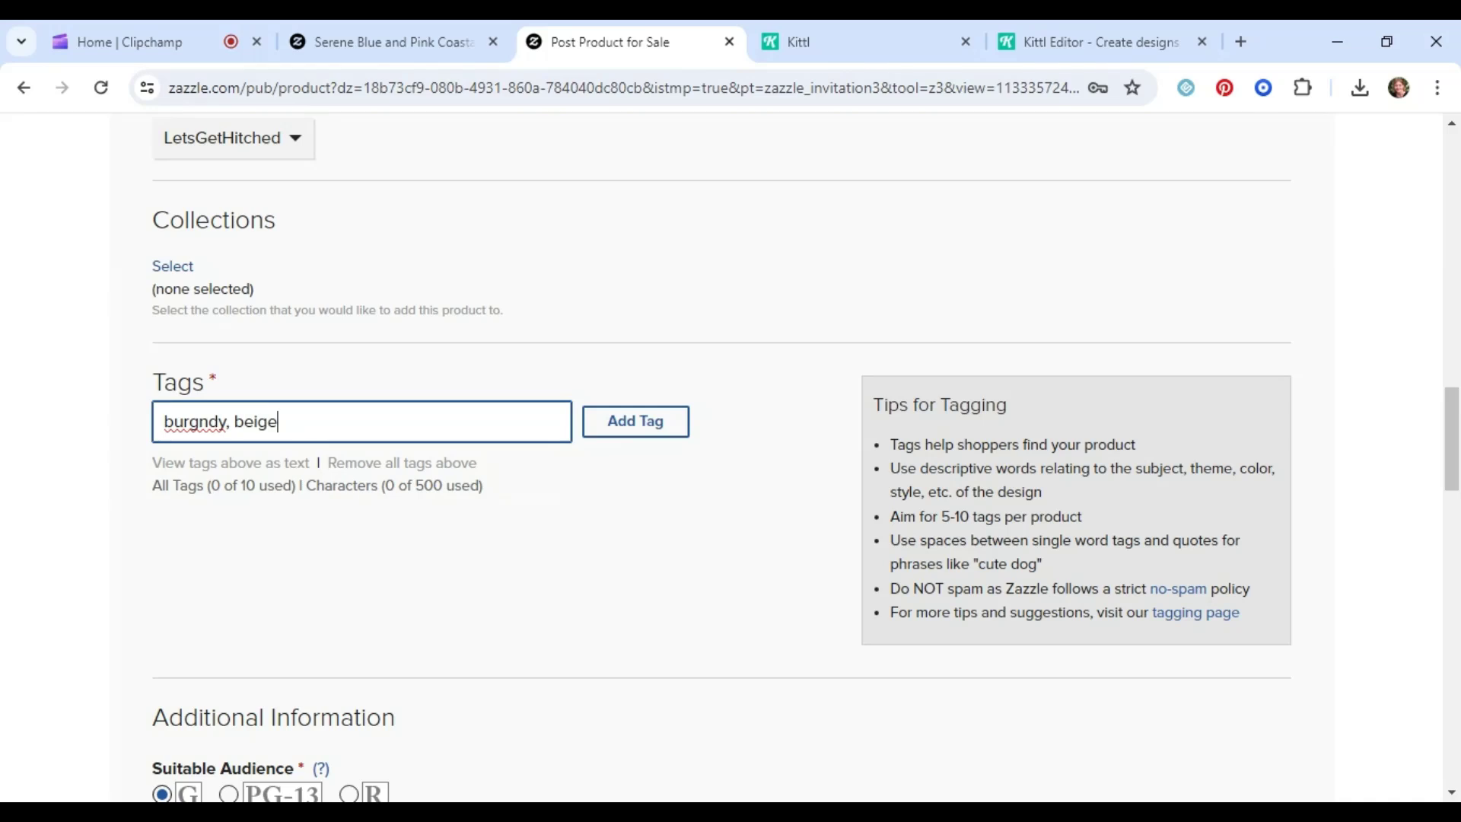
double_click(209, 421)
type("burgundy")
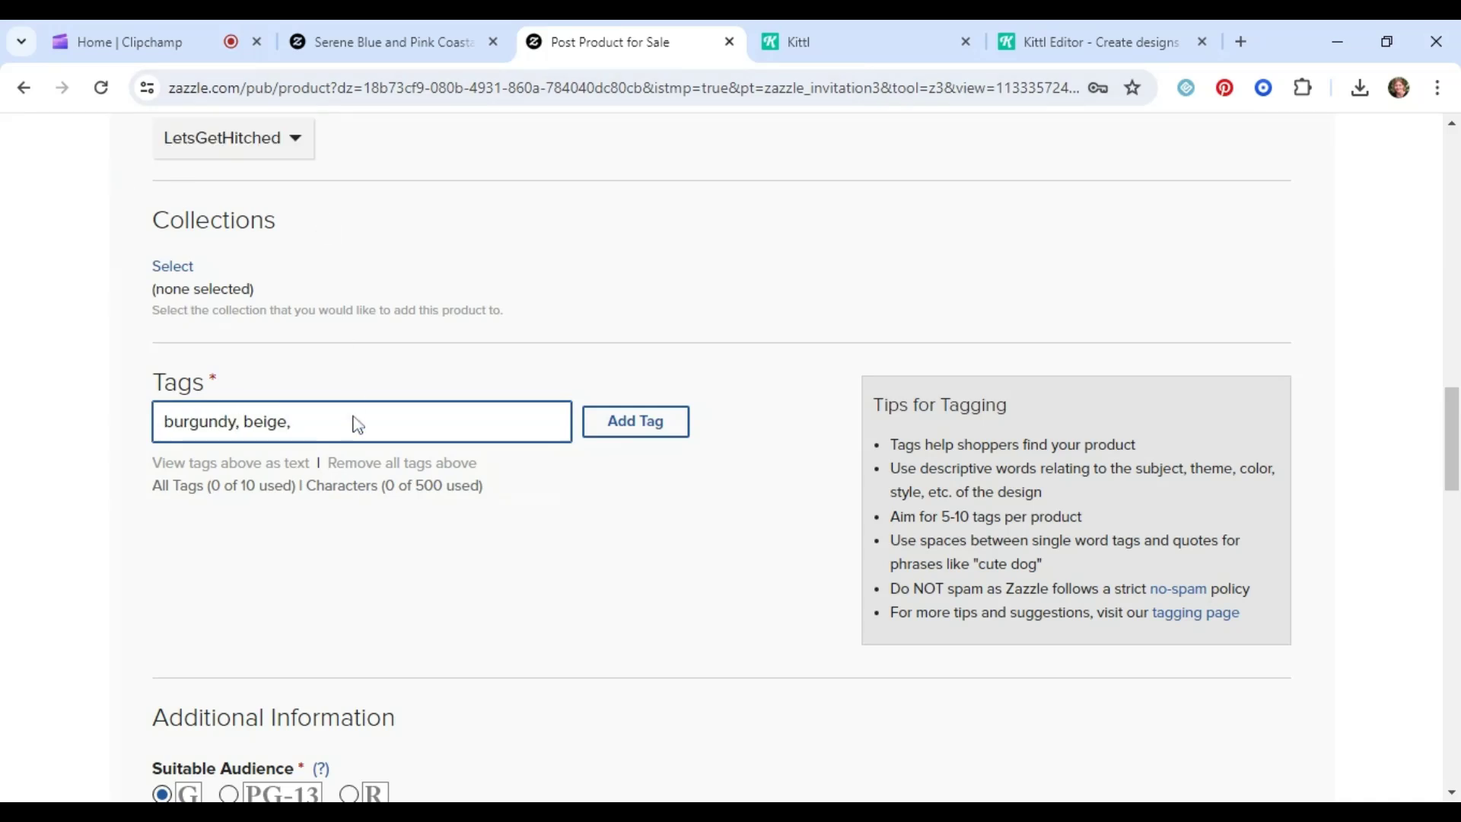
type("floral wedding,")
type(" botanical themed wedding, vintage paper,")
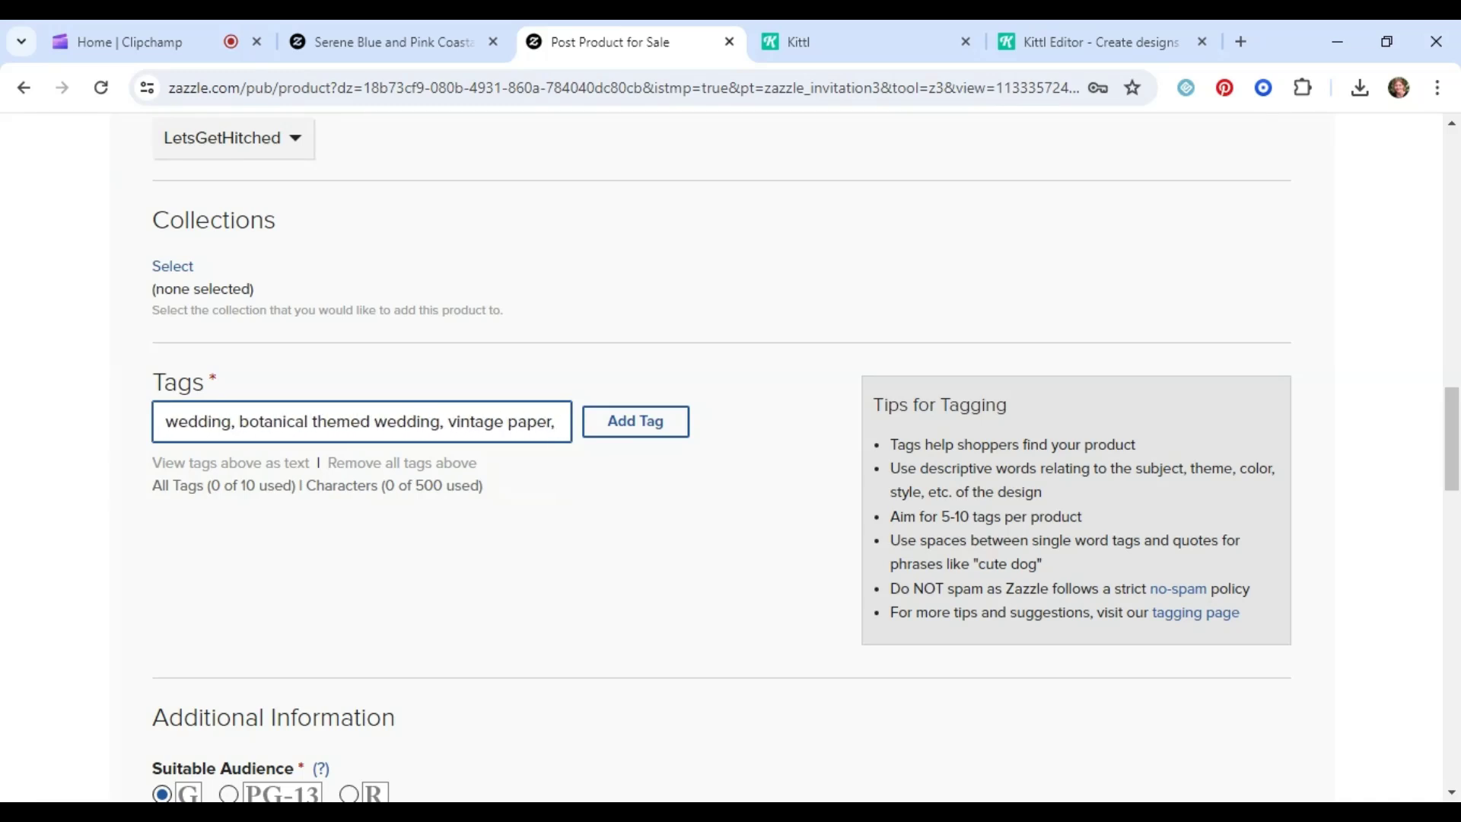
type(" foliage, vintage,")
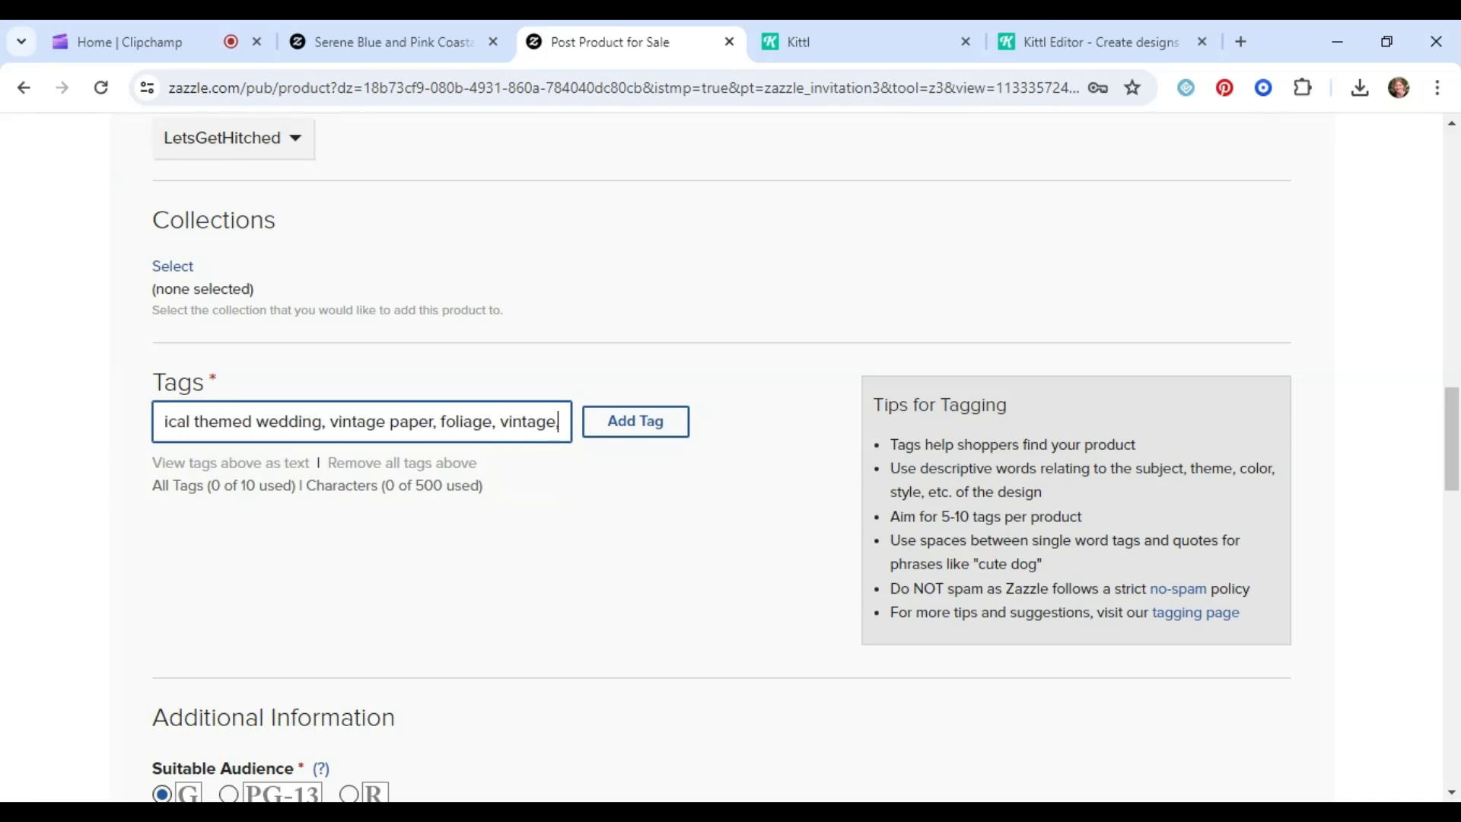
key("BackSpace")
key("BackSpace")
key("BackSpace")
key("BackSpace")
key("BackSpace")
key("BackSpace")
key("BackSpace")
key("BackSpace")
key("BackSpace")
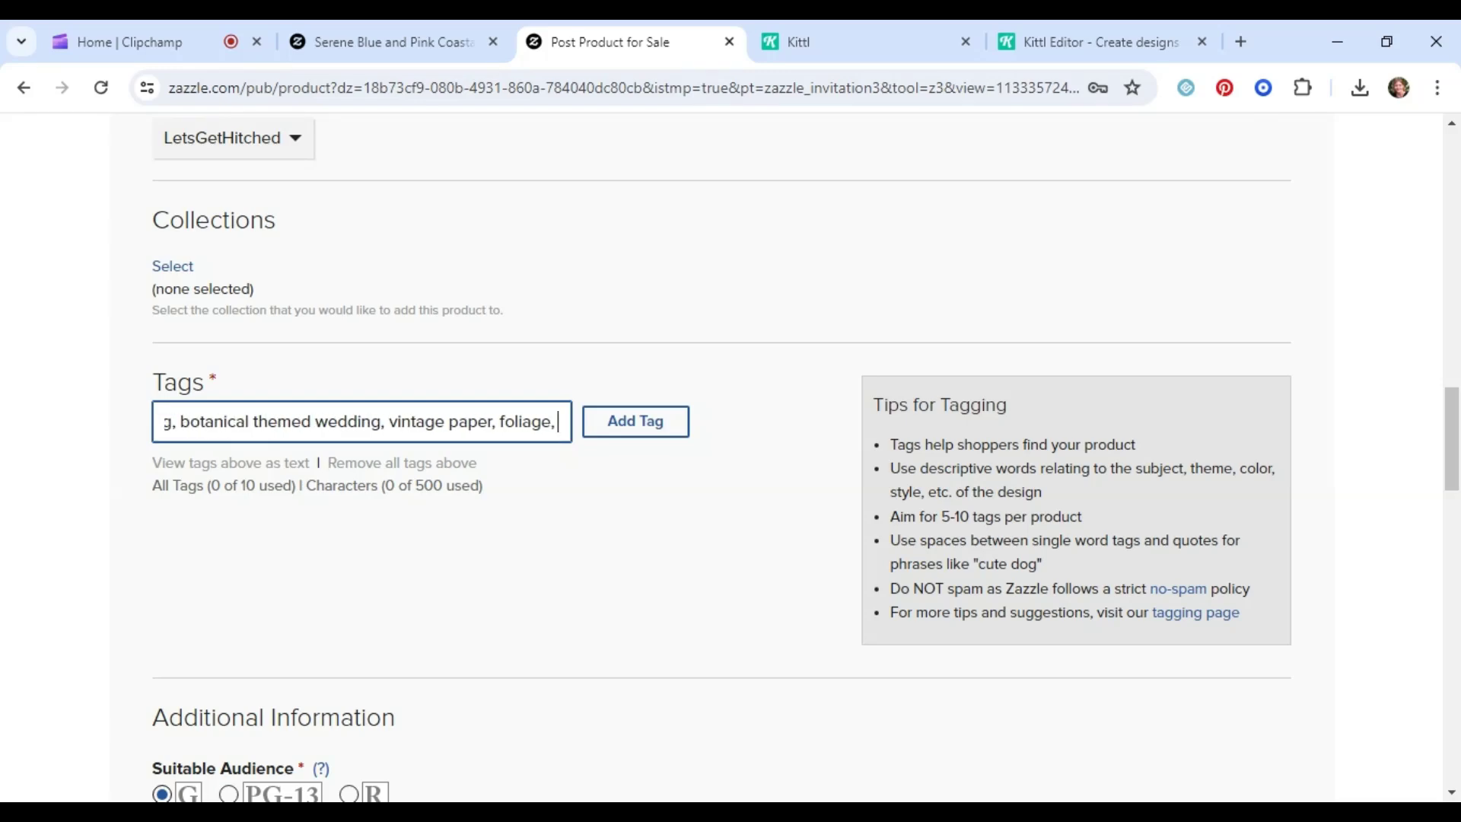
type("watercolor, generativecontent")
key("Return")
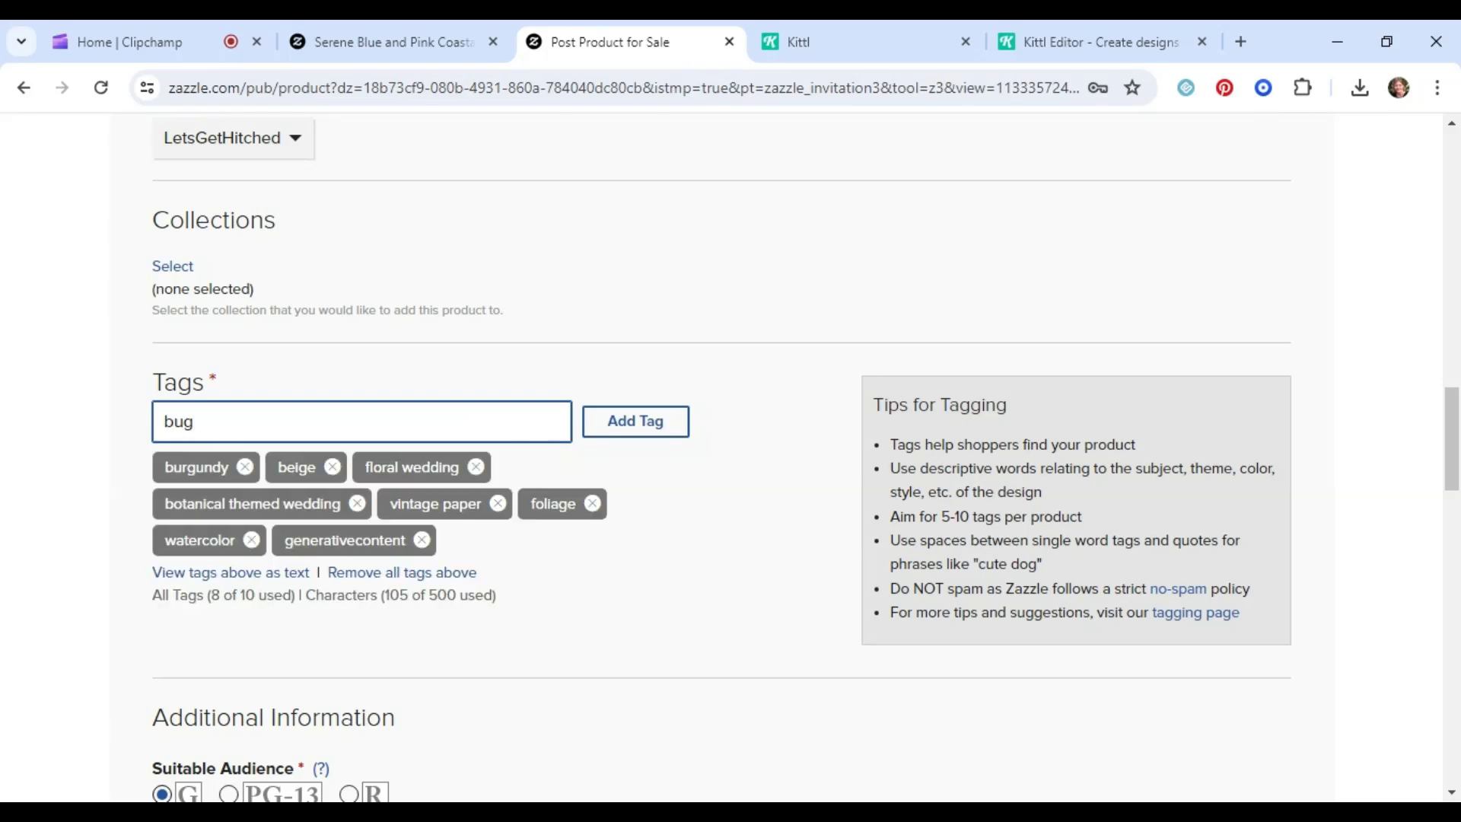
Add two more product tags, "burgundy flowers" and "green"
type("burgundy flowers")
key("Return")
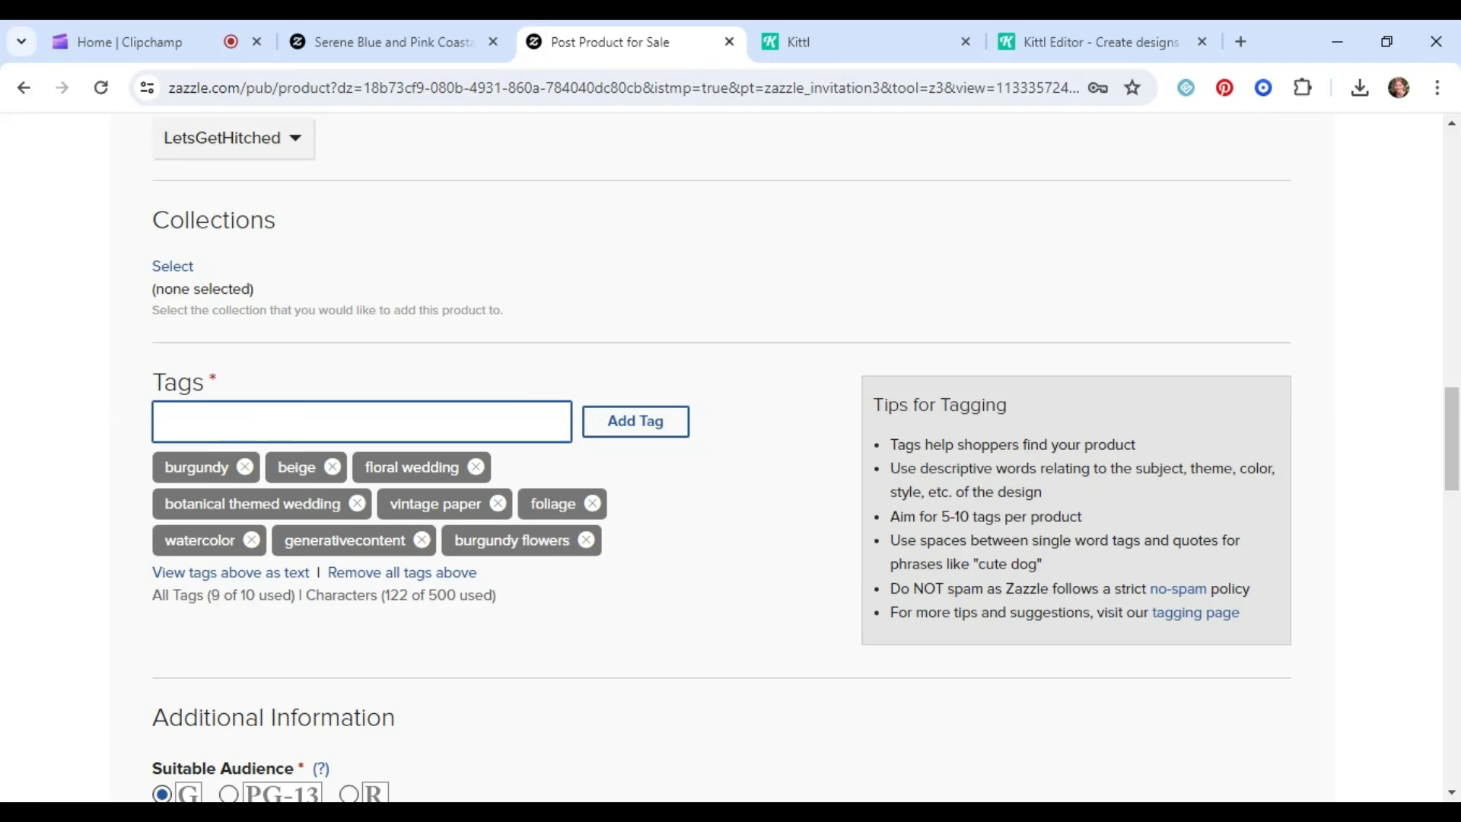
type("green")
key("Return")
Accept the publishing rights and User Agreement statement and post the invitation for sale
scroll(268, 439, "down", 5)
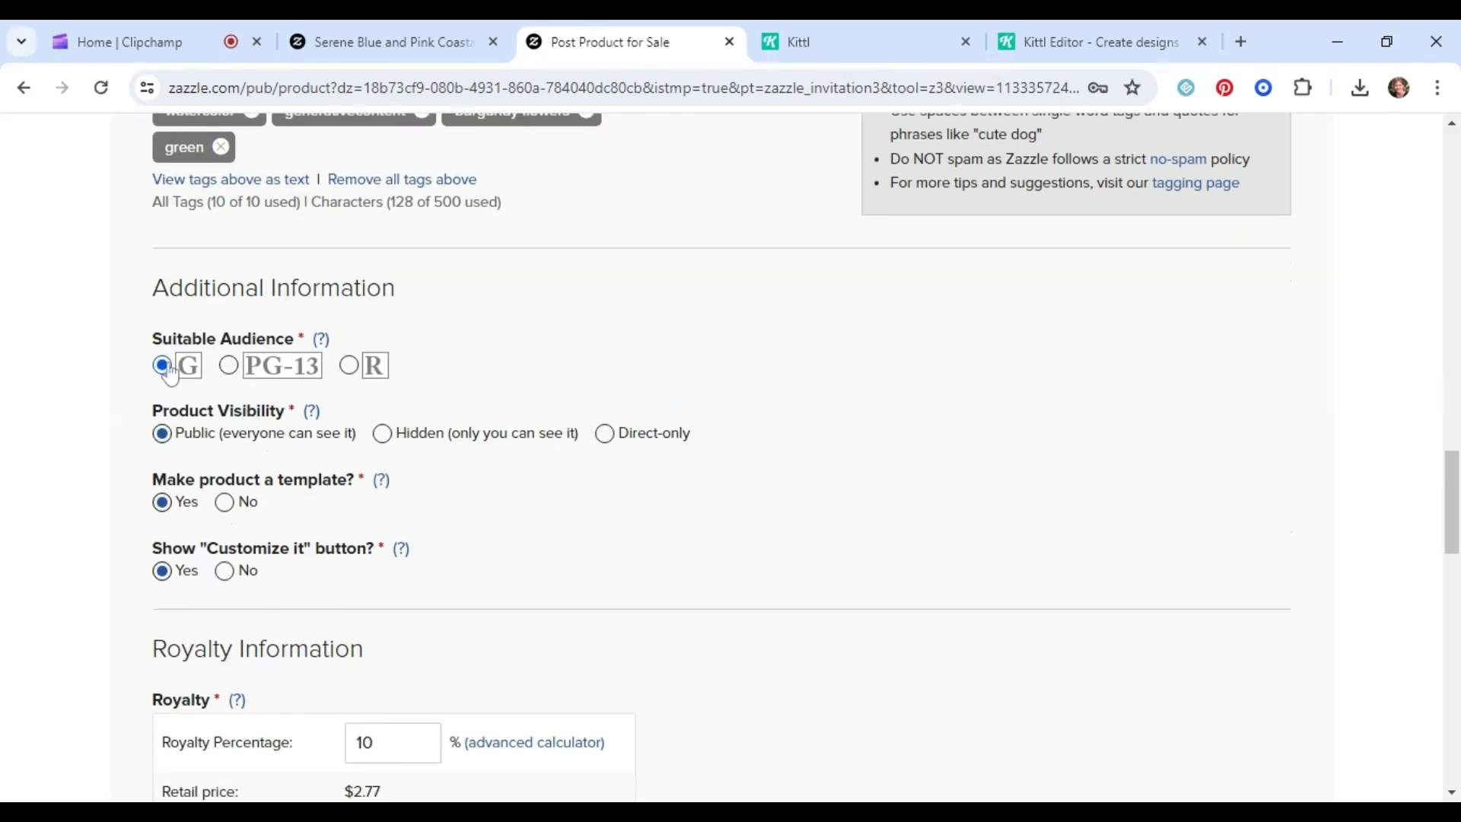
scroll(257, 447, "down", 4)
scroll(268, 431, "down", 4)
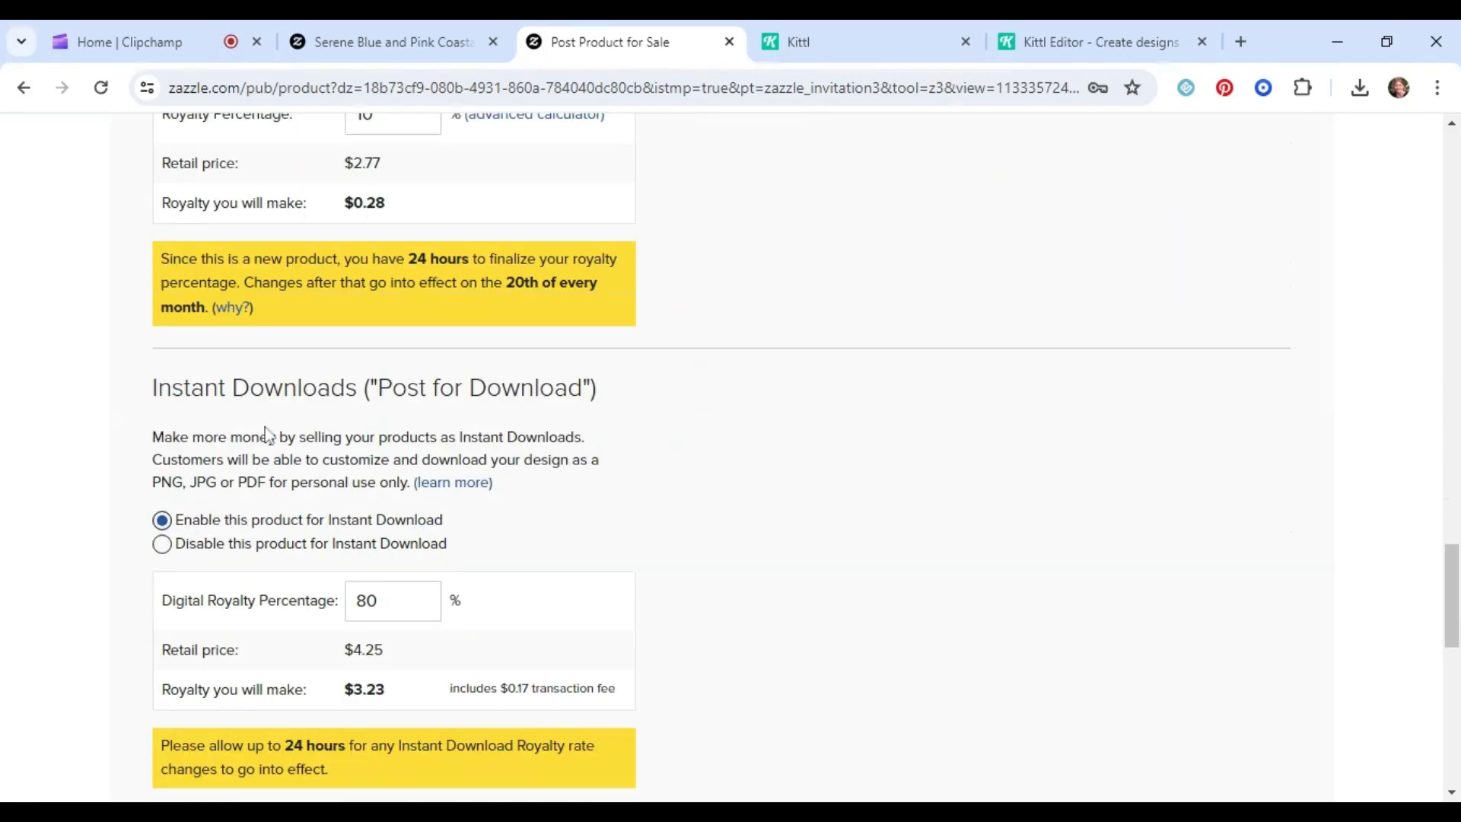
scroll(217, 506, "up", 3)
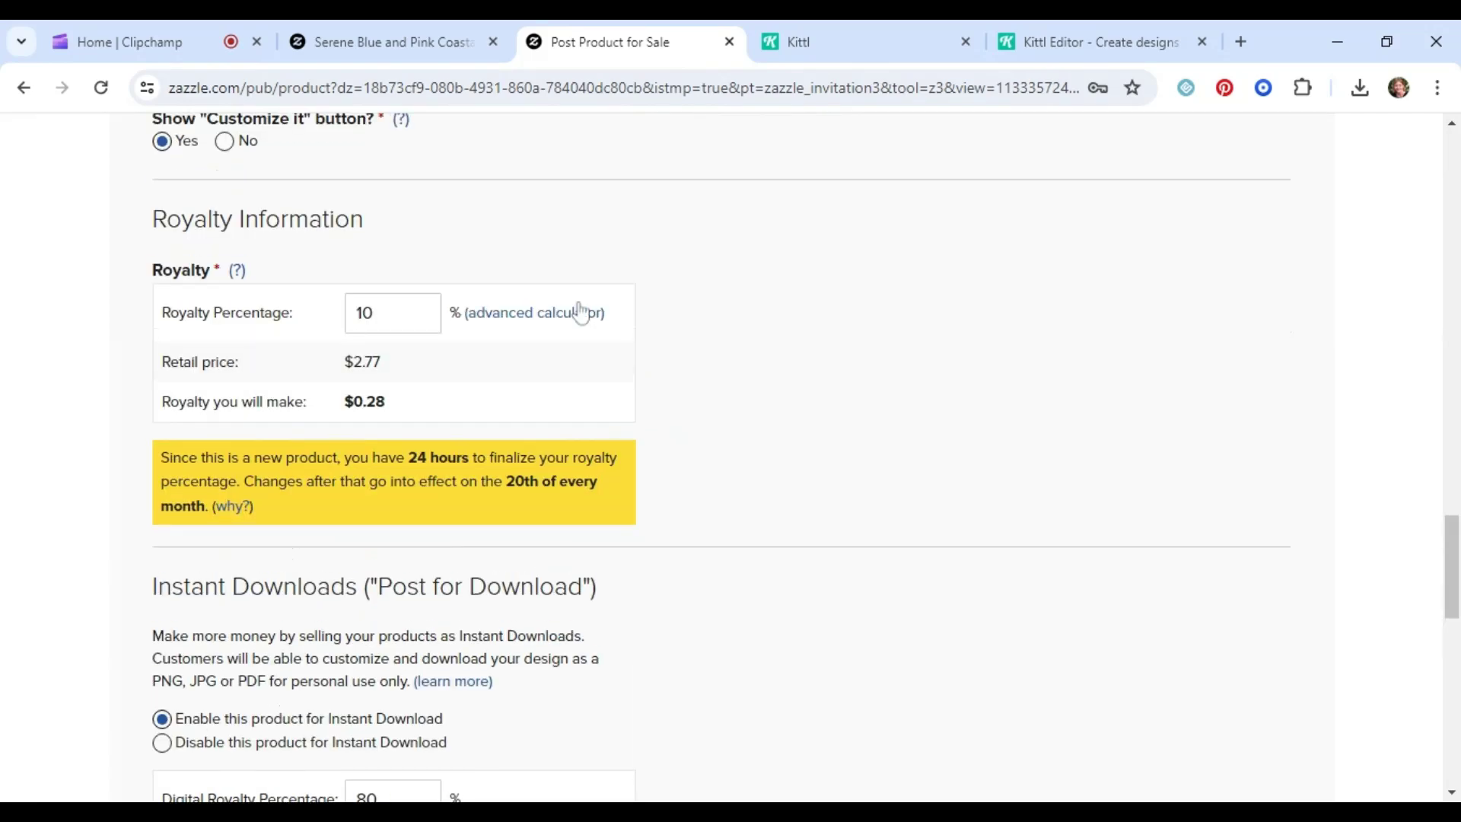
scroll(331, 373, "down", 3)
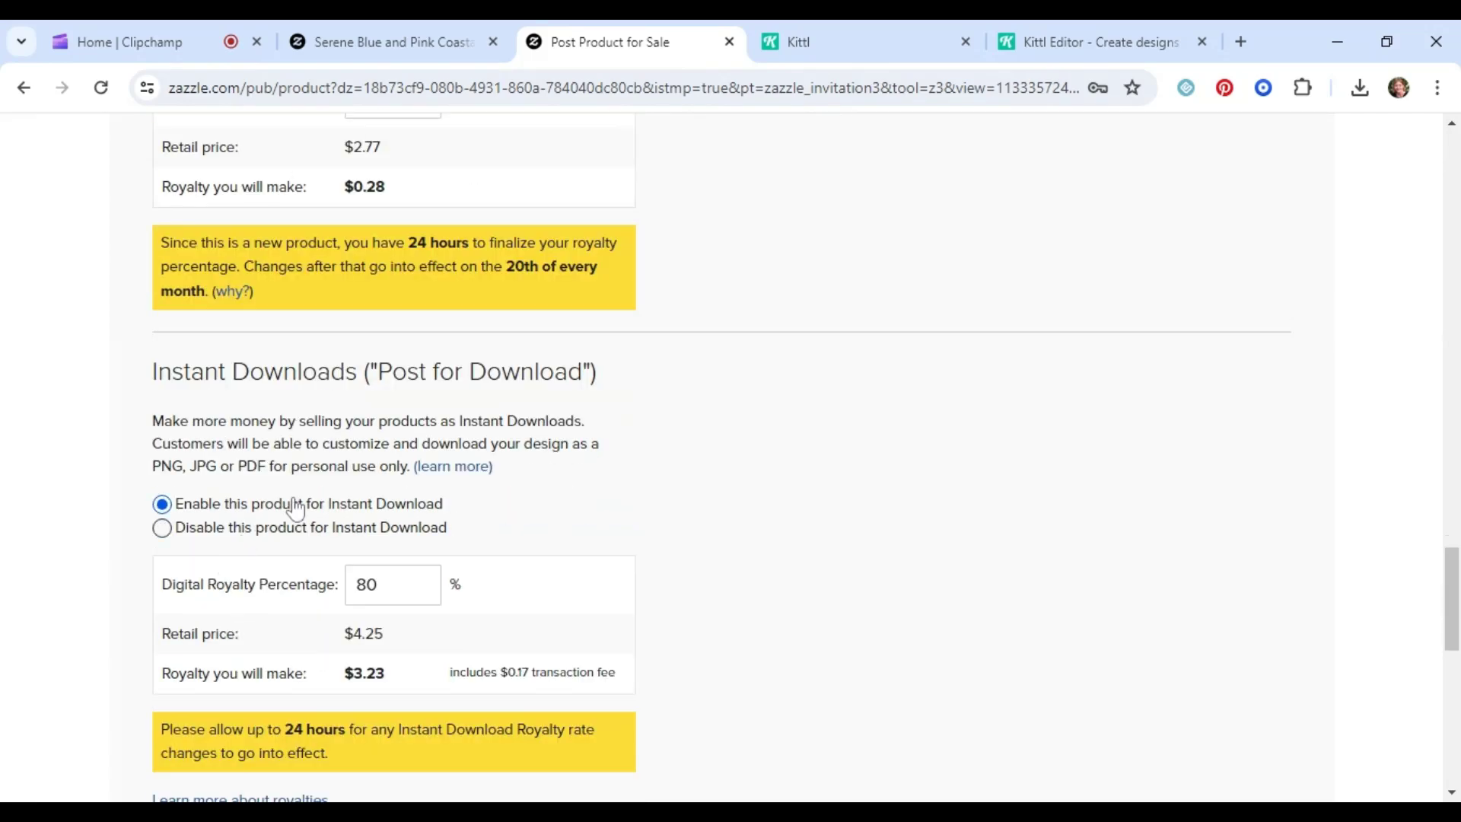
scroll(484, 522, "down", 3)
left_click(256, 653)
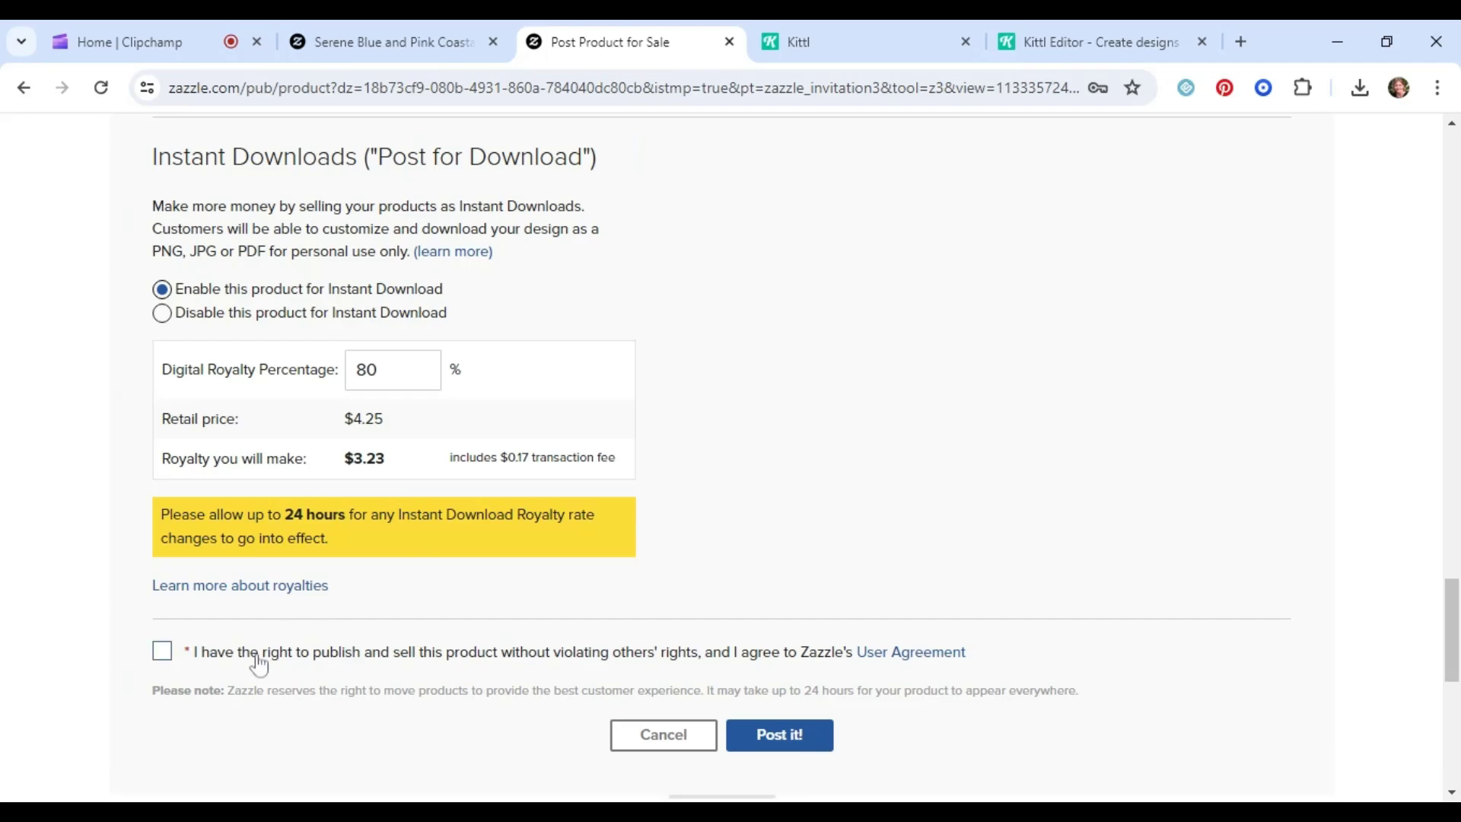
left_click(775, 737)
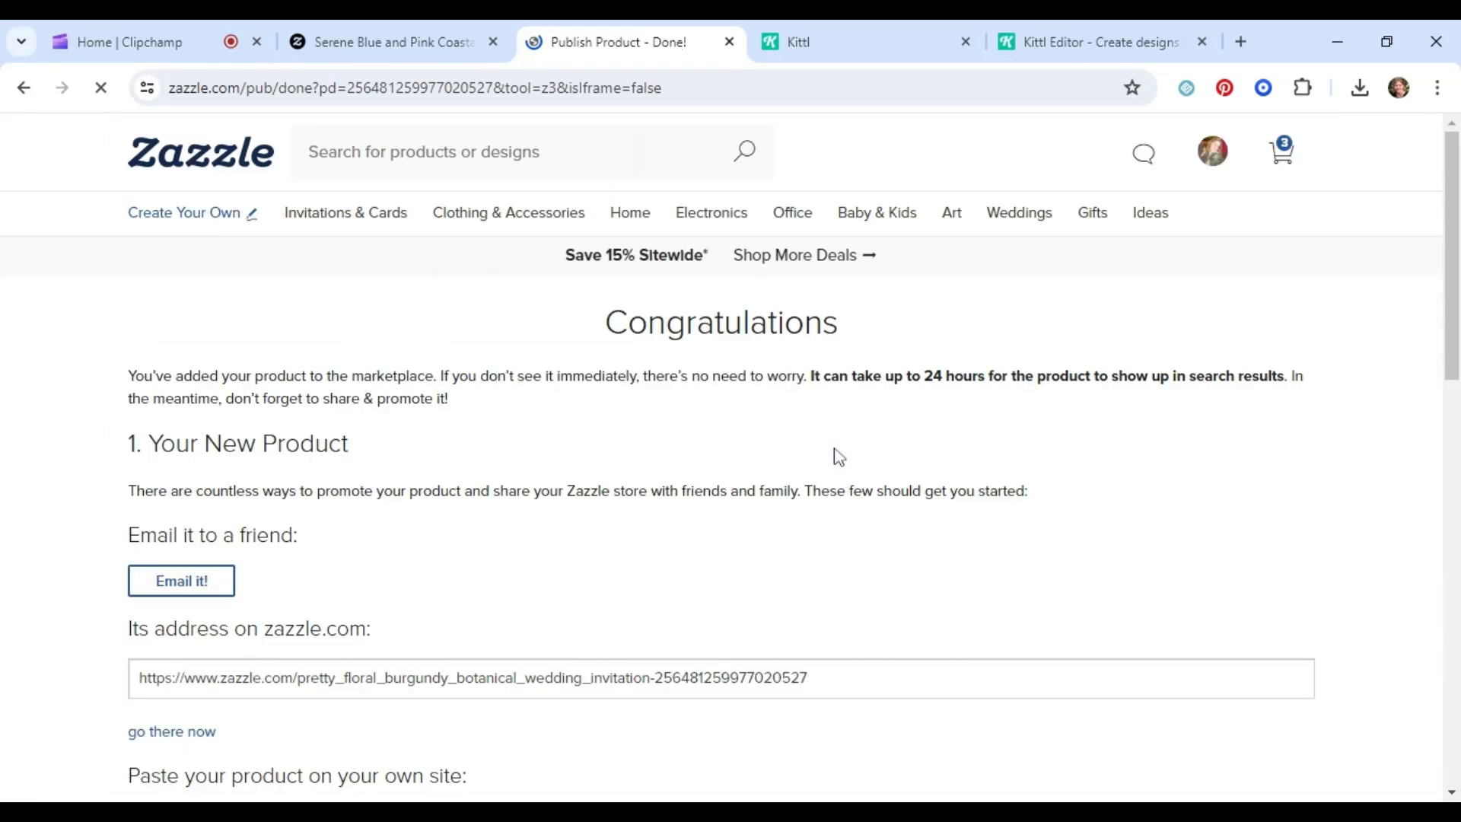
Open the posted invitation's design for editing and delete the floral background image from the front
scroll(502, 478, "down", 3)
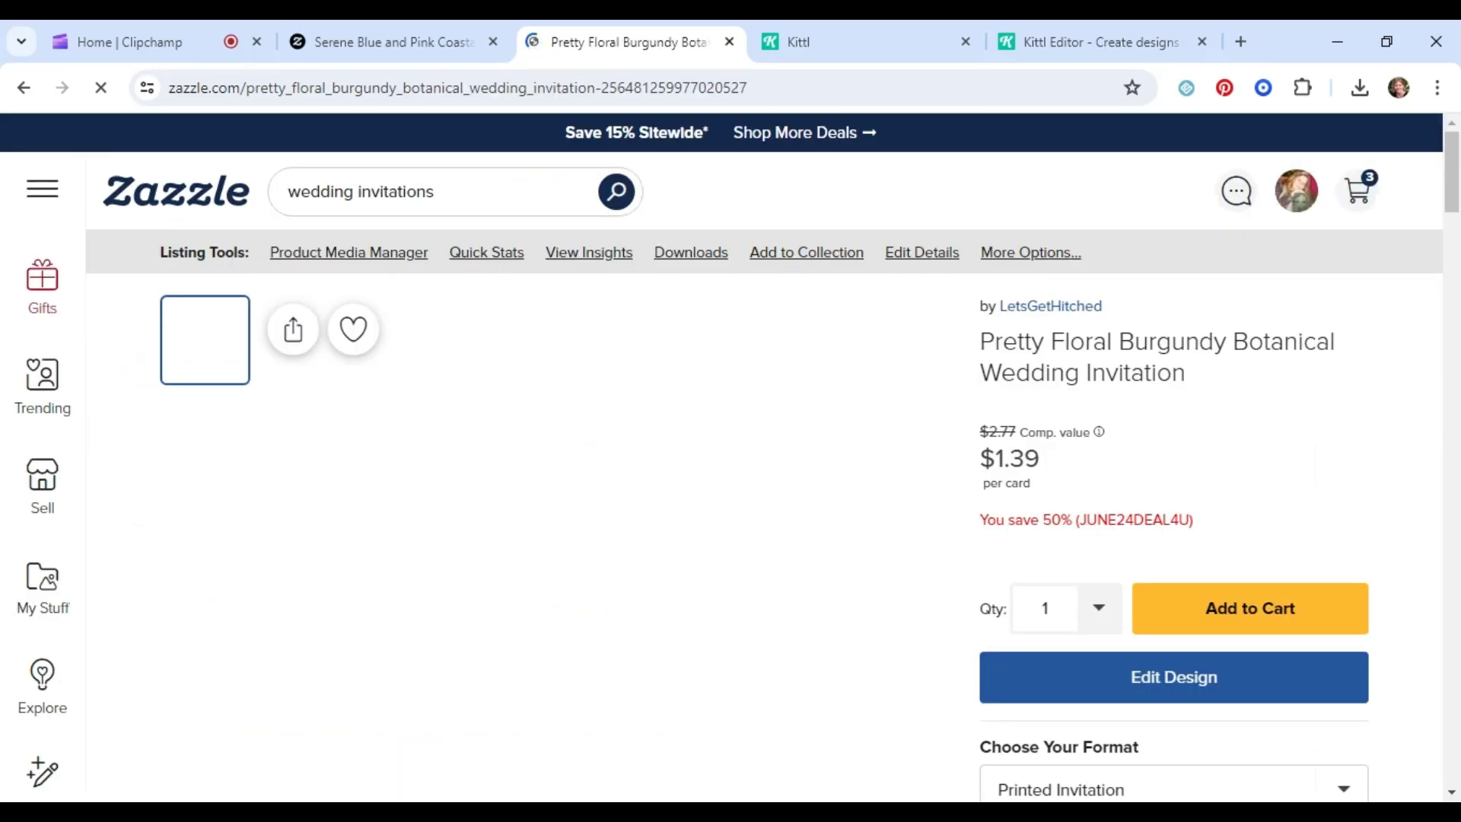
scroll(1267, 504, "down", 2)
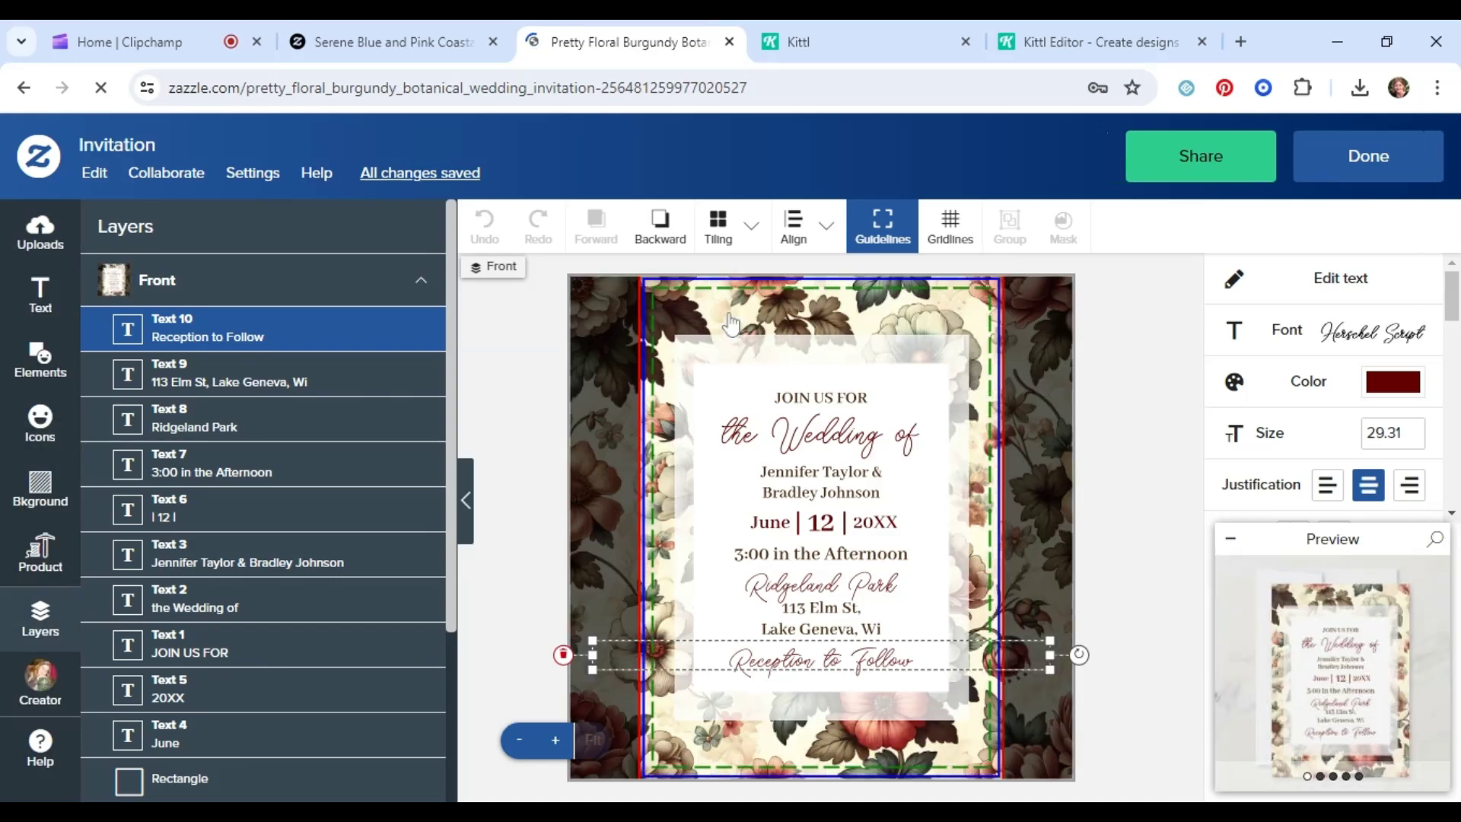
left_click(722, 314)
right_click(724, 313)
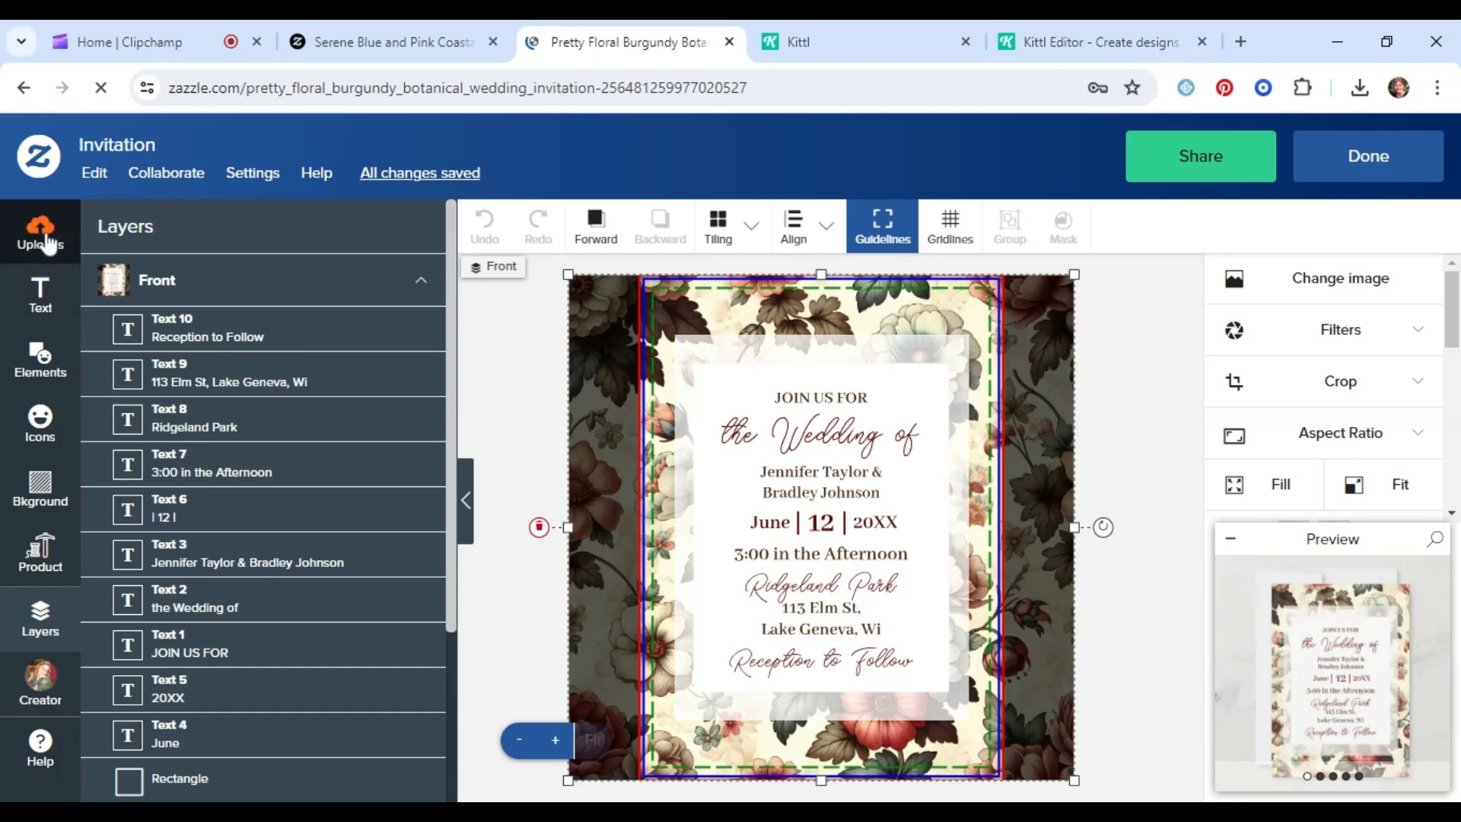
key("Delete")
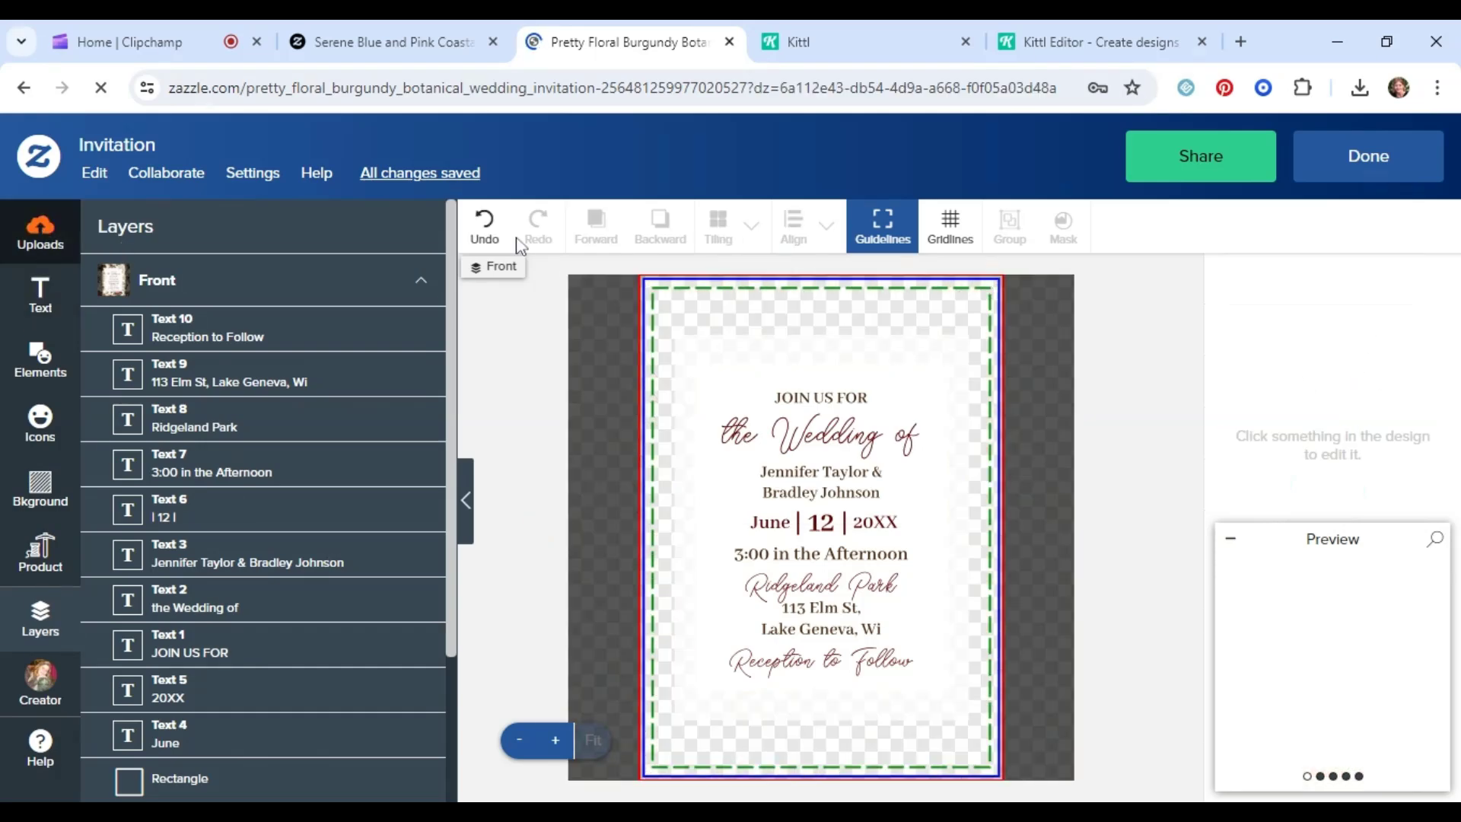
Add the uploaded ocean waves beach image to the front and send it behind the text and white panels
left_click(35, 247)
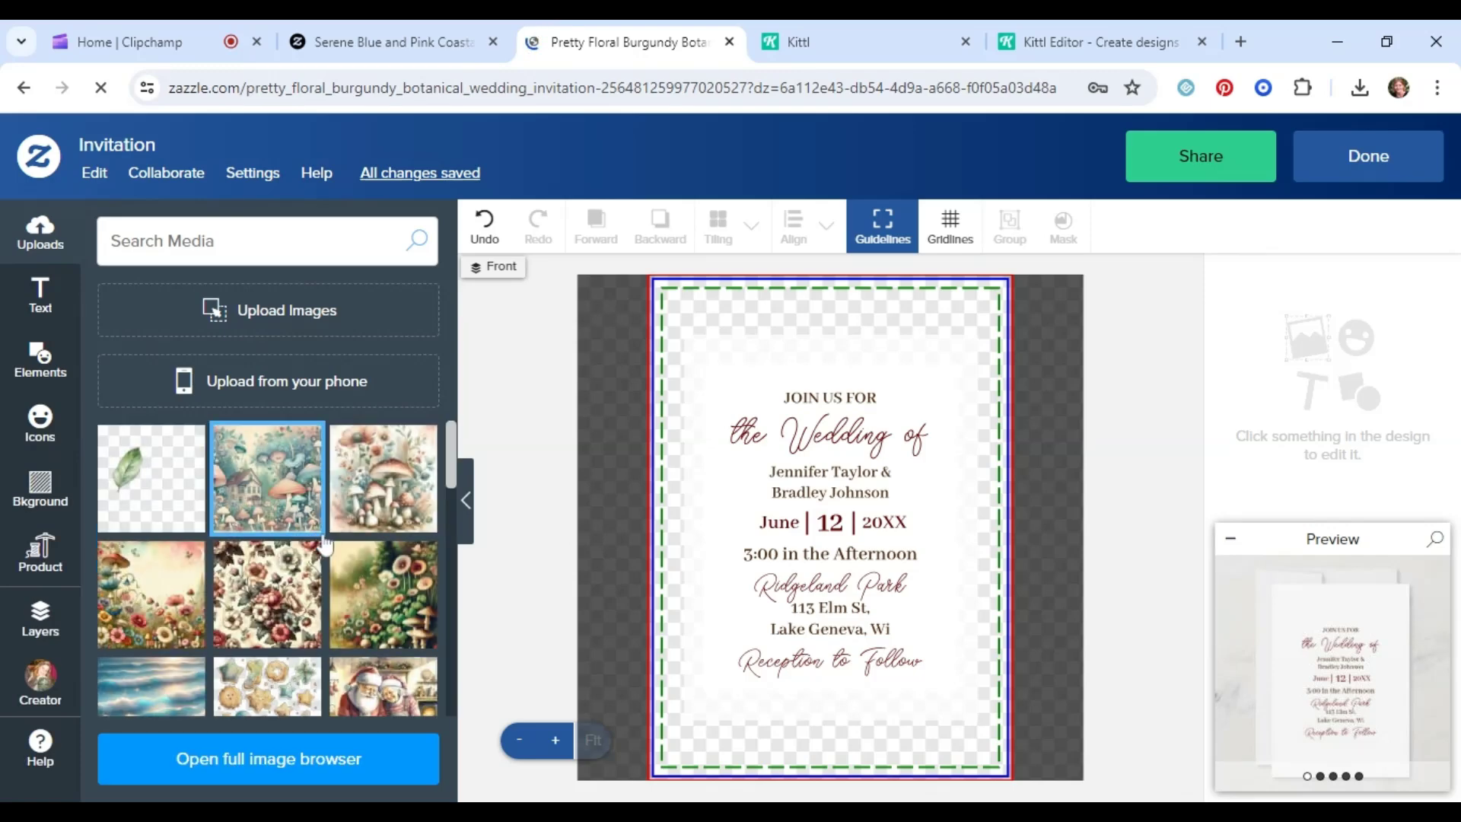
scroll(237, 609, "down", 3)
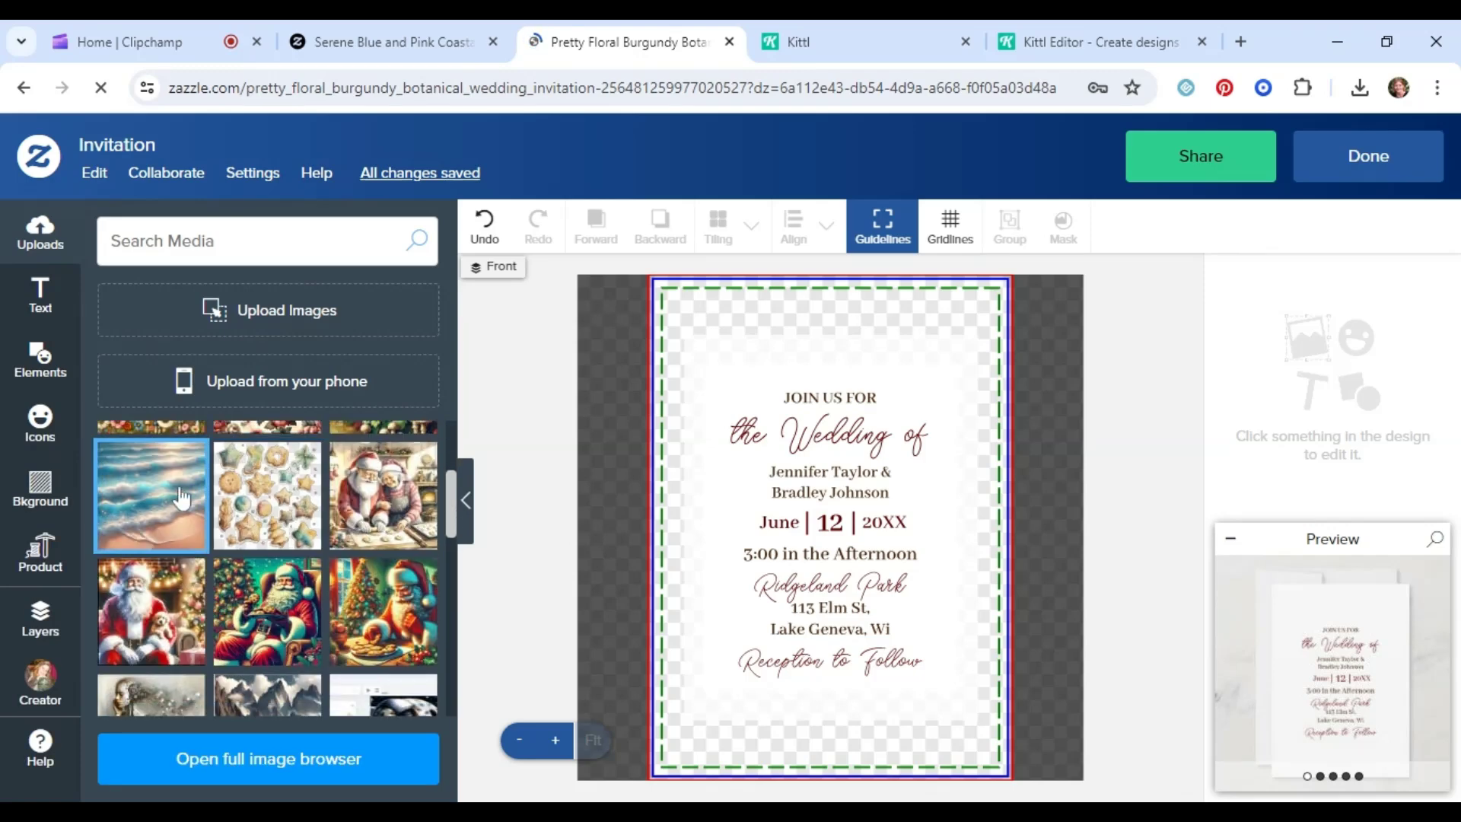
left_click(222, 500)
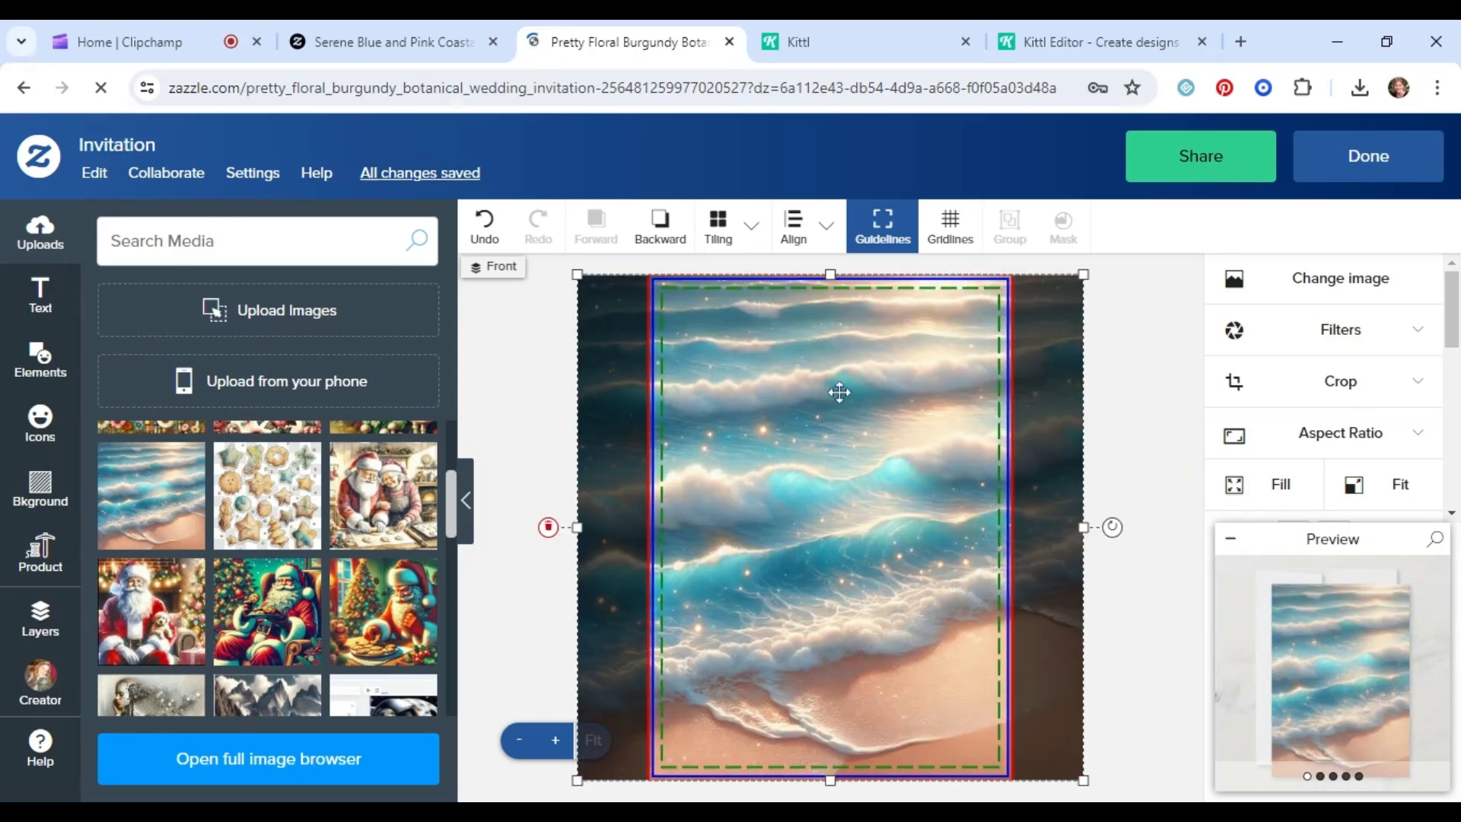
right_click(839, 391)
left_click(892, 503)
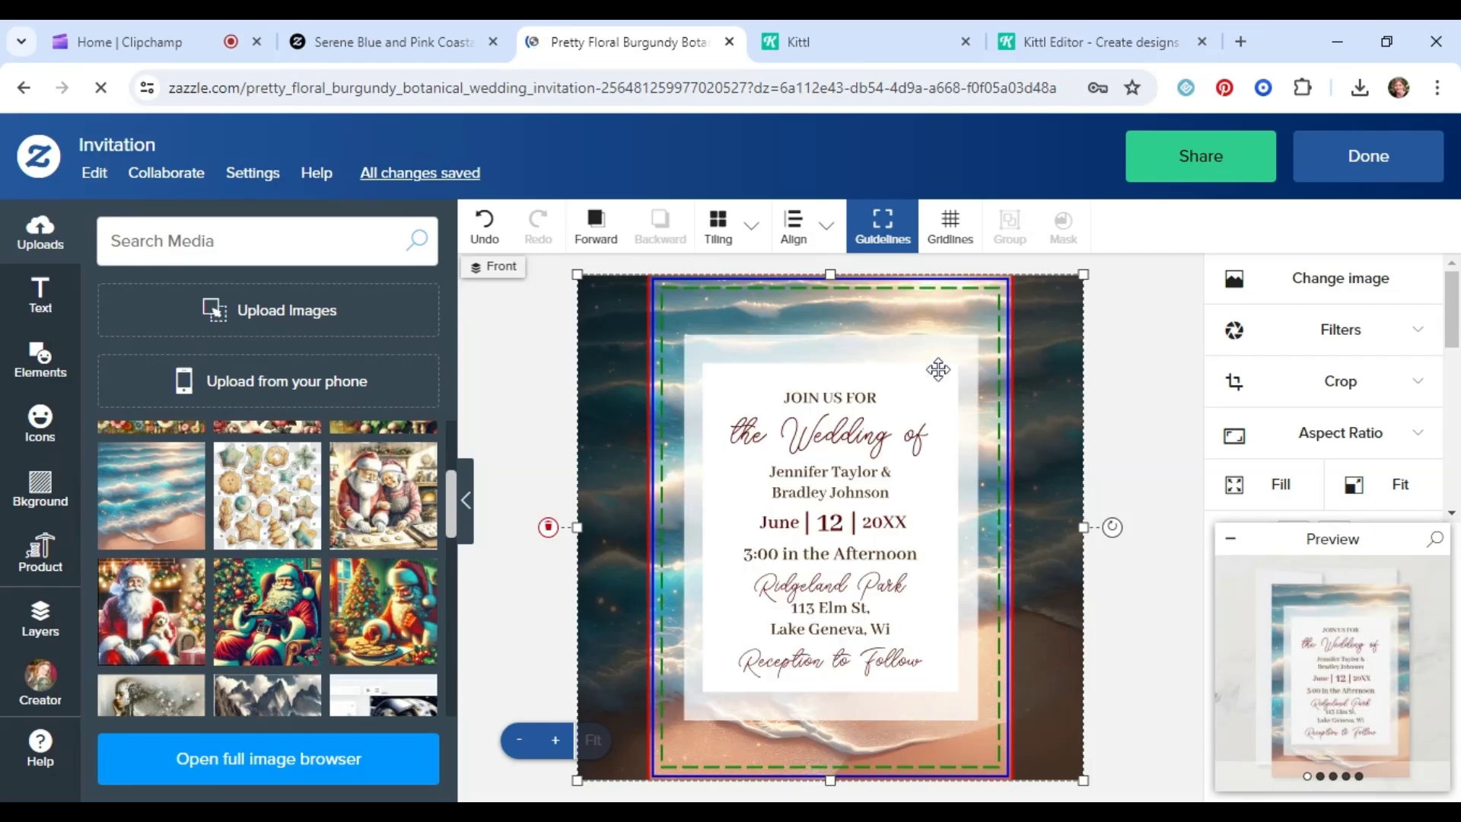
Change the color of the "the Wedding of" text to medium light blue
left_click(832, 435)
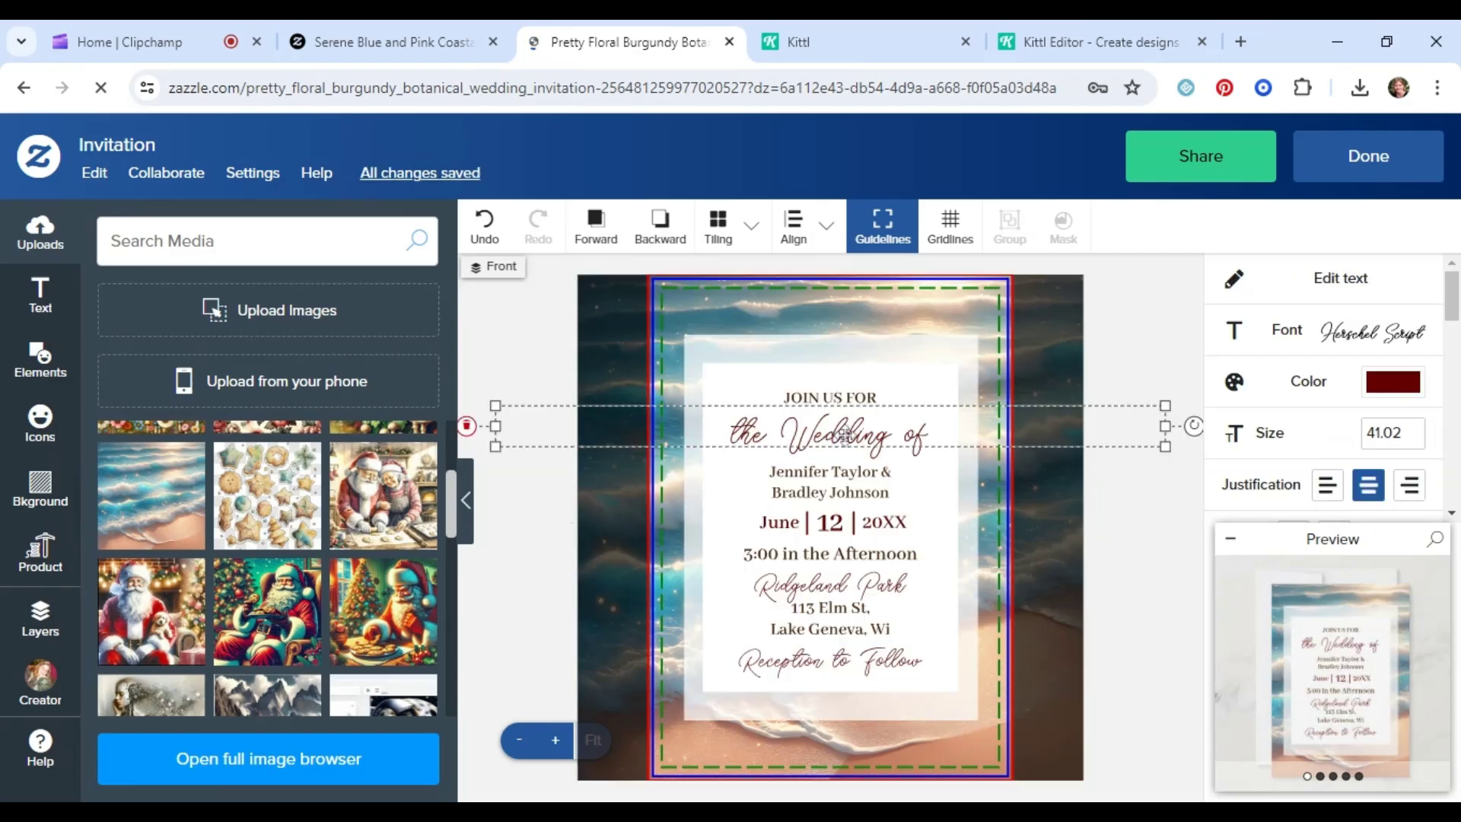
left_click(1369, 394)
scroll(1327, 426, "down", 1)
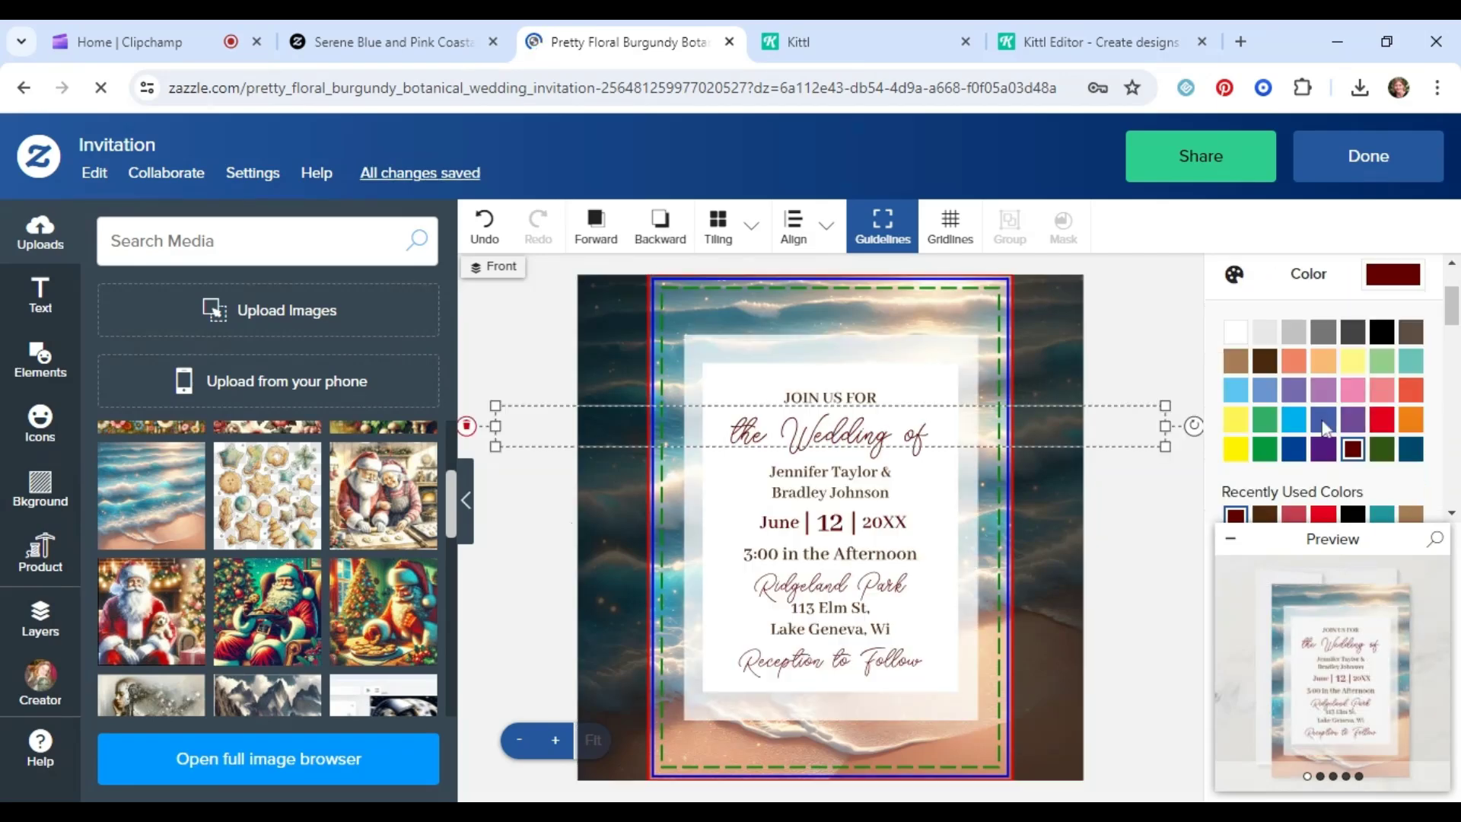
left_click(1265, 391)
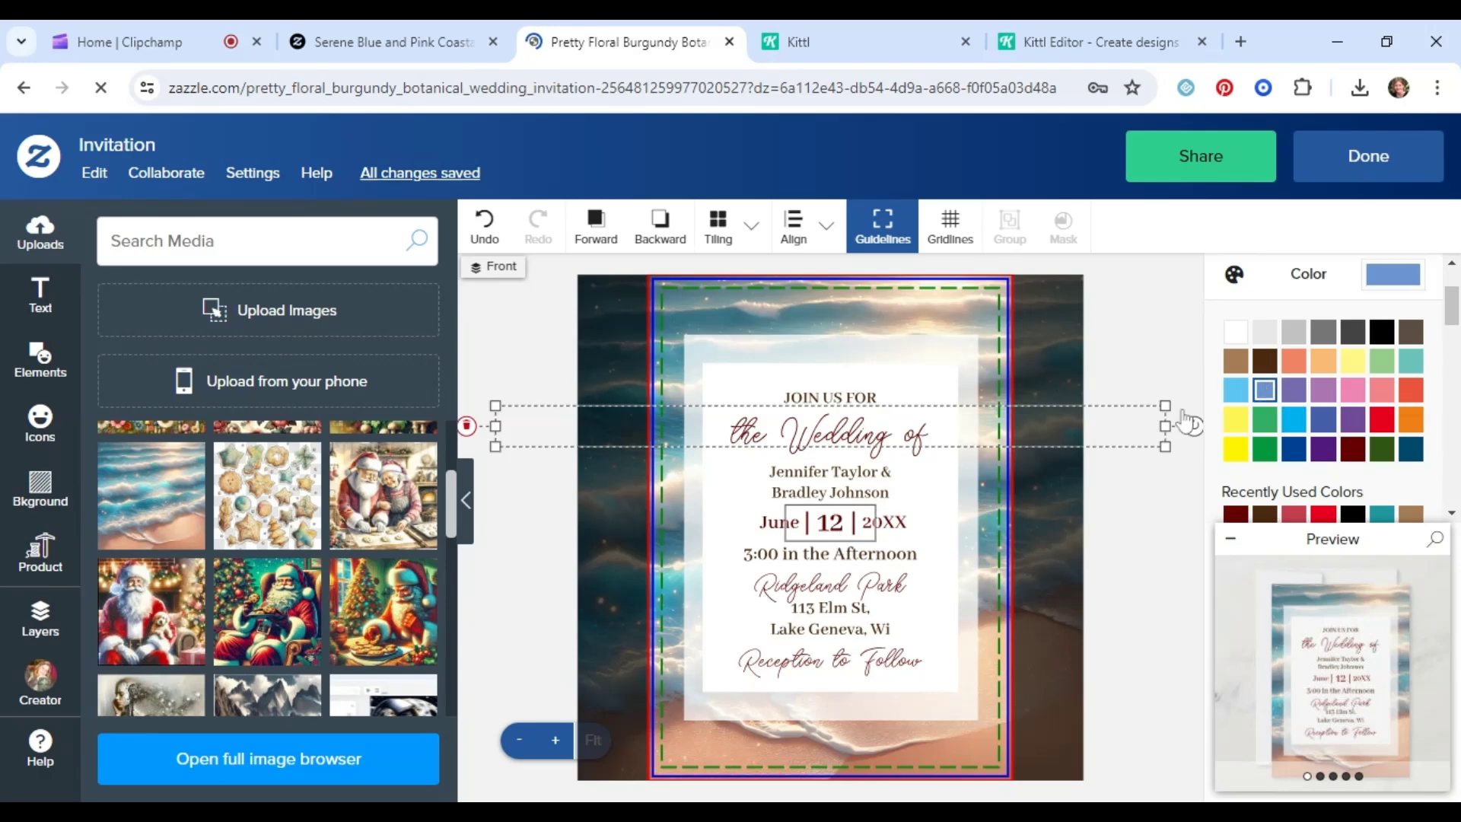
Change the color of the day, month and year texts on the front to cornflower blue #6B95D0
left_click(843, 538)
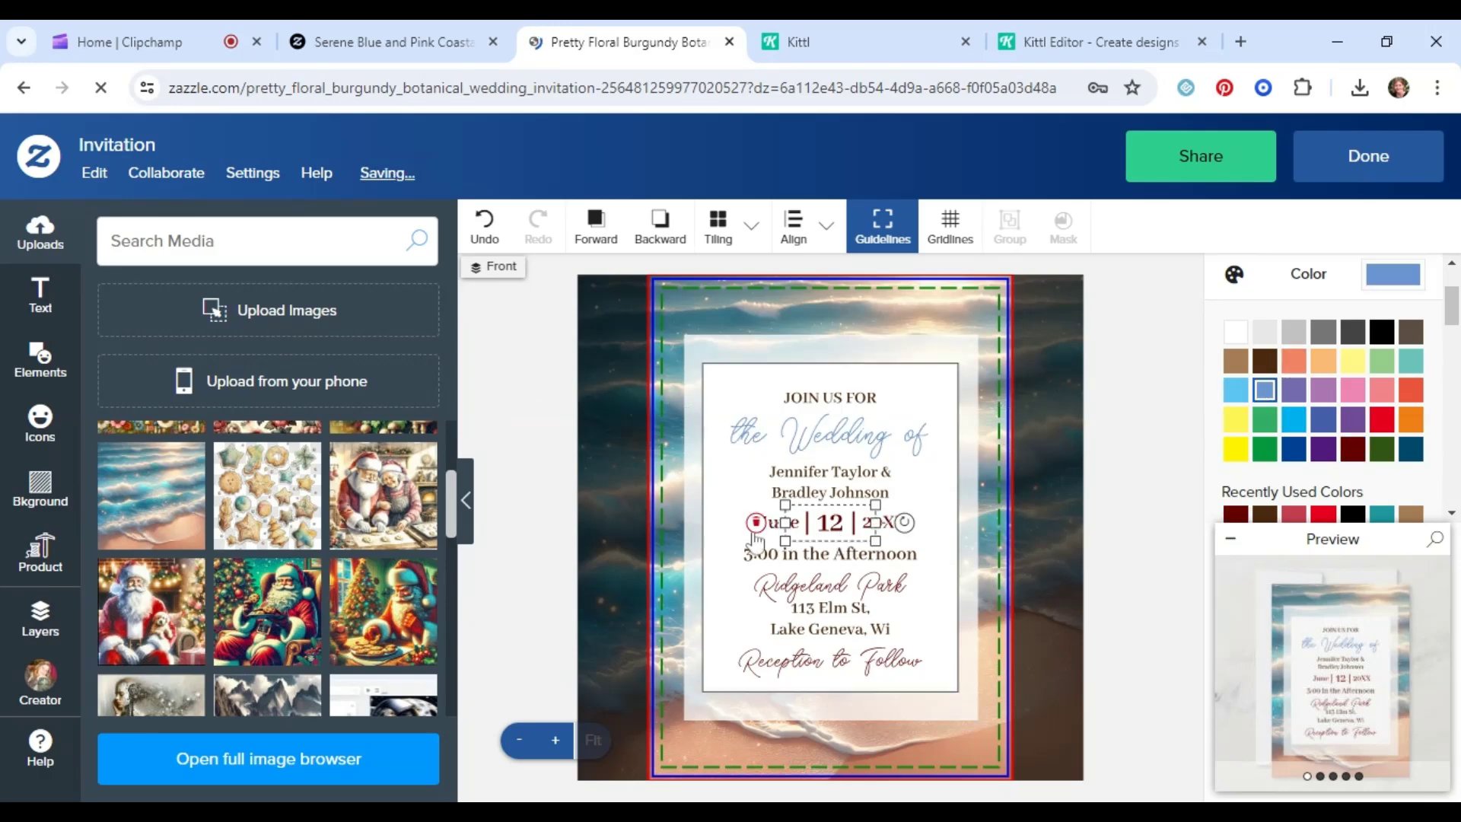
left_click(777, 521)
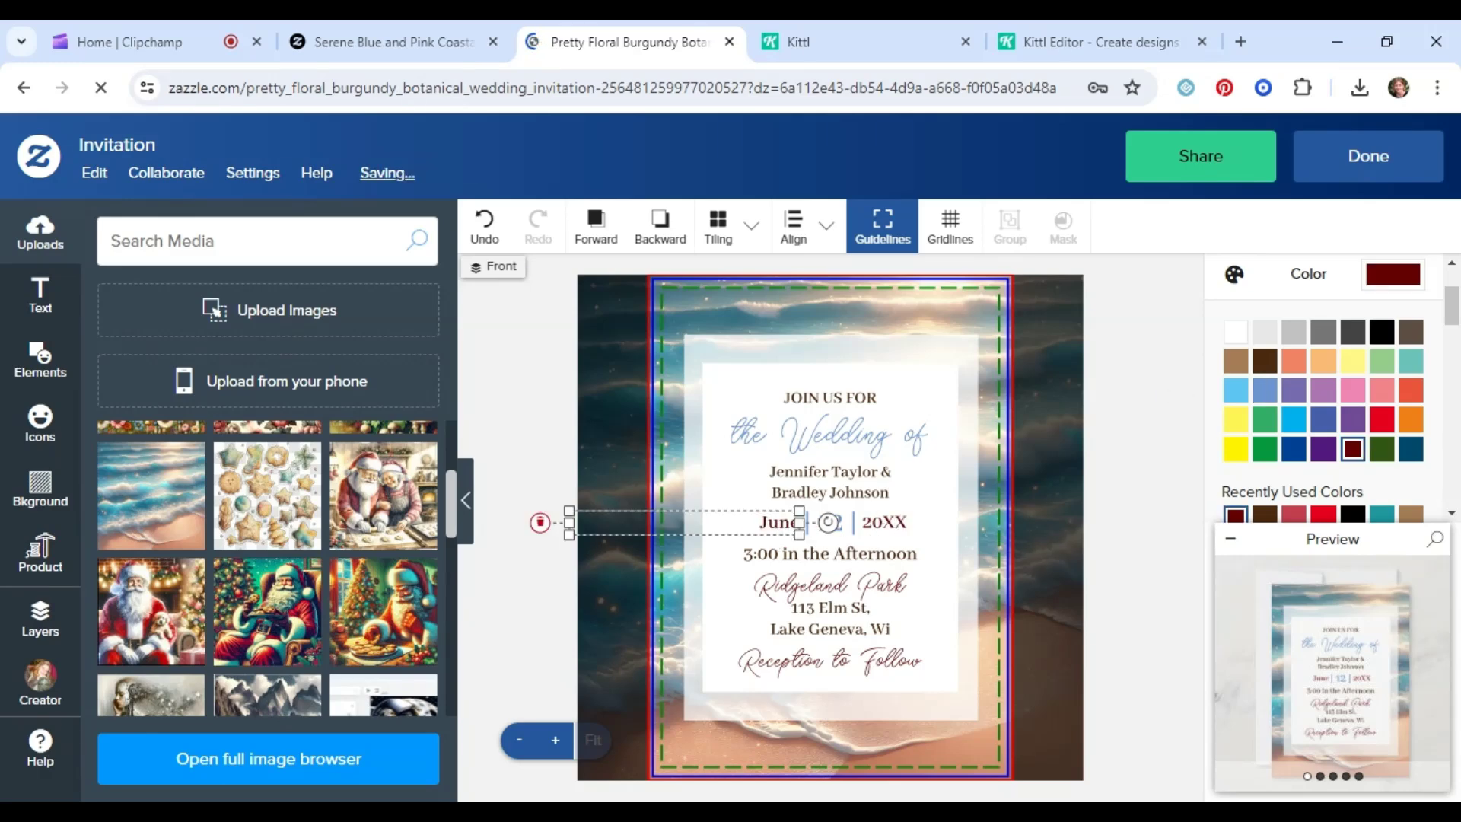
left_click(1264, 389)
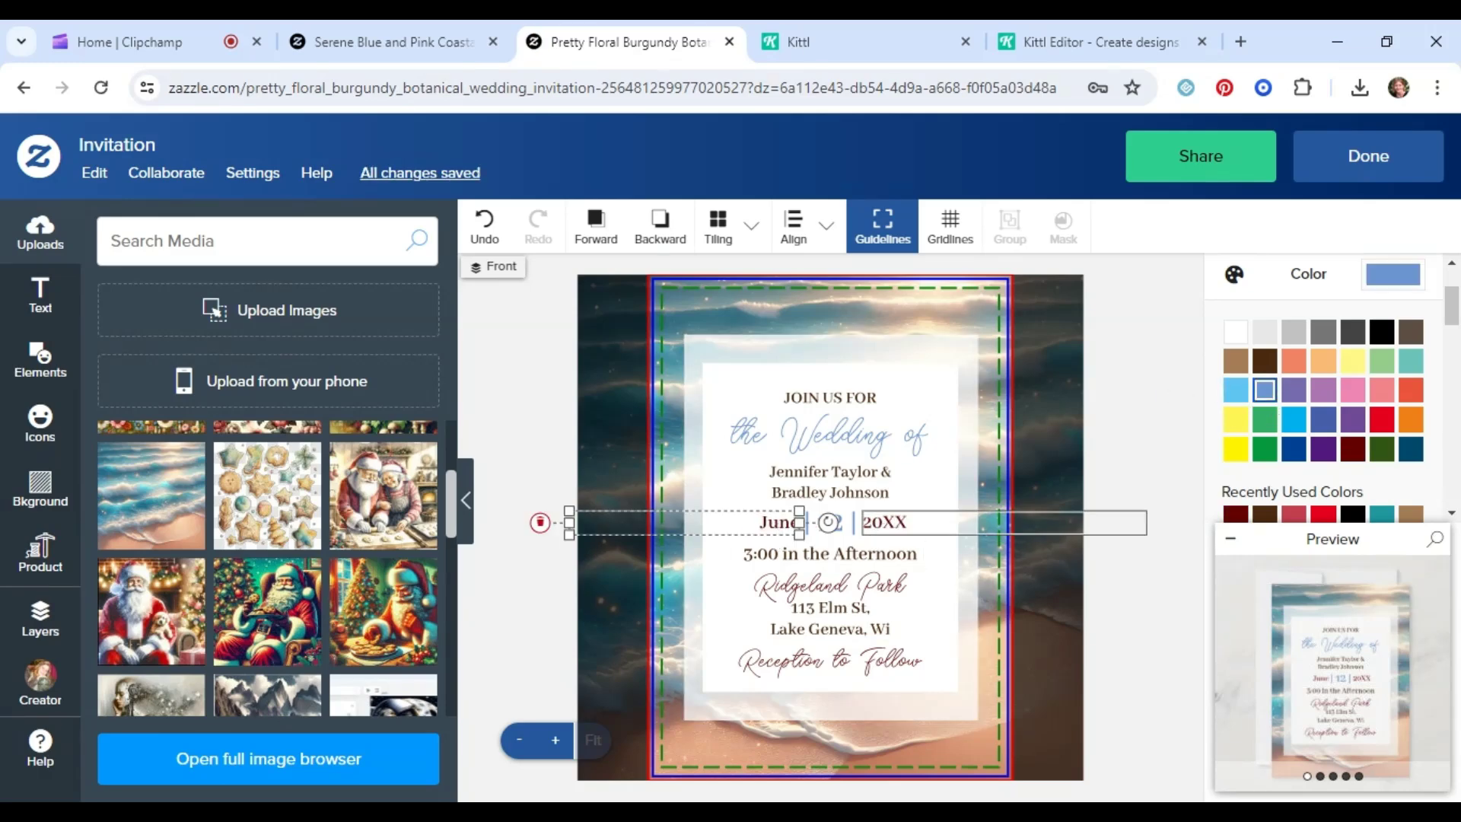
left_click(898, 525)
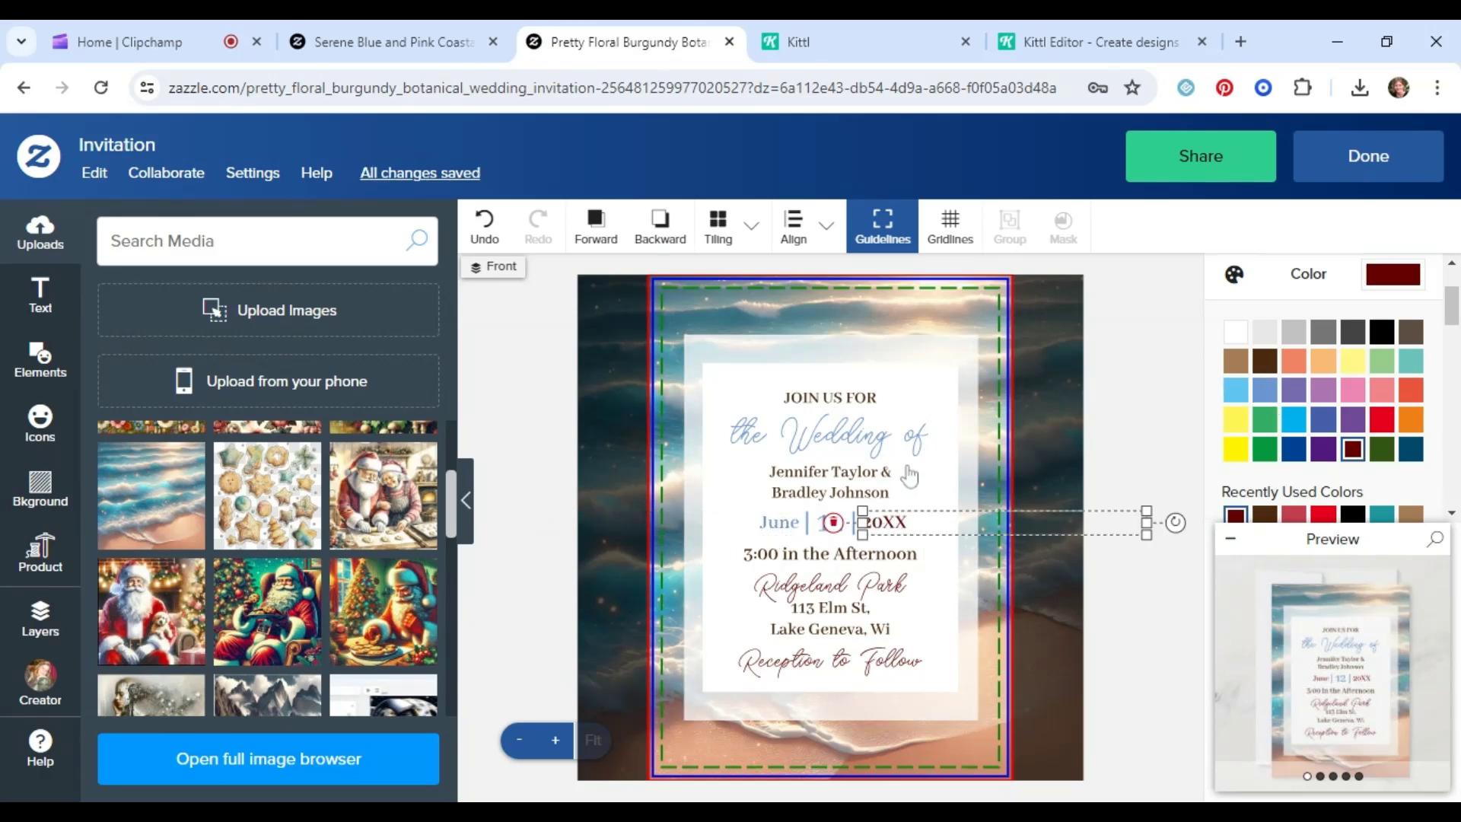
left_click(1266, 391)
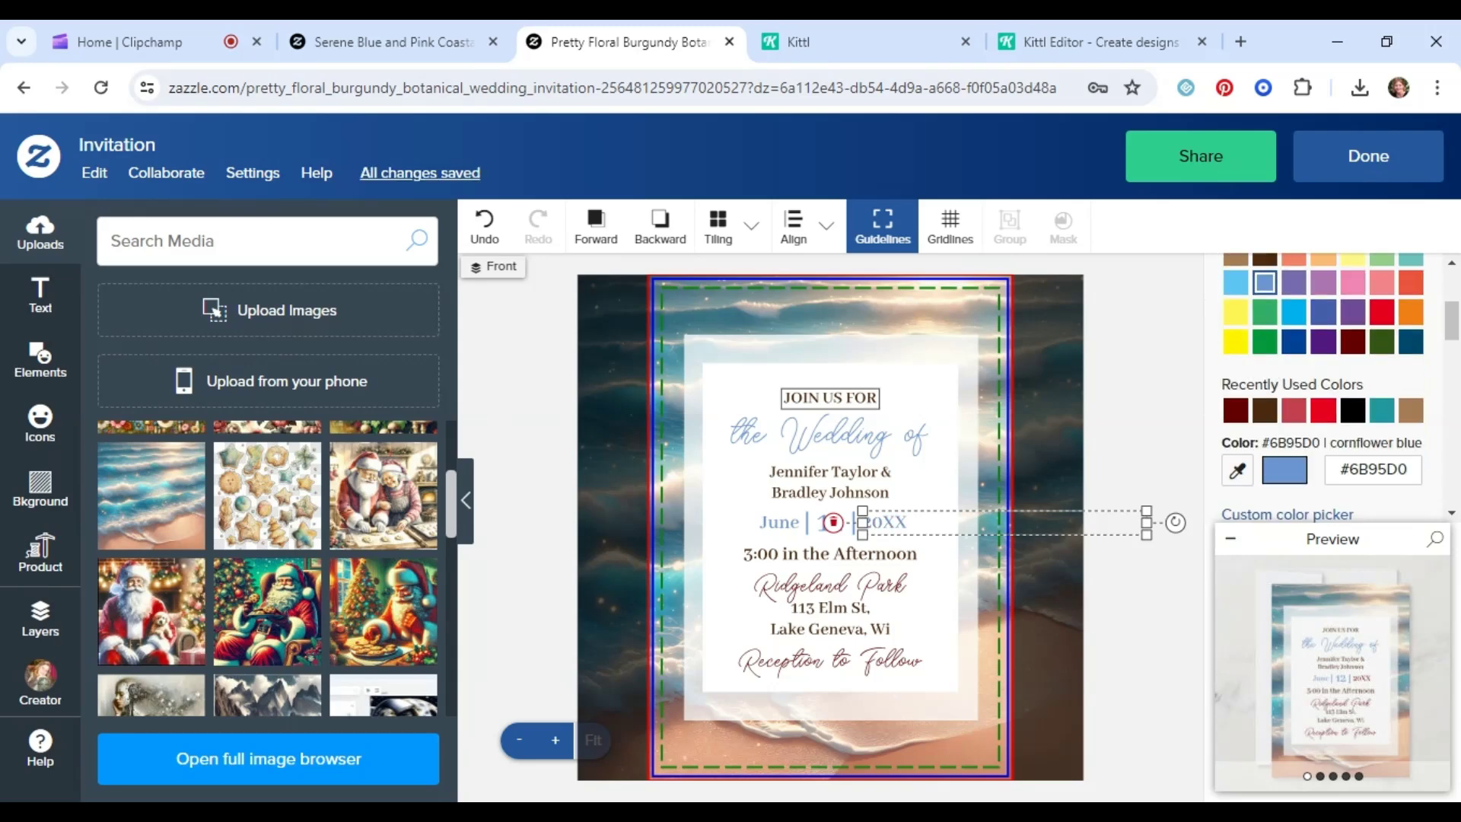
Recolor "the Wedding of" and the day, year and month texts to teal #1F989F
left_click(829, 438)
left_click(1380, 412)
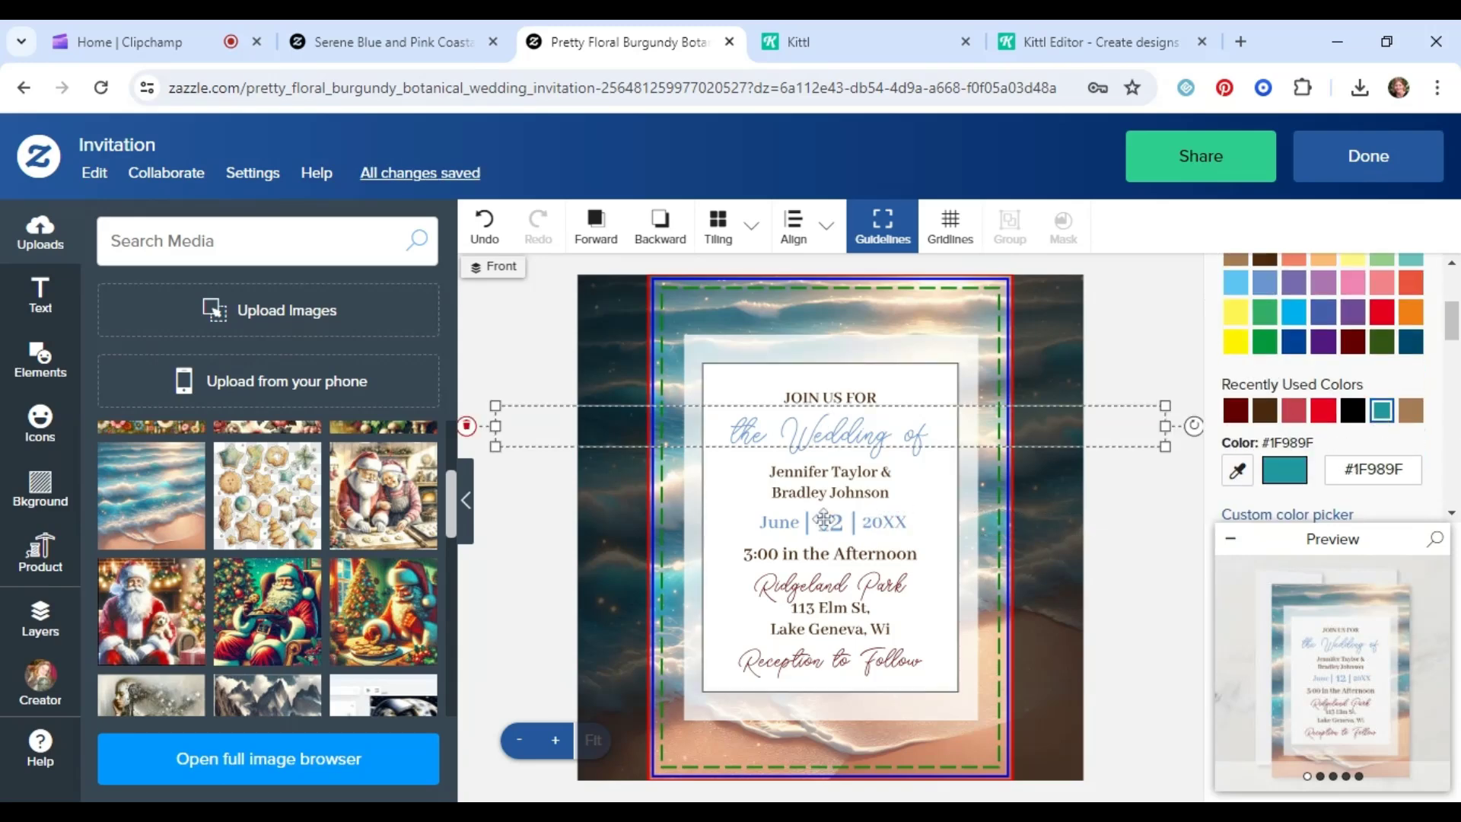
left_click(832, 529)
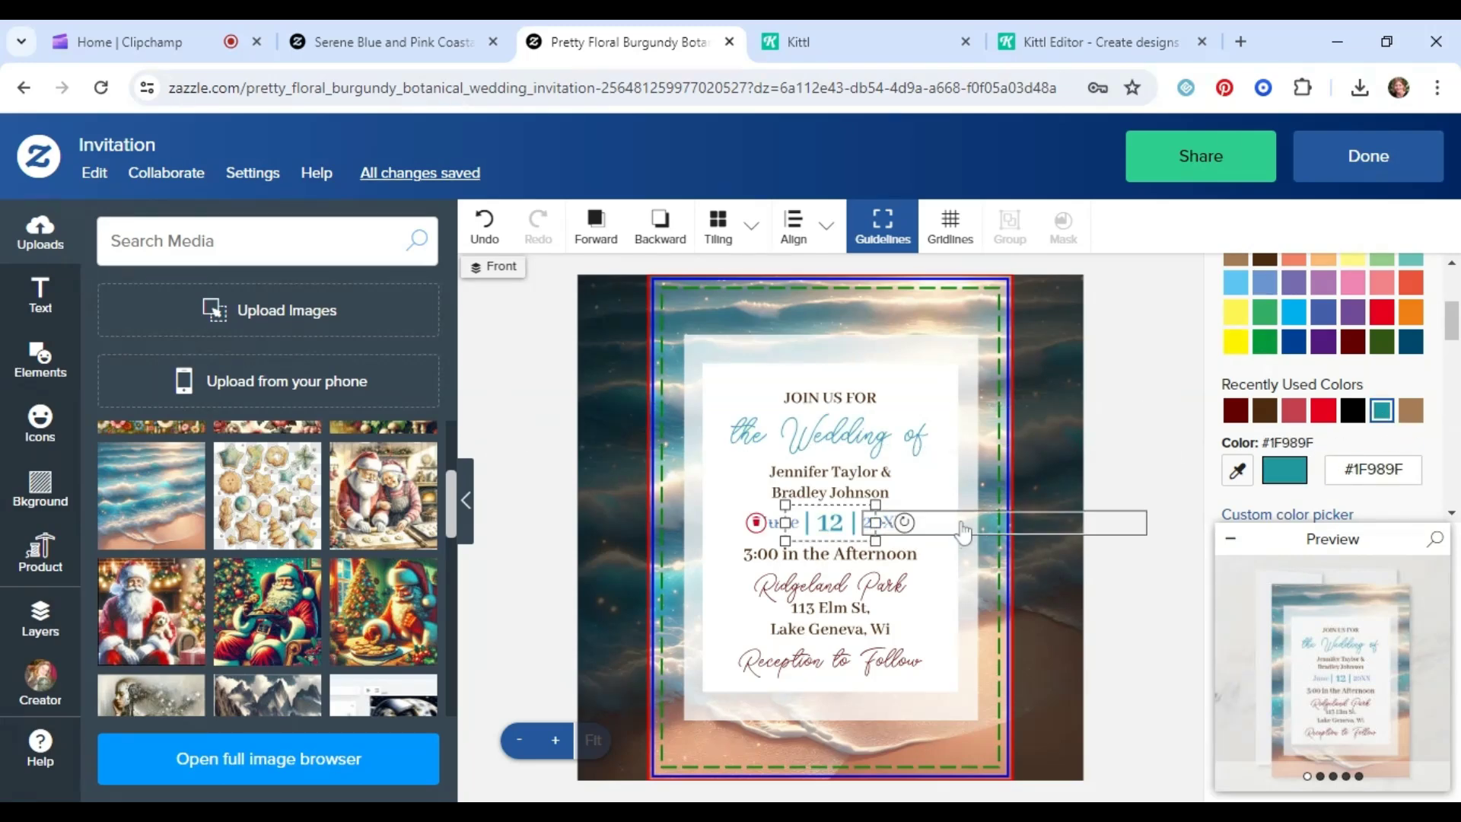
left_click(960, 530)
left_click(1386, 415)
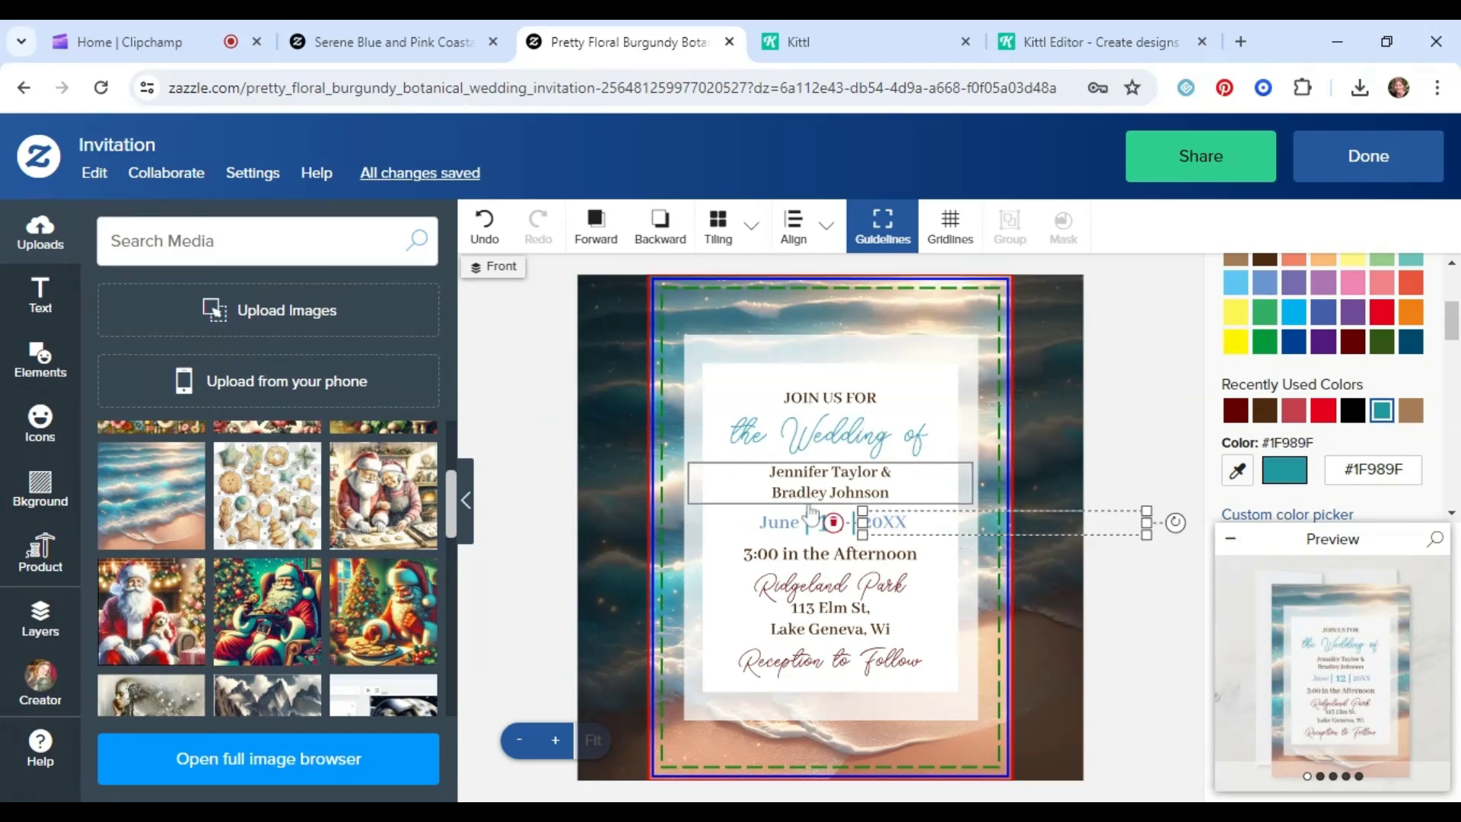
left_click(747, 528)
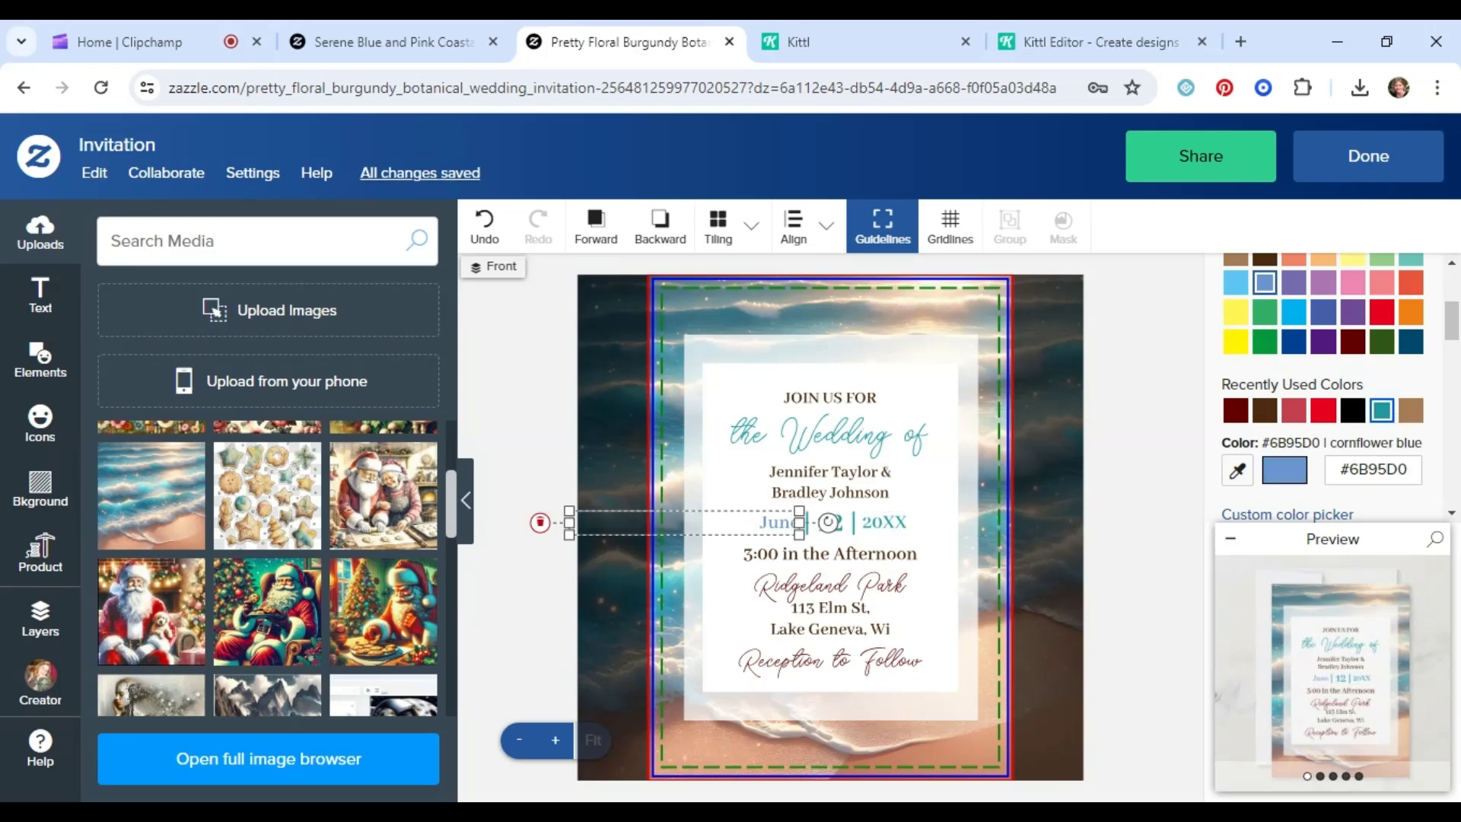
Recolor the script venue name and the "Reception to Follow" line to teal #1F989F
left_click(796, 596)
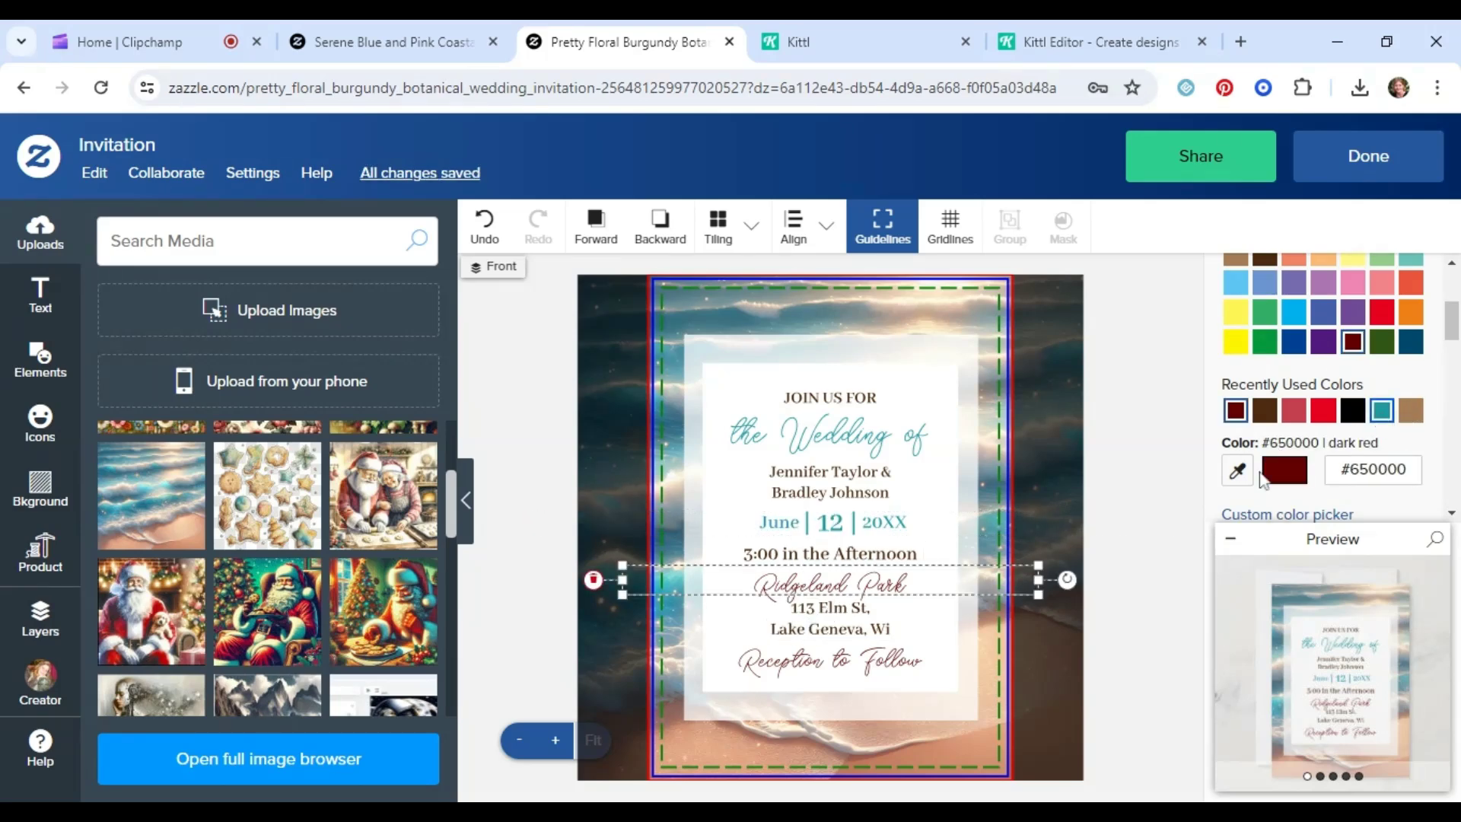
left_click(1382, 411)
left_click(851, 661)
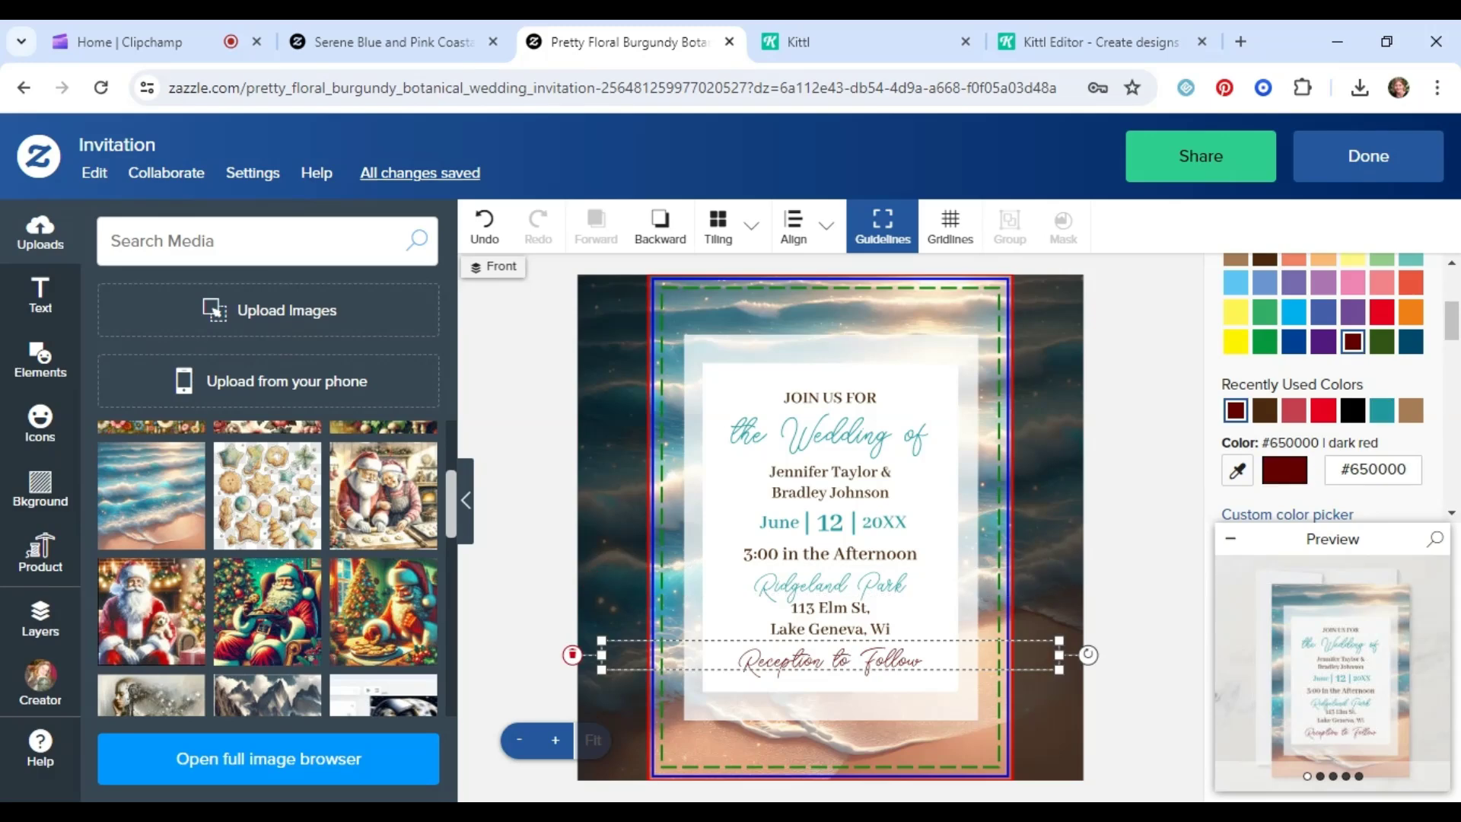
left_click(1382, 411)
Change "JOIN US FOR", the couple's names, the ceremony time and the venue address to light brown #A57C55
left_click(851, 399)
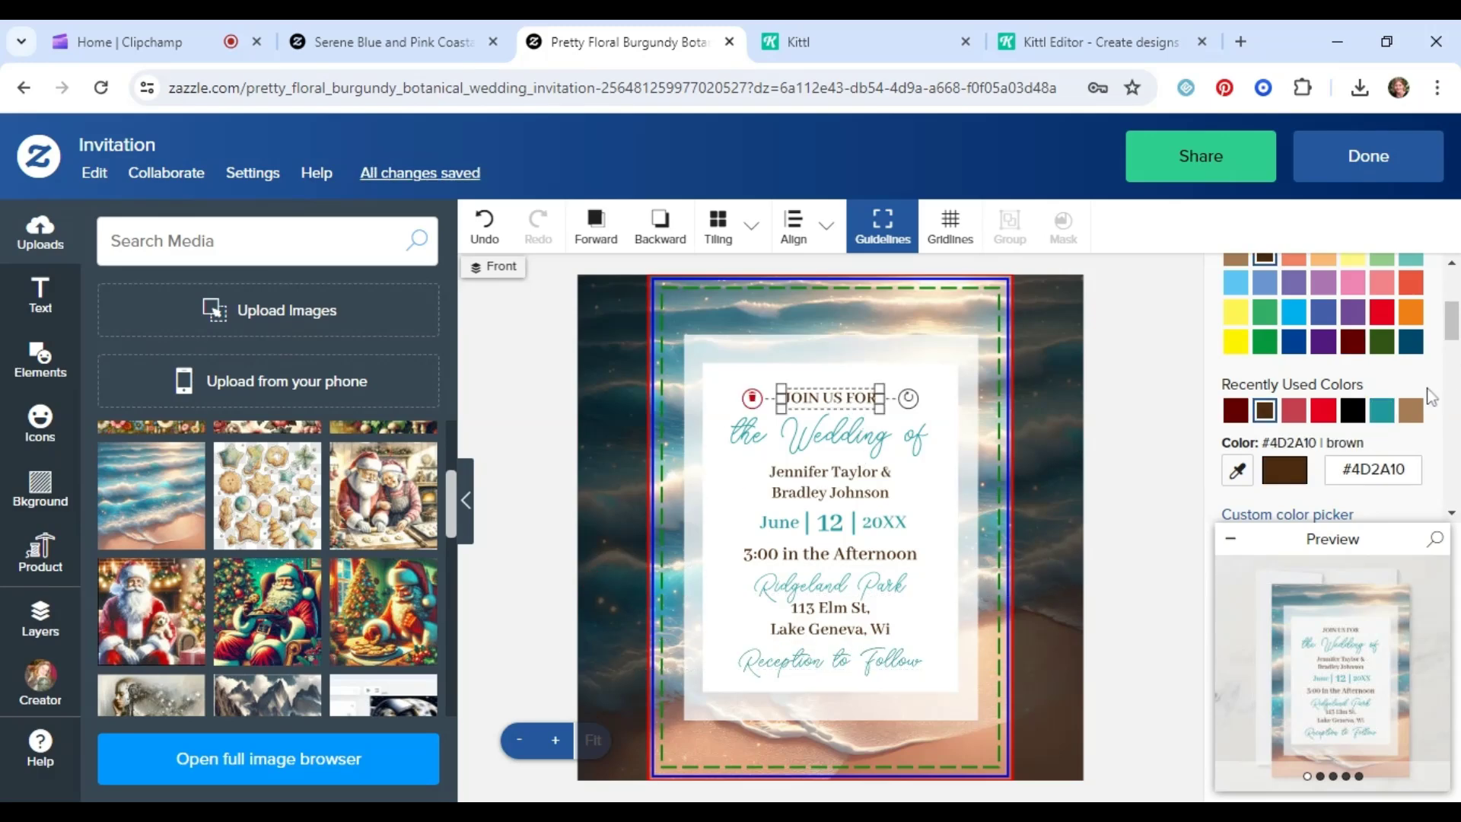
left_click(1410, 411)
left_click(830, 483)
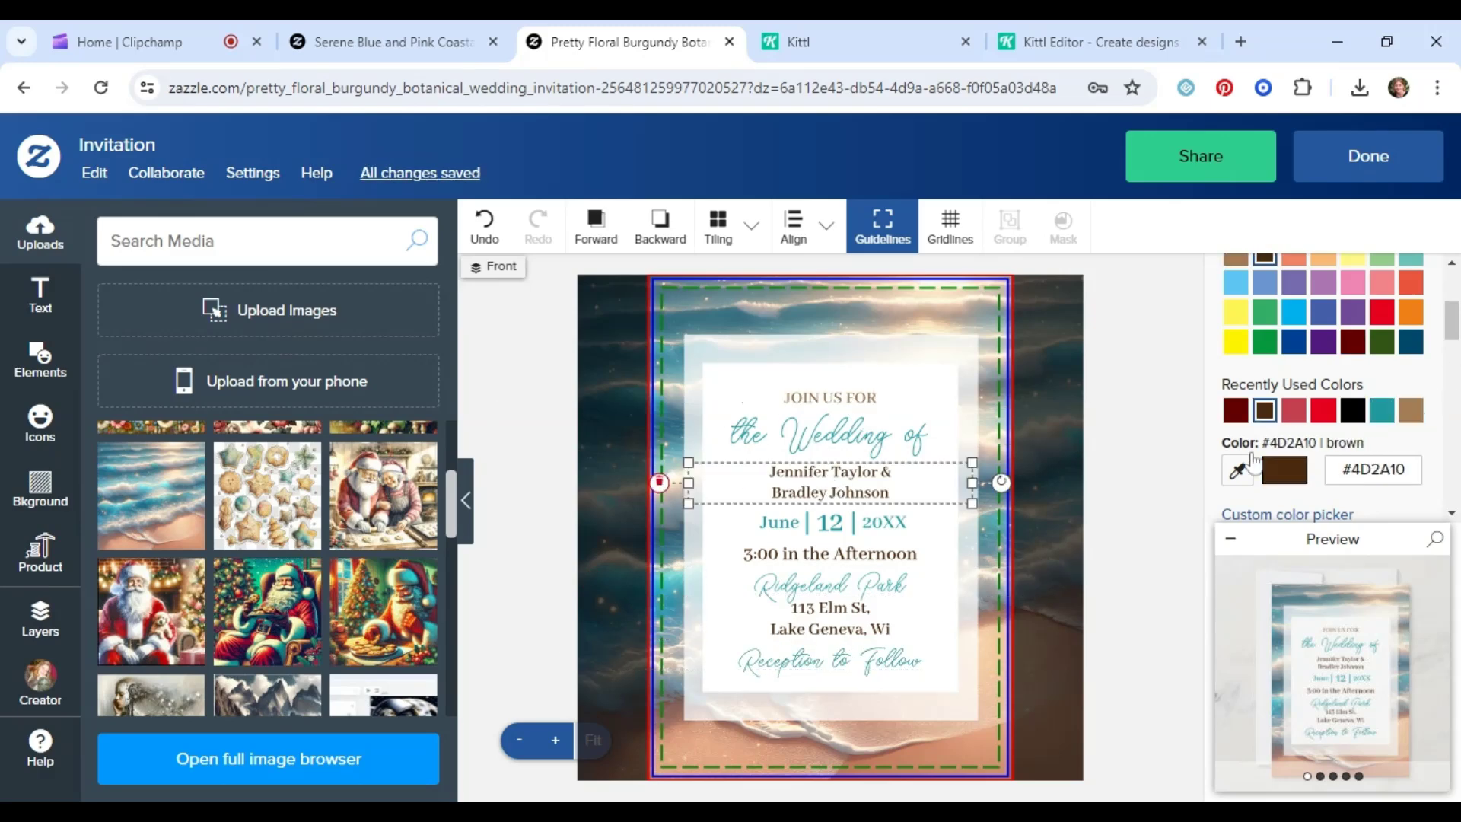
left_click(1410, 411)
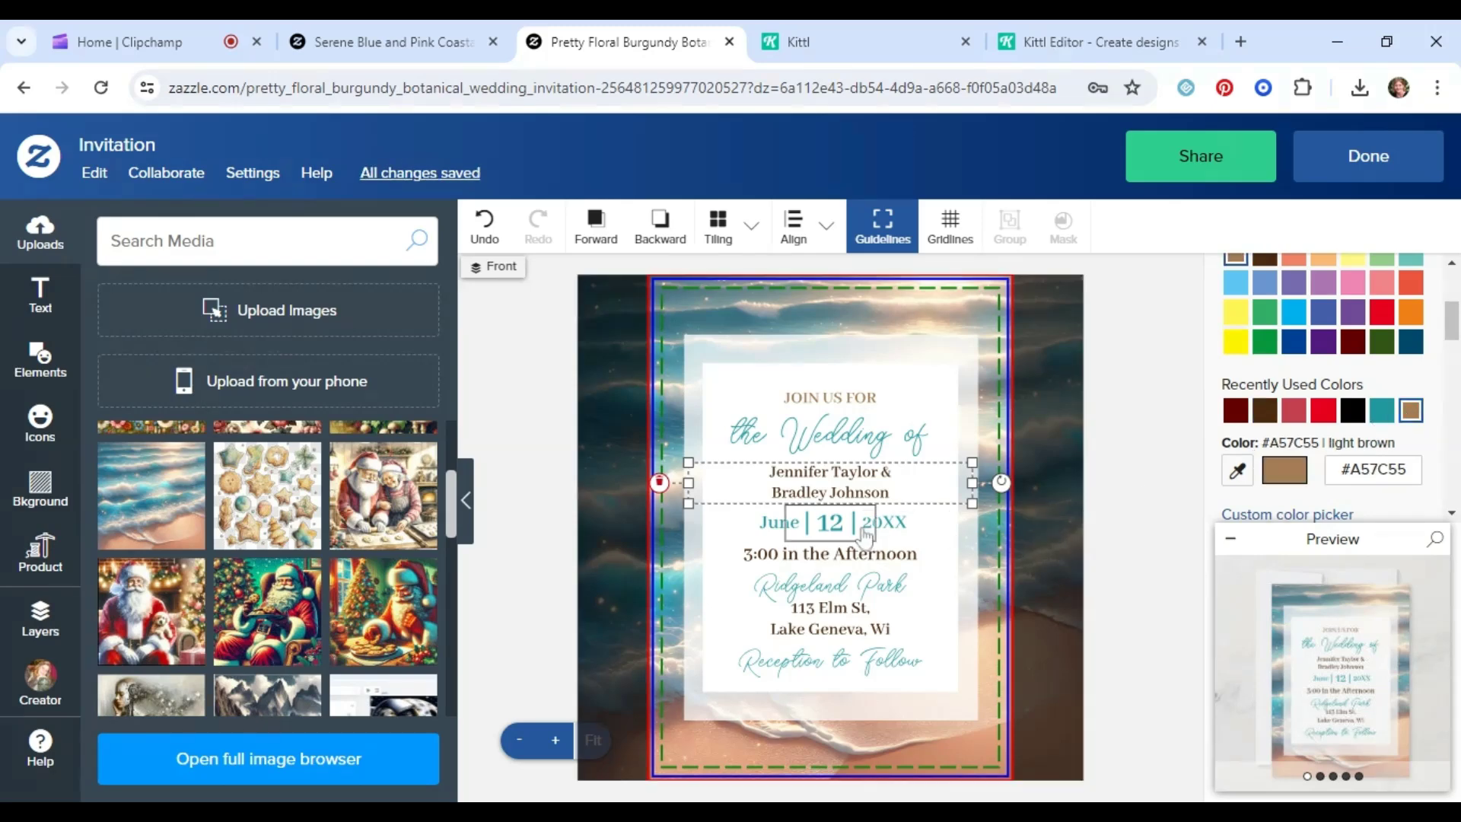
left_click(845, 554)
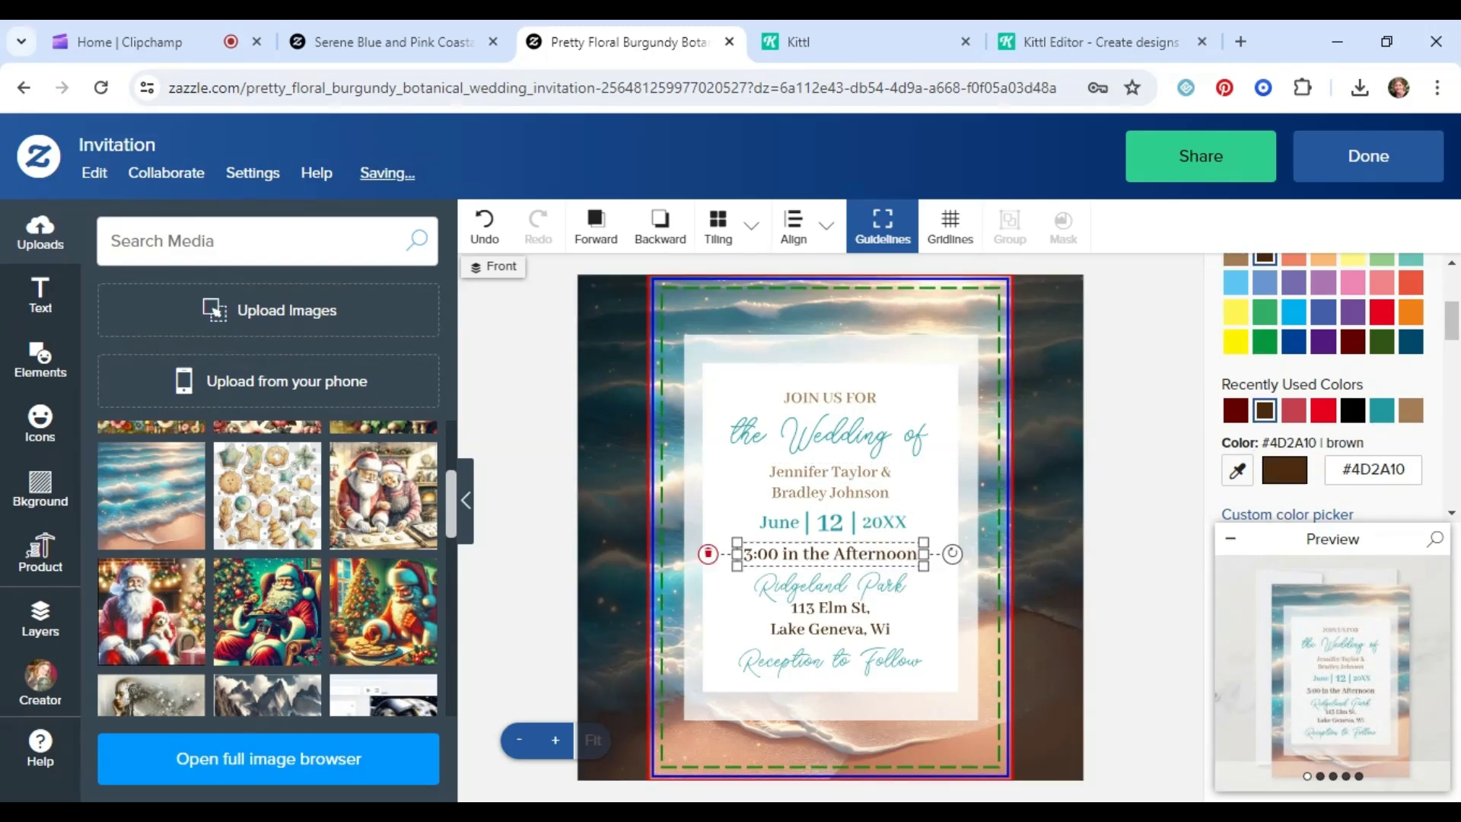
left_click(1410, 410)
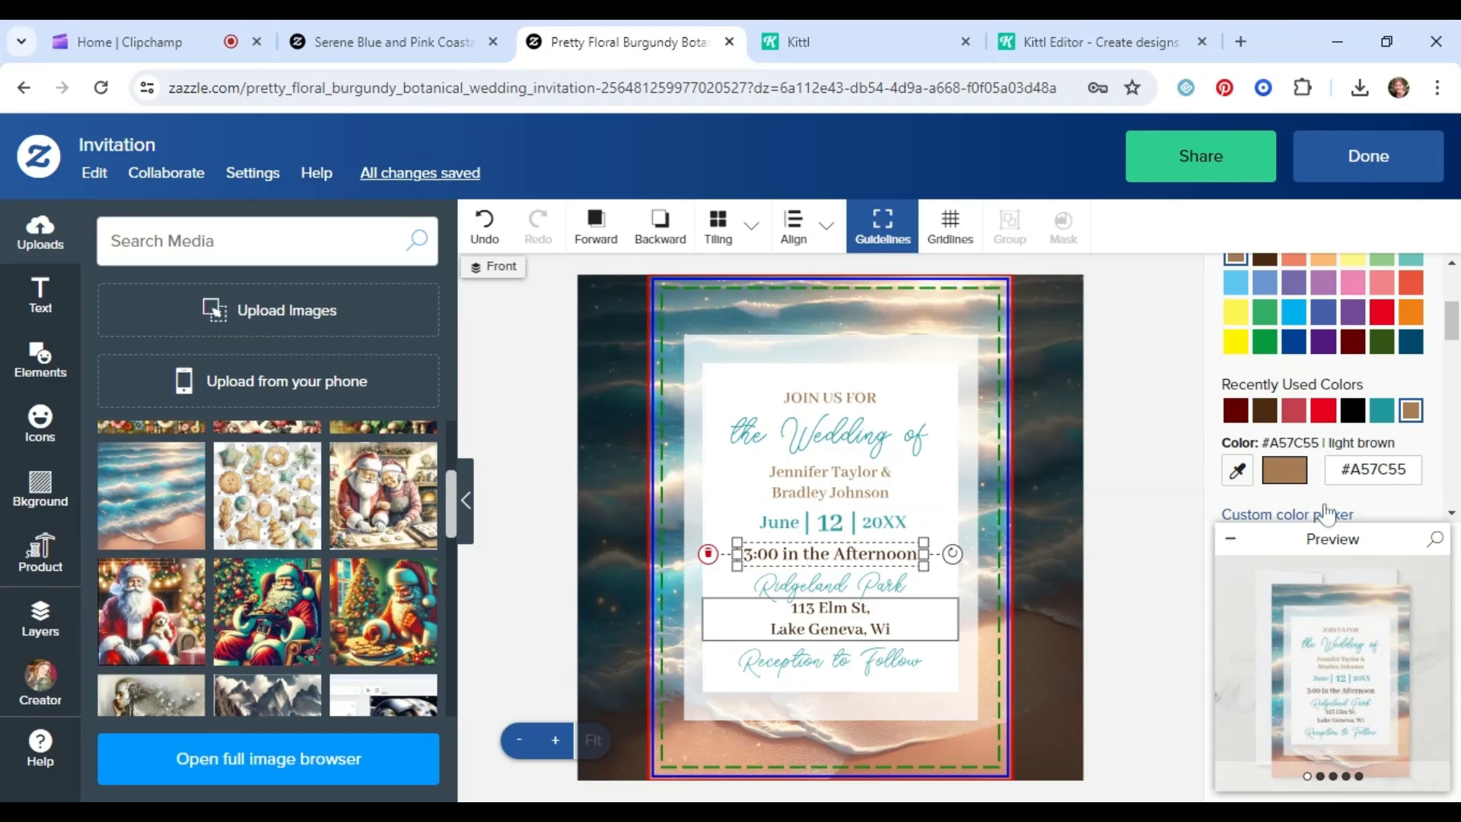
left_click(1410, 412)
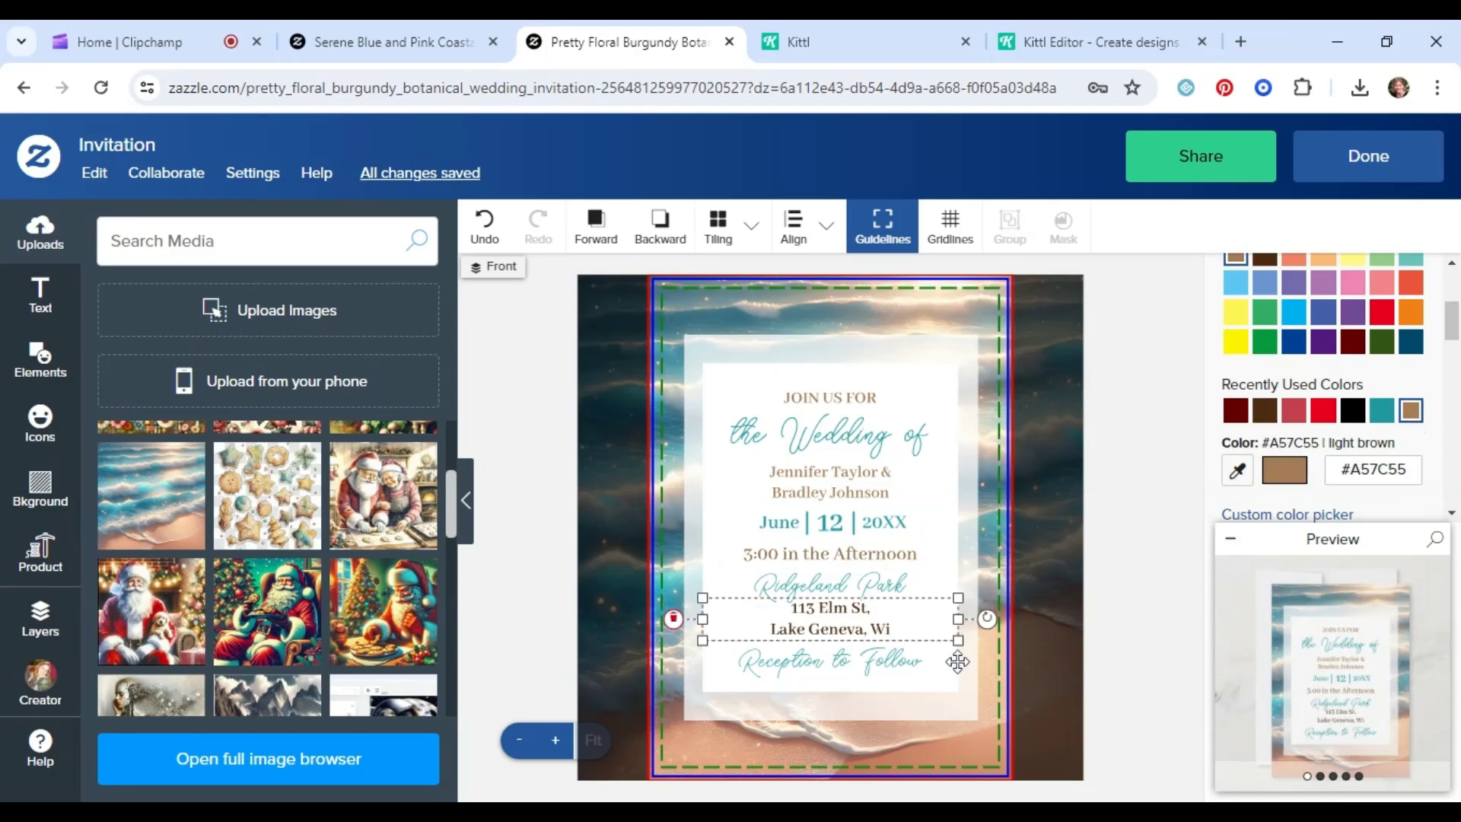
Nudge the script venue name slightly upward, away from the address lines below it
left_click(920, 690)
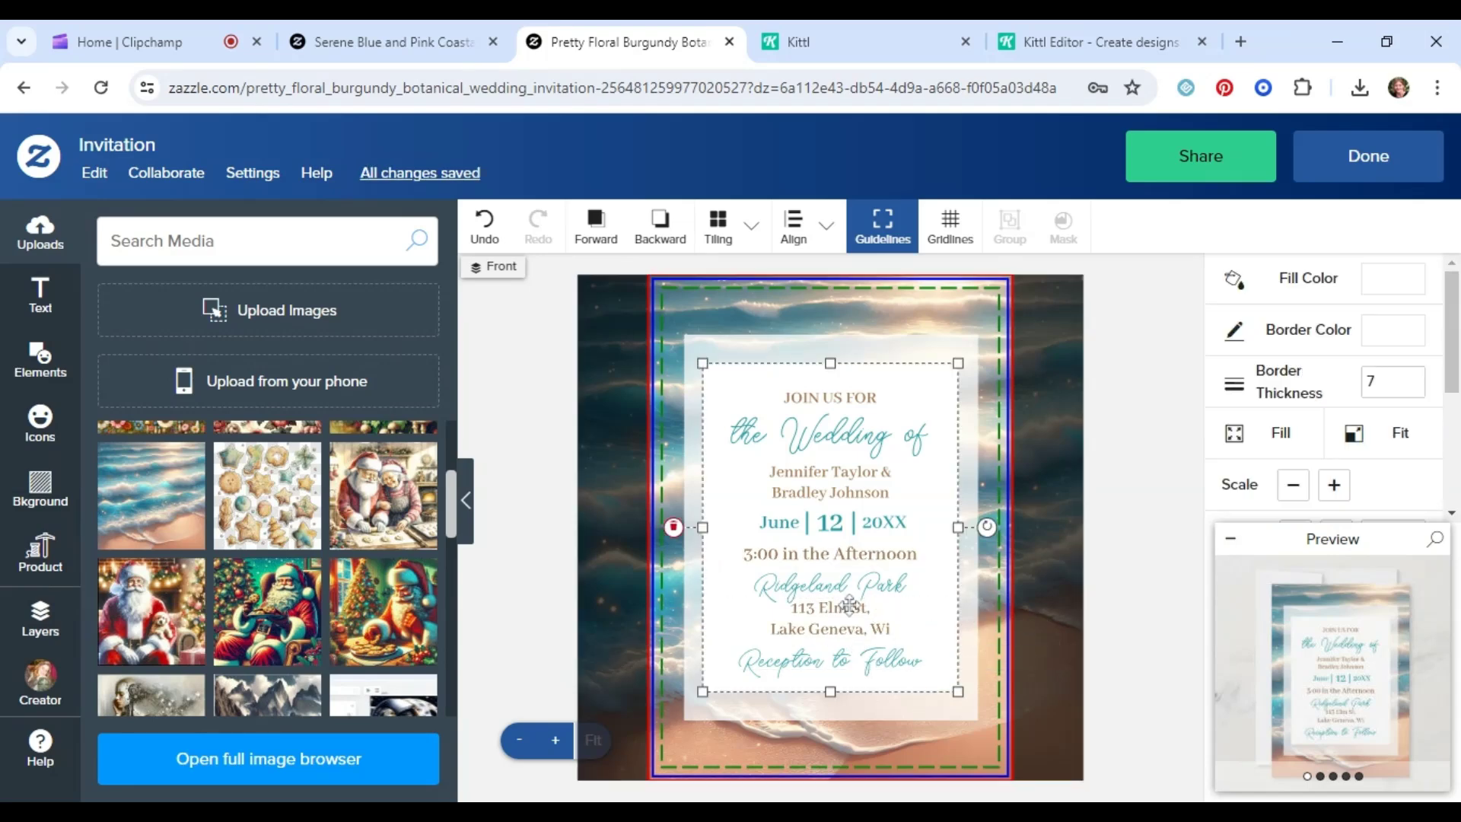
left_click_drag(844, 587, 843, 584)
left_click(1054, 663)
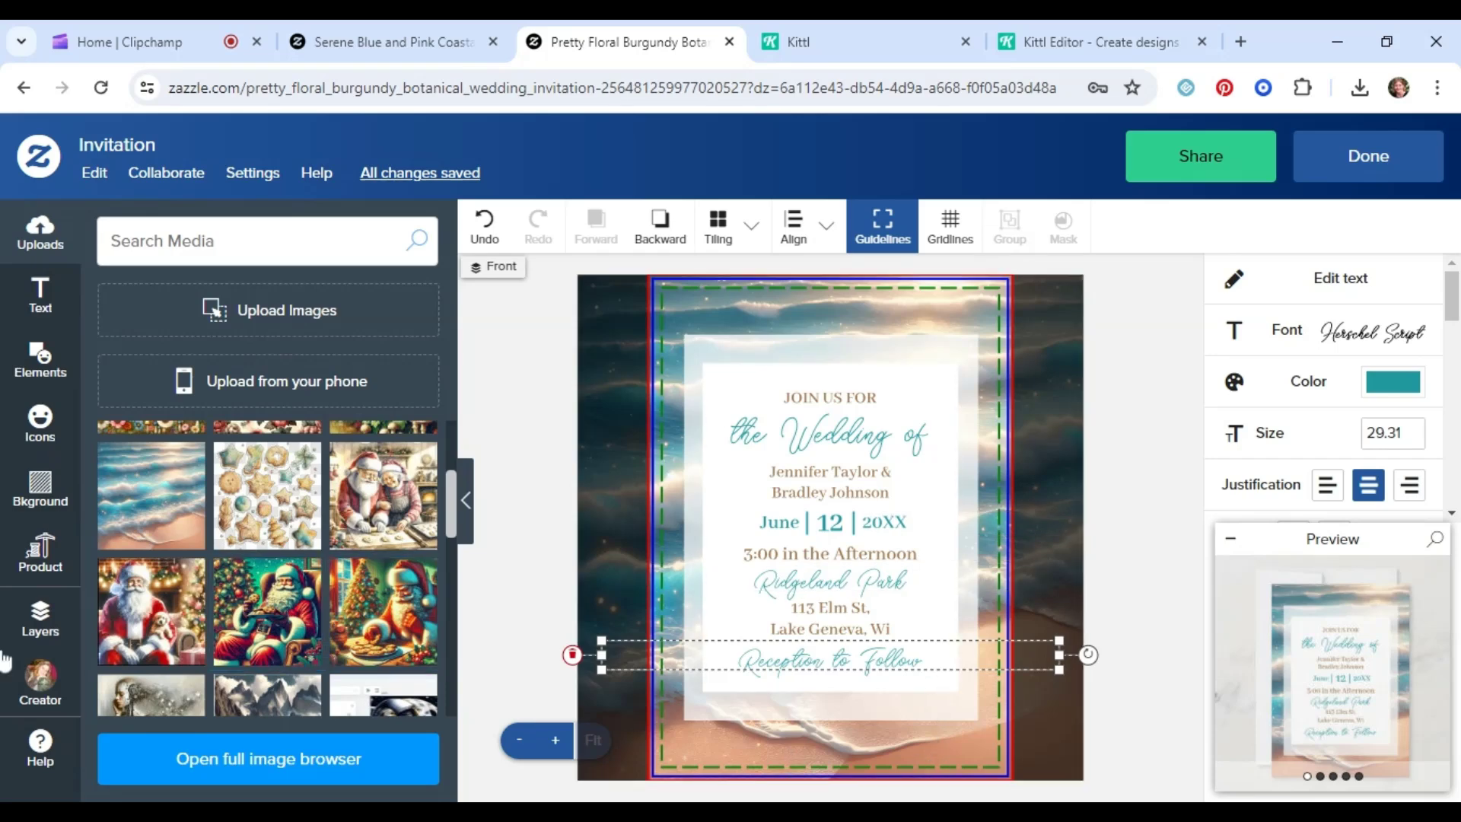
Switch to the back of the invitation, then unlock and delete its floral background image
left_click(40, 629)
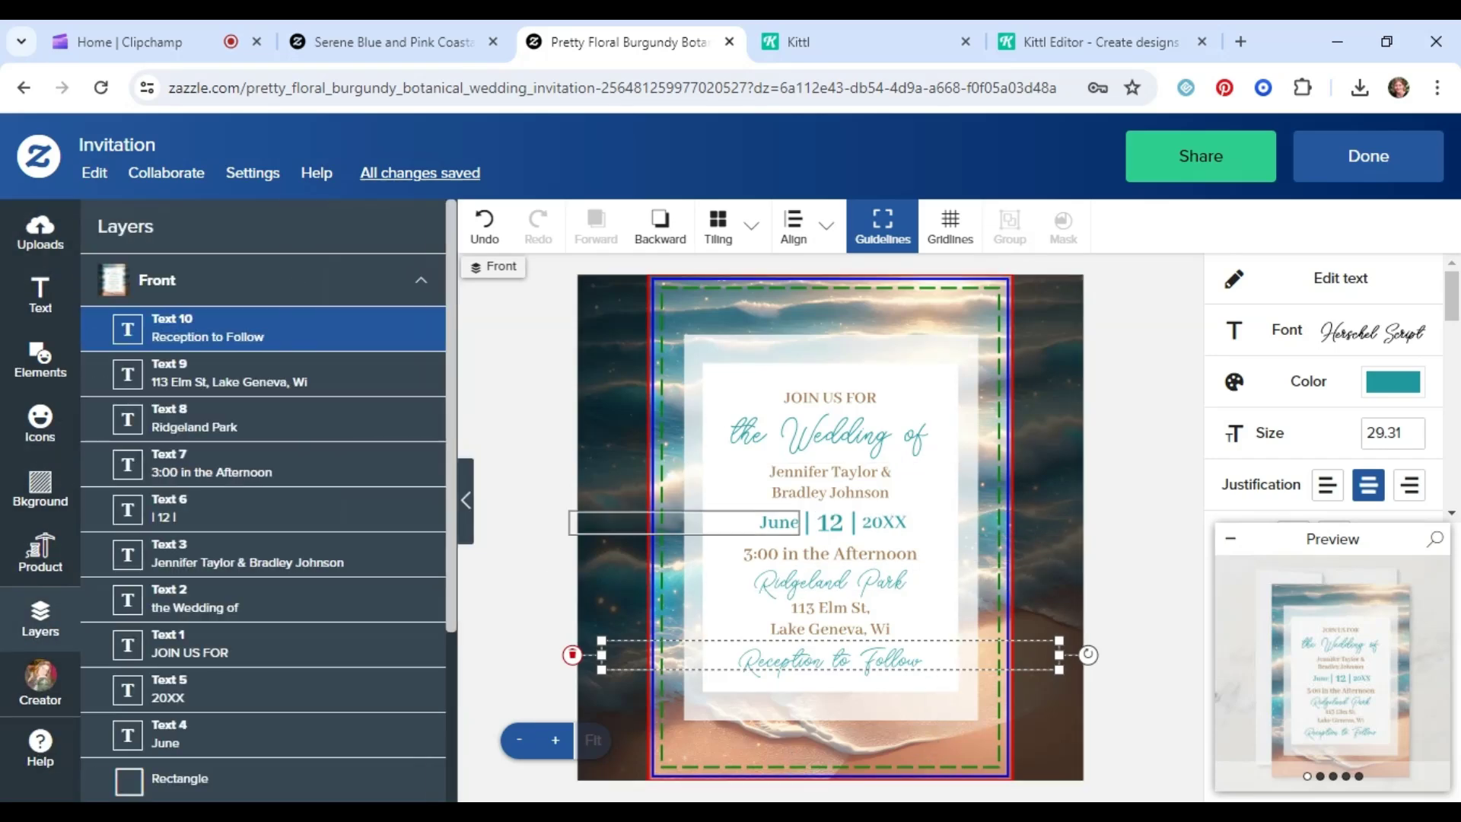
scroll(247, 734, "down", 3)
scroll(247, 734, "down", 1)
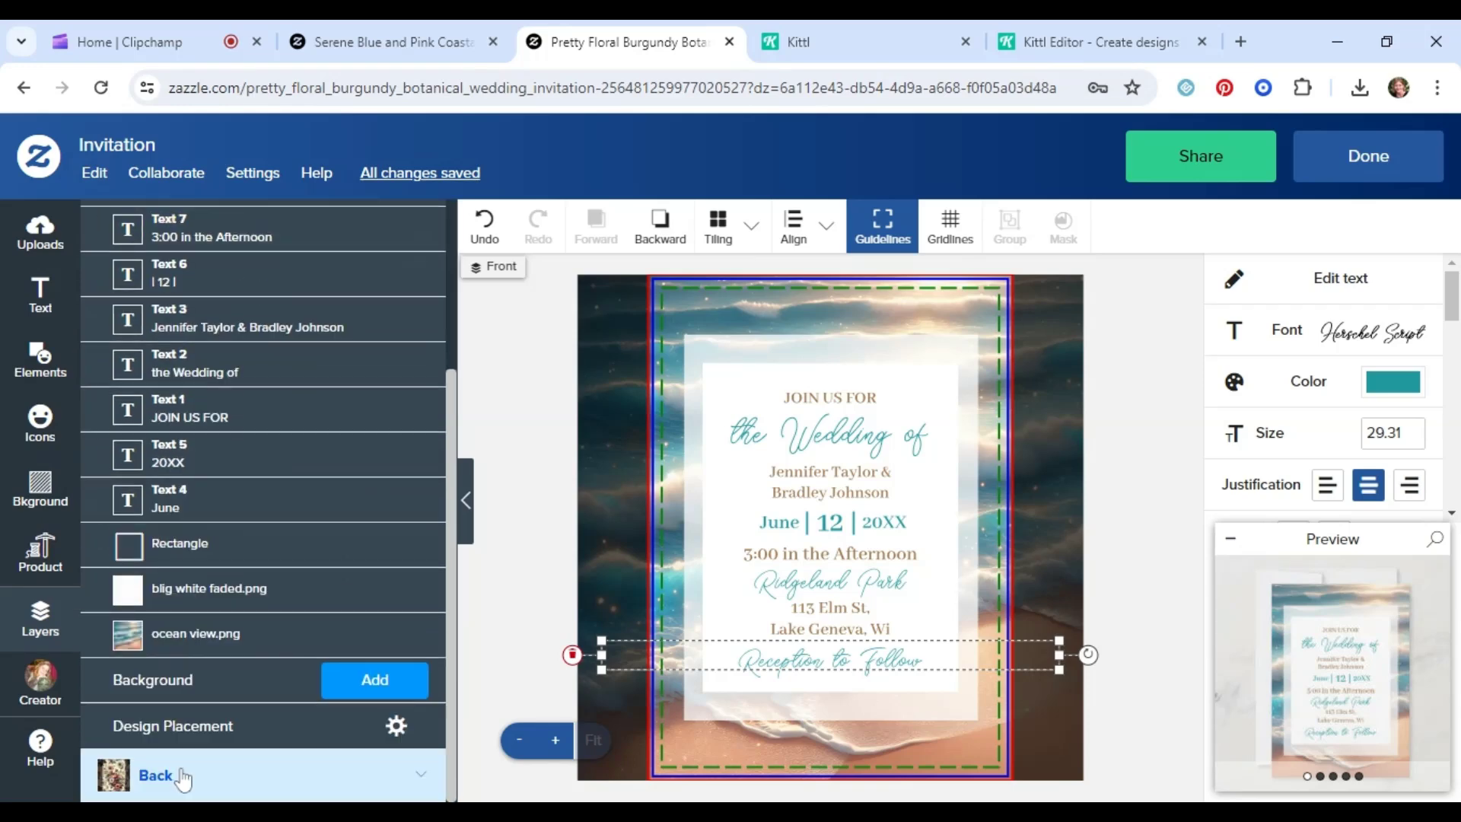
left_click(179, 776)
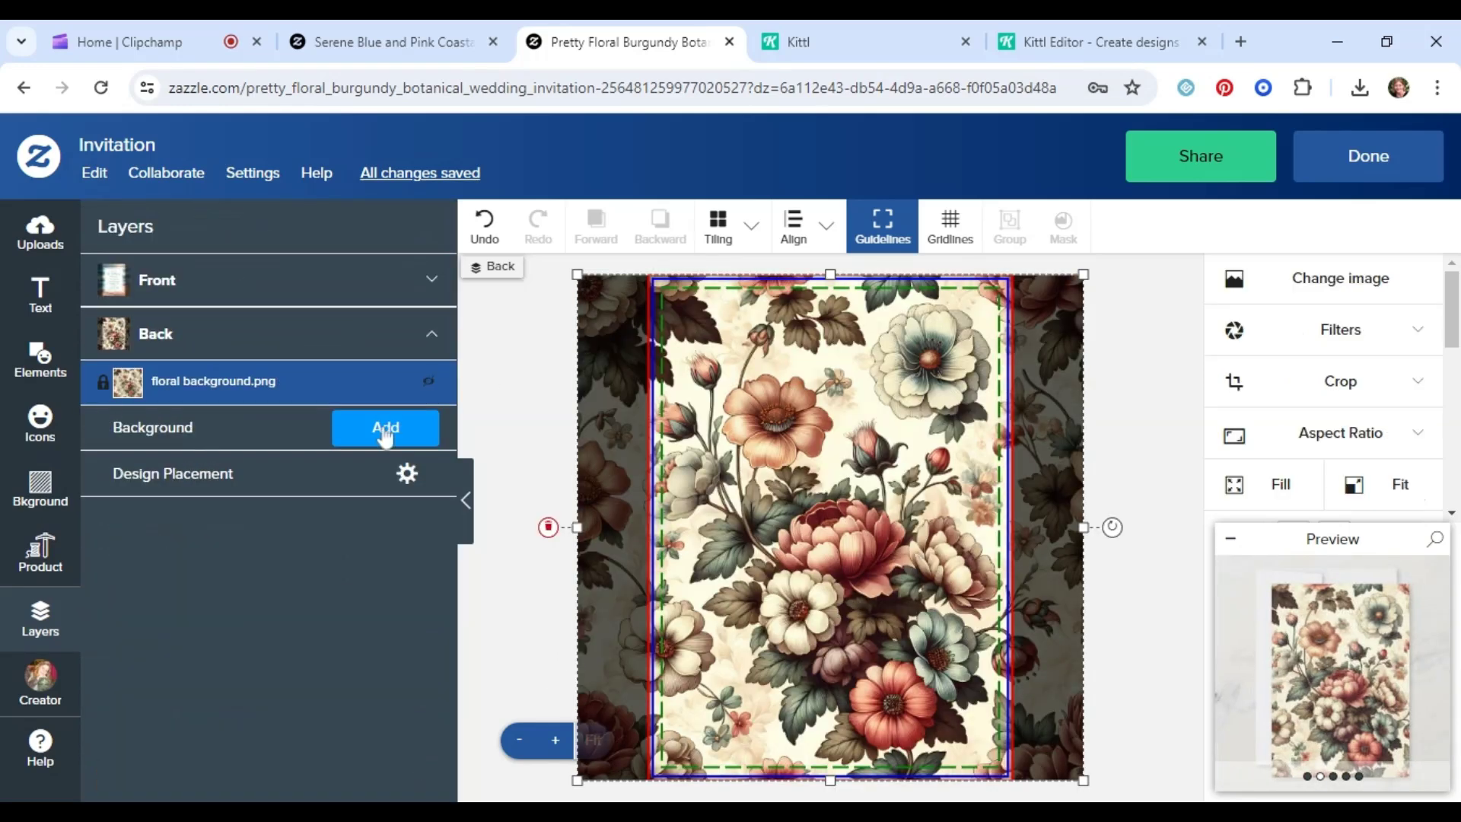
right_click(921, 389)
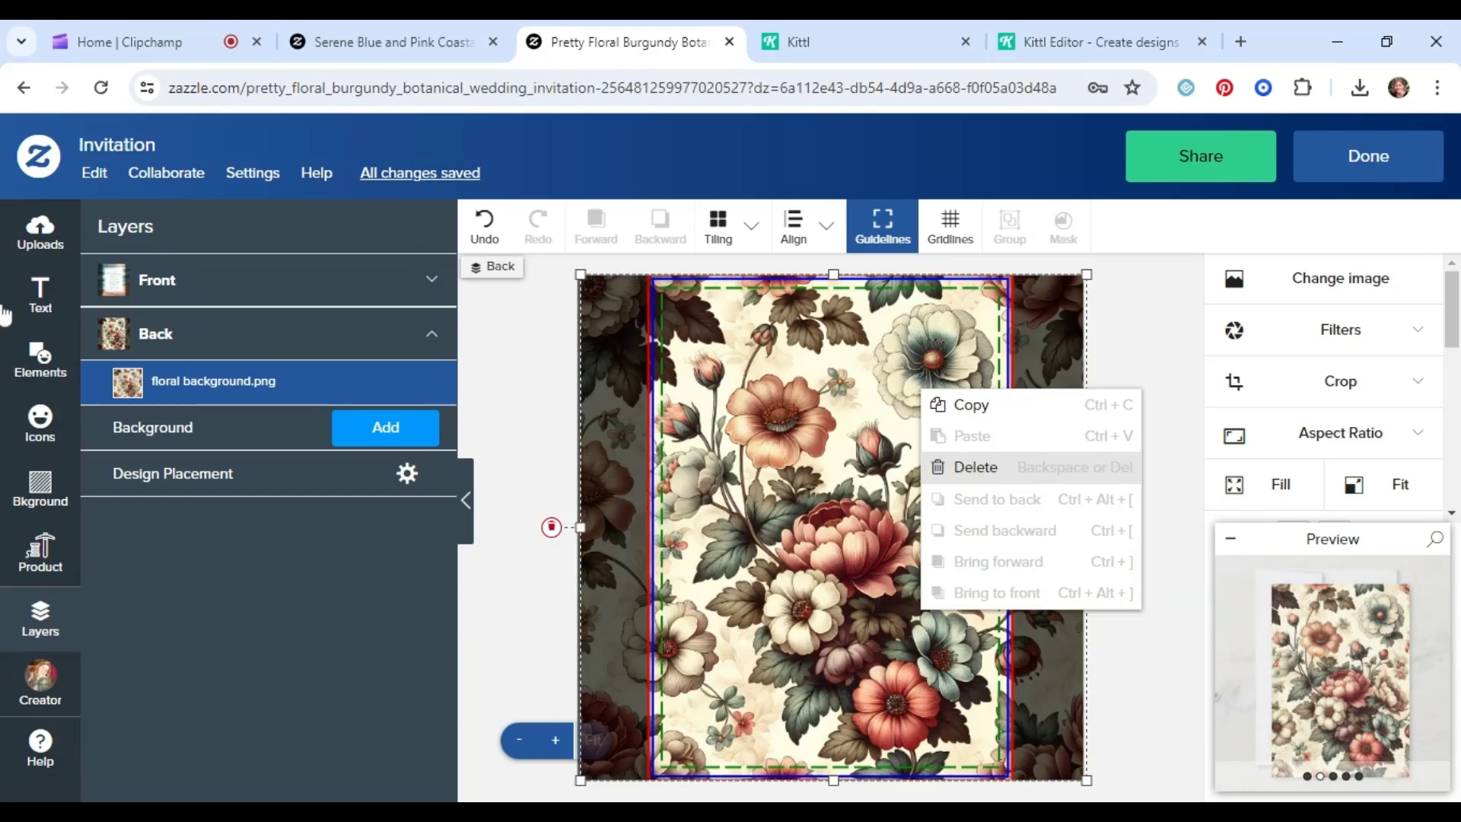
left_click(943, 467)
Add the uploaded ocean waves beach image to the back and make it fill the whole design area
left_click(40, 233)
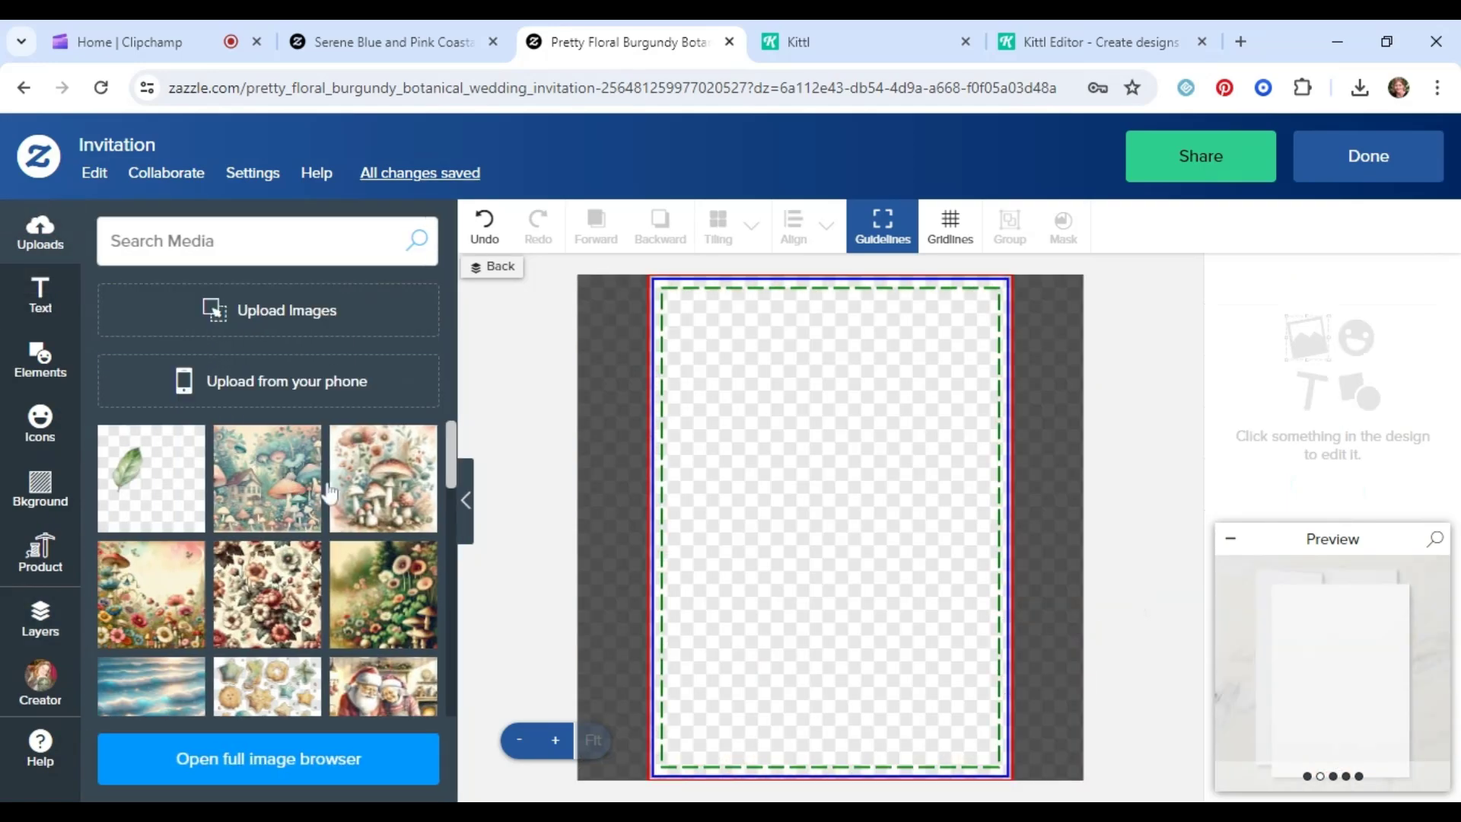
scroll(274, 590, "down", 3)
left_click(152, 495)
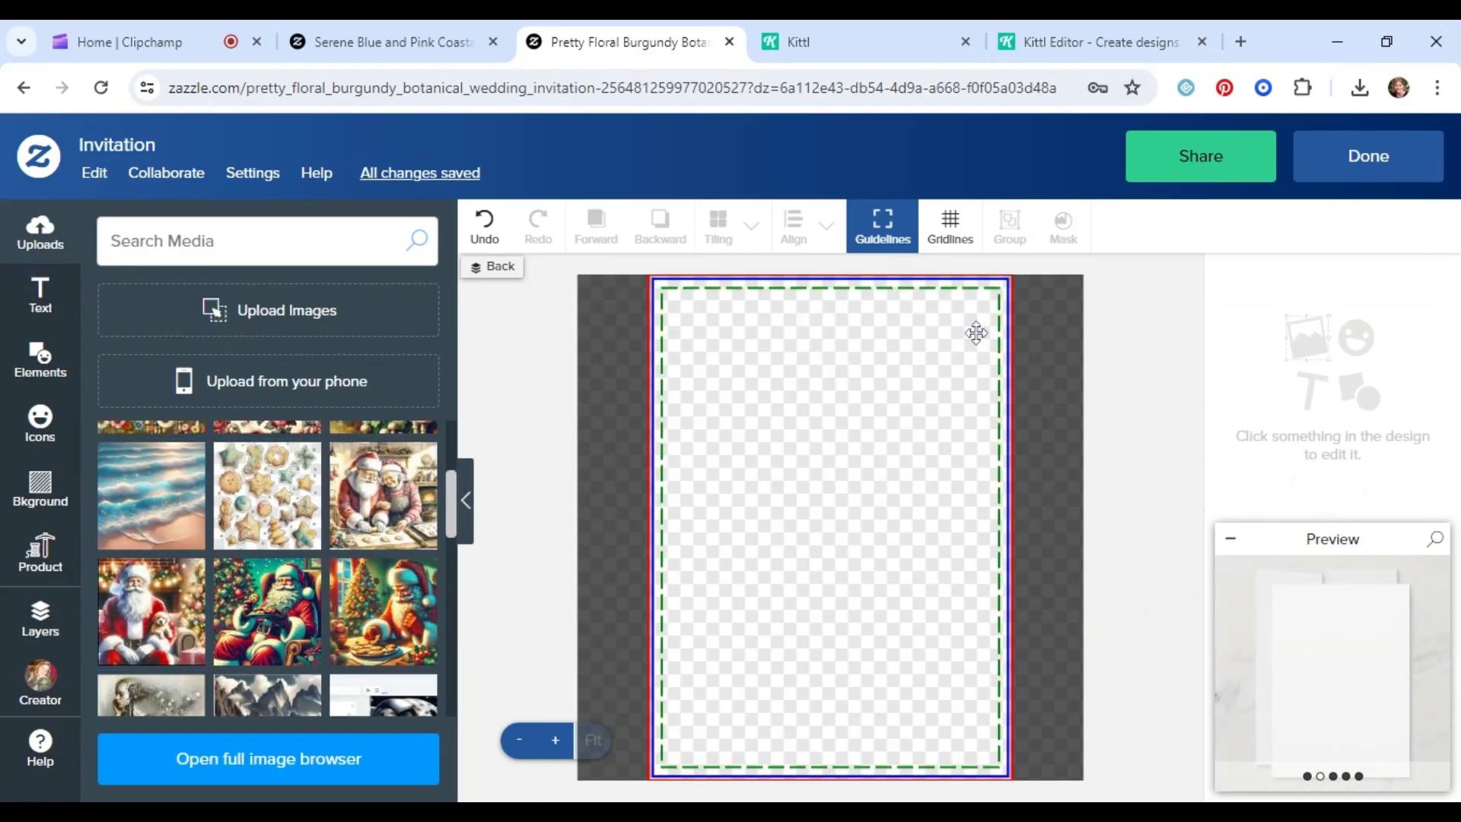
left_click(1278, 483)
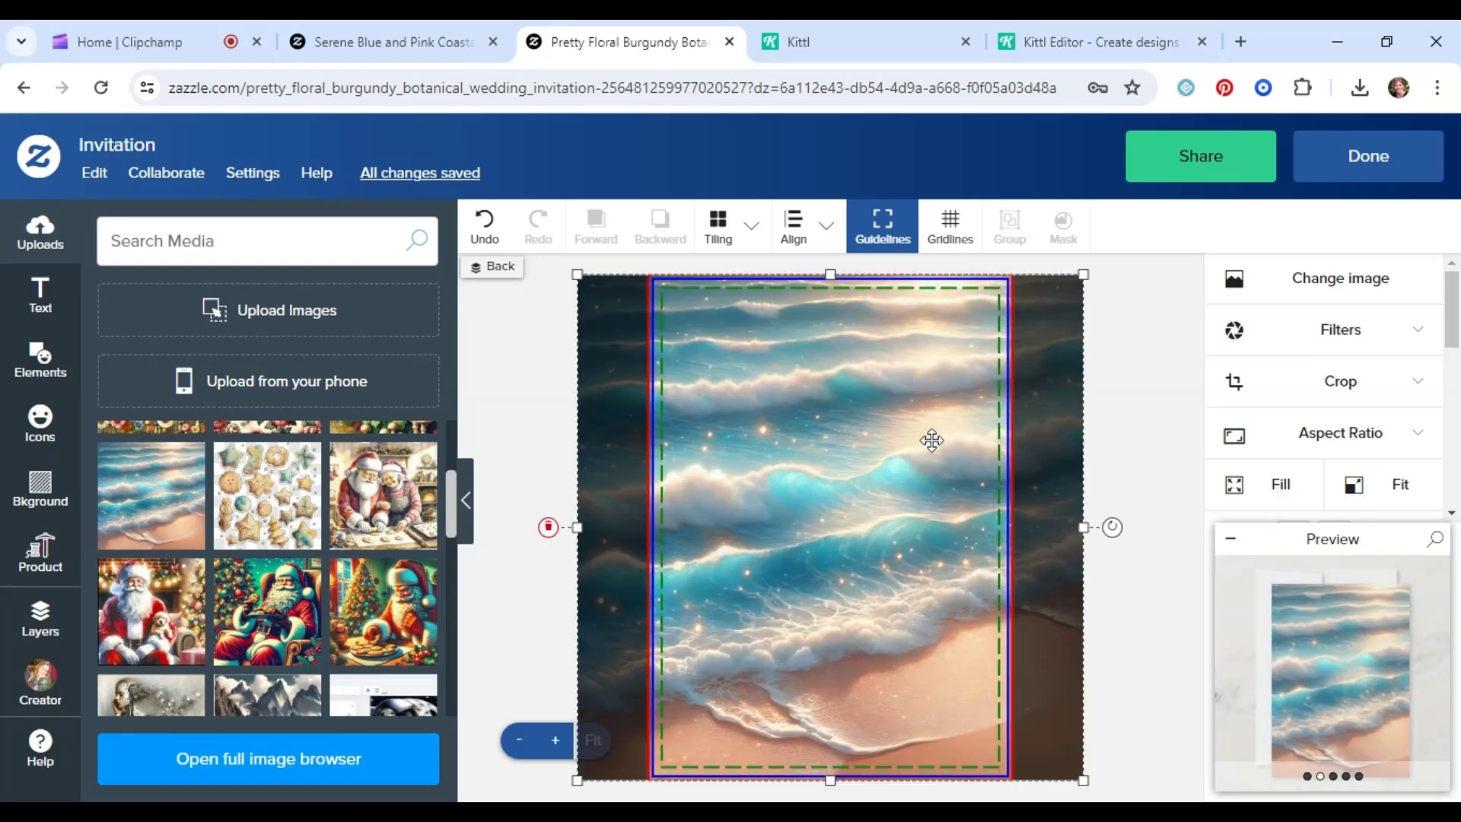
Add the text "J&B" to the back and place it on the sand in the lower-right area
left_click(40, 295)
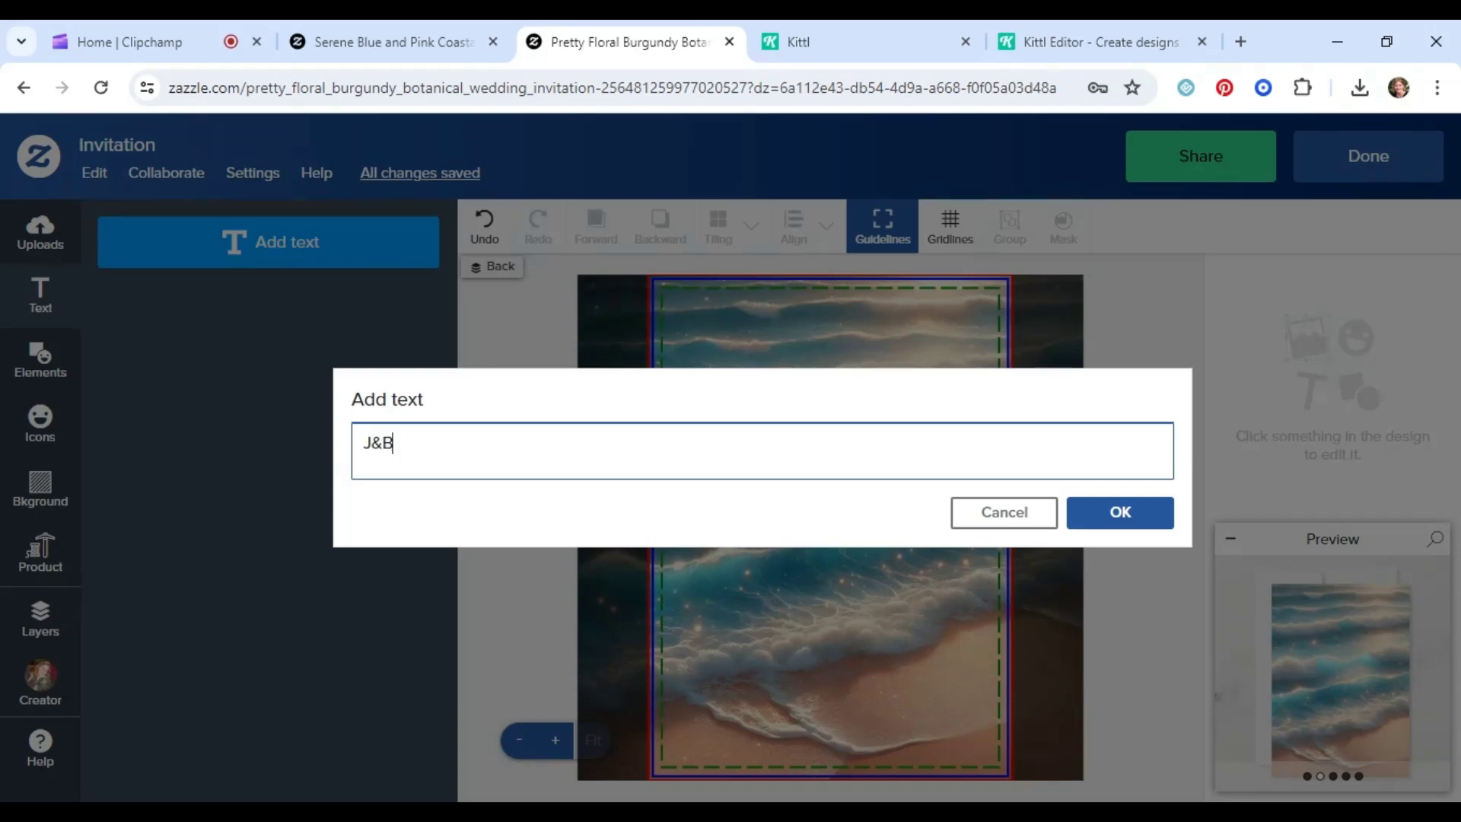
left_click(1147, 520)
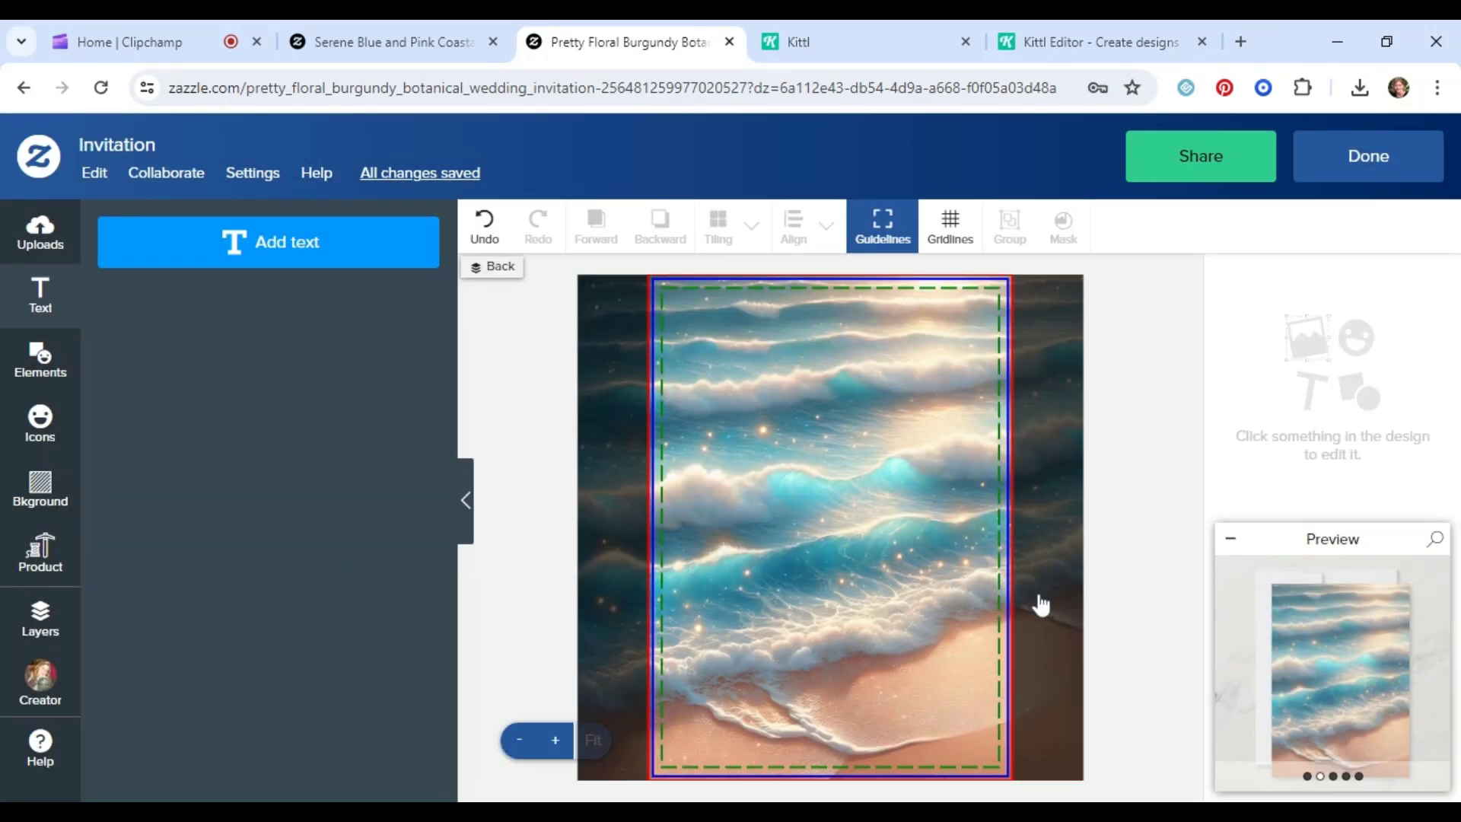
left_click_drag(869, 515, 962, 689)
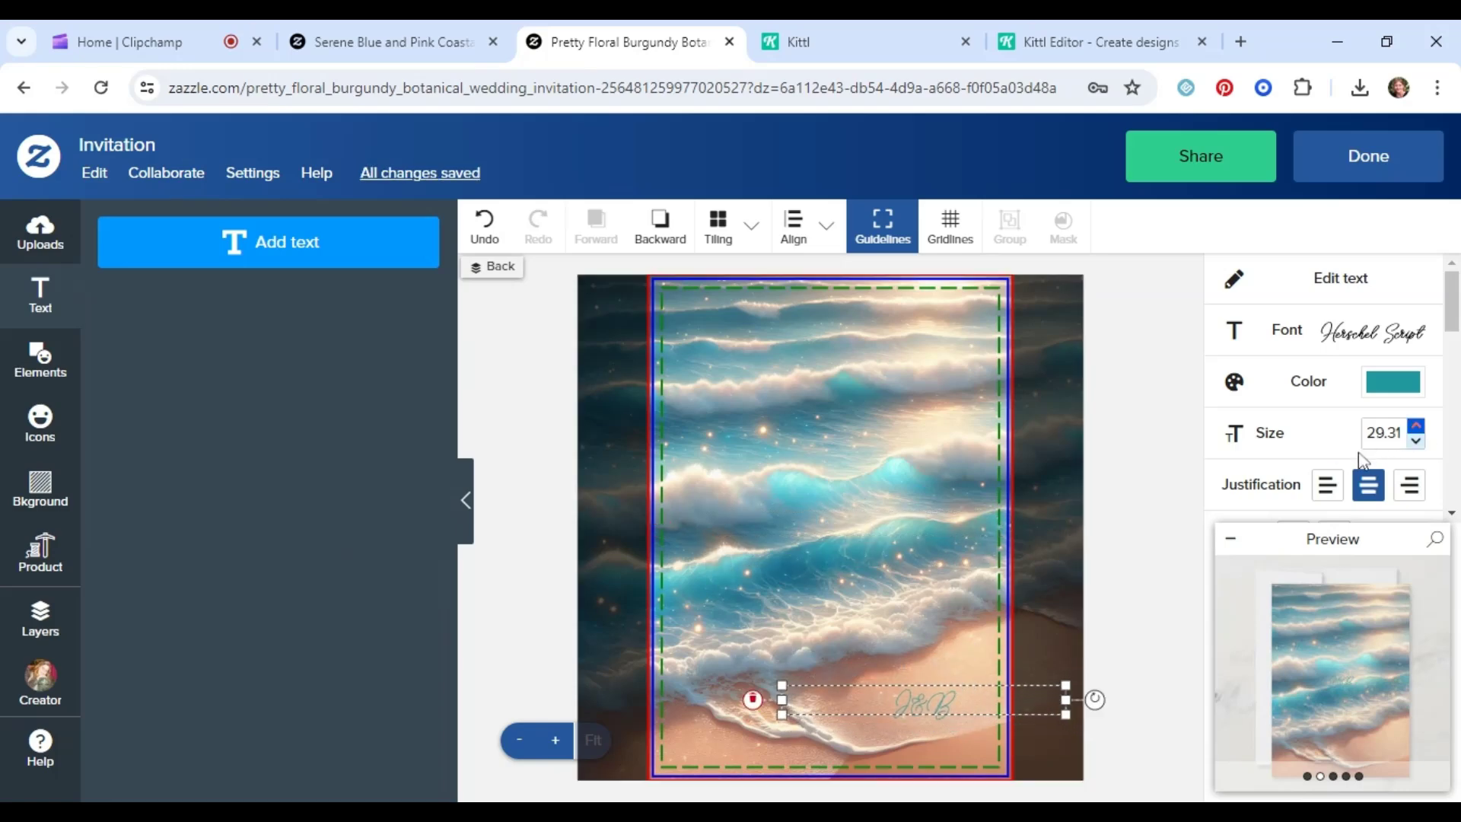
Scale up the "J&B" text to about twice its size and color it dark brown
scroll(1377, 448, "down", 2)
left_click(1335, 431)
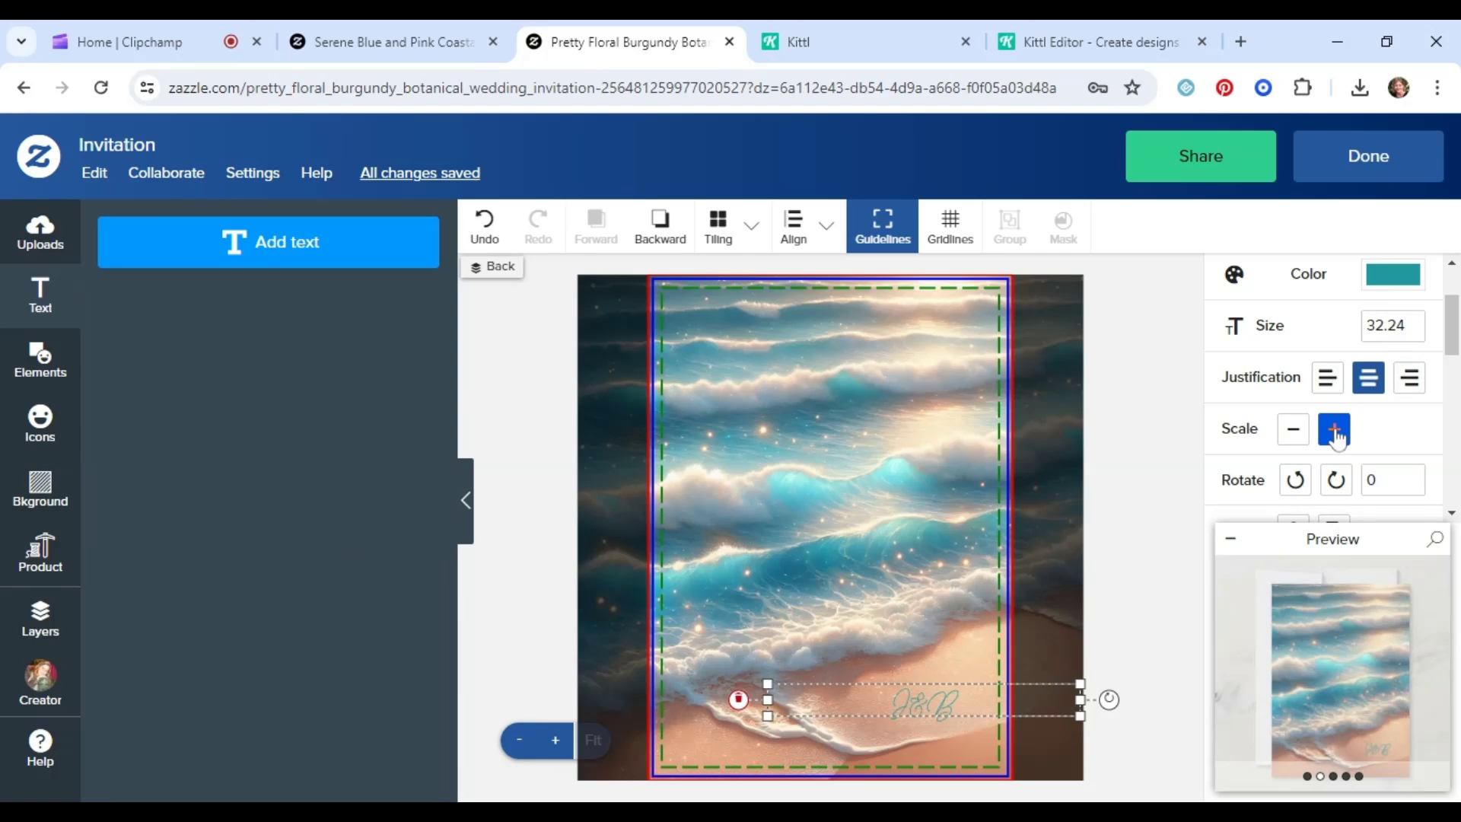
left_click(1335, 431)
left_click(1335, 431)
left_click(1335, 431)
left_click(1335, 430)
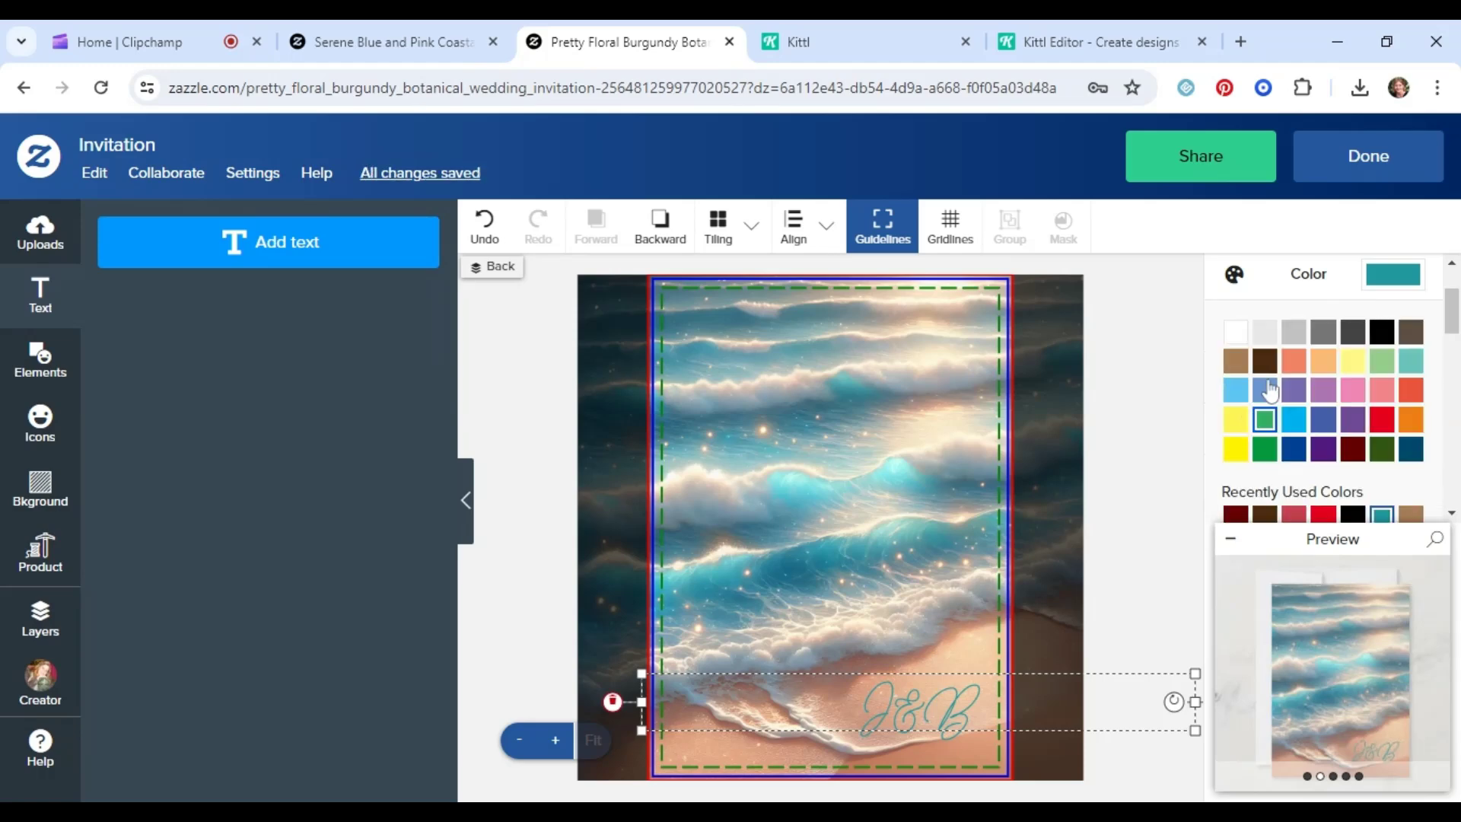
left_click(1264, 361)
Make the "J&B" text a template object and finish editing the design
scroll(1294, 426, "down", 8)
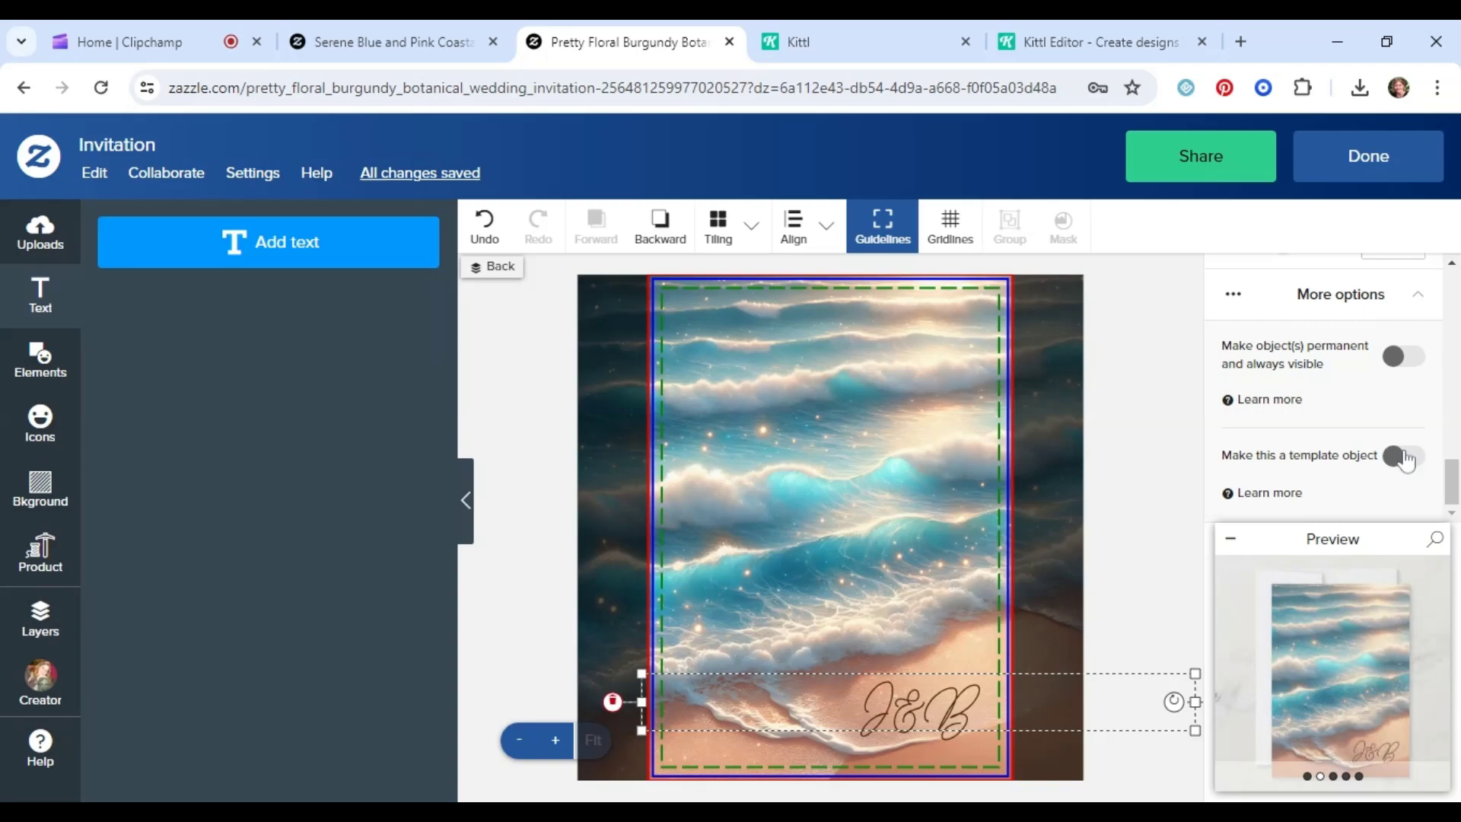
left_click(1404, 455)
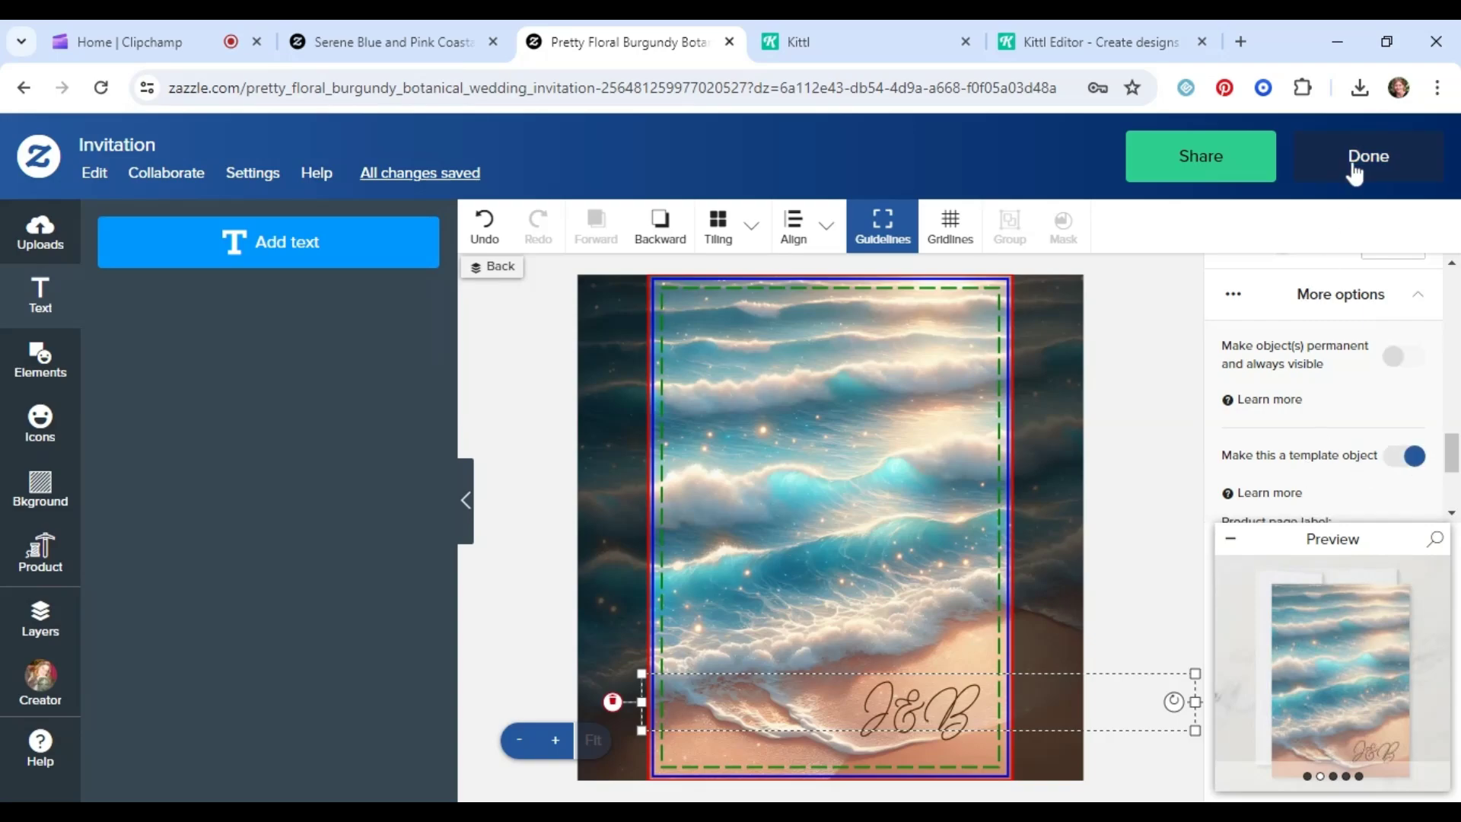
left_click(1351, 171)
Review the front, back and mockup preview images of the beach-themed invitation on its product page
scroll(217, 413, "down", 3)
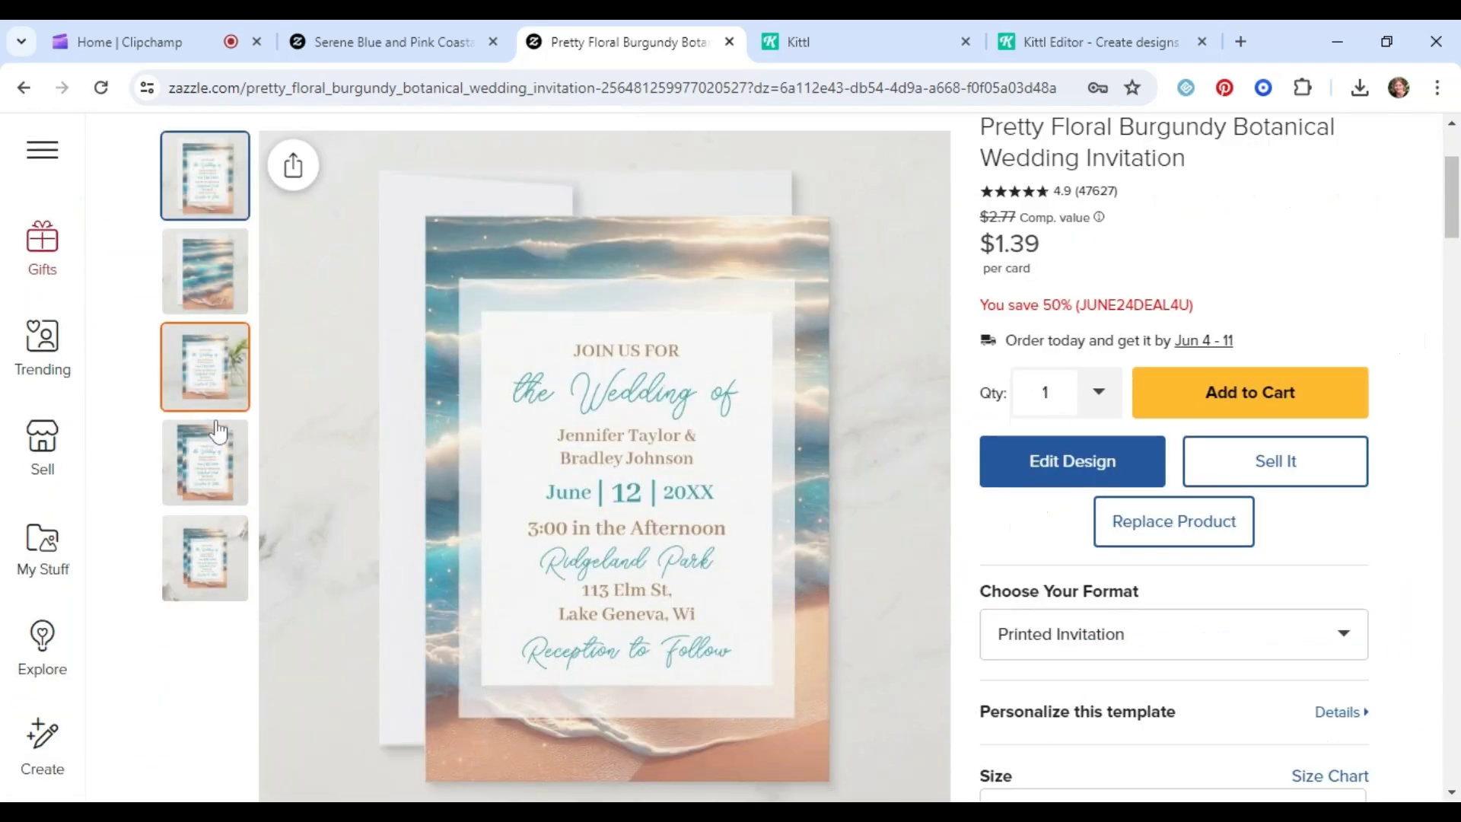
left_click(213, 291)
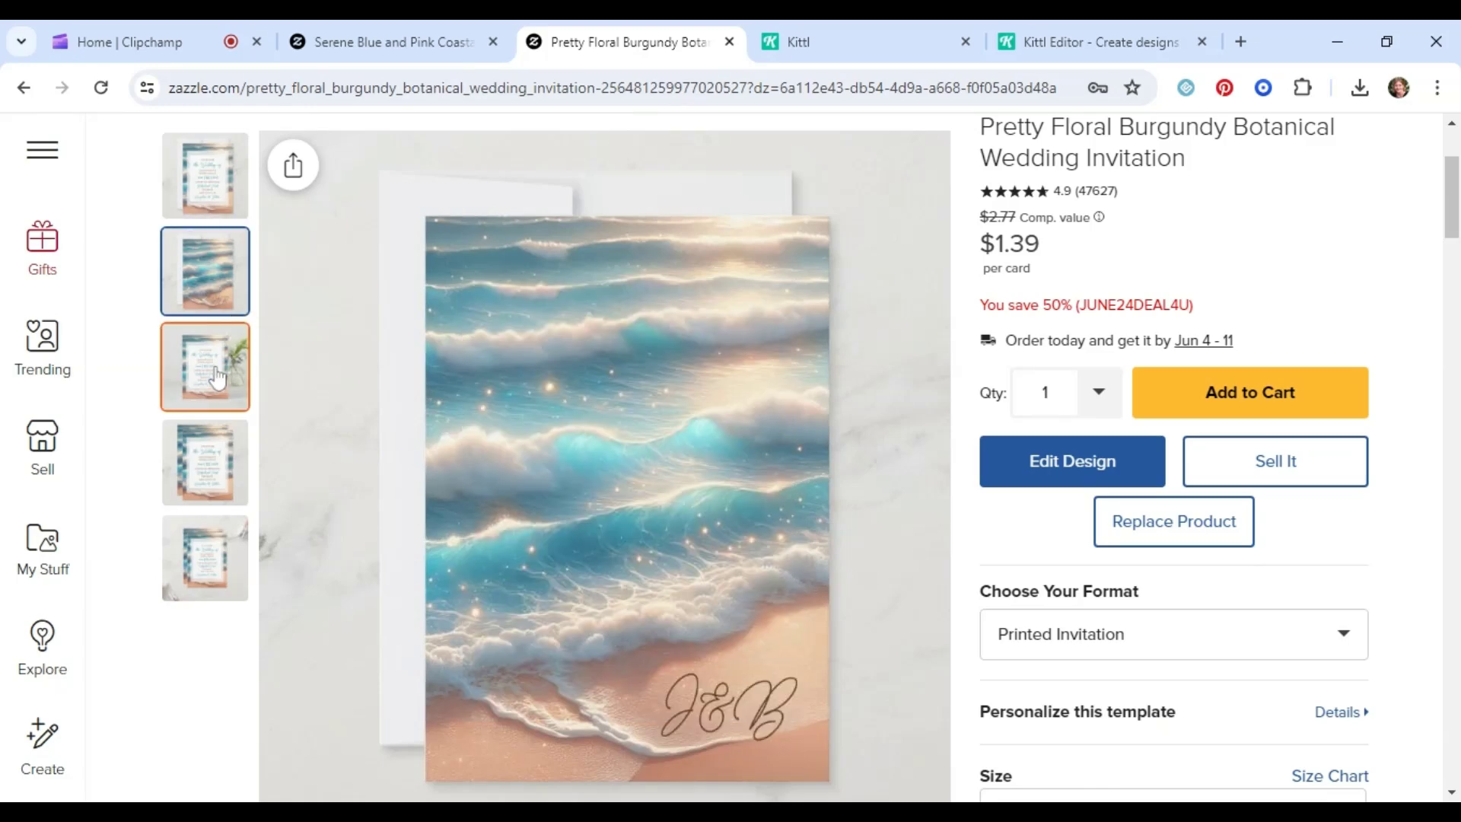
left_click(217, 377)
left_click(202, 465)
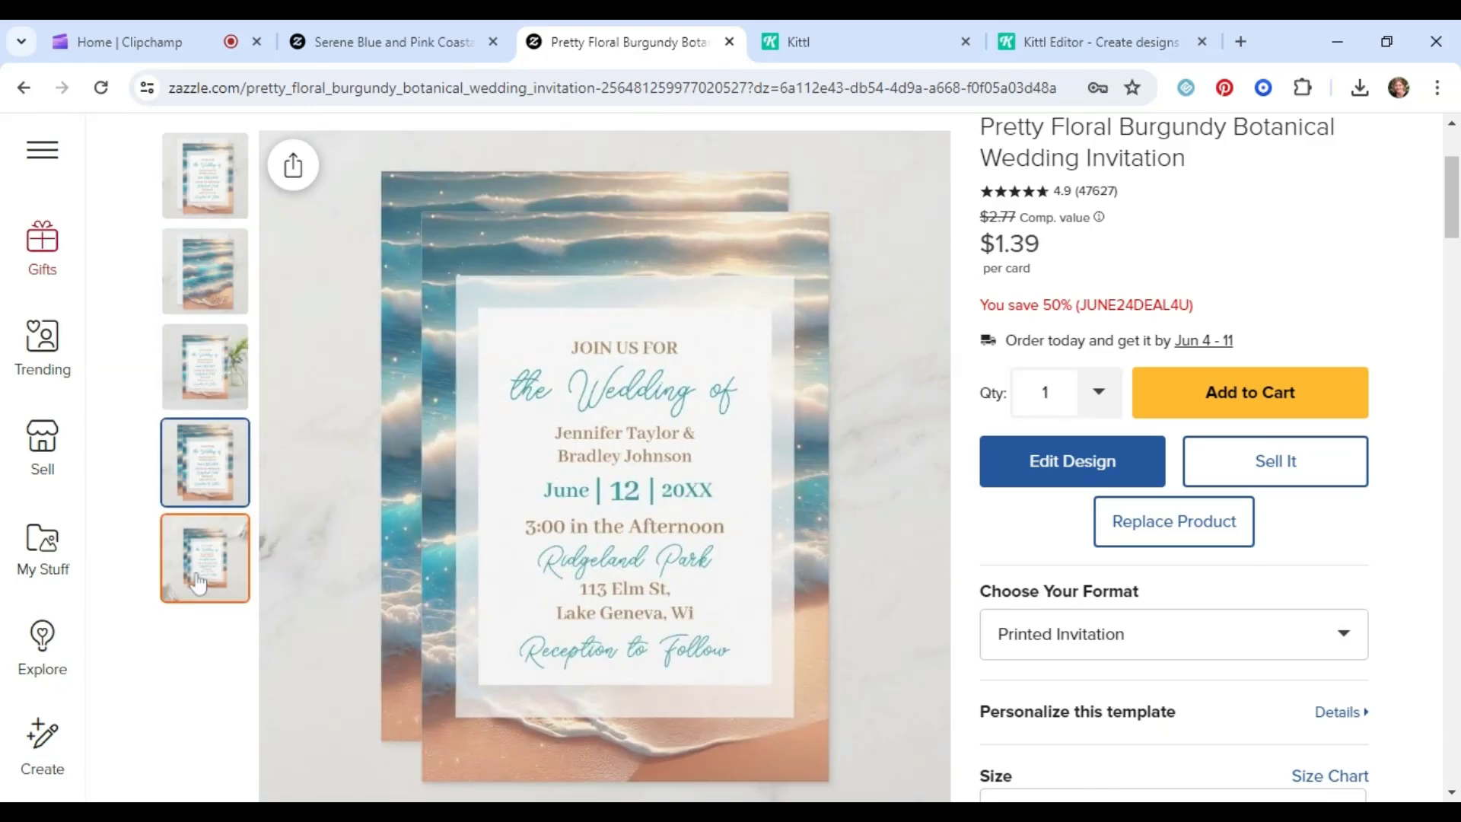
left_click(209, 592)
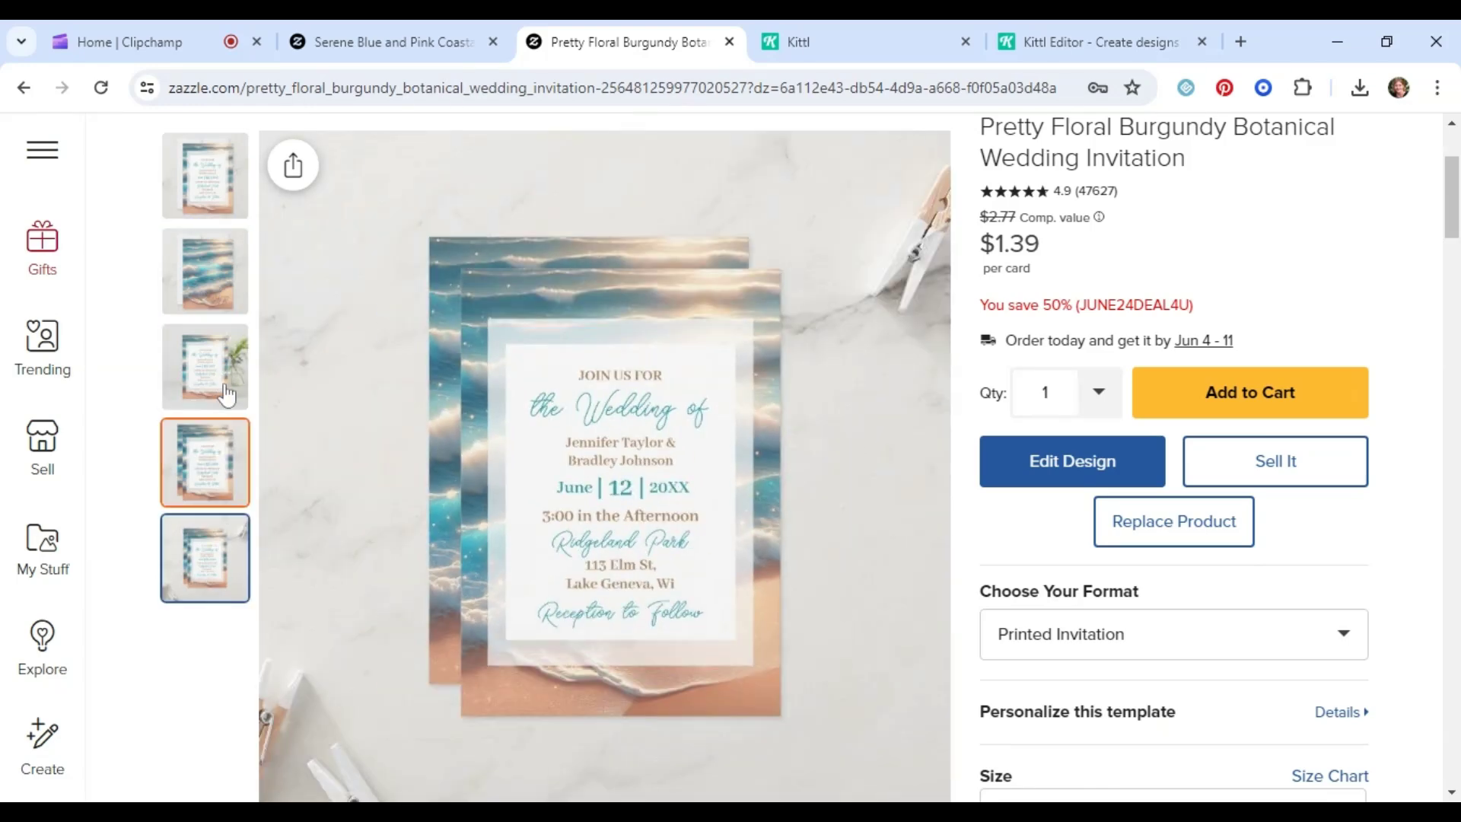
left_click(212, 295)
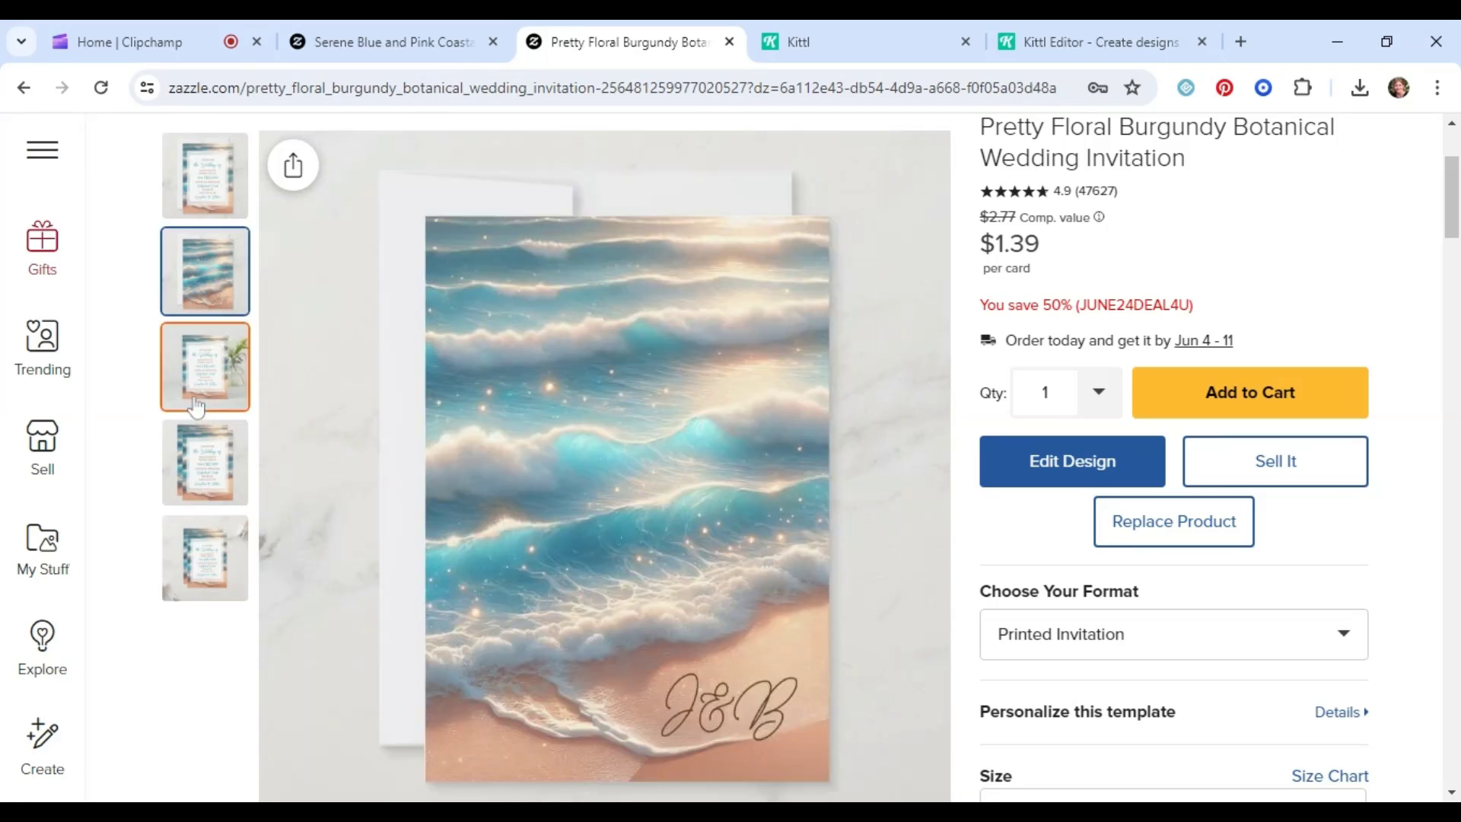
left_click(198, 396)
left_click(204, 473)
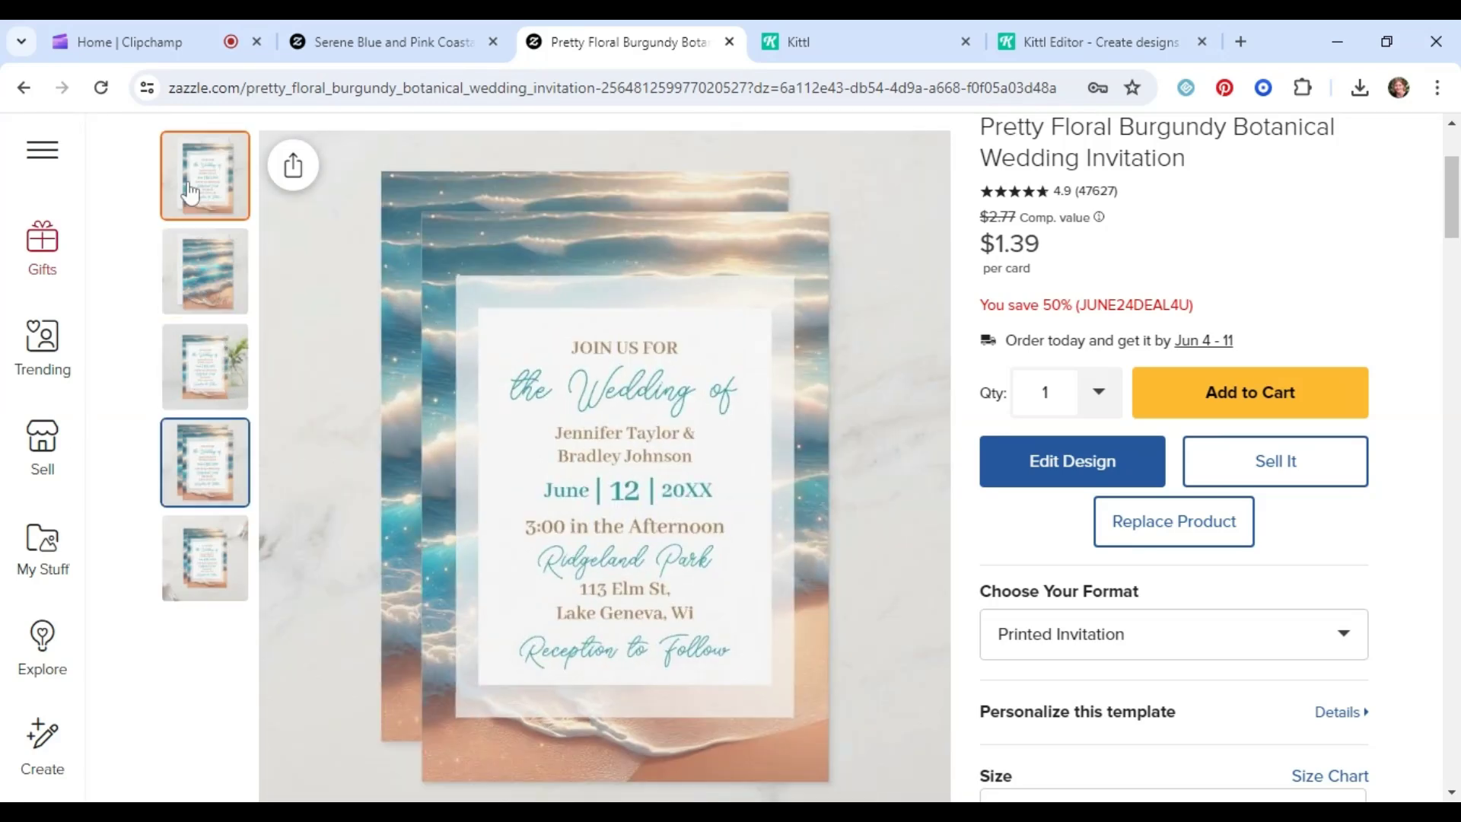
left_click(191, 187)
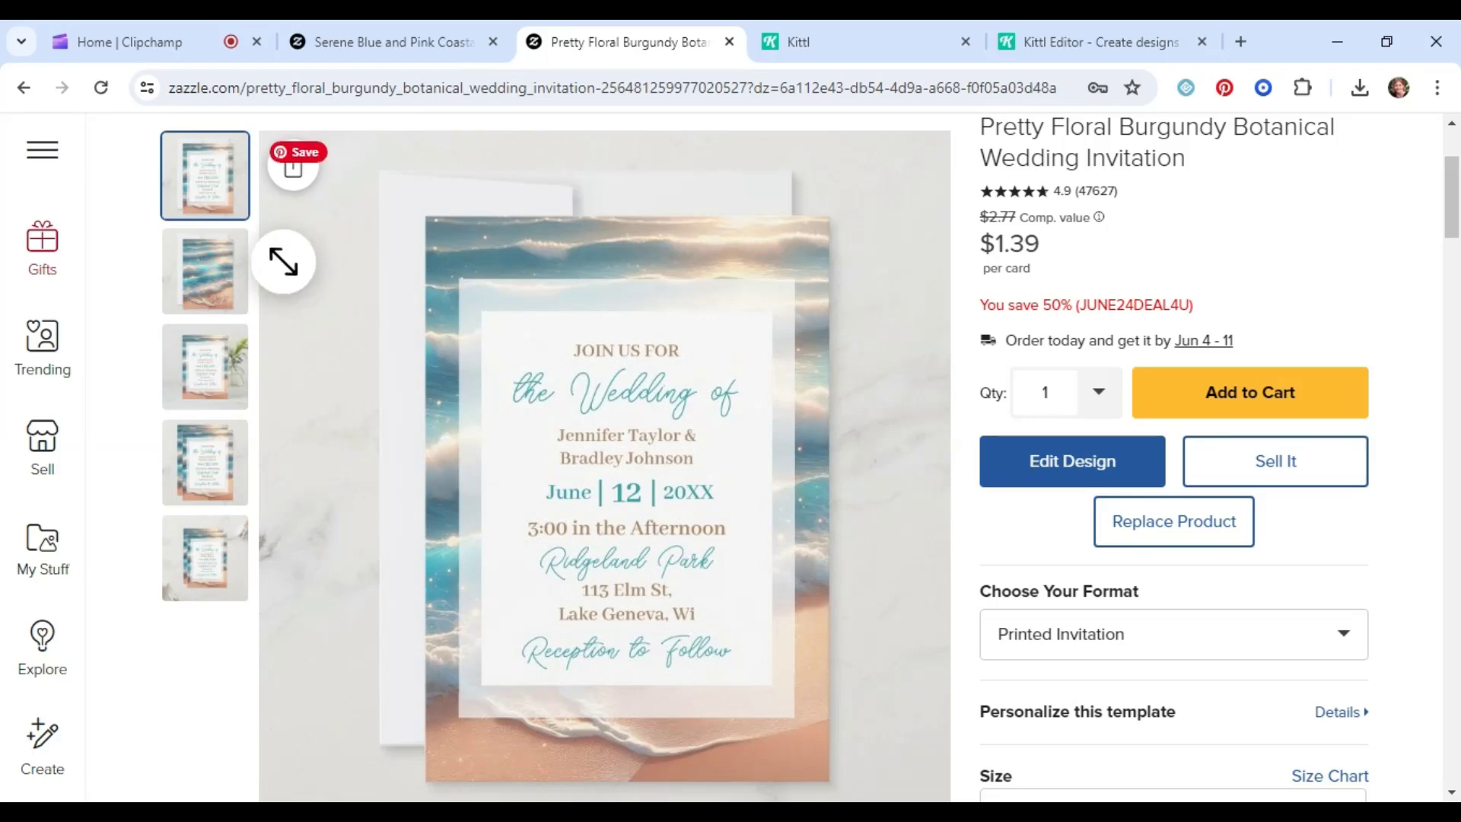